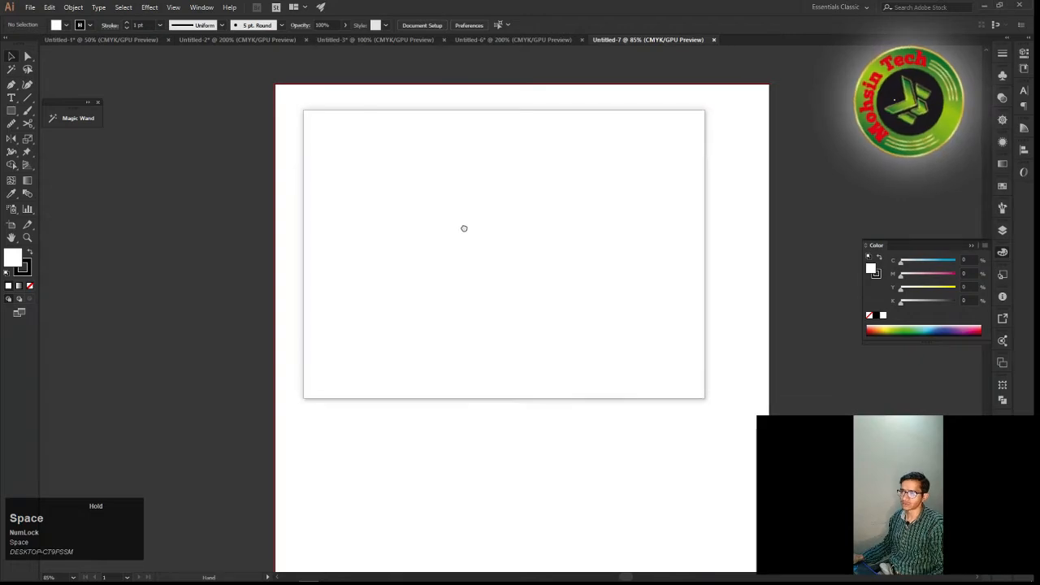
pyautogui.moveTo(421, 234); pyautogui.dragTo(445, 222)
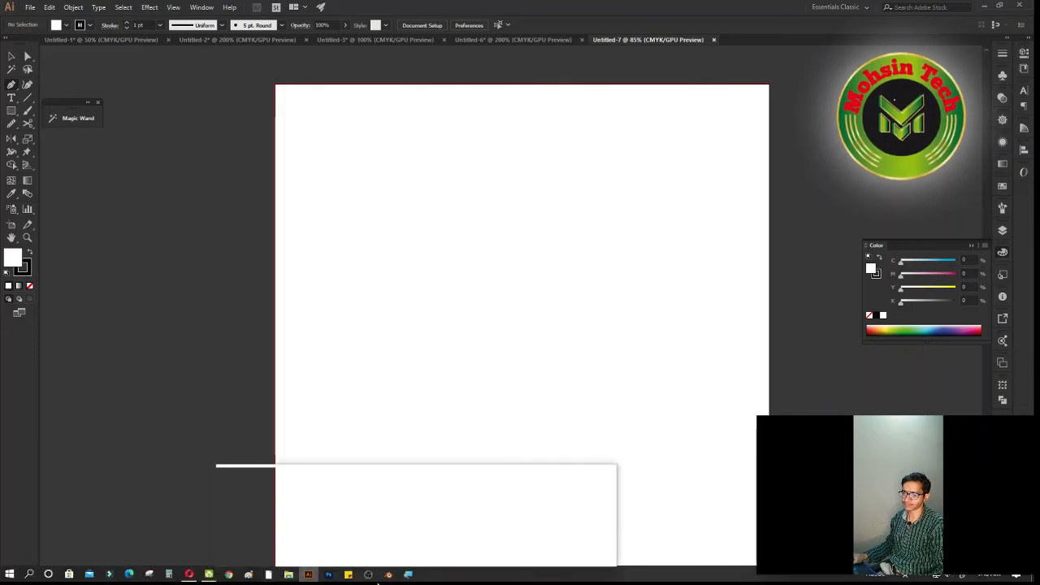
pyautogui.click(411, 575)
pyautogui.press('space')
pyautogui.moveTo(543, 245); pyautogui.dragTo(506, 223)
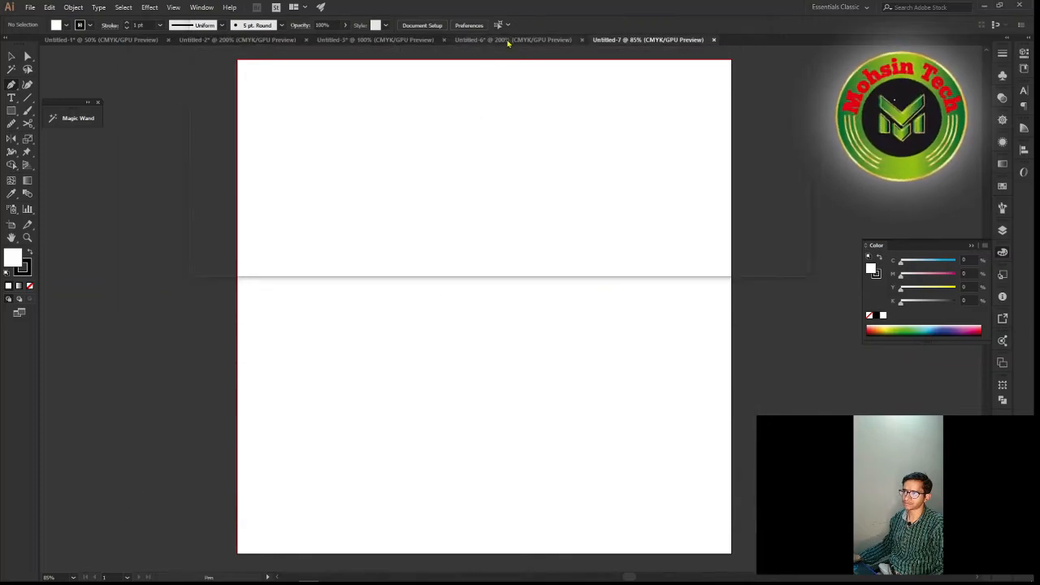
# Close the Untitled-6 document and return to the empty Untitled-7 document
pyautogui.moveTo(508, 43); pyautogui.dragTo(636, 142)
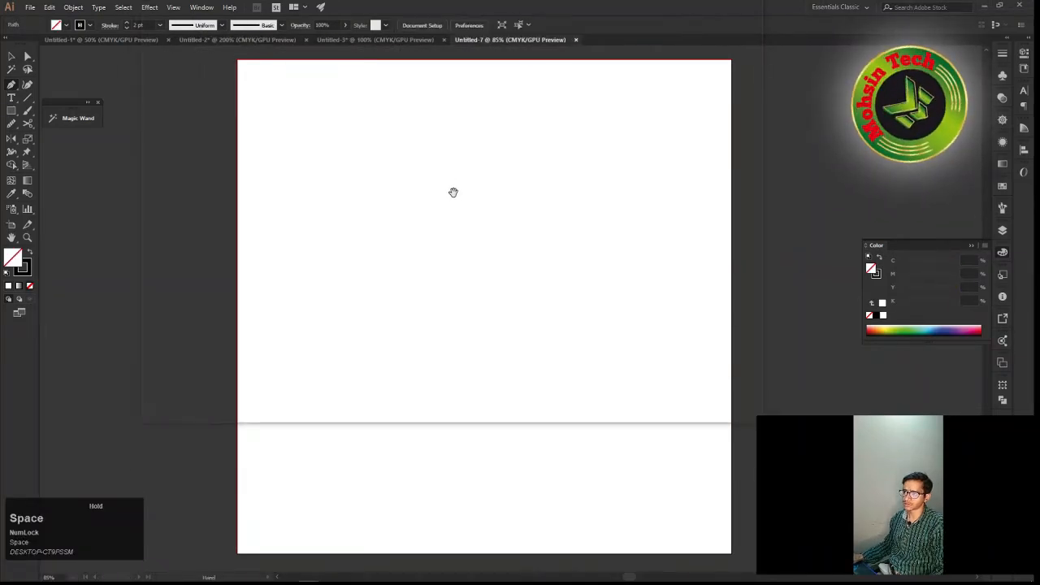
pyautogui.moveTo(446, 201); pyautogui.dragTo(466, 242)
pyautogui.scroll(2, 412, 244)
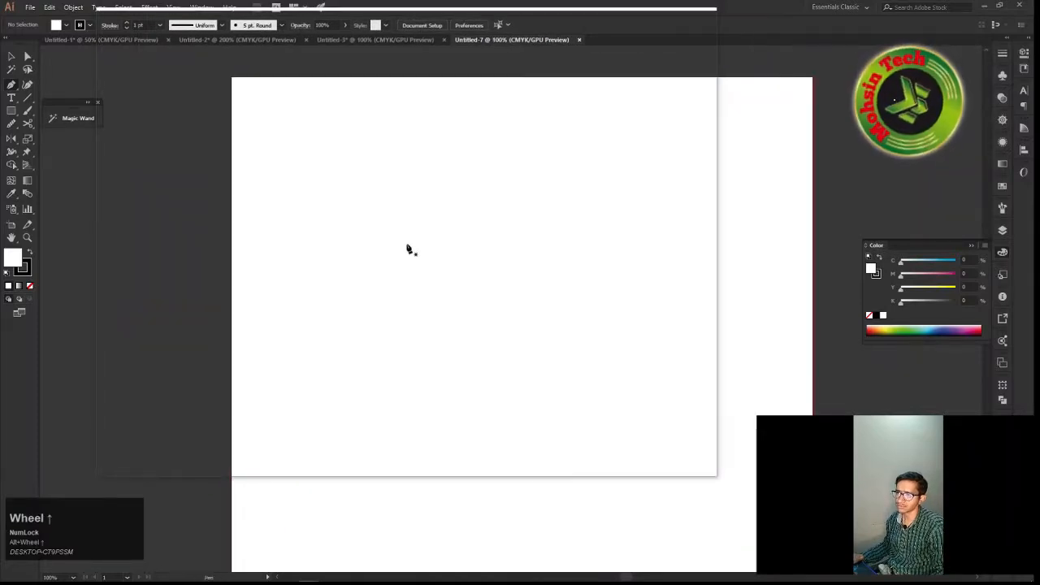
pyautogui.moveTo(400, 286); pyautogui.dragTo(433, 315)
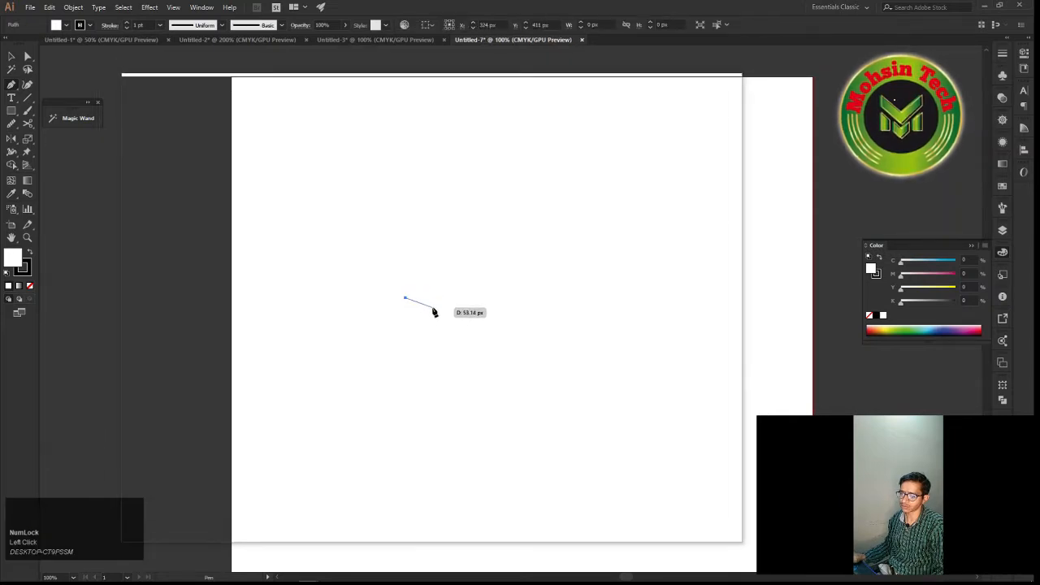
pyautogui.press('super+plus')
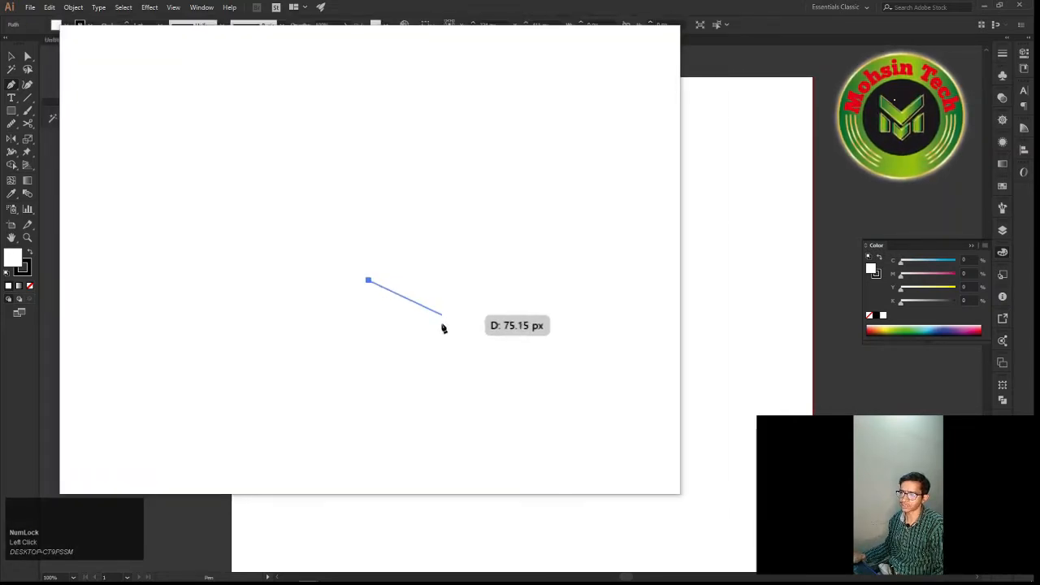
pyautogui.moveTo(442, 327); pyautogui.dragTo(471, 281)
# Draw an open two-segment Pen path from about X 324, Y 411 px through a peak at about X 502, Y 279 px to about X 597, Y 411 px
pyautogui.press('space')
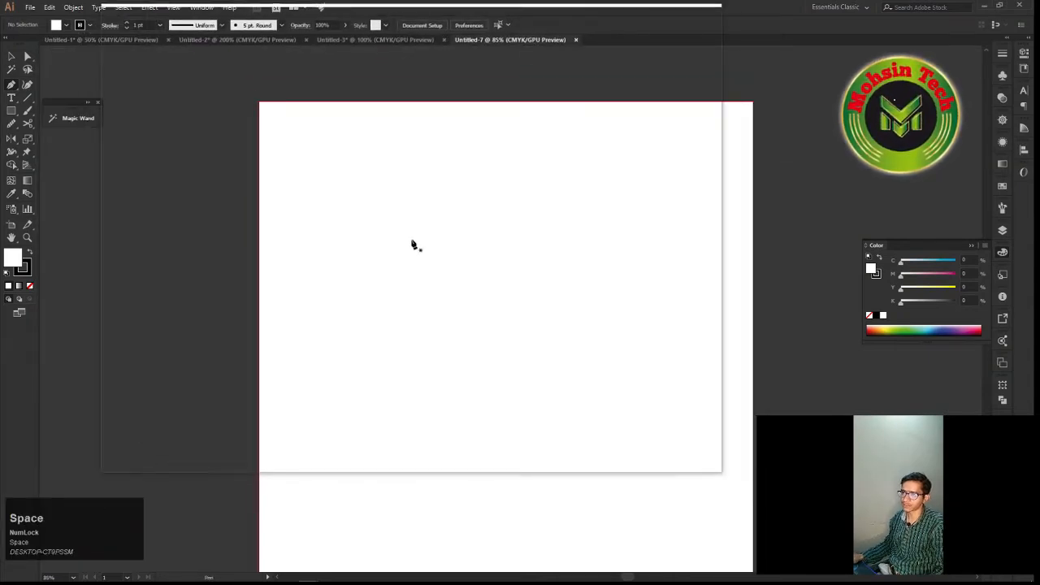
pyautogui.scroll(1, 412, 245)
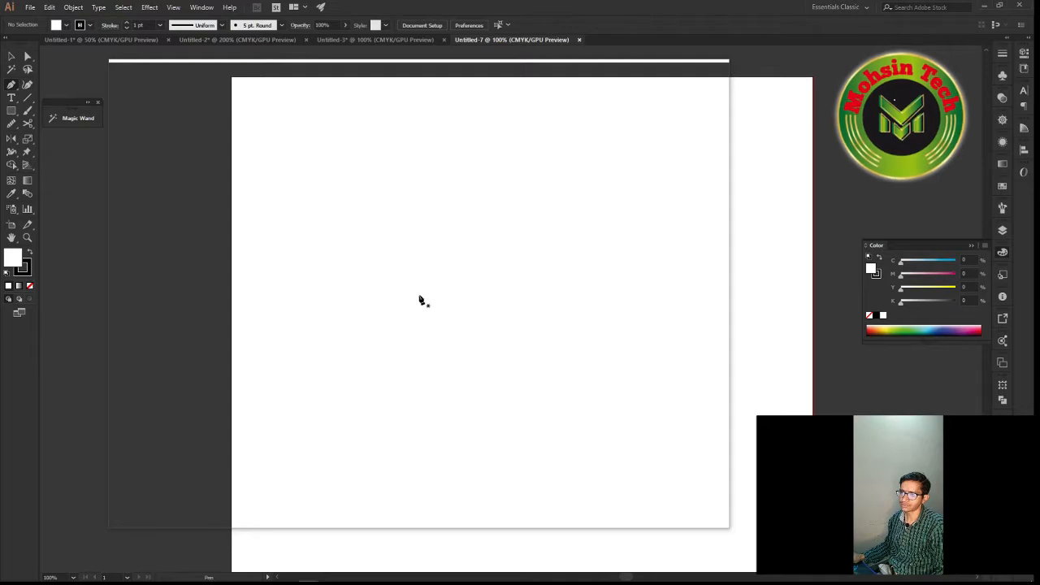
pyautogui.moveTo(406, 302); pyautogui.dragTo(408, 579)
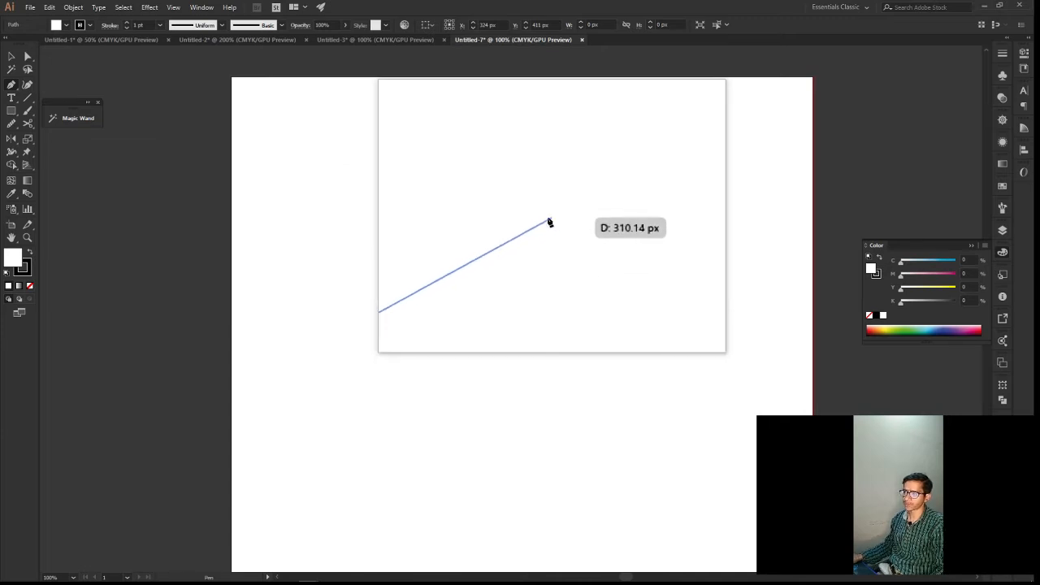
pyautogui.click(419, 579)
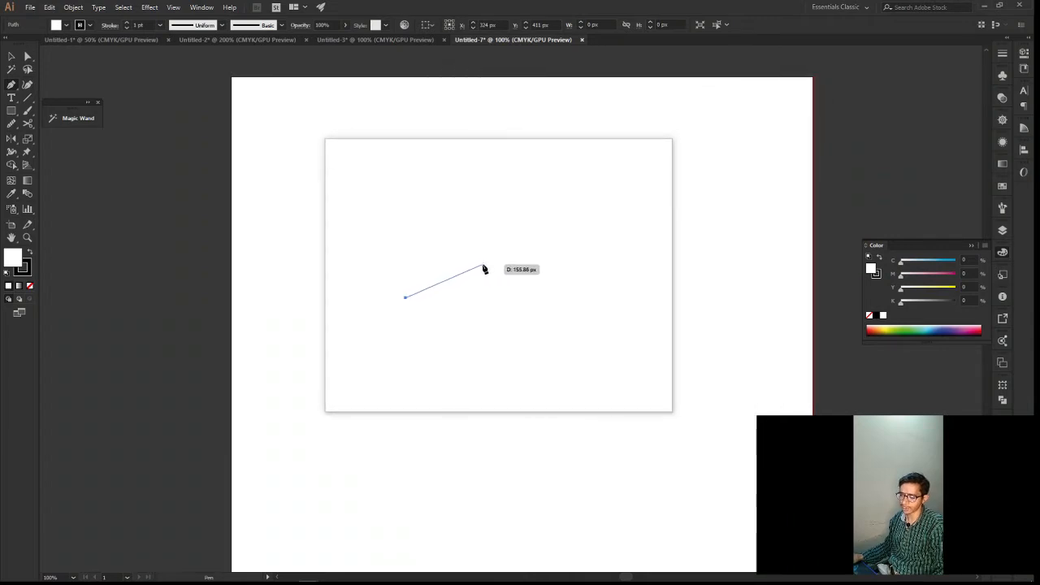
pyautogui.keyDown('alt'); pyautogui.scroll(1, 482, 269); pyautogui.keyUp('alt')
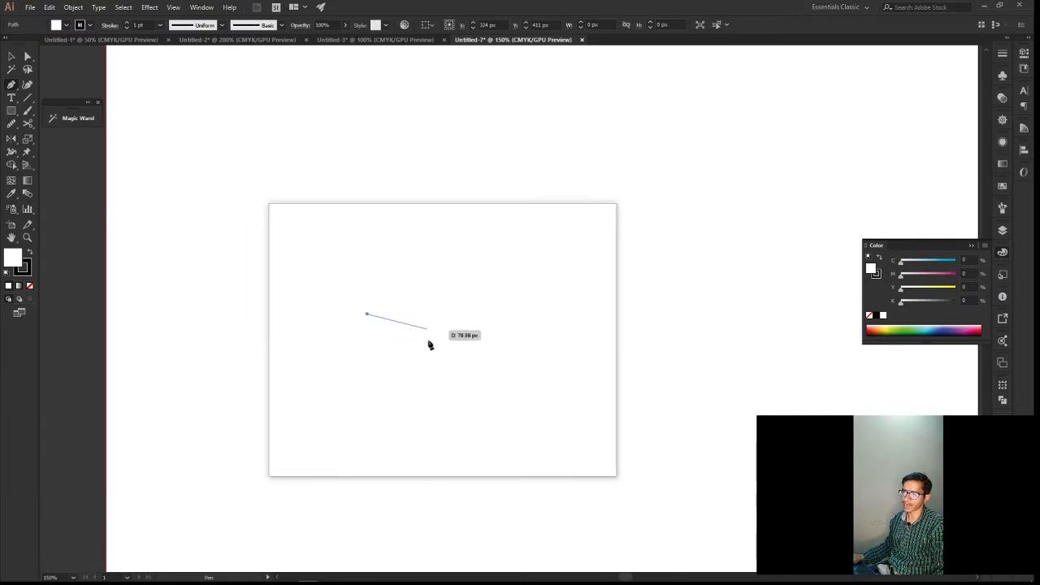
pyautogui.click(510, 210)
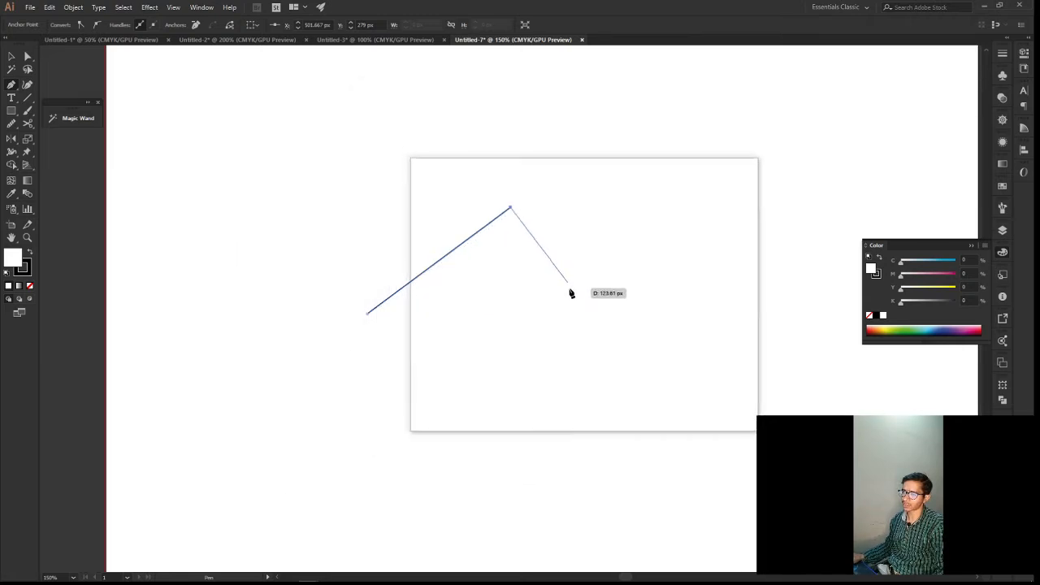
pyautogui.hotkey('ctrl', 'z')
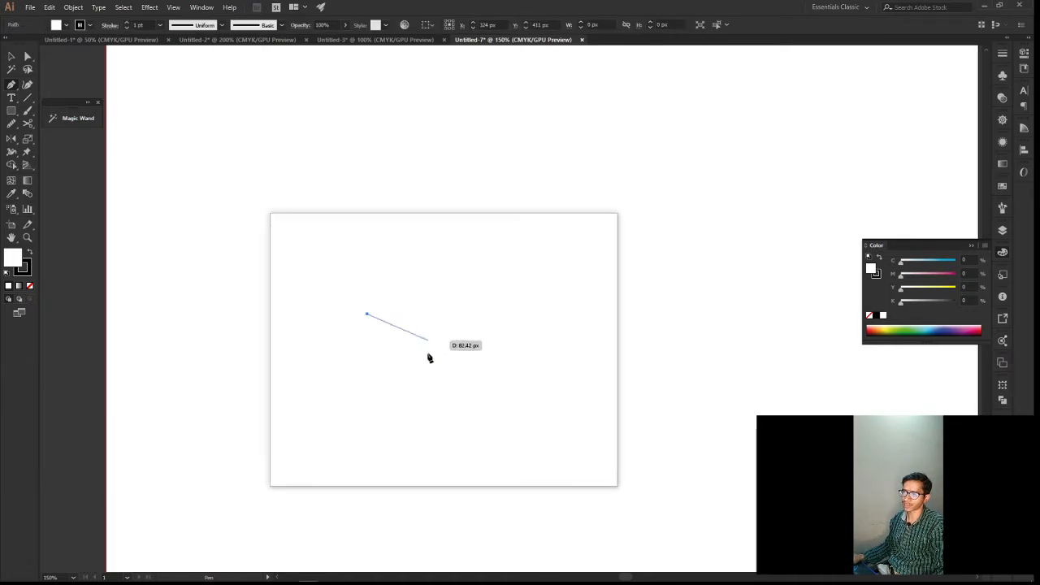
pyautogui.click(511, 210)
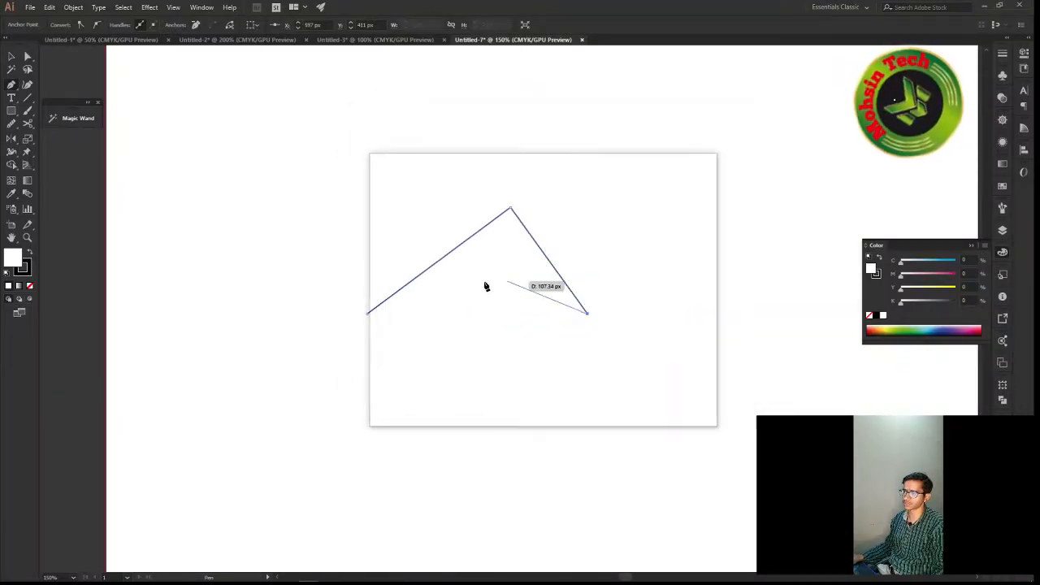
# Undo the path's second segment, redraw it to end at about X 595, Y 426 px, and end the path
pyautogui.press('v')
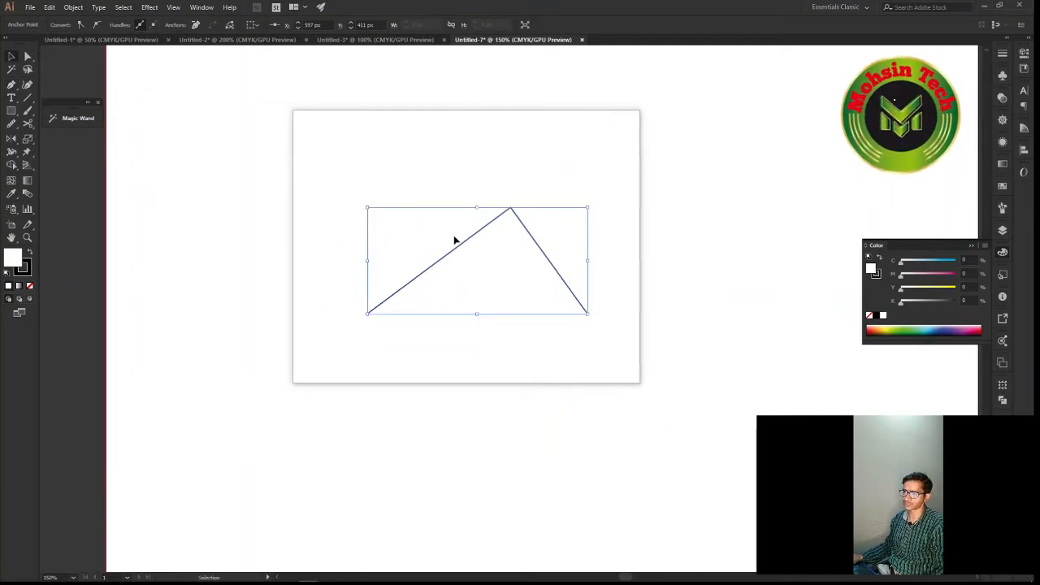
pyautogui.hotkey('ctrl', 'z')
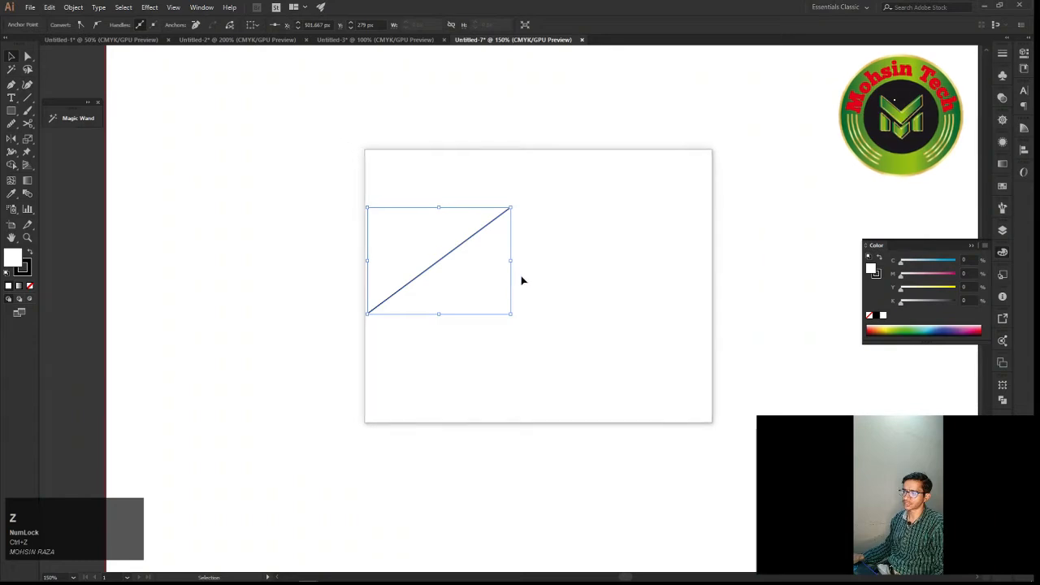
pyautogui.press('p')
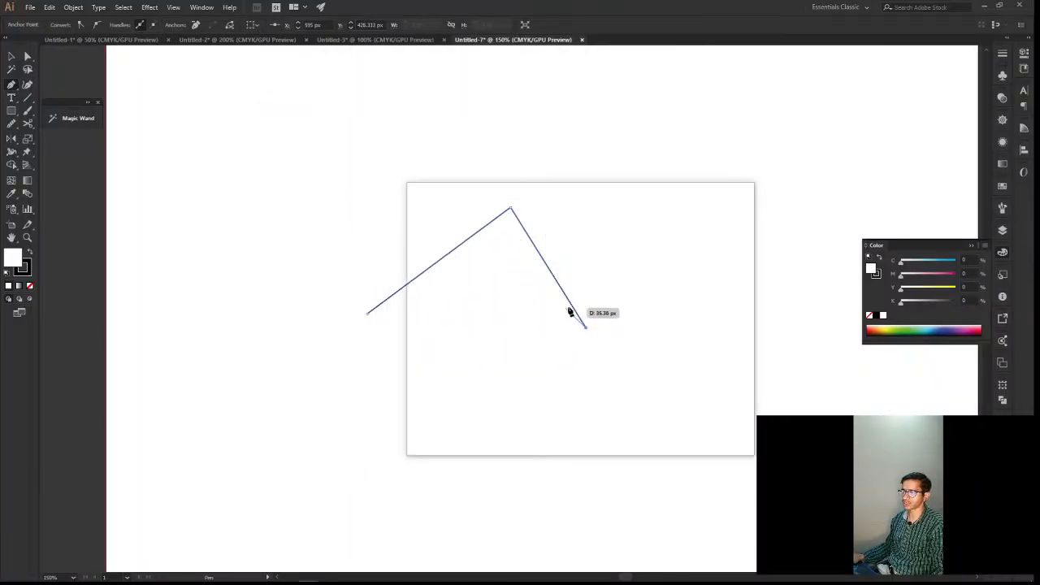
pyautogui.press('Escape')
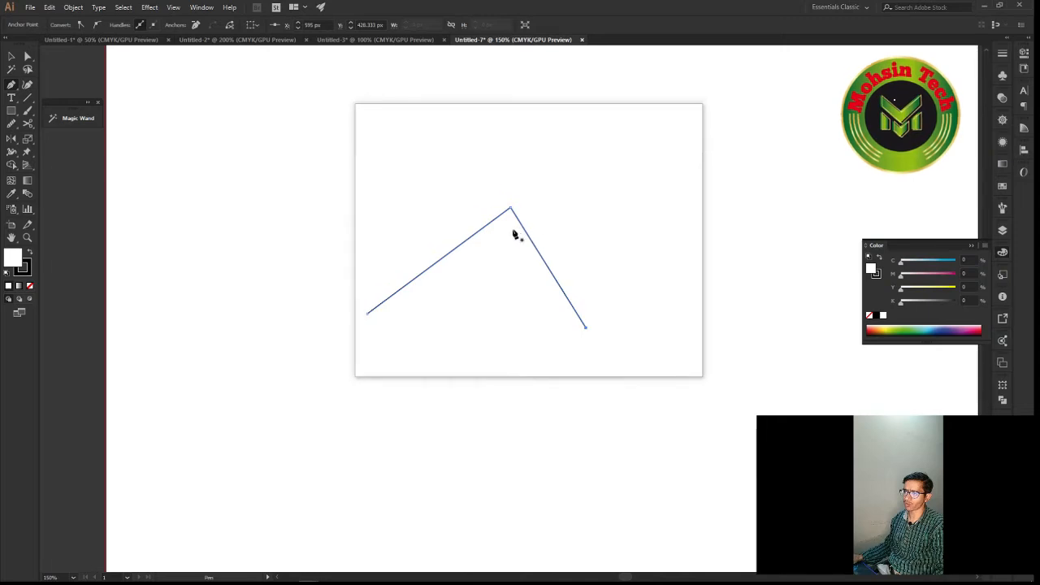
# Move the finished path to the artboard's upper-left area, centred at about X 165, Y 170 px
pyautogui.press('v')
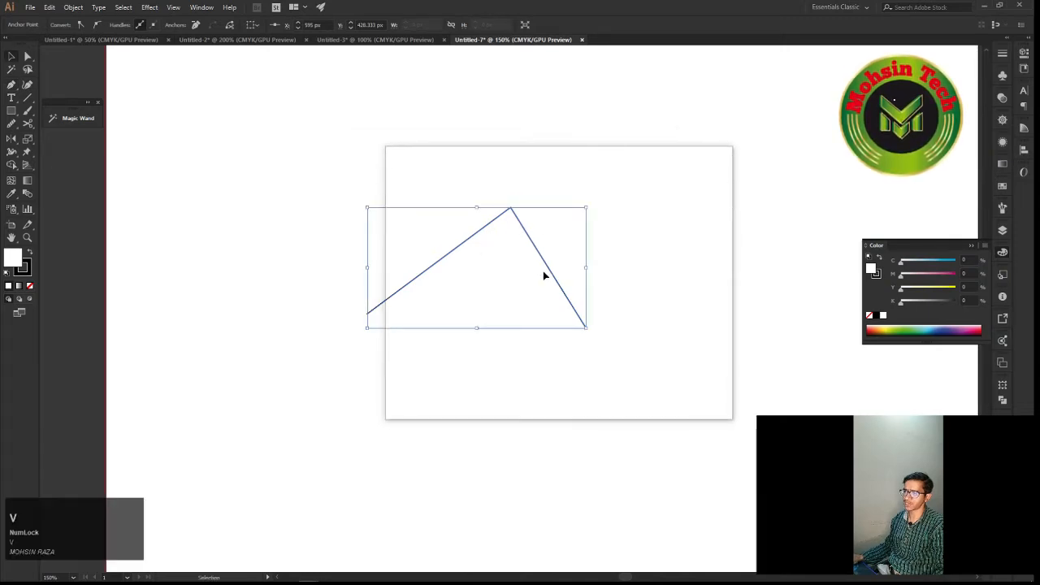
pyautogui.moveTo(532, 258); pyautogui.dragTo(310, 123)
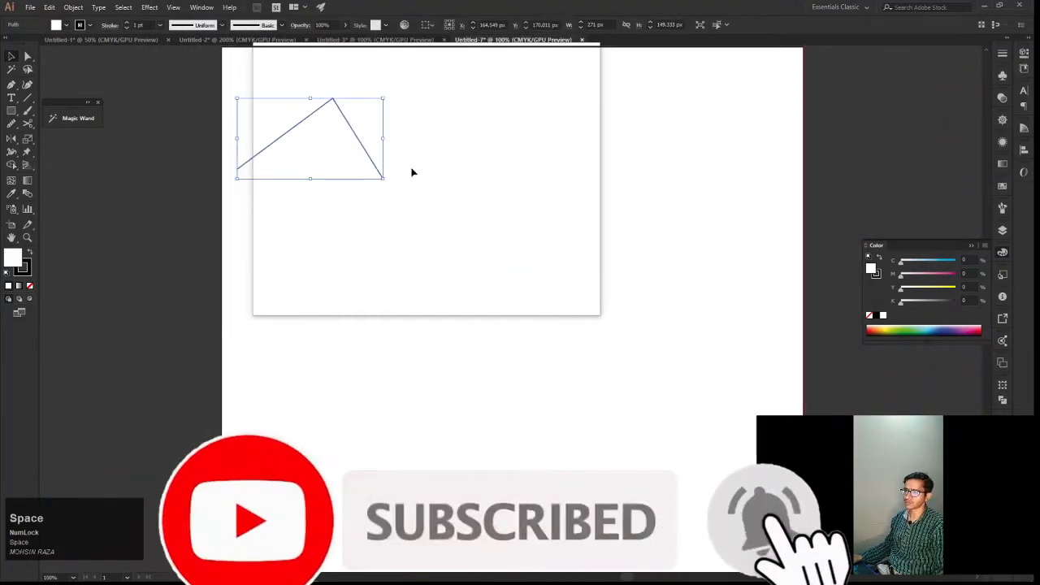
pyautogui.moveTo(412, 172); pyautogui.dragTo(448, 76)
pyautogui.moveTo(551, 96); pyautogui.dragTo(529, 118)
# Show the rulers for the Untitled-7 document
pyautogui.press('ctrl')
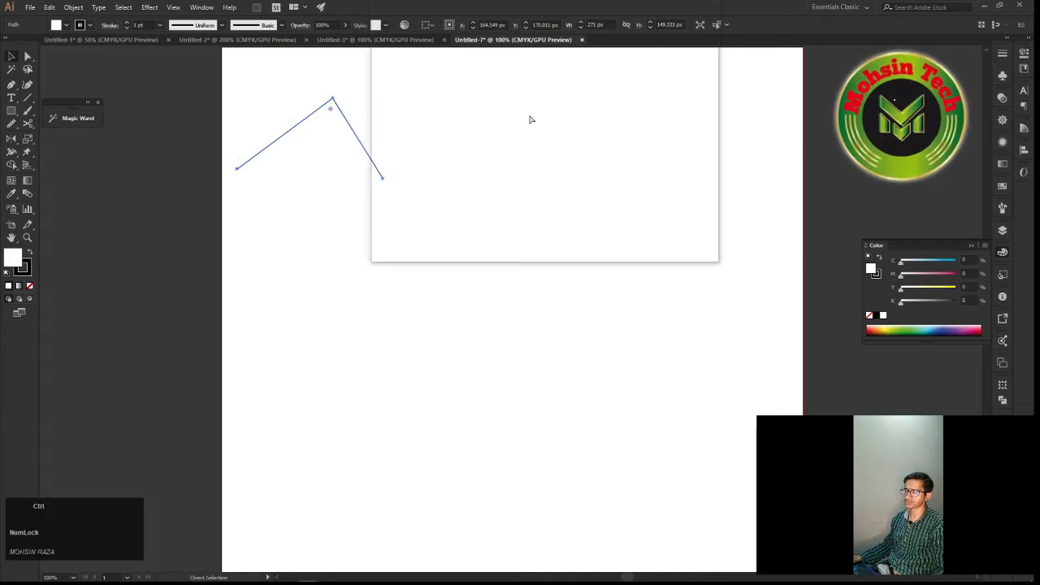
pyautogui.hotkey('ctrl', 'r')
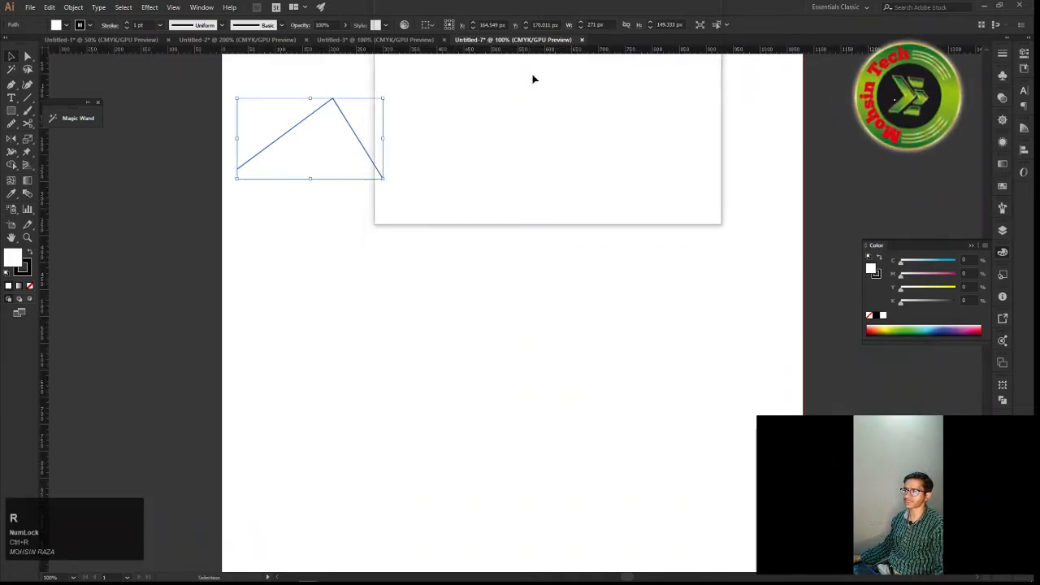
pyautogui.moveTo(533, 79); pyautogui.dragTo(540, 57)
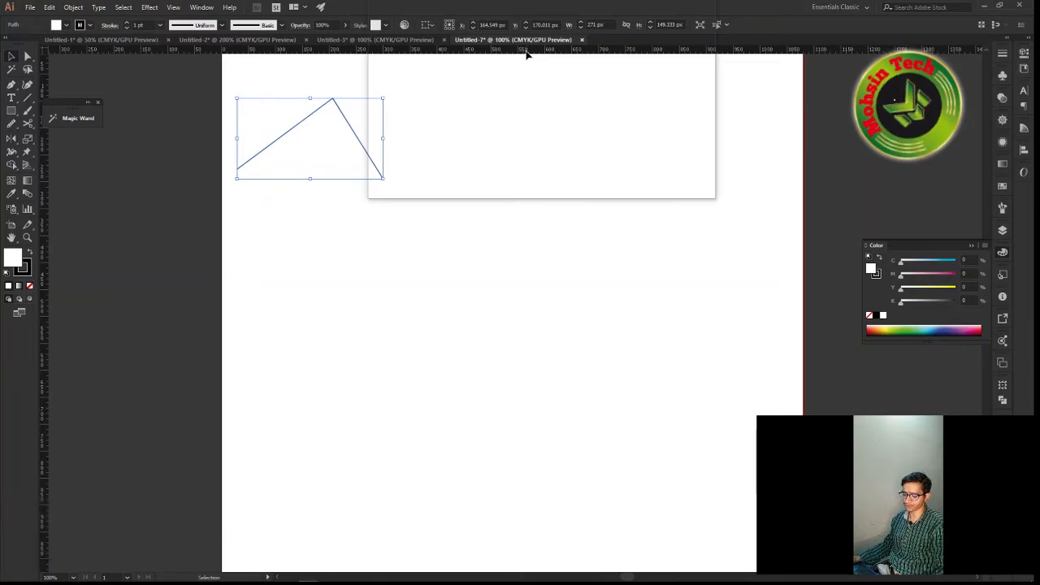
pyautogui.press('super+plus')
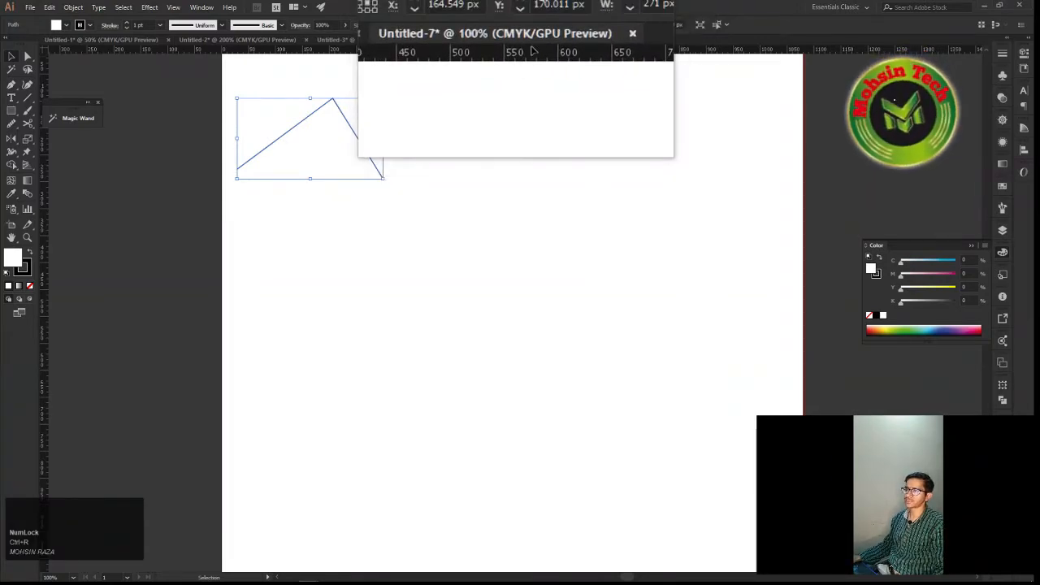
# Hide the rulers and bring them back
pyautogui.hotkey('ctrl', 'r')
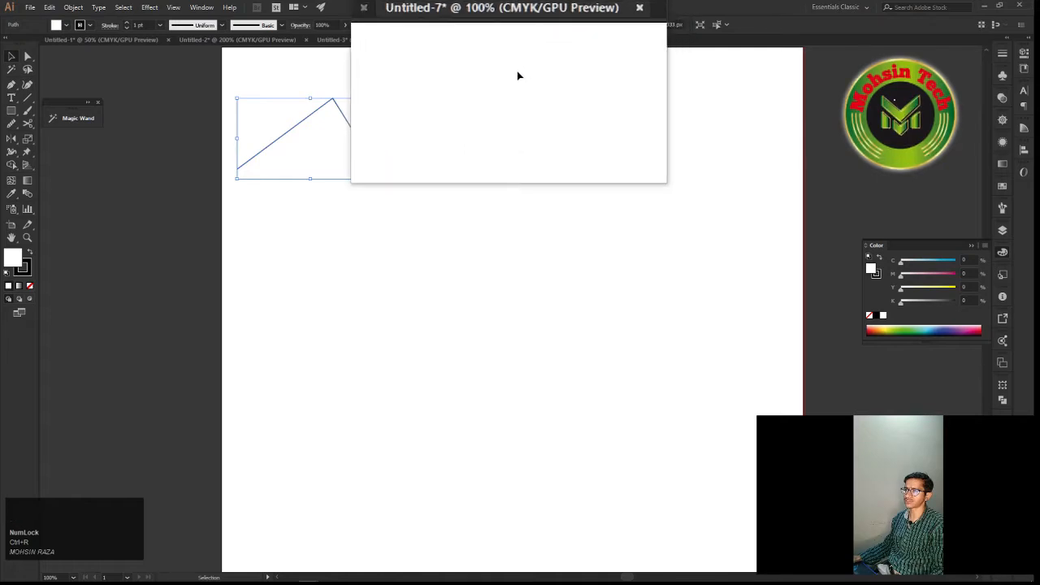
pyautogui.press('ctrl')
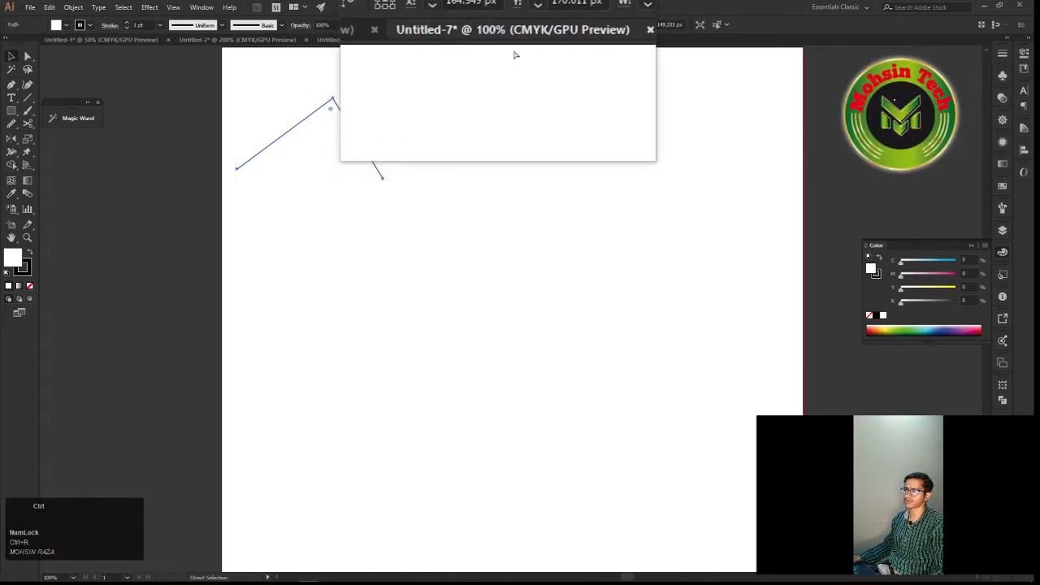
pyautogui.hotkey('ctrl', 'r')
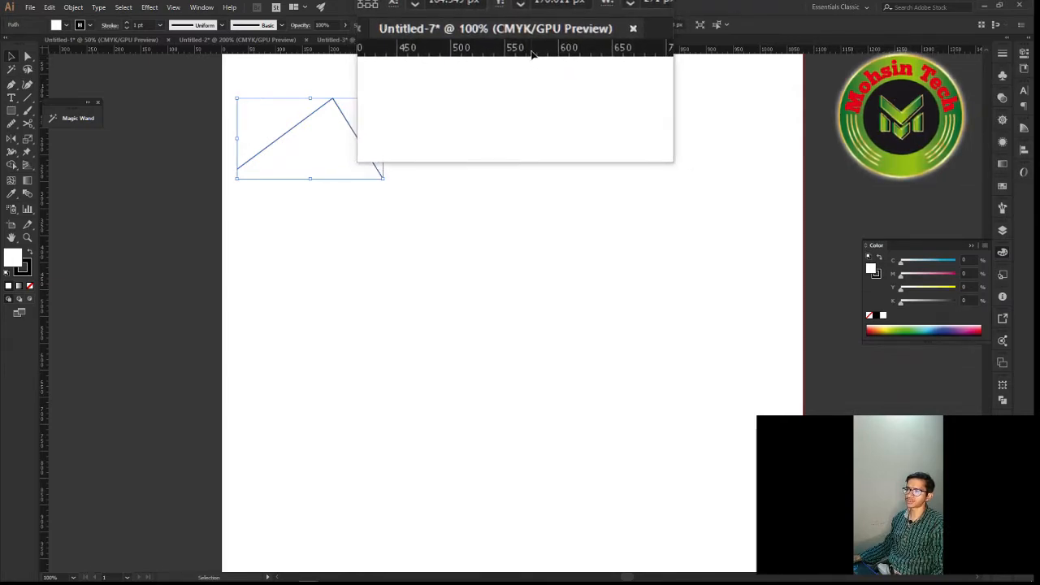
# Set the ruler units to inches
pyautogui.rightClick(533, 54)
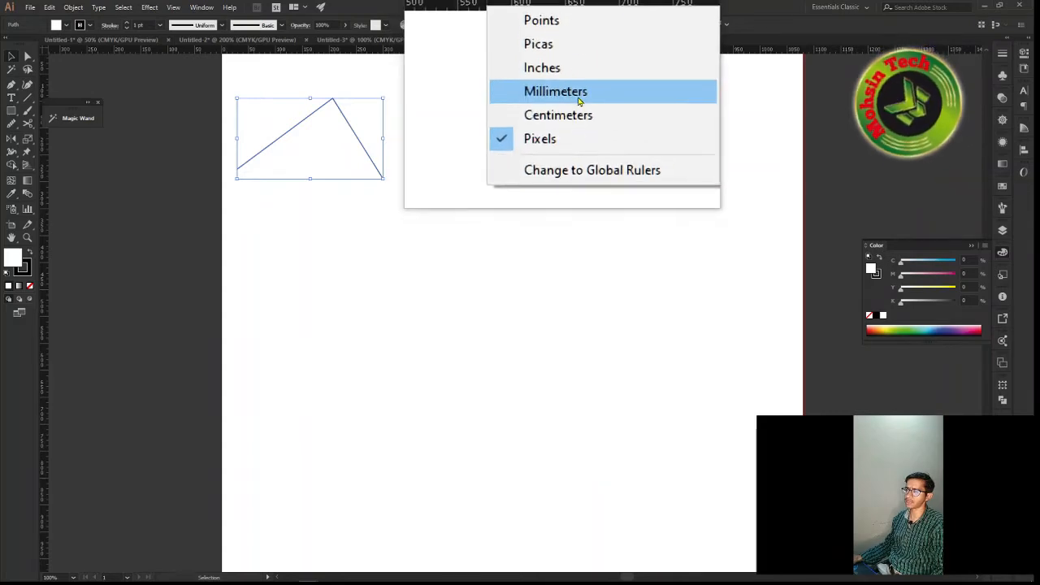
pyautogui.click(573, 84)
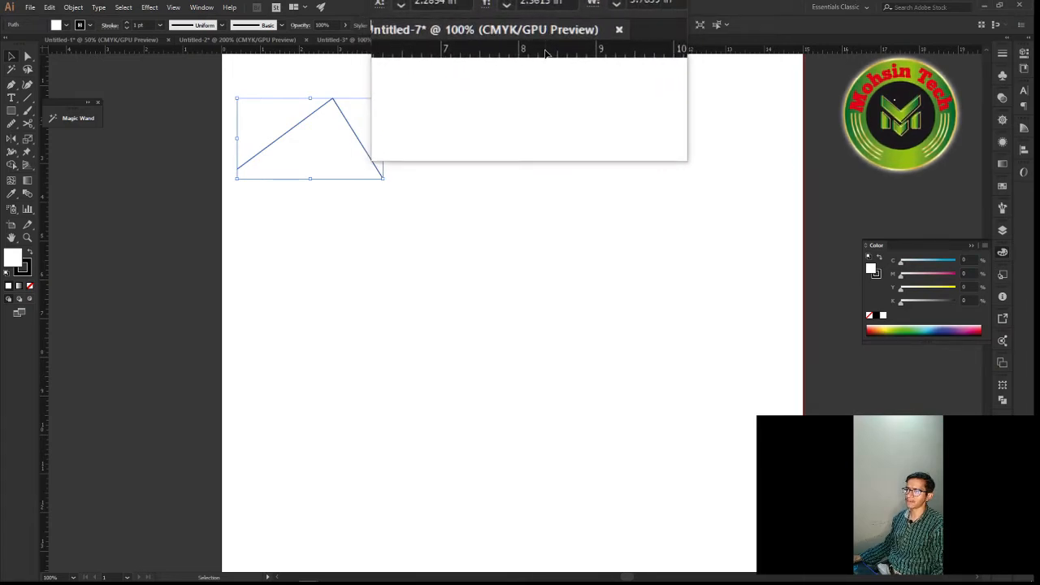
pyautogui.click(545, 53)
# Add a horizontal guide at about 7 in and a vertical guide at about 7.3 in on the artboard, and deselect the path
pyautogui.moveTo(545, 53); pyautogui.dragTo(497, 336)
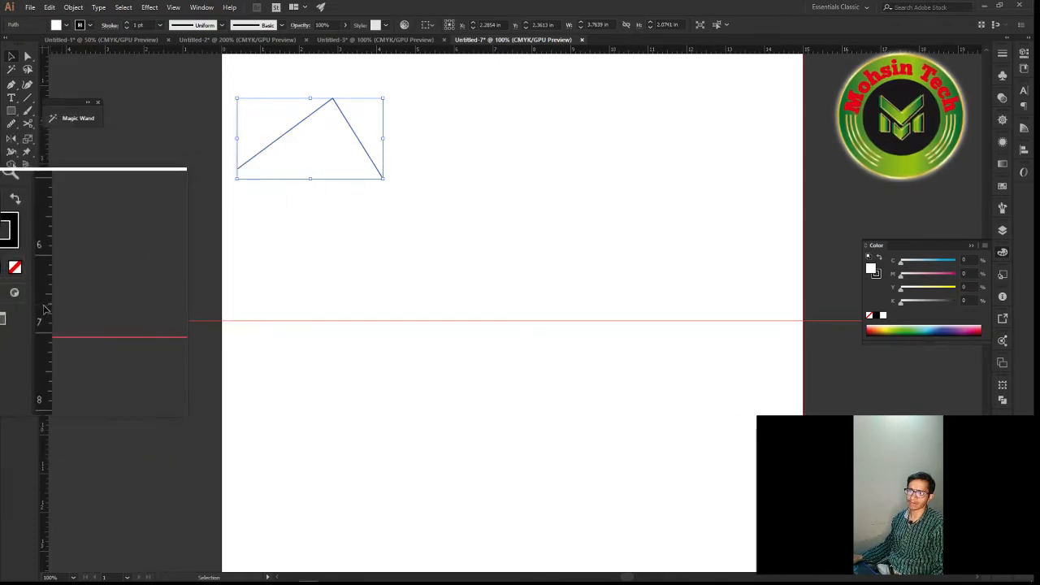
pyautogui.moveTo(45, 311); pyautogui.dragTo(433, 328)
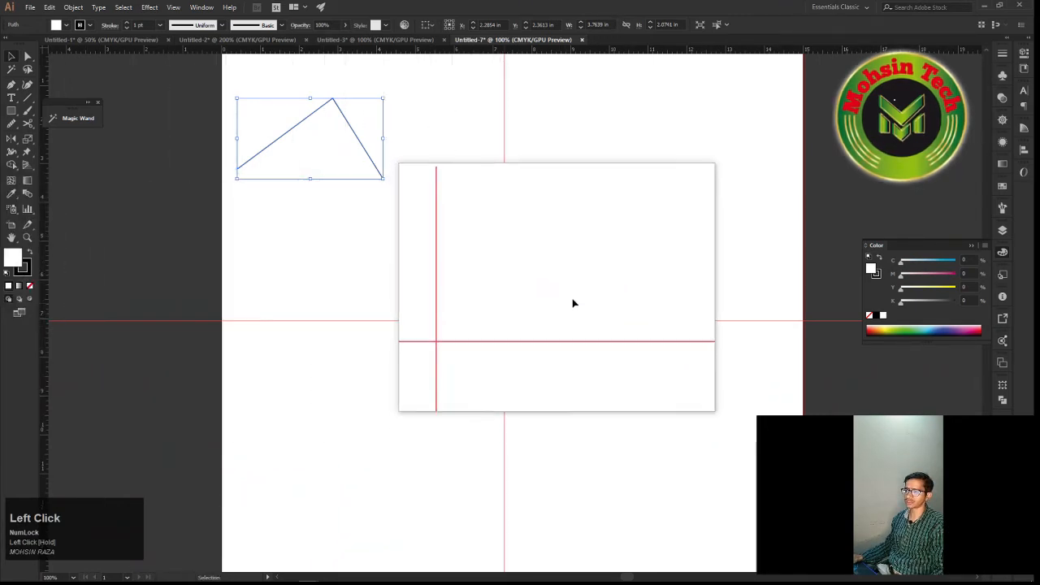
pyautogui.press('super+minus')
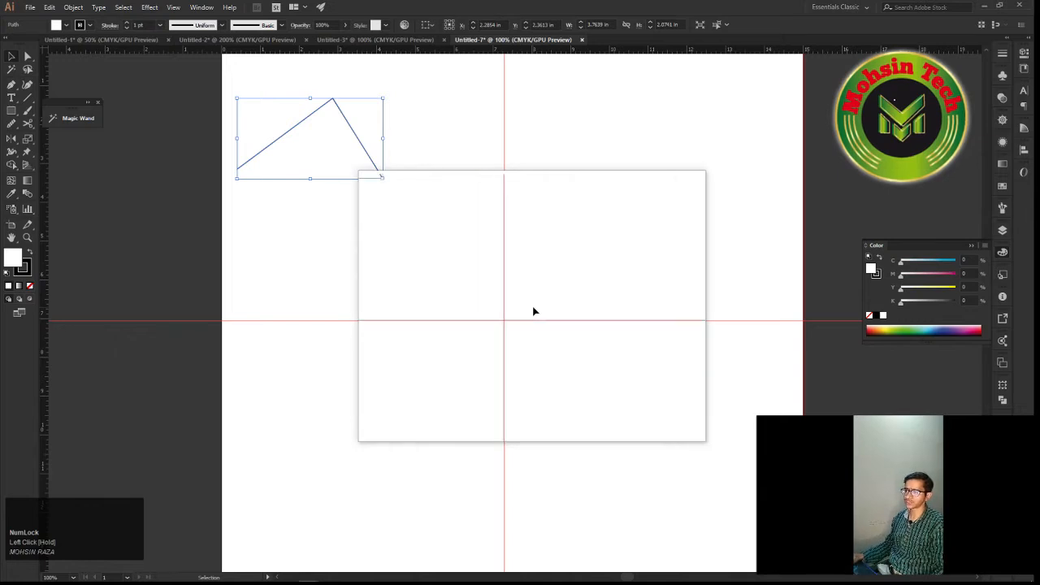
pyautogui.click(530, 298)
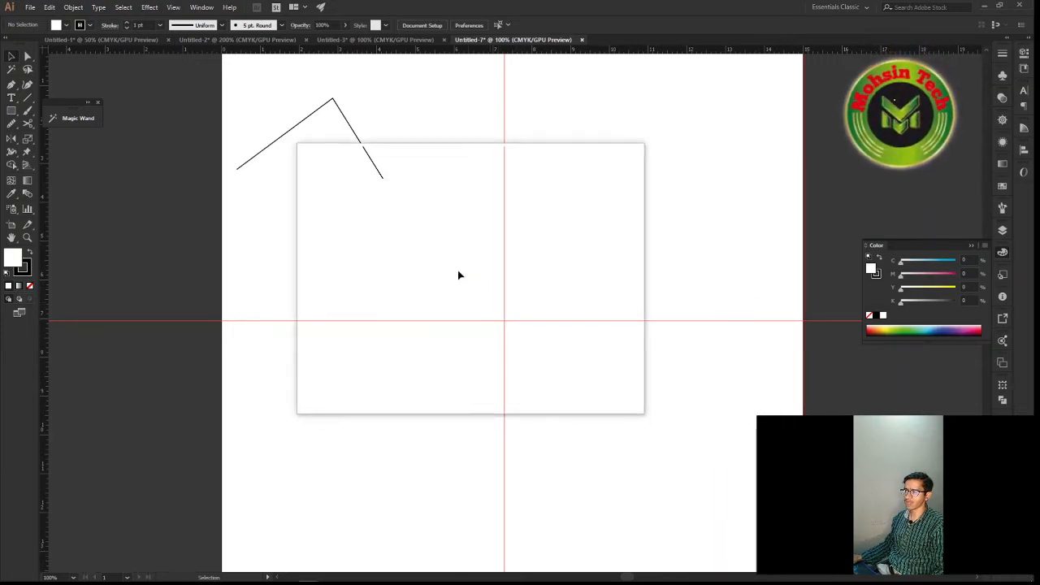
pyautogui.moveTo(458, 273)
pyautogui.mouseDown()
pyautogui.moveTo(502, 339)
pyautogui.moveTo(556, 361)
pyautogui.moveTo(452, 256)
pyautogui.mouseUp()
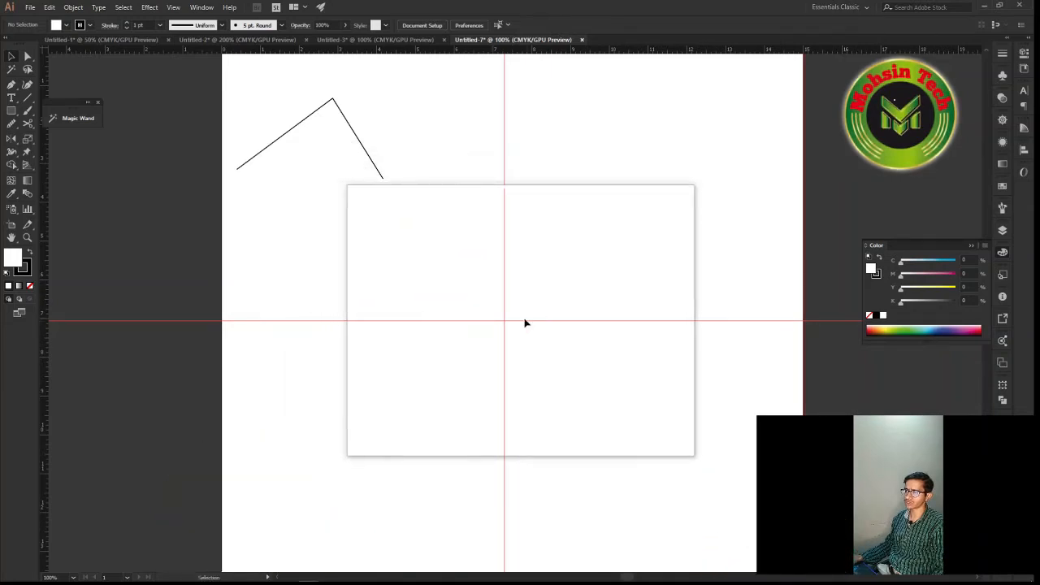
# Unlock the guides, select both, and align them to the artboard's horizontal and vertical centre
pyautogui.rightClick(565, 263)
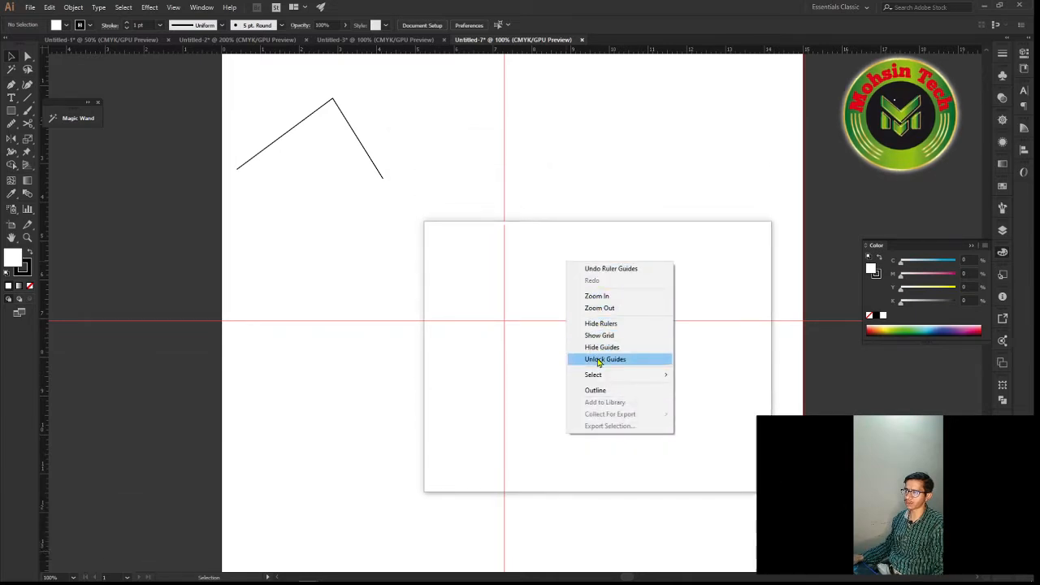
pyautogui.click(598, 359)
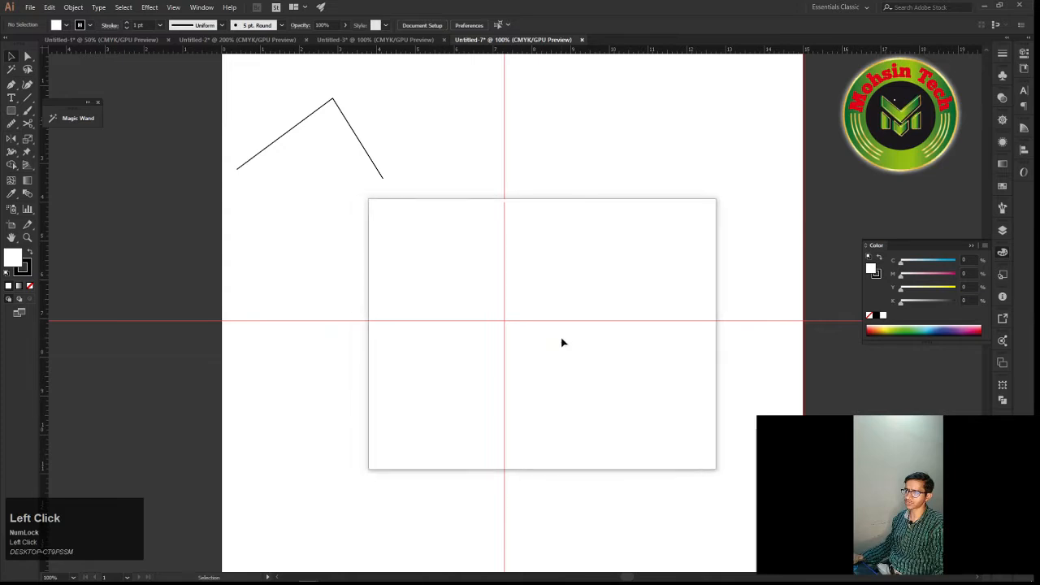
pyautogui.moveTo(562, 339); pyautogui.dragTo(487, 302)
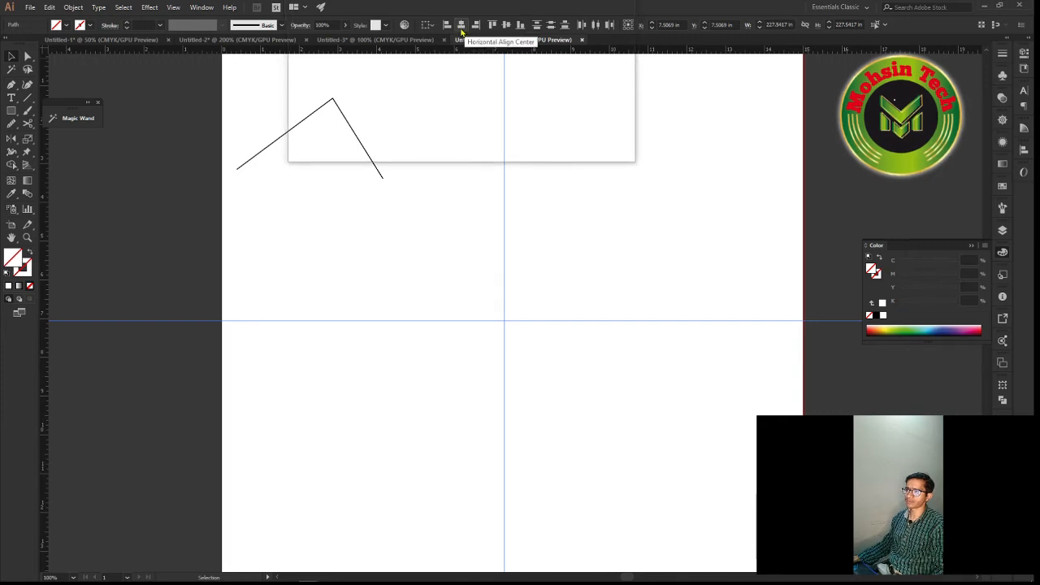
pyautogui.click(461, 27)
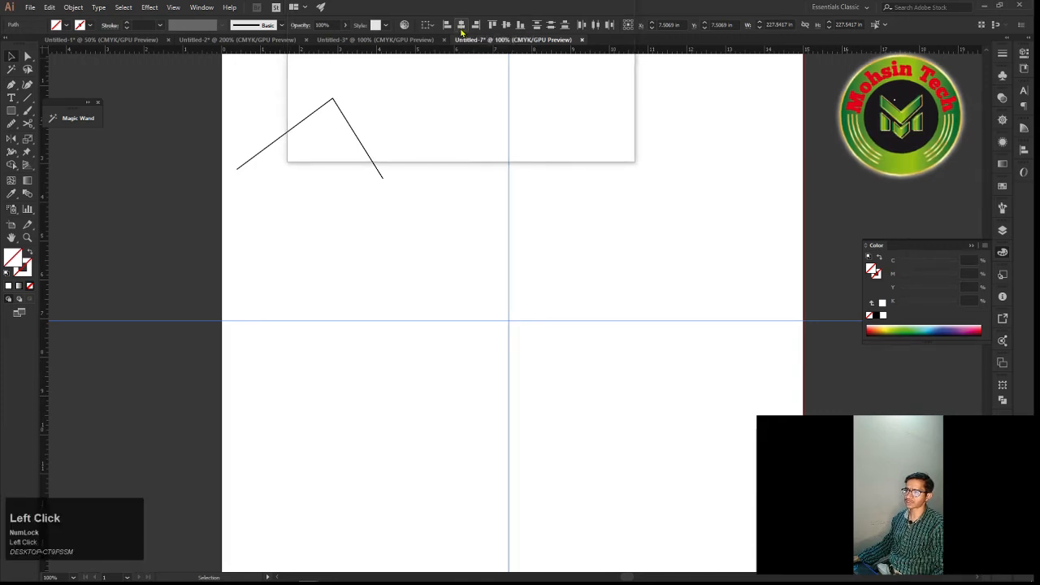
pyautogui.moveTo(504, 199); pyautogui.dragTo(539, 44)
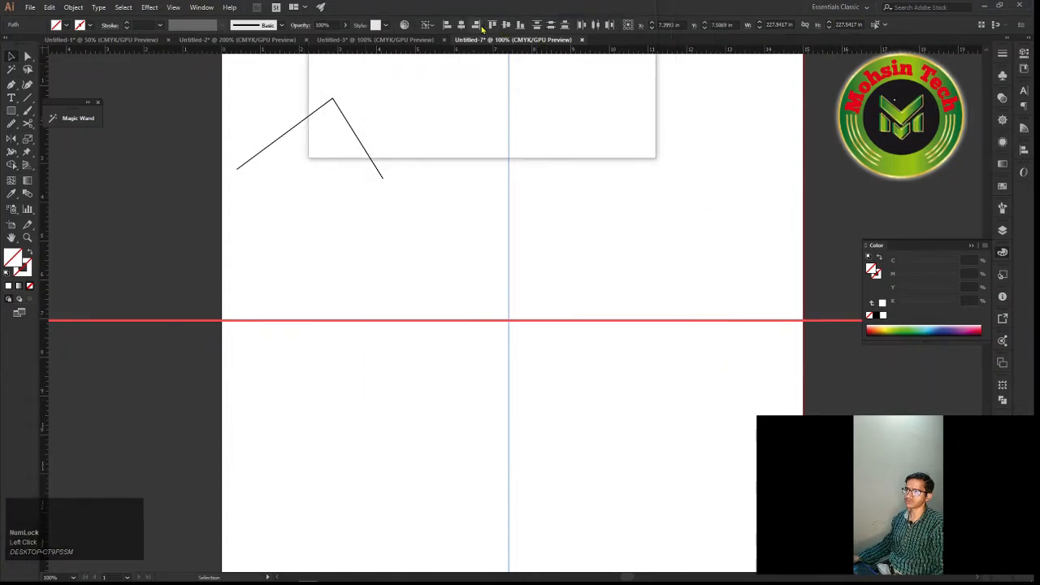
pyautogui.click(507, 25)
# Add vertical guides at about 4.25 in and 10.5 in, and horizontal guides at about 4.4 in and 9.8 in, around the centre guides
pyautogui.moveTo(504, 257); pyautogui.dragTo(271, 402)
pyautogui.rightClick(538, 333)
pyautogui.click(572, 409)
pyautogui.press('space')
pyautogui.moveTo(395, 401); pyautogui.dragTo(660, 251)
pyautogui.moveTo(651, 228); pyautogui.dragTo(296, 418)
pyautogui.moveTo(366, 417); pyautogui.dragTo(420, 352)
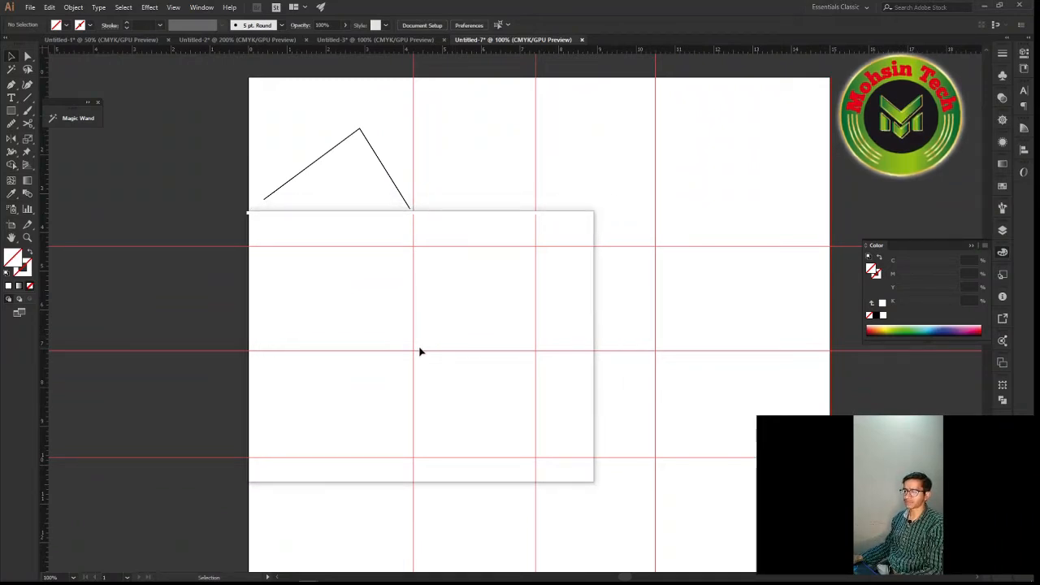
# Draw a closed house outline about 6.2 by 5.4 in with the Pen tool, placing its corners and peak on the guide intersections
pyautogui.press('p')
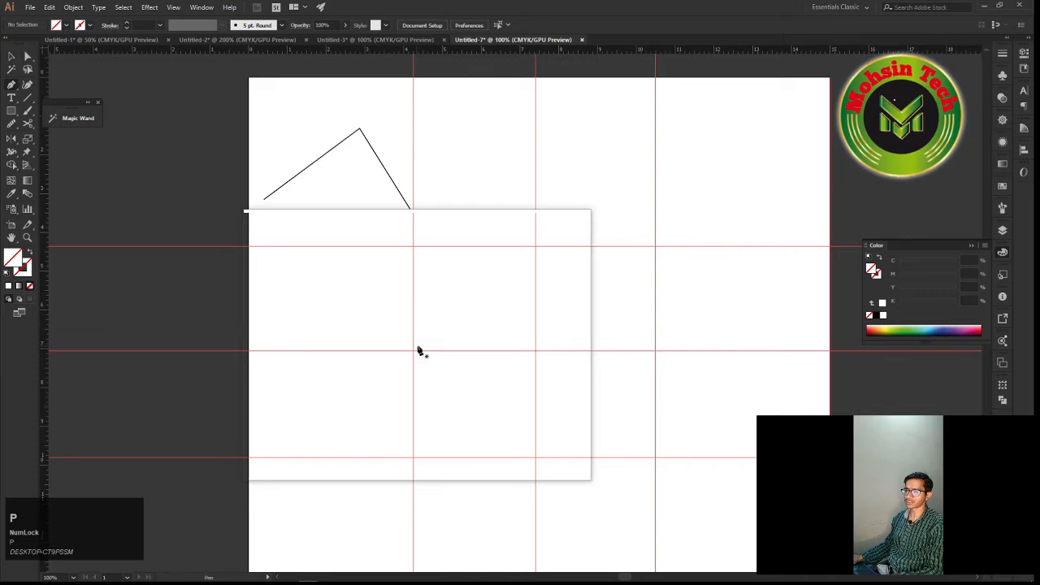
pyautogui.click(413, 352)
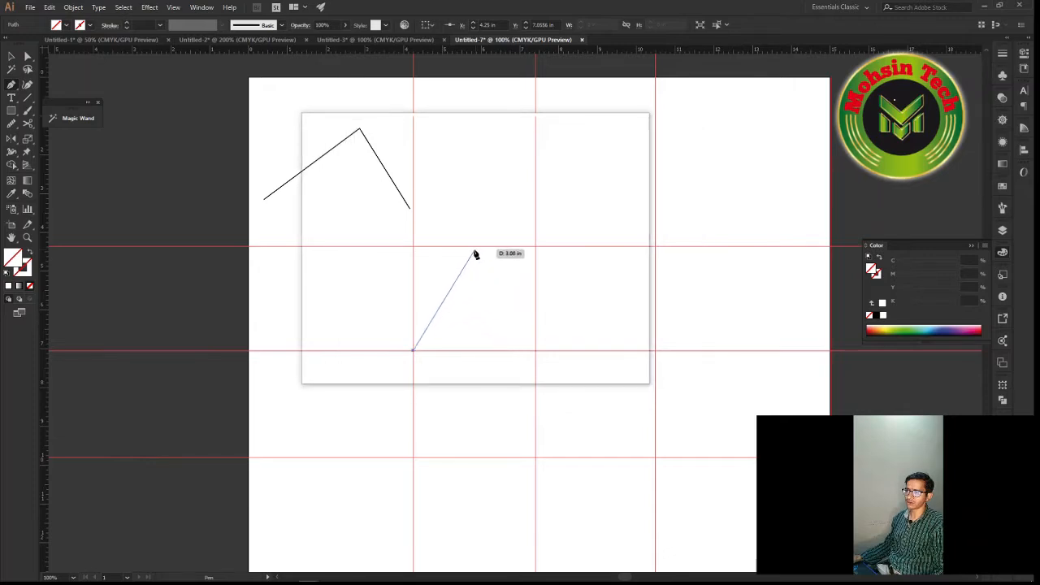
pyautogui.click(536, 247)
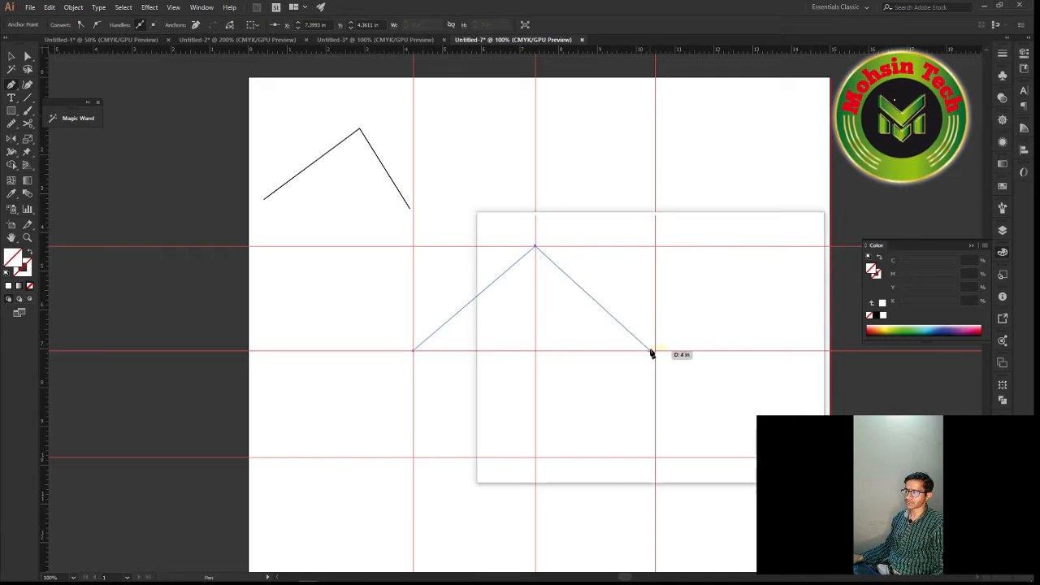
pyautogui.keyDown('alt'); pyautogui.scroll(1, 656, 353); pyautogui.keyUp('alt')
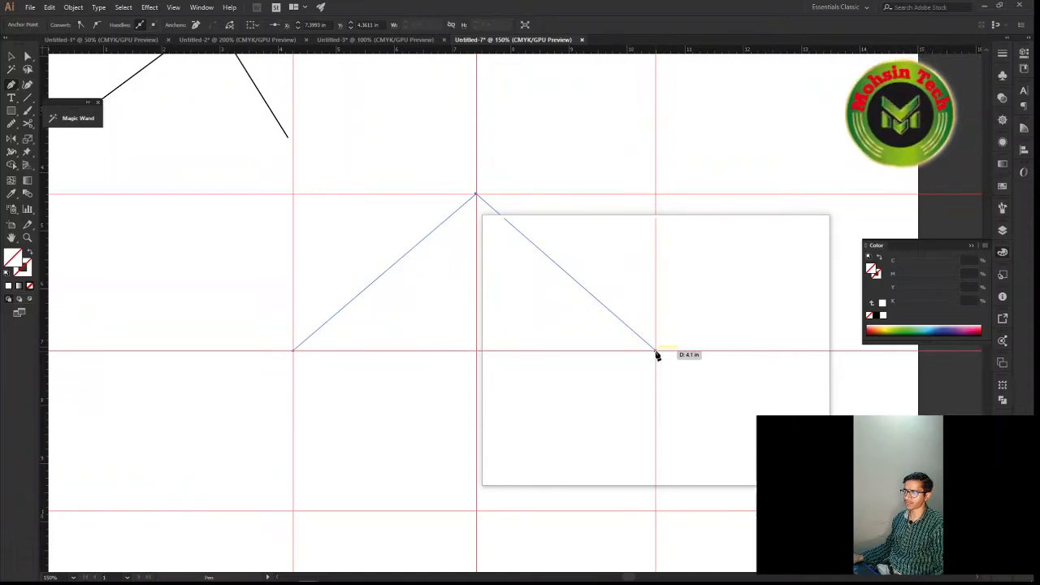
pyautogui.click(656, 353)
pyautogui.moveTo(655, 415); pyautogui.dragTo(645, 360)
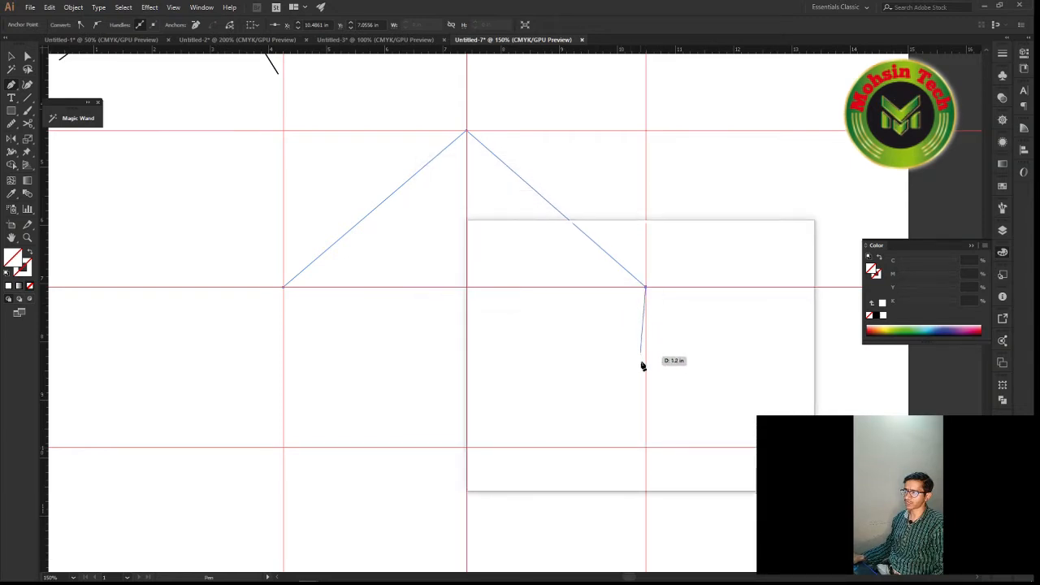
pyautogui.click(646, 449)
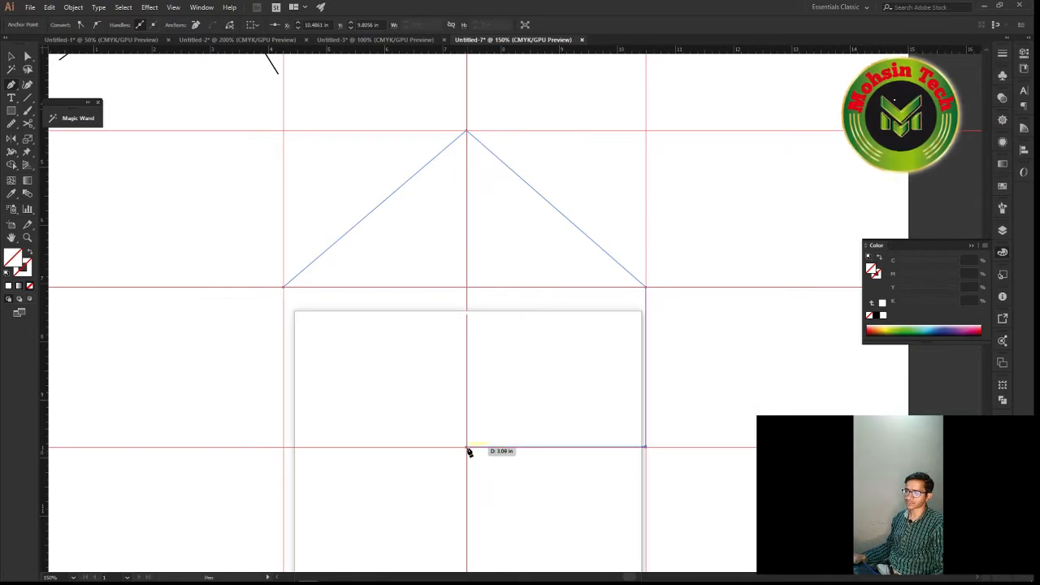
pyautogui.click(468, 448)
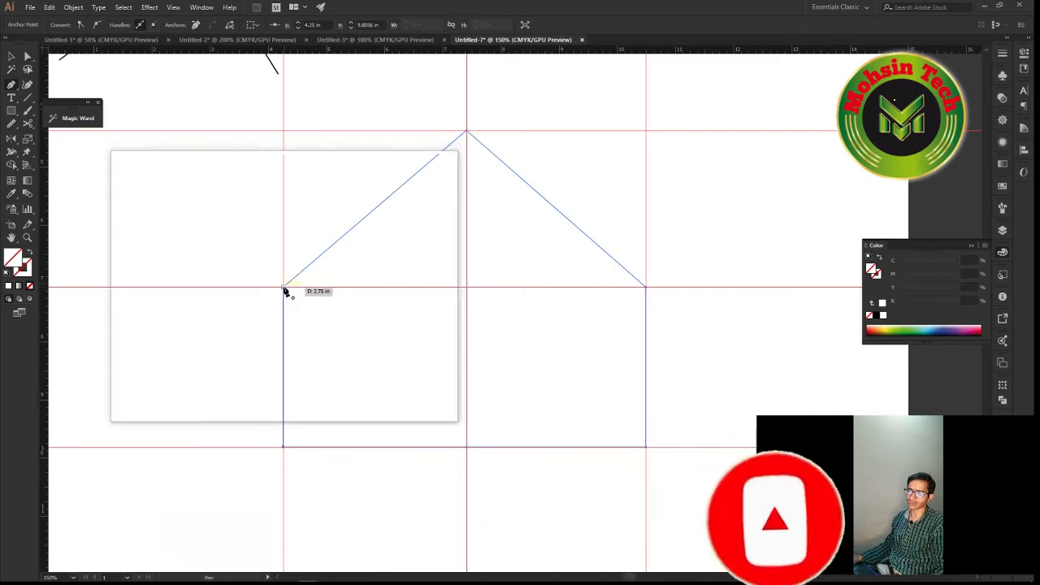
pyautogui.click(283, 288)
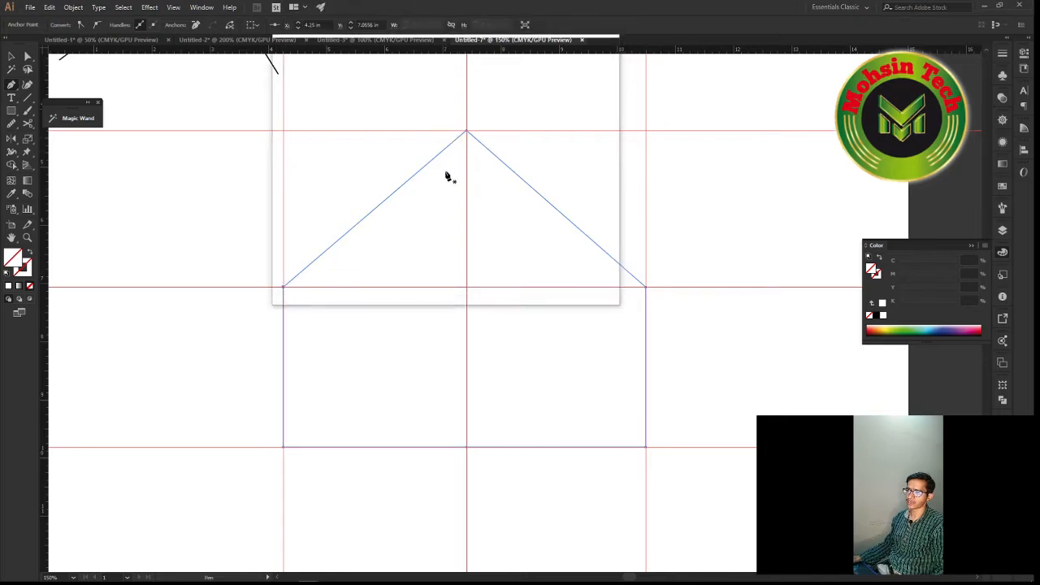
# Fill the house shape with orange at about 77% magenta and 94% yellow, and deselect it
pyautogui.click(873, 329)
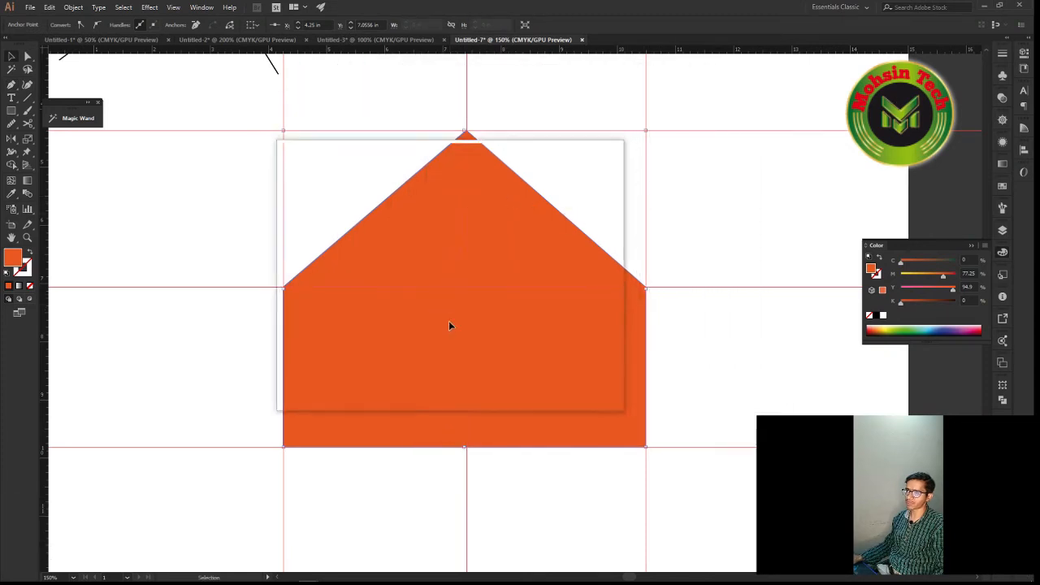
pyautogui.scroll(-1, 456, 392)
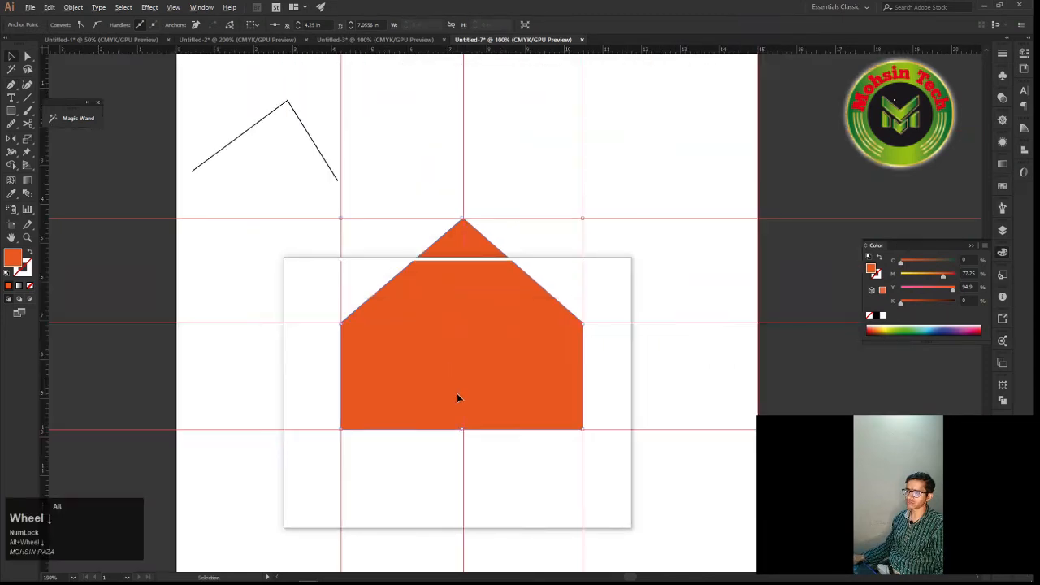
pyautogui.click(590, 439)
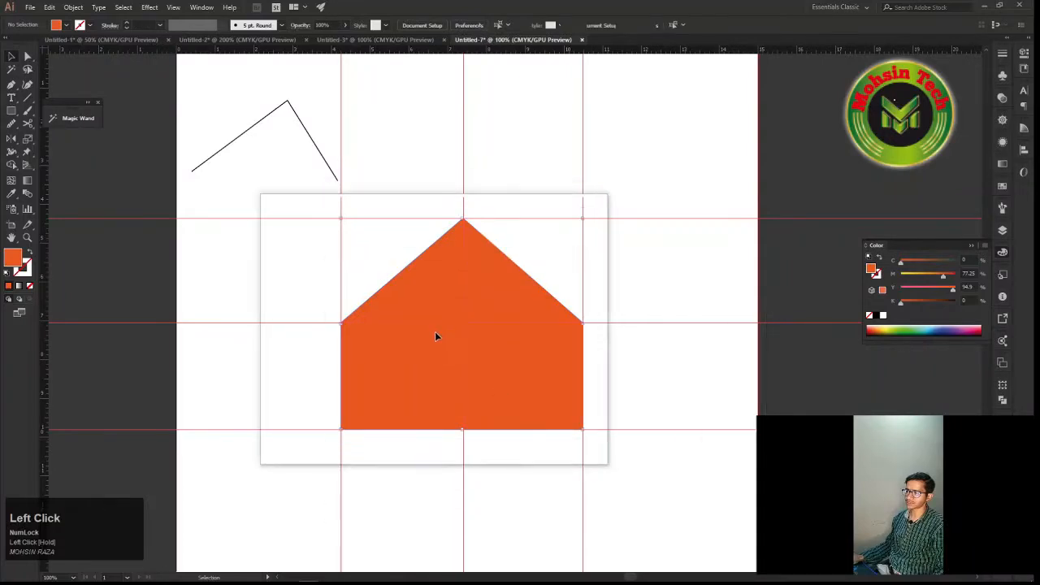
# Scale the house from its centre to about 2.4 by 2.1 in, move it beneath the angled line, and deselect it
pyautogui.click(435, 334)
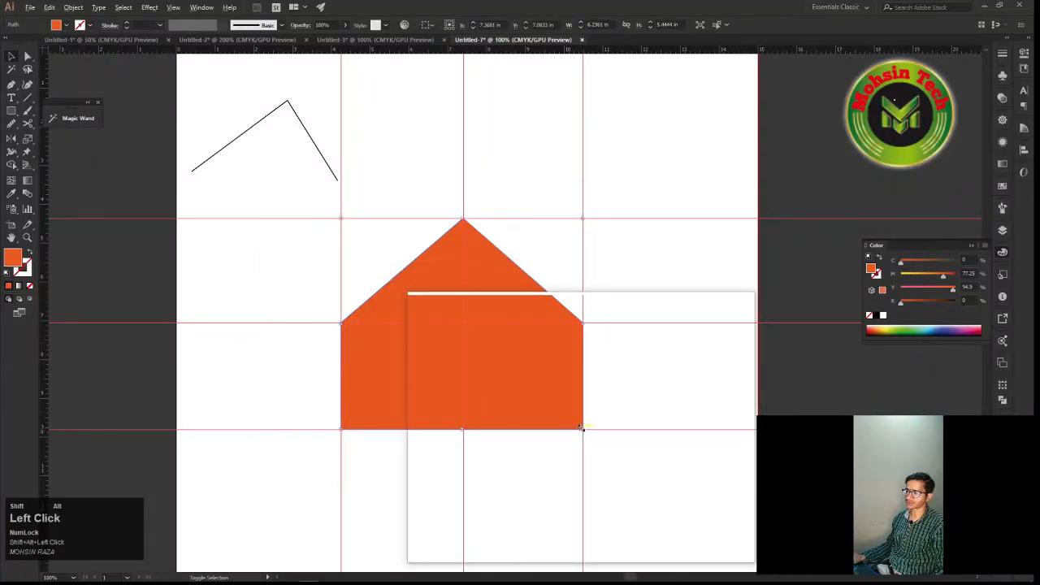
pyautogui.moveTo(581, 427); pyautogui.dragTo(511, 364)
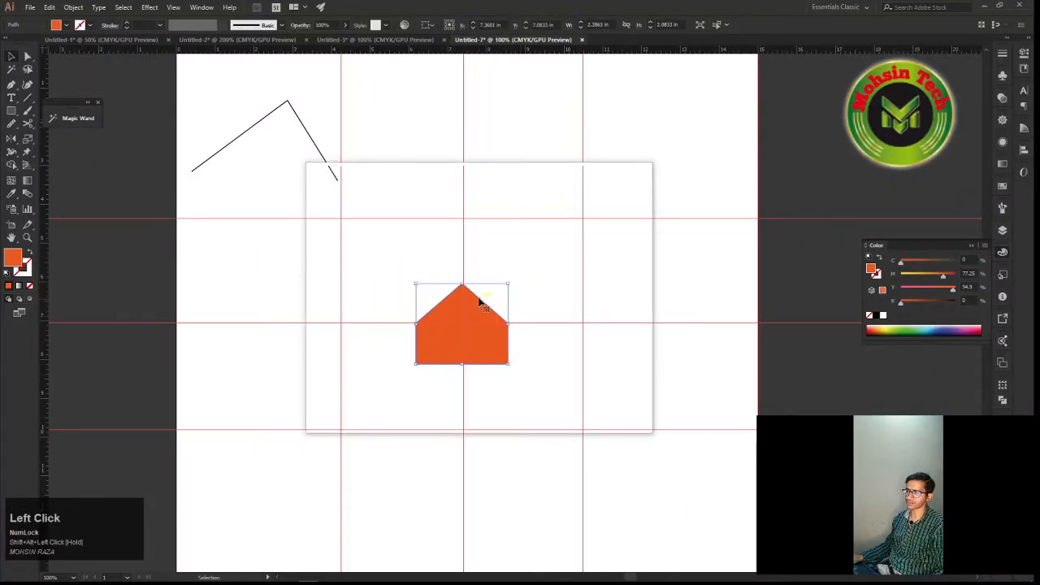
pyautogui.moveTo(479, 300)
pyautogui.mouseDown()
pyautogui.moveTo(305, 213)
pyautogui.moveTo(294, 145)
pyautogui.mouseUp()
pyautogui.click(391, 193)
pyautogui.moveTo(399, 211); pyautogui.dragTo(329, 338)
# Start a new Pen path at the left and middle guide intersection with a diagonal segment up to the upper and centre guide intersection
pyautogui.press('p')
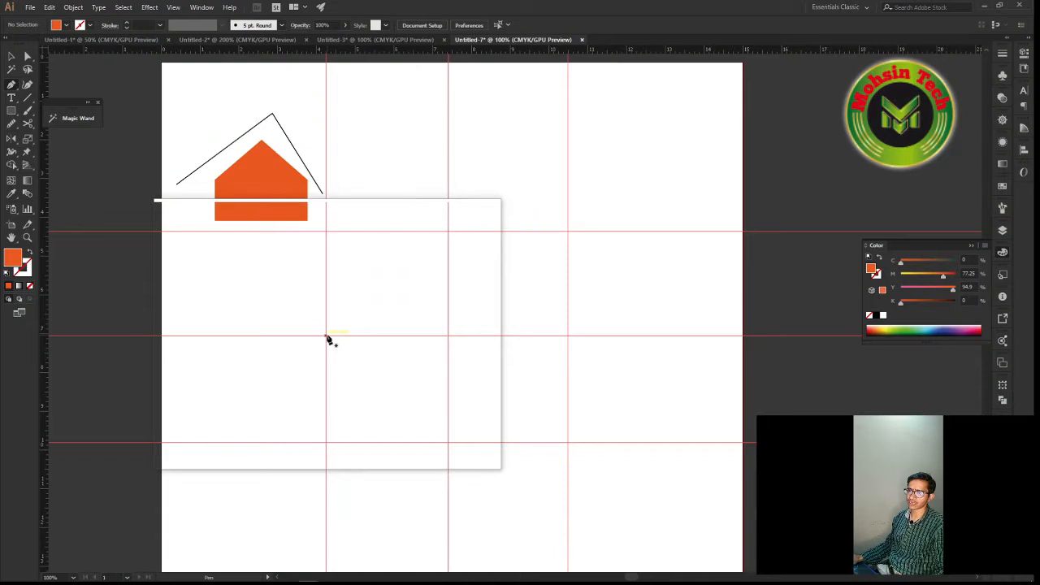
pyautogui.click(326, 336)
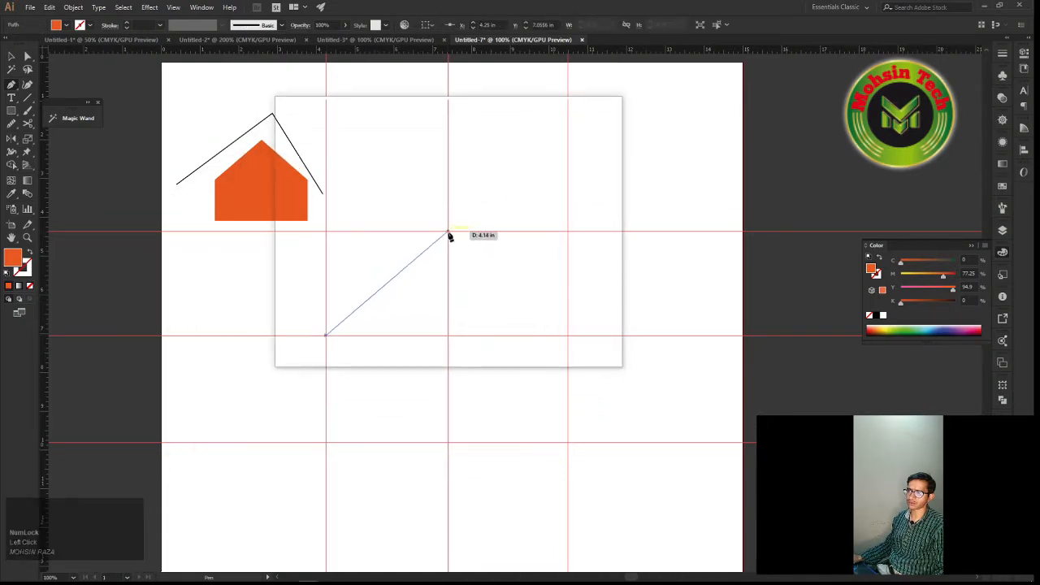
pyautogui.click(449, 233)
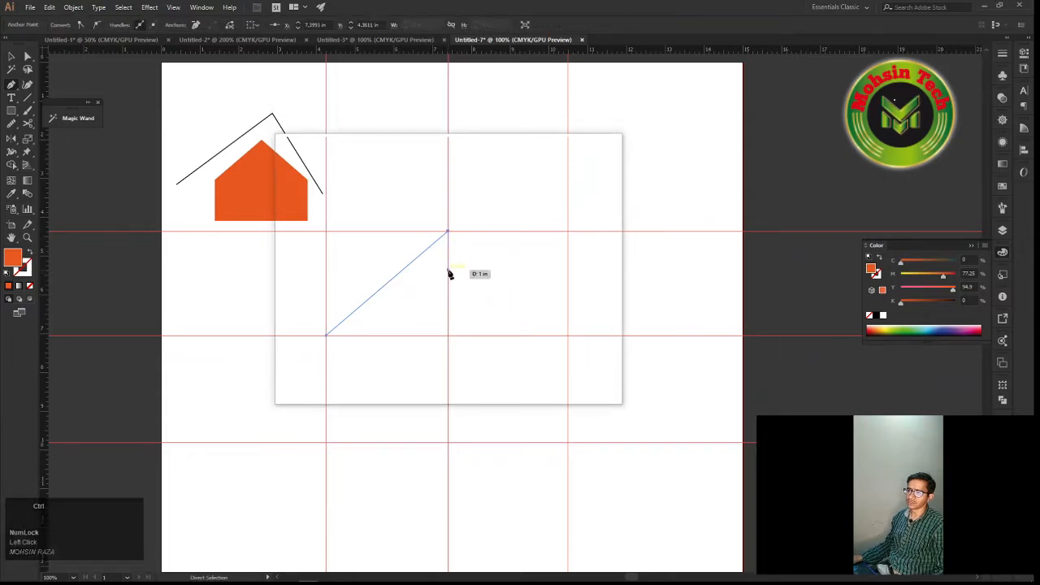
pyautogui.hotkey('ctrl', 'z')
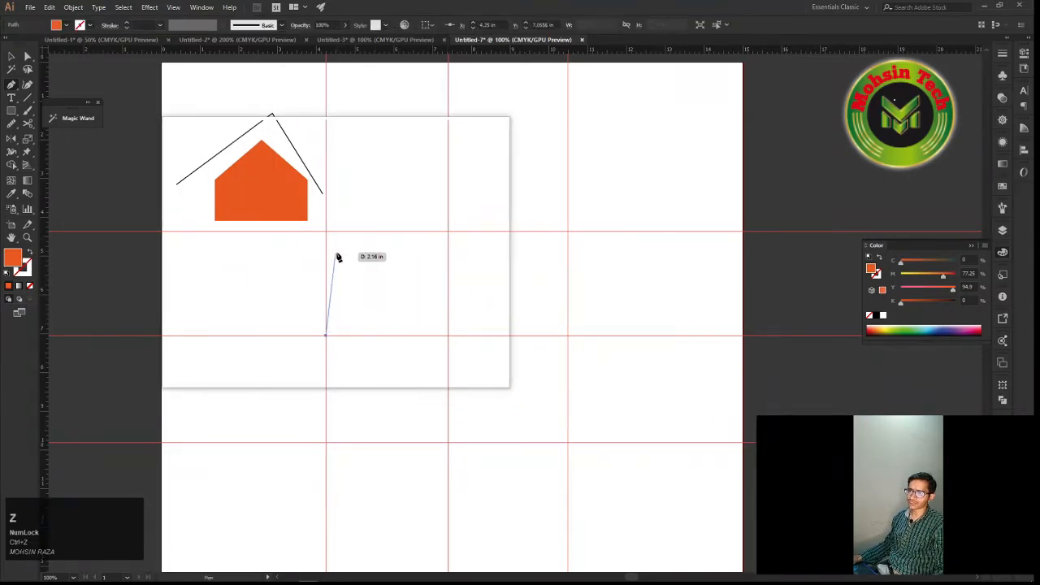
pyautogui.press('shift')
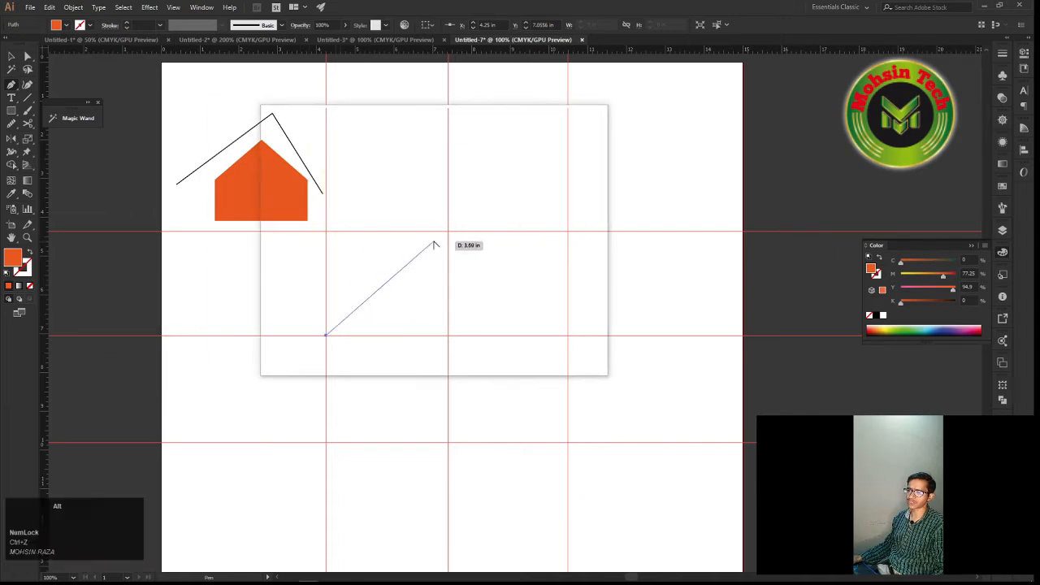
pyautogui.scroll(1, 435, 245)
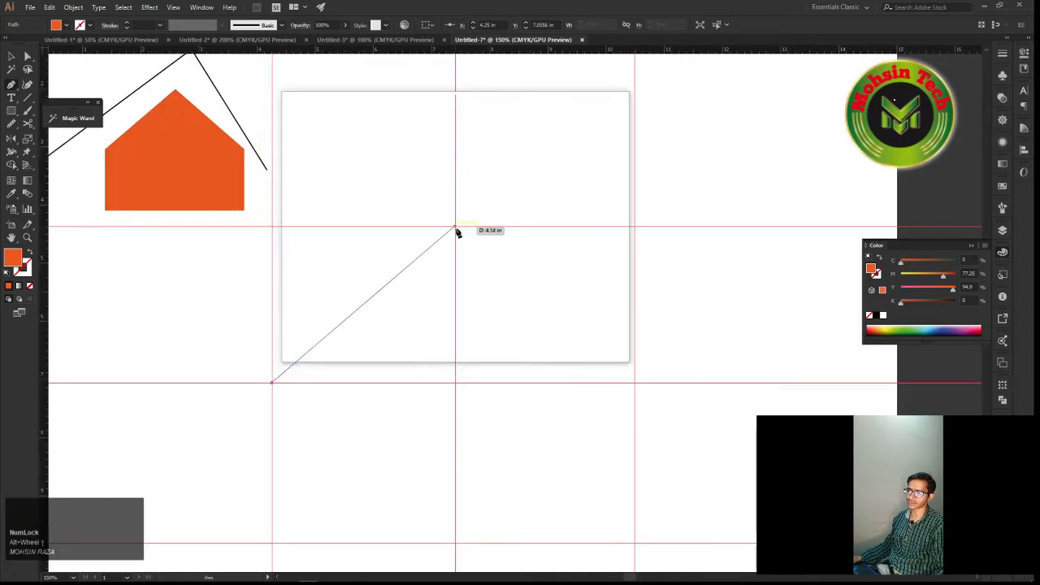
pyautogui.click(456, 230)
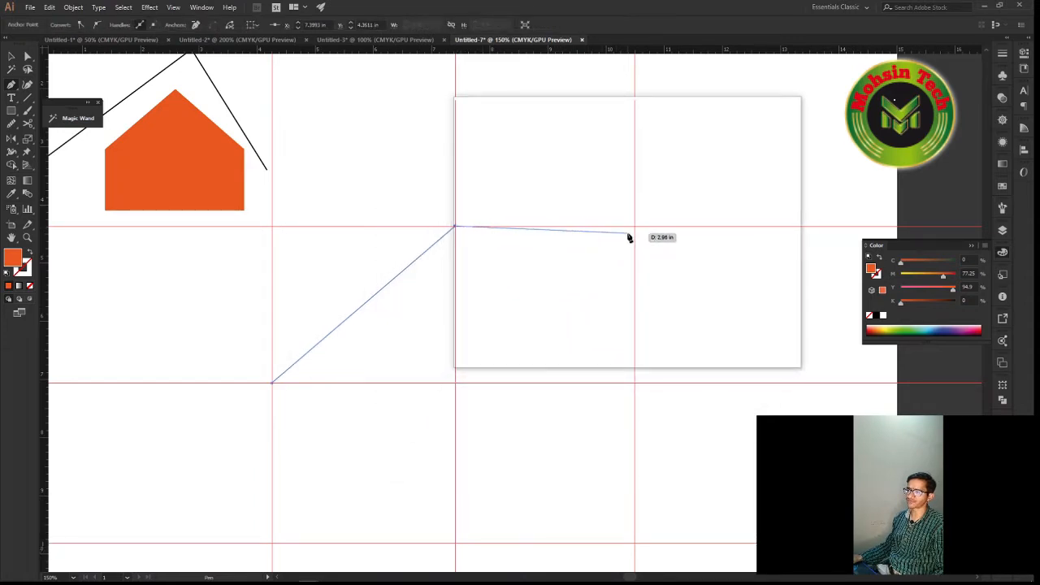
# Extend the path horizontally to the right guide, straight down to the middle guide, and back to the centre guide
pyautogui.press('shift')
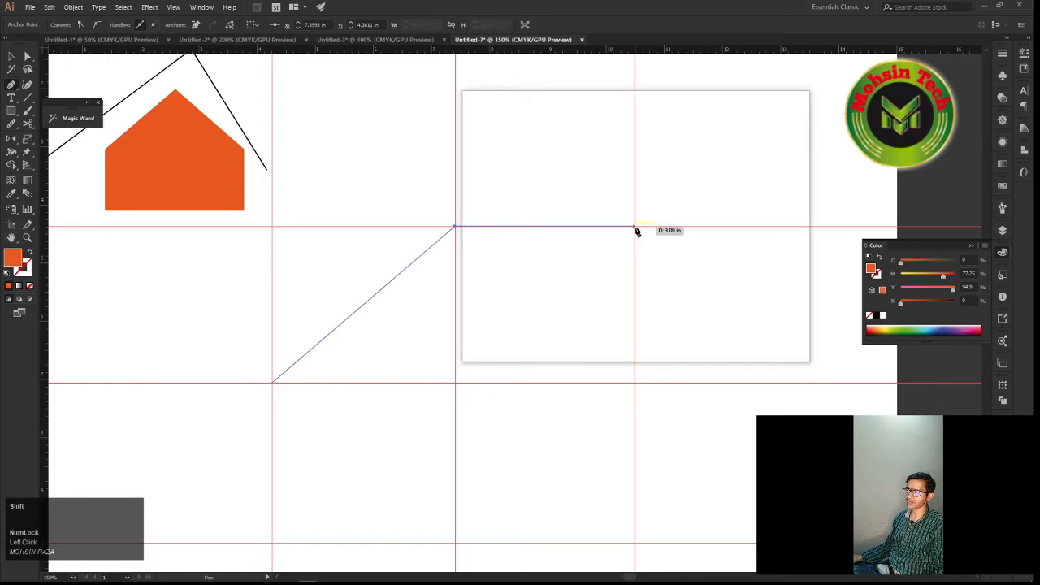
pyautogui.keyDown('shift'); pyautogui.click(636, 230); pyautogui.keyUp('shift')
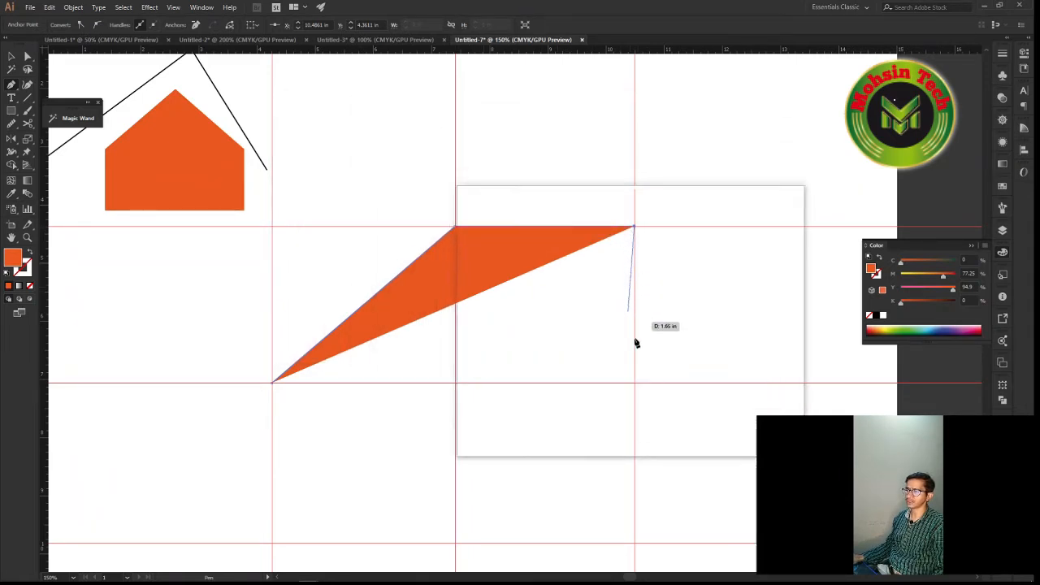
pyautogui.press('shift')
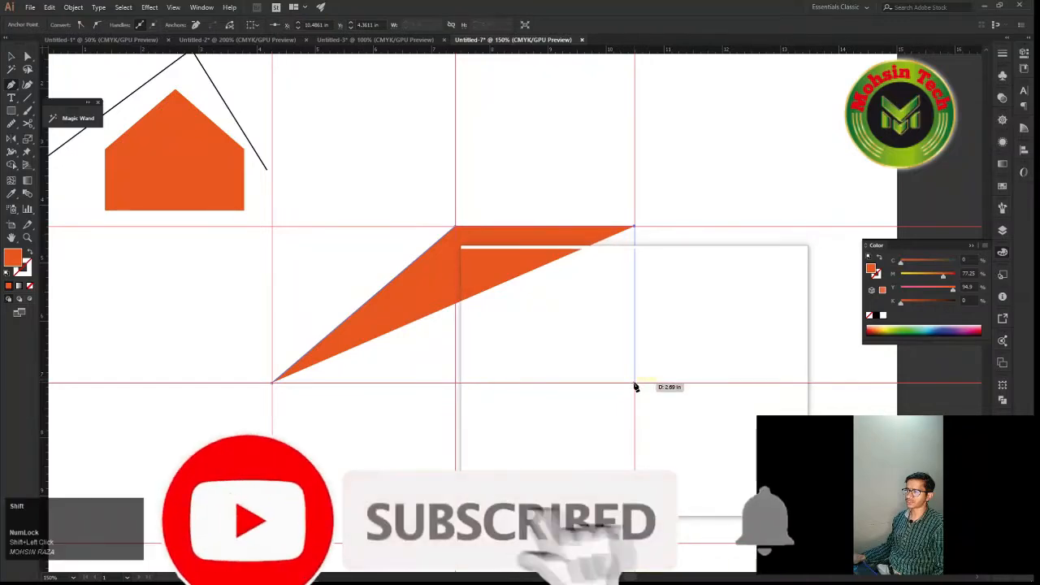
pyautogui.keyDown('shift'); pyautogui.click(634, 385); pyautogui.keyUp('shift')
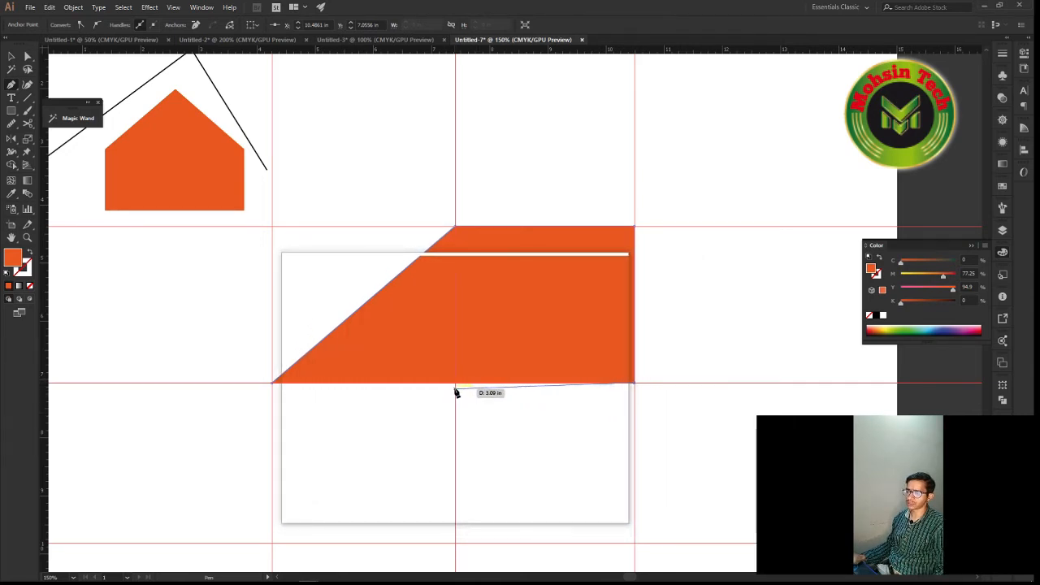
pyautogui.keyDown('alt'); pyautogui.scroll(2, 456, 391); pyautogui.keyUp('alt')
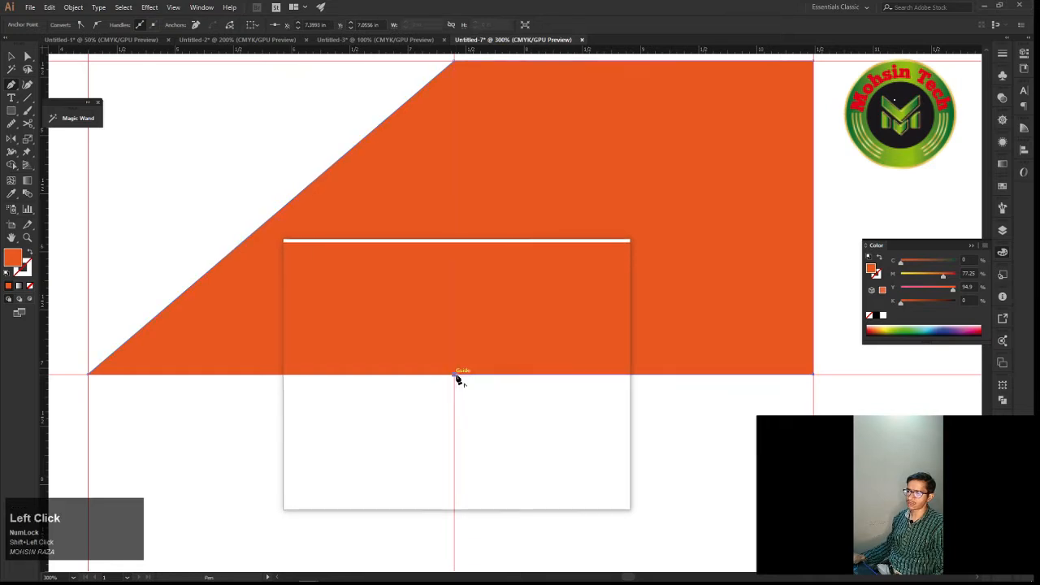
# Close the path at its starting anchor on the left and middle guide intersection
pyautogui.moveTo(456, 379); pyautogui.dragTo(226, 406)
pyautogui.press('space')
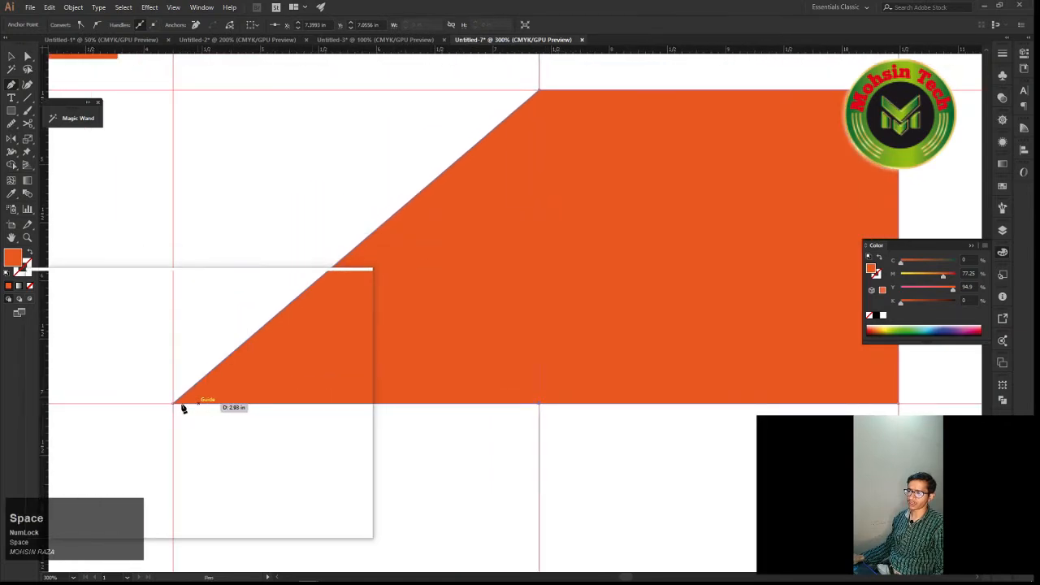
pyautogui.keyDown('alt'); pyautogui.scroll(1, 180, 410); pyautogui.keyUp('alt')
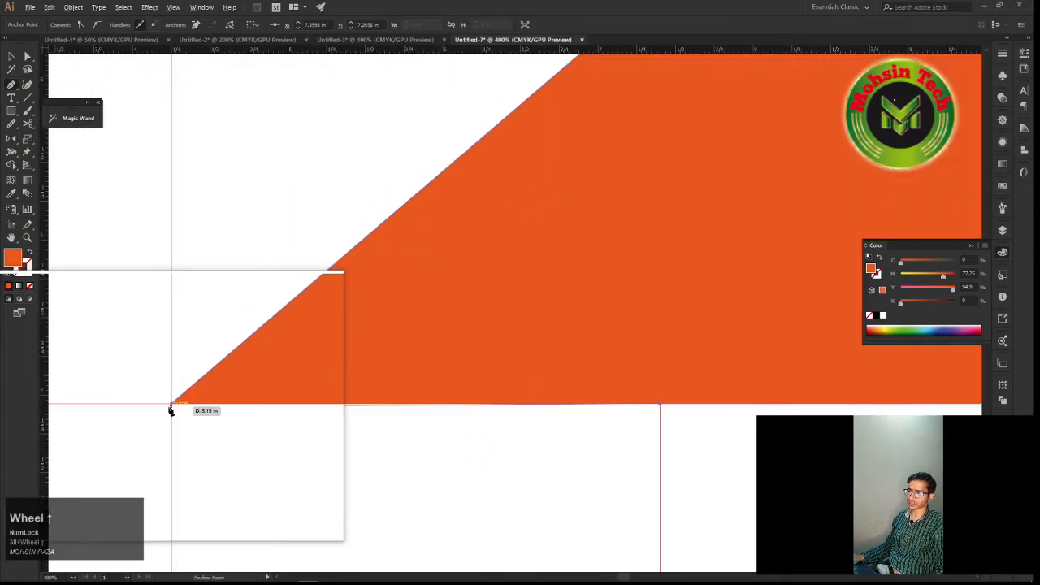
pyautogui.moveTo(170, 407)
pyautogui.mouseDown()
pyautogui.moveTo(186, 401)
pyautogui.moveTo(174, 420)
pyautogui.moveTo(156, 411)
pyautogui.moveTo(178, 404)
pyautogui.mouseUp()
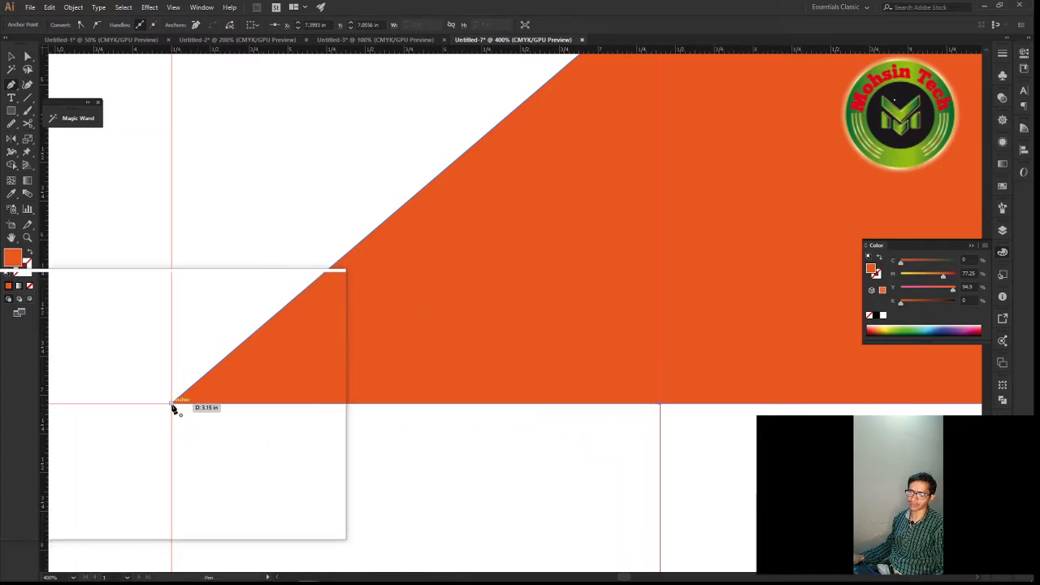
pyautogui.keyDown('alt'); pyautogui.scroll(2, 173, 408); pyautogui.keyUp('alt')
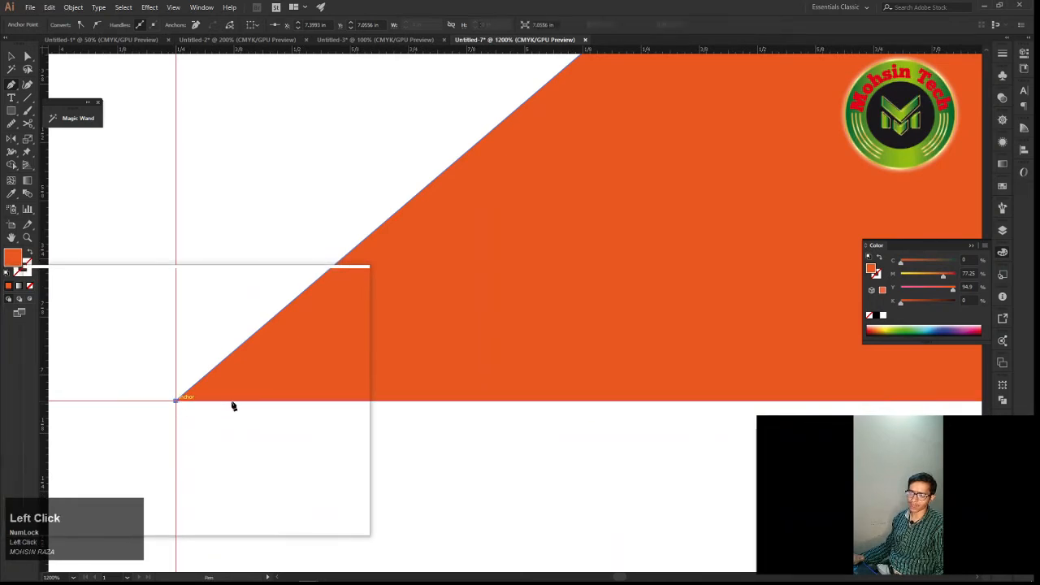
# Add an anchor point near the middle of the orange shape's top edge with the Add Anchor Point tool
pyautogui.keyDown('alt'); pyautogui.scroll(-3, 233, 406); pyautogui.keyUp('alt')
pyautogui.keyDown('alt'); pyautogui.scroll(-3, 297, 408); pyautogui.keyUp('alt')
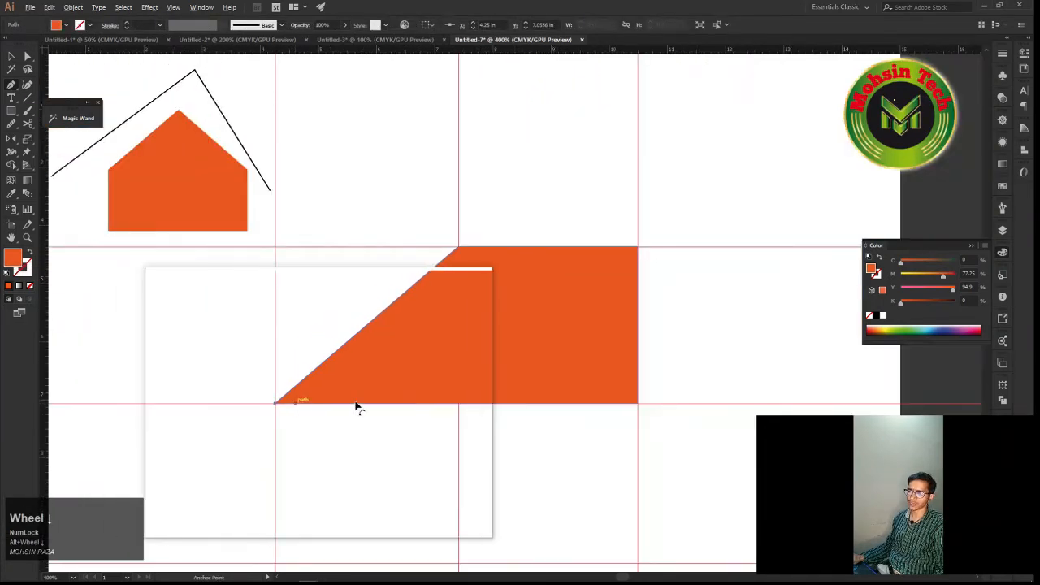
pyautogui.moveTo(376, 390); pyautogui.dragTo(341, 406)
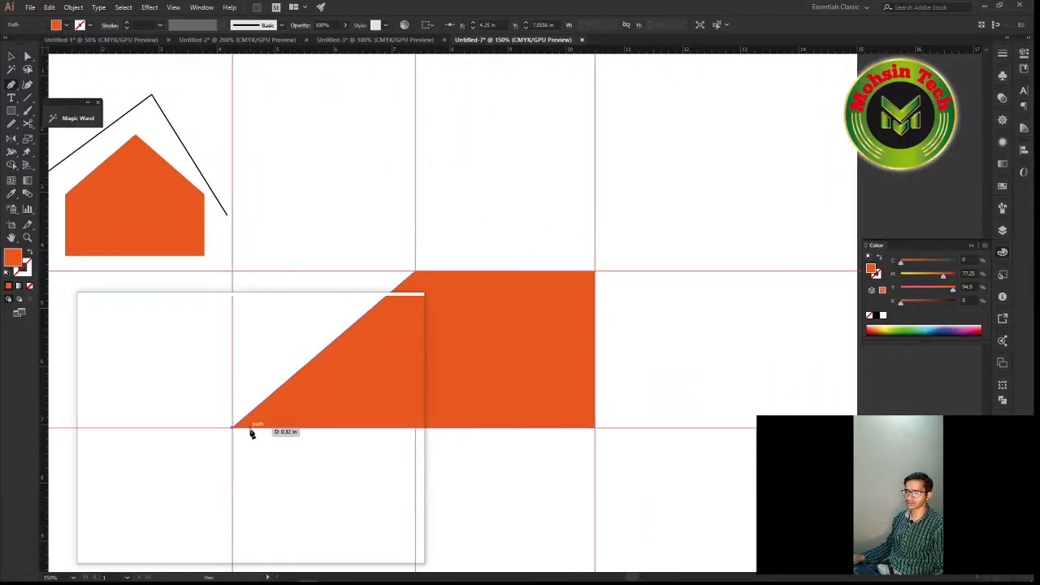
pyautogui.hotkey('ctrl', 'z')
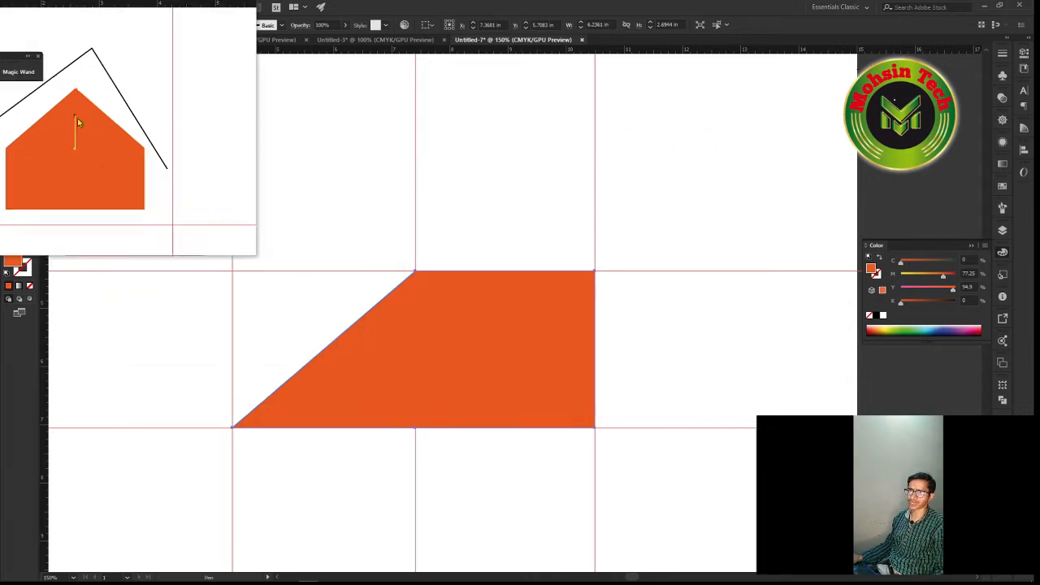
pyautogui.press('super')
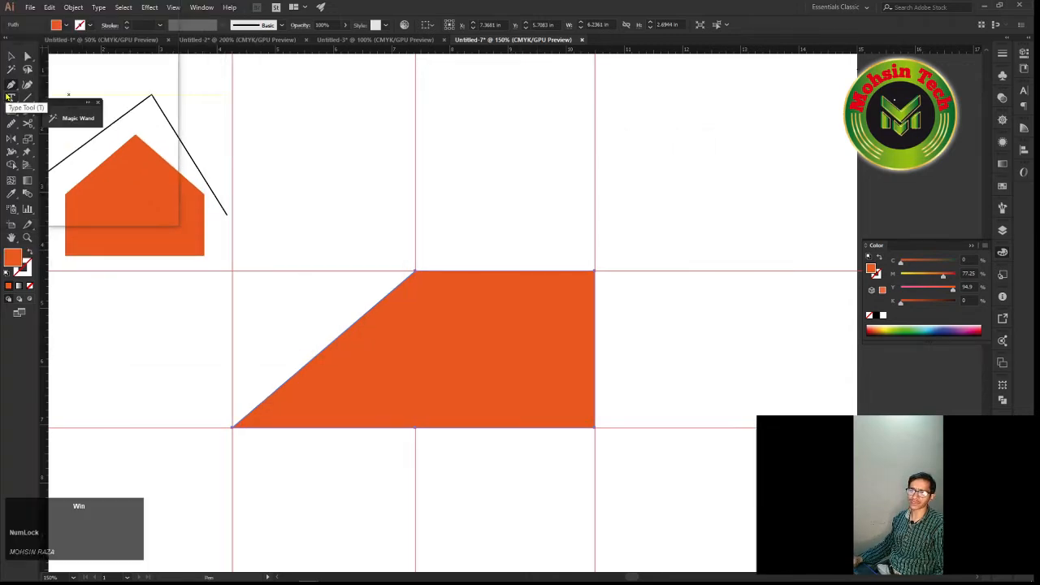
pyautogui.rightClick(11, 86)
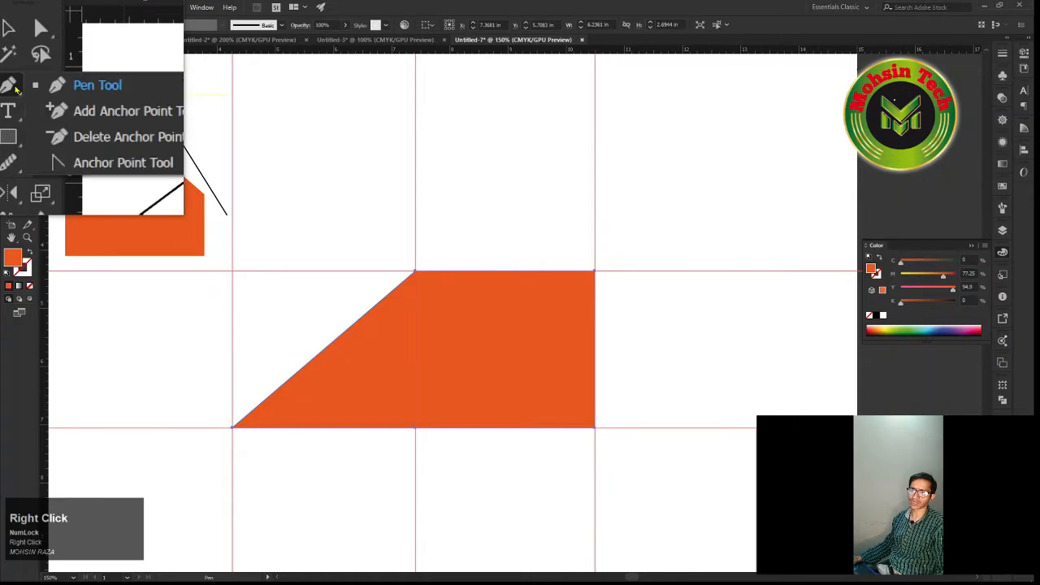
pyautogui.click(62, 98)
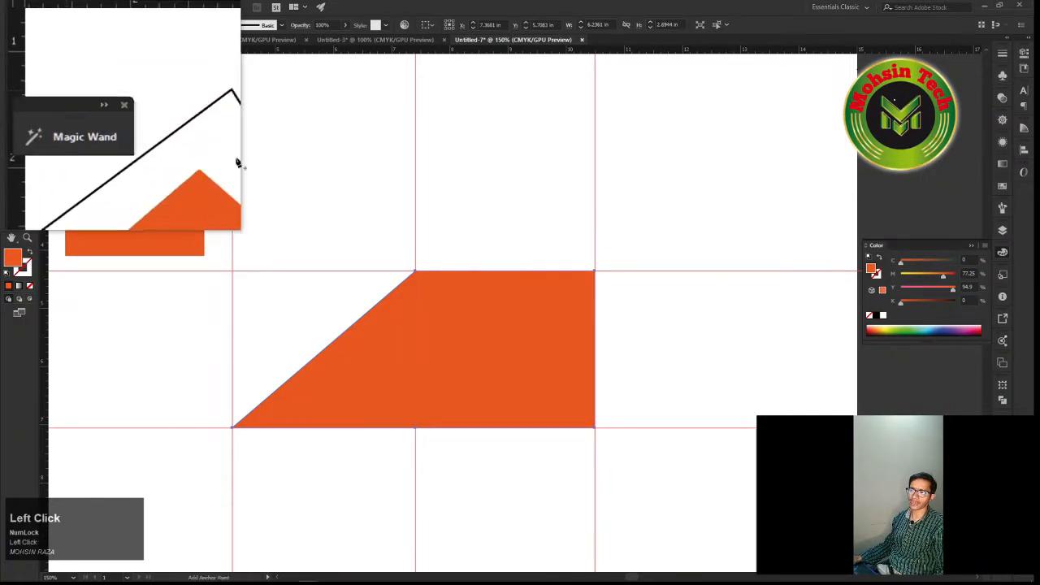
pyautogui.click(498, 275)
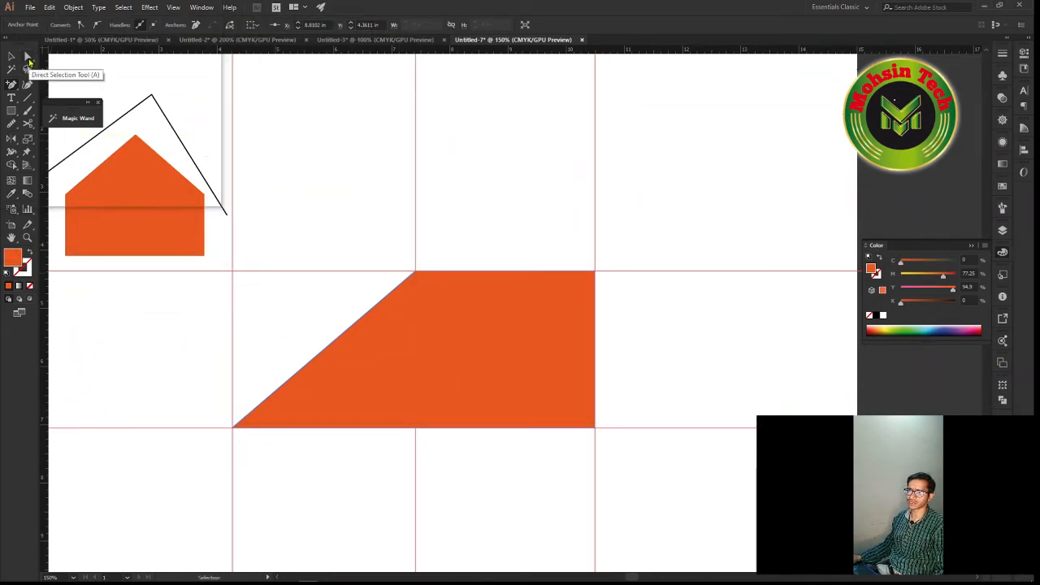
# Move the added top-edge anchor down to about X 8.82 in, Y 5.80 in with Direct Selection, forming a V-shaped notch
pyautogui.click(28, 59)
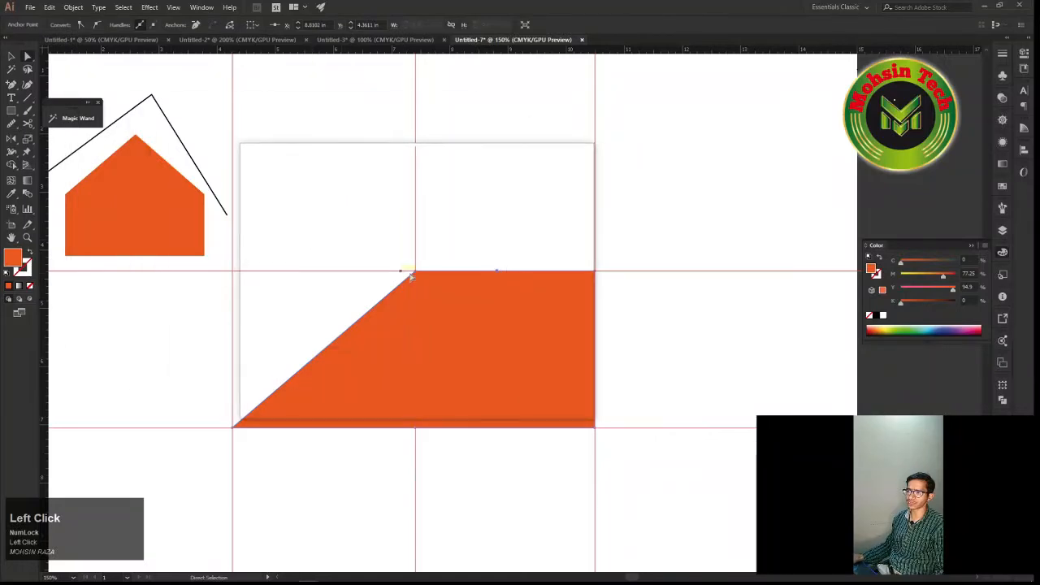
pyautogui.keyDown('alt'); pyautogui.scroll(1, 444, 284); pyautogui.keyUp('alt')
pyautogui.keyDown('alt'); pyautogui.scroll(1, 443, 284); pyautogui.keyUp('alt')
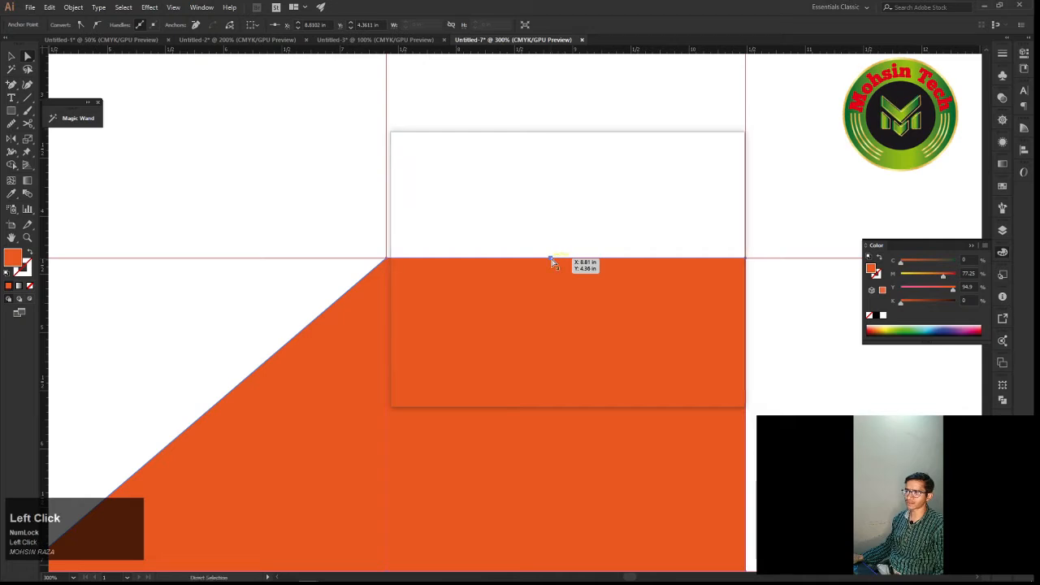
pyautogui.moveTo(551, 261); pyautogui.dragTo(612, 361)
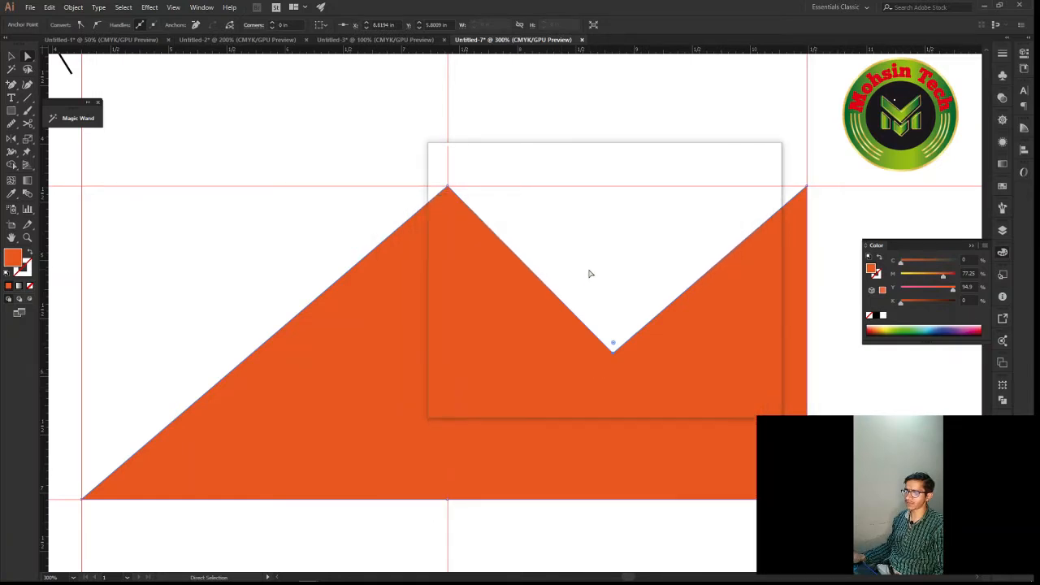
# Remove the shape's lower-left anchor at the left and middle guide intersection with the Delete Anchor Point tool
pyautogui.rightClick(12, 86)
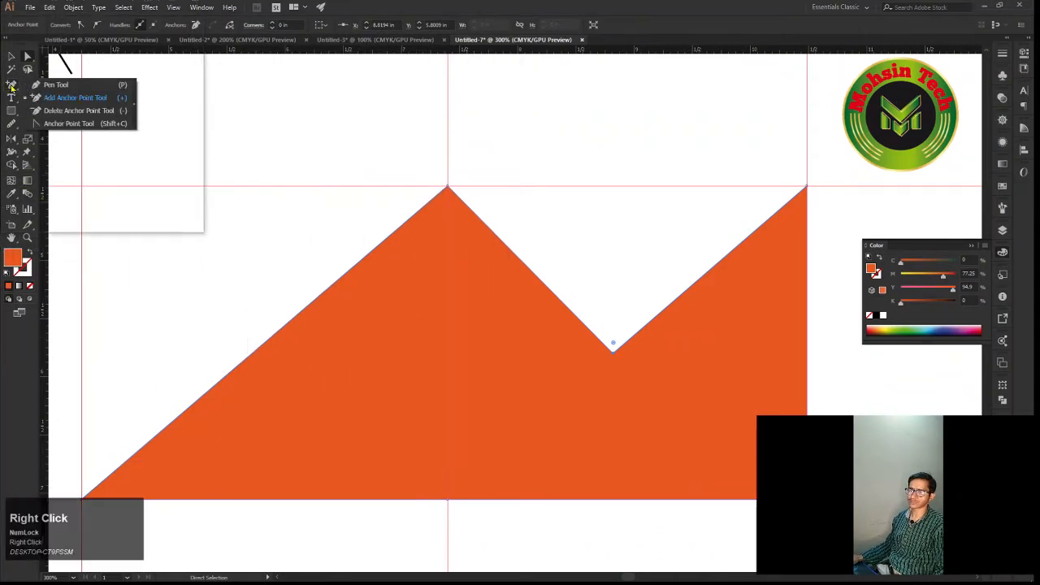
pyautogui.click(69, 111)
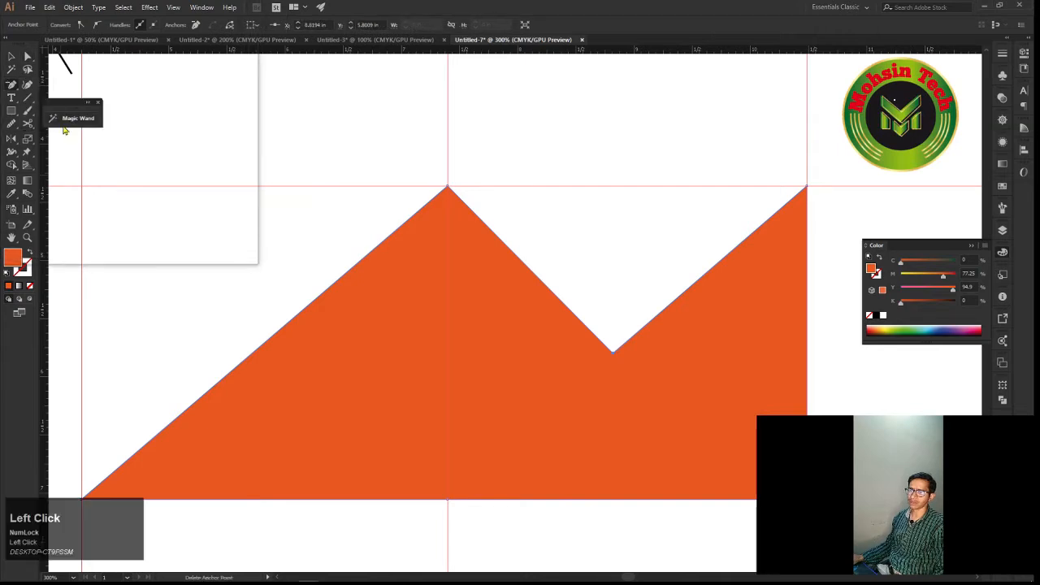
pyautogui.press('space')
pyautogui.moveTo(104, 417); pyautogui.dragTo(135, 370)
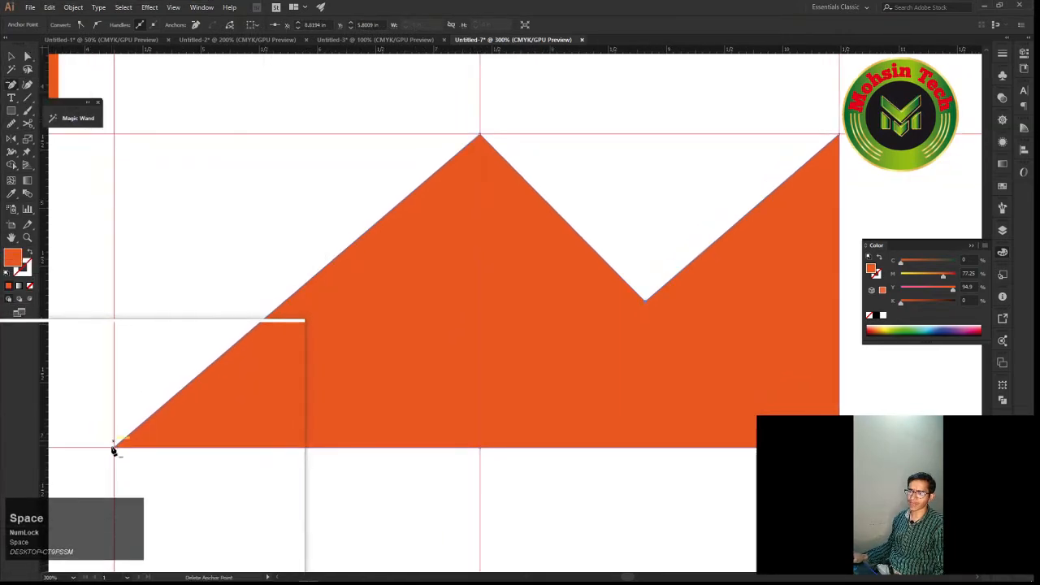
pyautogui.click(116, 452)
pyautogui.press('space')
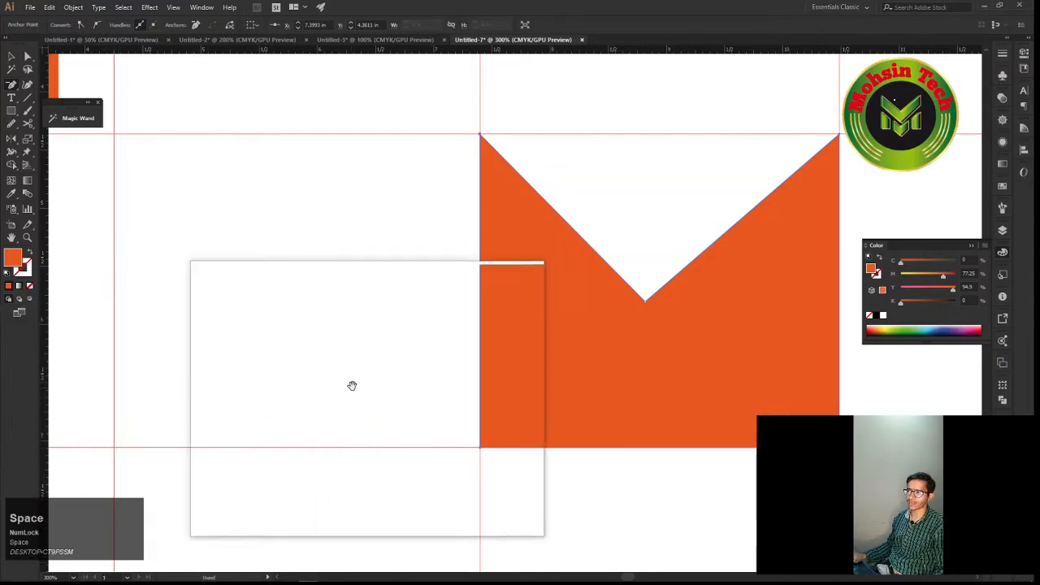
pyautogui.moveTo(350, 385)
pyautogui.mouseDown()
pyautogui.moveTo(358, 370)
pyautogui.moveTo(307, 381)
pyautogui.moveTo(367, 383)
pyautogui.mouseUp()
# Undo the anchor deletion and delete the same lower-left anchor again, leaving a vertical left side on the centre guide
pyautogui.hotkey('ctrl', 'z')
pyautogui.click(318, 381)
pyautogui.press('space')
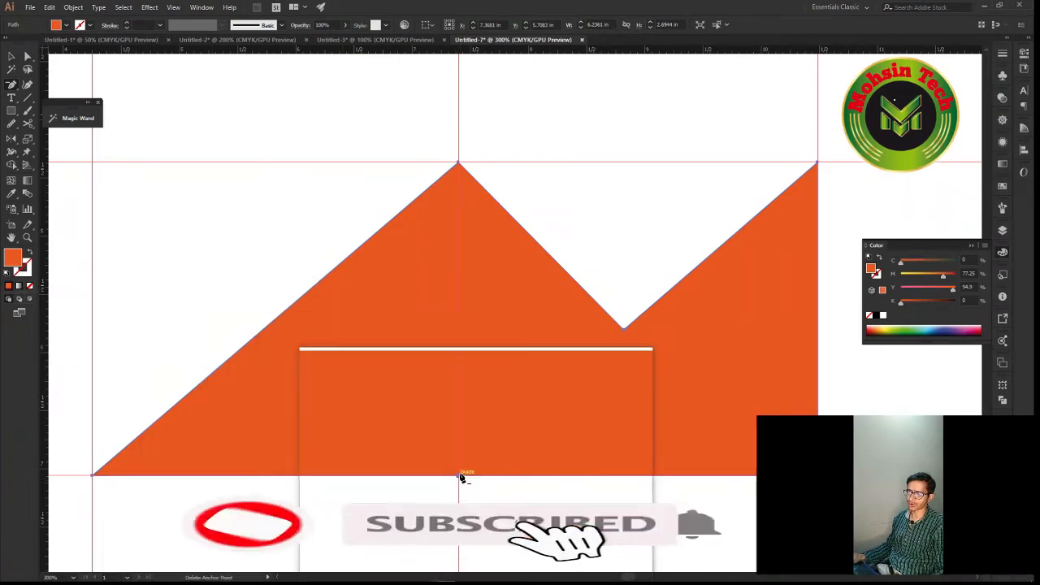
pyautogui.click(92, 480)
pyautogui.press('space')
pyautogui.moveTo(457, 441); pyautogui.dragTo(406, 448)
# Deselect the notched shape and reselect it as a whole with the Selection tool
pyautogui.press('v')
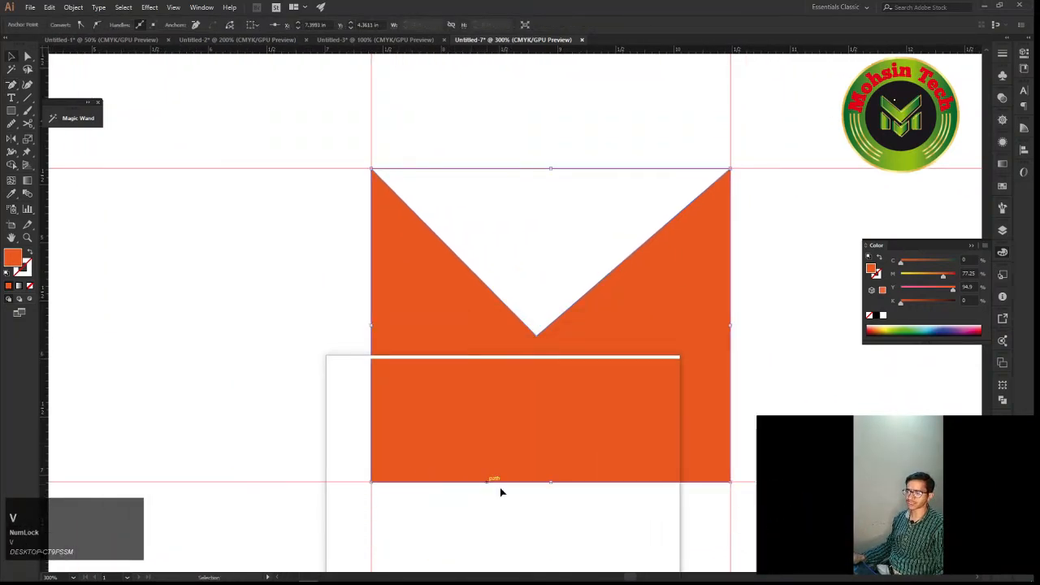
pyautogui.click(501, 491)
pyautogui.press('space')
pyautogui.moveTo(509, 495); pyautogui.dragTo(434, 495)
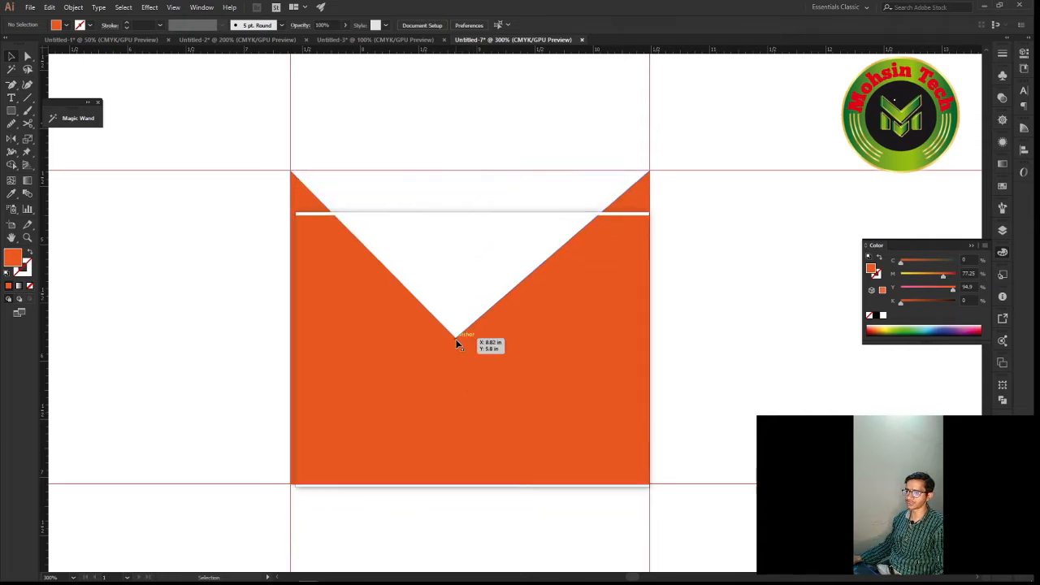
pyautogui.click(455, 339)
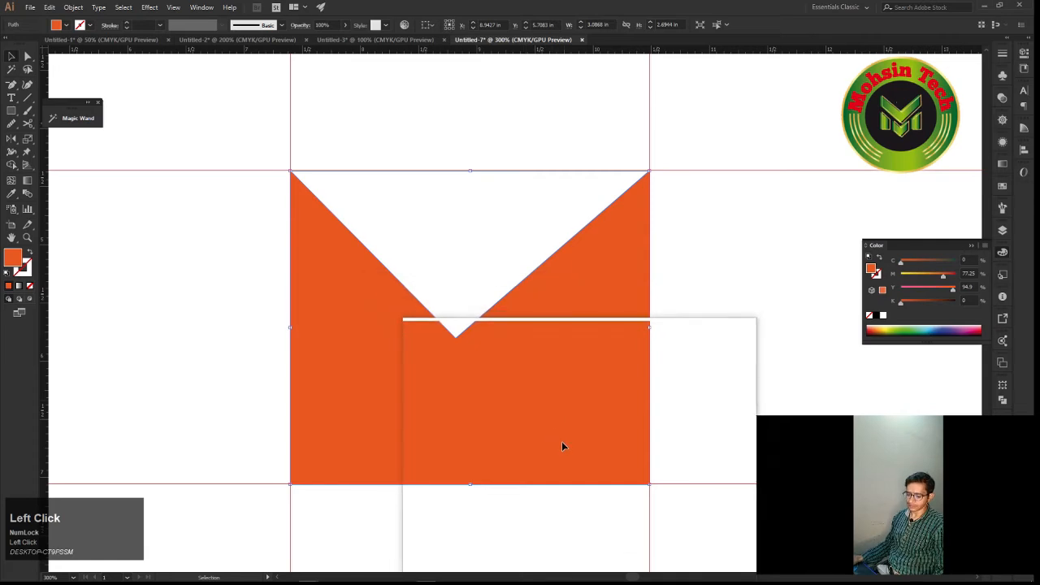
pyautogui.click(667, 479)
pyautogui.click(650, 486)
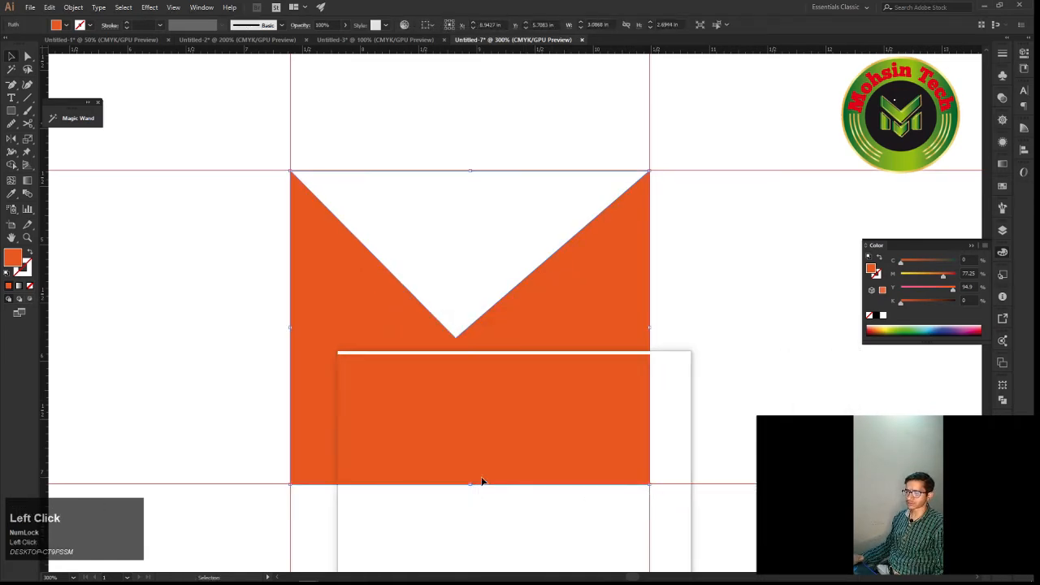
# Convert the V-notch anchor to a smooth point with the Anchor Point tool, pulling out nearly horizontal handles
pyautogui.click(28, 58)
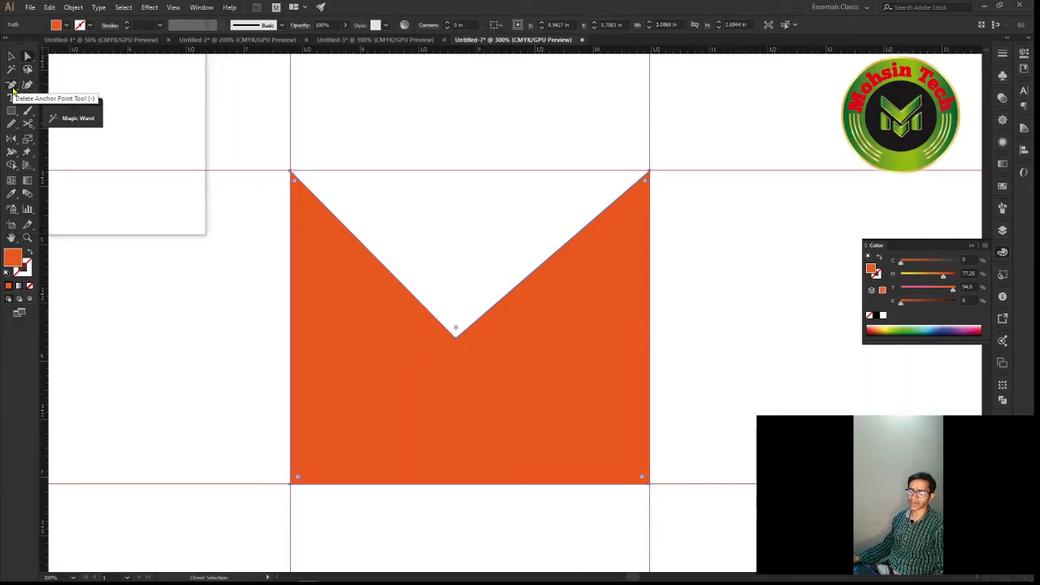
pyautogui.rightClick(12, 90)
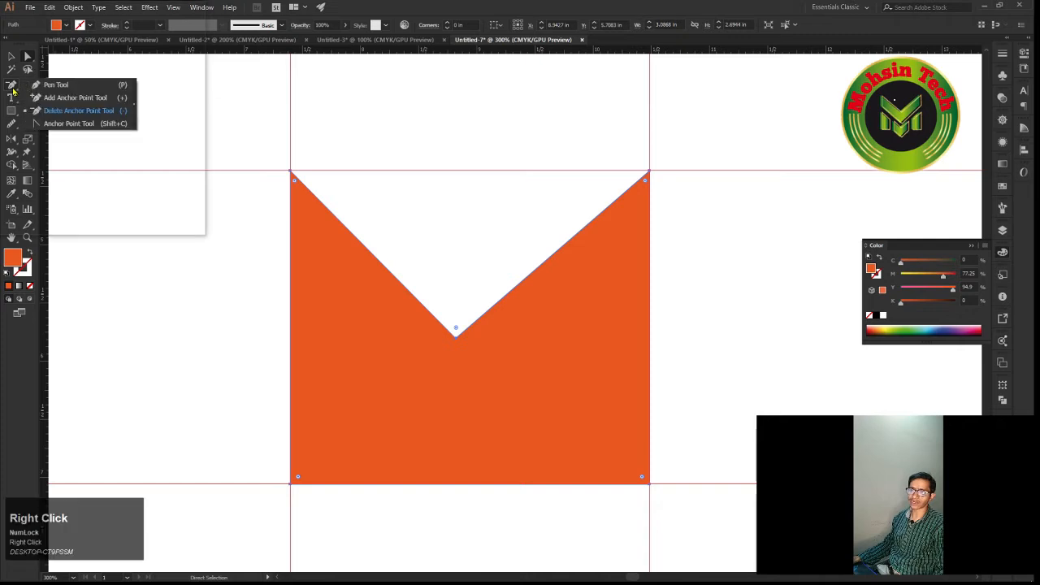
pyautogui.click(68, 125)
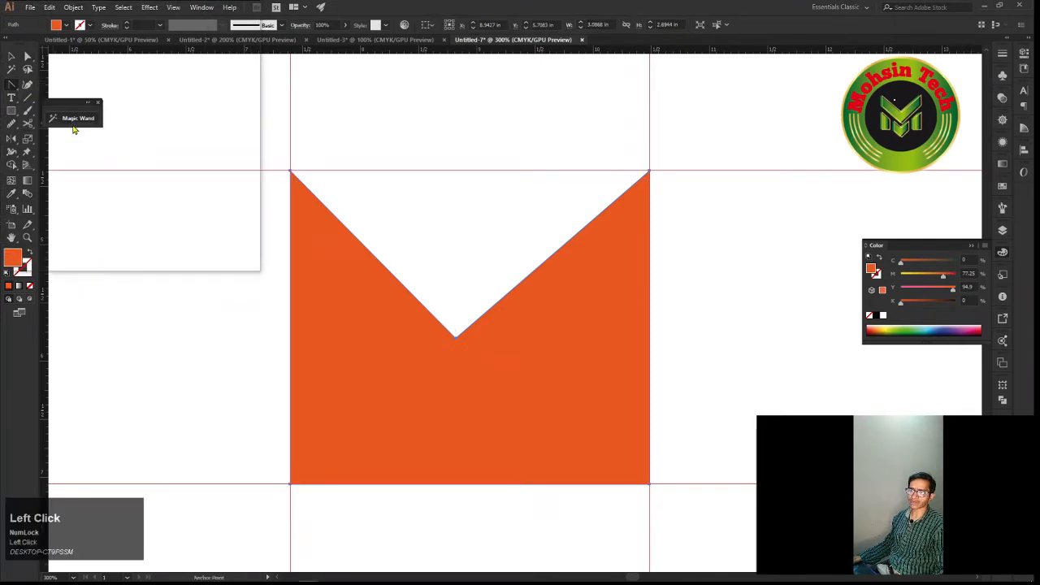
pyautogui.press('space')
pyautogui.moveTo(342, 288); pyautogui.dragTo(554, 318)
pyautogui.scroll(1, 374, 311)
pyautogui.press('space')
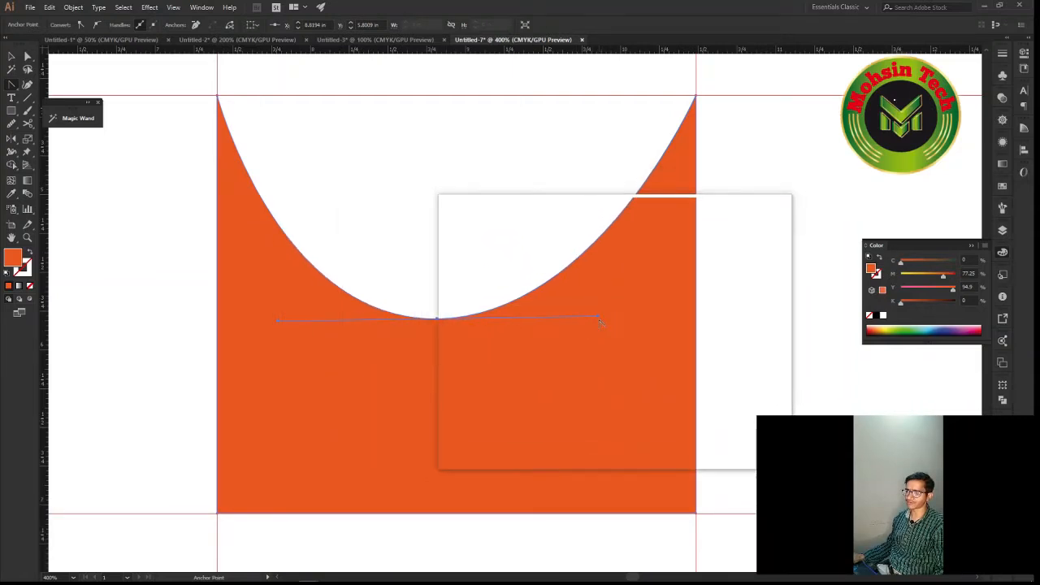
# Pull the smooth anchor's right handle outward and down independently, and convert the anchor back to a sharp corner
pyautogui.press('alt')
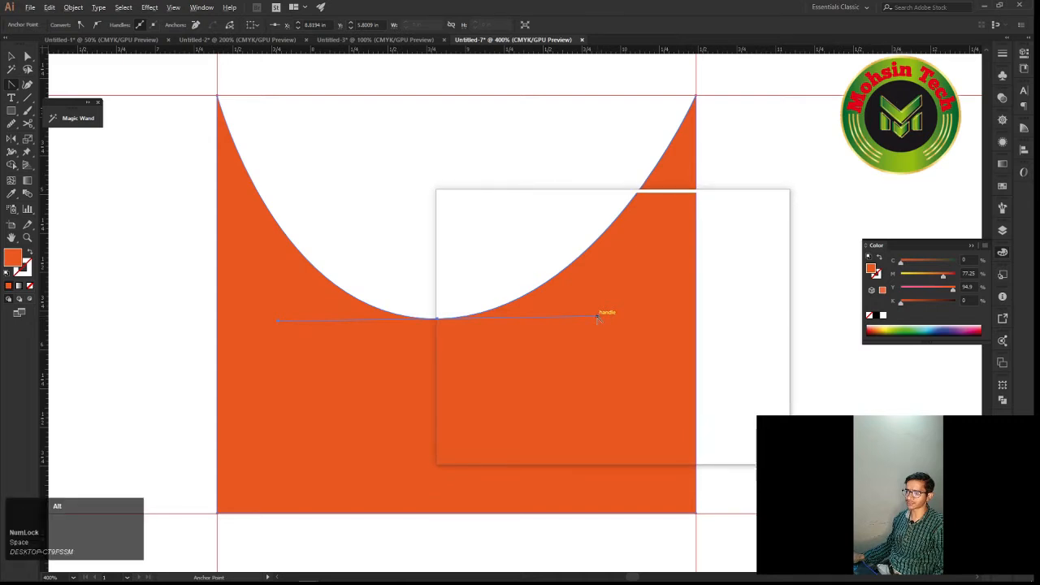
pyautogui.moveTo(596, 320); pyautogui.dragTo(650, 349)
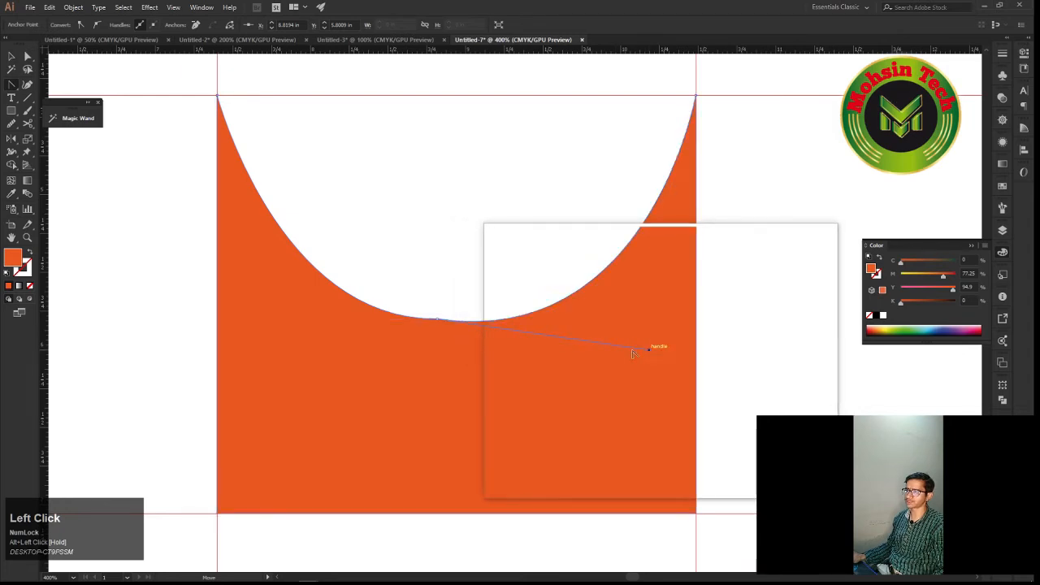
pyautogui.click(437, 319)
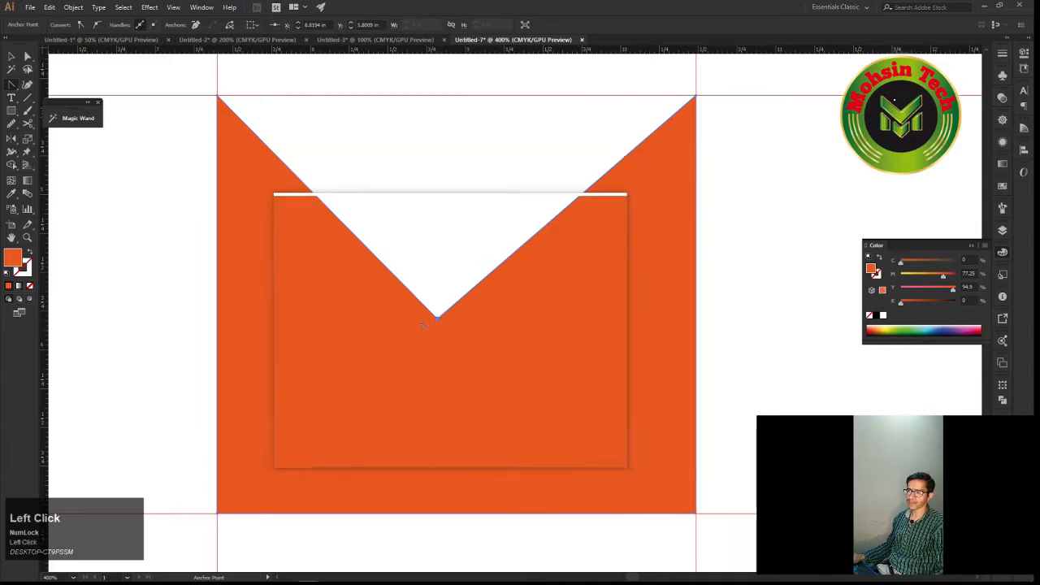
# Smooth the V-notch anchor again with nearly horizontal handles, and pull only its right handle outward and down
pyautogui.click(10, 85)
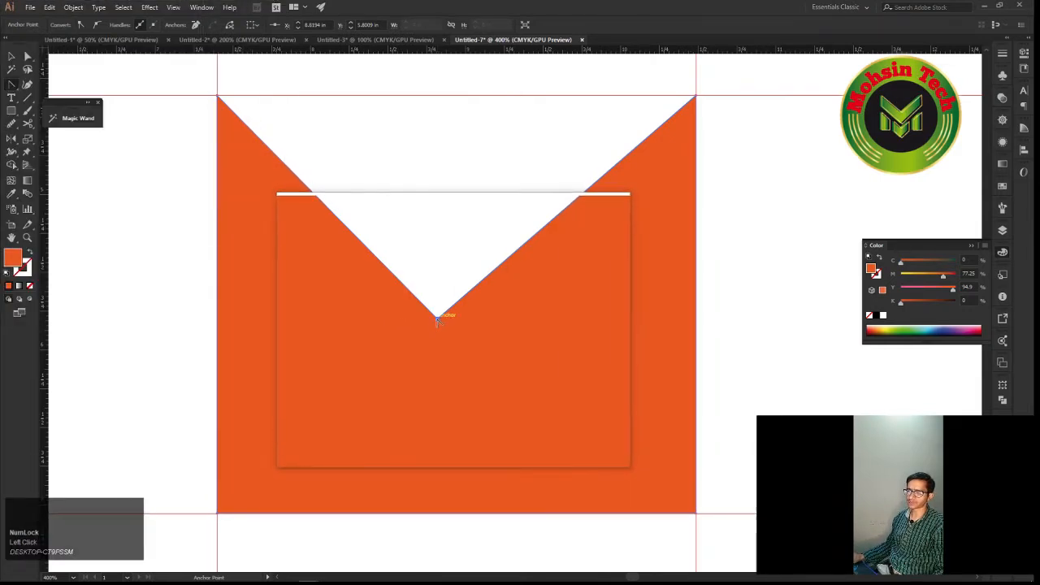
pyautogui.scroll(3, 437, 319)
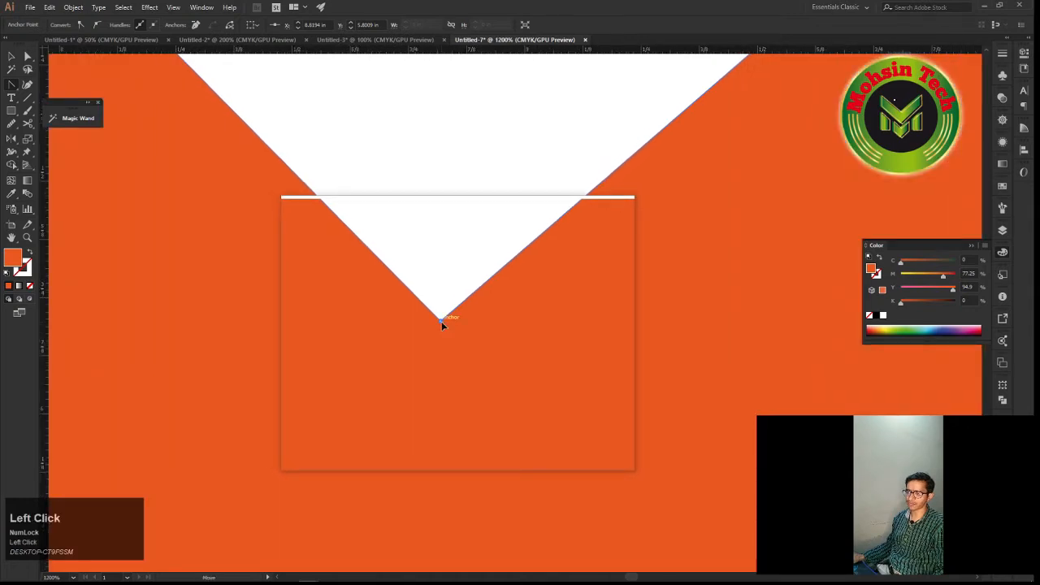
pyautogui.moveTo(442, 323); pyautogui.dragTo(502, 351)
pyautogui.moveTo(517, 340); pyautogui.dragTo(680, 316)
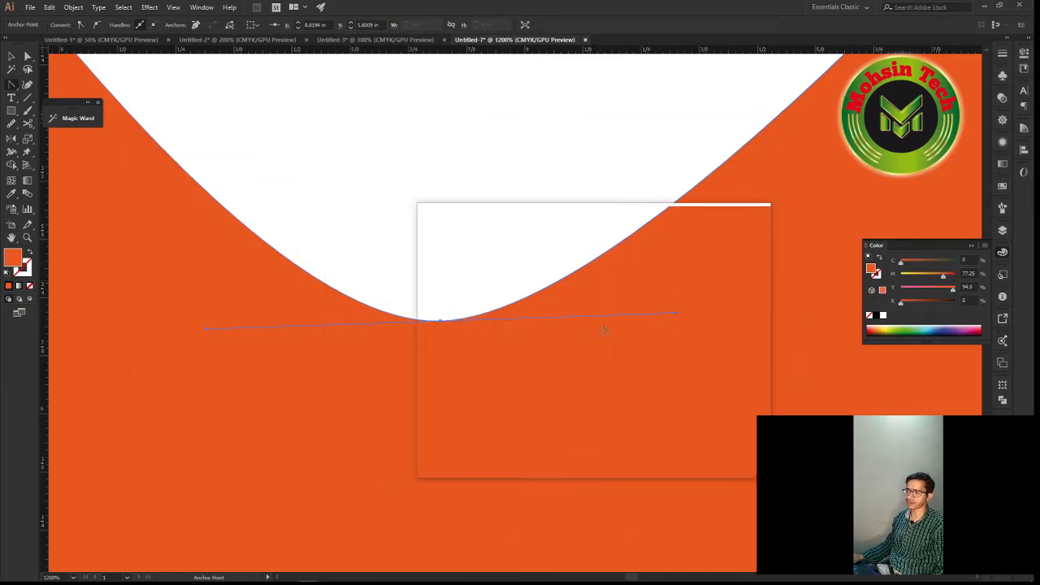
pyautogui.press('alt')
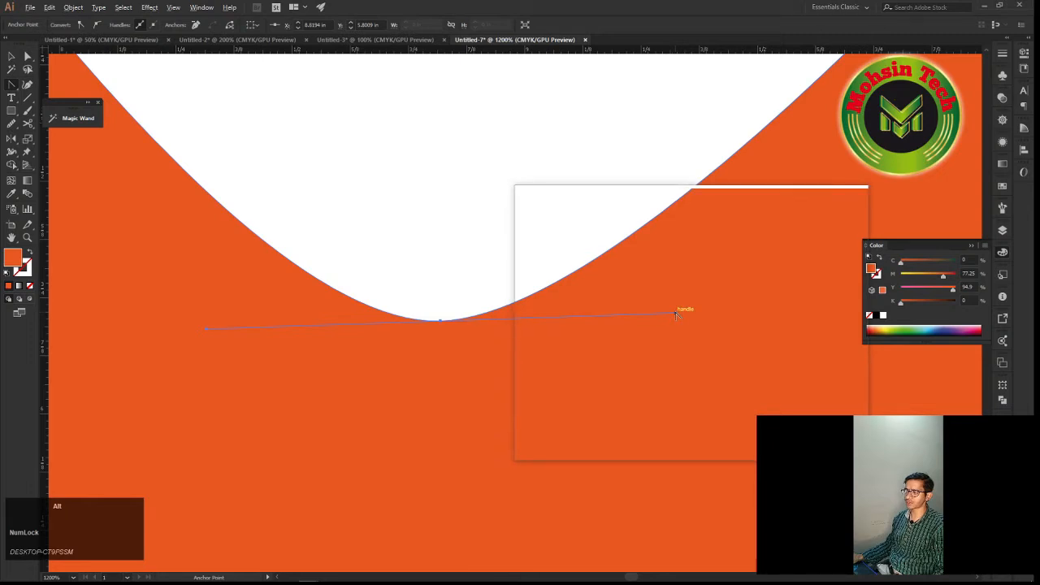
pyautogui.moveTo(674, 321); pyautogui.dragTo(733, 400)
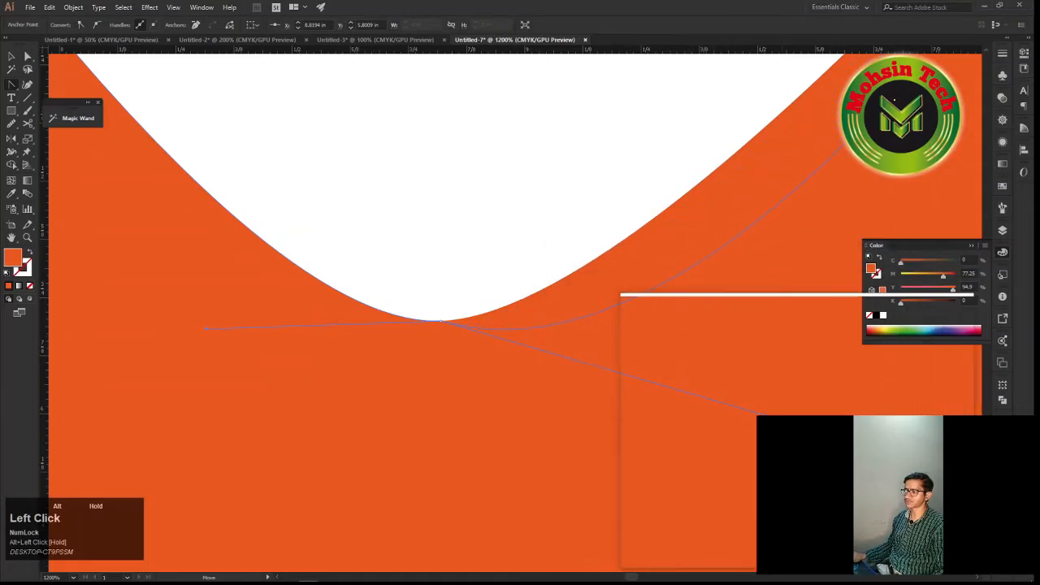
# Try converting the curved notch anchor back to a corner, and undo that conversion
pyautogui.scroll(-3, 670, 349)
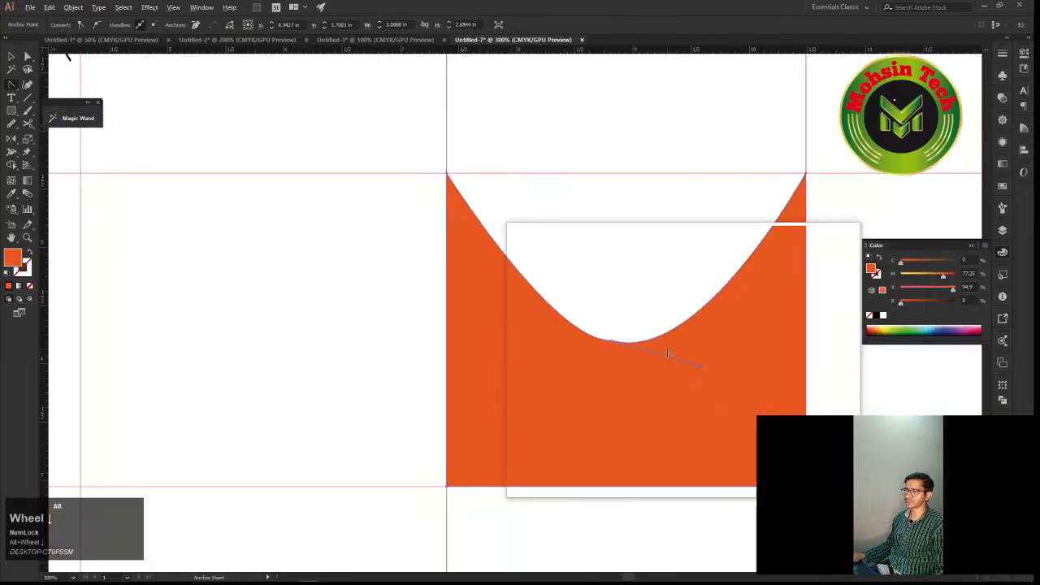
pyautogui.click(613, 341)
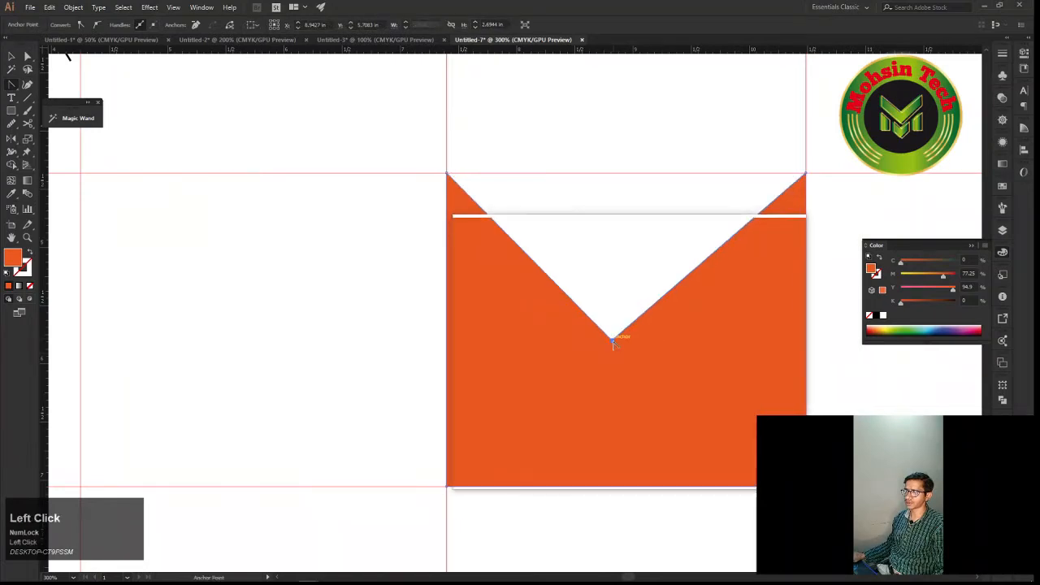
pyautogui.hotkey('ctrl', 'z')
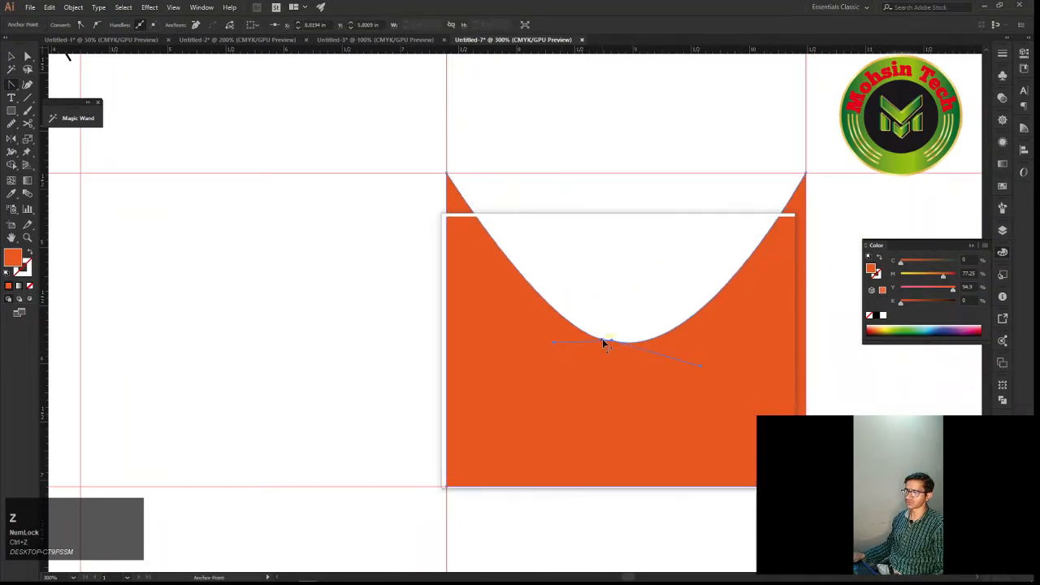
pyautogui.moveTo(610, 343); pyautogui.dragTo(552, 348)
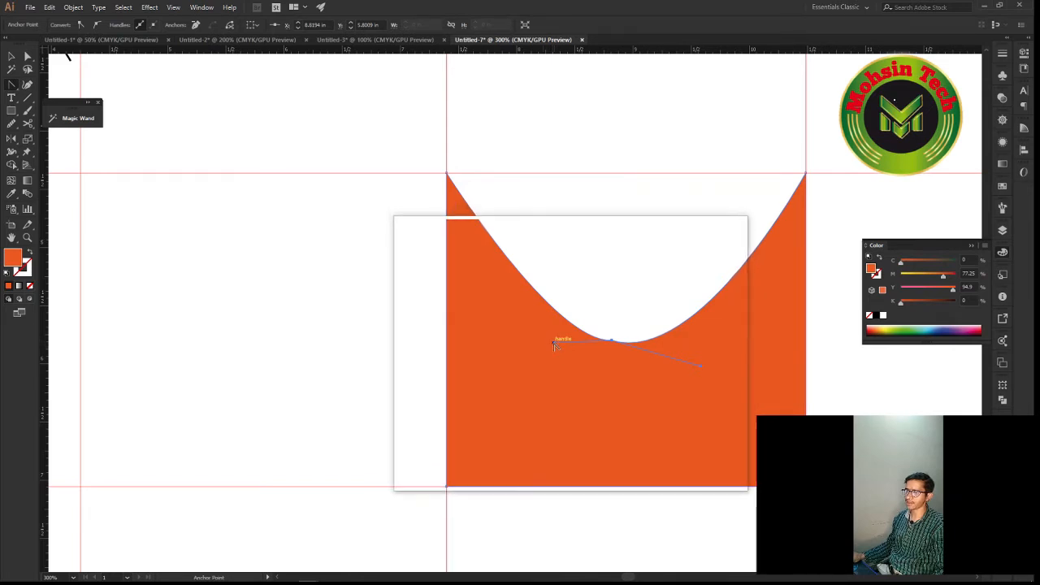
# Pull the curved notch anchor's left handle outward and down independently of its right handle
pyautogui.press('alt')
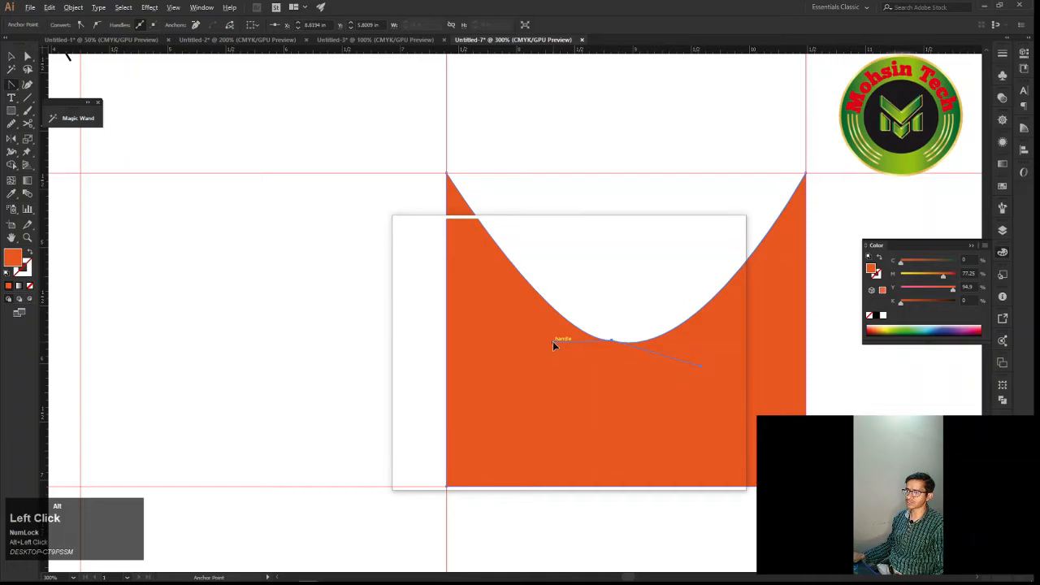
pyautogui.moveTo(553, 345); pyautogui.dragTo(505, 388)
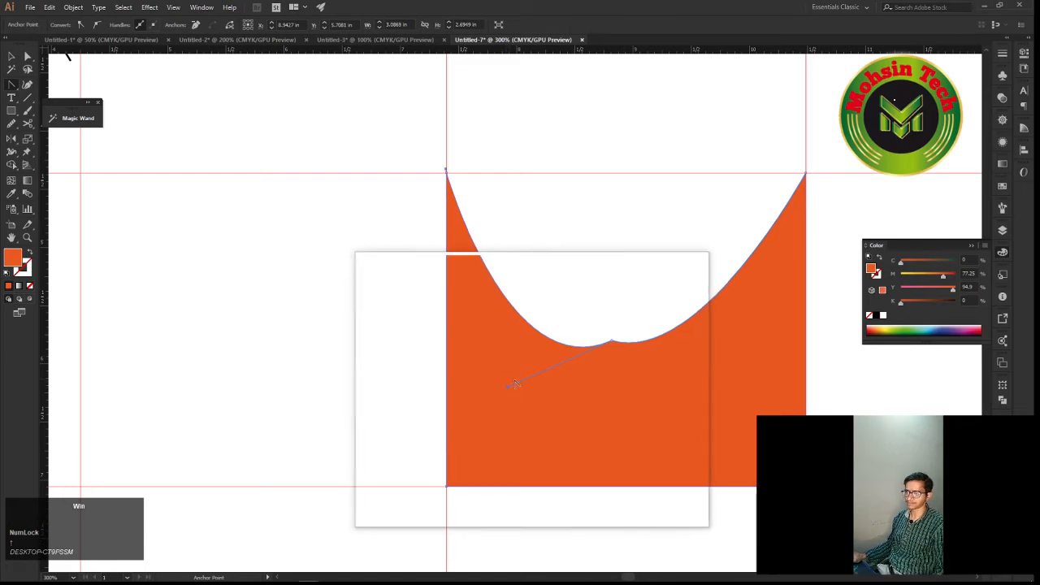
pyautogui.moveTo(507, 387); pyautogui.dragTo(490, 431)
pyautogui.press('super')
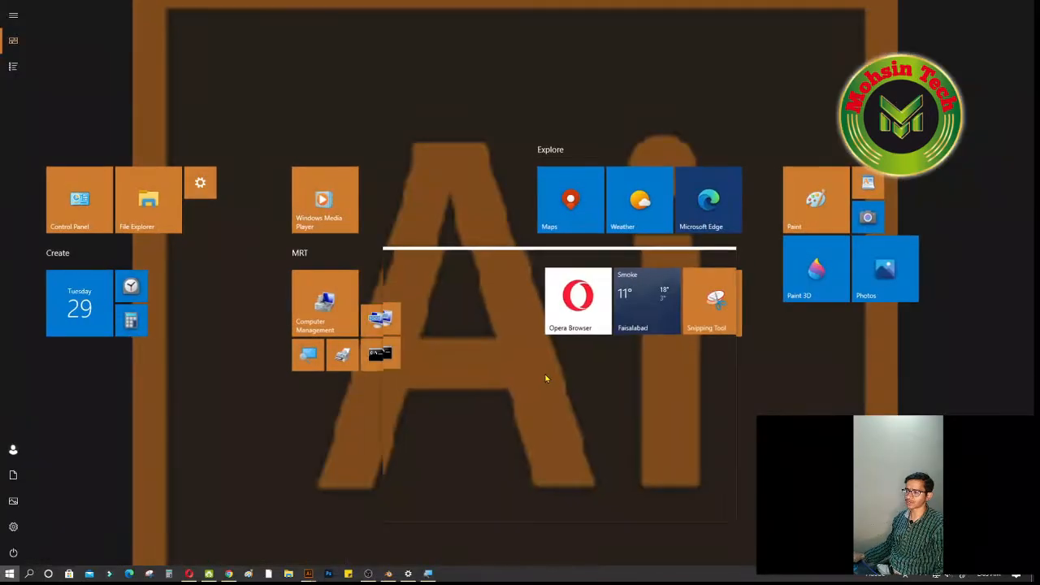
pyautogui.press('super')
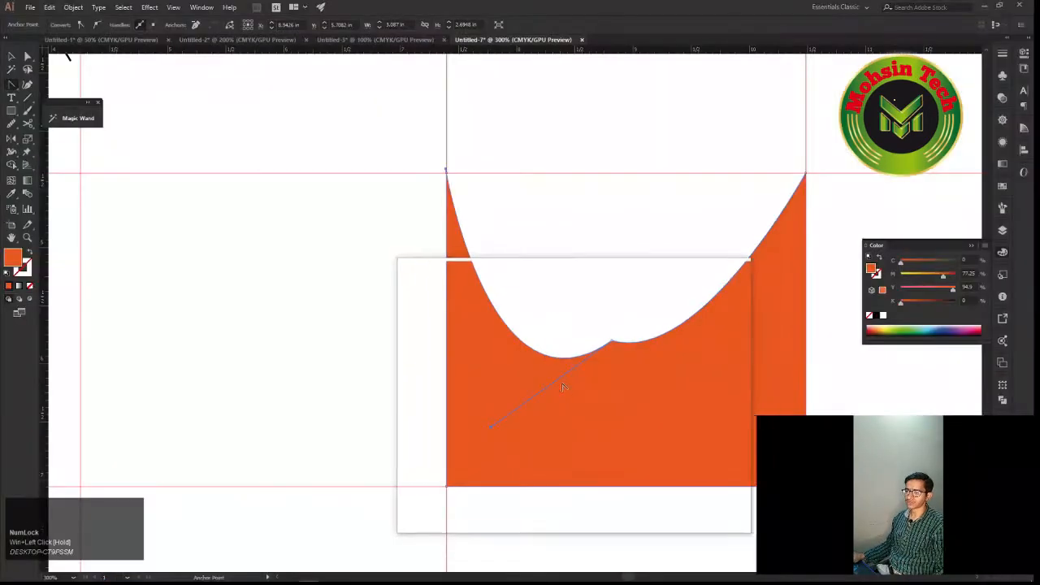
# Undo the notch anchor's handle and smoothing edits back to the sharp V-notch
pyautogui.hotkey('ctrl', 'z')
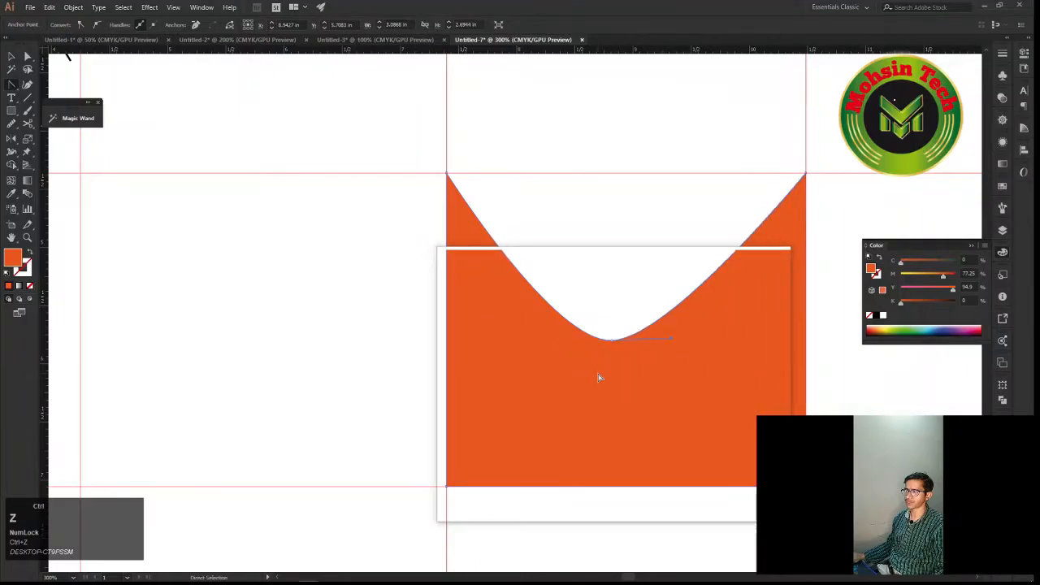
pyautogui.hotkey('ctrl', 'z')
# Convert the notched shape's two upper corners to smooth points with the Anchor Point tool, rounding both peaks
pyautogui.press('space')
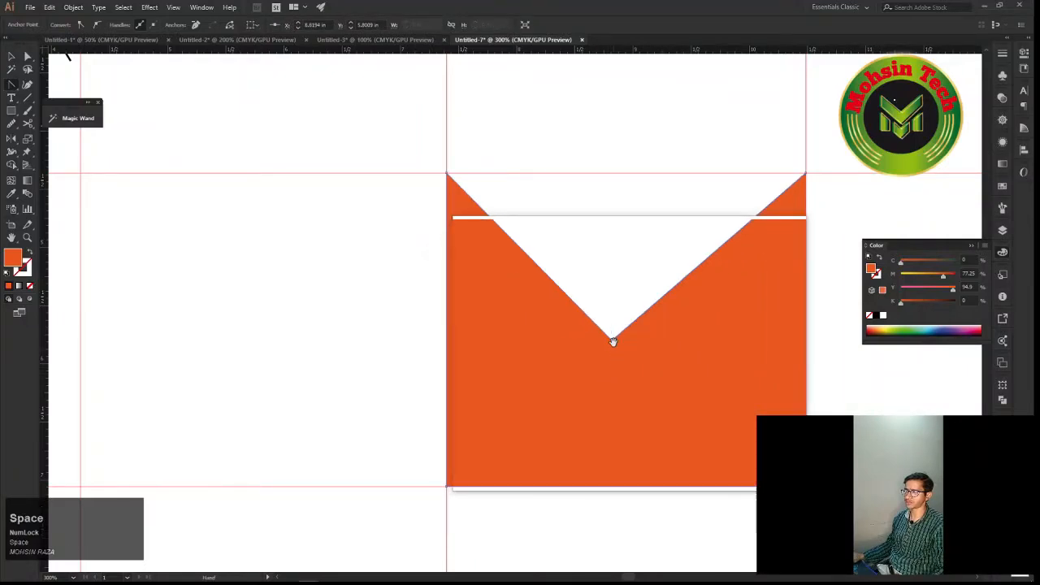
pyautogui.moveTo(604, 329); pyautogui.dragTo(589, 380)
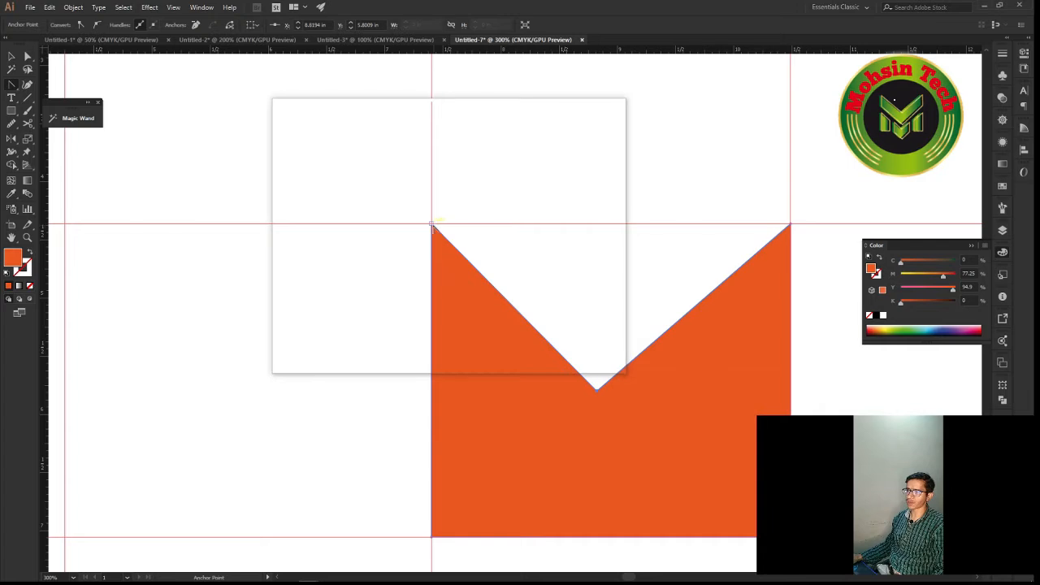
pyautogui.moveTo(431, 225); pyautogui.dragTo(393, 220)
pyautogui.press('space')
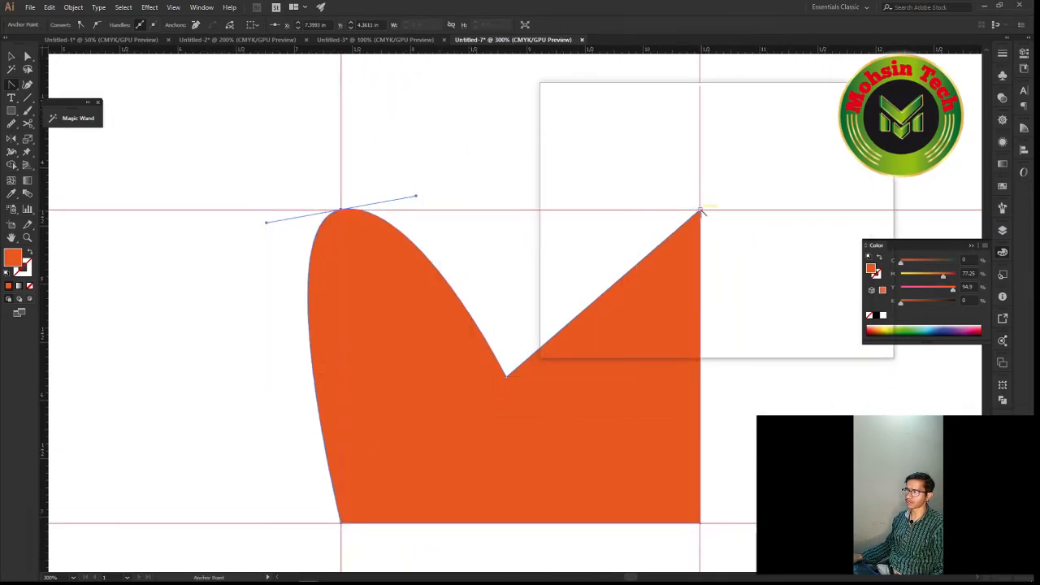
pyautogui.moveTo(700, 212); pyautogui.dragTo(749, 281)
pyautogui.press('space')
pyautogui.moveTo(645, 278); pyautogui.dragTo(710, 262)
# Undo the rounding of both peaks and move the notched shape up beside the house, its base on the uppermost horizontal guide
pyautogui.press('v')
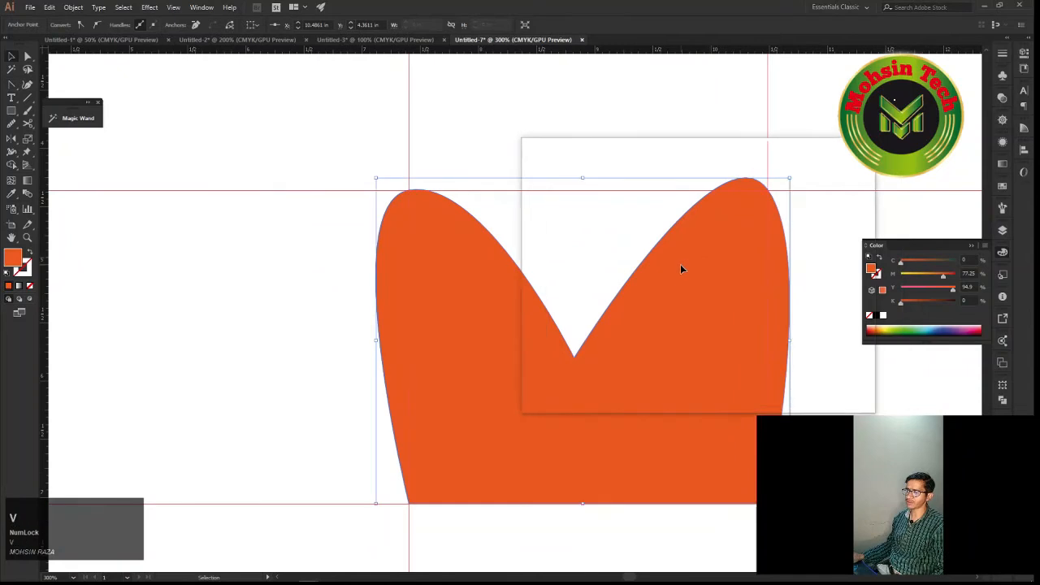
pyautogui.scroll(-2, 680, 264)
pyautogui.keyDown('alt'); pyautogui.scroll(-4, 679, 264); pyautogui.keyUp('alt')
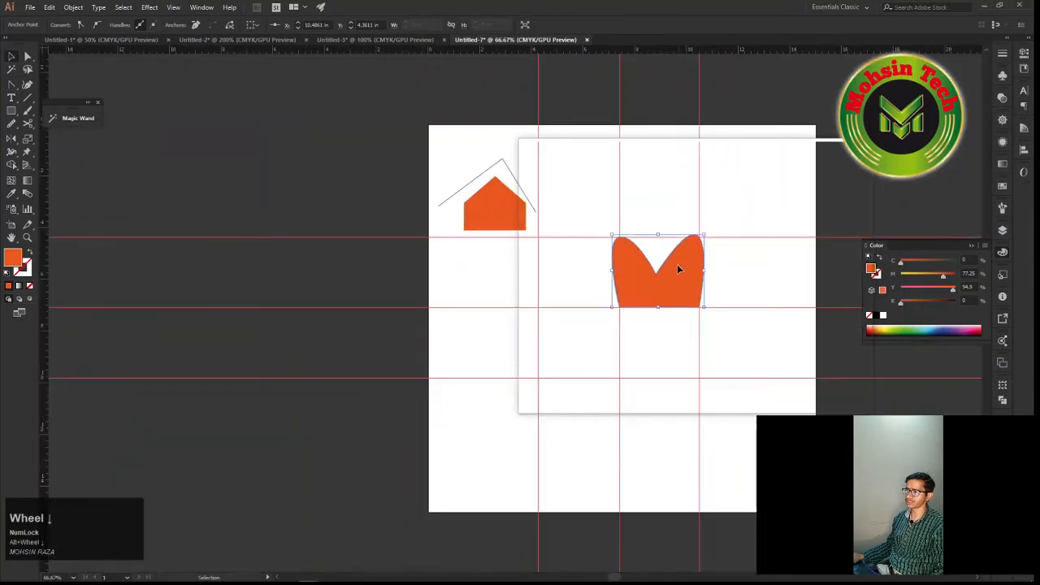
pyautogui.hotkey('ctrl', 'z')
pyautogui.hotkey('ctrl', 'z')
pyautogui.hotkey('ctrl', 'z')
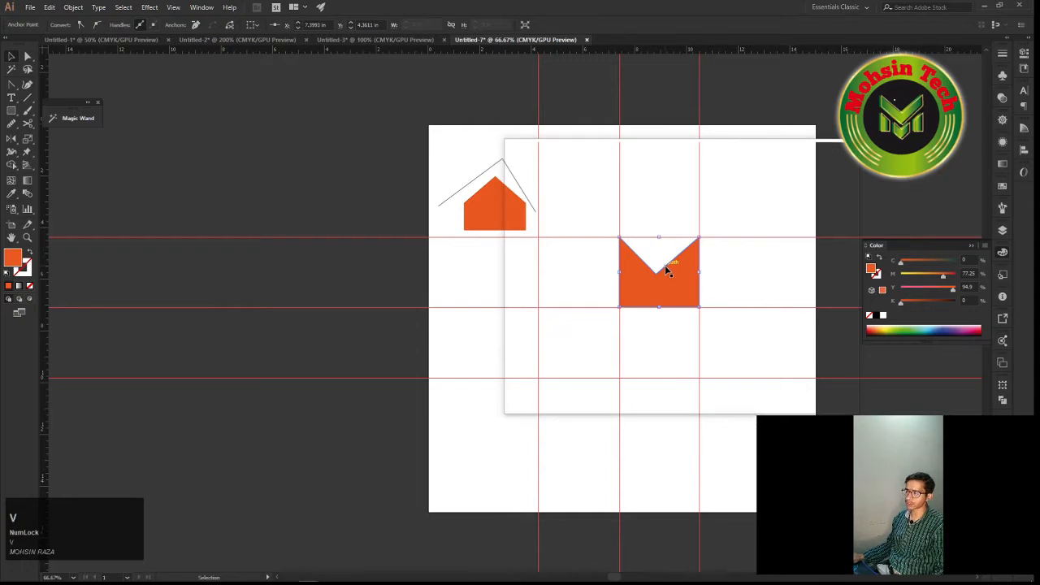
pyautogui.moveTo(665, 265); pyautogui.dragTo(634, 214)
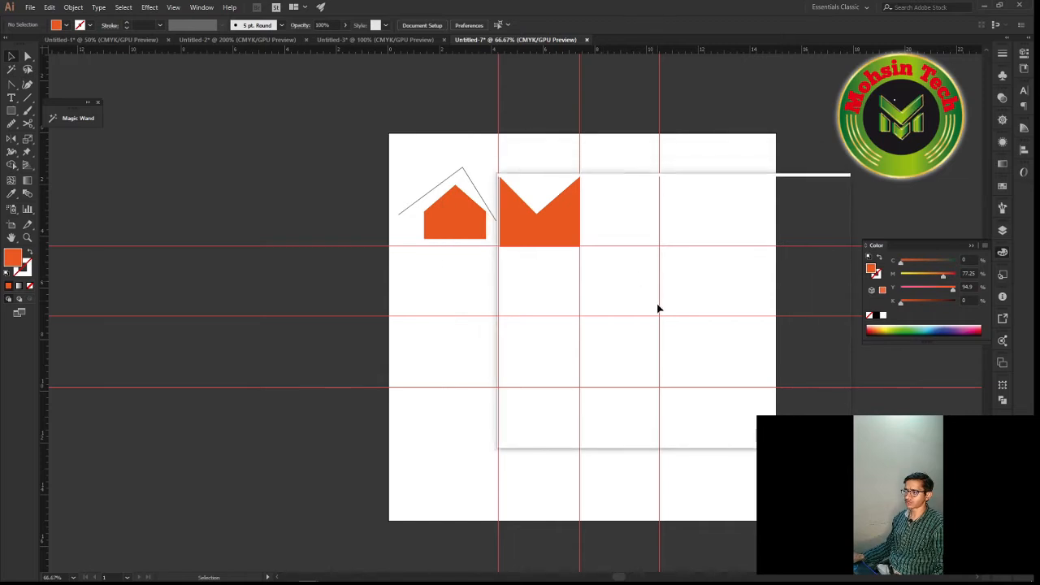
# Draw a horizontal Pen line about 3.15 in long on the middle horizontal guide, between the first two vertical guides
pyautogui.keyDown('alt'); pyautogui.scroll(1, 609, 323); pyautogui.keyUp('alt')
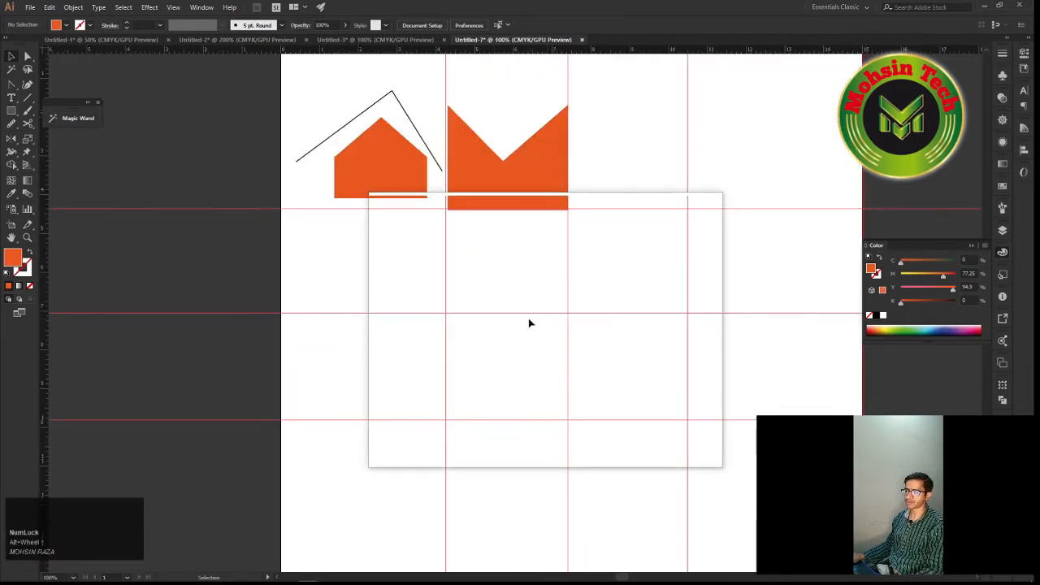
pyautogui.press('p')
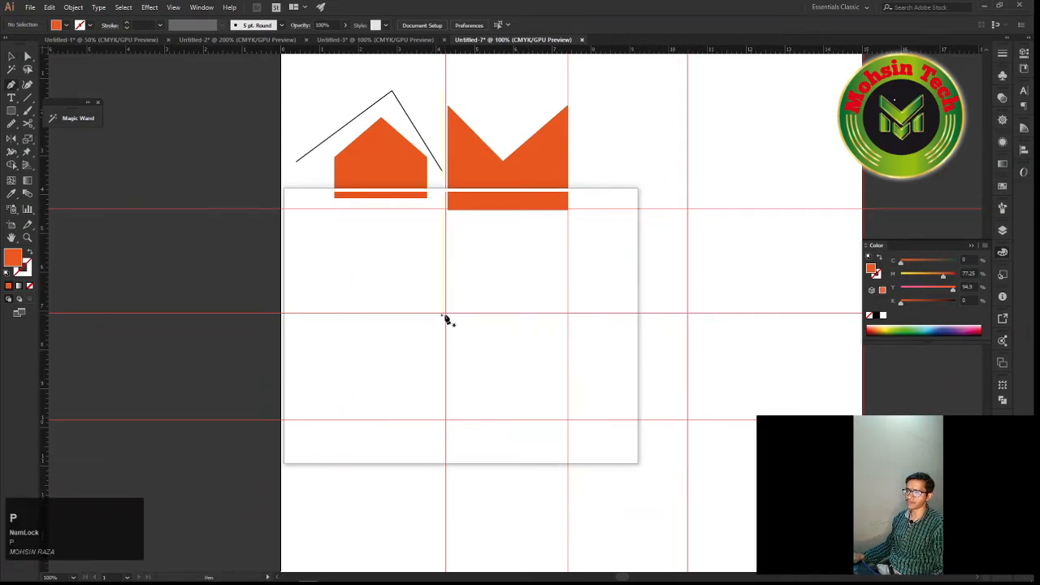
pyautogui.click(446, 313)
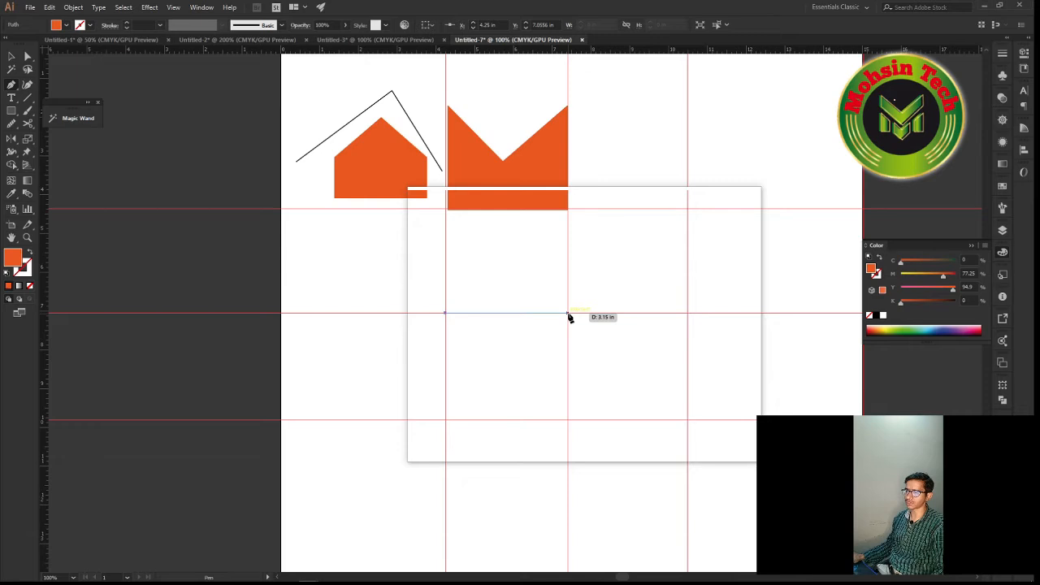
pyautogui.click(568, 315)
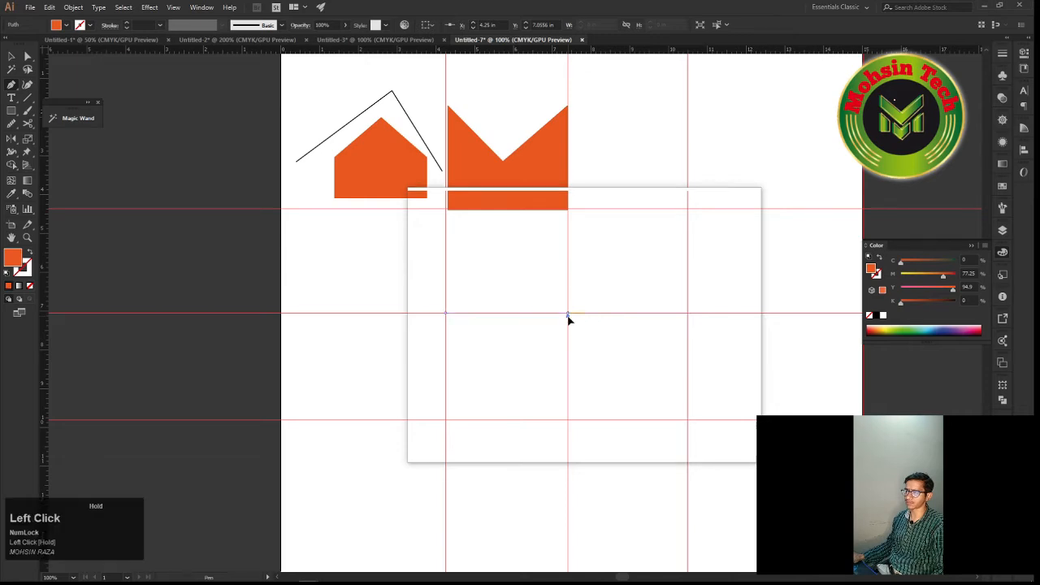
pyautogui.moveTo(567, 320)
pyautogui.mouseDown()
pyautogui.moveTo(569, 350)
pyautogui.moveTo(567, 329)
pyautogui.moveTo(568, 339)
pyautogui.mouseUp()
pyautogui.hotkey('ctrl', 'z')
pyautogui.hotkey('ctrl', 'z')
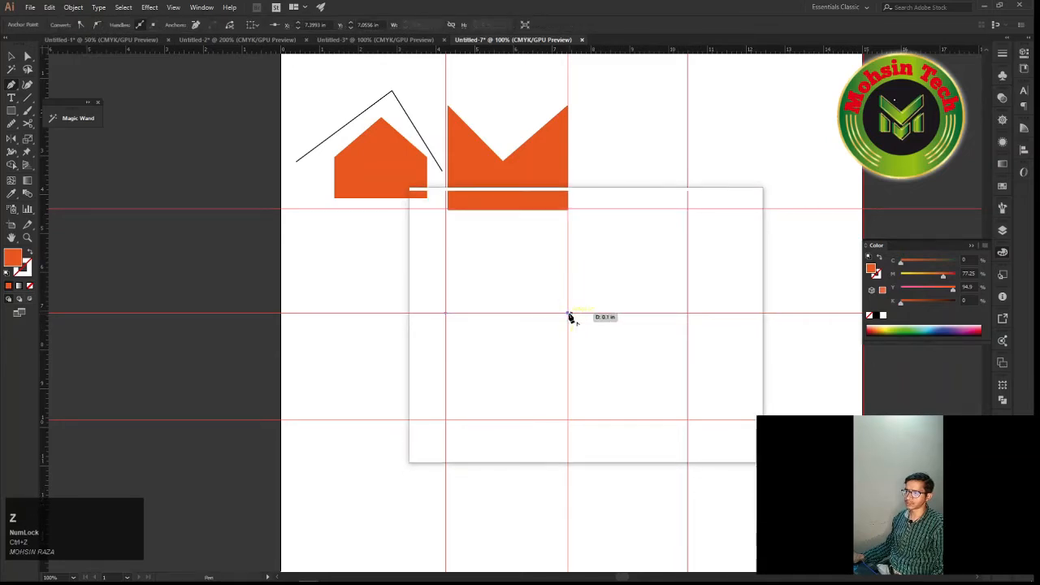
# Finish the Pen line and give it no fill and a black 3 pt stroke
pyautogui.scroll(4, 572, 318)
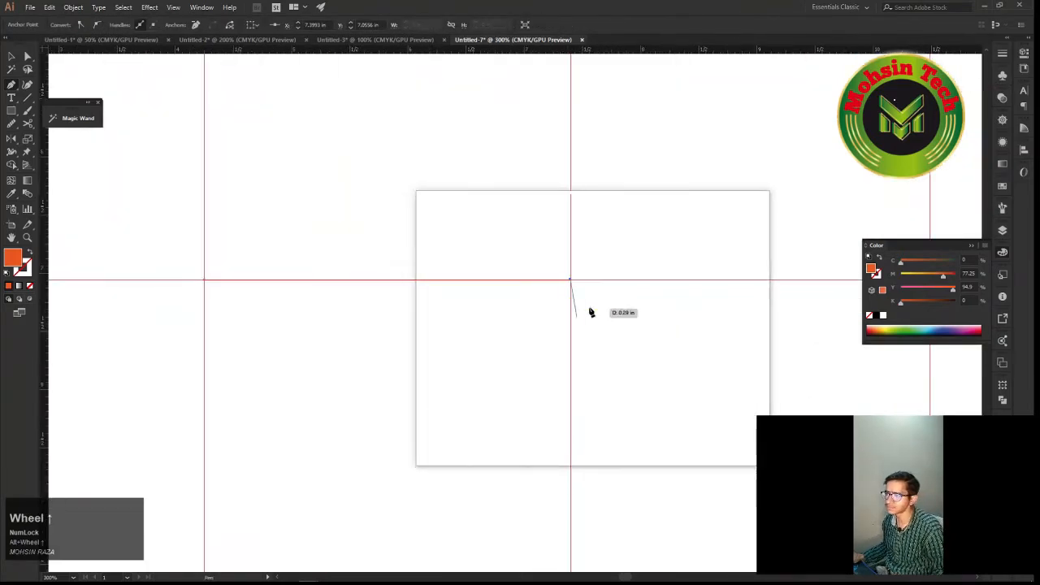
pyautogui.press('space')
pyautogui.moveTo(622, 260); pyautogui.dragTo(525, 304)
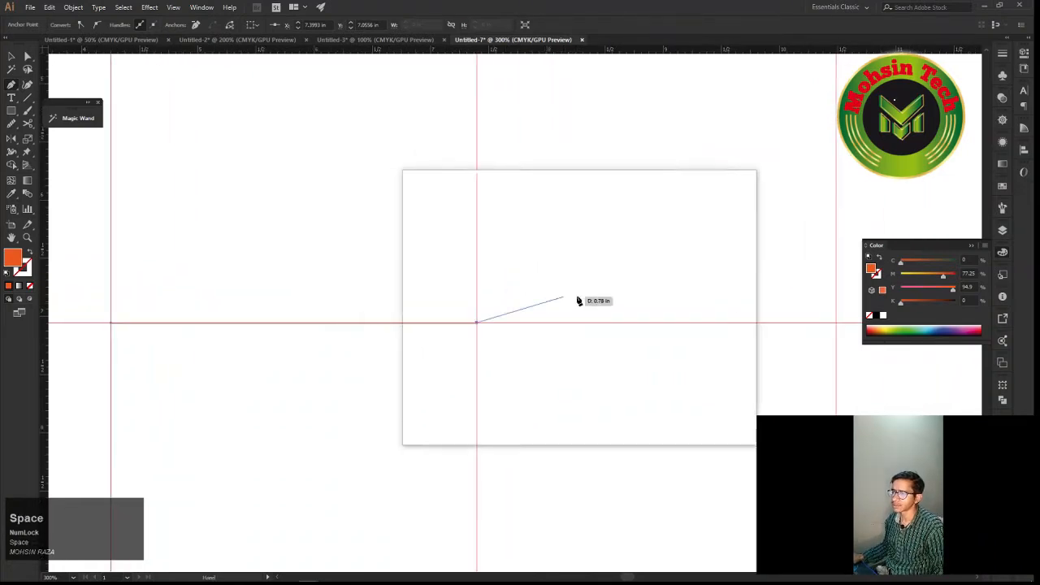
pyautogui.scroll(-2, 524, 286)
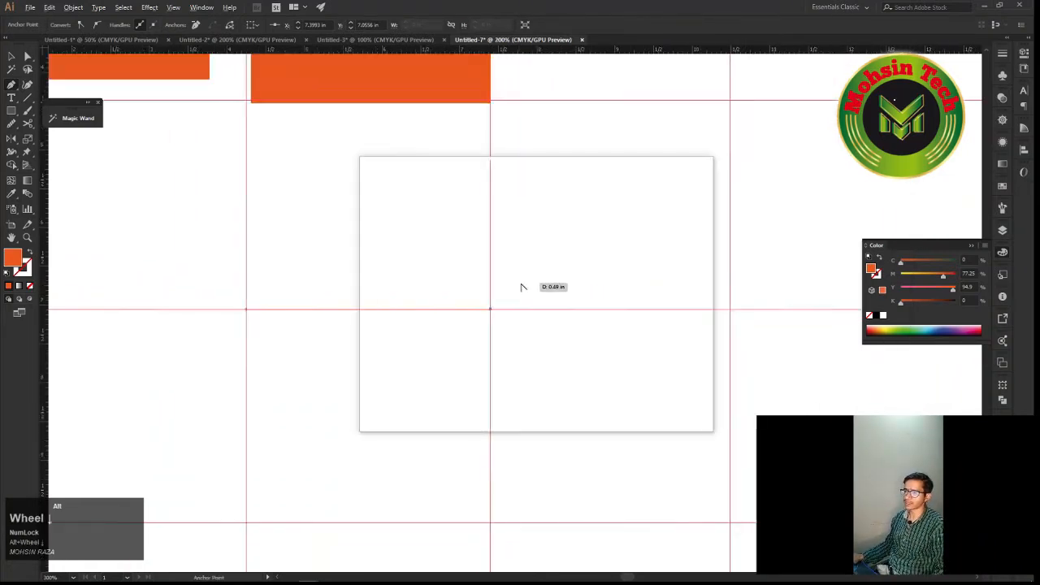
pyautogui.scroll(-1, 527, 286)
pyautogui.click(498, 303)
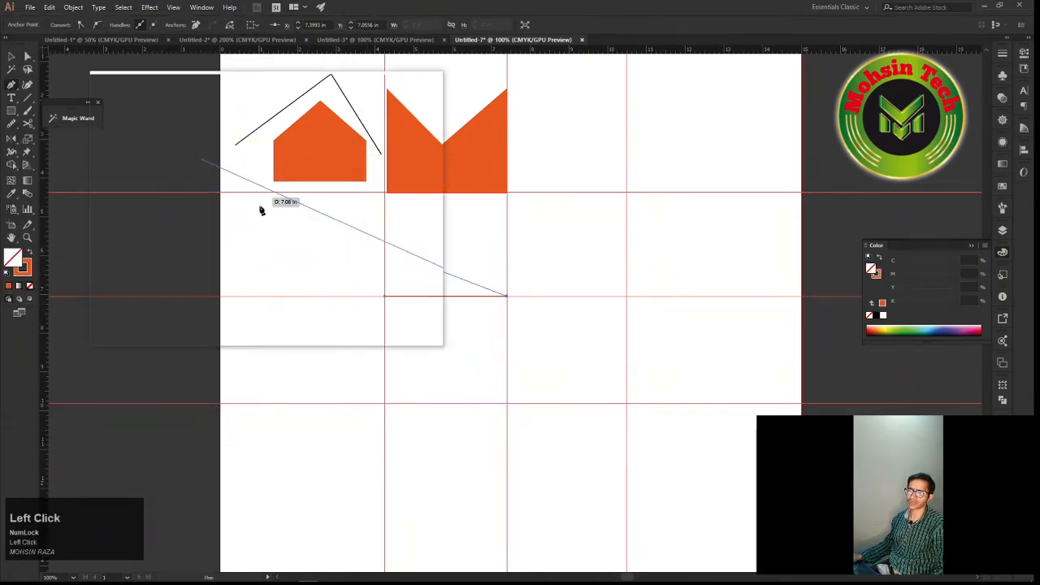
pyautogui.press('v')
pyautogui.click(466, 297)
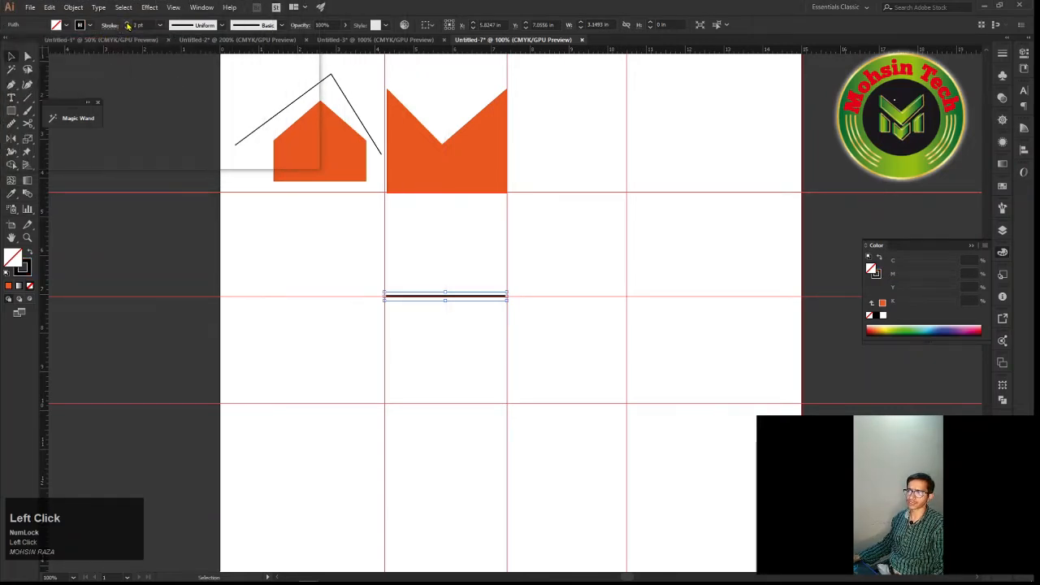
# Resume the open path from the black line's right endpoint with the Pen tool
pyautogui.scroll(2, 476, 323)
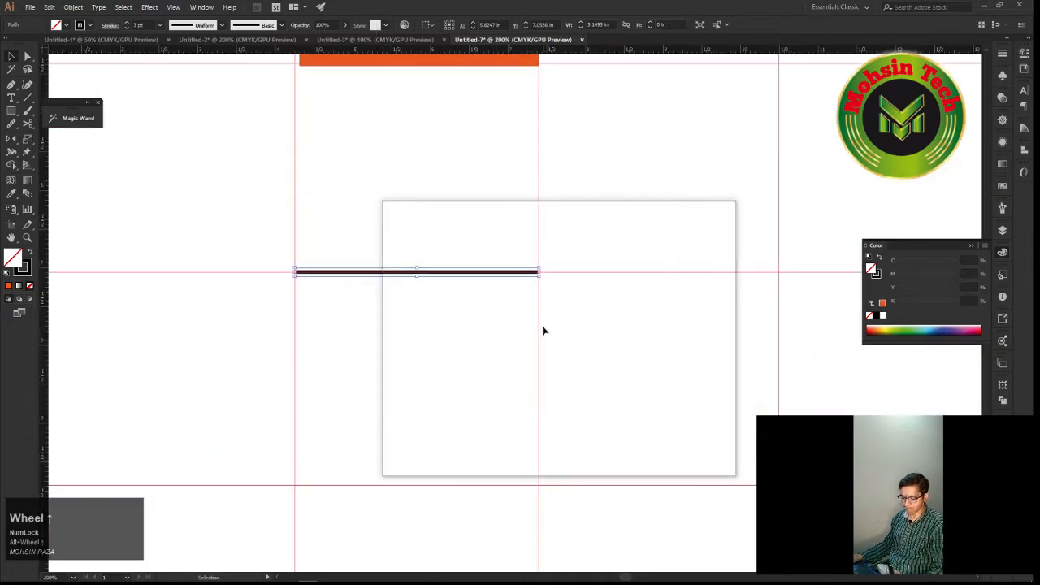
pyautogui.press('space')
pyautogui.moveTo(547, 290)
pyautogui.mouseDown()
pyautogui.moveTo(528, 295)
pyautogui.moveTo(571, 267)
pyautogui.moveTo(599, 269)
pyautogui.moveTo(532, 288)
pyautogui.moveTo(542, 295)
pyautogui.moveTo(559, 279)
pyautogui.moveTo(330, 225)
pyautogui.moveTo(251, 297)
pyautogui.moveTo(434, 363)
pyautogui.moveTo(520, 332)
pyautogui.moveTo(532, 290)
pyautogui.mouseUp()
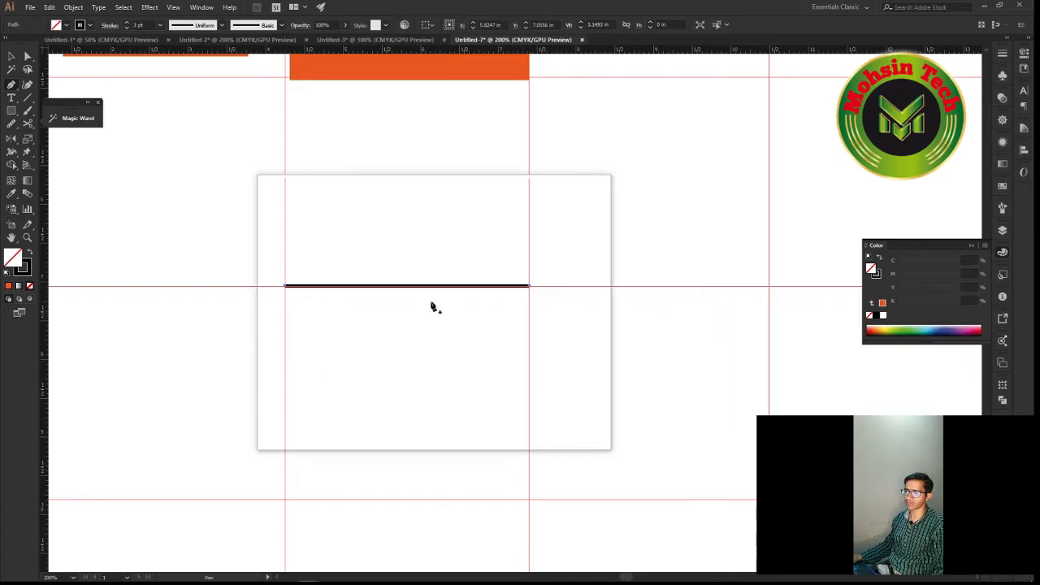
pyautogui.scroll(2, 529, 309)
pyautogui.scroll(2, 529, 308)
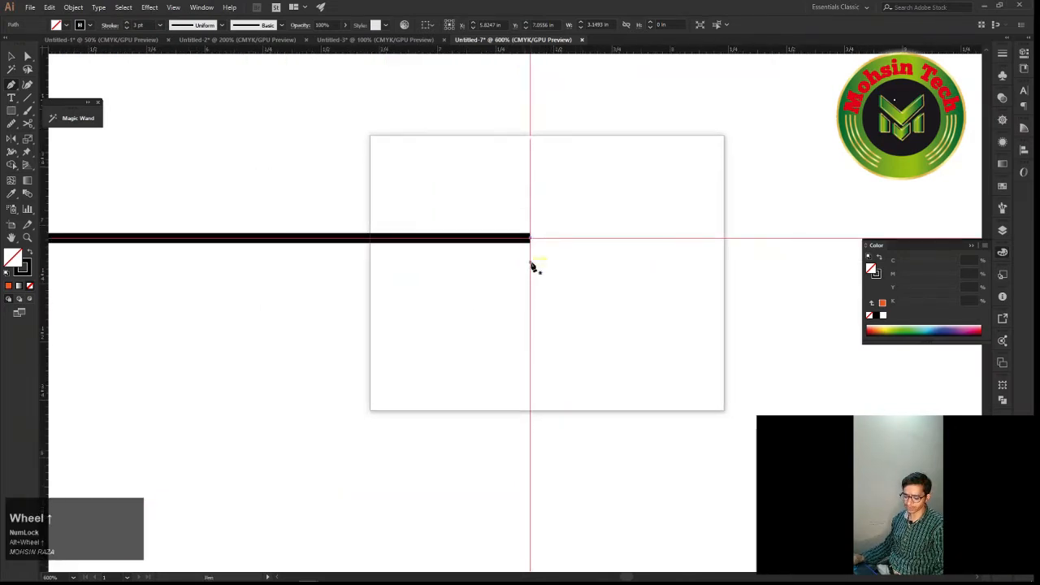
pyautogui.press('super+plus')
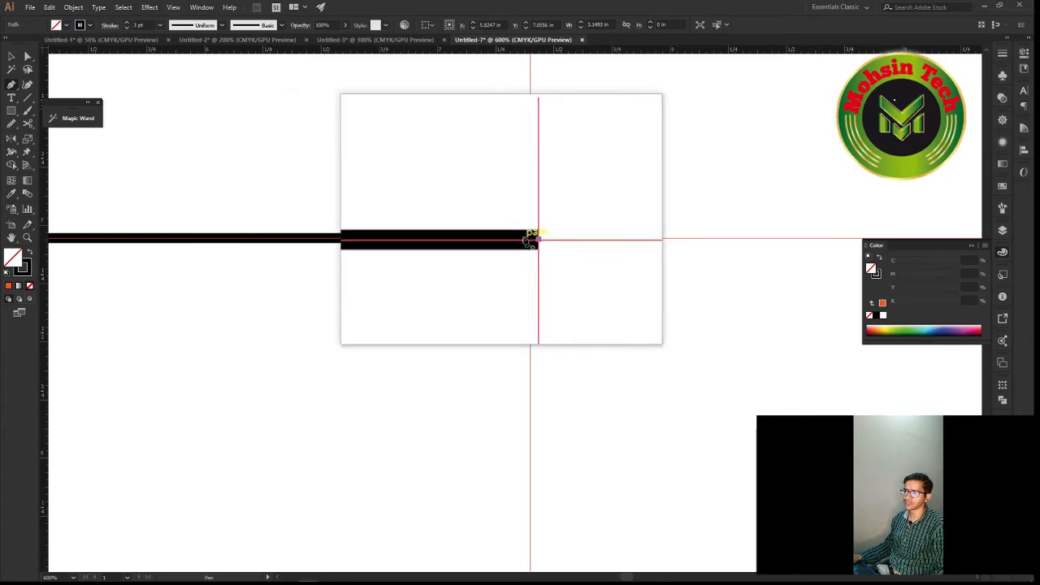
pyautogui.moveTo(528, 239); pyautogui.dragTo(612, 235)
pyautogui.press('super+minus')
pyautogui.press('space')
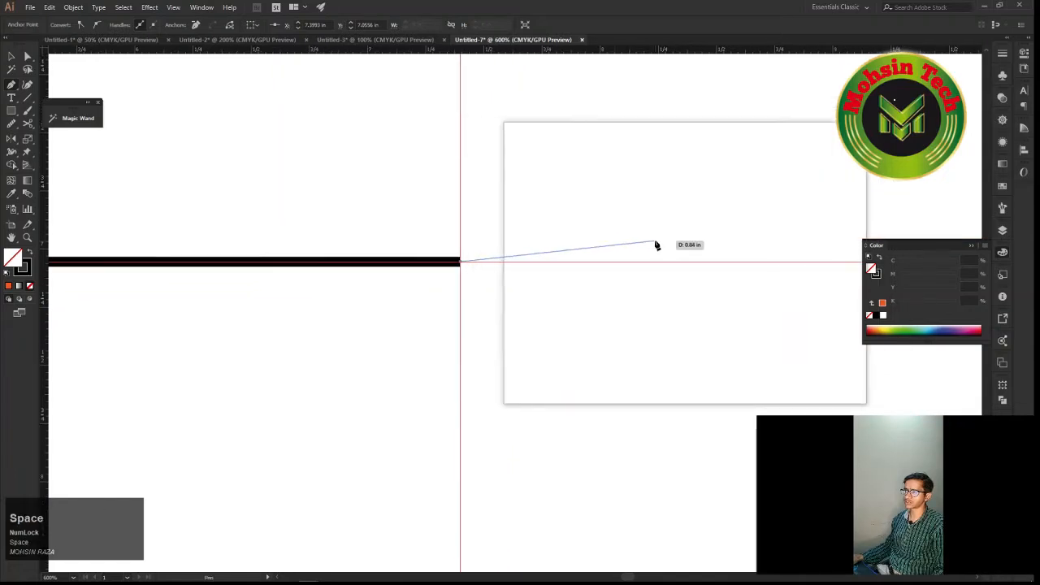
# Try extending the path along the guide with a straight segment and with an arched segment, undoing each attempt
pyautogui.click(754, 263)
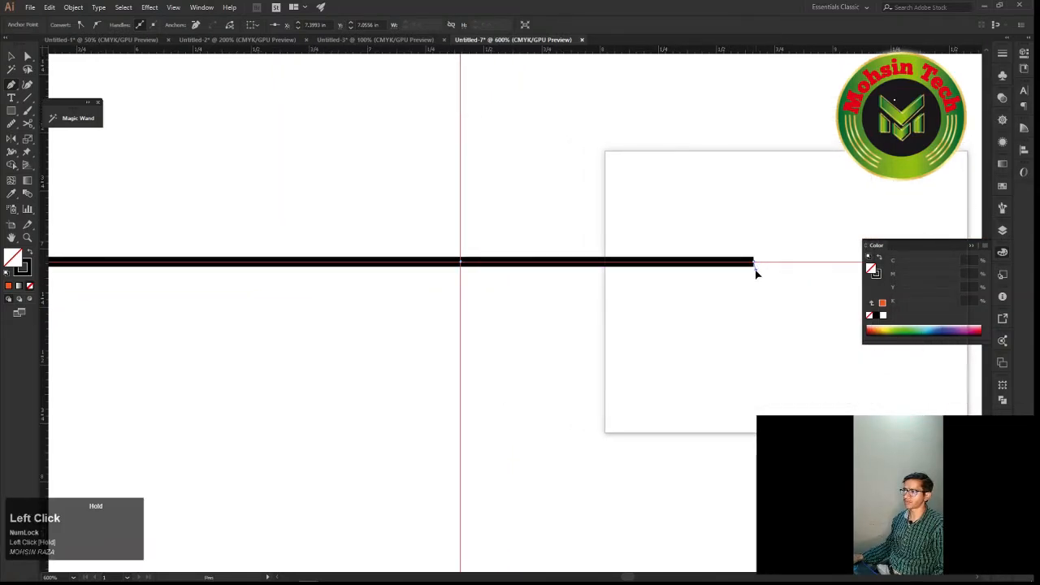
pyautogui.hotkey('ctrl', 'z')
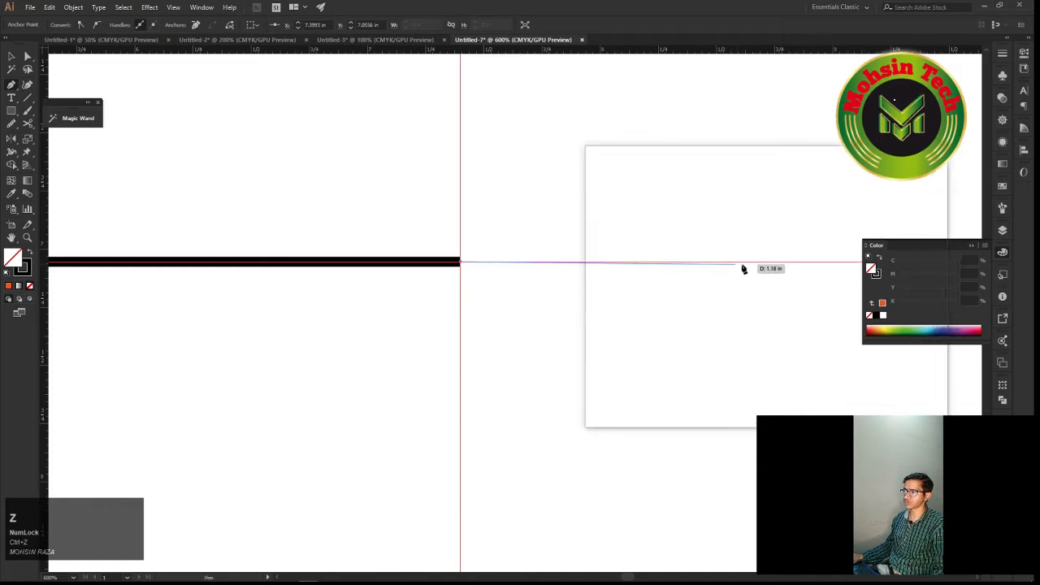
pyautogui.click(745, 264)
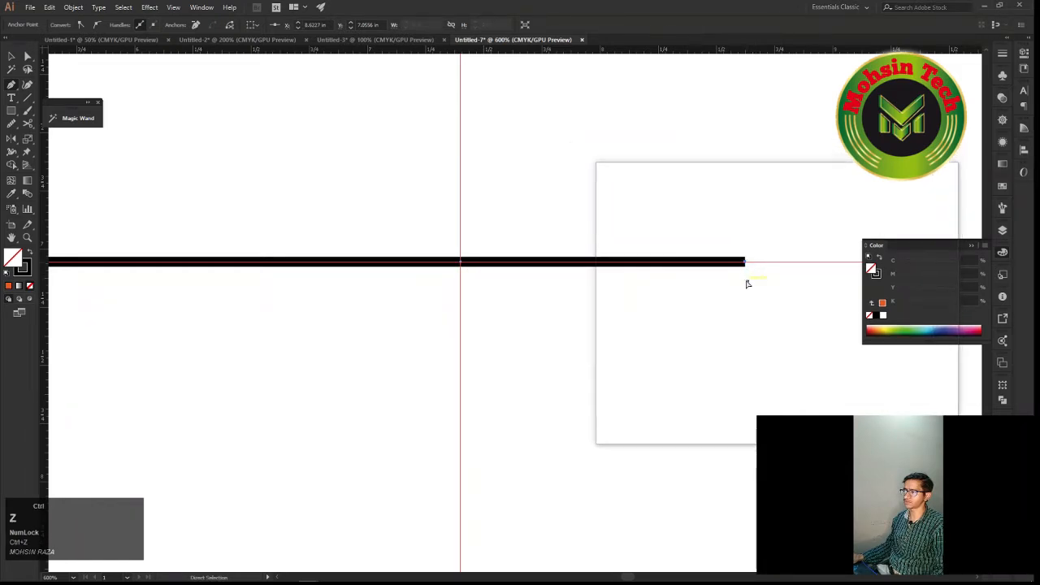
pyautogui.moveTo(745, 264); pyautogui.dragTo(750, 430)
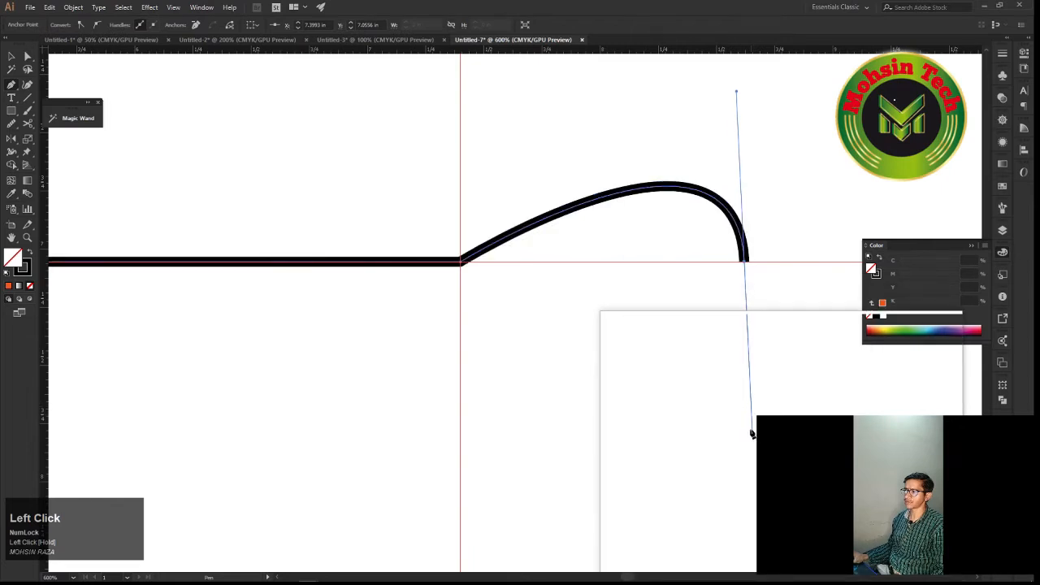
pyautogui.hotkey('ctrl', 'z')
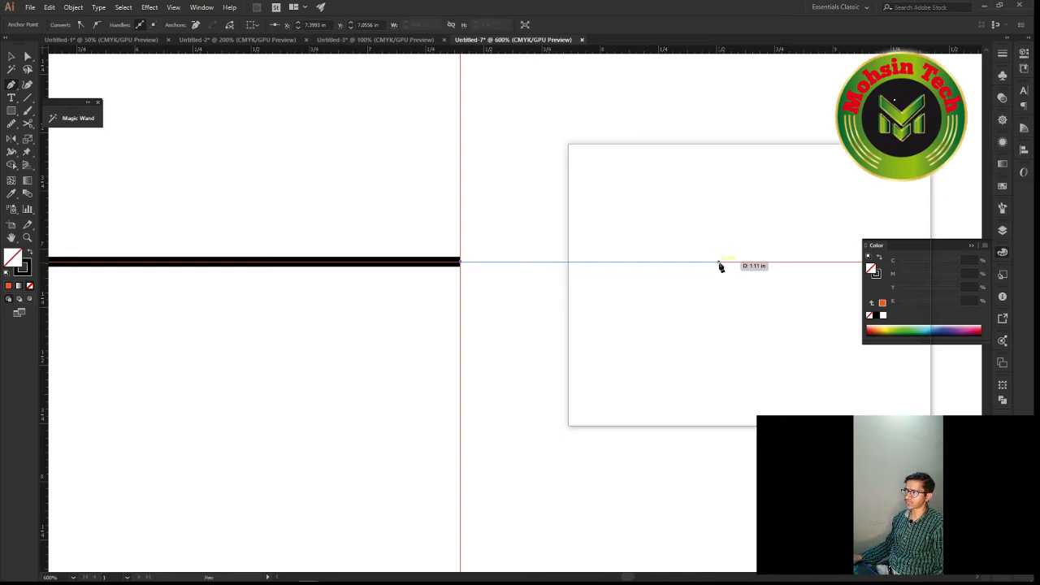
# Add an arched segment ending about 1.1 in further right on the guide, pulling the new anchor's handle almost straight down
pyautogui.moveTo(720, 267); pyautogui.dragTo(719, 341)
pyautogui.moveTo(722, 356); pyautogui.dragTo(719, 412)
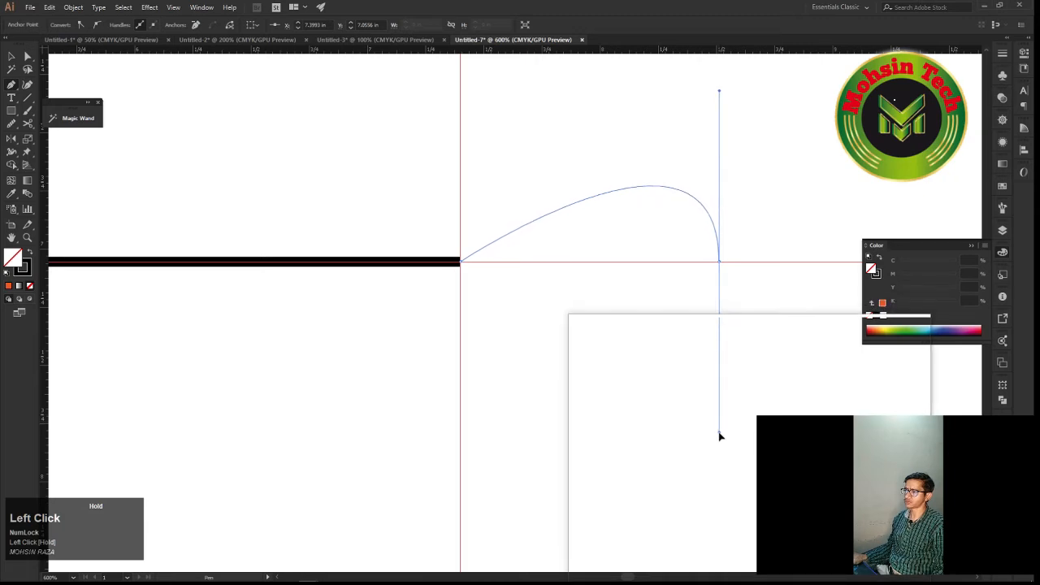
pyautogui.moveTo(720, 444); pyautogui.dragTo(723, 456)
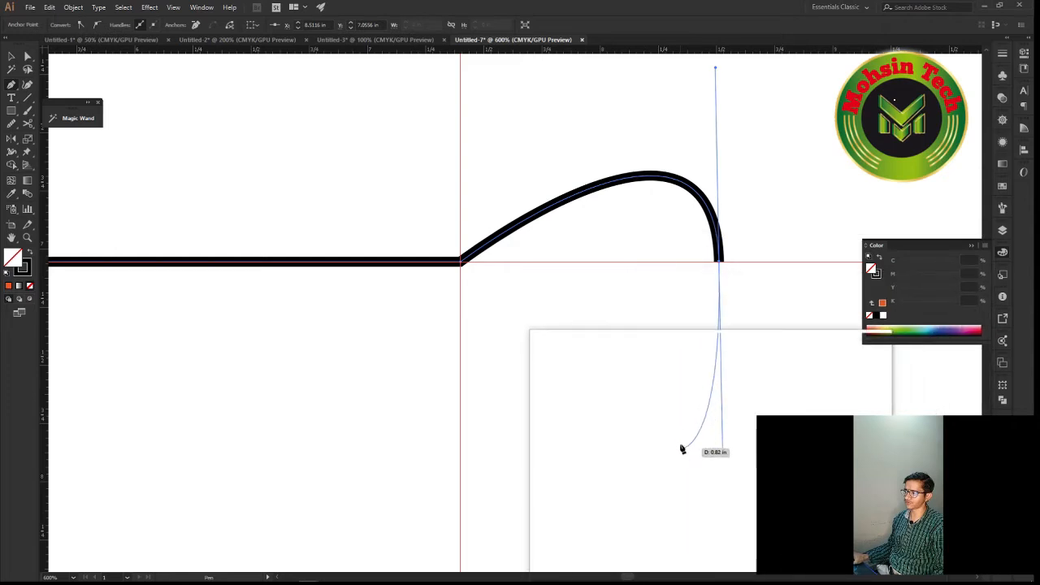
pyautogui.keyDown('alt'); pyautogui.scroll(2, 718, 341); pyautogui.keyUp('alt')
pyautogui.press('space')
pyautogui.moveTo(713, 237); pyautogui.dragTo(705, 276)
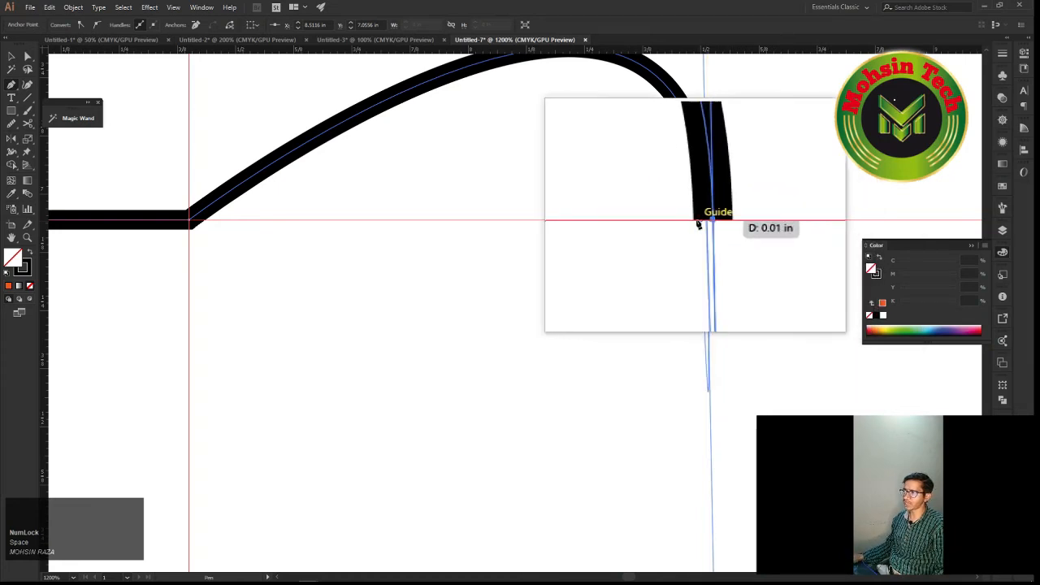
# Remove the outgoing handle from the arch's end anchor on the guide, keeping only its incoming handle
pyautogui.click(708, 221)
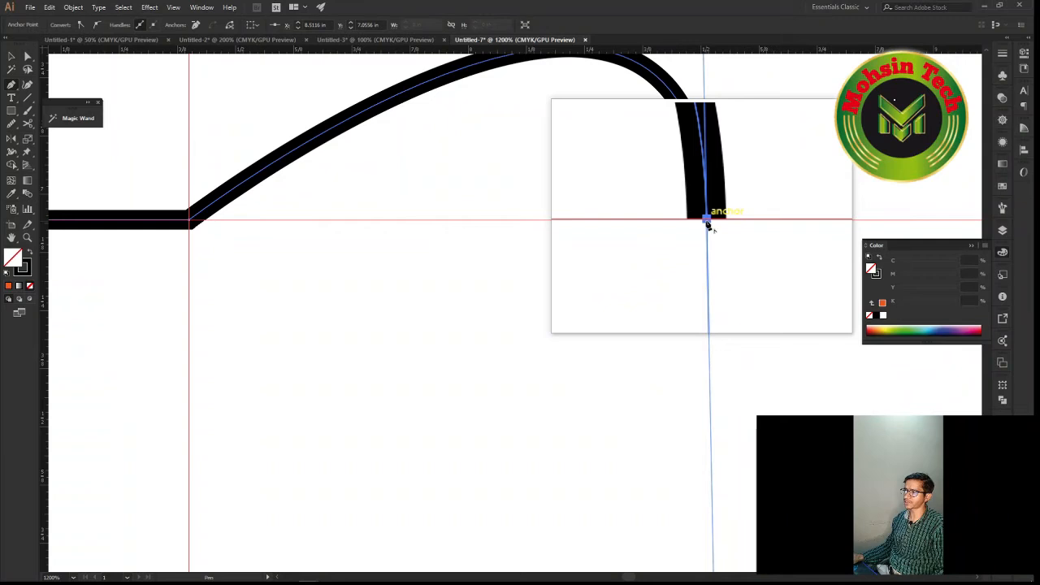
pyautogui.press('alt')
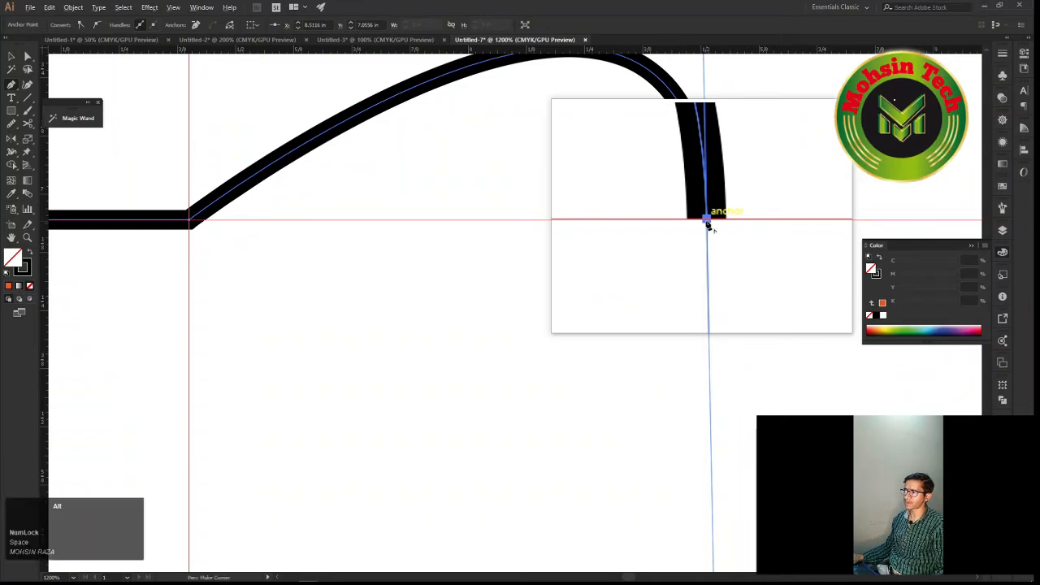
pyautogui.moveTo(709, 227); pyautogui.dragTo(739, 233)
pyautogui.scroll(-5, 733, 237)
pyautogui.scroll(-3, 733, 237)
pyautogui.scroll(2, 729, 242)
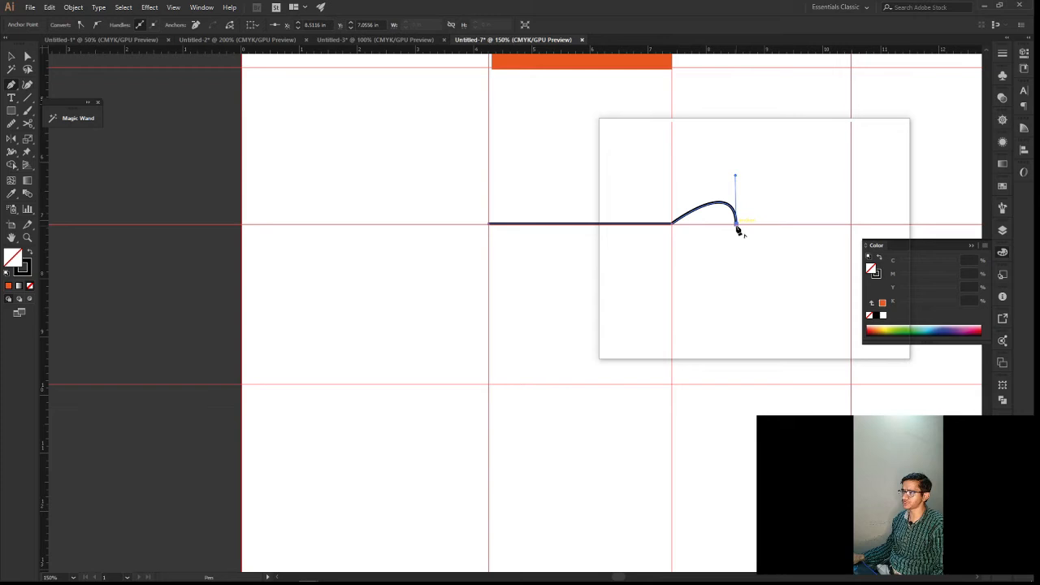
# Move the arch's end anchor further right along the guide, to about X 9.15 in
pyautogui.press('ctrl')
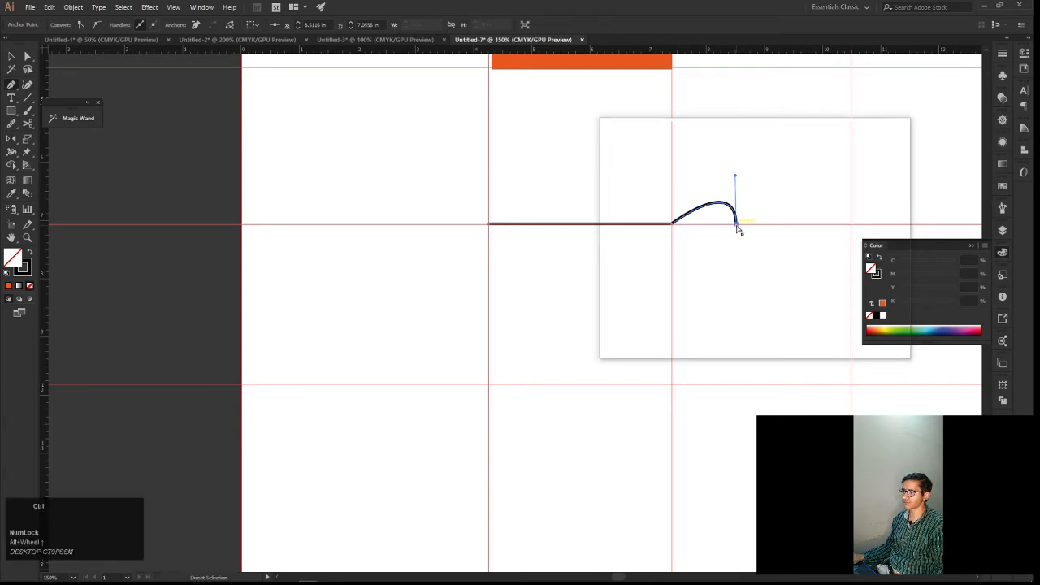
pyautogui.moveTo(739, 228); pyautogui.dragTo(764, 236)
pyautogui.press('space')
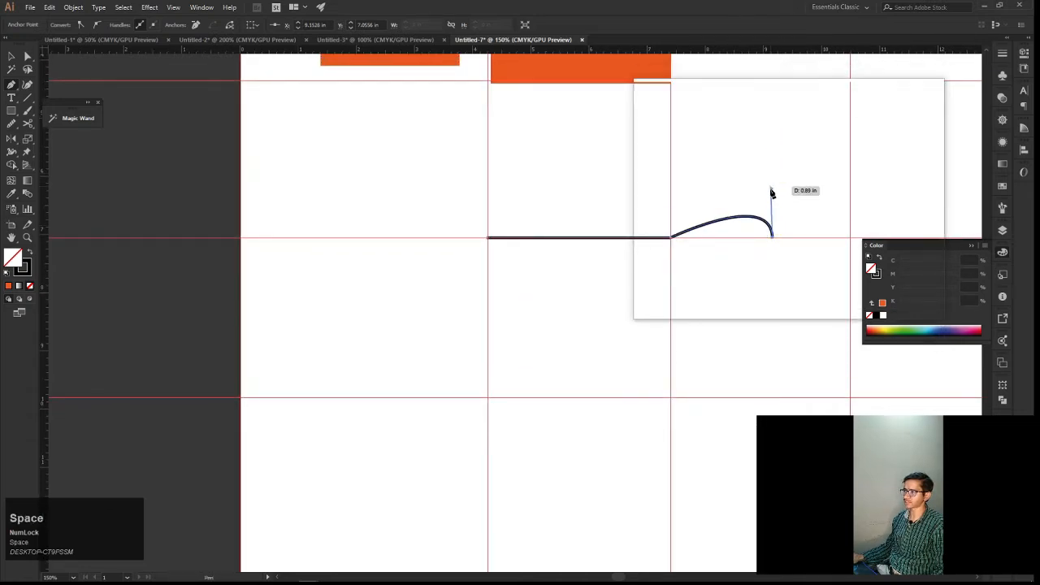
# Try flipping the arch below the guide by pulling its end anchor's handle downward, and undo the change
pyautogui.moveTo(773, 193); pyautogui.dragTo(775, 195)
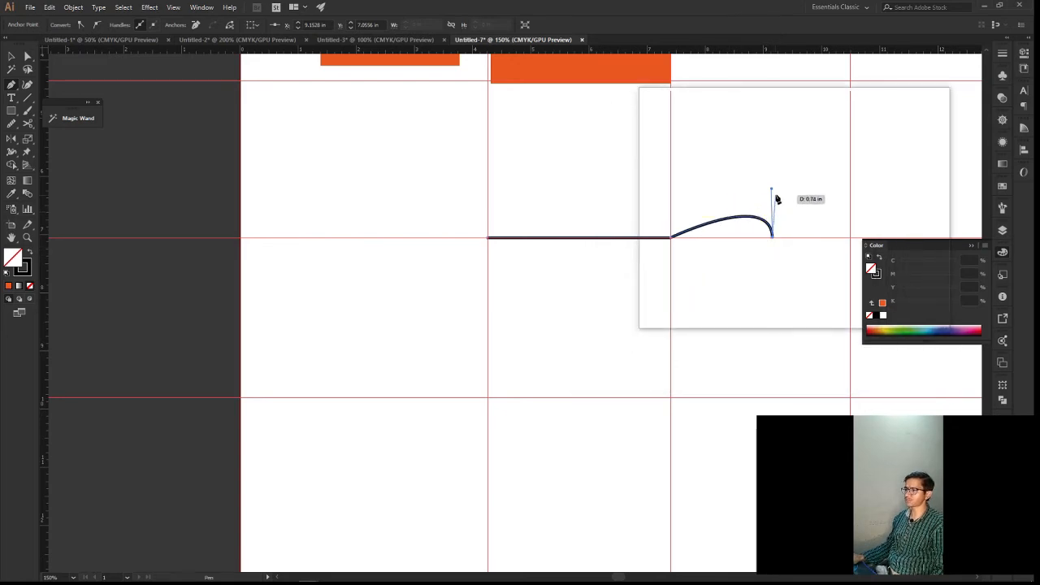
pyautogui.press('ctrl')
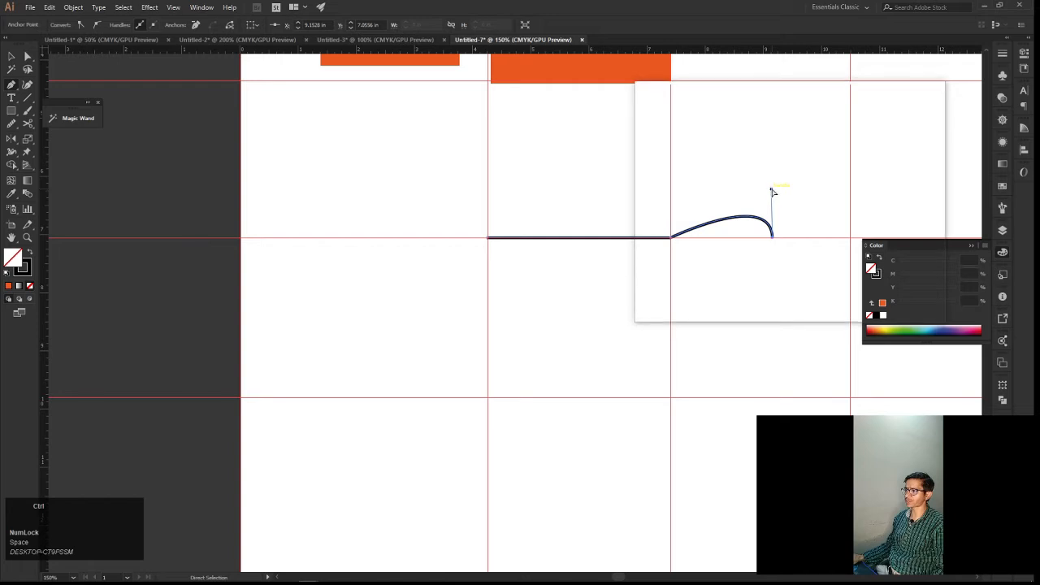
pyautogui.moveTo(773, 188); pyautogui.dragTo(765, 305)
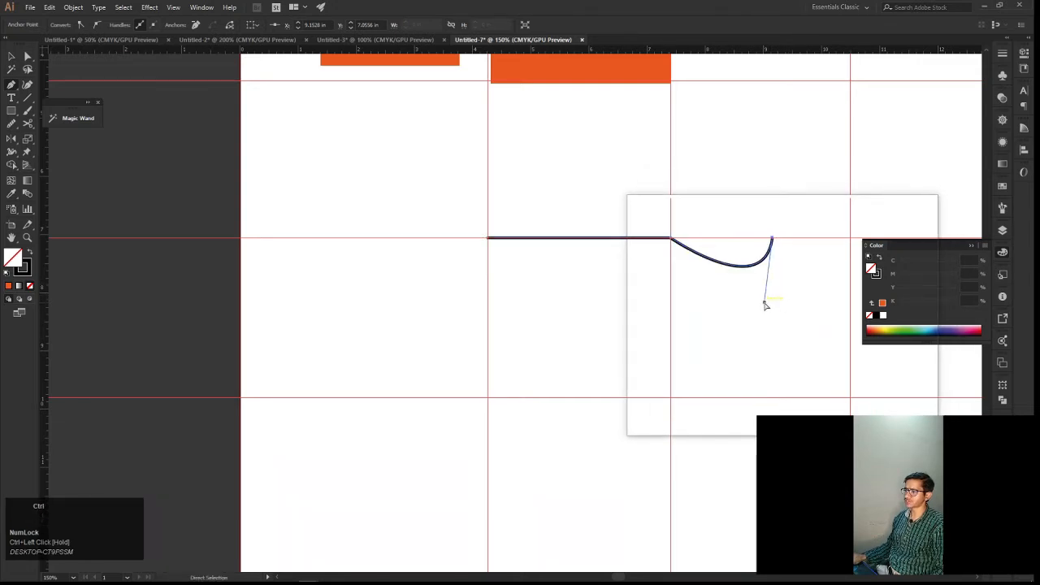
pyautogui.moveTo(764, 310); pyautogui.dragTo(768, 323)
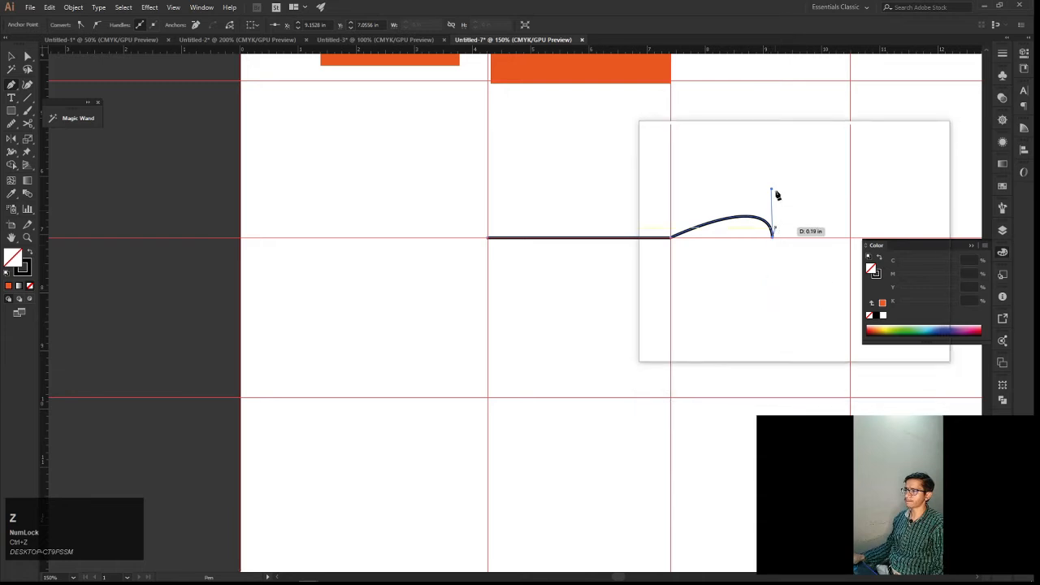
# Reshape the arch by raising its end anchor's handle and angling it up and to the left
pyautogui.moveTo(773, 192); pyautogui.dragTo(772, 149)
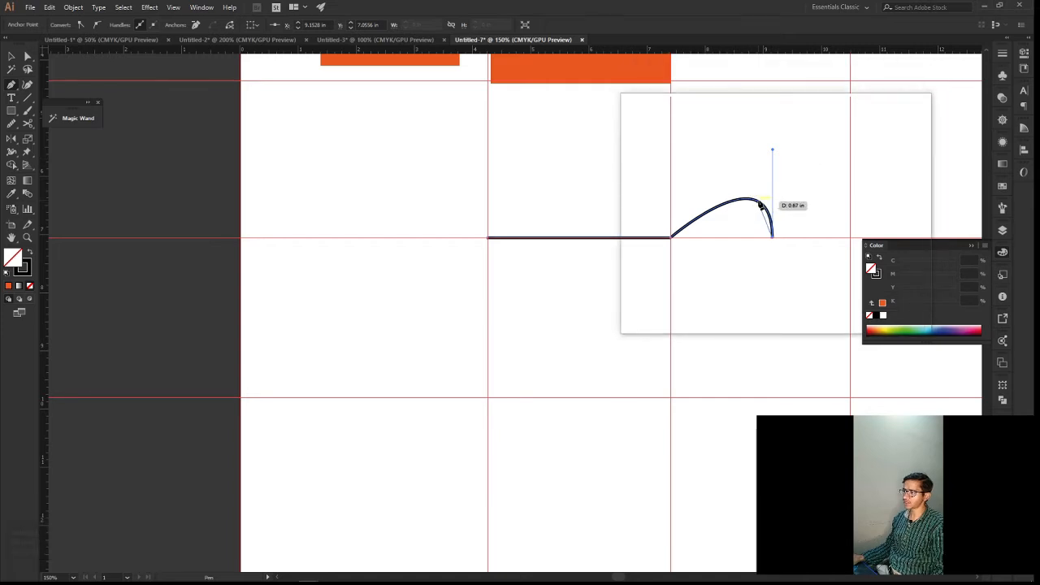
pyautogui.scroll(3, 760, 206)
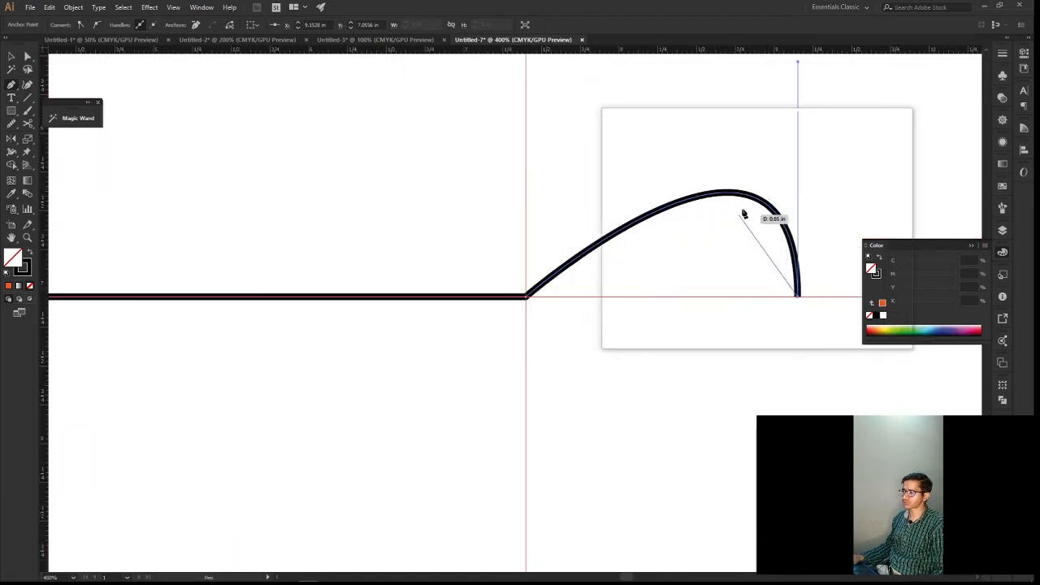
pyautogui.scroll(-1, 742, 208)
pyautogui.scroll(-1, 756, 176)
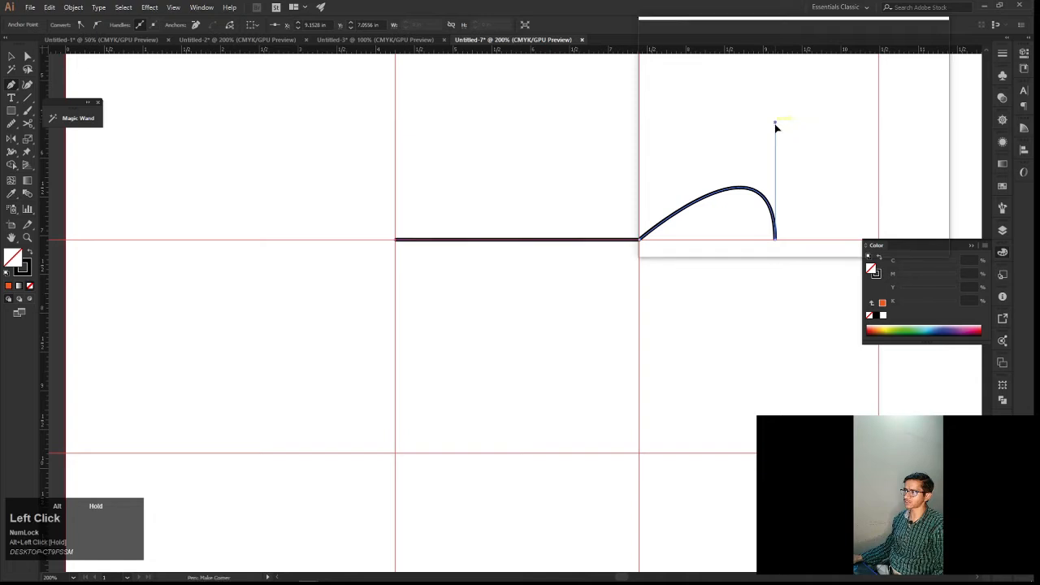
pyautogui.moveTo(776, 133); pyautogui.dragTo(778, 145)
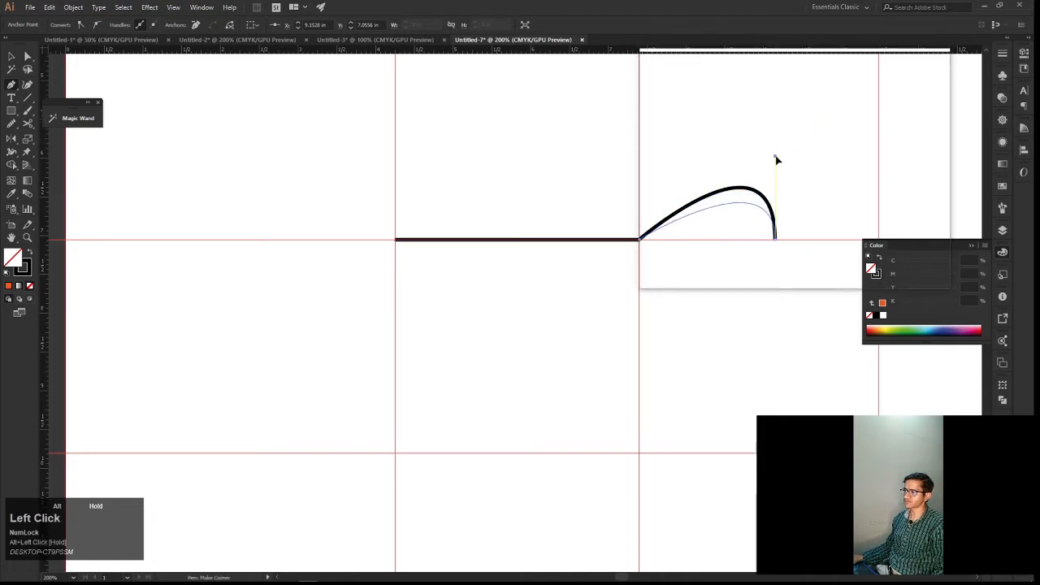
pyautogui.moveTo(776, 160); pyautogui.dragTo(735, 149)
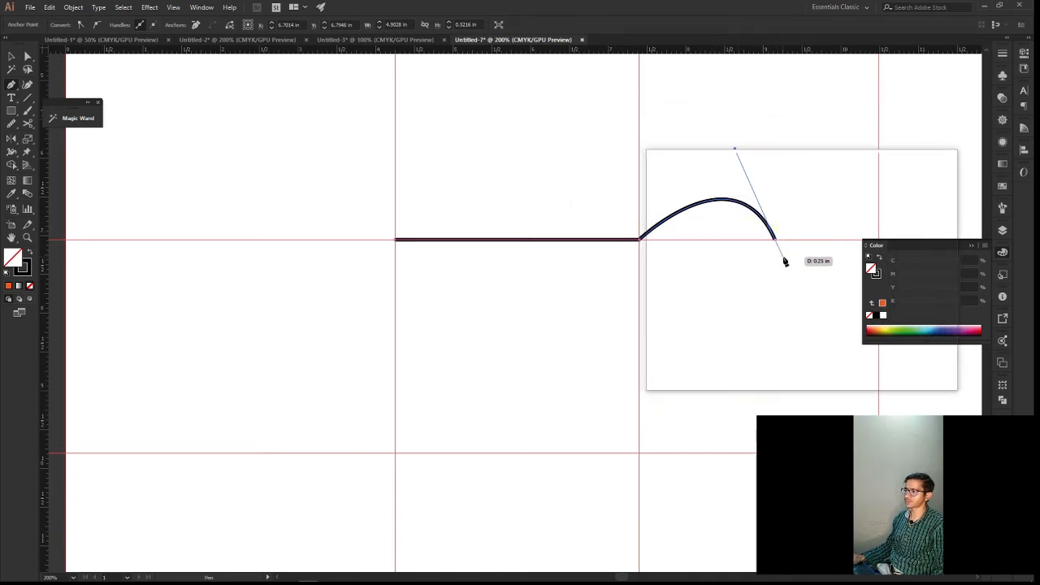
# Add a second arched segment ending about 1.33 in further right where the guides cross, pulling the new anchor's handle straight down
pyautogui.press('space')
pyautogui.moveTo(772, 242); pyautogui.dragTo(674, 240)
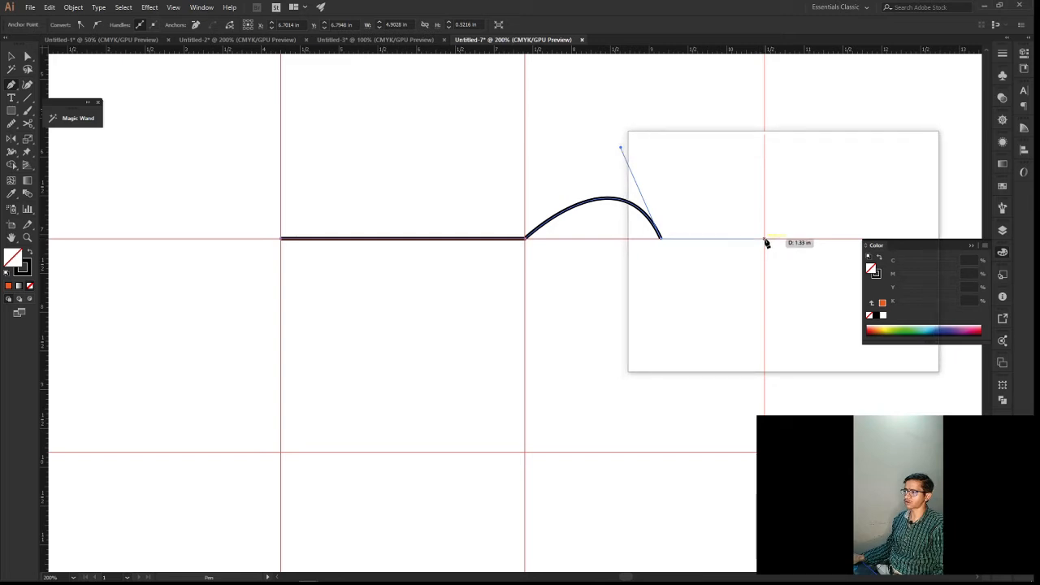
pyautogui.moveTo(764, 240); pyautogui.dragTo(767, 321)
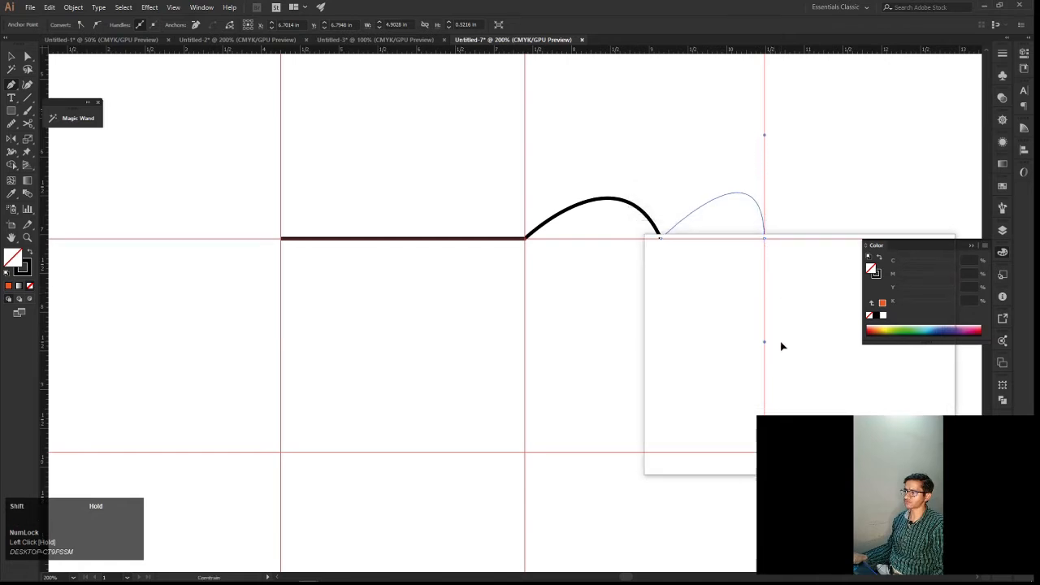
pyautogui.moveTo(783, 350); pyautogui.dragTo(771, 255)
# Remove the outgoing handle from the second arch's end anchor at the guide intersection
pyautogui.keyDown('alt'); pyautogui.scroll(3, 771, 256); pyautogui.keyUp('alt')
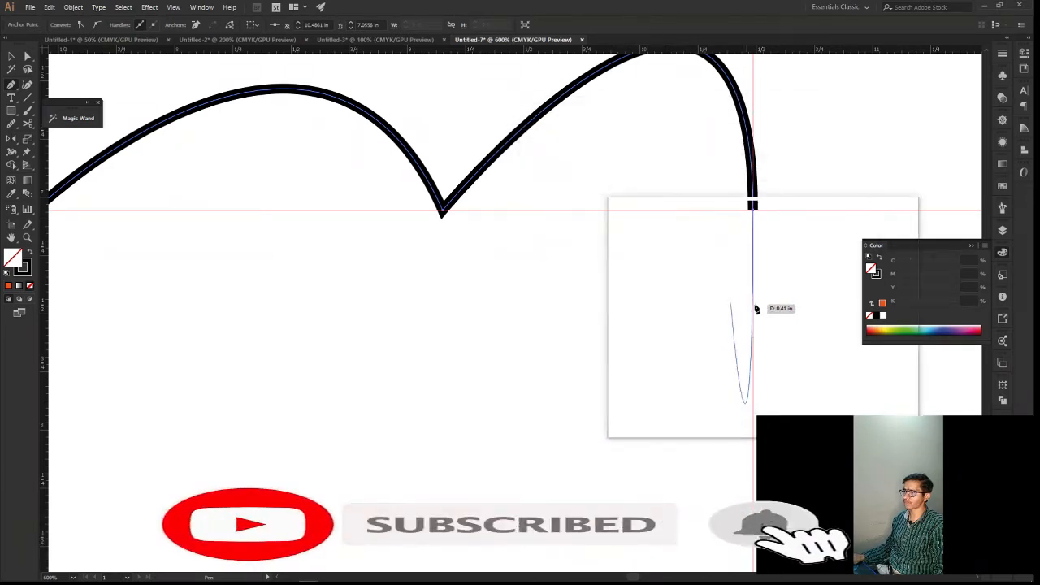
pyautogui.keyDown('alt'); pyautogui.scroll(3, 752, 213); pyautogui.keyUp('alt')
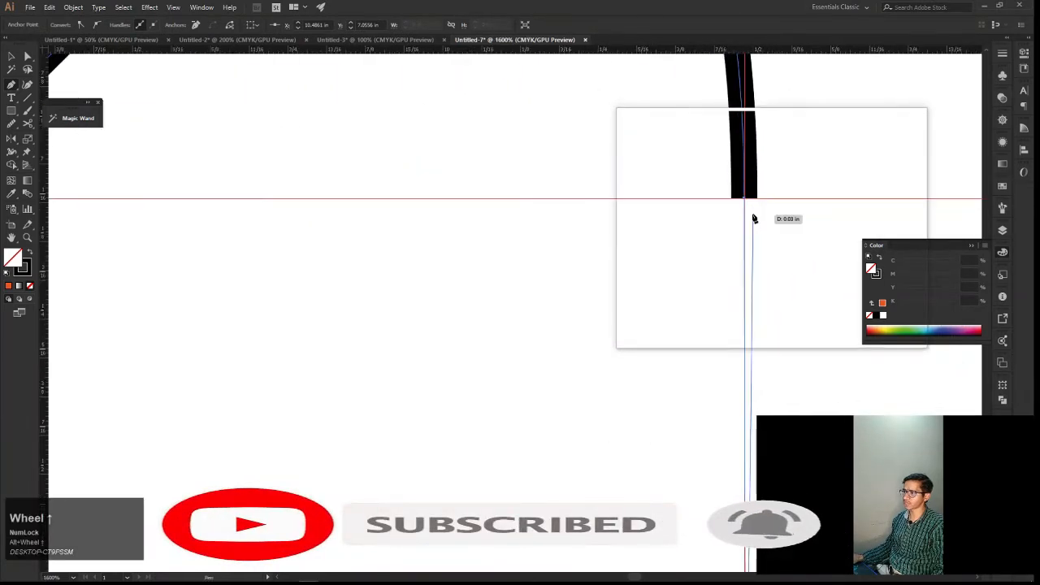
pyautogui.press('super+plus')
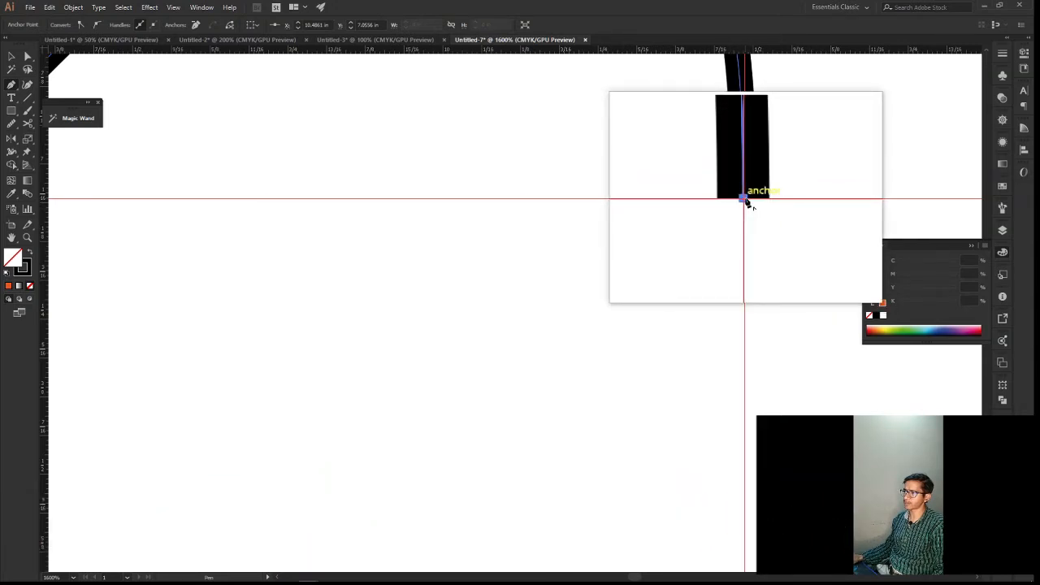
pyautogui.press('super+plus')
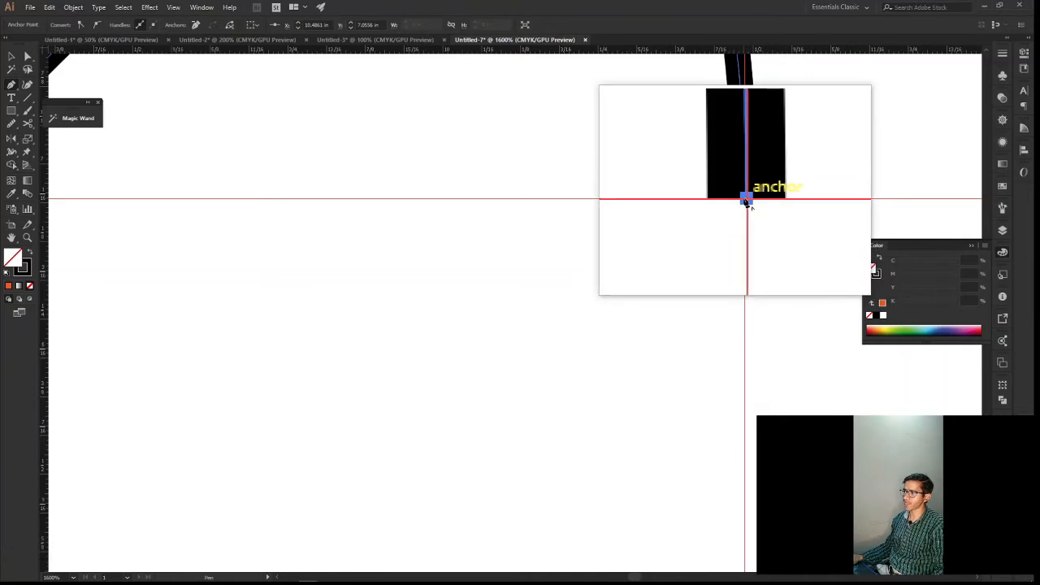
pyautogui.press('super')
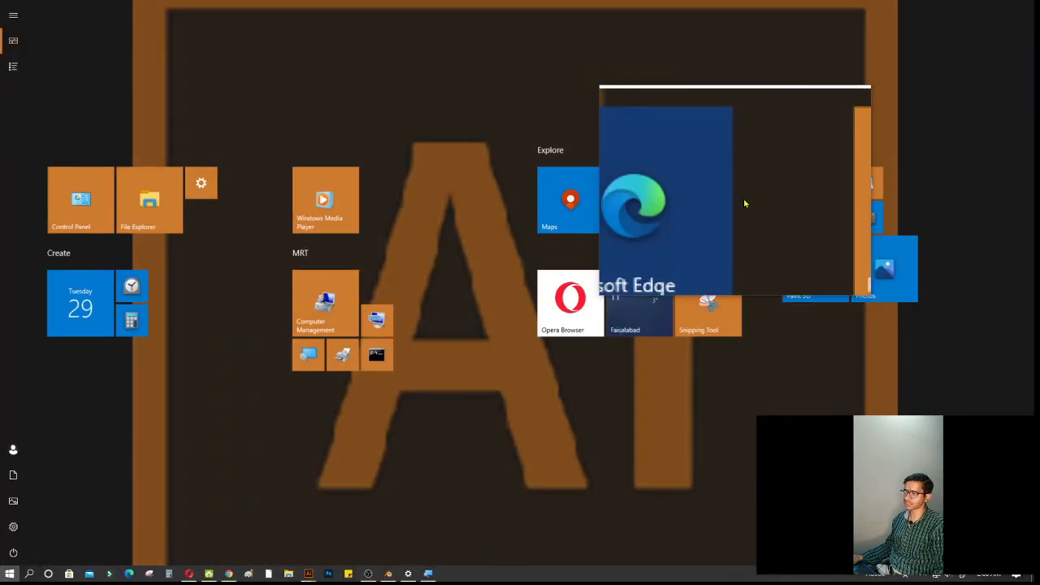
pyautogui.press('super')
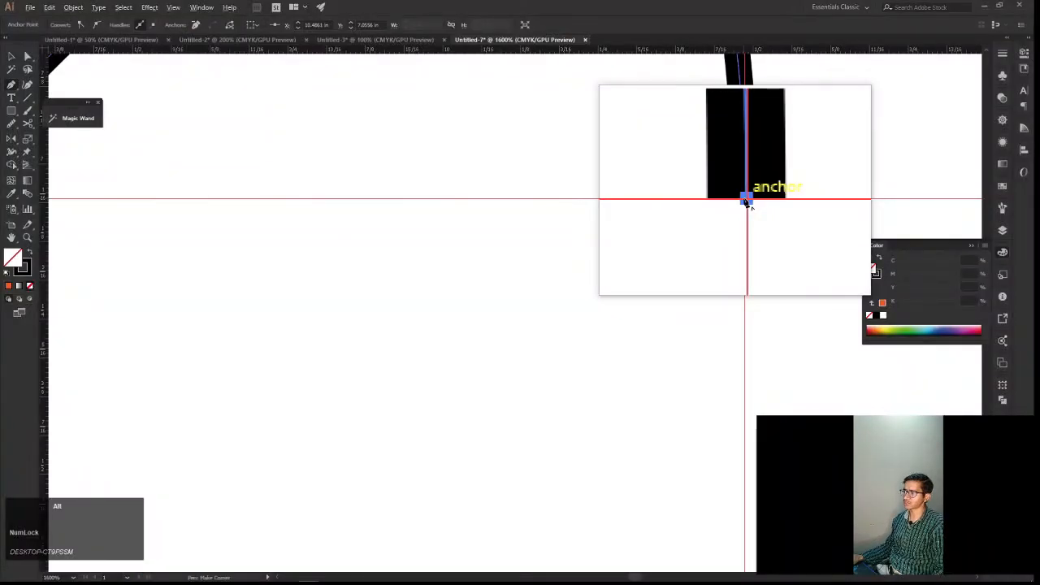
pyautogui.moveTo(746, 199); pyautogui.dragTo(740, 256)
# Review the whole path, checking the straight segment and how both arches meet the guides
pyautogui.press('super+minus')
pyautogui.press('super+minus')
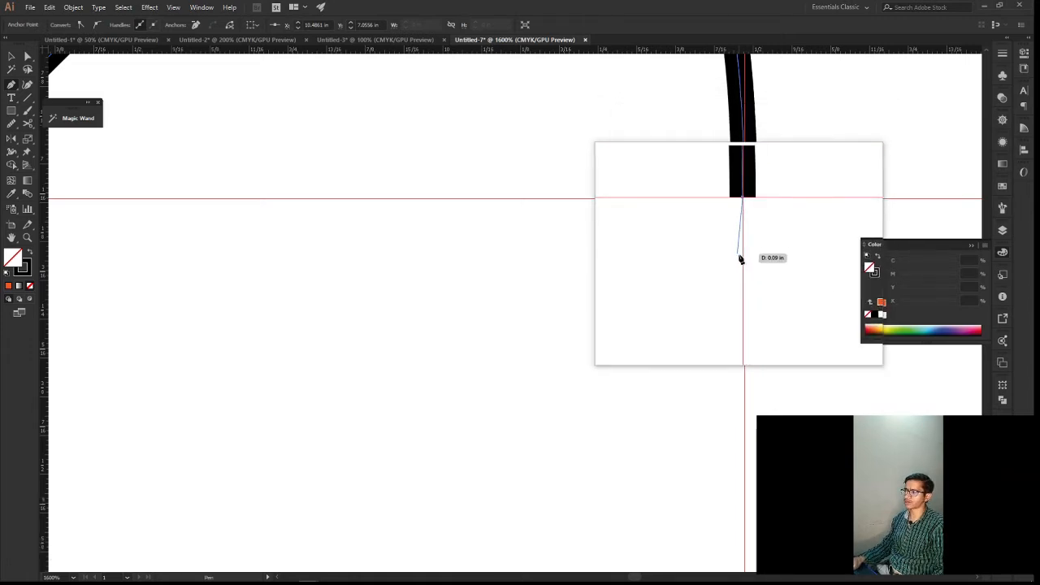
pyautogui.scroll(-1, 739, 255)
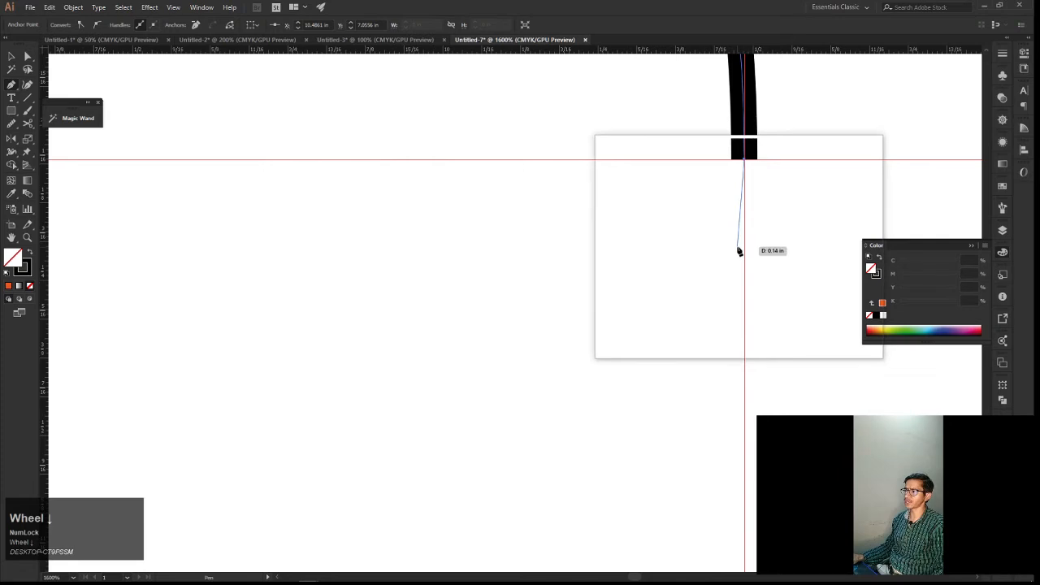
pyautogui.scroll(-2, 736, 241)
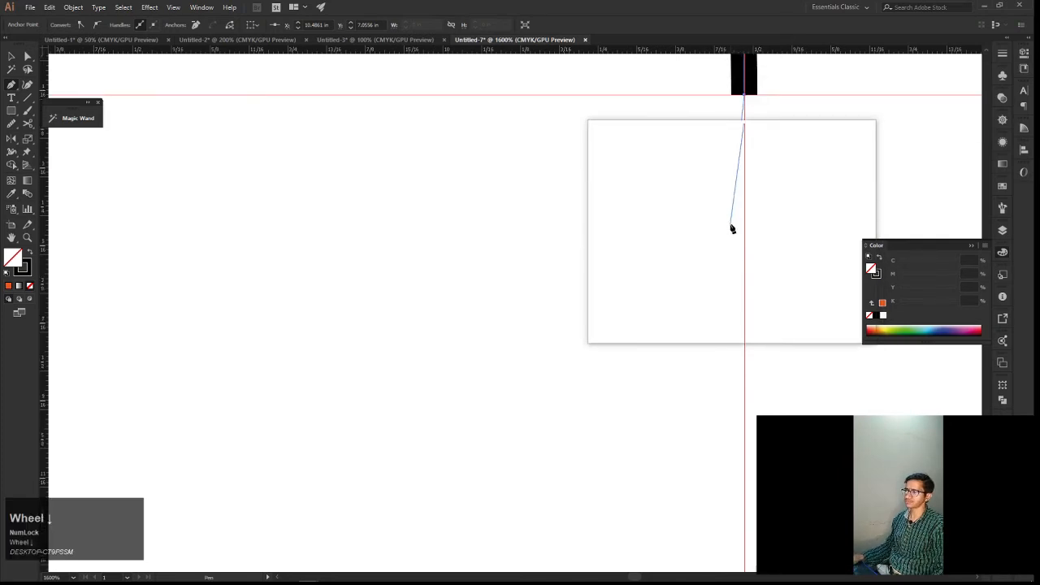
pyautogui.scroll(-2, 731, 227)
pyautogui.press('super')
pyautogui.press('super')
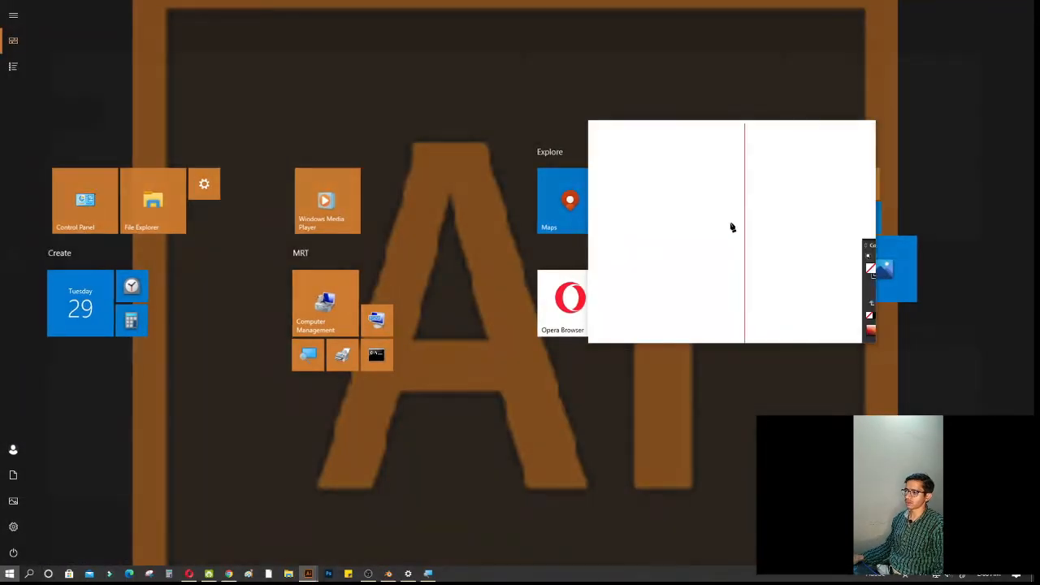
pyautogui.scroll(-2, 731, 227)
pyautogui.scroll(-4, 732, 226)
pyautogui.moveTo(732, 225); pyautogui.dragTo(782, 285)
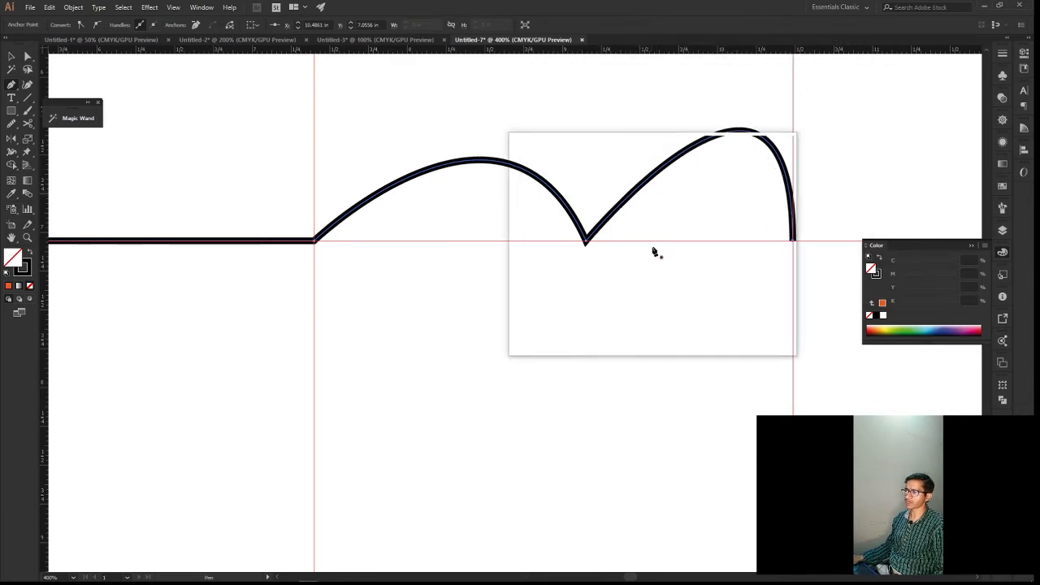
pyautogui.scroll(-2, 708, 262)
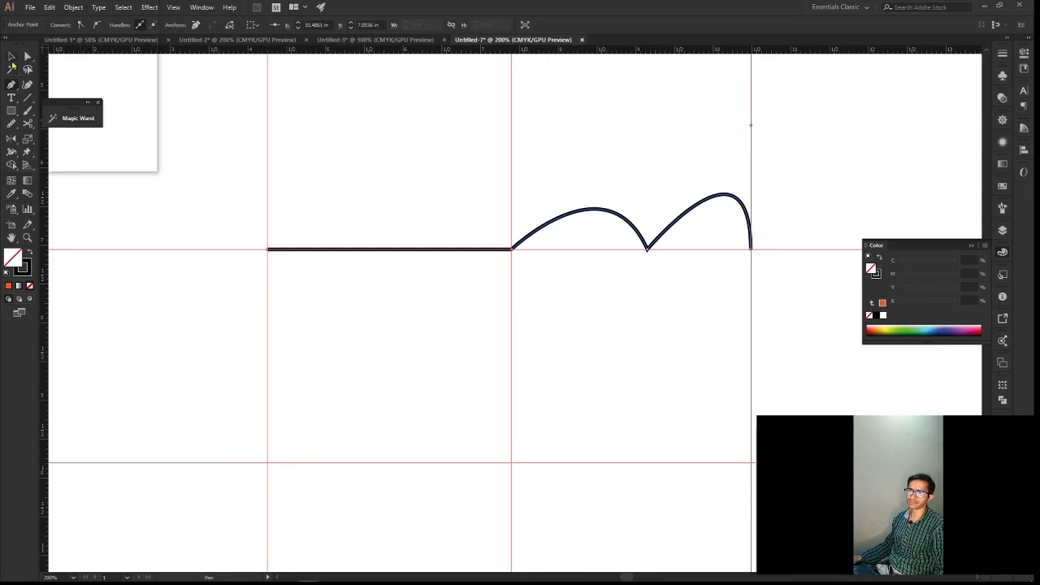
# Select the whole path and make a reflected copy of it across the horizontal axis, comparing both axes in the preview
pyautogui.click(12, 58)
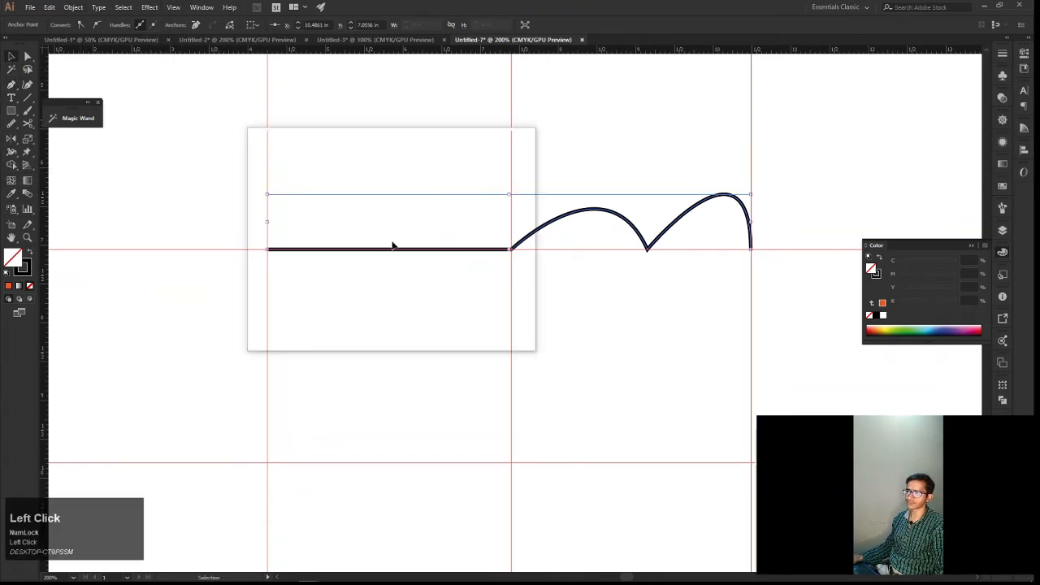
pyautogui.moveTo(677, 291); pyautogui.dragTo(487, 160)
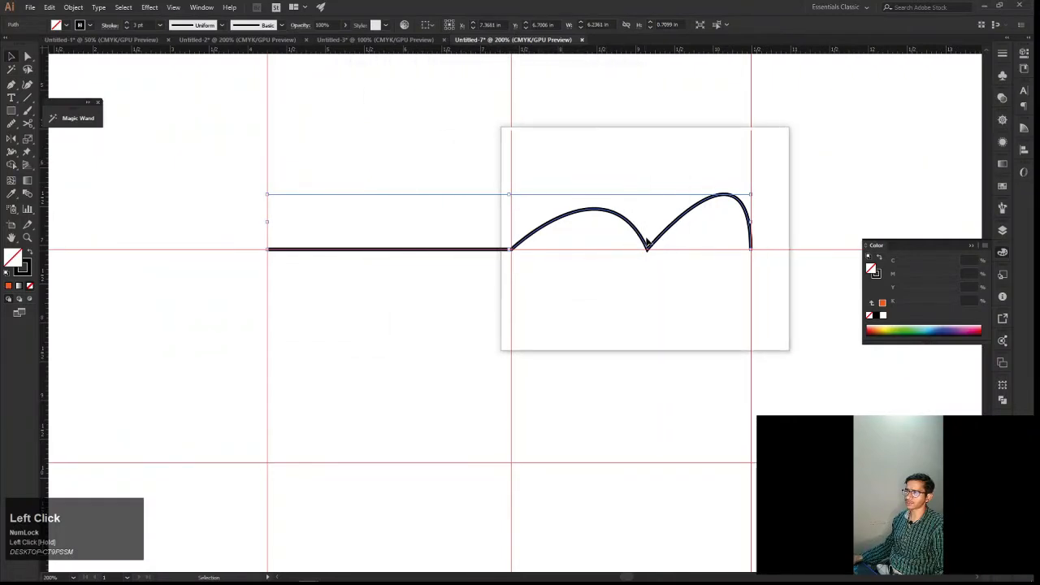
pyautogui.rightClick(658, 250)
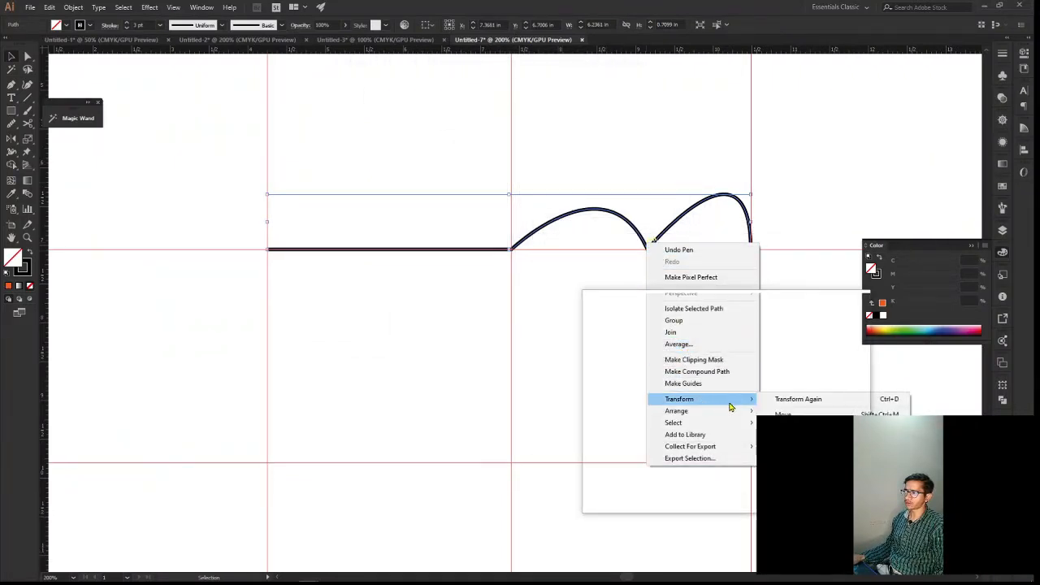
pyautogui.click(730, 406)
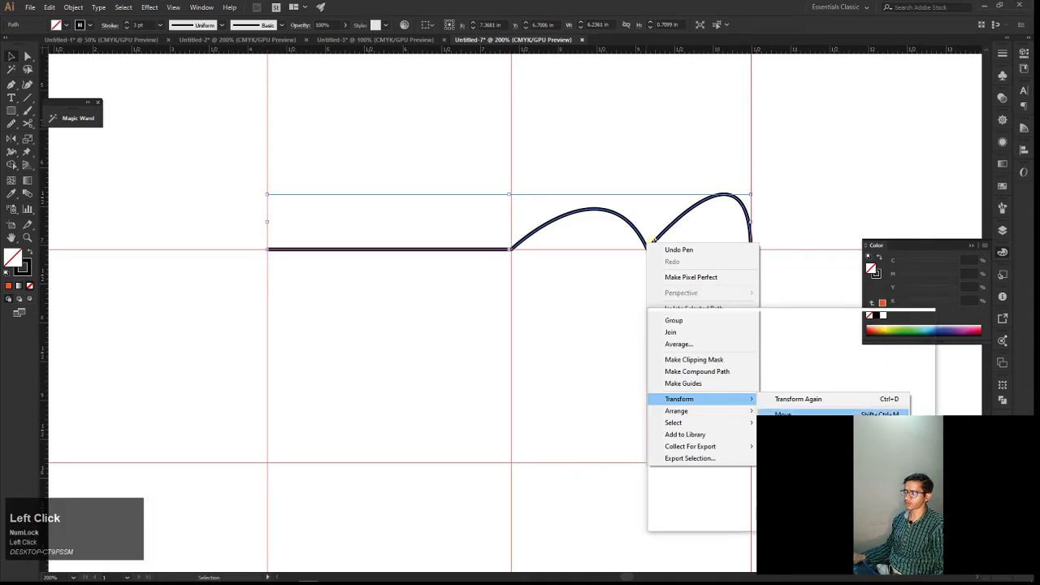
pyautogui.click(787, 439)
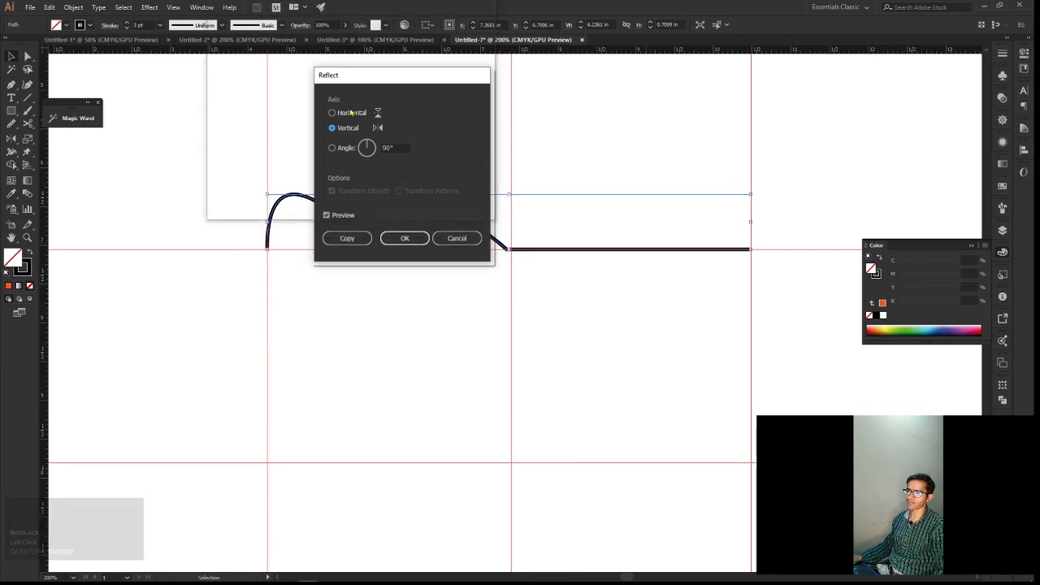
pyautogui.moveTo(376, 88); pyautogui.dragTo(672, 113)
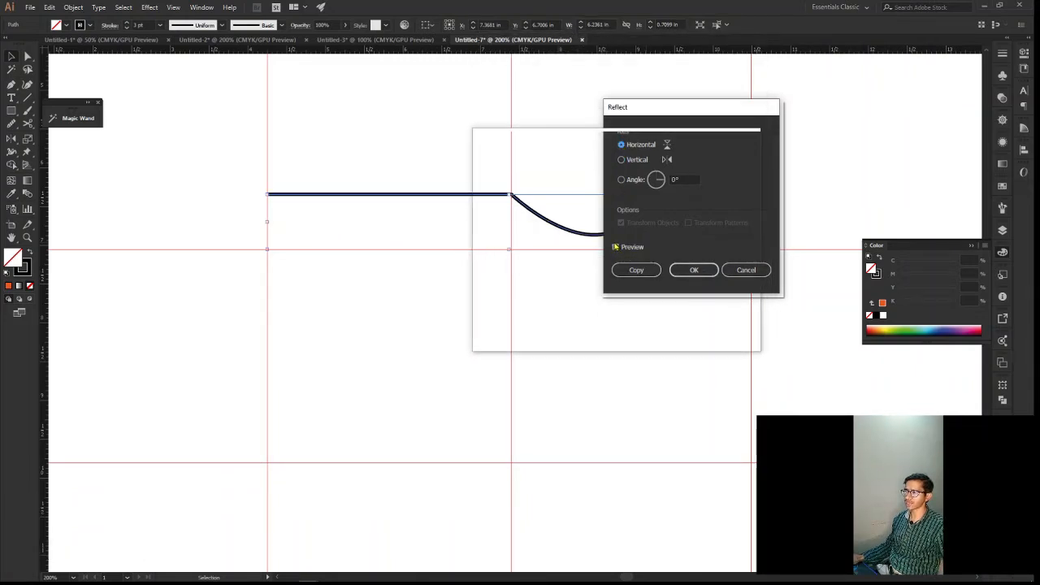
pyautogui.click(615, 246)
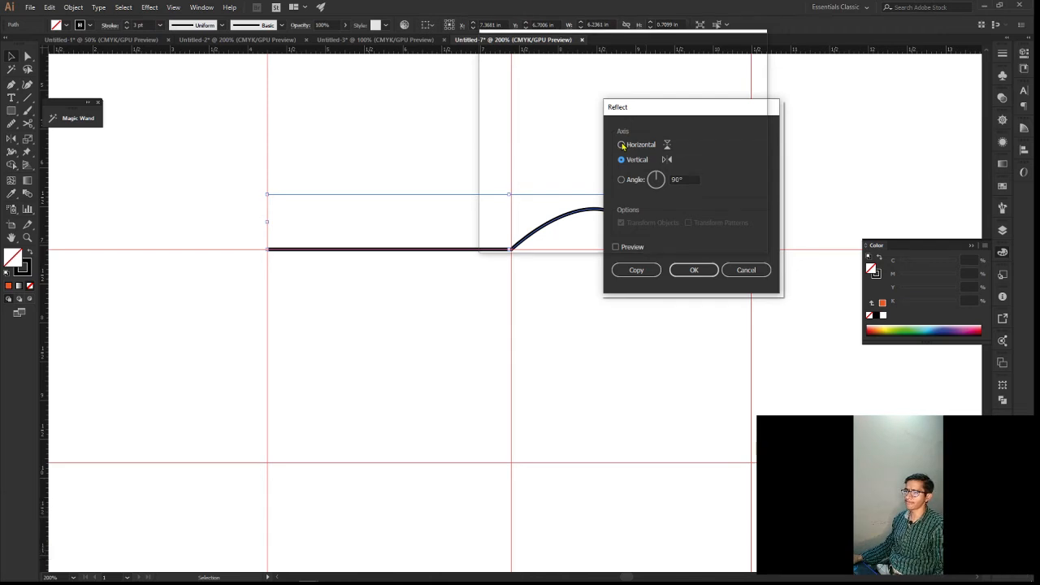
pyautogui.click(616, 246)
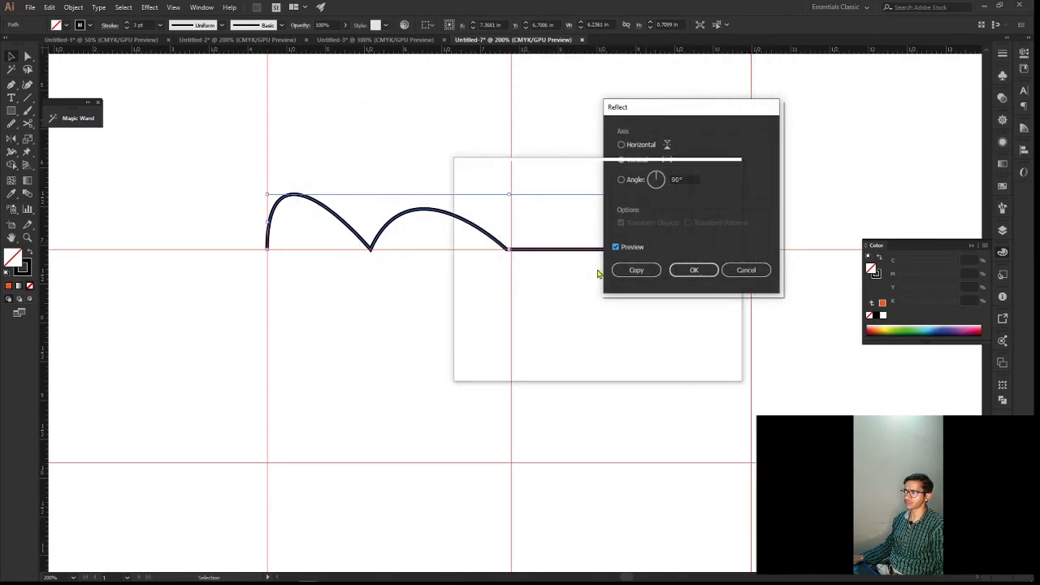
pyautogui.click(643, 151)
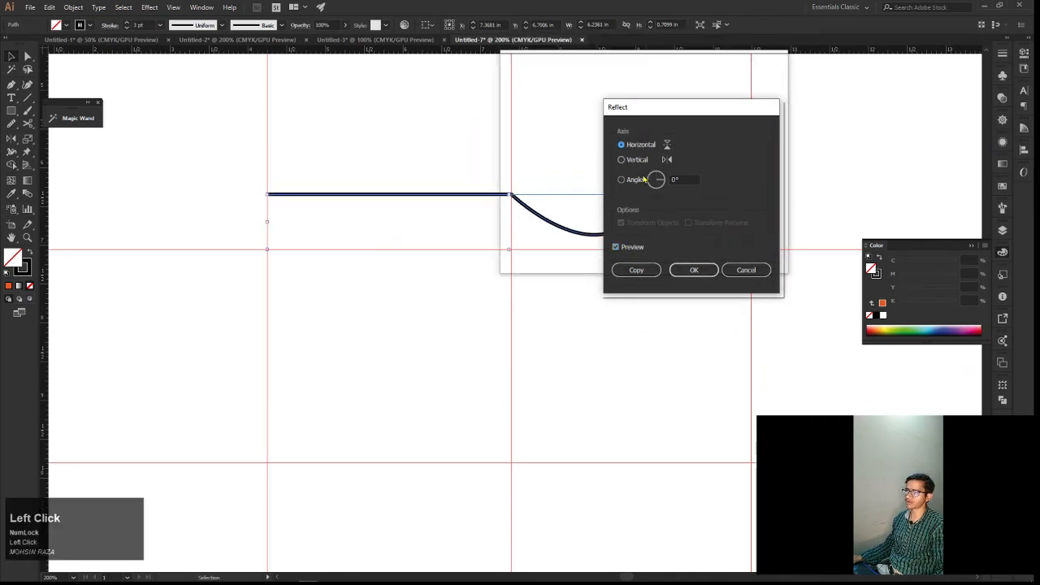
pyautogui.click(638, 271)
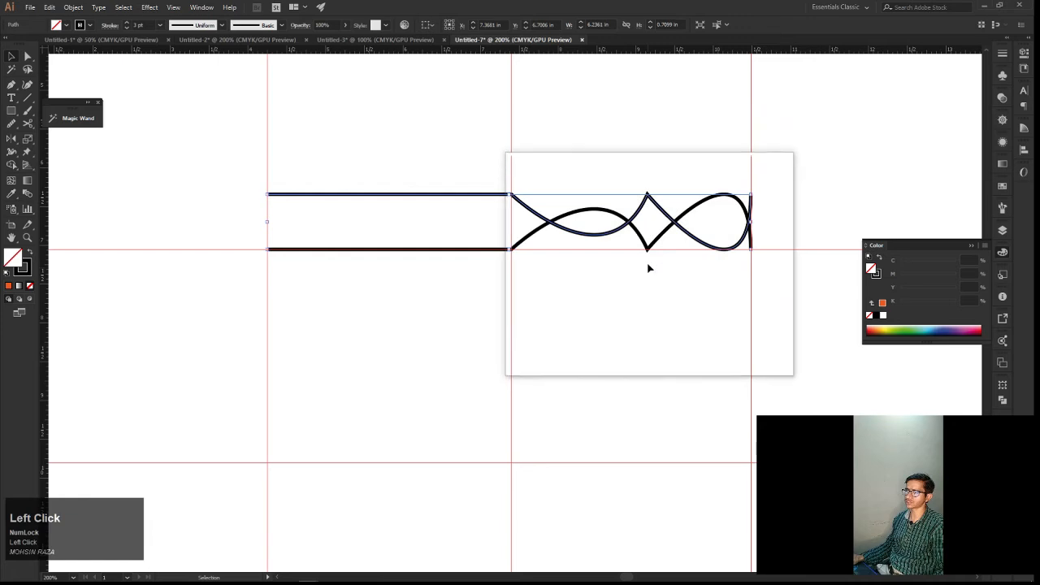
# Move the reflected copy straight down until its straight segment sits just below the original's, mirroring the arches beneath the horizontal guide
pyautogui.press('Down')
pyautogui.press('Down')
pyautogui.press('Down')
pyautogui.press('Down')
pyautogui.press('Down')
pyautogui.press('Down')
pyautogui.press('Down')
pyautogui.press('Down')
pyautogui.press('Down')
pyautogui.press('Down')
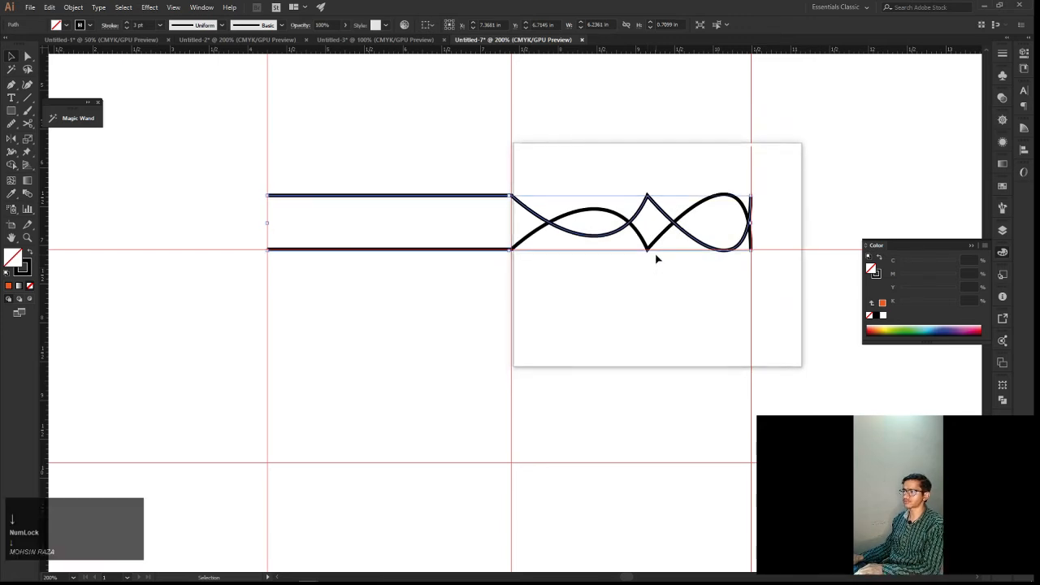
pyautogui.press('Down')
pyautogui.press('Down')
pyautogui.press('Down')
pyautogui.press('Down')
pyautogui.press('Down')
pyautogui.press('Down')
pyautogui.press('Down')
pyautogui.press('Down')
pyautogui.press('Down')
pyautogui.press('Down')
pyautogui.press('Down')
pyautogui.press('Down')
pyautogui.press('Down')
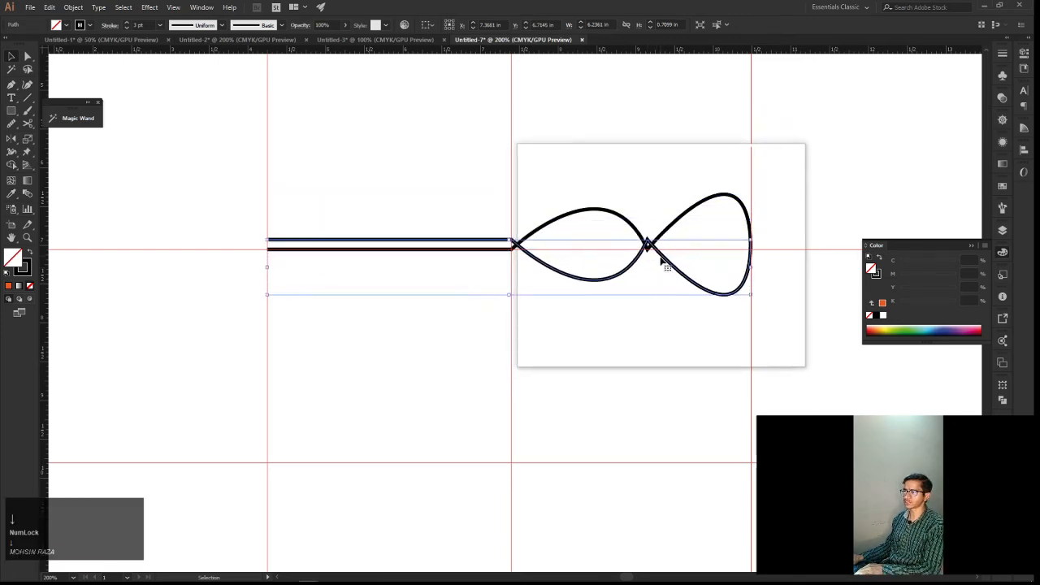
pyautogui.press('Down')
pyautogui.press('Down')
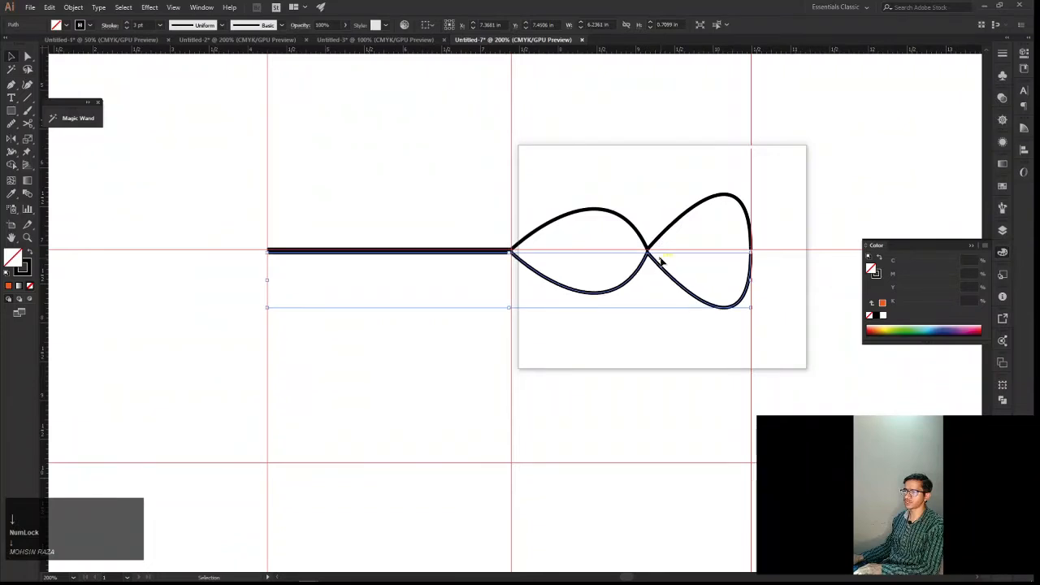
# Select the two facing end anchors at the open gap between the original and reflected paths, beside the rightmost vertical guide
pyautogui.click(719, 328)
pyautogui.moveTo(738, 325); pyautogui.dragTo(726, 331)
pyautogui.scroll(4, 747, 333)
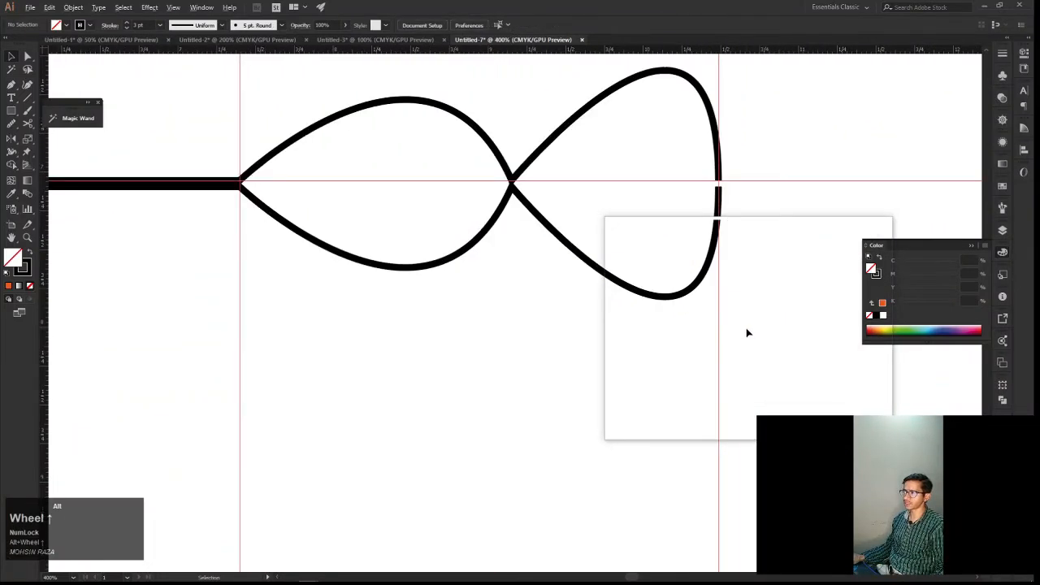
pyautogui.click(682, 298)
pyautogui.moveTo(681, 298); pyautogui.dragTo(692, 365)
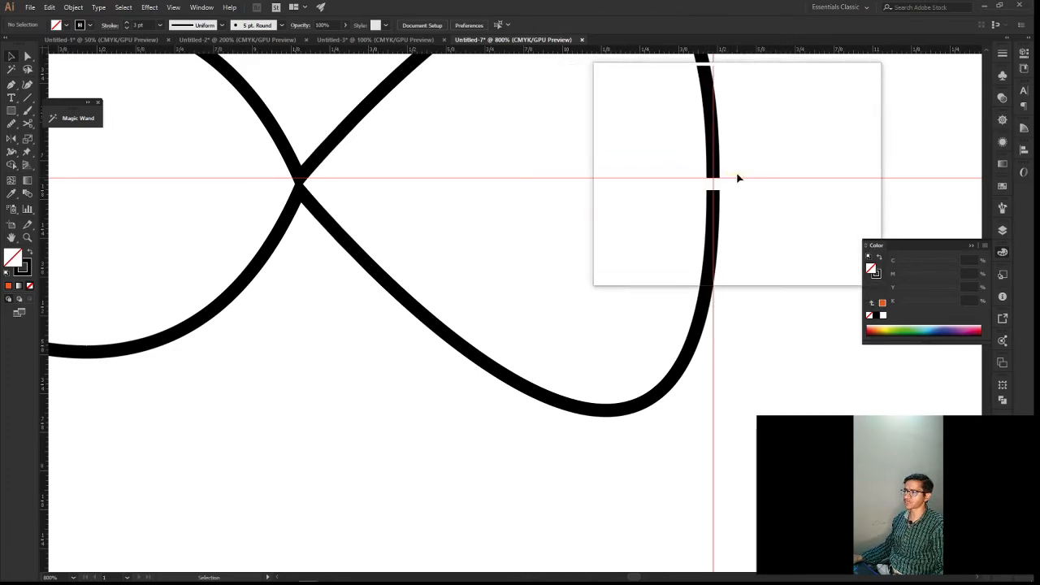
pyautogui.click(713, 178)
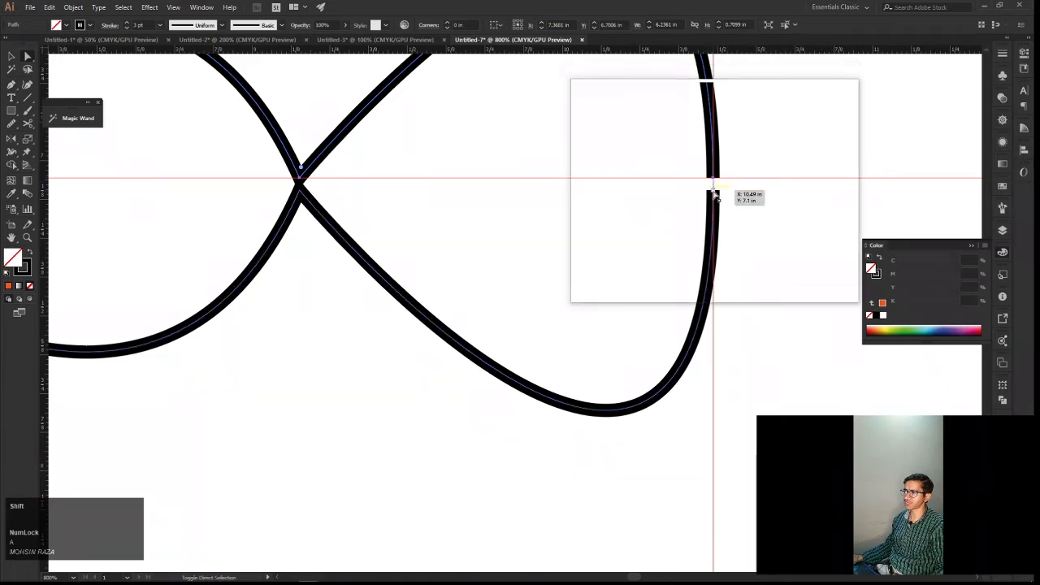
pyautogui.keyDown('shift'); pyautogui.click(714, 195); pyautogui.keyUp('shift')
pyautogui.keyDown('shift'); pyautogui.click(711, 199); pyautogui.keyUp('shift')
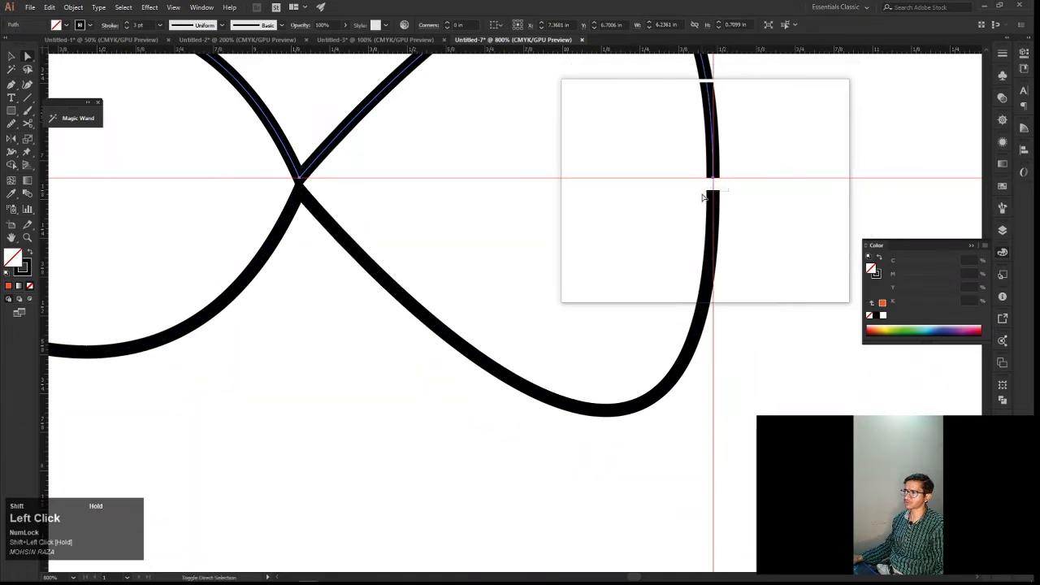
pyautogui.moveTo(719, 197); pyautogui.dragTo(731, 191)
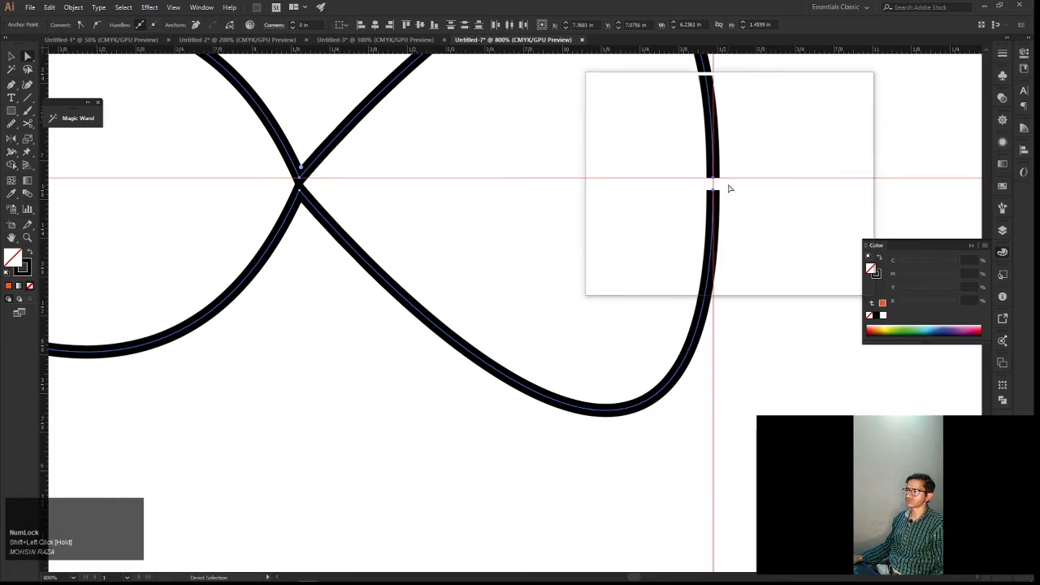
# Try averaging the two selected end anchors on both axes, then undo it
pyautogui.rightClick(729, 188)
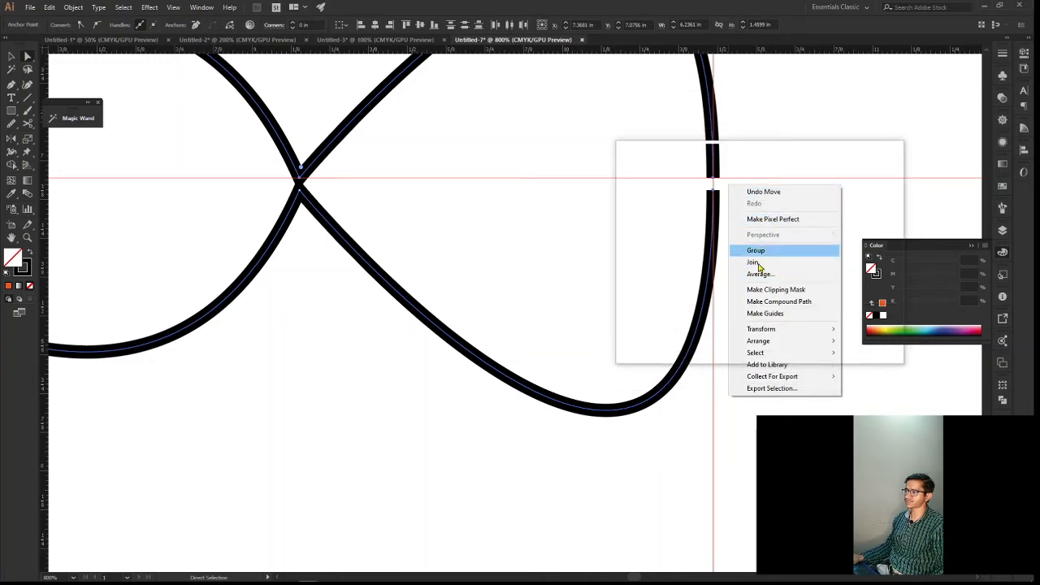
pyautogui.click(760, 276)
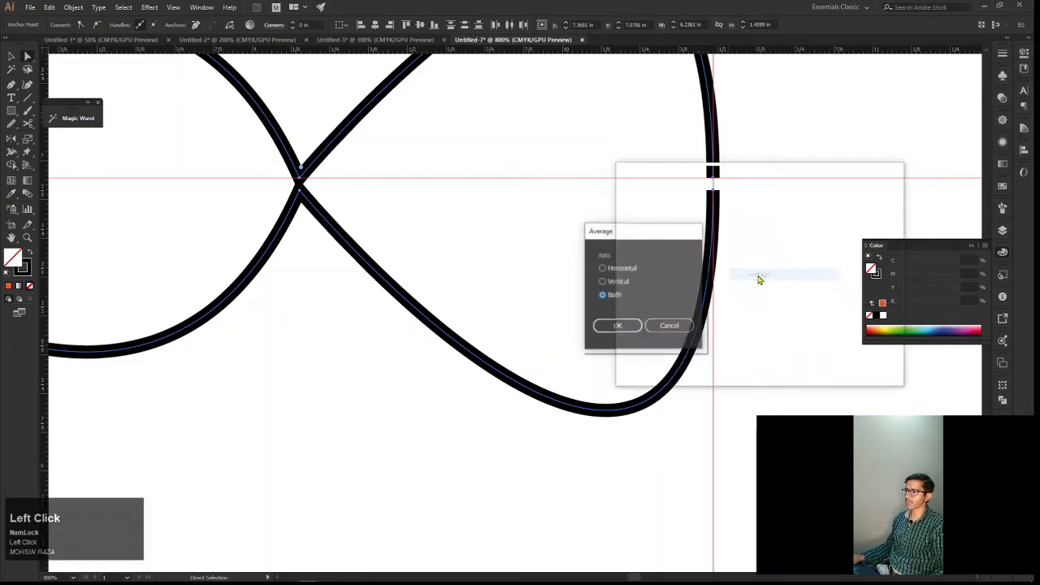
pyautogui.click(610, 282)
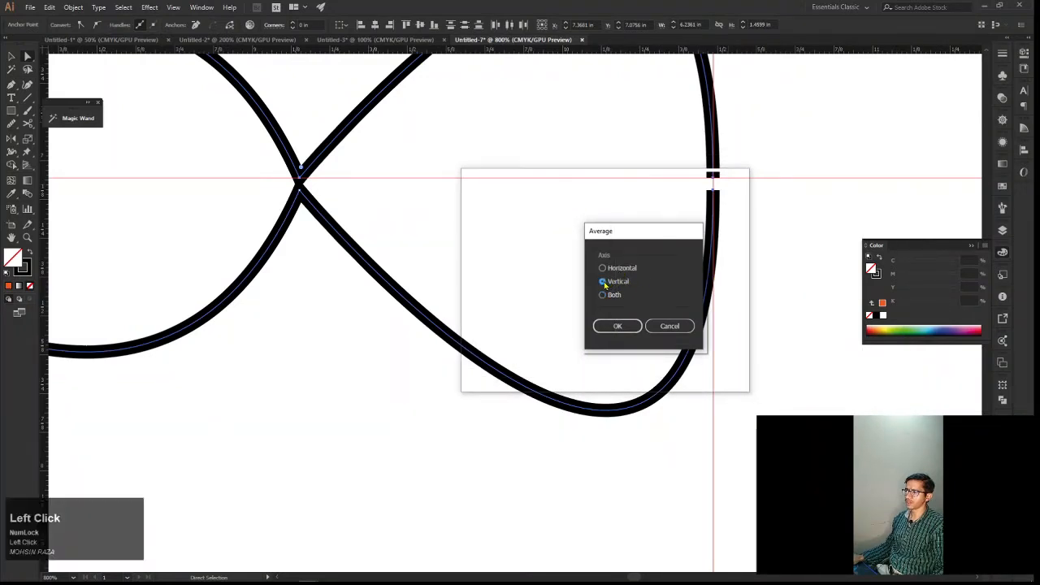
pyautogui.click(603, 297)
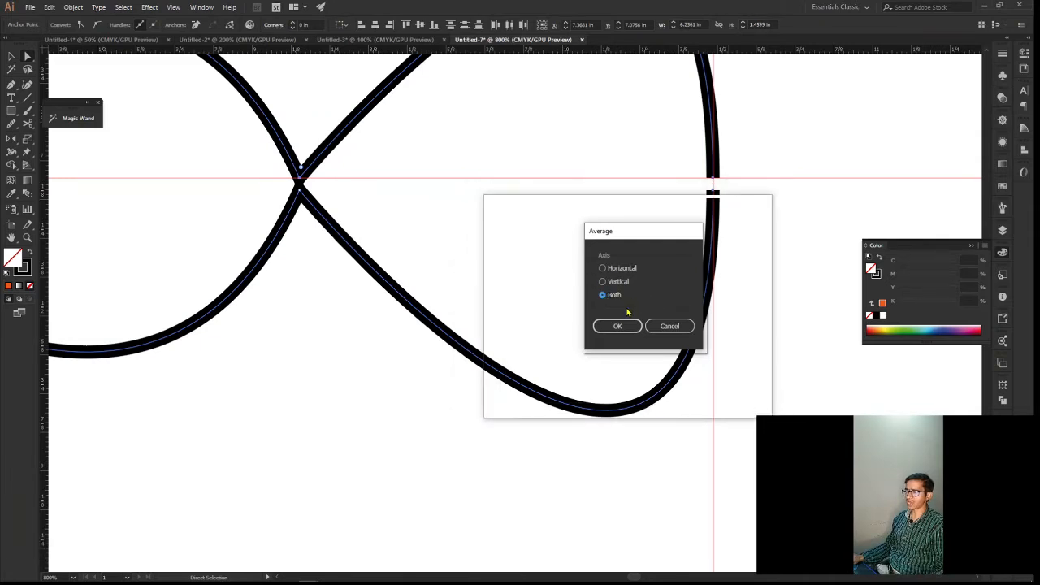
pyautogui.click(622, 325)
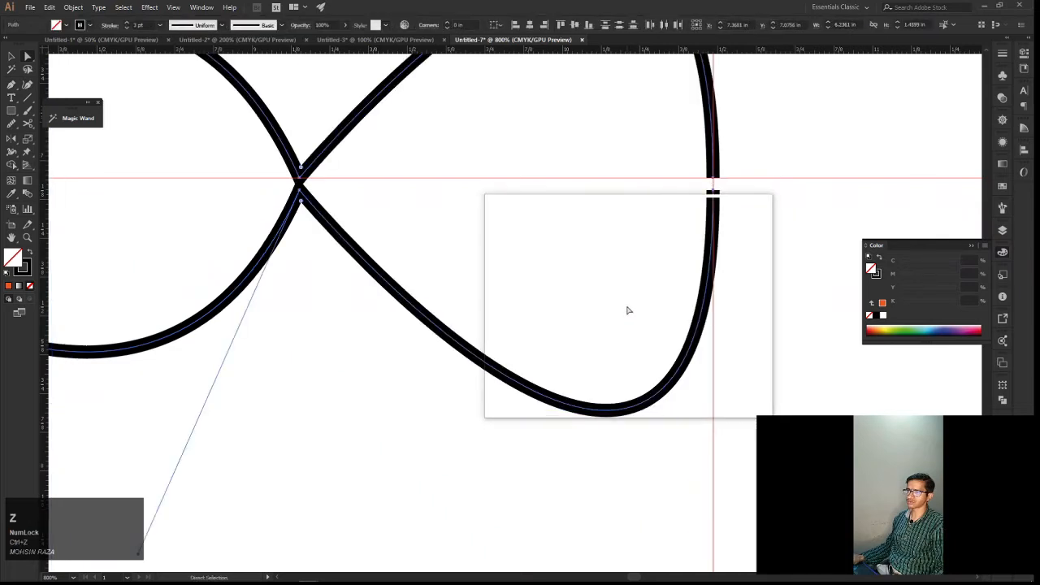
# Average the two end anchors using the Both axis option to bring them to the same point
pyautogui.rightClick(699, 213)
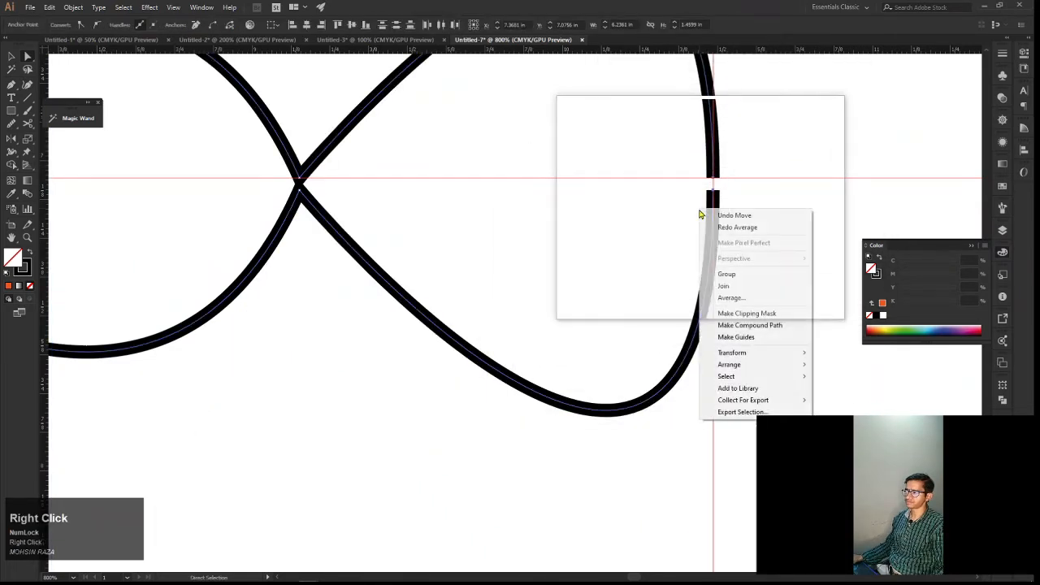
pyautogui.click(736, 299)
pyautogui.click(623, 325)
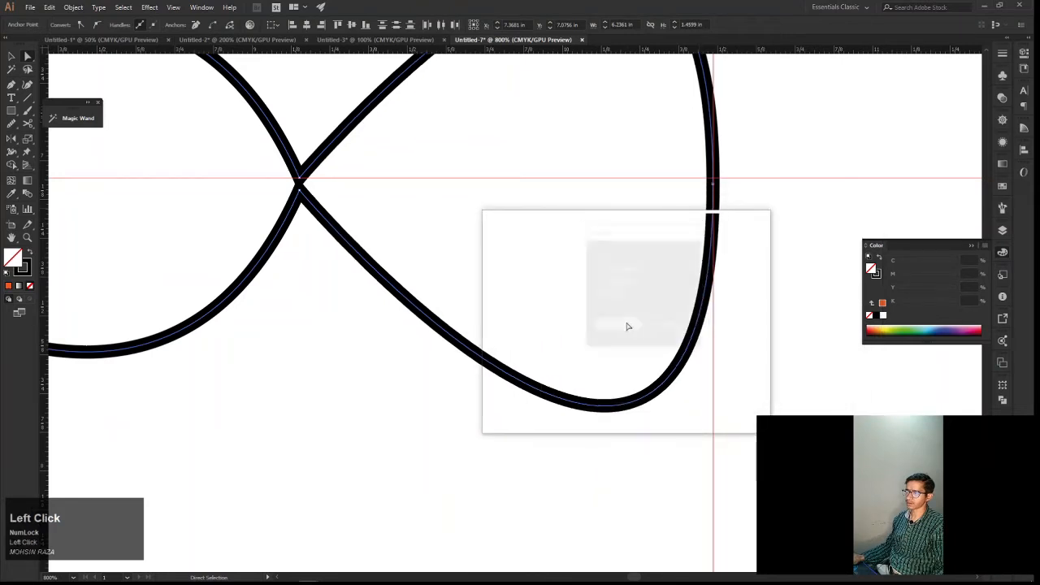
# Try moving the overlapping end anchors away from the vertical guide and undo the move
pyautogui.keyDown('alt'); pyautogui.scroll(2, 718, 220); pyautogui.keyUp('alt')
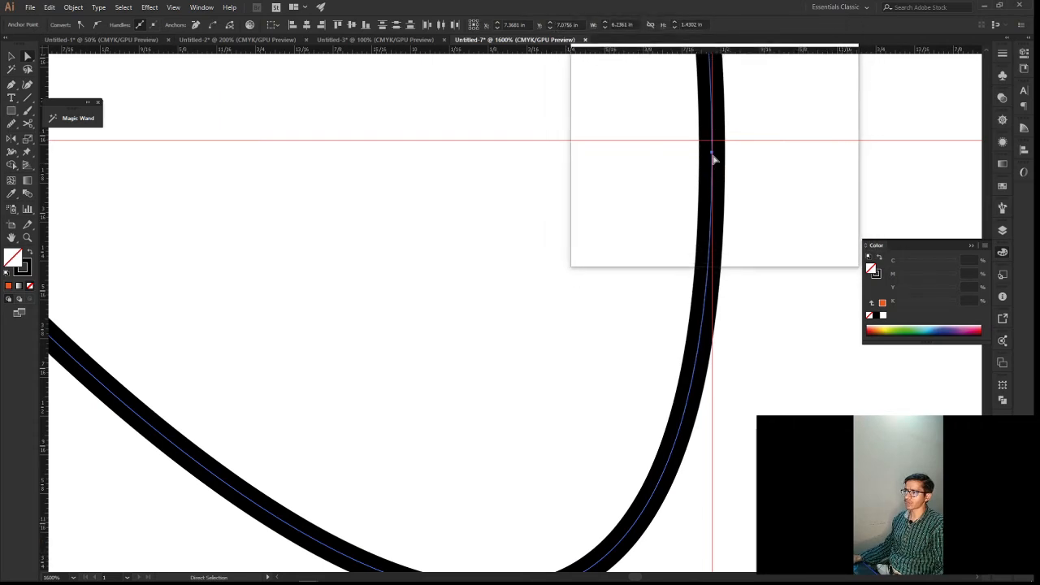
pyautogui.moveTo(713, 156); pyautogui.dragTo(708, 269)
pyautogui.hotkey('ctrl', 'z')
pyautogui.press('space')
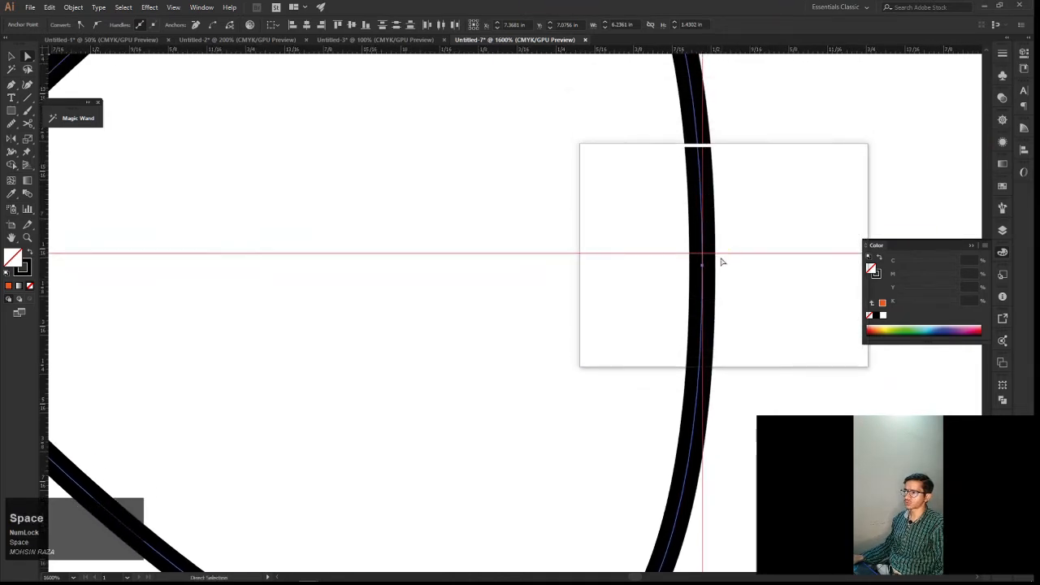
# Join the two overlapping end anchors to connect the original path with its reflected copy
pyautogui.keyDown('alt'); pyautogui.scroll(3, 712, 267); pyautogui.keyUp('alt')
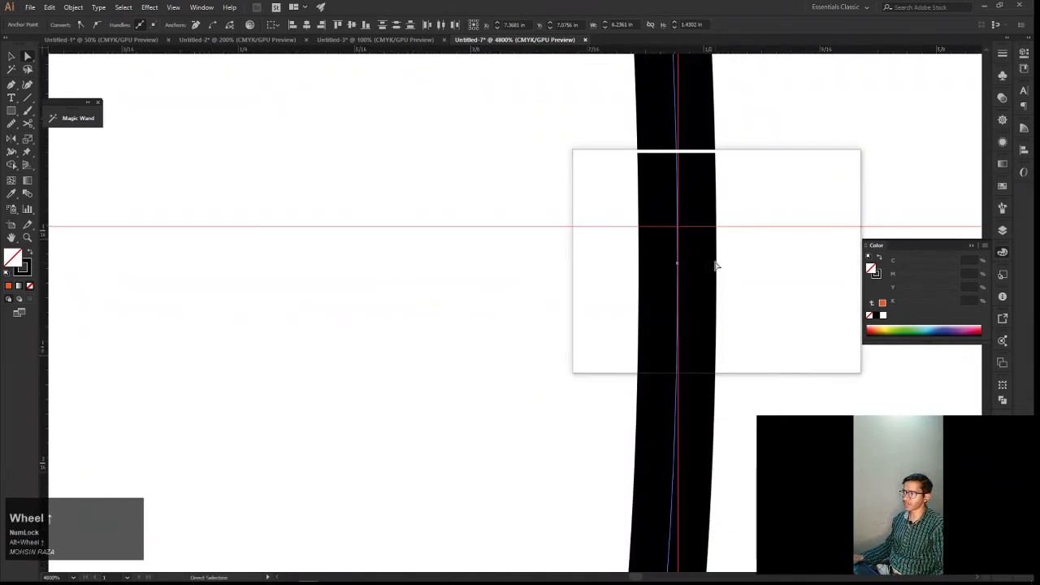
pyautogui.rightClick(710, 248)
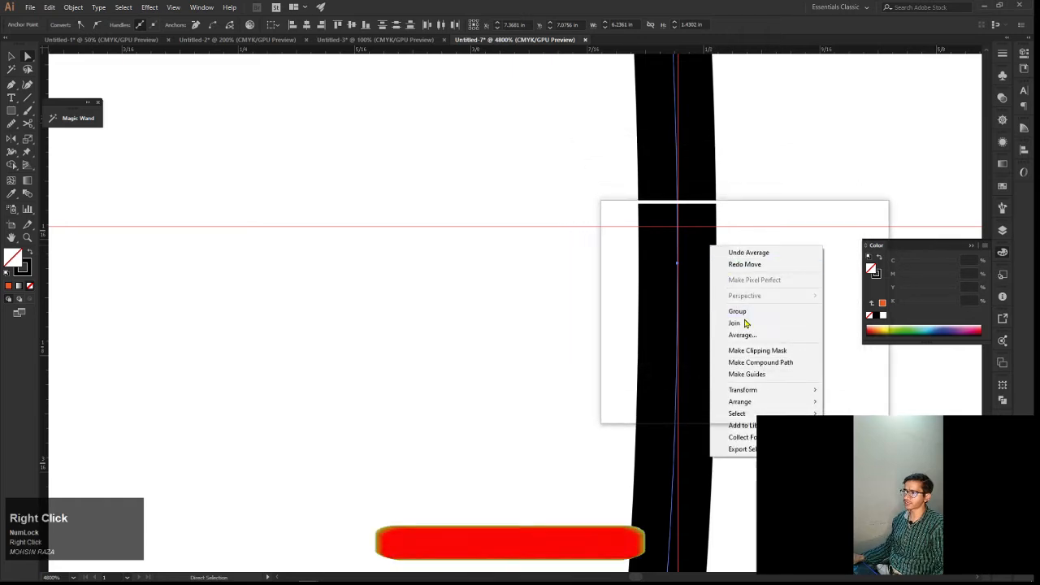
pyautogui.click(746, 326)
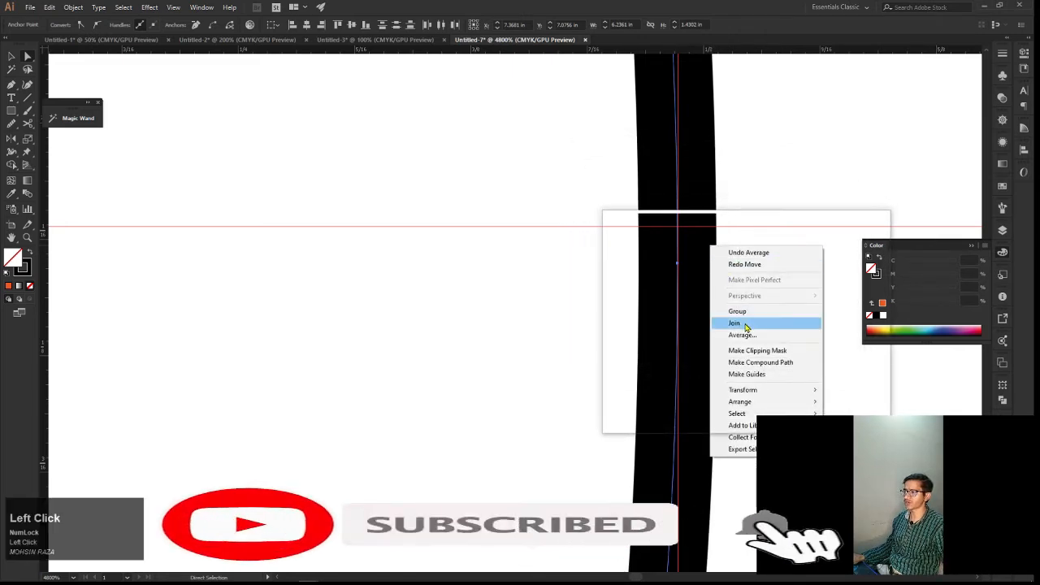
pyautogui.scroll(-3, 744, 325)
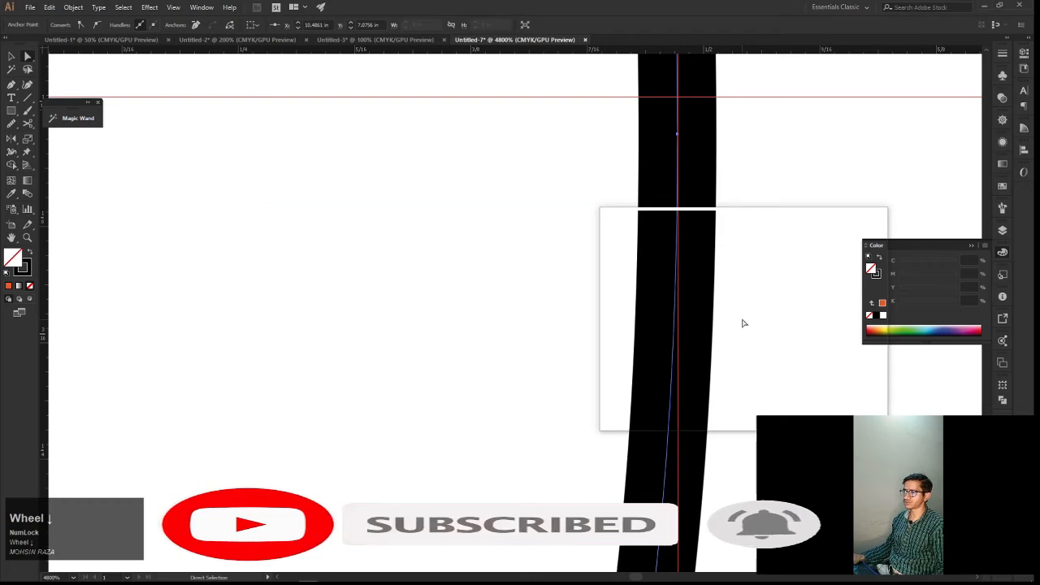
pyautogui.scroll(-7, 742, 322)
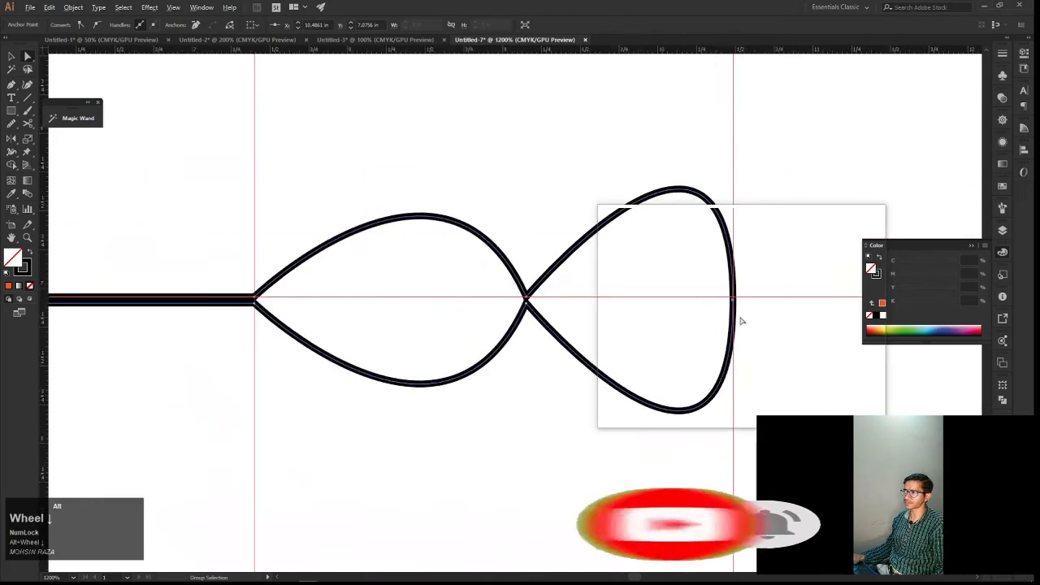
# Move the joined anchor about 0.05 in left of the vertical guide, to about X 10.43 in
pyautogui.scroll(5, 738, 312)
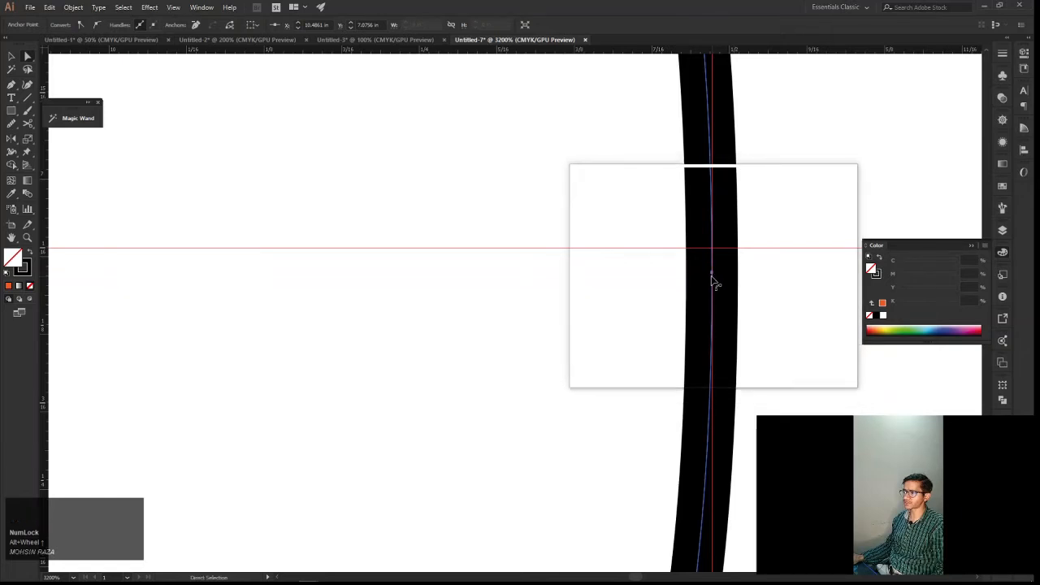
pyautogui.moveTo(713, 276)
pyautogui.mouseDown()
pyautogui.moveTo(758, 282)
pyautogui.moveTo(601, 276)
pyautogui.moveTo(756, 276)
pyautogui.moveTo(645, 273)
pyautogui.mouseUp()
pyautogui.scroll(-4, 647, 277)
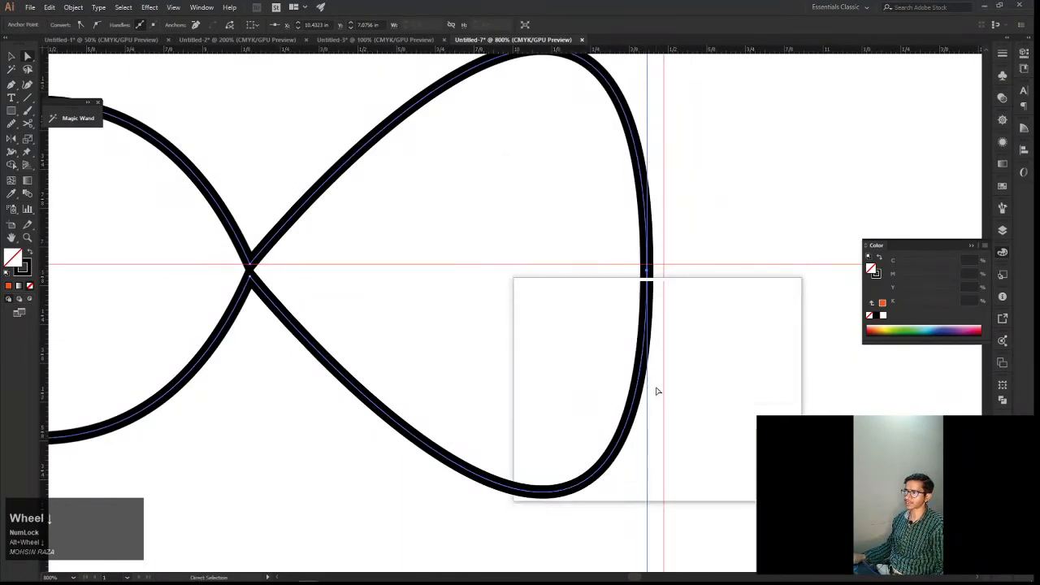
pyautogui.moveTo(668, 363); pyautogui.dragTo(727, 382)
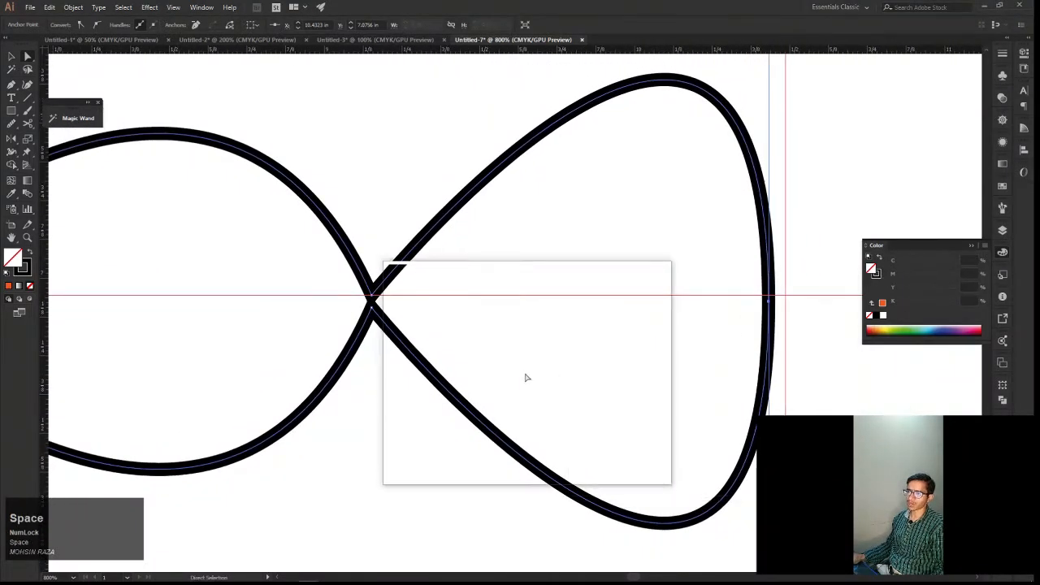
# Average the two anchors where the curves cross using the Both axis option to bring them to one point
pyautogui.scroll(1, 512, 370)
pyautogui.moveTo(463, 330); pyautogui.dragTo(554, 372)
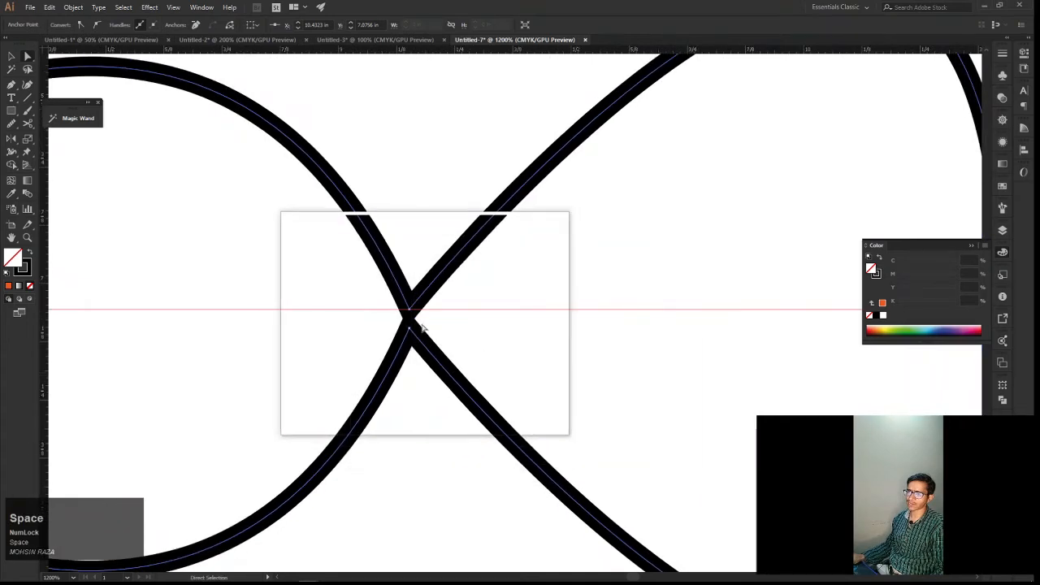
pyautogui.moveTo(391, 302); pyautogui.dragTo(448, 325)
pyautogui.rightClick(447, 325)
pyautogui.click(487, 422)
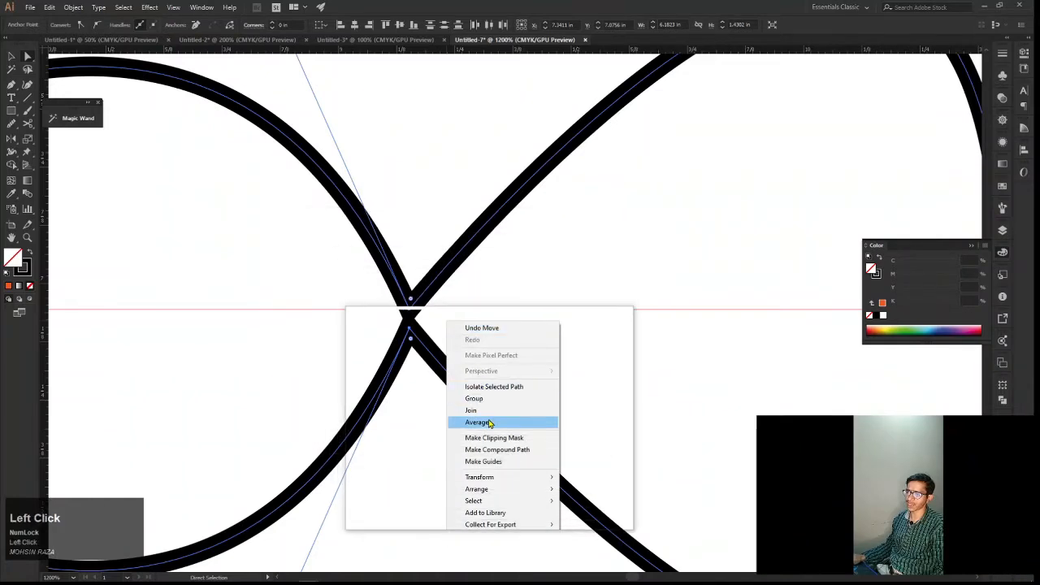
pyautogui.click(616, 326)
pyautogui.moveTo(609, 329); pyautogui.dragTo(404, 294)
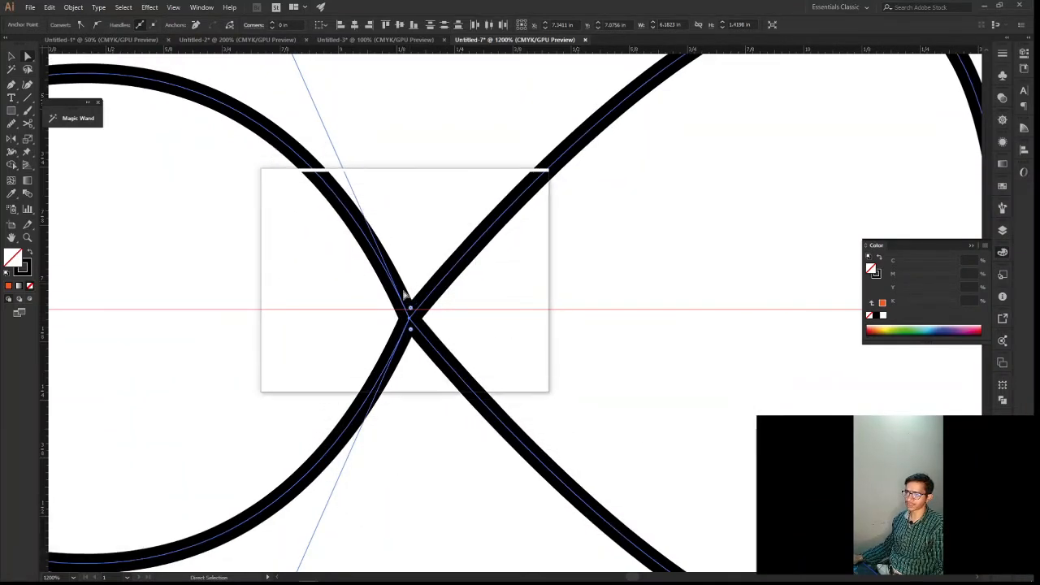
# Try to join the two overlapping anchors at the curve crossing and dismiss the warning
pyautogui.moveTo(408, 357); pyautogui.dragTo(410, 326)
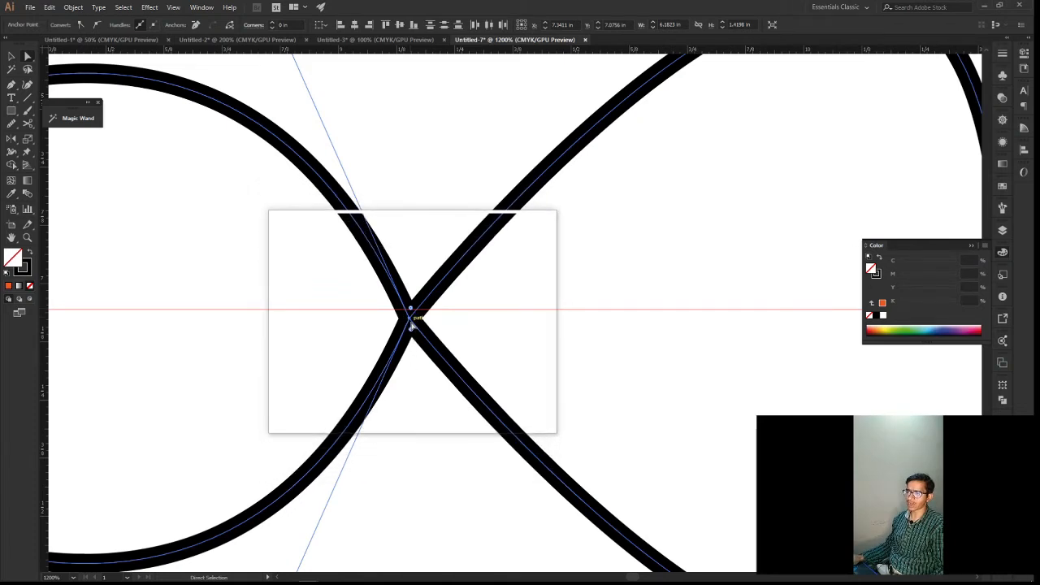
pyautogui.moveTo(420, 335); pyautogui.dragTo(416, 313)
pyautogui.rightClick(423, 317)
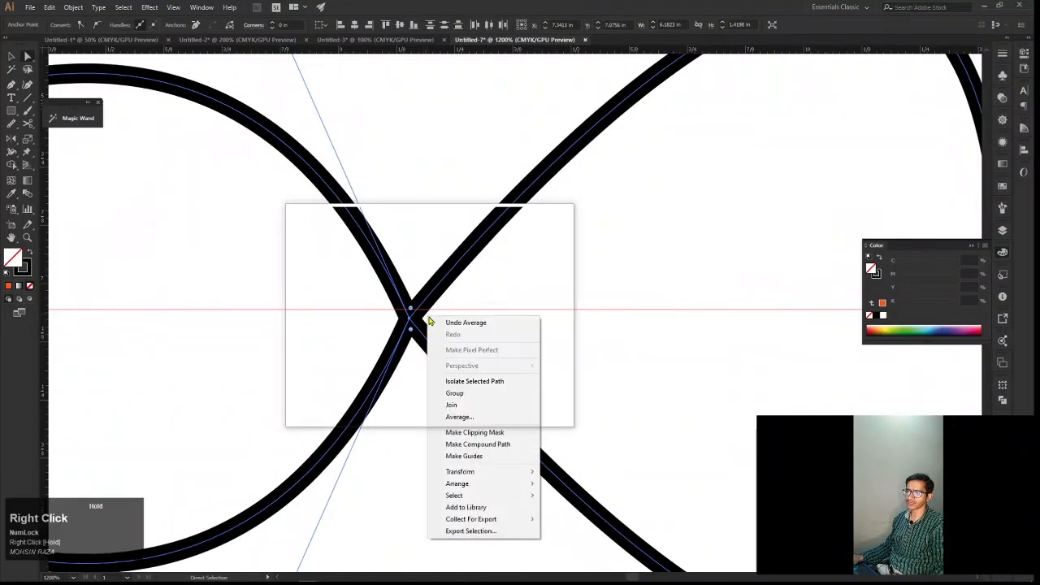
pyautogui.click(476, 412)
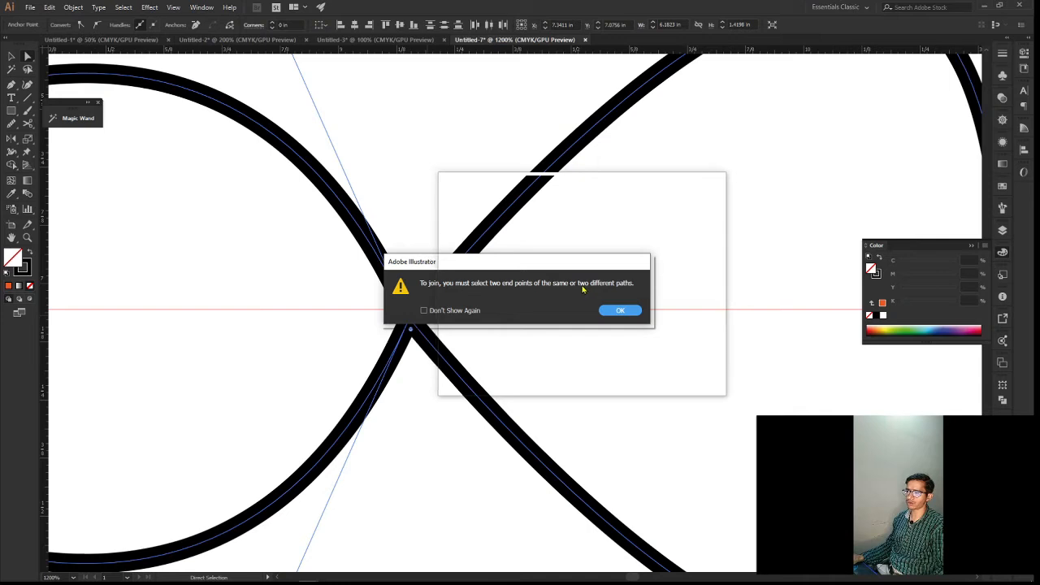
pyautogui.click(618, 310)
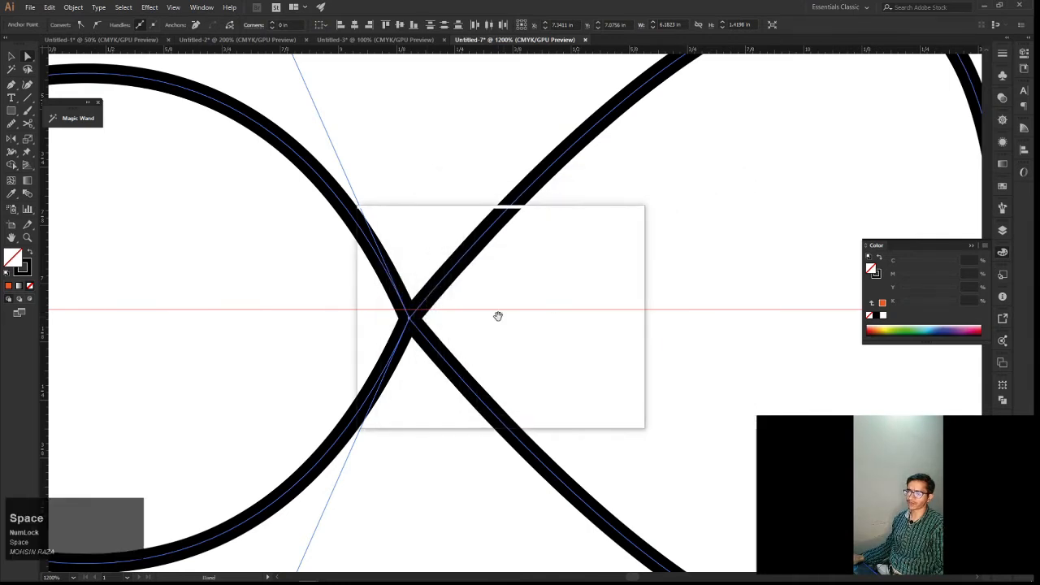
# Retry joining the anchors at the crossing and turn on Don't Show Again for the join warning
pyautogui.moveTo(496, 314); pyautogui.dragTo(498, 341)
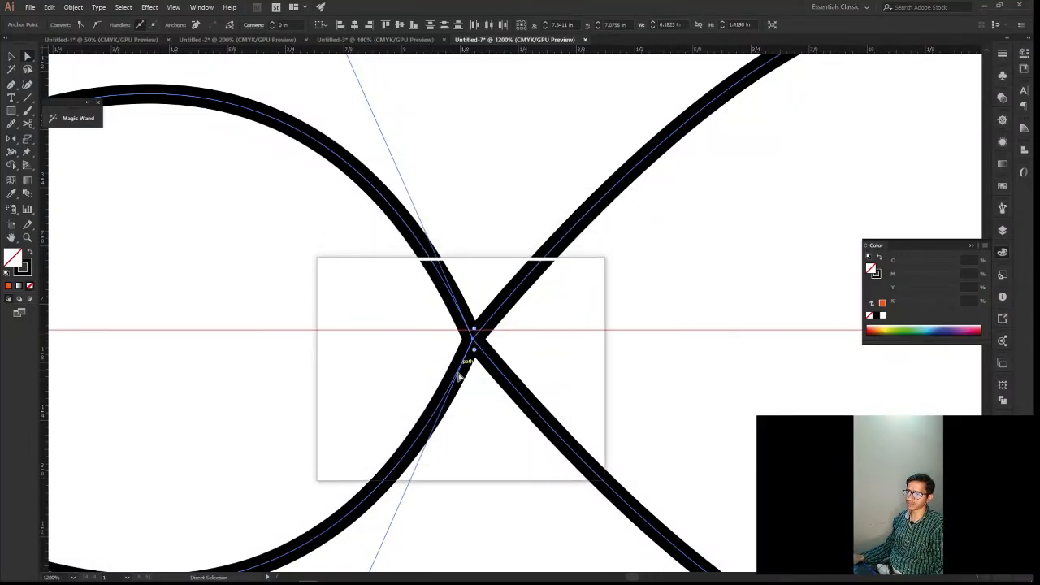
pyautogui.rightClick(491, 333)
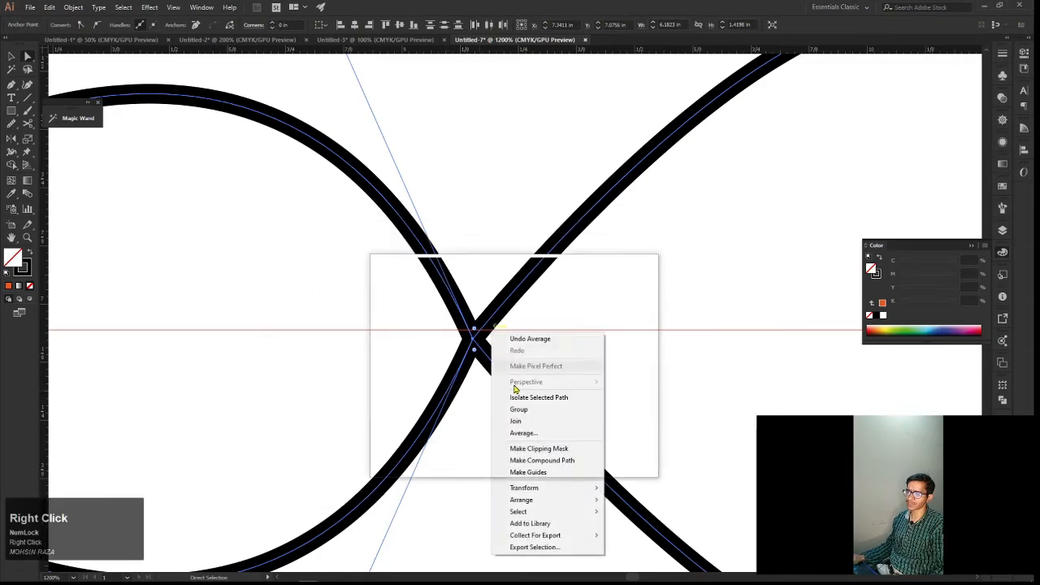
pyautogui.click(528, 420)
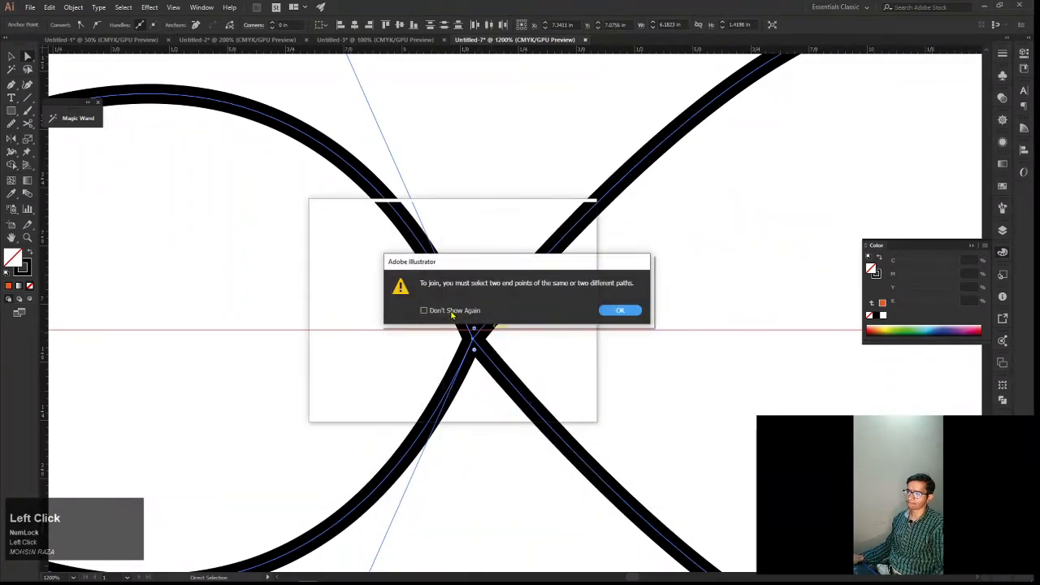
pyautogui.click(423, 310)
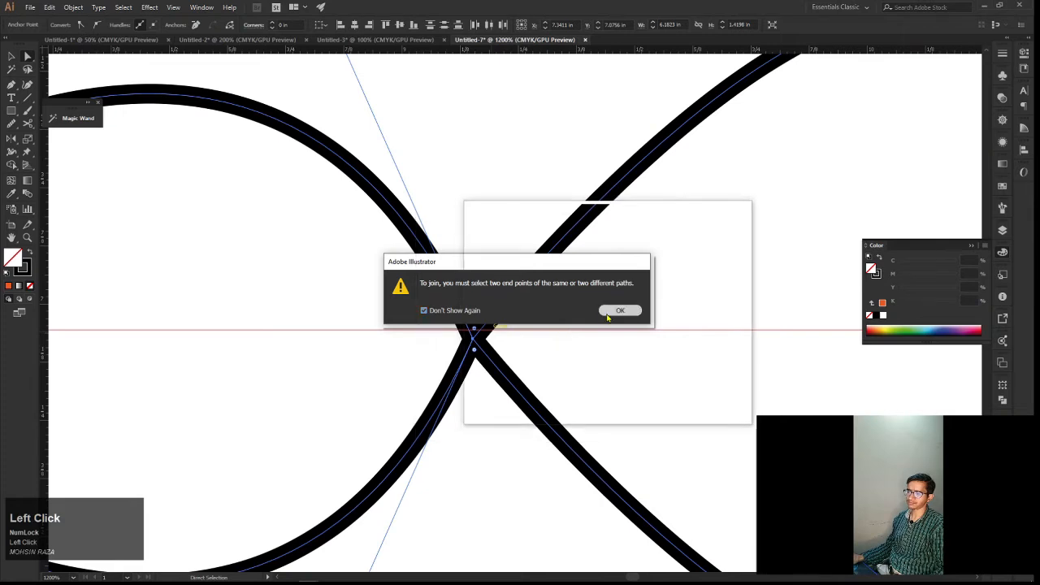
pyautogui.click(620, 310)
# Try to average the junction between the straight lines and the curves with only its lower anchor selected
pyautogui.scroll(-2, 560, 331)
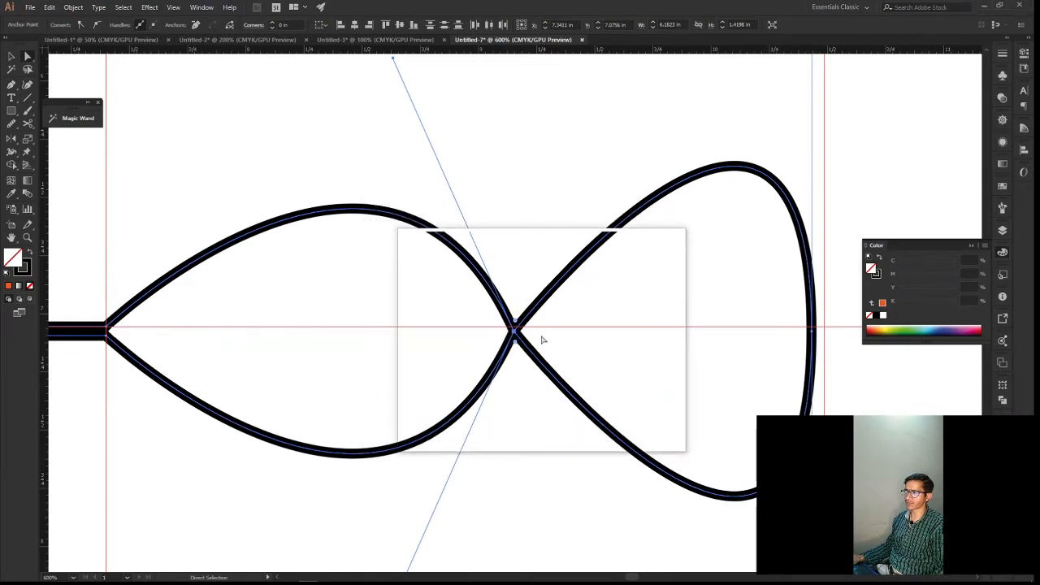
pyautogui.press('space')
pyautogui.moveTo(498, 322); pyautogui.dragTo(648, 347)
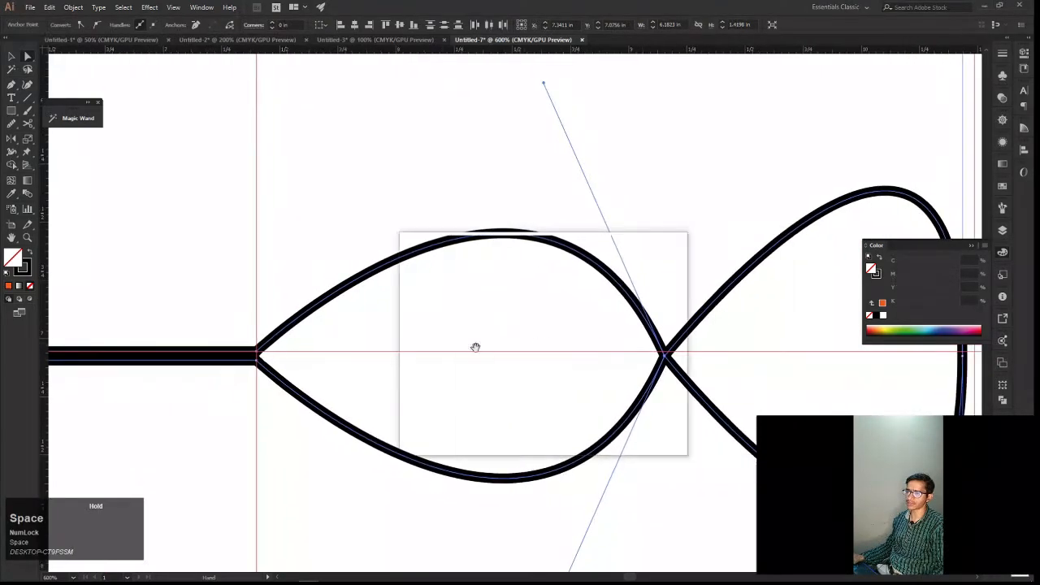
pyautogui.moveTo(457, 353); pyautogui.dragTo(562, 365)
pyautogui.moveTo(460, 365); pyautogui.dragTo(495, 367)
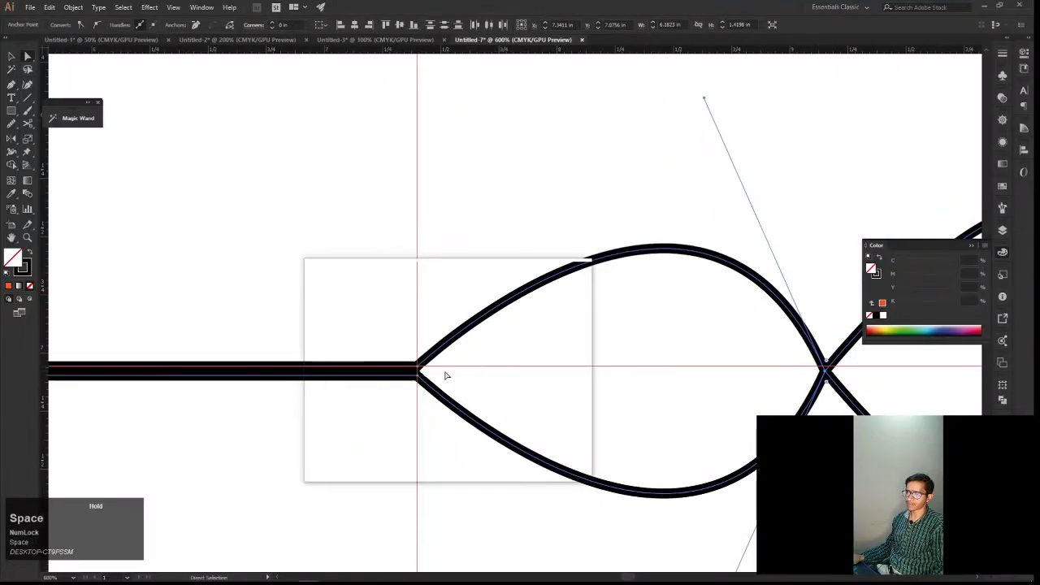
pyautogui.scroll(2, 445, 374)
pyautogui.click(406, 397)
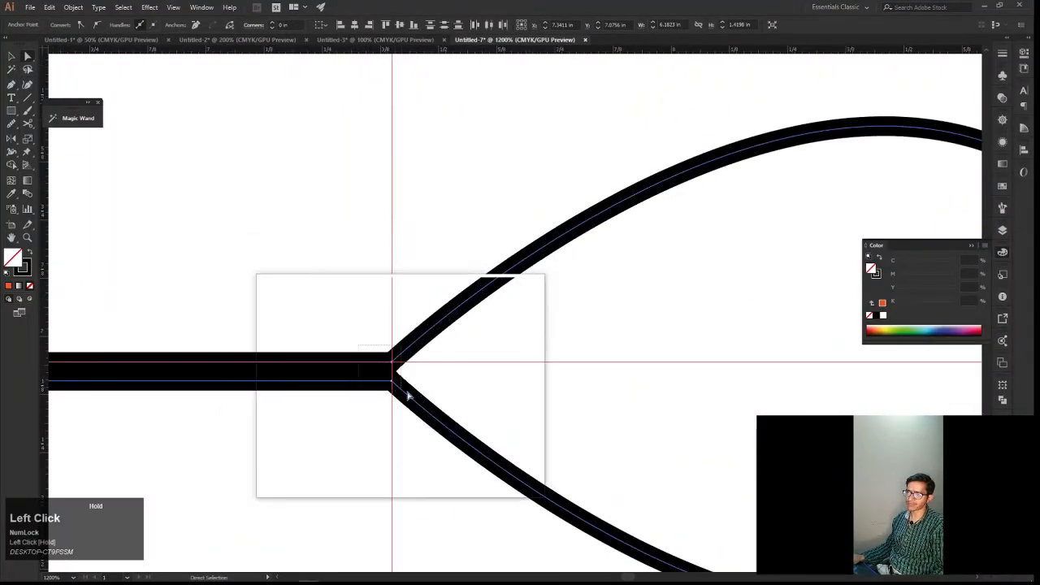
pyautogui.click(414, 410)
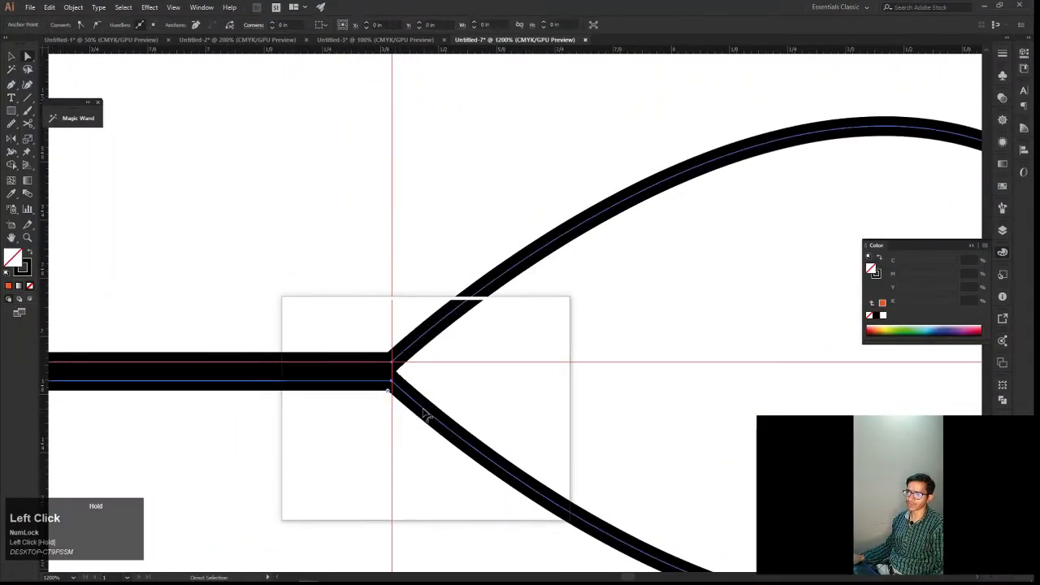
pyautogui.rightClick(449, 399)
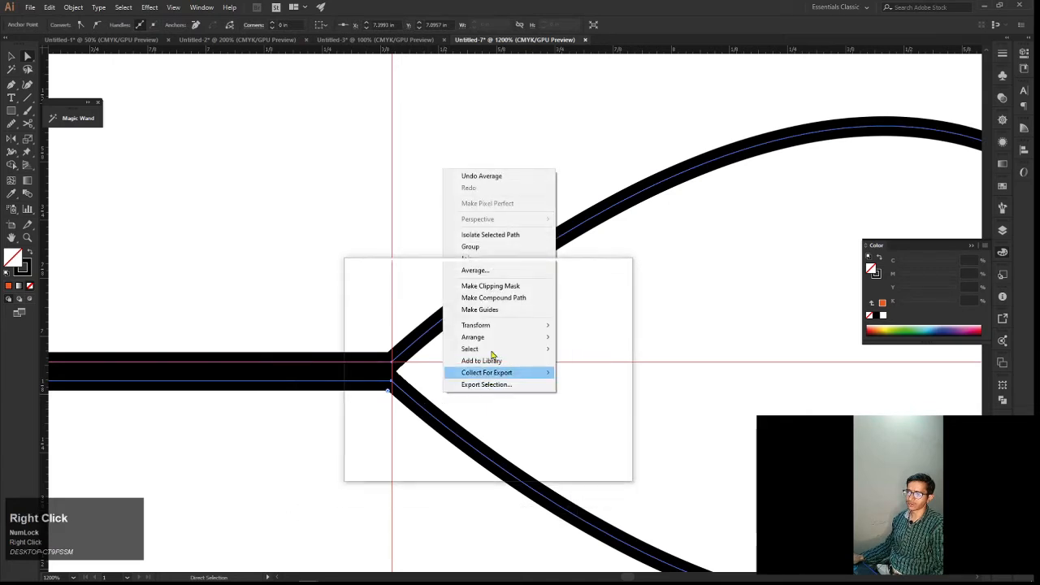
pyautogui.click(499, 273)
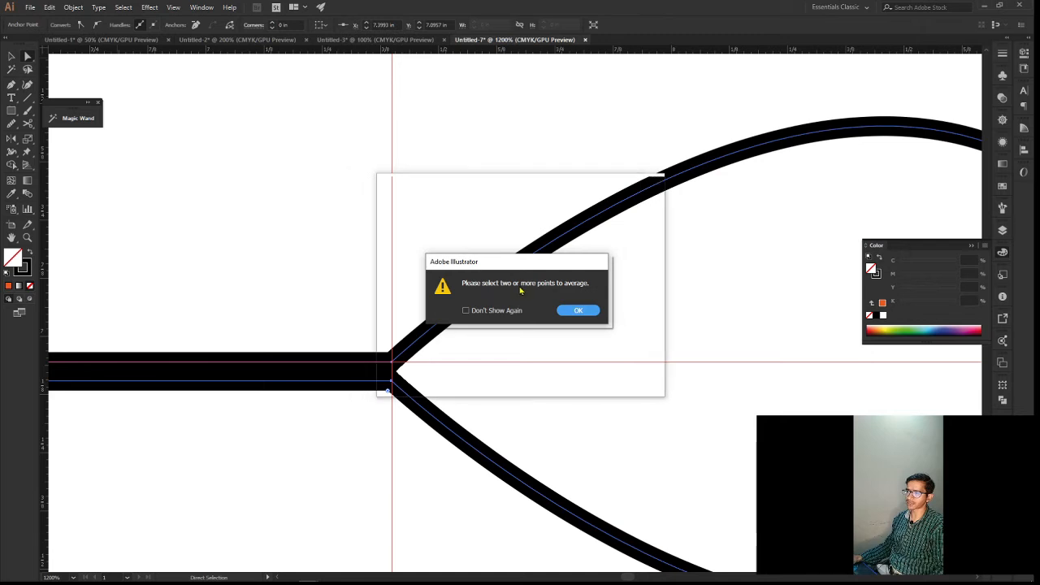
pyautogui.click(573, 309)
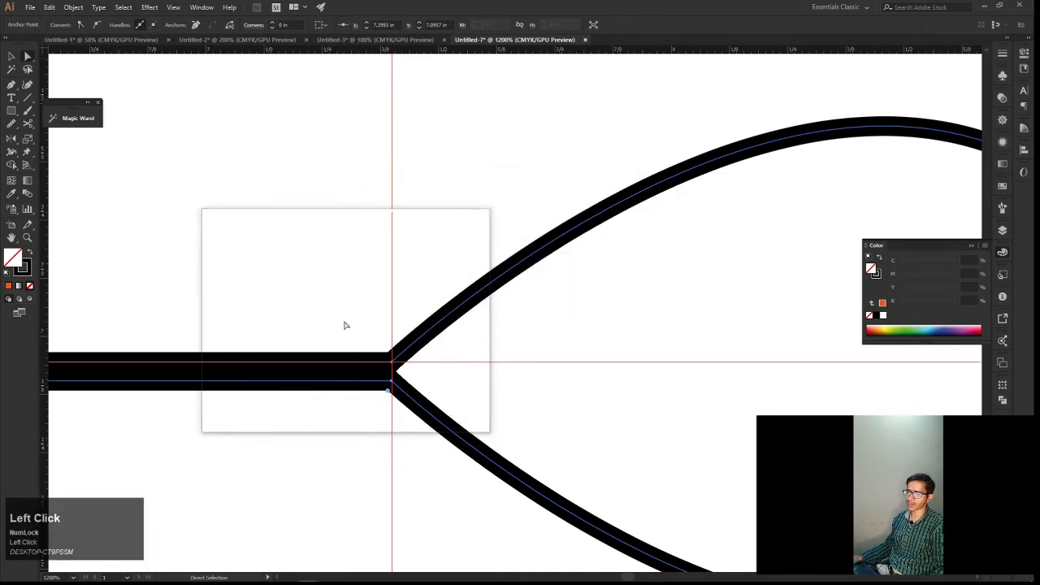
# Select both anchors where the straight lines meet the curves and average them with the Both axis option
pyautogui.moveTo(344, 320); pyautogui.dragTo(437, 417)
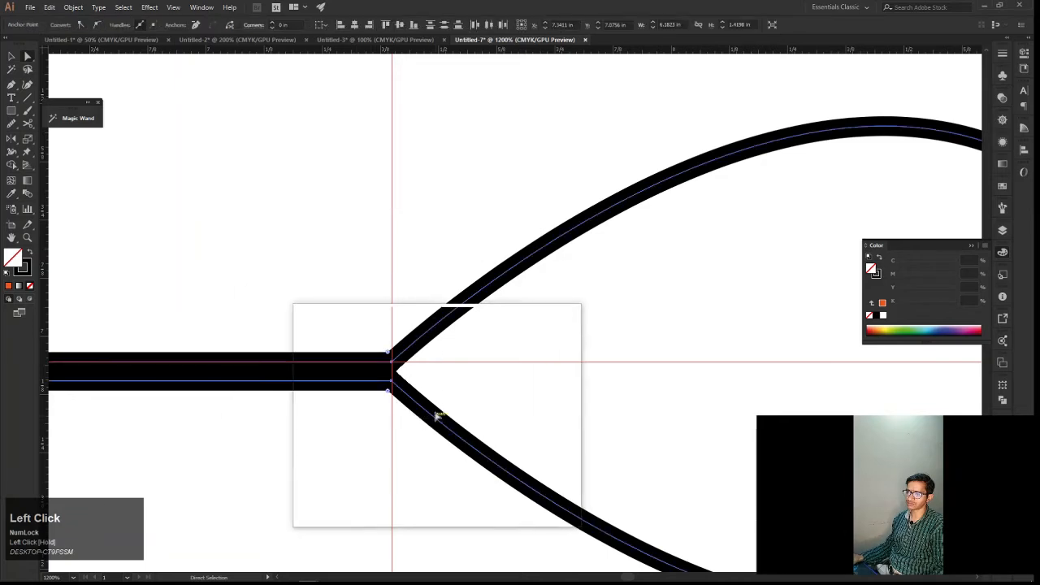
pyautogui.rightClick(451, 392)
pyautogui.click(481, 268)
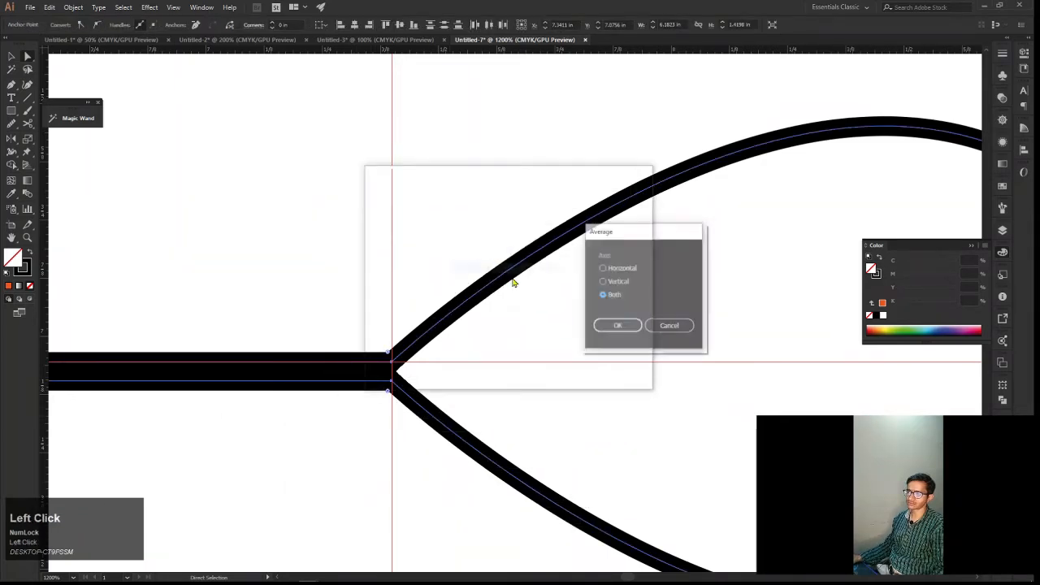
pyautogui.click(618, 324)
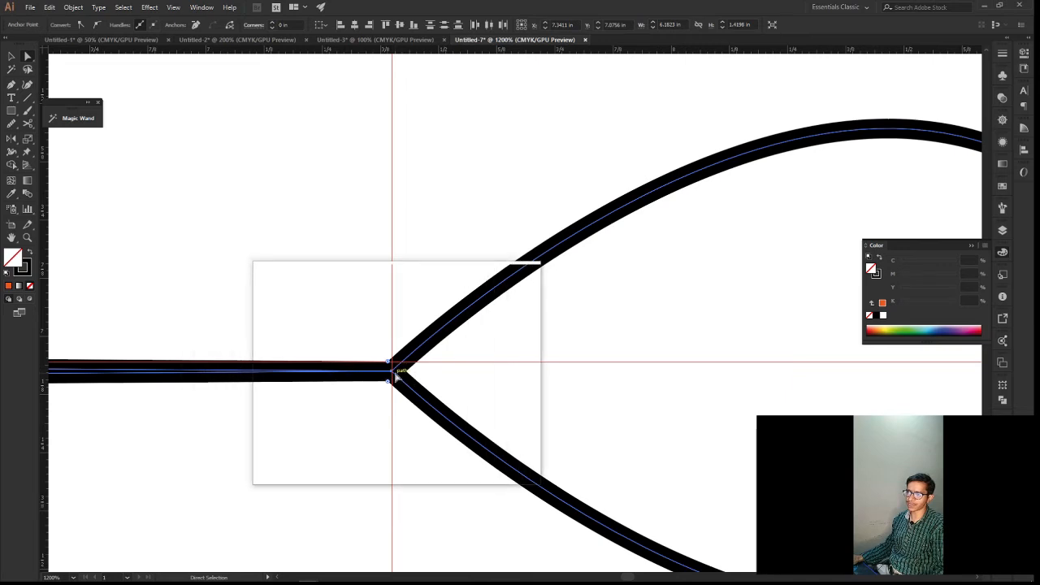
# Try to join the averaged anchors where the straight lines meet the curves and inspect the junction up close
pyautogui.rightClick(395, 374)
pyautogui.click(453, 247)
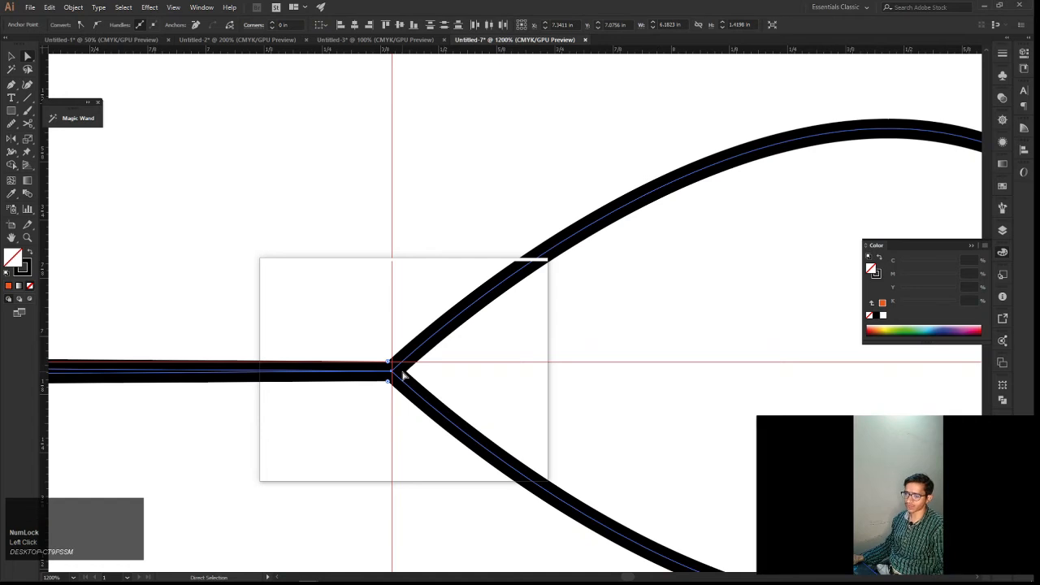
pyautogui.scroll(3, 402, 374)
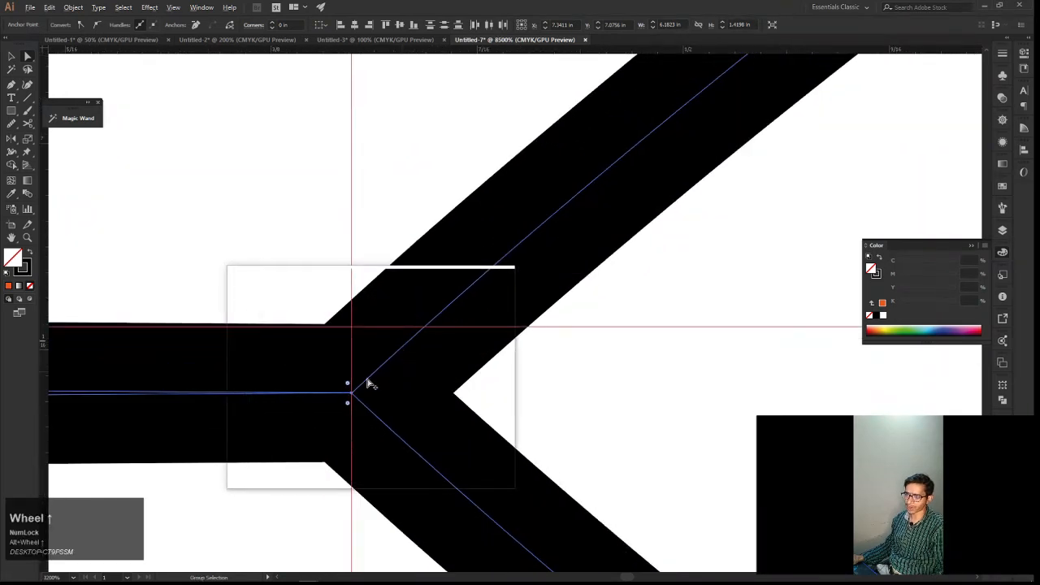
pyautogui.moveTo(353, 396); pyautogui.dragTo(521, 423)
# Spread the two open line ends apart, the upper to about X 4.29, Y 6.63 in and the lower to about X 4.25, Y 7.67 in
pyautogui.scroll(-4, 350, 391)
pyautogui.press('space')
pyautogui.moveTo(286, 417); pyautogui.dragTo(444, 434)
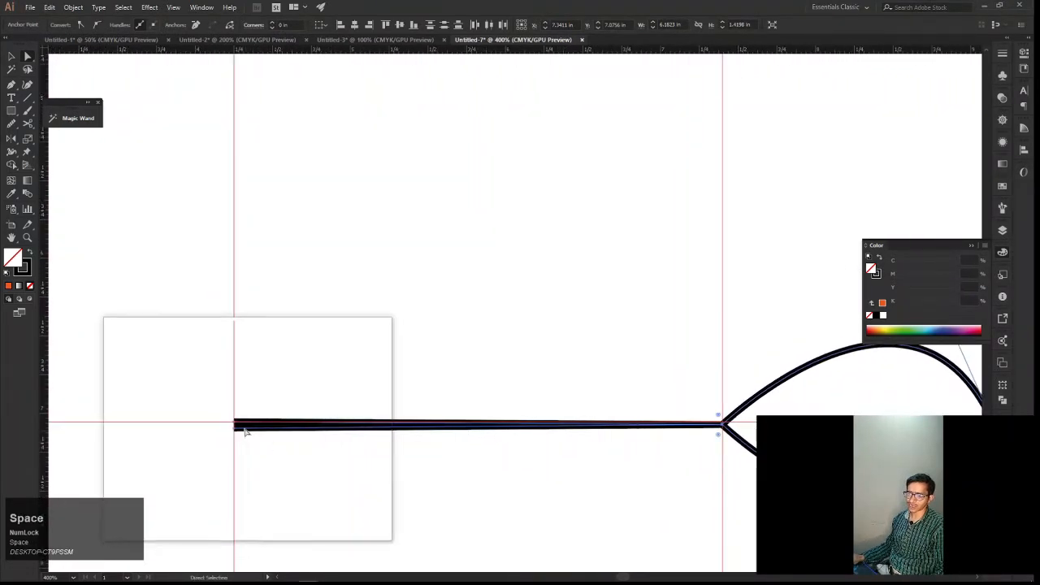
pyautogui.moveTo(236, 421); pyautogui.dragTo(240, 356)
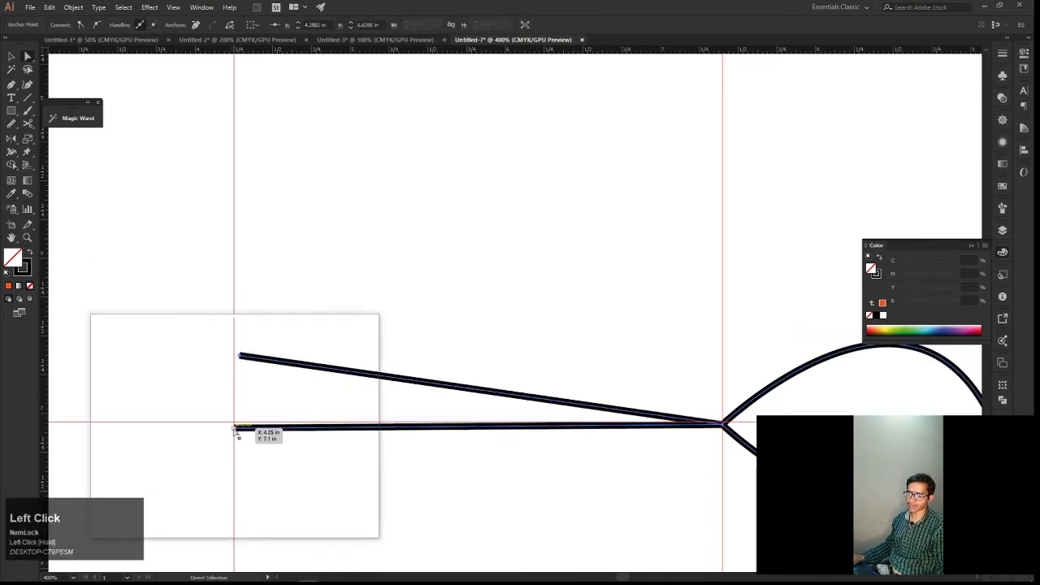
pyautogui.moveTo(235, 430); pyautogui.dragTo(233, 455)
pyautogui.moveTo(232, 519); pyautogui.dragTo(233, 515)
pyautogui.keyDown('alt'); pyautogui.scroll(-3, 325, 471); pyautogui.keyUp('alt')
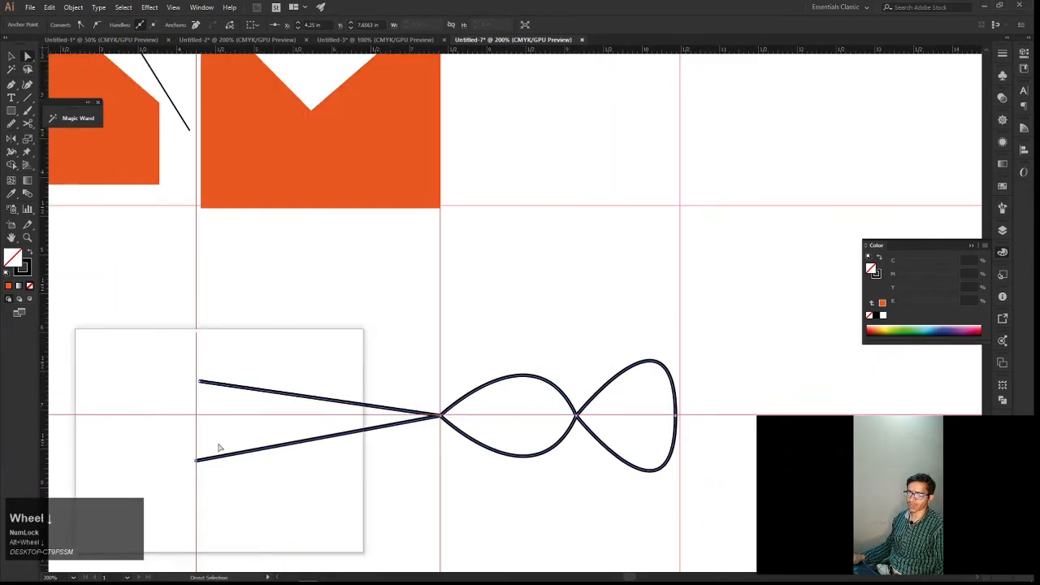
# Try to average the spread-out line ends with only the lower end anchor selected
pyautogui.rightClick(204, 415)
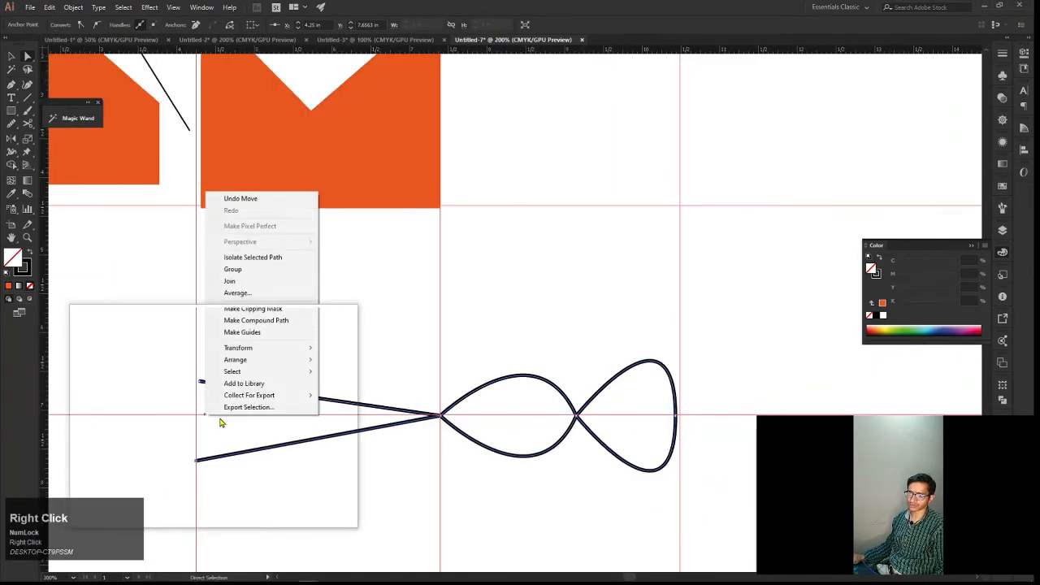
pyautogui.click(260, 298)
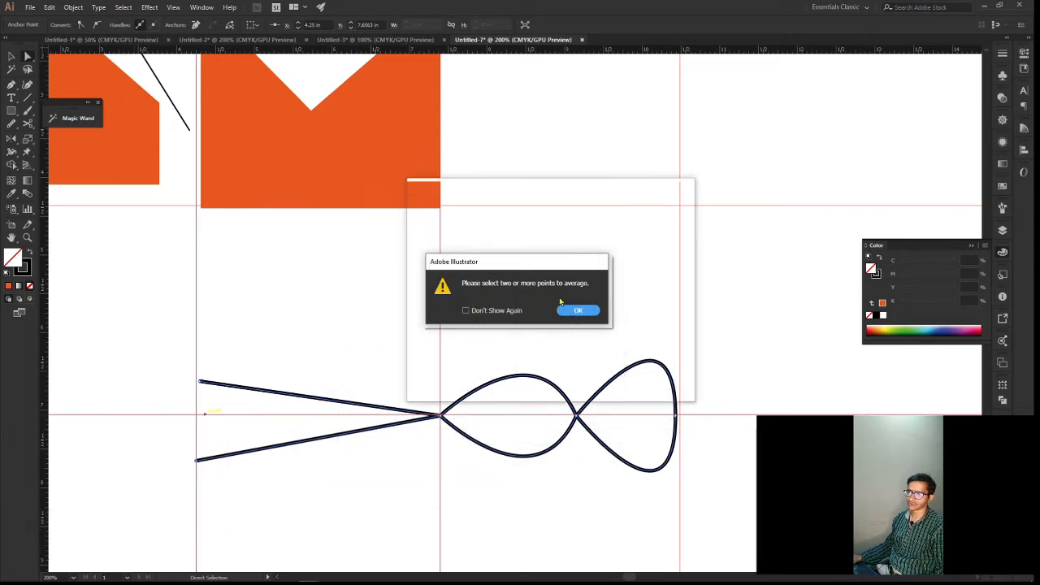
pyautogui.click(572, 310)
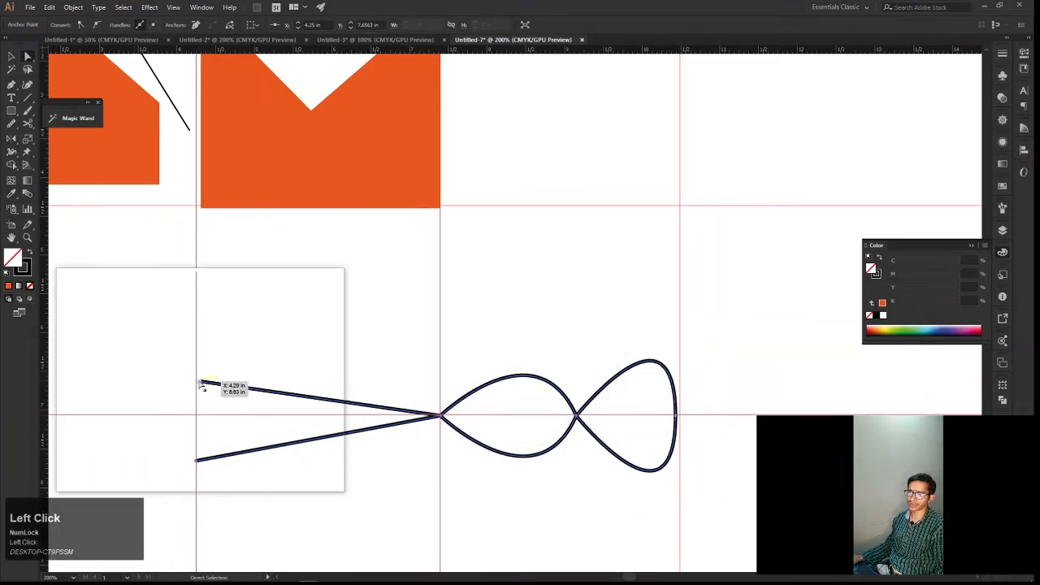
# Move the open line ends along the vertical guide to about Y 6.91 in and Y 7.06 in, and try averaging them
pyautogui.moveTo(200, 385); pyautogui.dragTo(199, 408)
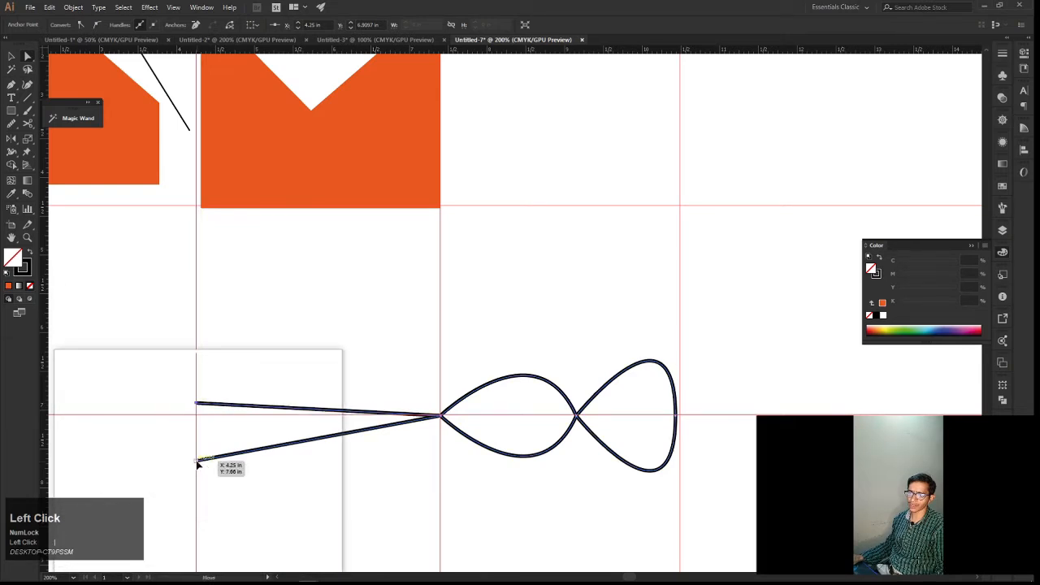
pyautogui.moveTo(198, 462); pyautogui.dragTo(197, 415)
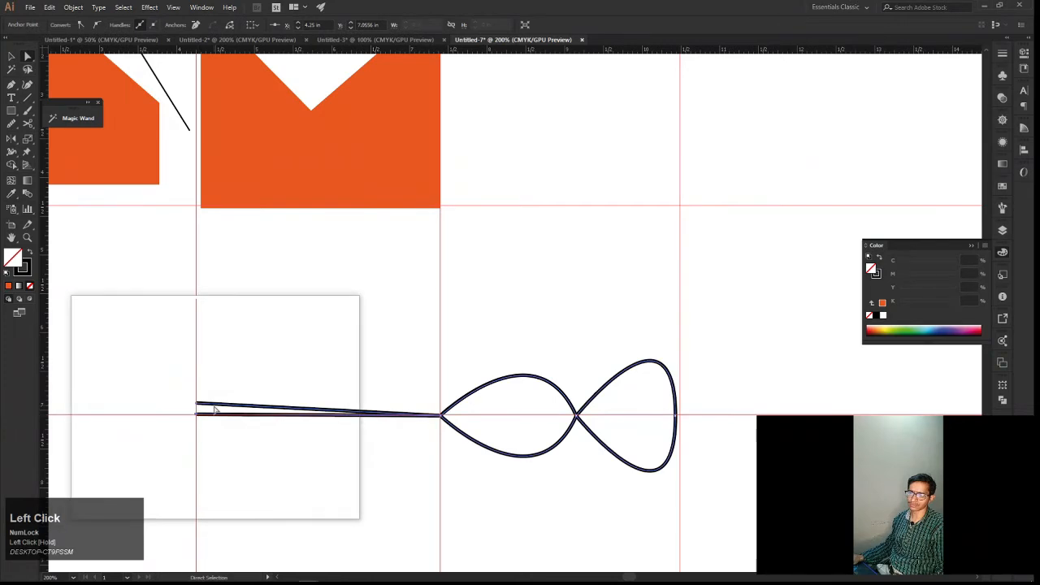
pyautogui.rightClick(220, 404)
pyautogui.click(269, 273)
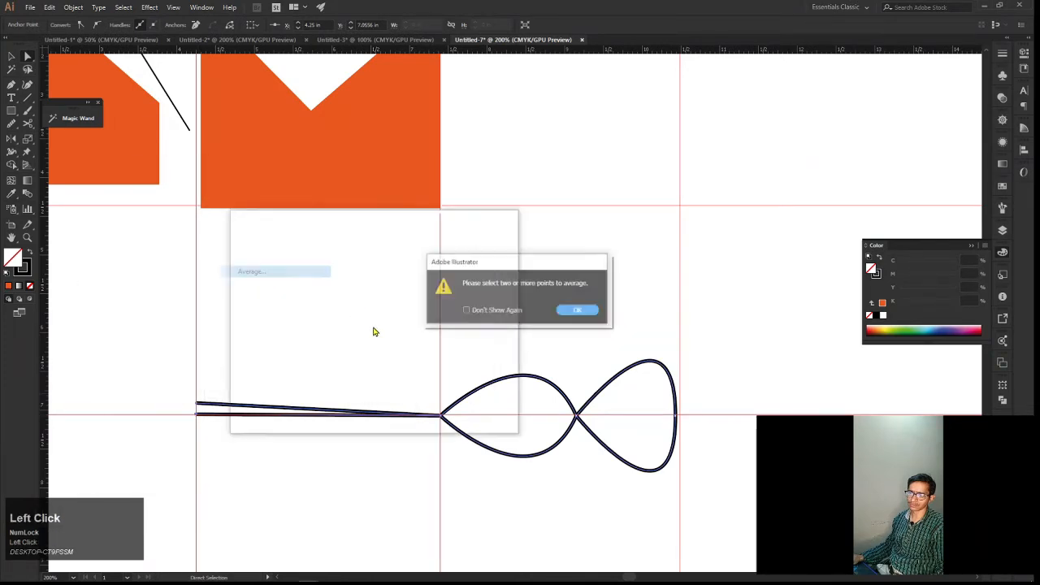
pyautogui.click(577, 309)
# Move the upper open line end down the vertical guide onto the lower end at X 4.25, Y 7.06 in
pyautogui.press('space')
pyautogui.moveTo(330, 381); pyautogui.dragTo(460, 396)
pyautogui.keyDown('alt'); pyautogui.scroll(2, 372, 429); pyautogui.keyUp('alt')
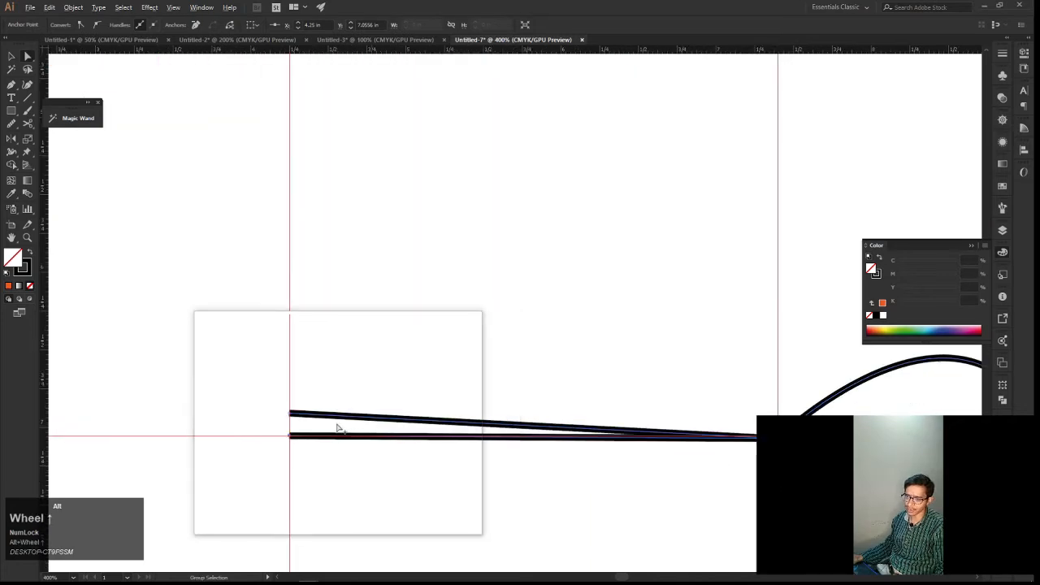
pyautogui.keyDown('alt'); pyautogui.scroll(1, 340, 429); pyautogui.keyUp('alt')
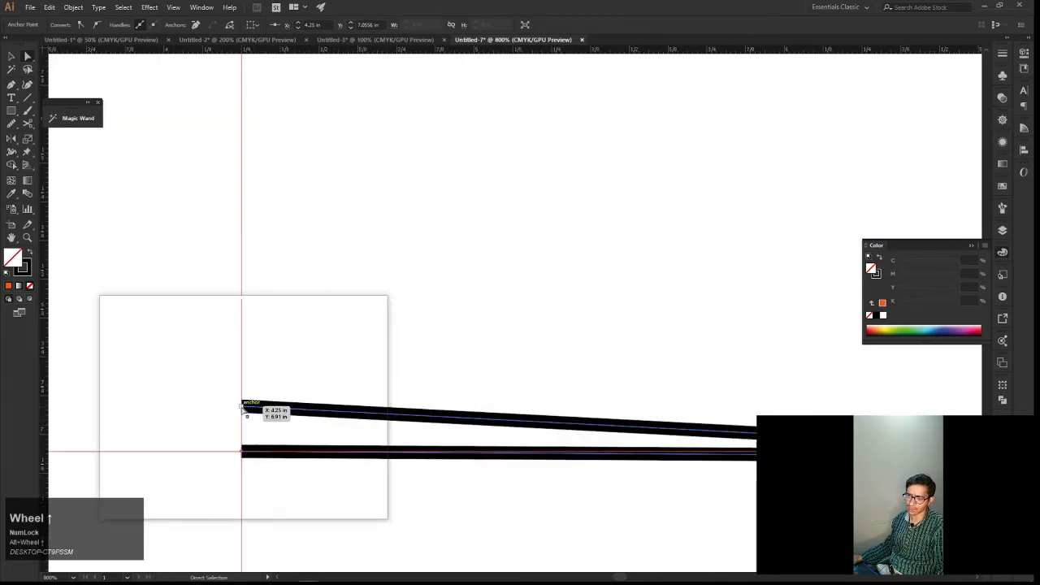
pyautogui.moveTo(242, 406); pyautogui.dragTo(243, 450)
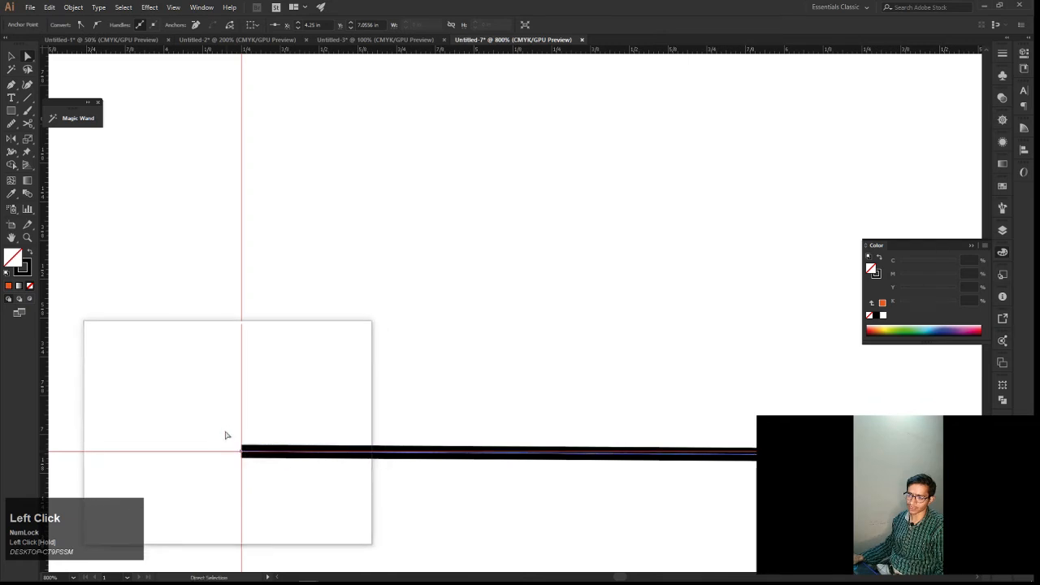
# Average the two coinciding line ends on both axes and join them
pyautogui.rightClick(285, 469)
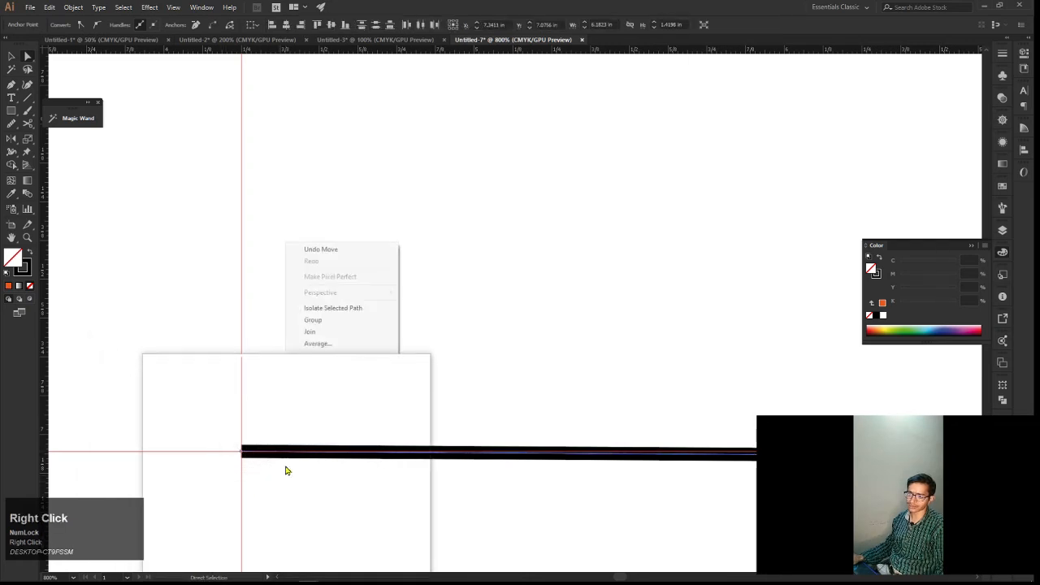
pyautogui.click(336, 345)
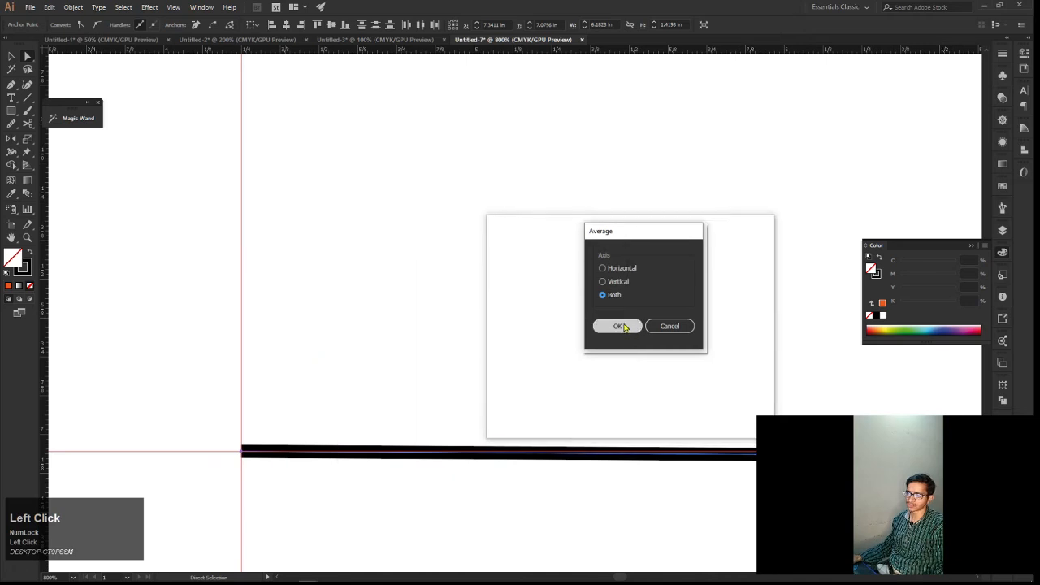
pyautogui.click(616, 326)
pyautogui.moveTo(435, 387); pyautogui.dragTo(341, 465)
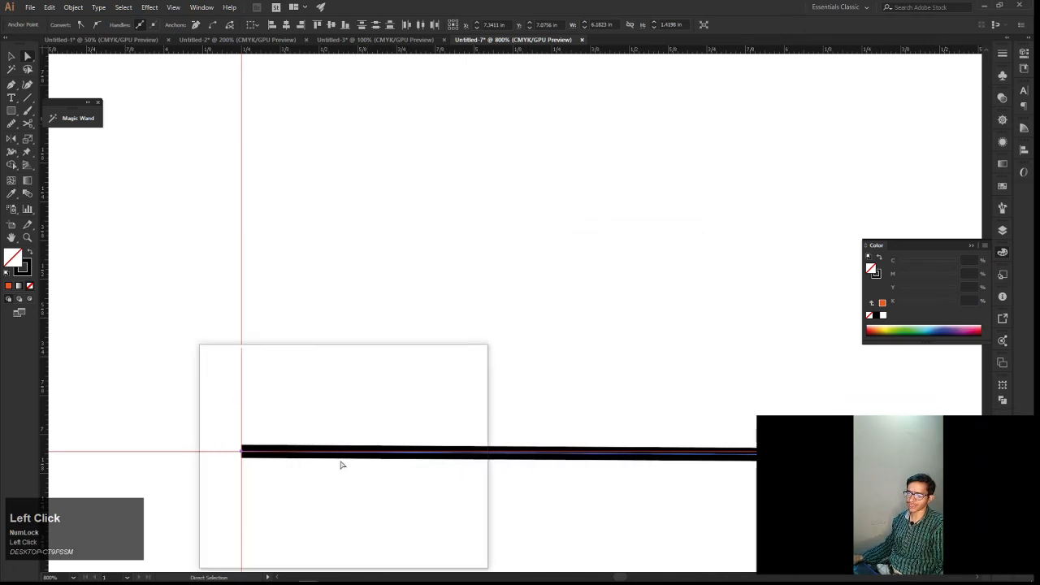
pyautogui.rightClick(339, 442)
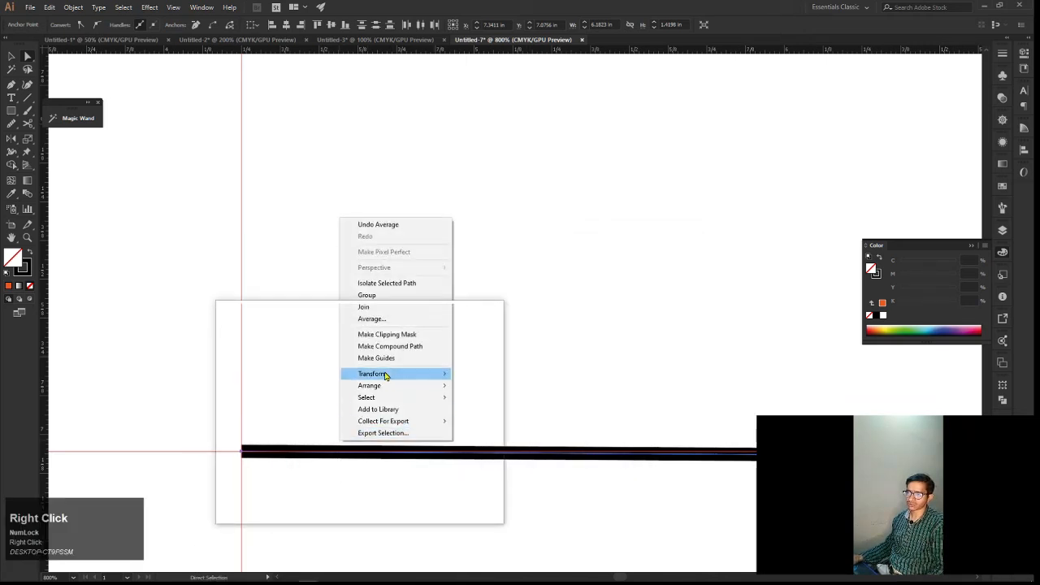
pyautogui.click(398, 312)
# Test the joined line end by moving it to about X 4.38, Y 7.59 in, and undo the move
pyautogui.scroll(-4, 357, 395)
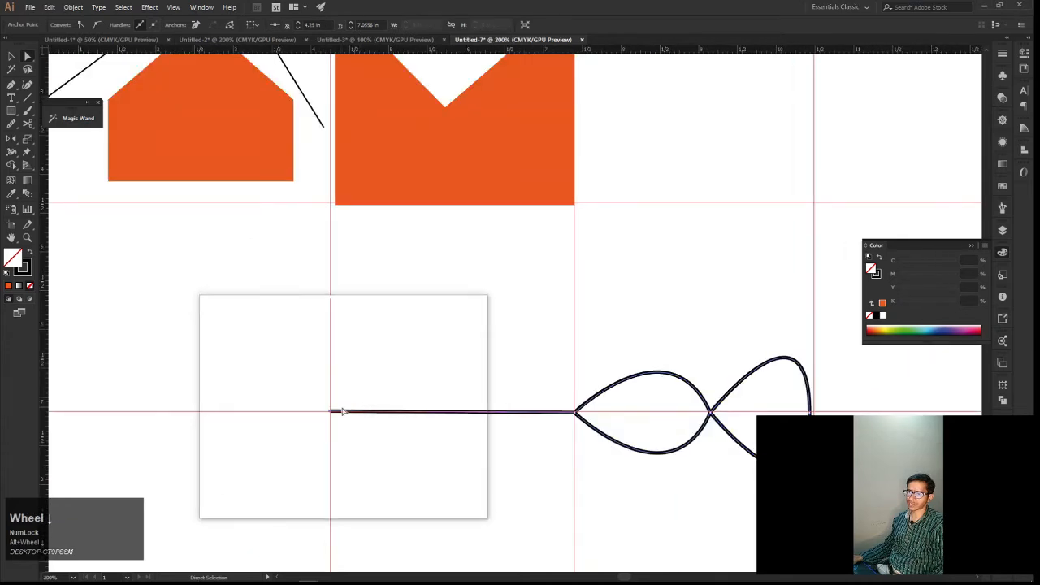
pyautogui.moveTo(331, 414); pyautogui.dragTo(342, 452)
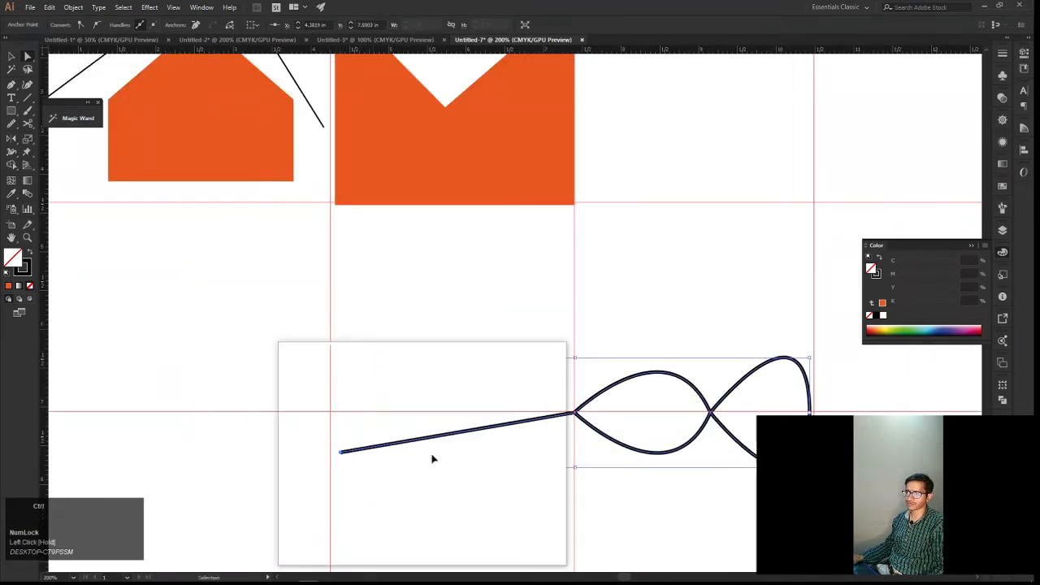
pyautogui.hotkey('ctrl', 'z')
# Fill the joined path with light blue, C 65.1% and M, Y and K 0%, and deselect it
pyautogui.moveTo(501, 451); pyautogui.dragTo(452, 431)
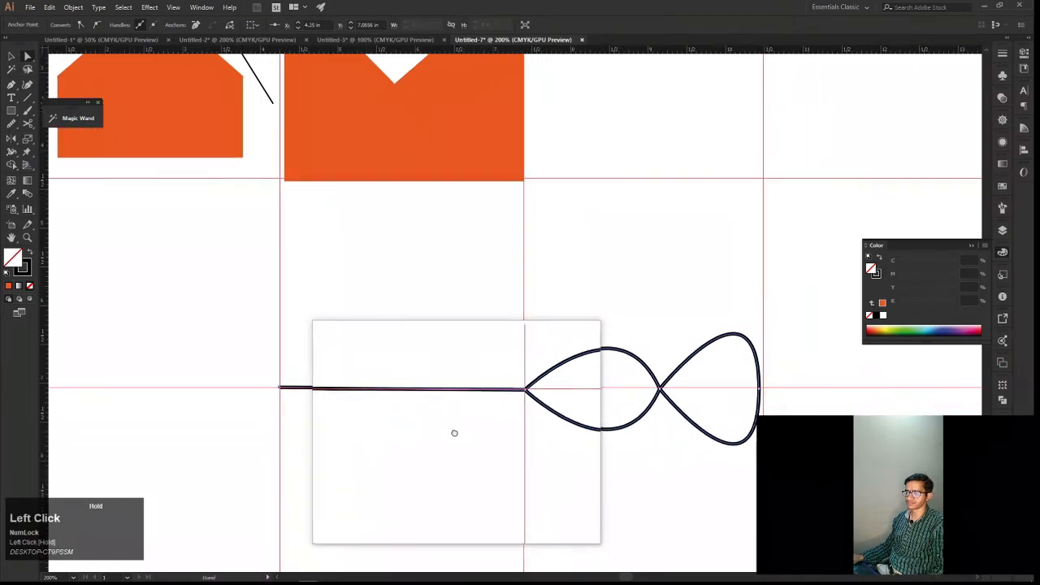
pyautogui.press('v')
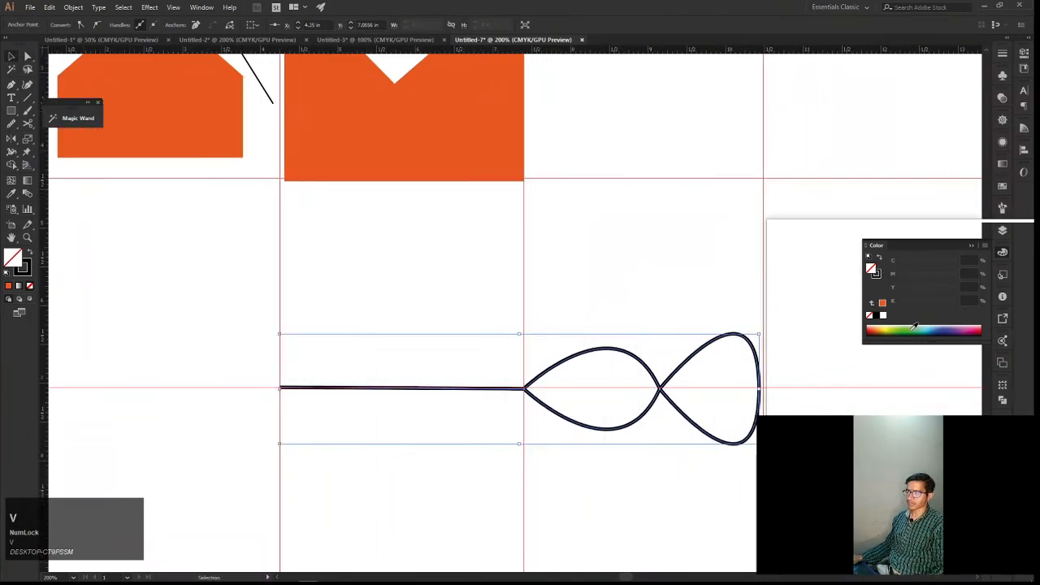
pyautogui.click(932, 328)
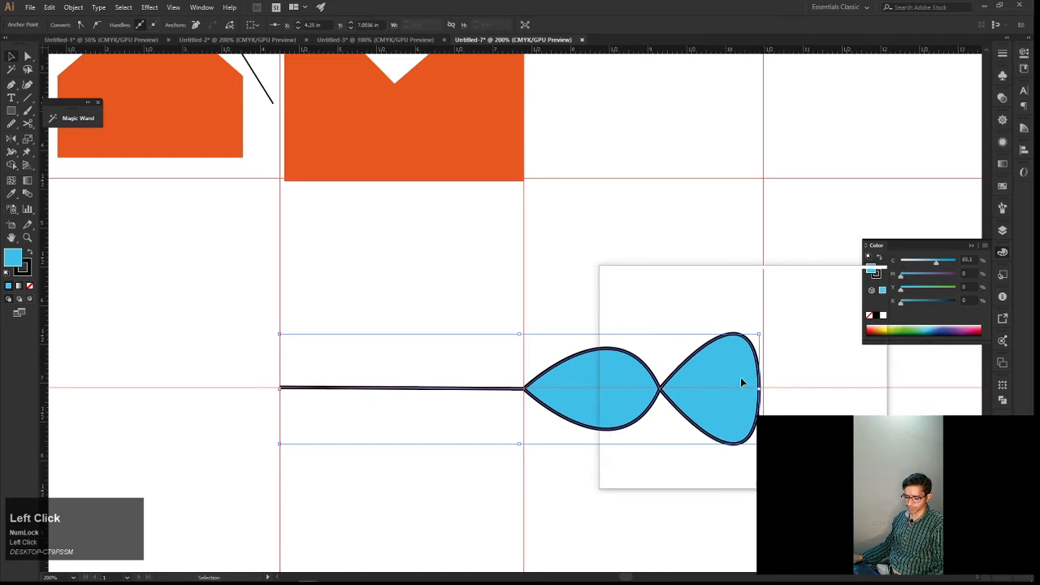
pyautogui.click(797, 432)
# Rotate the blue path 90° so its loops point up, and move it to the artboard's left edge
pyautogui.click(718, 399)
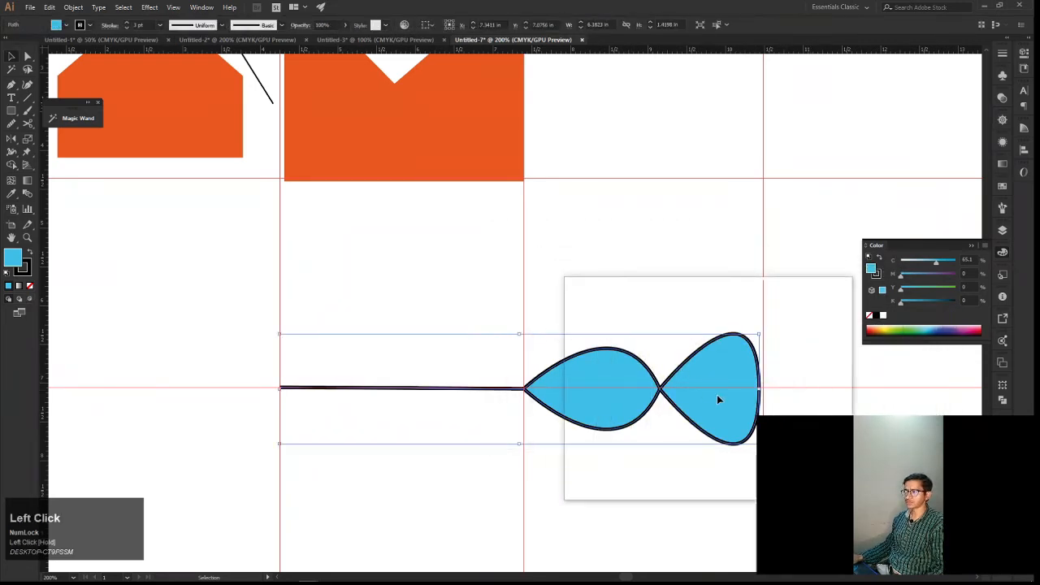
pyautogui.moveTo(760, 390); pyautogui.dragTo(564, 234)
pyautogui.scroll(-4, 564, 233)
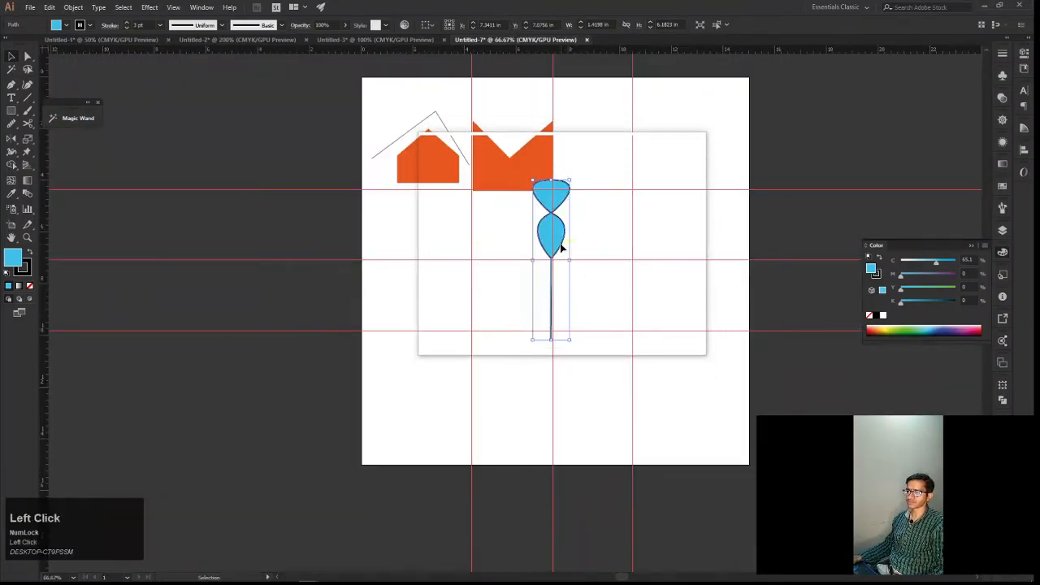
pyautogui.moveTo(560, 248); pyautogui.dragTo(387, 235)
pyautogui.moveTo(457, 241); pyautogui.dragTo(387, 245)
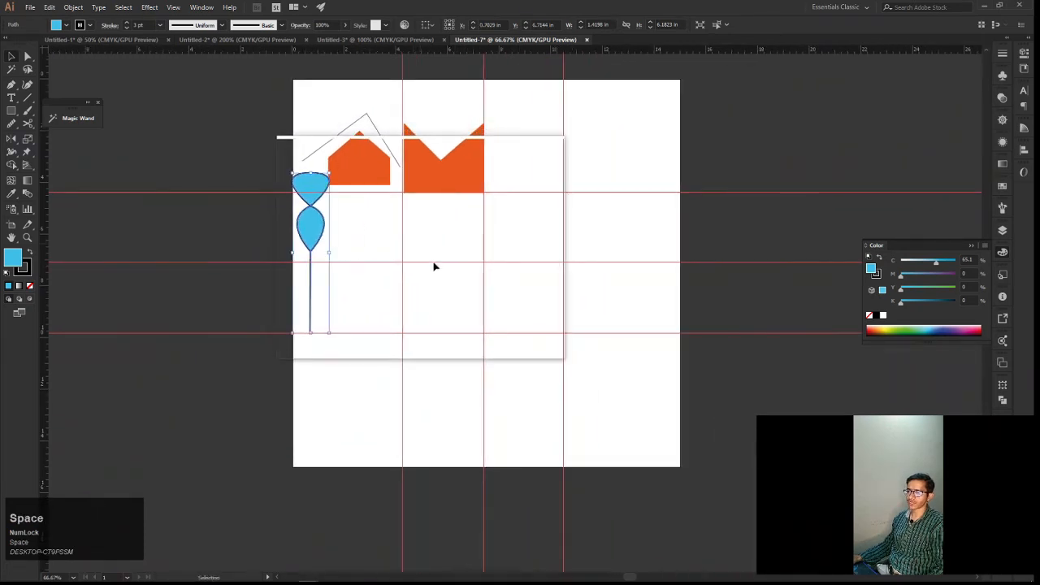
# Draw a diagonal line segment about 3.15 in wide and 2.75 in high between the guide intersections below the orange crown shape
pyautogui.scroll(1, 437, 268)
pyautogui.moveTo(438, 269); pyautogui.dragTo(483, 296)
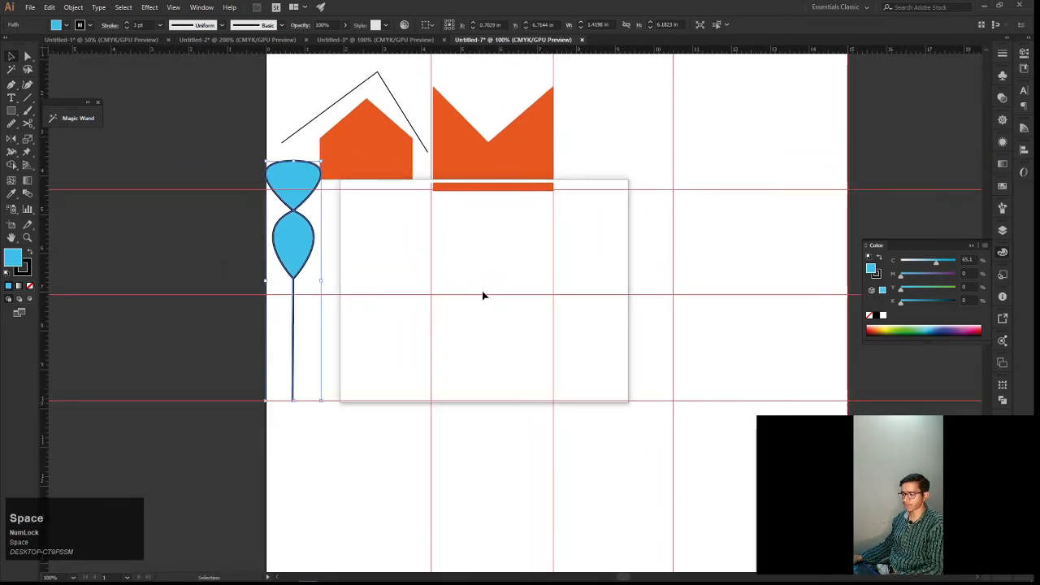
pyautogui.click(29, 100)
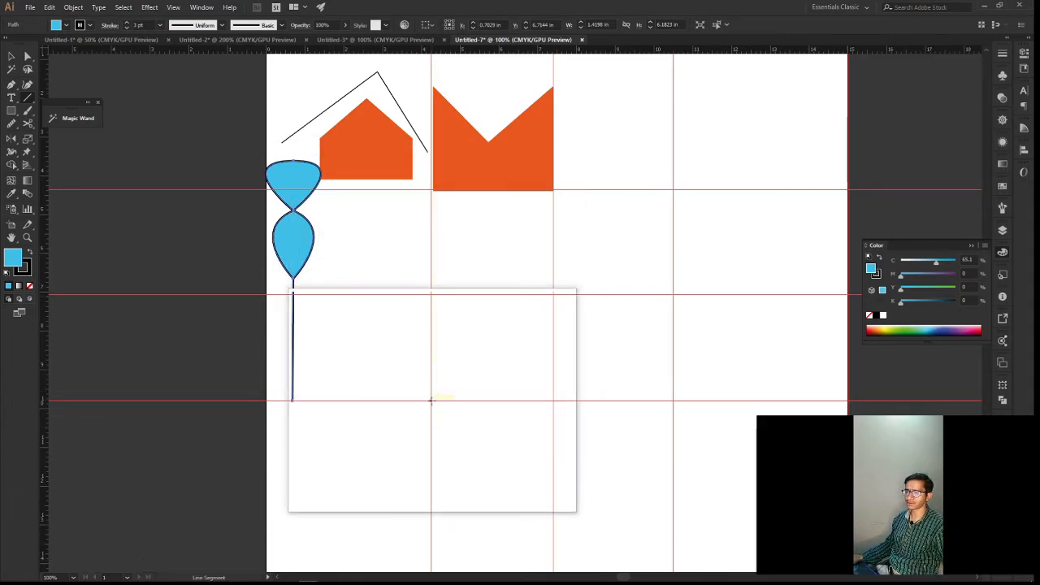
pyautogui.moveTo(431, 400); pyautogui.dragTo(552, 296)
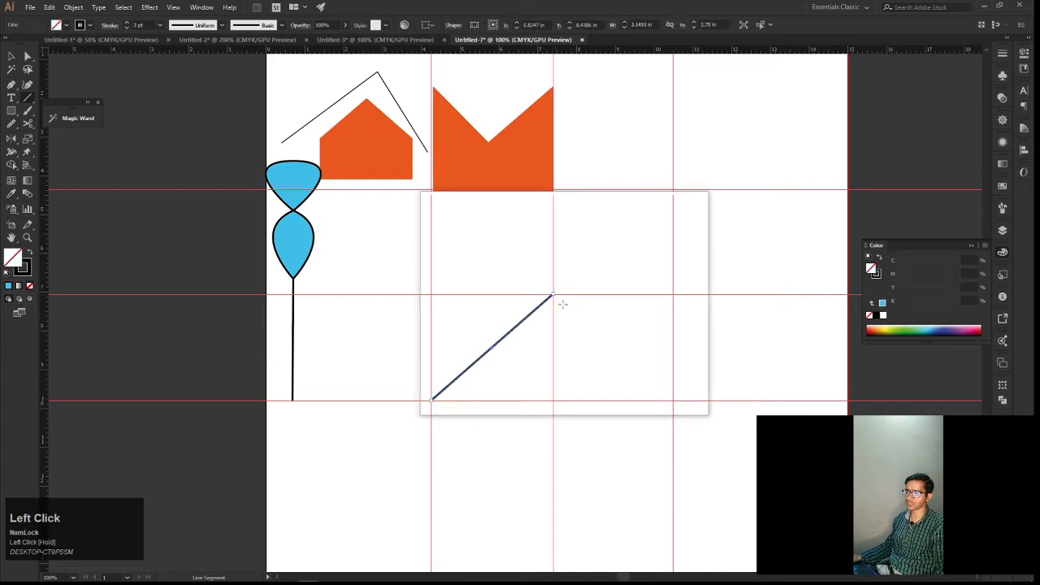
pyautogui.press('v')
pyautogui.click(592, 335)
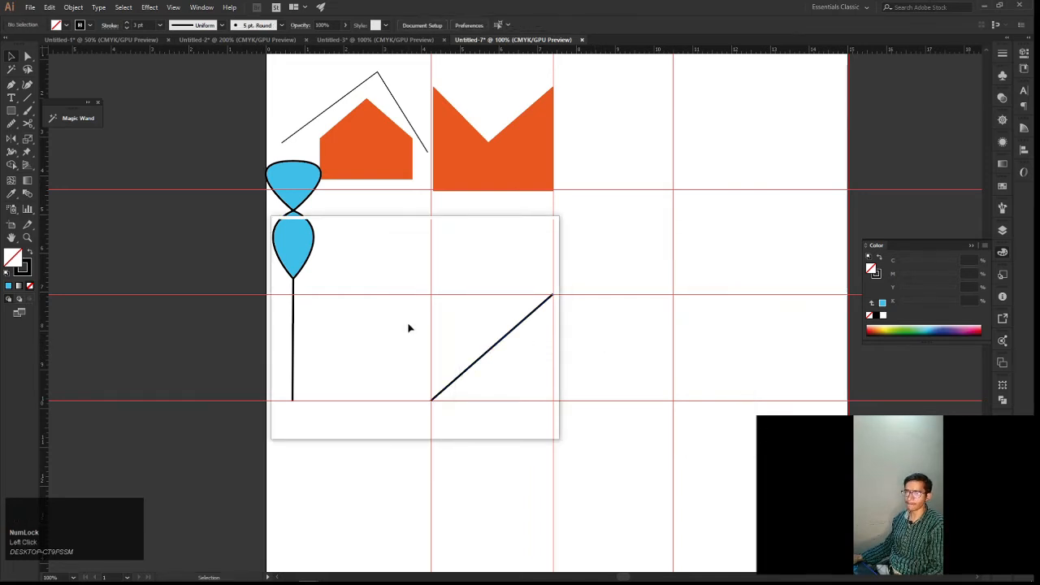
# Draw a separate straight Pen path from just beside the line's upper end to the lower guide intersection at about X 10.42 in
pyautogui.click(11, 83)
pyautogui.keyDown('alt'); pyautogui.scroll(1, 555, 341); pyautogui.keyUp('alt')
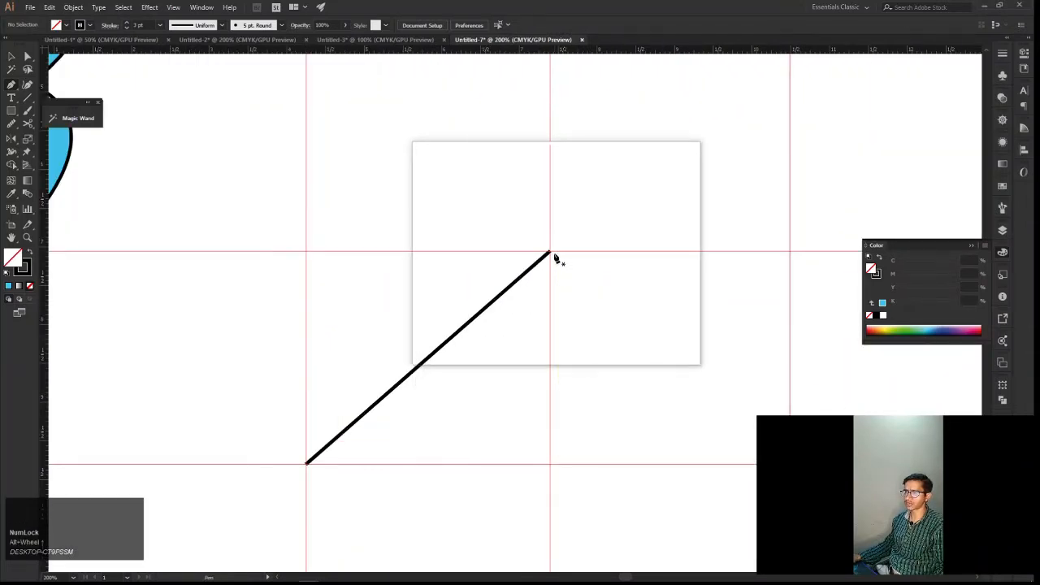
pyautogui.moveTo(550, 254); pyautogui.dragTo(617, 315)
pyautogui.hotkey('ctrl', 'z')
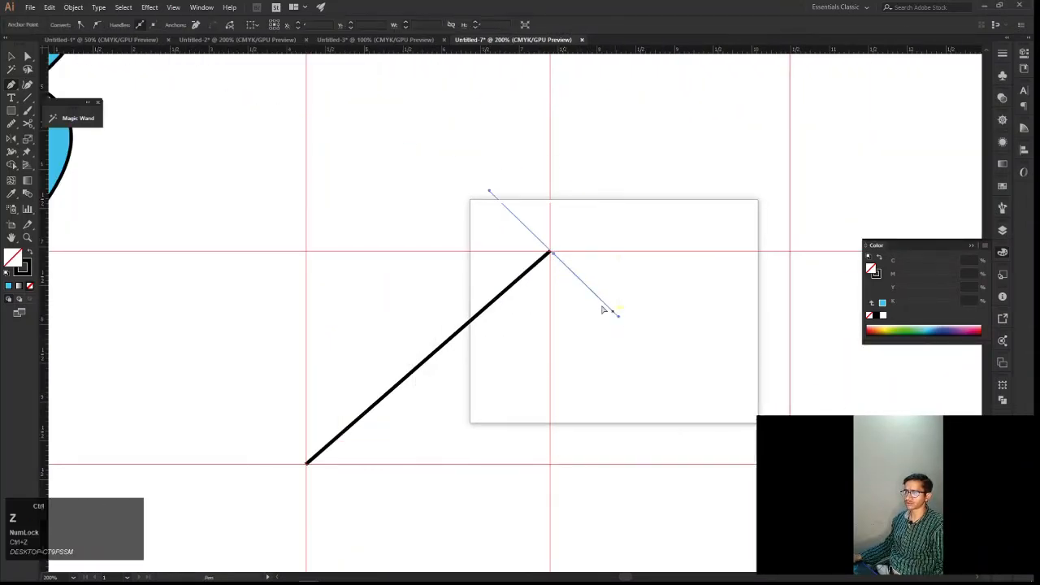
pyautogui.click(551, 256)
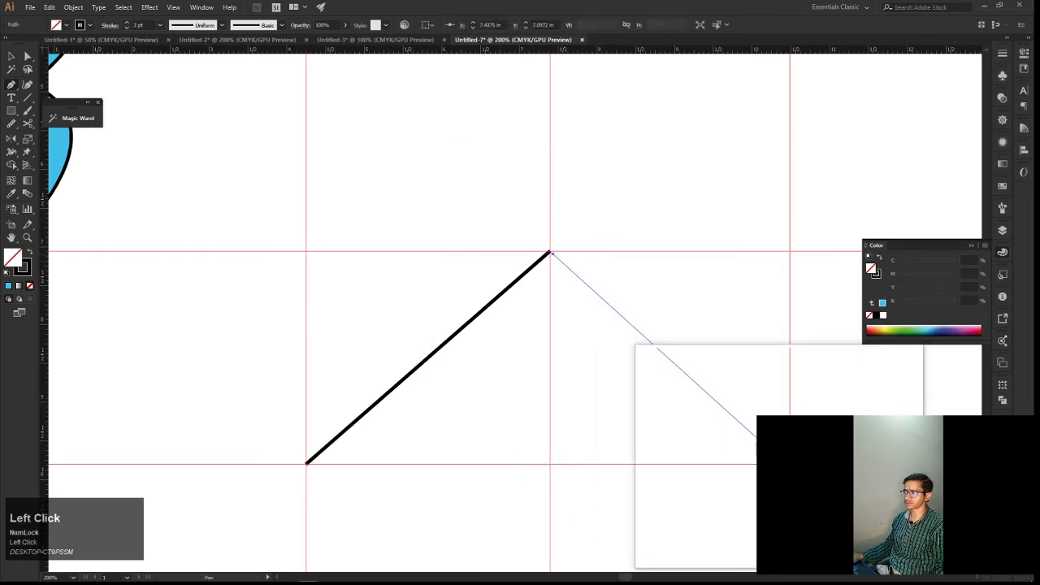
pyautogui.click(790, 464)
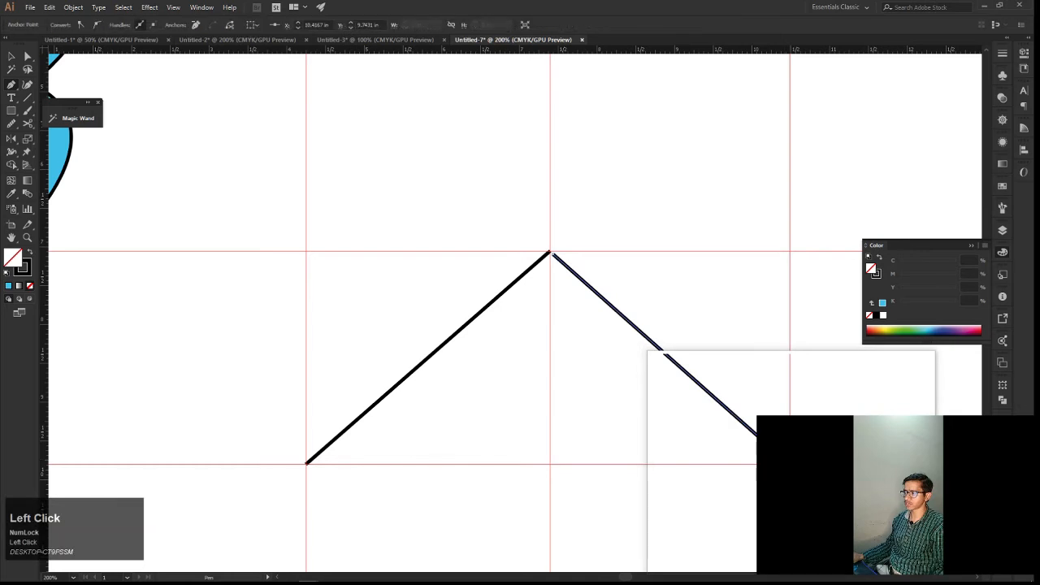
pyautogui.click(756, 477)
# Select the two neighbouring end anchors at the peak of the lines and average them on both axes
pyautogui.press('space')
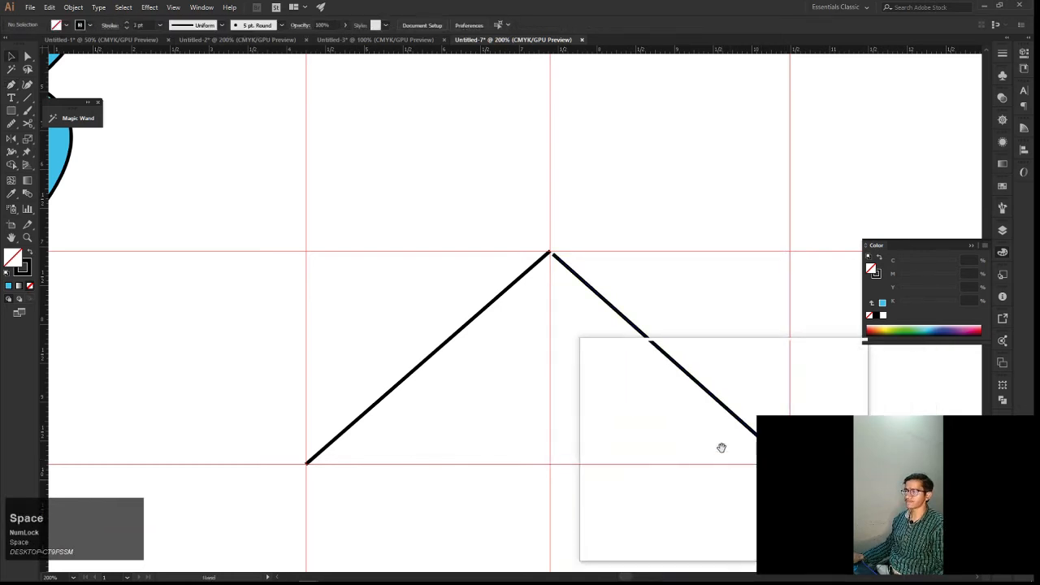
pyautogui.moveTo(713, 436); pyautogui.dragTo(757, 472)
pyautogui.press('a')
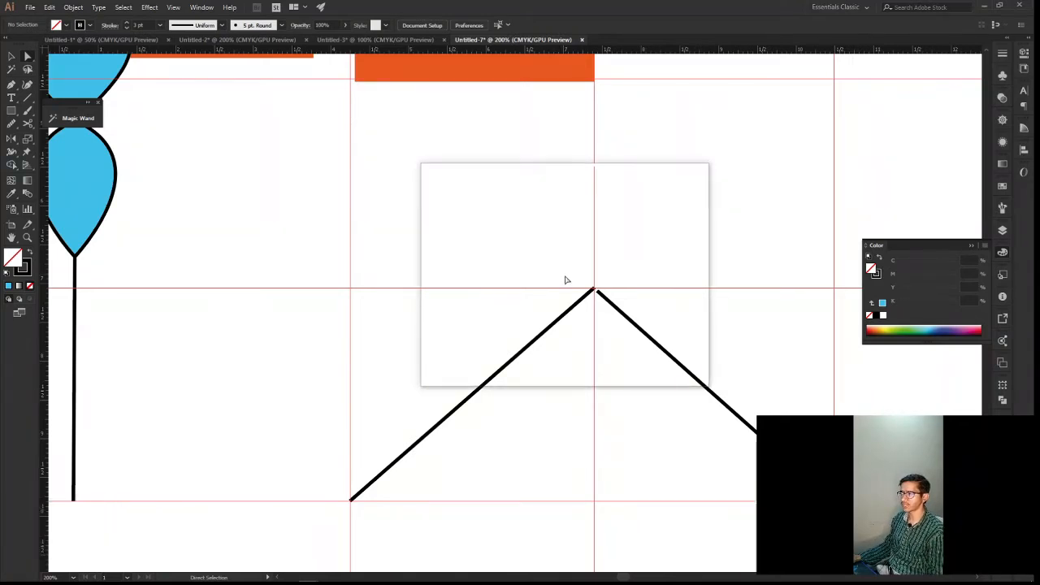
pyautogui.moveTo(576, 279); pyautogui.dragTo(614, 311)
pyautogui.rightClick(614, 309)
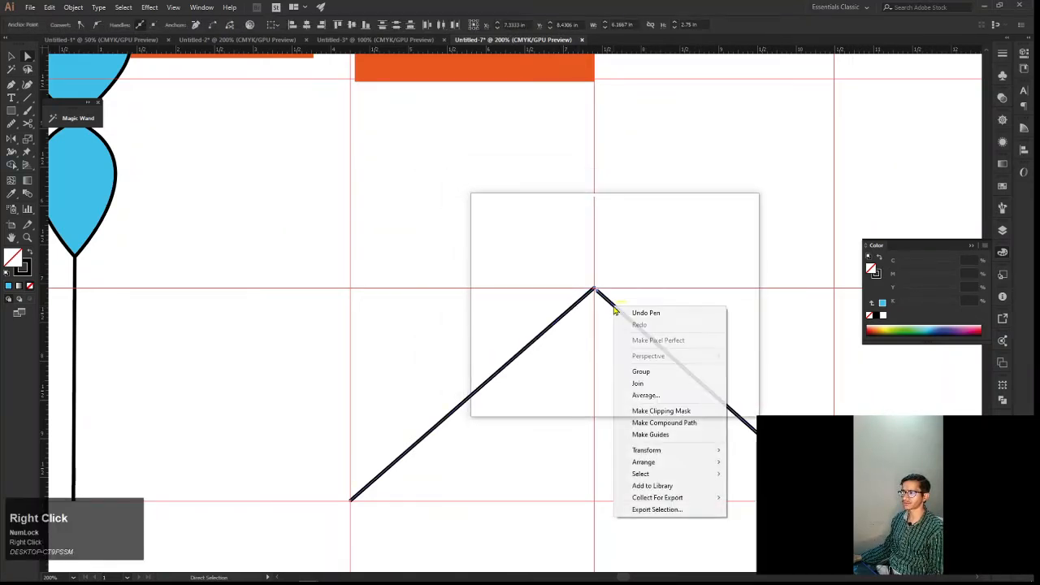
pyautogui.click(642, 386)
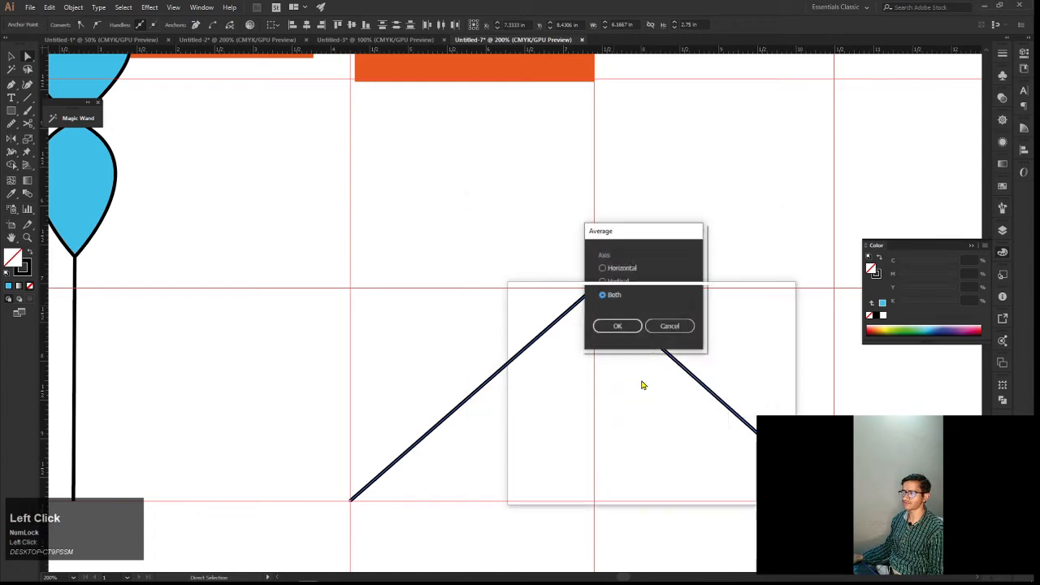
pyautogui.click(615, 325)
# Examine up close how the averaged ends of the two lines meet at the peak
pyautogui.scroll(8, 602, 307)
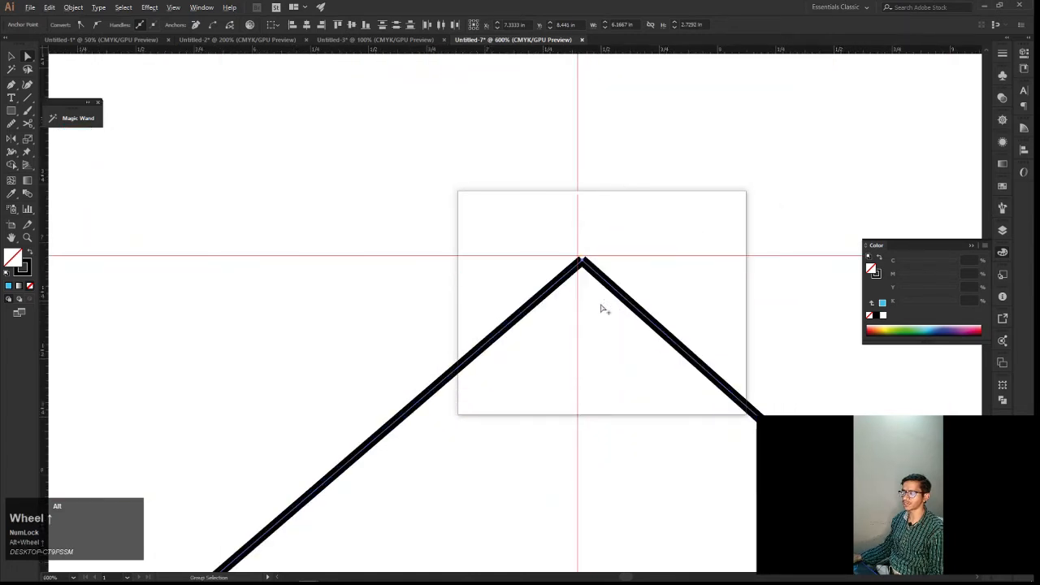
pyautogui.press('space')
pyautogui.moveTo(569, 221); pyautogui.dragTo(581, 202)
pyautogui.press('super+plus')
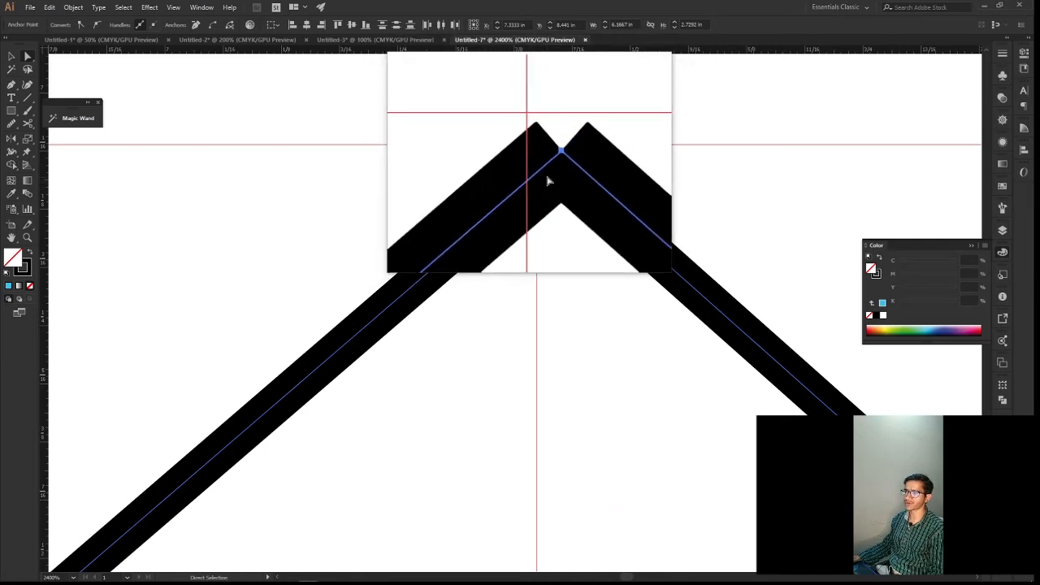
pyautogui.scroll(2, 548, 180)
pyautogui.press('super')
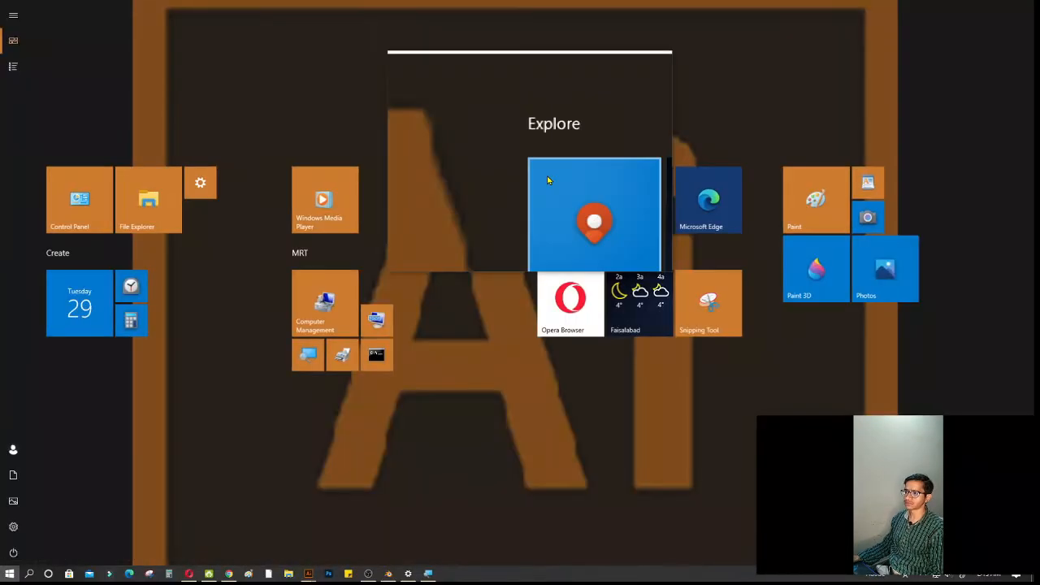
pyautogui.press('super')
pyautogui.scroll(-2, 546, 179)
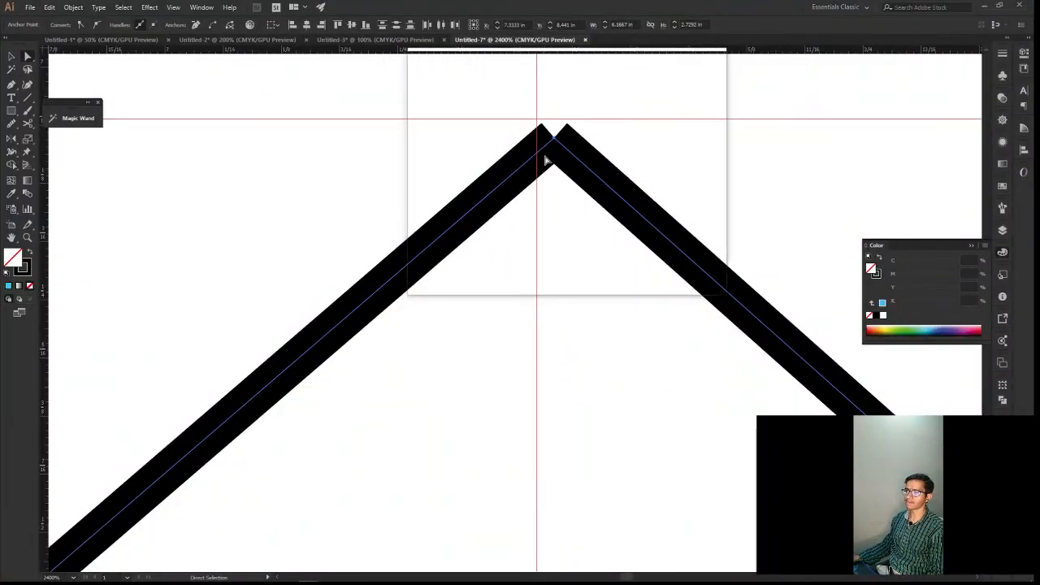
pyautogui.keyDown('alt'); pyautogui.scroll(-2, 546, 159); pyautogui.keyUp('alt')
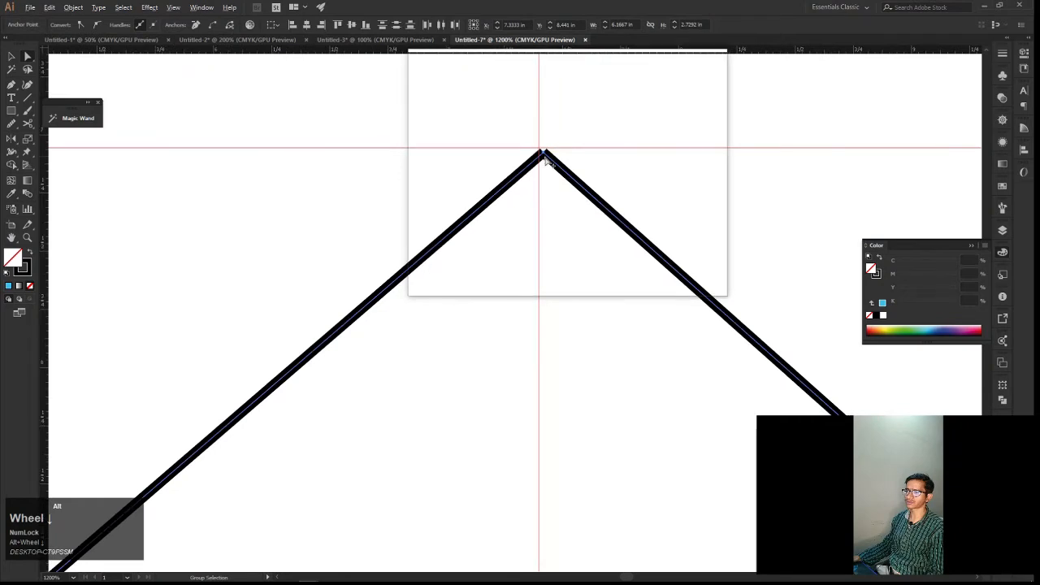
# Join the two averaged end anchors at the peak into one continuous path
pyautogui.hotkey('ctrl', 'j')
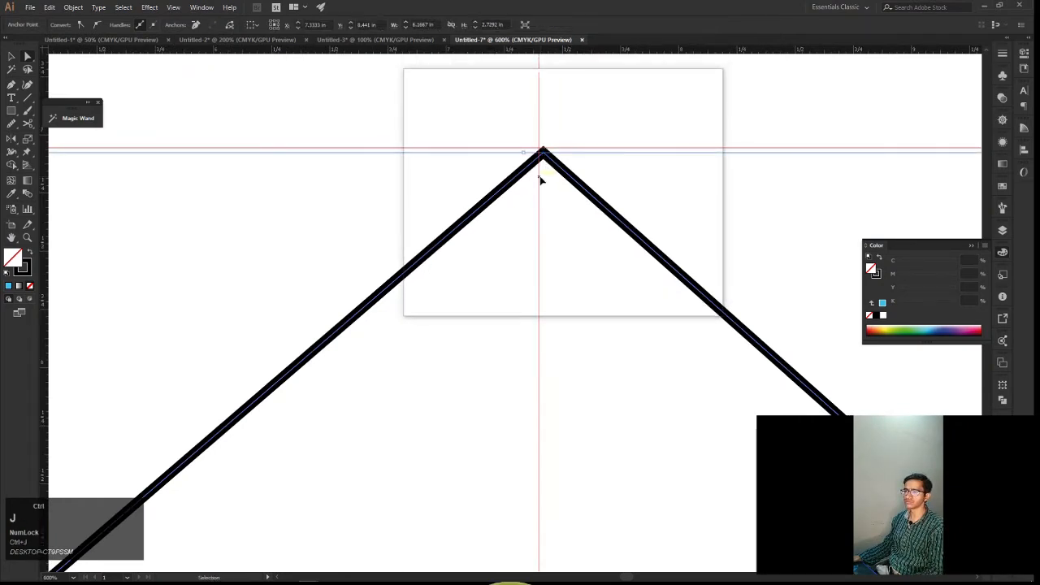
pyautogui.moveTo(539, 177); pyautogui.dragTo(560, 192)
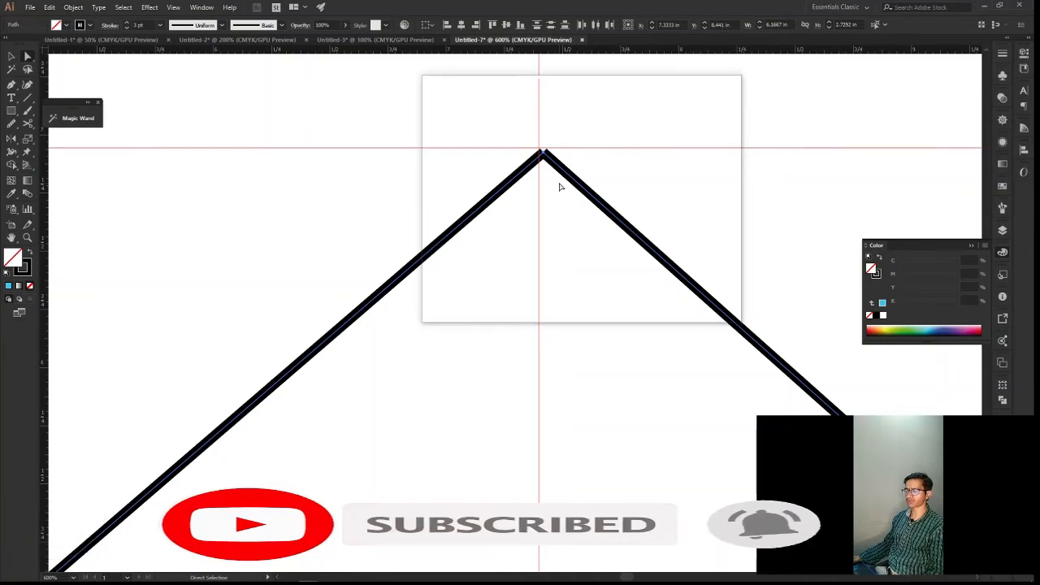
pyautogui.press('ctrl')
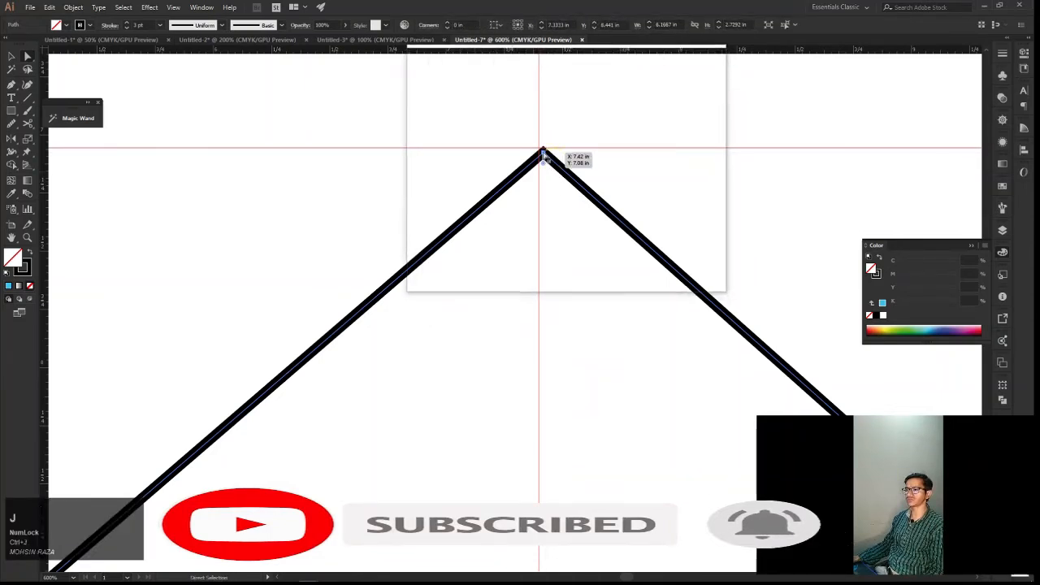
# Round the joined path's peak corner to a radius of about 0.46 in
pyautogui.moveTo(543, 164); pyautogui.dragTo(564, 296)
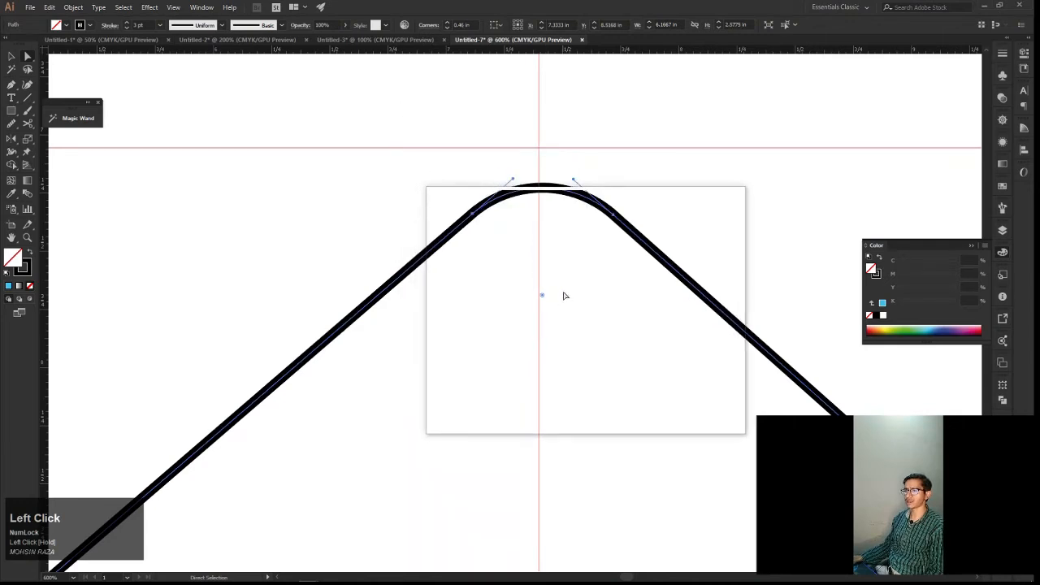
pyautogui.scroll(-5, 520, 220)
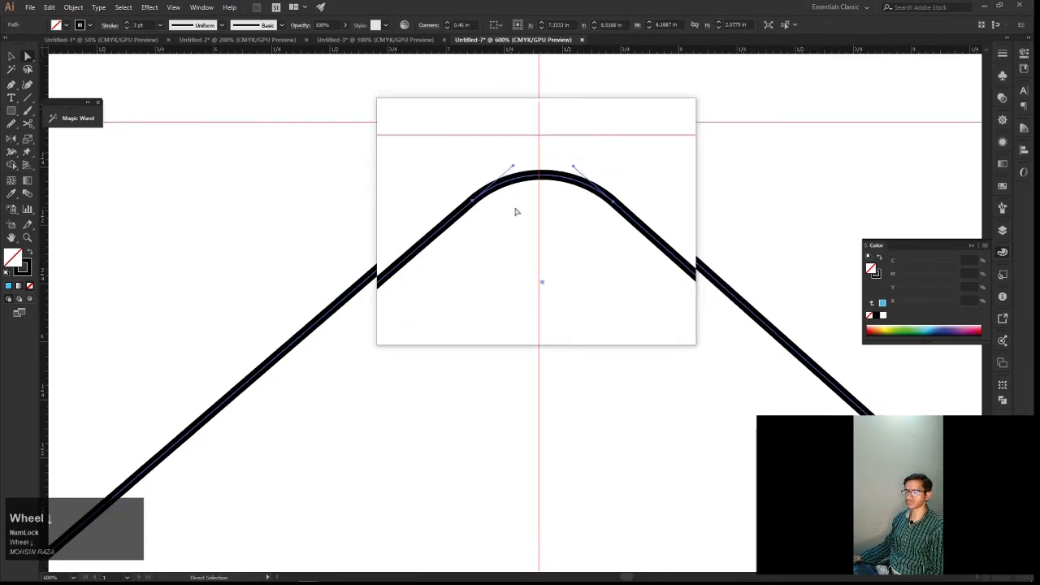
pyautogui.keyDown('alt'); pyautogui.scroll(-6, 524, 224); pyautogui.keyUp('alt')
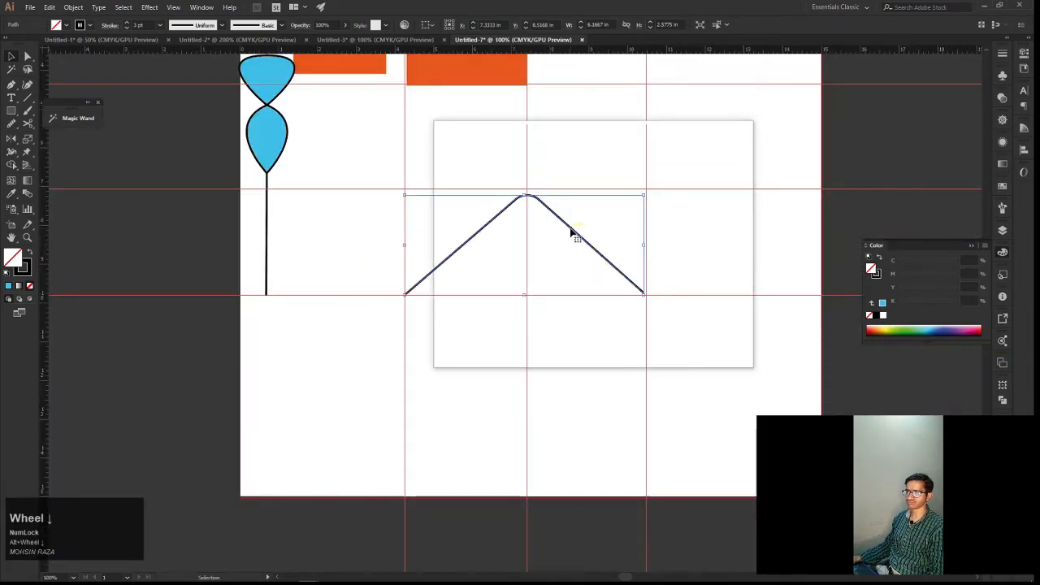
# Scale the rounded peak path down to about 1.85 in wide and place it beside the orange shapes at about X 8.94 in, Y 2.83 in
pyautogui.moveTo(572, 234); pyautogui.dragTo(449, 209)
pyautogui.press('space')
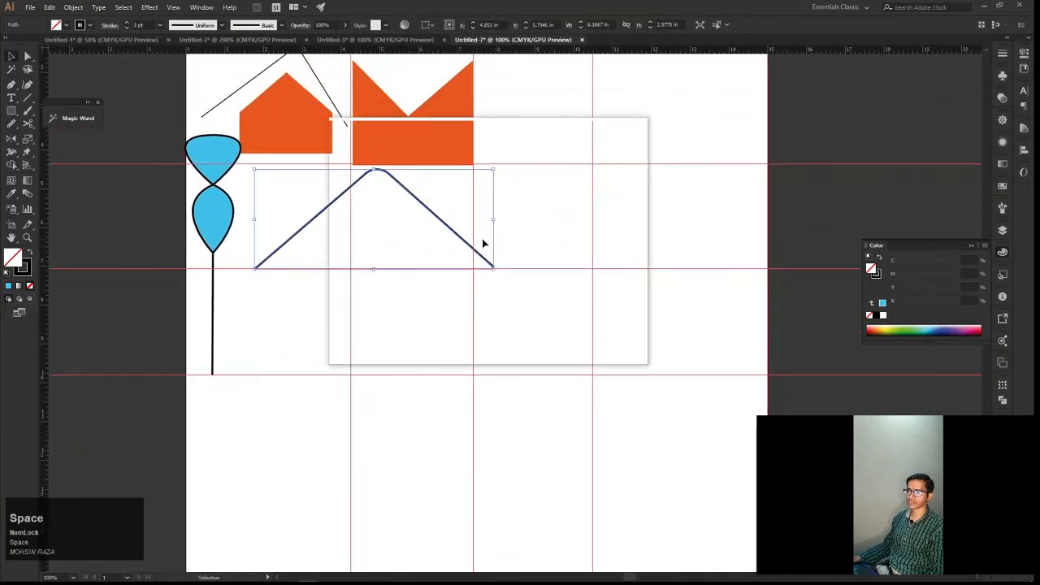
pyautogui.moveTo(491, 265); pyautogui.dragTo(559, 111)
pyautogui.press('space')
pyautogui.moveTo(525, 208); pyautogui.dragTo(595, 218)
# Draw a straight horizontal Pen path along the middle guide from about X 4.25 in to X 10.49 in, and finish the path
pyautogui.press('p')
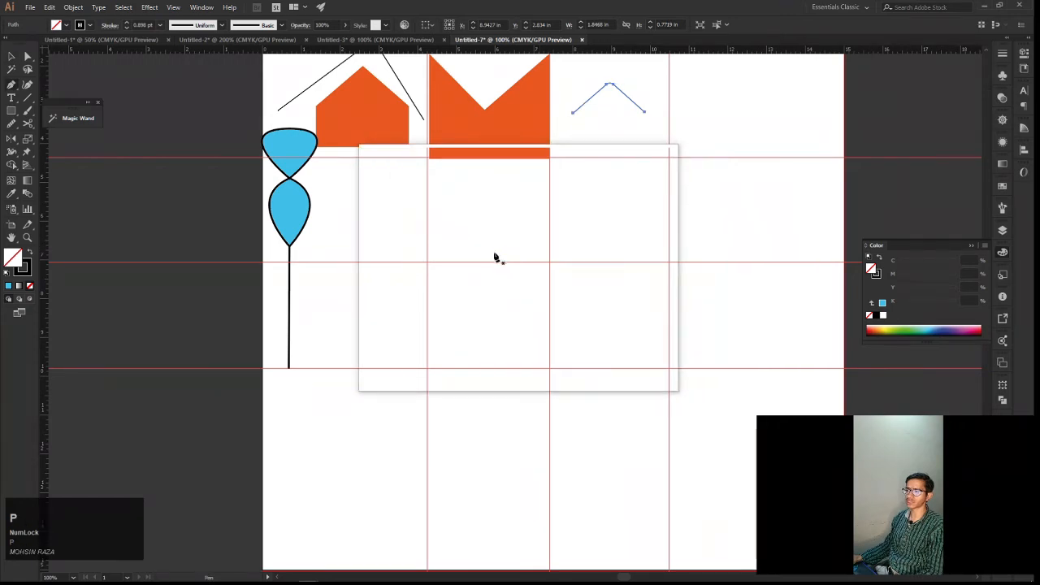
pyautogui.click(427, 262)
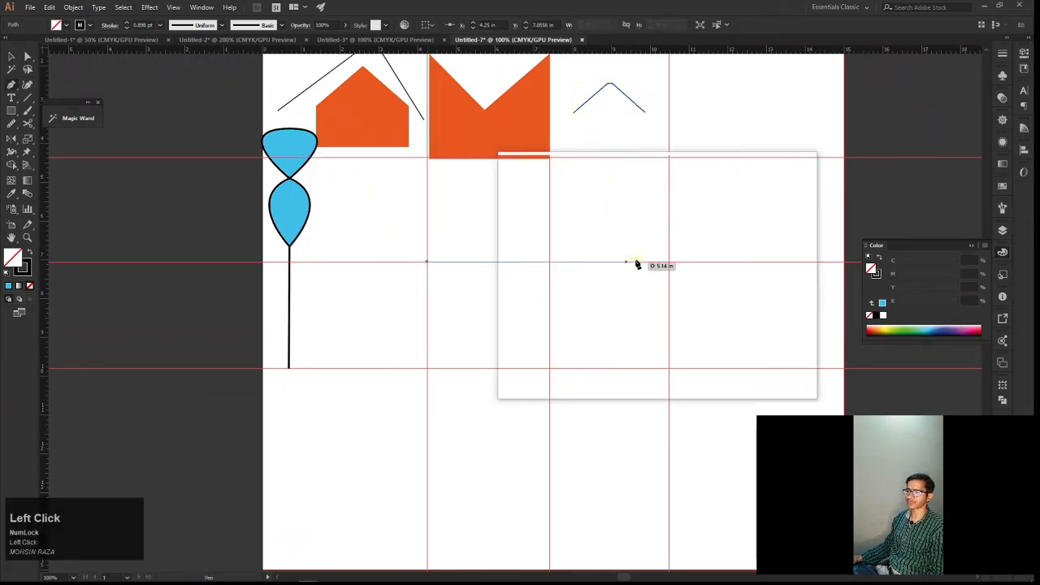
pyautogui.click(669, 263)
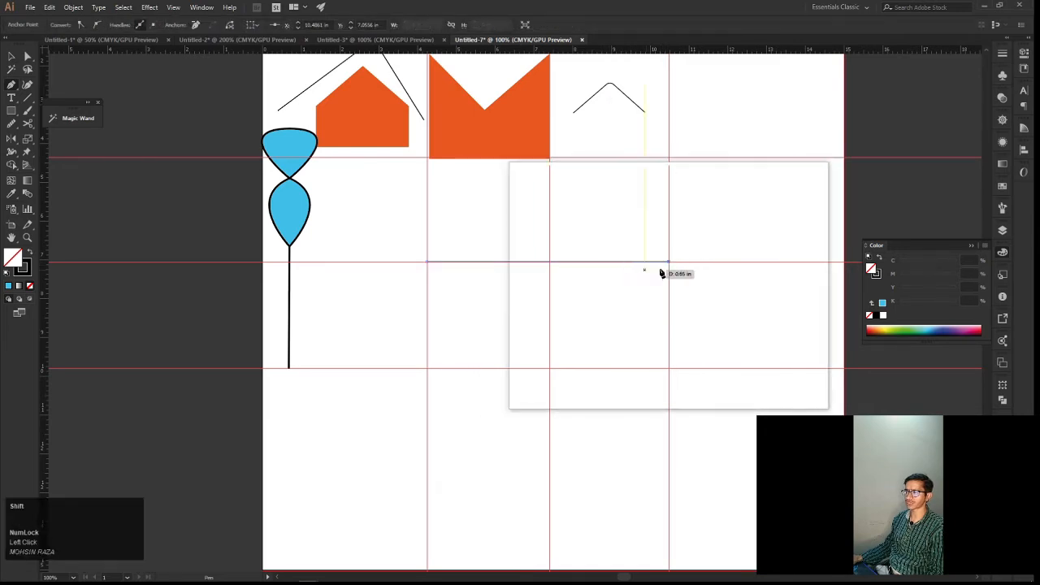
pyautogui.scroll(2, 659, 269)
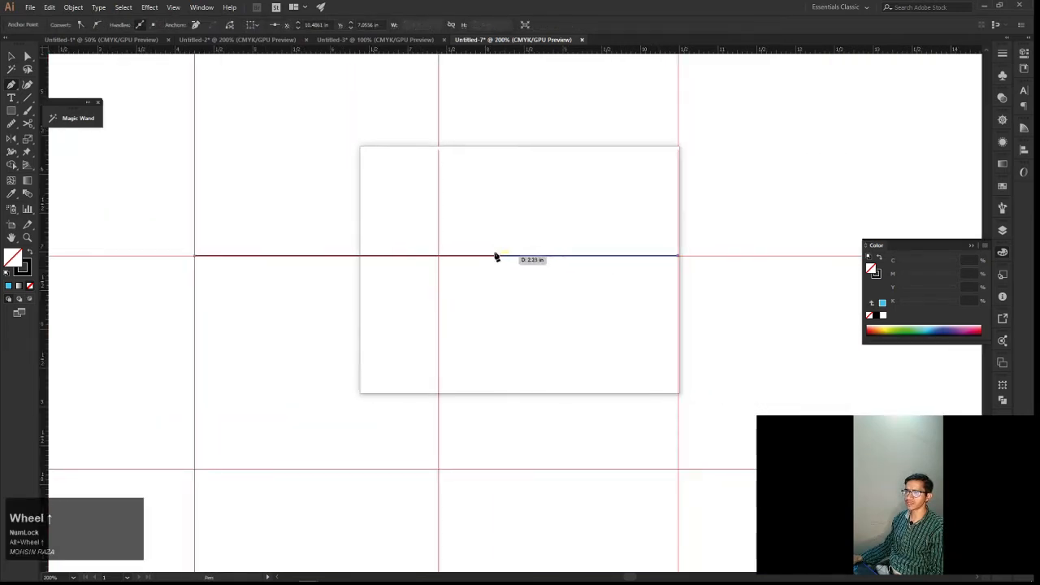
pyautogui.press('v')
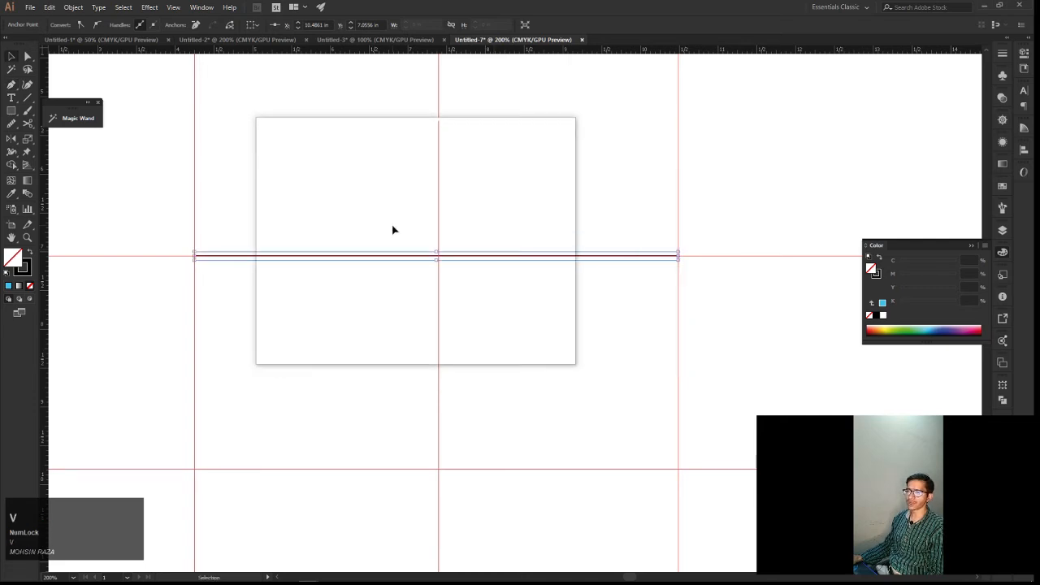
pyautogui.click(264, 182)
# Set the horizontal line's stroke weight to 2 pt and make it a dashed line
pyautogui.click(281, 256)
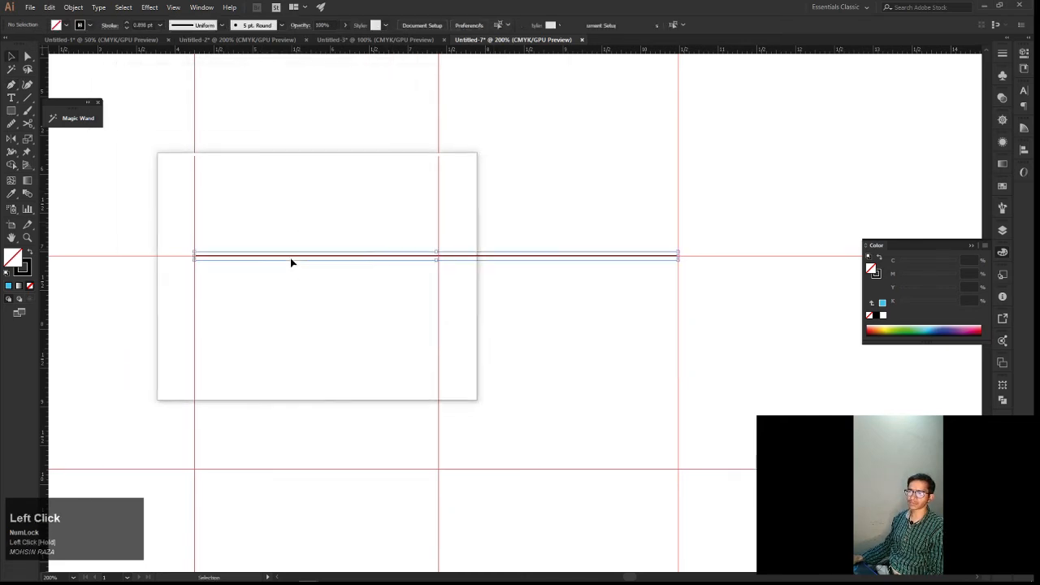
pyautogui.click(109, 25)
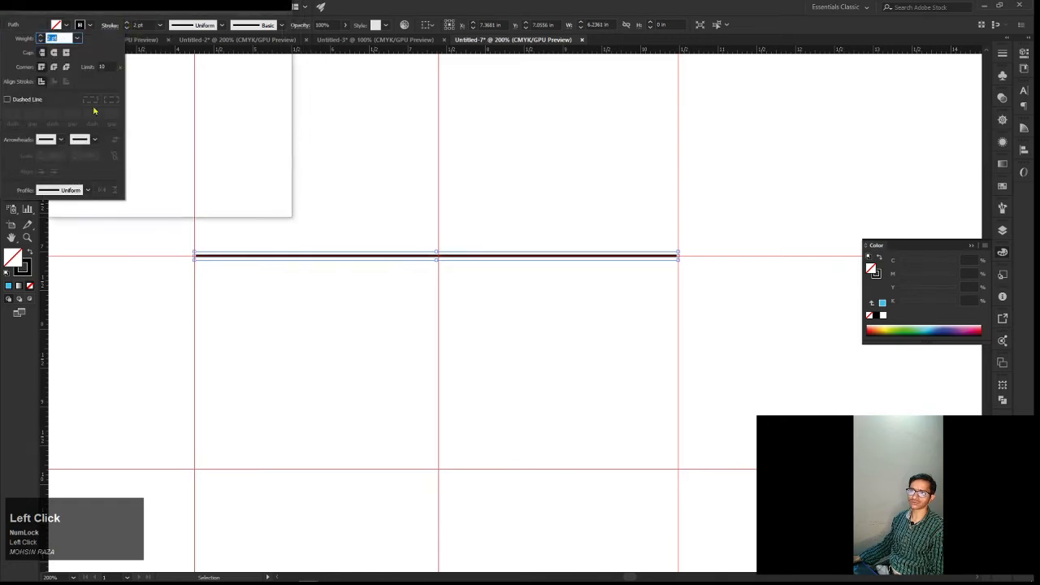
pyautogui.click(47, 139)
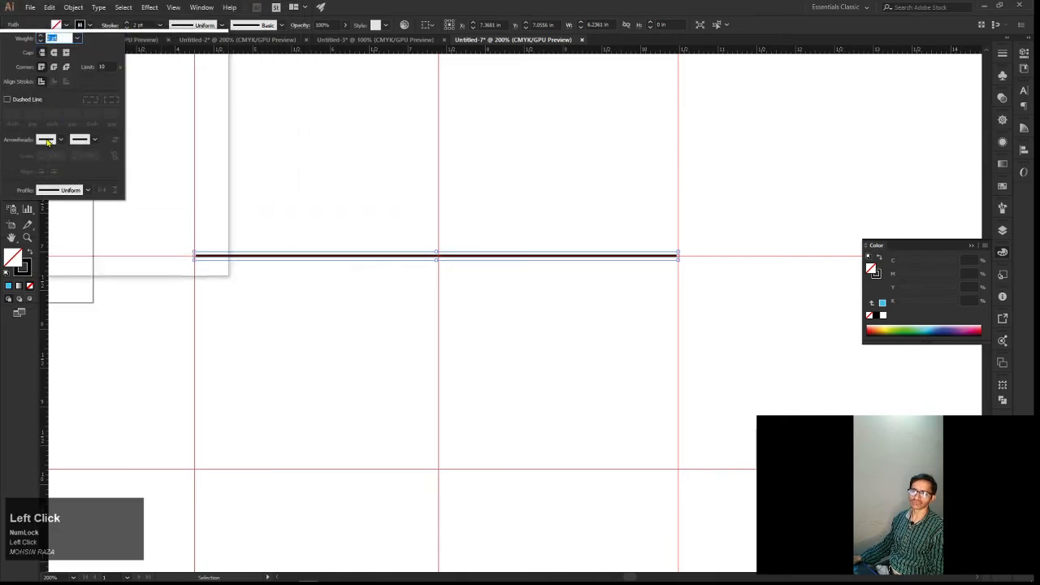
pyautogui.click(24, 157)
pyautogui.click(7, 99)
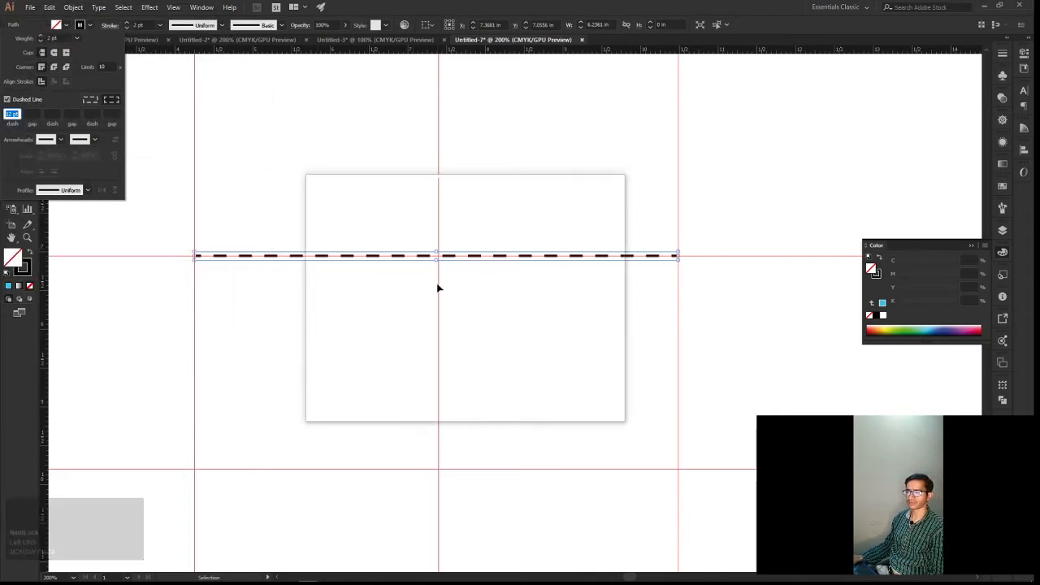
pyautogui.scroll(2, 438, 283)
pyautogui.click(248, 185)
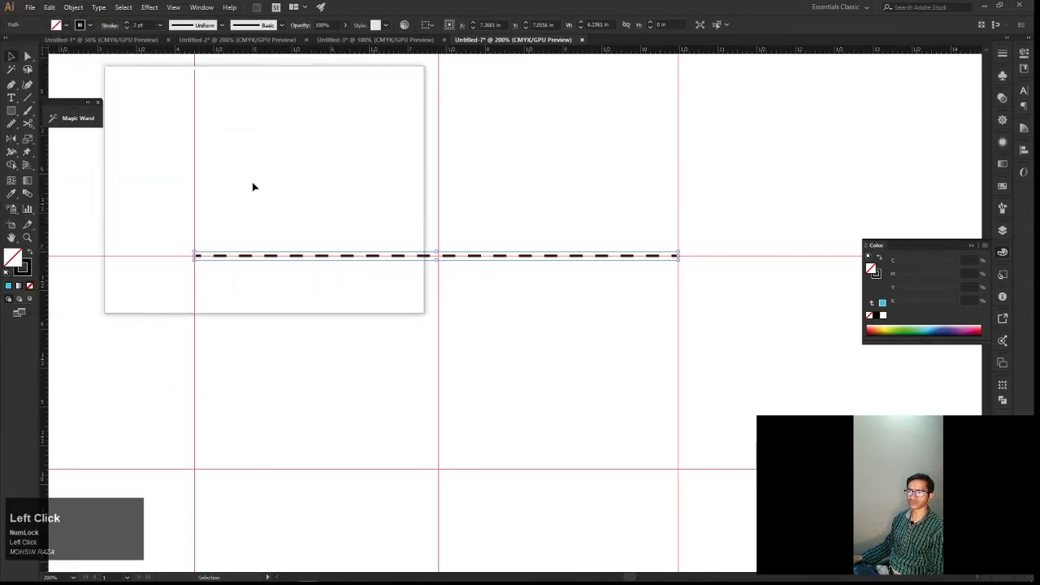
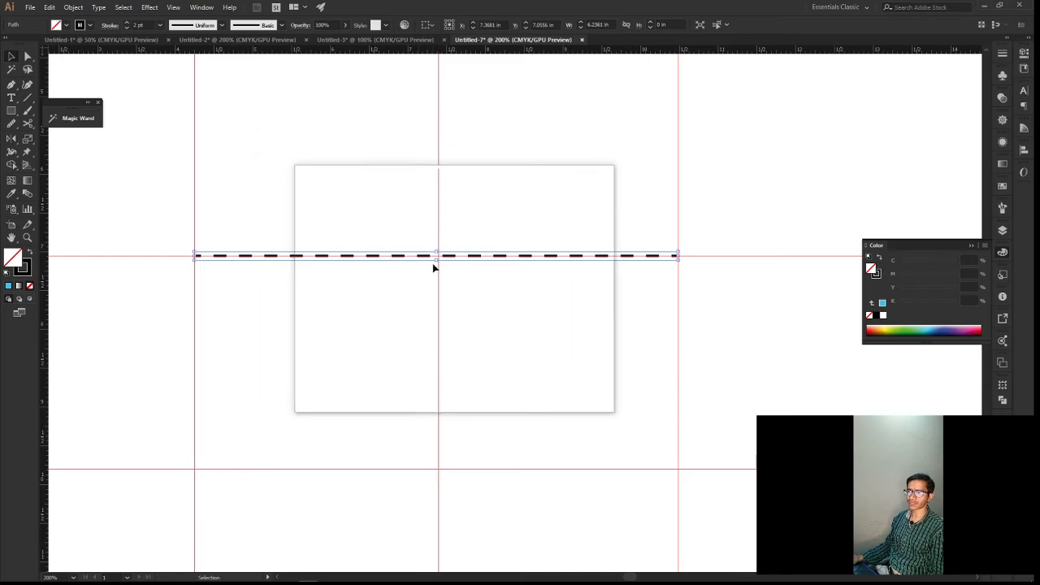
# Lock the selected horizontal dashed line so it cannot be edited
pyautogui.click(73, 7)
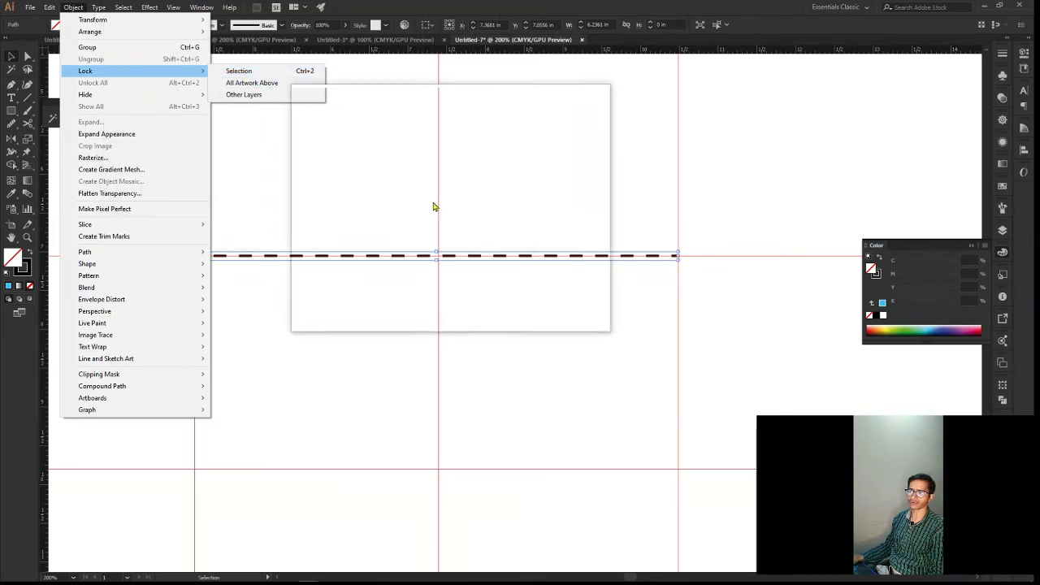
pyautogui.click(291, 72)
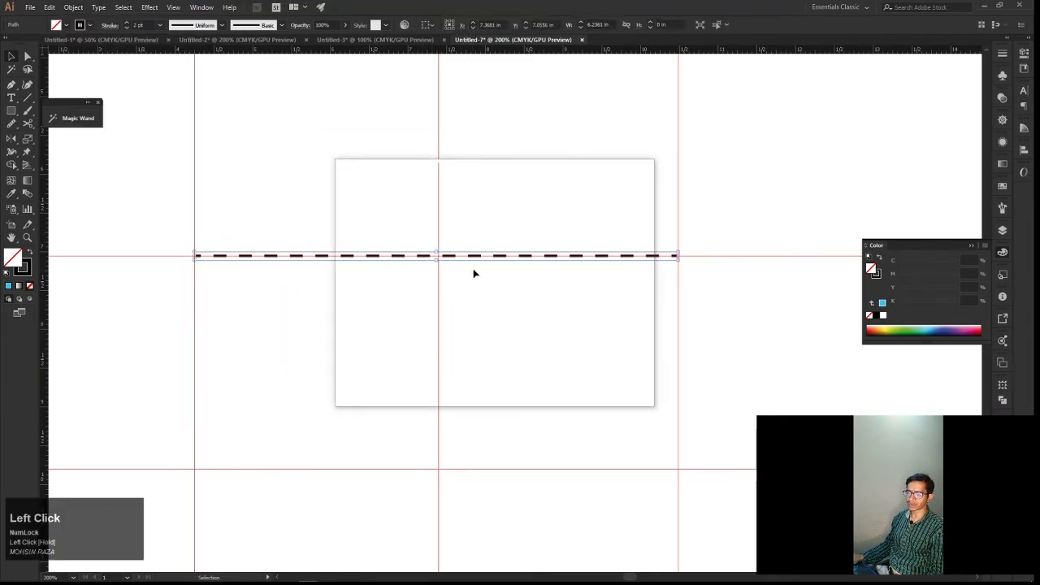
pyautogui.press('space')
pyautogui.moveTo(480, 266); pyautogui.dragTo(537, 309)
pyautogui.press('space')
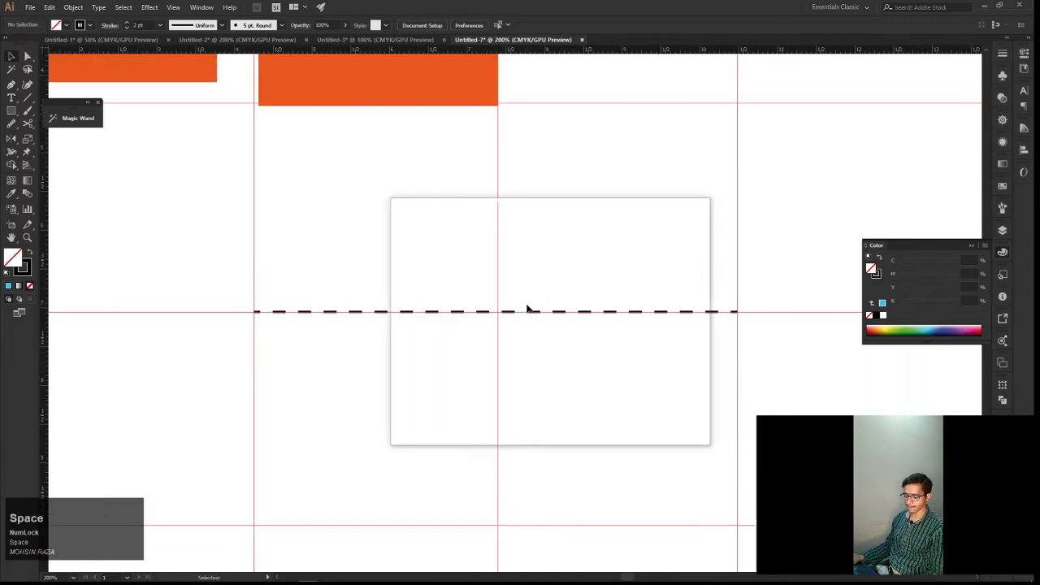
# Draw a curved Pen segment bulging below the dashed line, from its start at X 4.25 in to the middle vertical guide, about 3.15 in wide
pyautogui.press('p')
pyautogui.press('space')
pyautogui.moveTo(385, 297); pyautogui.dragTo(450, 304)
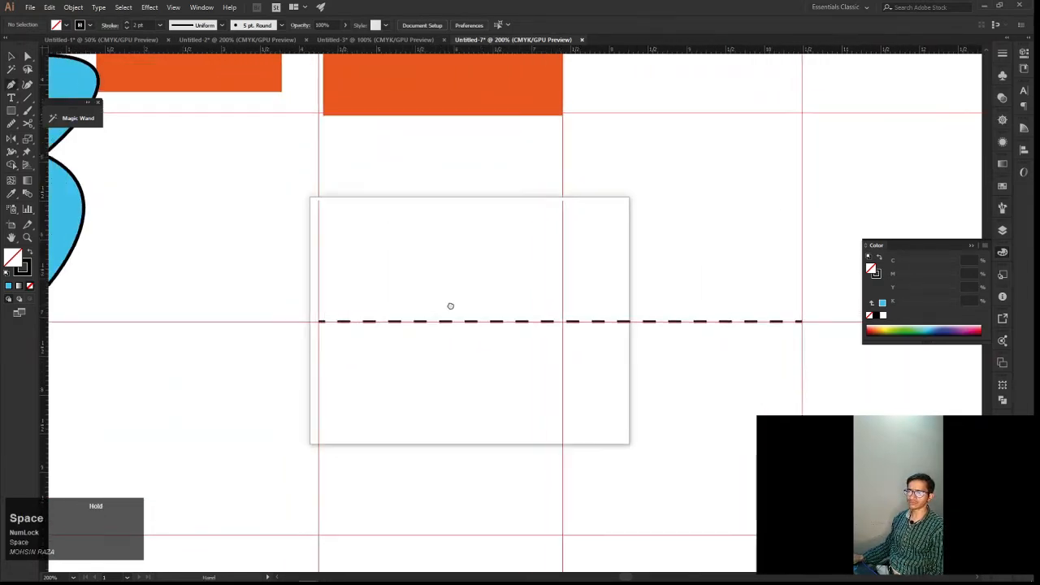
pyautogui.keyDown('alt'); pyautogui.scroll(2, 322, 339); pyautogui.keyUp('alt')
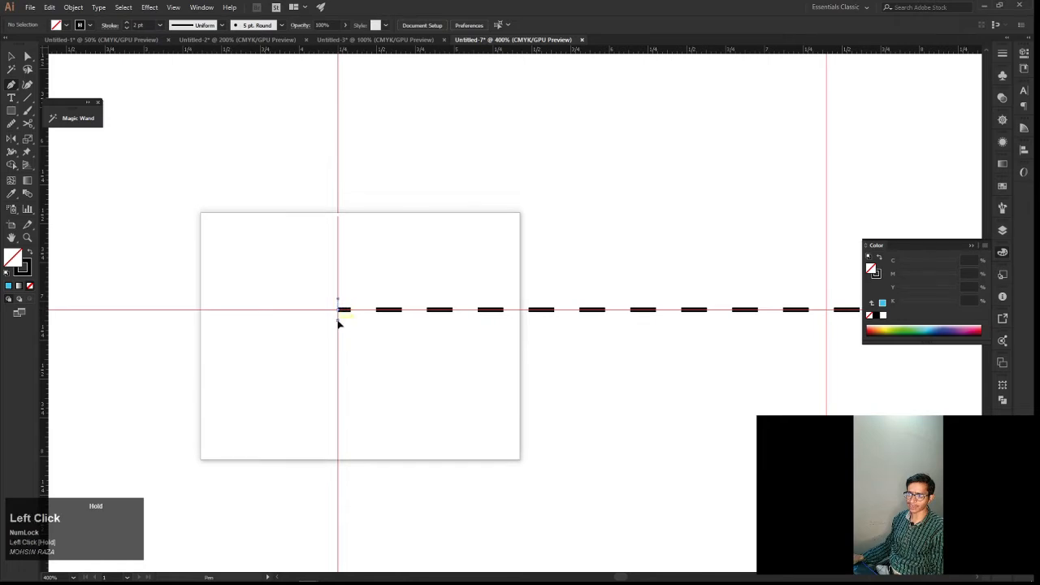
pyautogui.moveTo(340, 333); pyautogui.dragTo(339, 365)
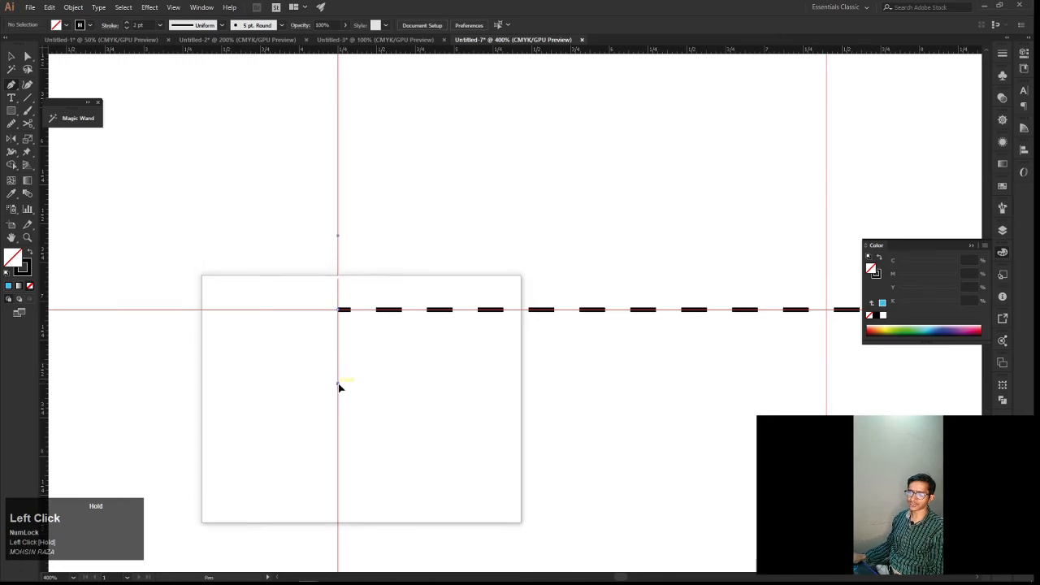
pyautogui.moveTo(340, 397); pyautogui.dragTo(320, 275)
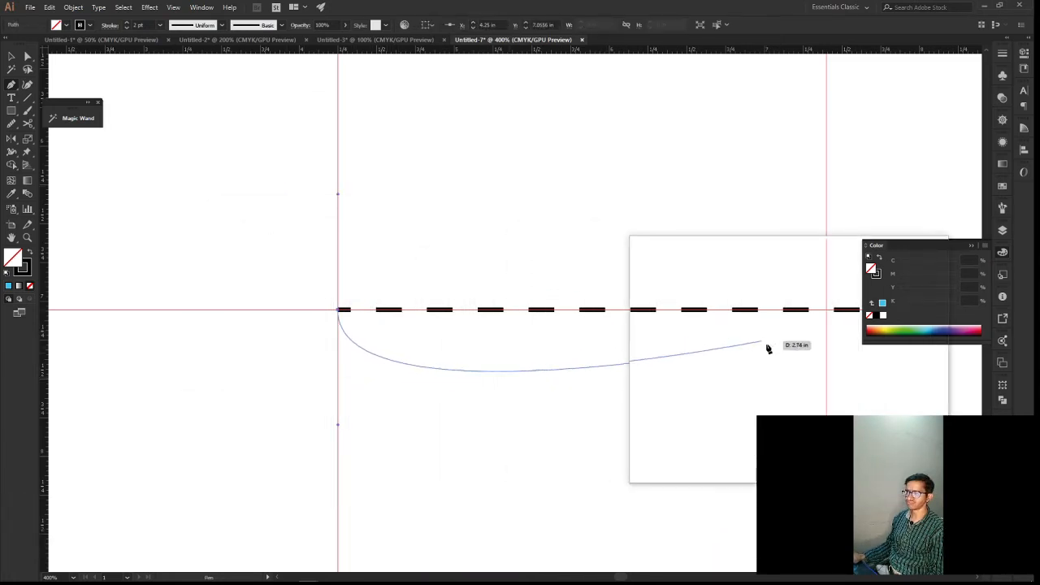
pyautogui.press('space')
pyautogui.moveTo(758, 351); pyautogui.dragTo(685, 327)
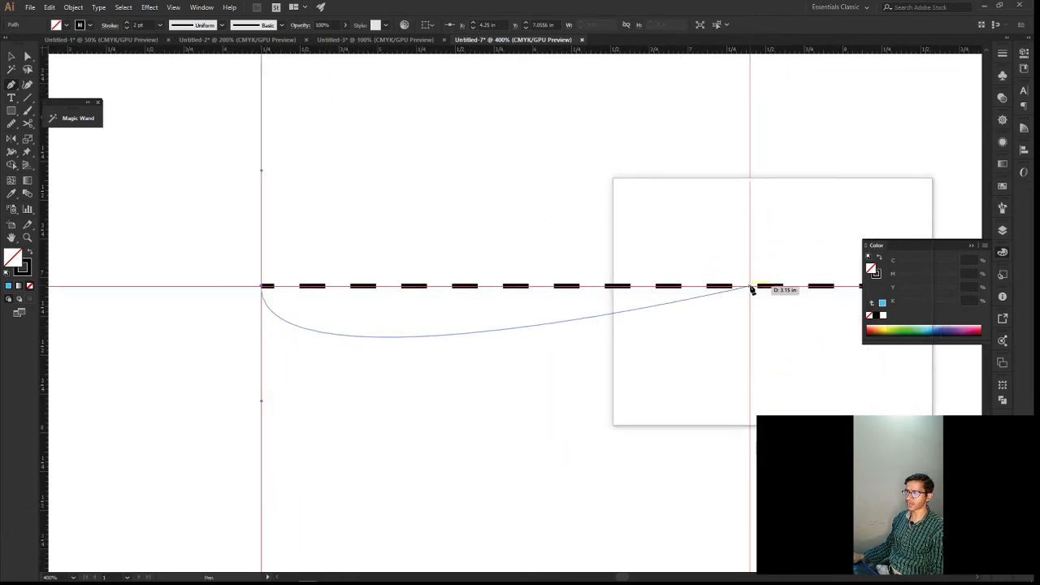
pyautogui.moveTo(751, 291); pyautogui.dragTo(747, 98)
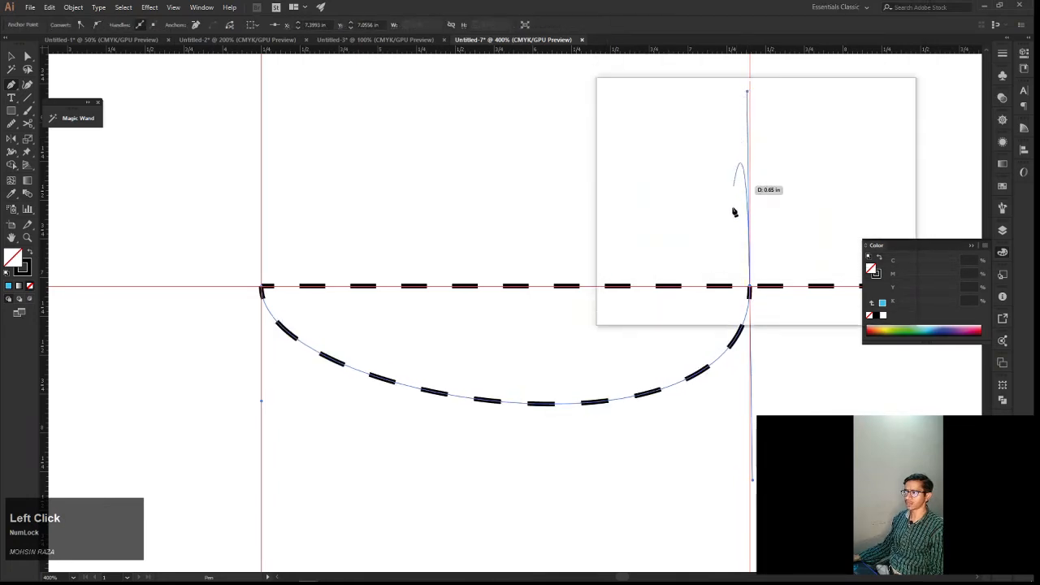
pyautogui.moveTo(709, 328); pyautogui.dragTo(679, 329)
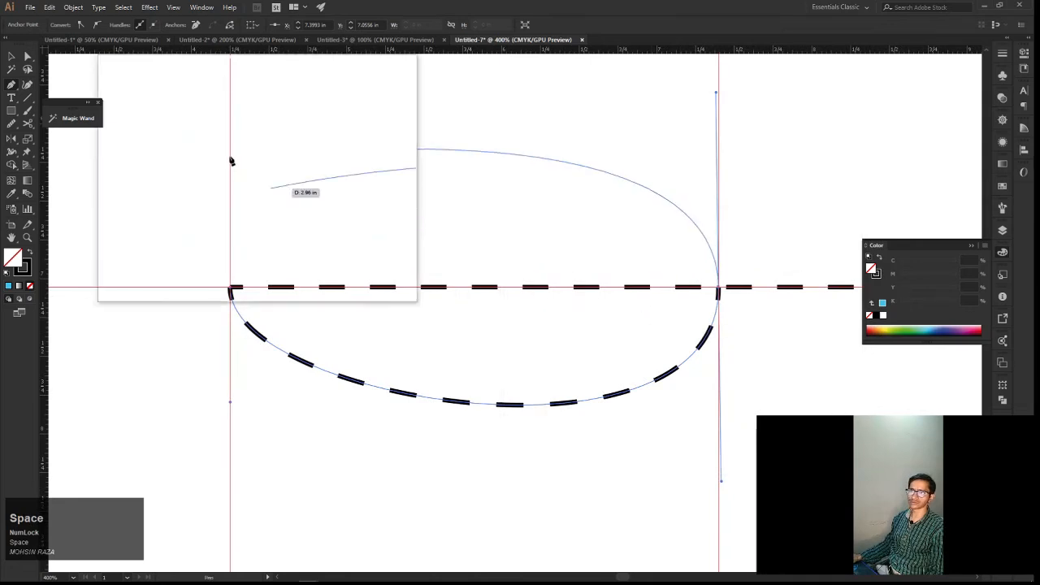
# Turn off the dashed line option for the new curved path so its stroke is solid
pyautogui.press('v')
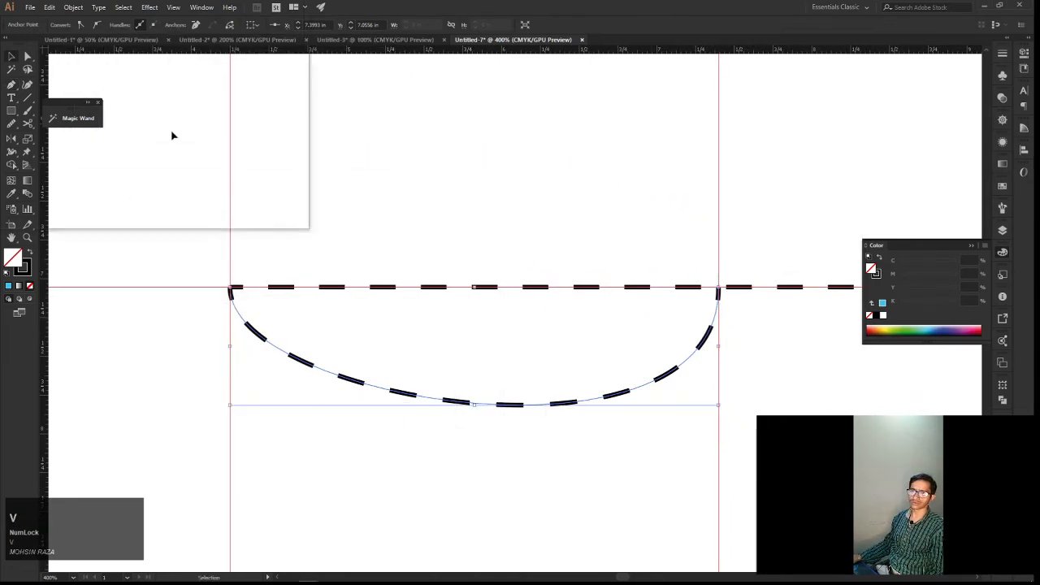
pyautogui.moveTo(271, 342); pyautogui.dragTo(113, 188)
pyautogui.click(110, 26)
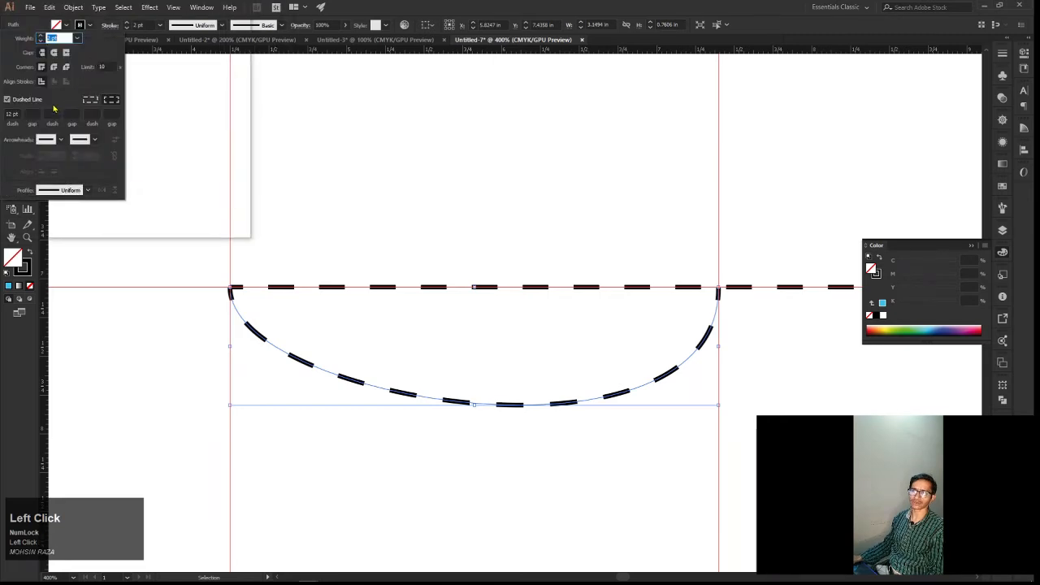
pyautogui.click(30, 103)
pyautogui.press('space')
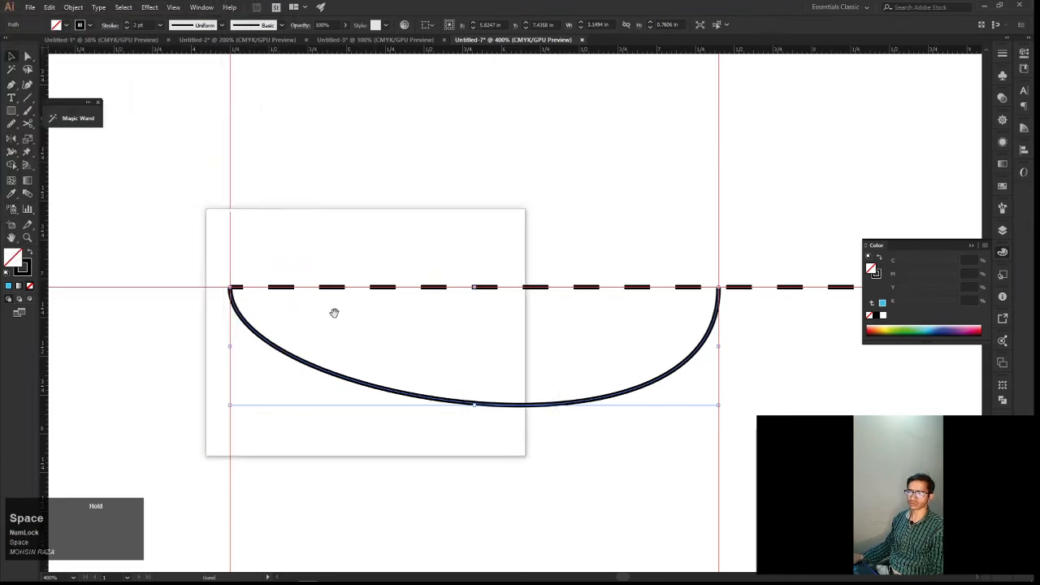
pyautogui.moveTo(409, 325); pyautogui.dragTo(341, 308)
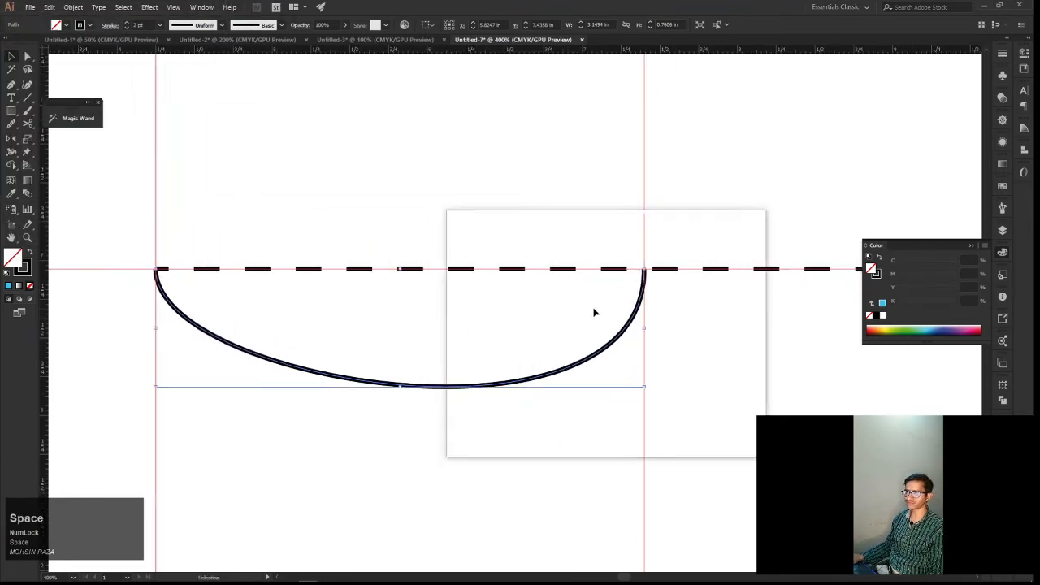
# Undo the dash change and the whole curved Pen path, leaving only the locked dashed line
pyautogui.moveTo(636, 283); pyautogui.dragTo(587, 278)
pyautogui.hotkey('ctrl', 'z')
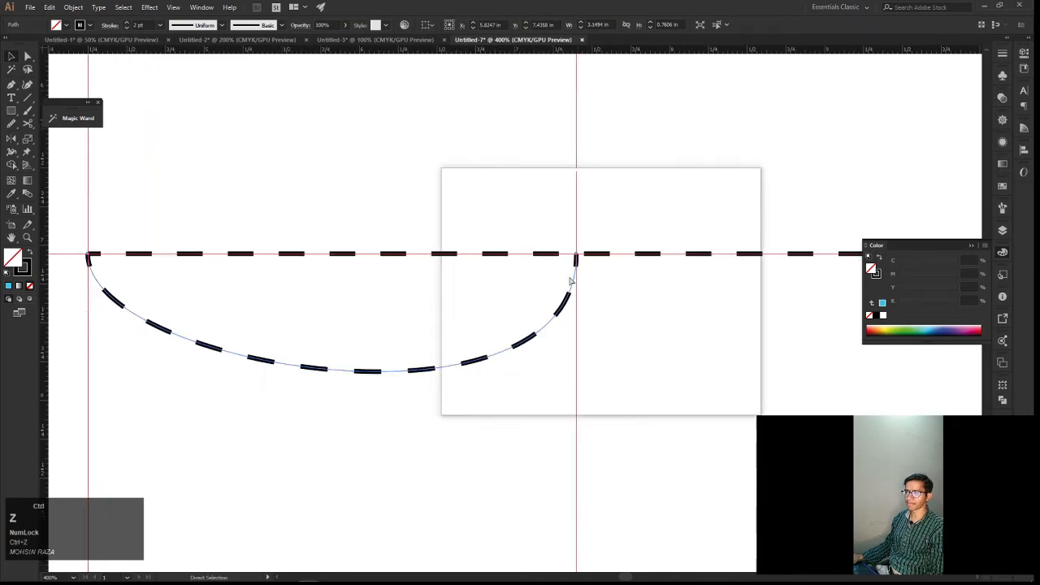
pyautogui.hotkey('ctrl', 'z')
pyautogui.moveTo(430, 301); pyautogui.dragTo(513, 307)
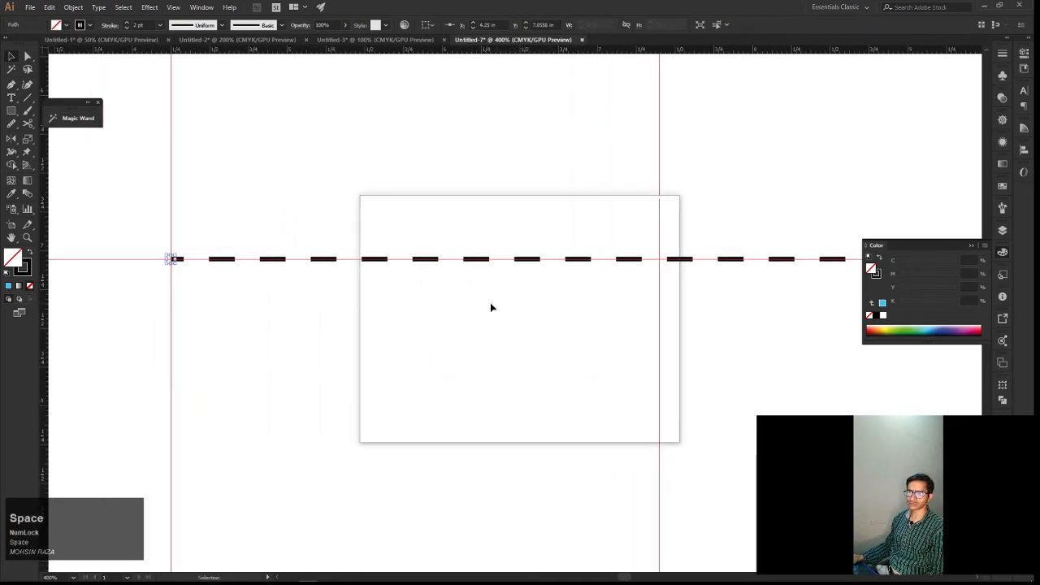
pyautogui.hotkey('ctrl', 'z')
# Set up a solid yellow stroke without dashes for the next Pen path
pyautogui.press('p')
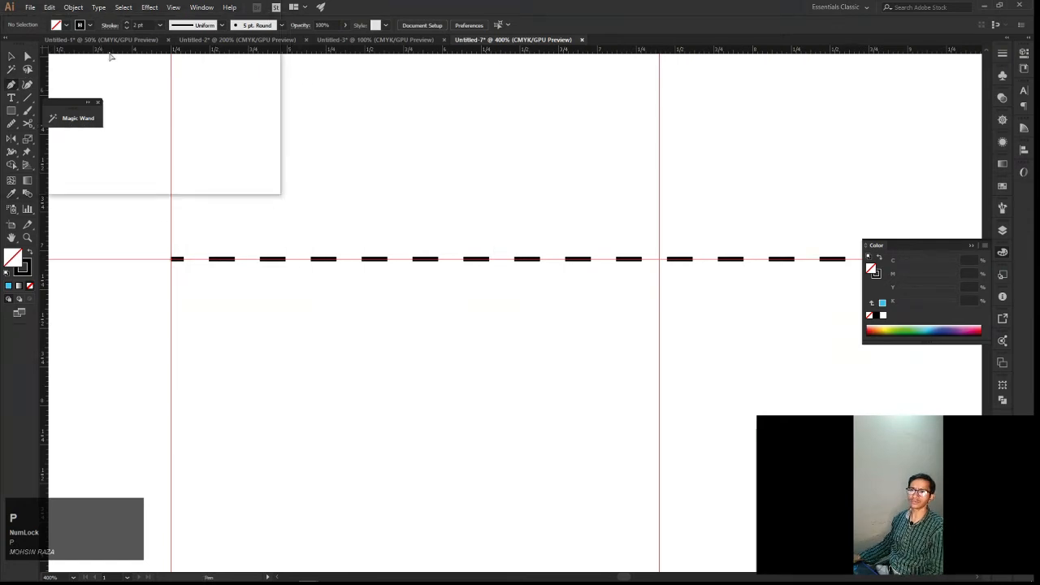
pyautogui.click(112, 26)
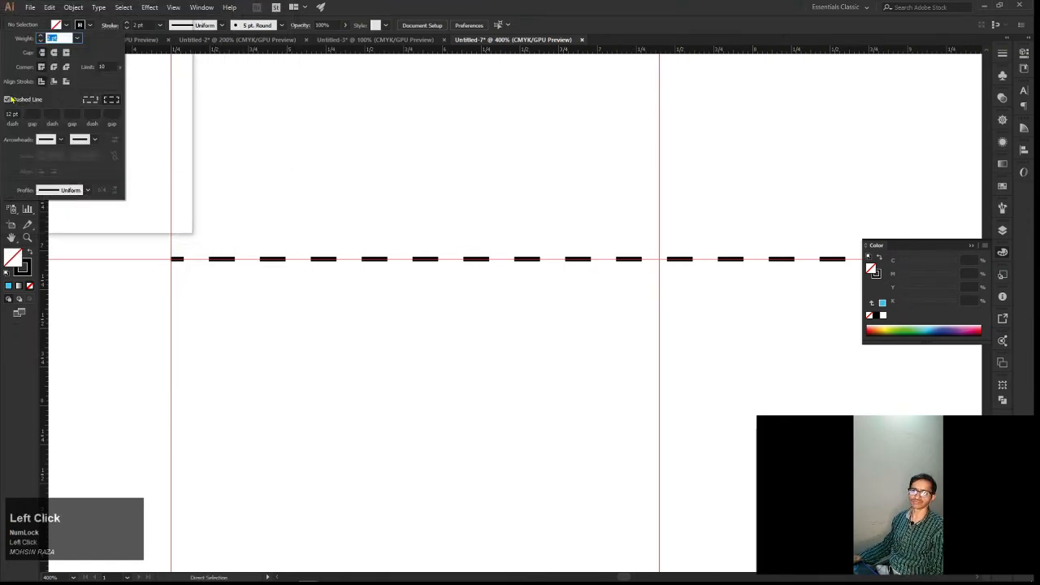
pyautogui.click(79, 26)
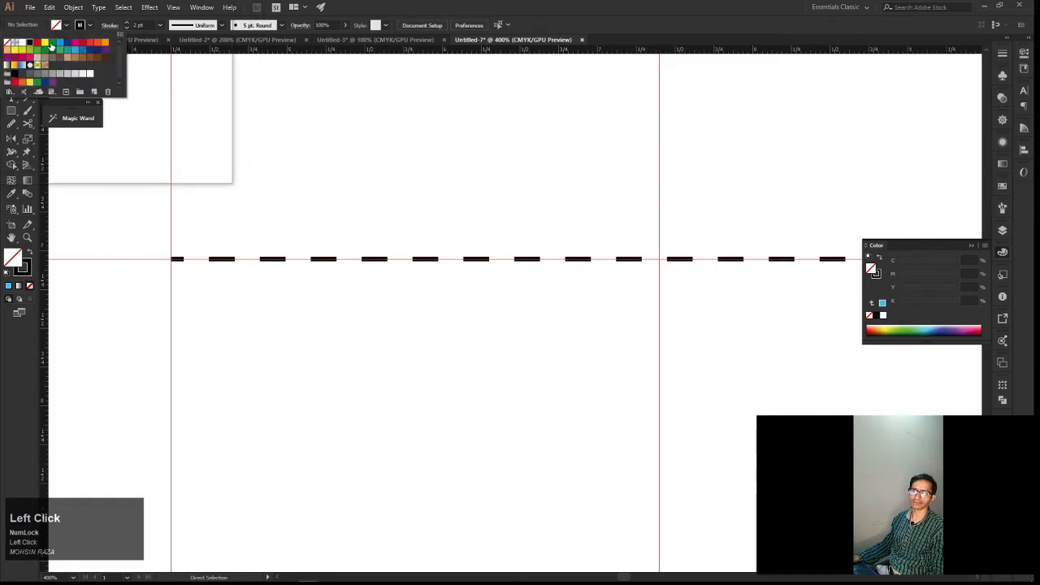
pyautogui.click(46, 44)
# Draw the first wave arc with the Pen tool, curving below the dashed line from X 4.25 in to about X 6.47 in
pyautogui.press('space')
pyautogui.moveTo(258, 273); pyautogui.dragTo(297, 272)
pyautogui.moveTo(214, 272); pyautogui.dragTo(210, 262)
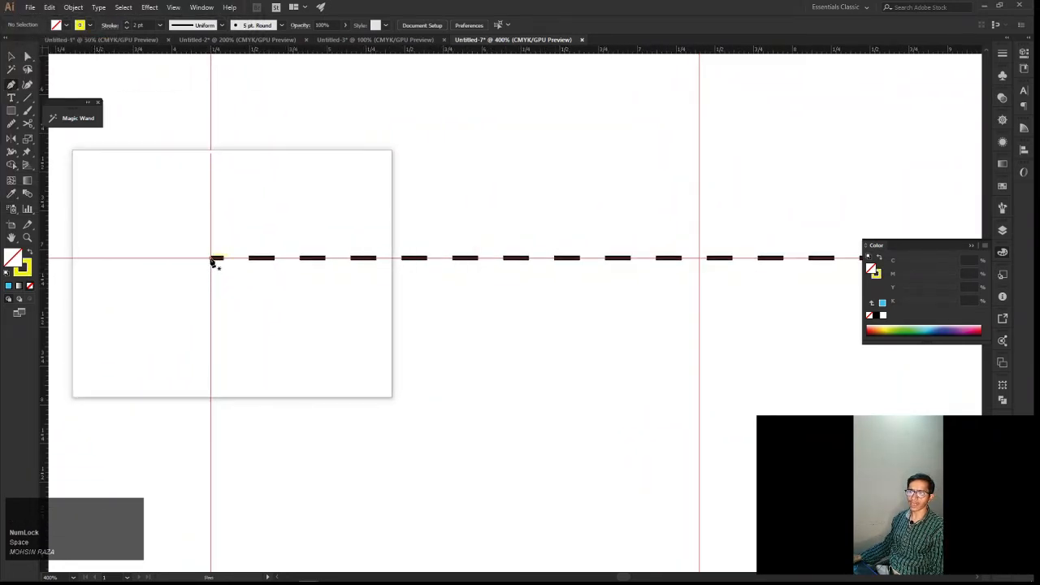
pyautogui.click(211, 259)
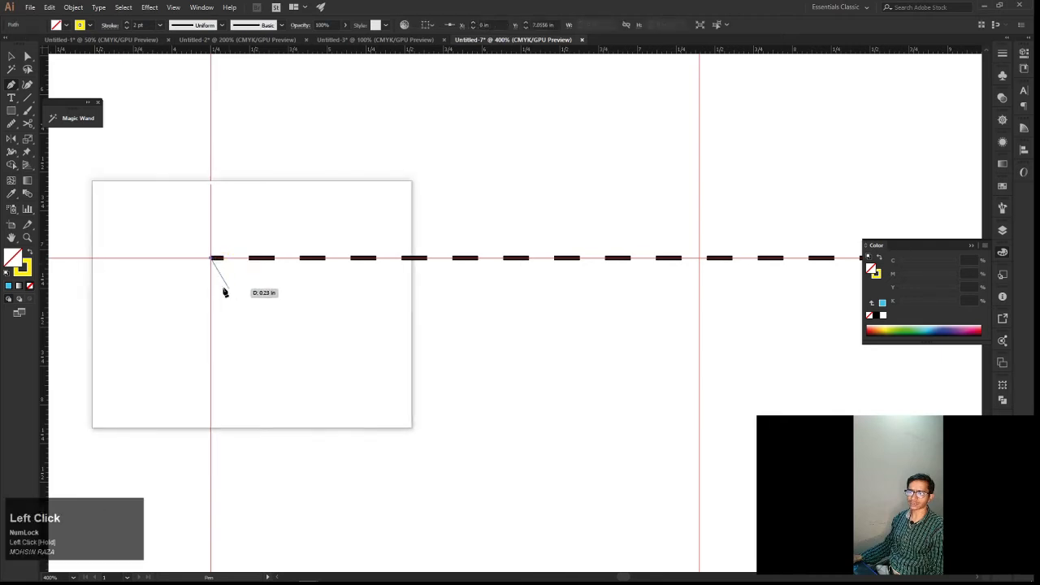
pyautogui.hotkey('ctrl', 'z')
pyautogui.moveTo(213, 260); pyautogui.dragTo(389, 307)
pyautogui.press('space')
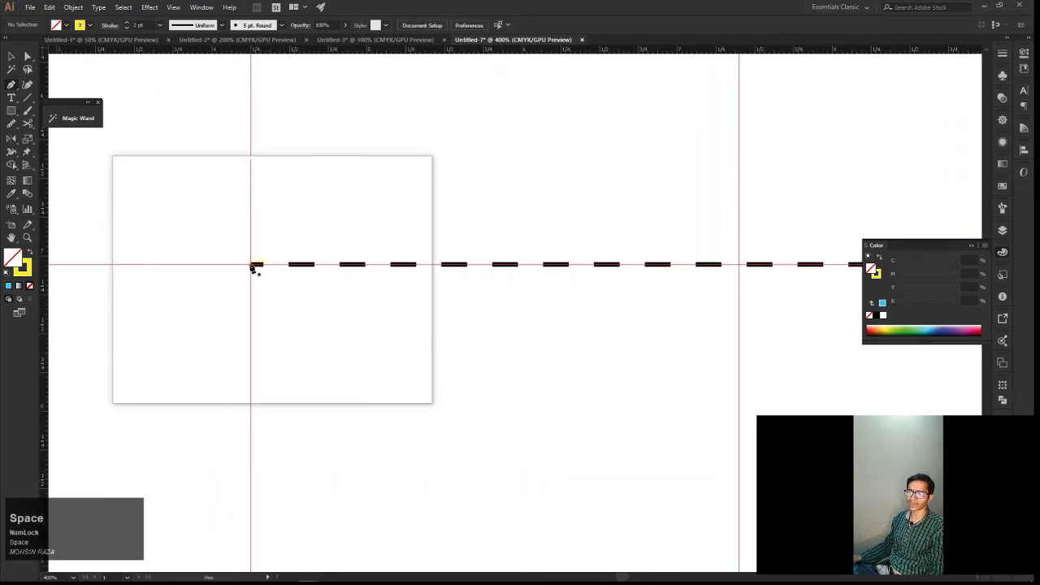
pyautogui.click(251, 266)
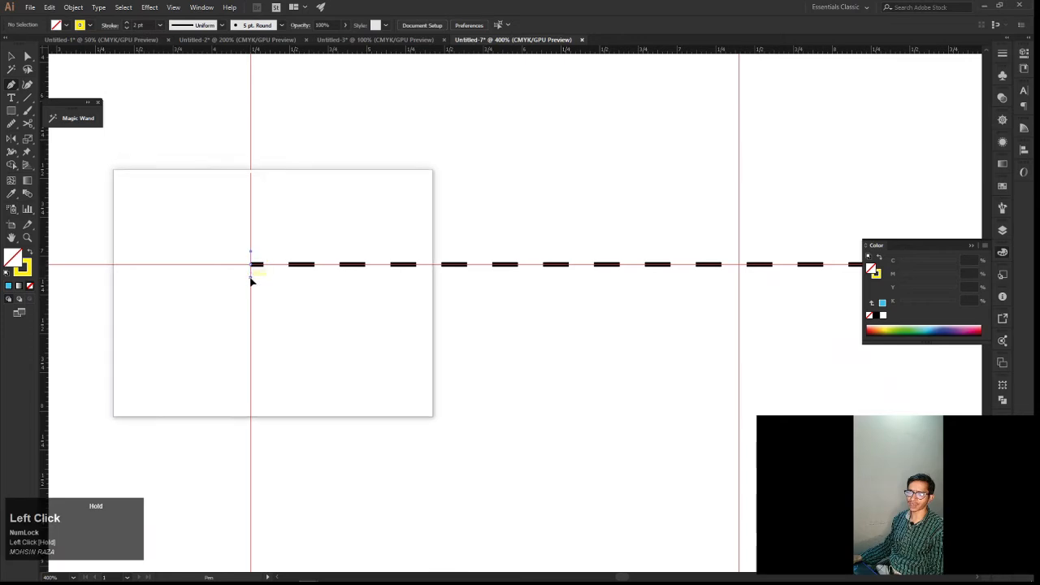
pyautogui.moveTo(252, 280); pyautogui.dragTo(251, 424)
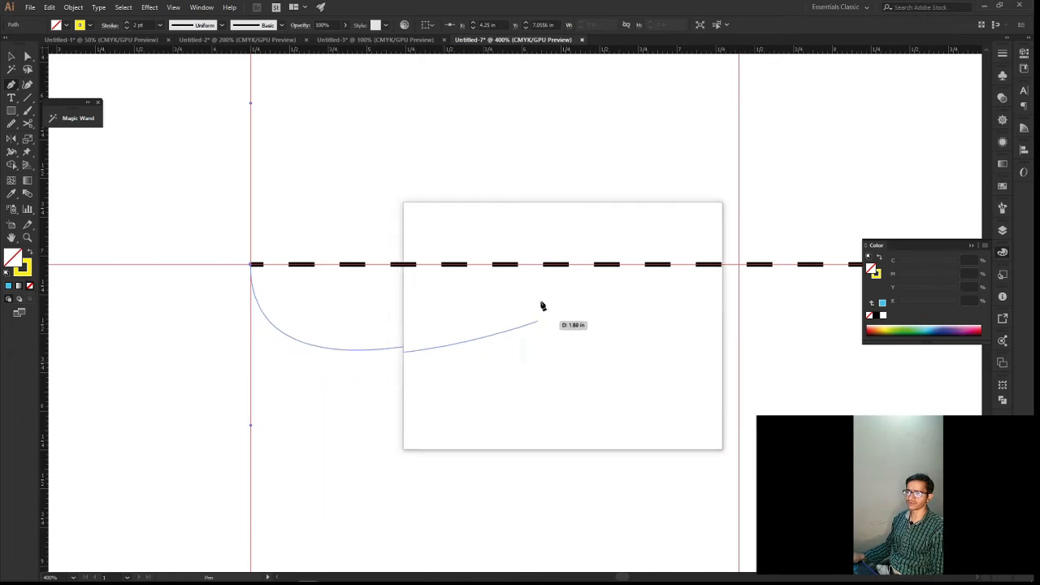
pyautogui.click(595, 270)
pyautogui.moveTo(596, 275); pyautogui.dragTo(594, 328)
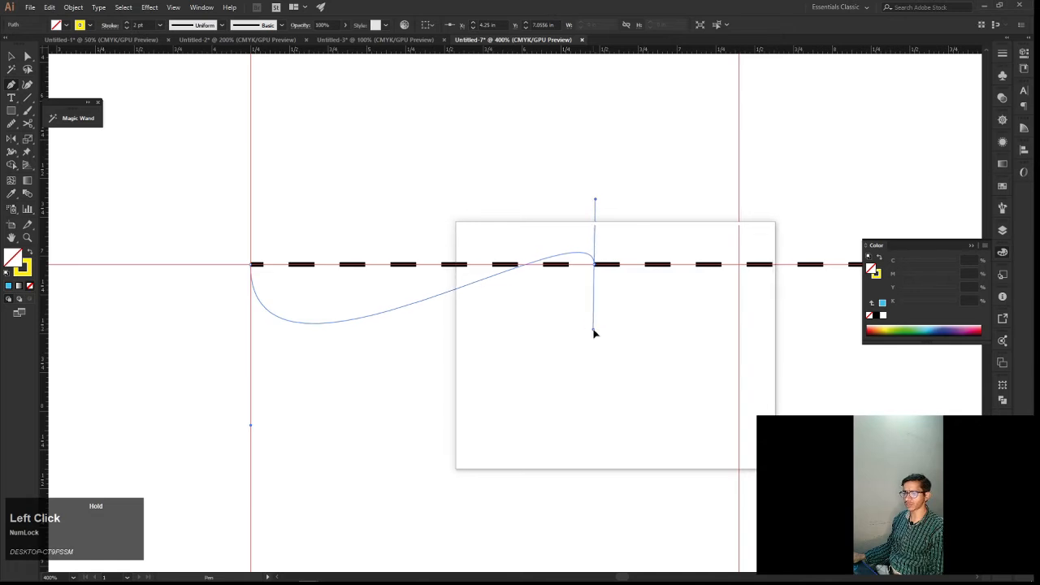
pyautogui.moveTo(602, 332)
pyautogui.mouseDown()
pyautogui.moveTo(623, 293)
pyautogui.moveTo(615, 236)
pyautogui.moveTo(587, 174)
pyautogui.moveTo(598, 123)
pyautogui.moveTo(589, 61)
pyautogui.mouseUp()
# Continue the wave with a Pen arc above the dashed line, ending on the line at about X 8.61 in
pyautogui.press('space')
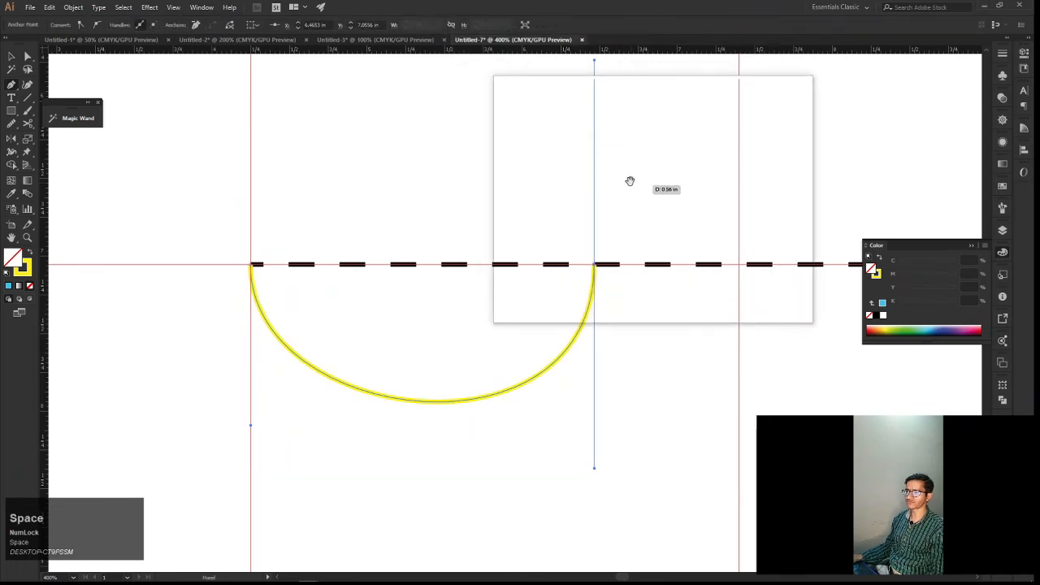
pyautogui.moveTo(628, 178); pyautogui.dragTo(492, 208)
pyautogui.scroll(-1, 545, 207)
pyautogui.click(551, 208)
pyautogui.press('space')
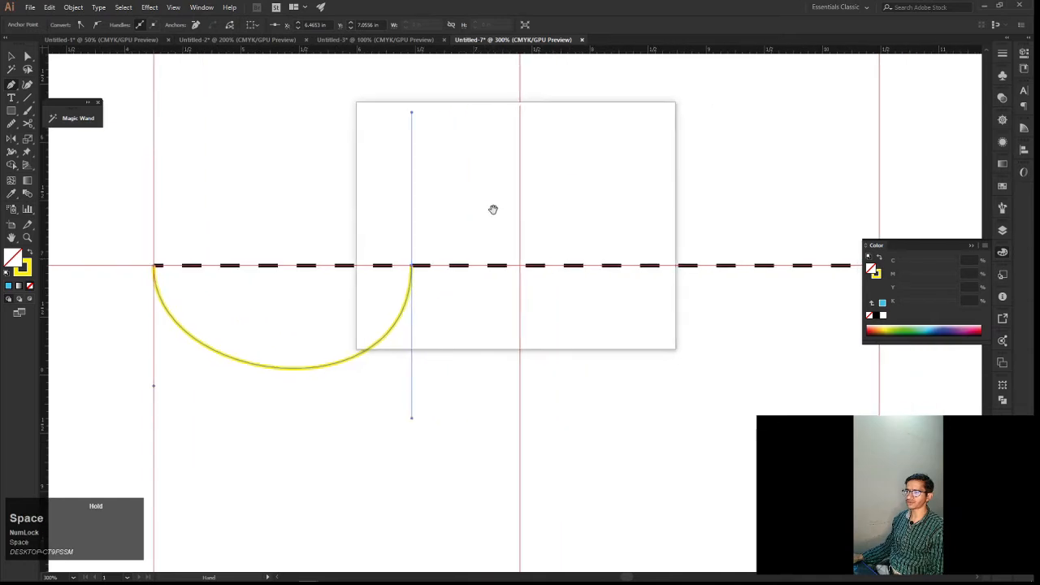
pyautogui.press('space')
pyautogui.moveTo(628, 206); pyautogui.dragTo(606, 213)
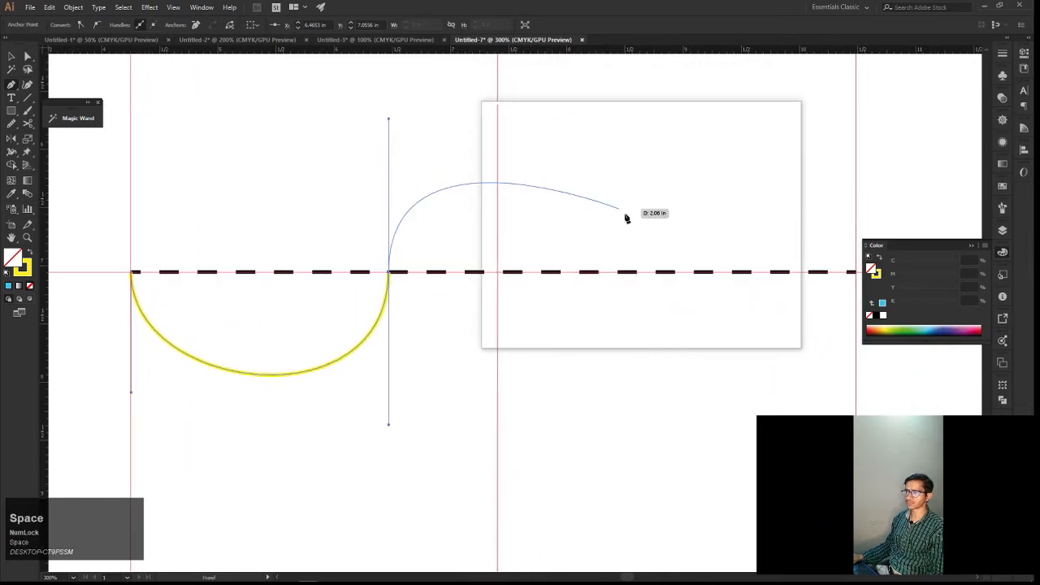
pyautogui.click(639, 274)
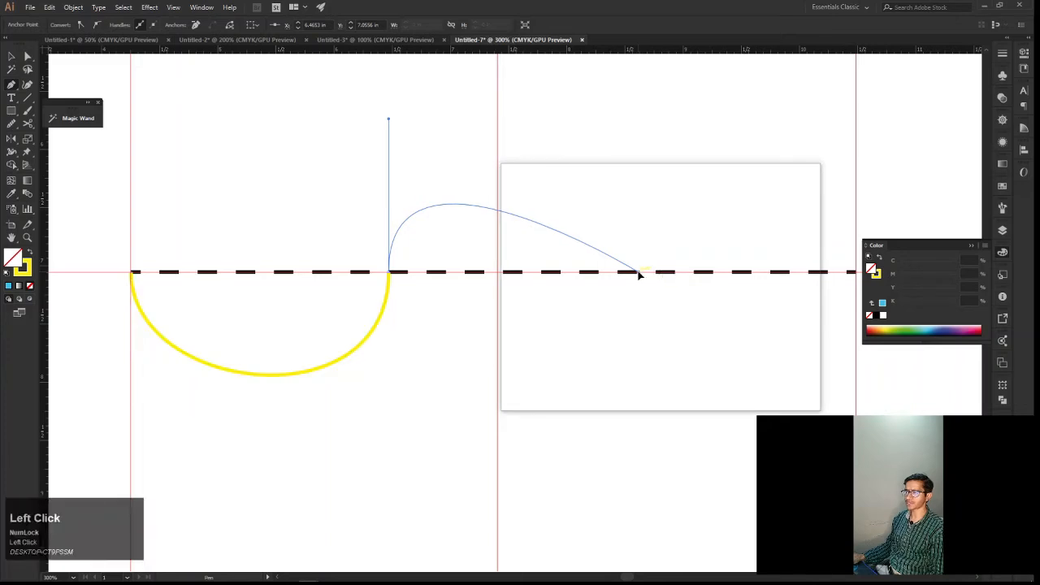
pyautogui.moveTo(639, 282); pyautogui.dragTo(641, 293)
pyautogui.moveTo(640, 302); pyautogui.dragTo(639, 369)
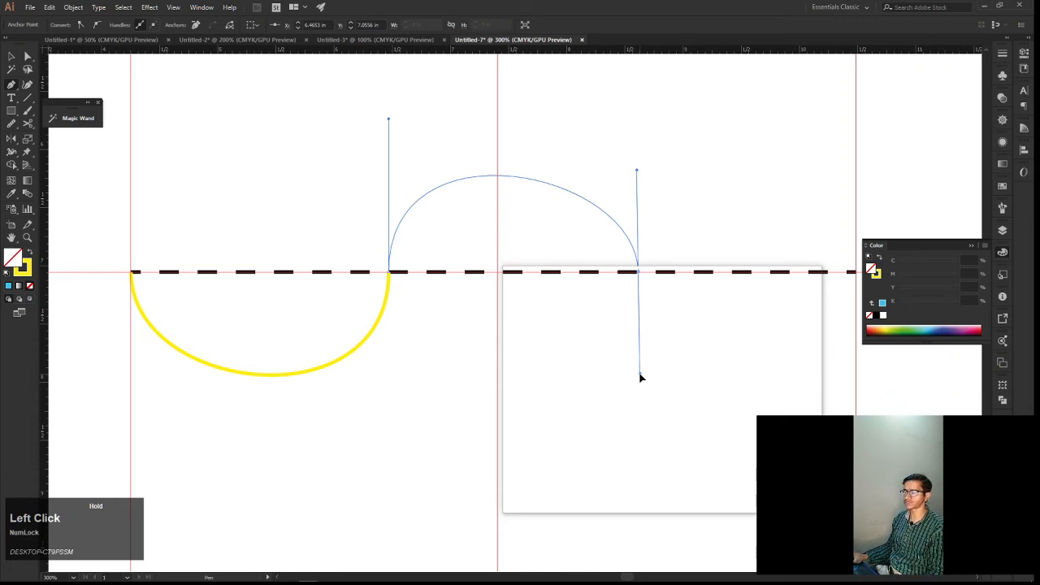
pyautogui.moveTo(639, 376); pyautogui.dragTo(645, 417)
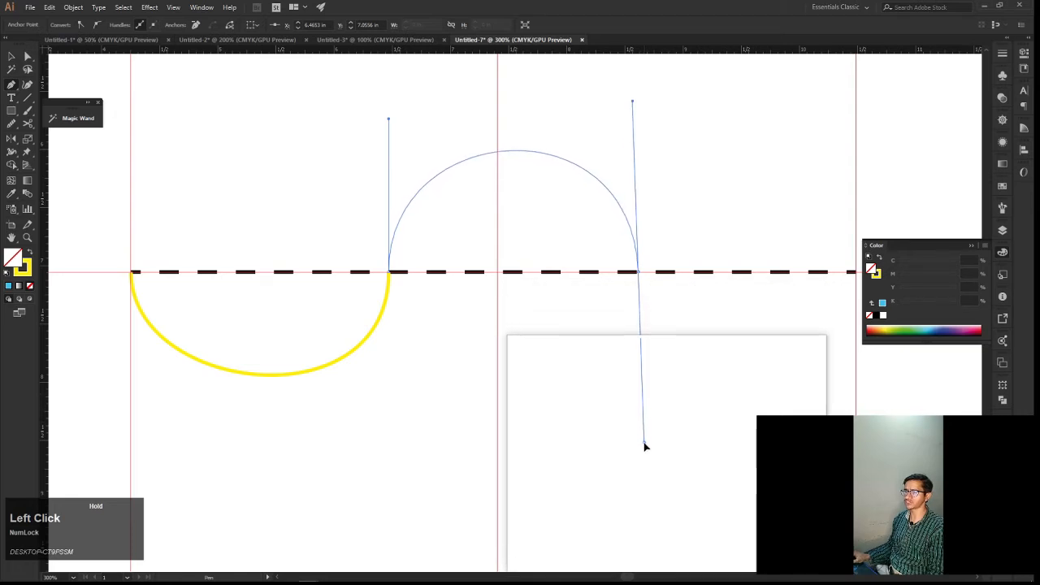
pyautogui.moveTo(645, 460); pyautogui.dragTo(645, 460)
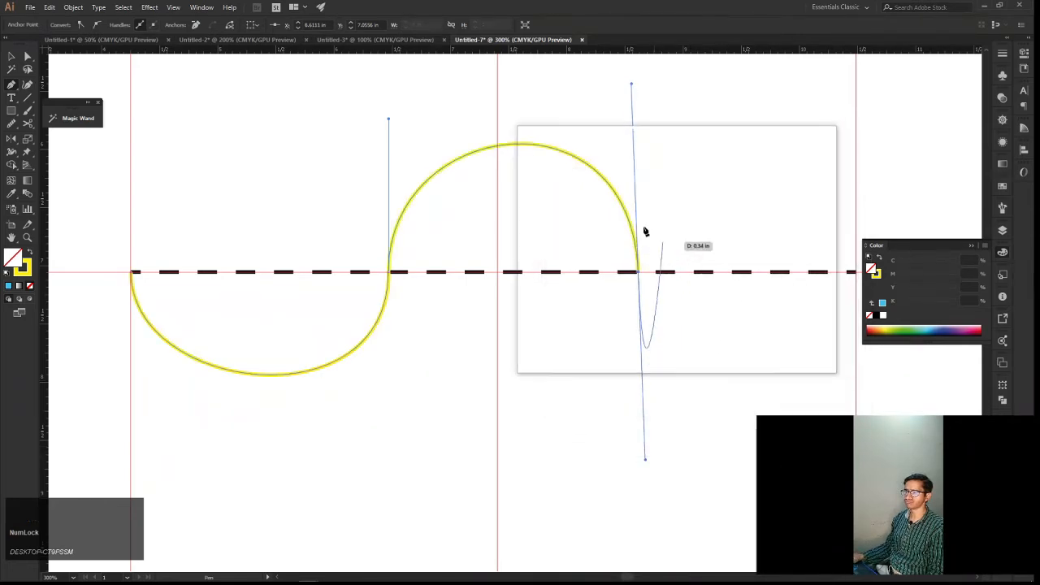
# Add a third arc below the dashed line, ending at the line's far end at about X 10.49 in with a vertical handle
pyautogui.press('space')
pyautogui.moveTo(641, 234); pyautogui.dragTo(534, 244)
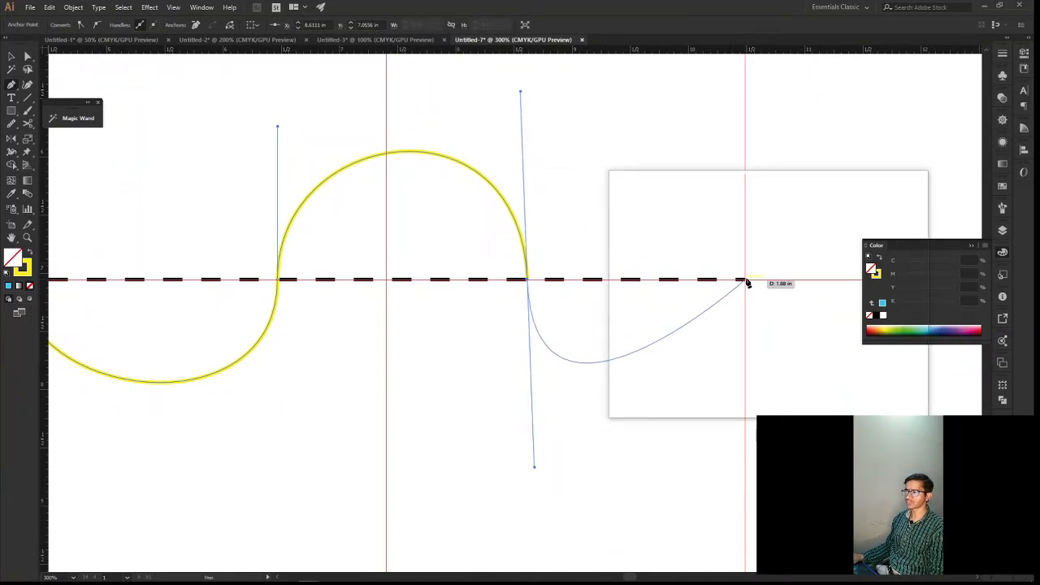
pyautogui.moveTo(746, 280); pyautogui.dragTo(745, 132)
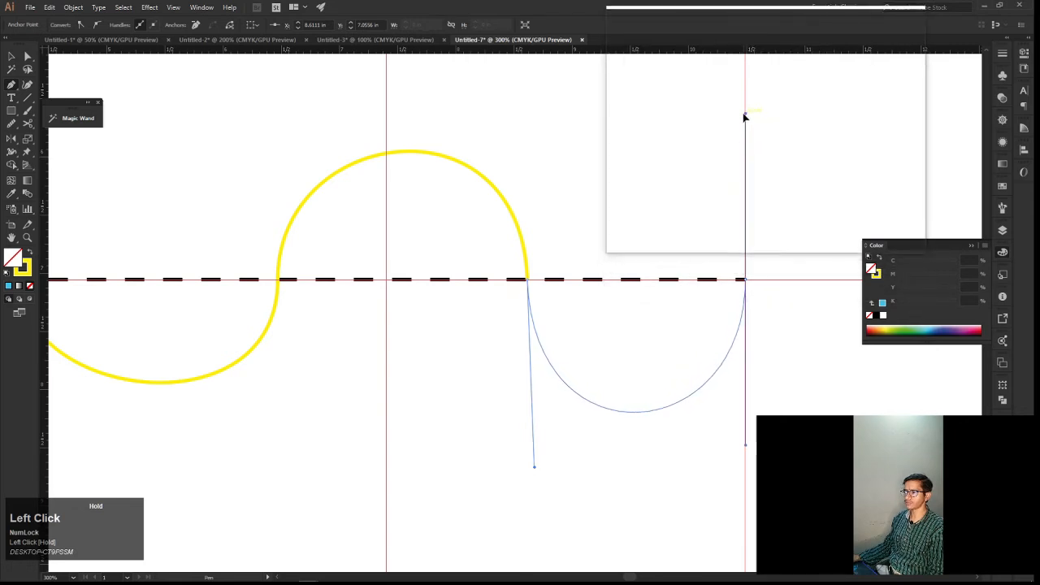
pyautogui.moveTo(744, 118); pyautogui.dragTo(745, 81)
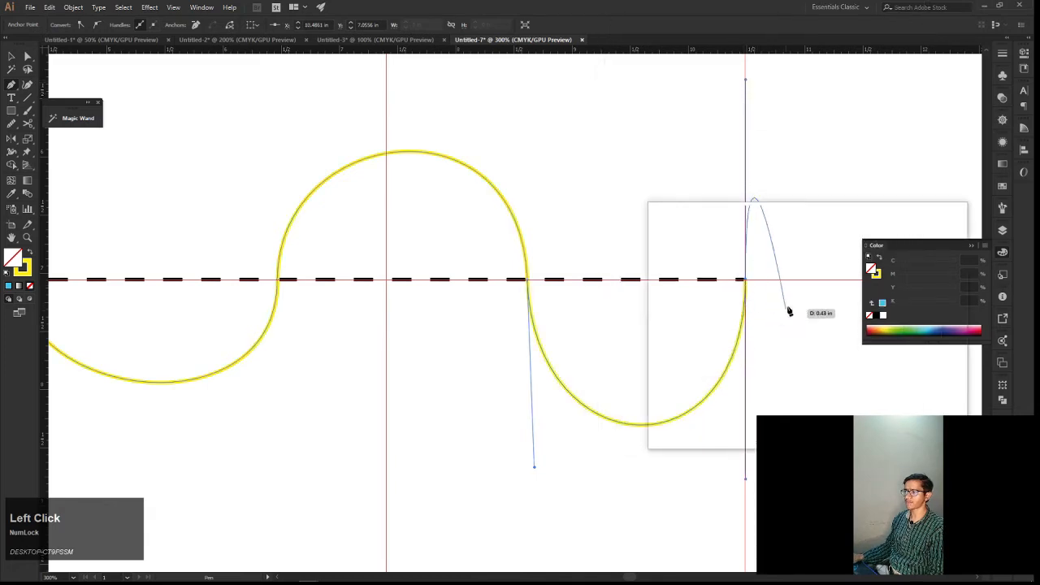
# Remove the outgoing handle from the yellow wave's end anchor at the dashed line's far end, leaving a corner point
pyautogui.press('space')
pyautogui.moveTo(782, 288); pyautogui.dragTo(717, 316)
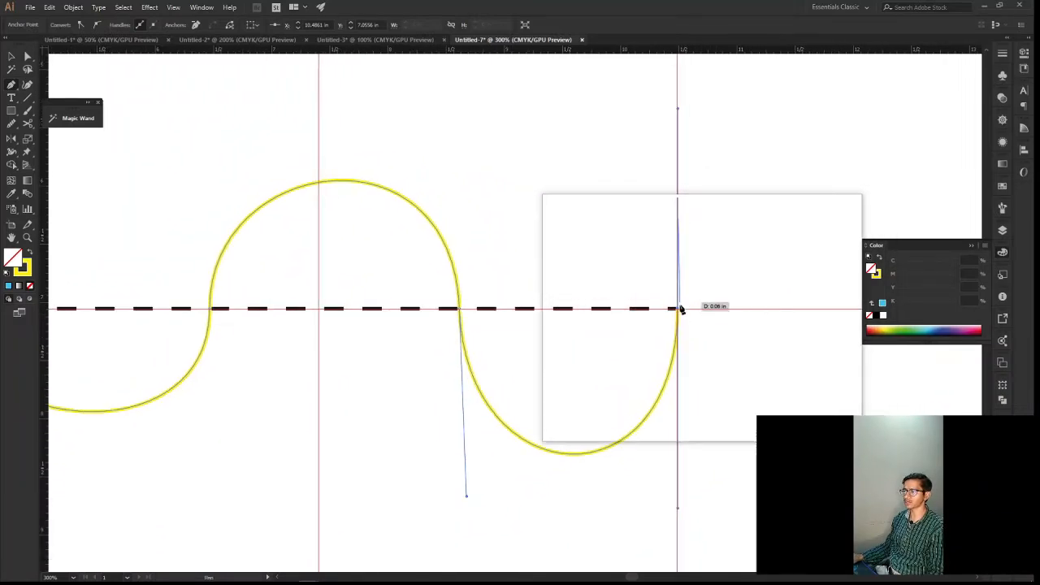
pyautogui.keyDown('alt'); pyautogui.scroll(3, 674, 308); pyautogui.keyUp('alt')
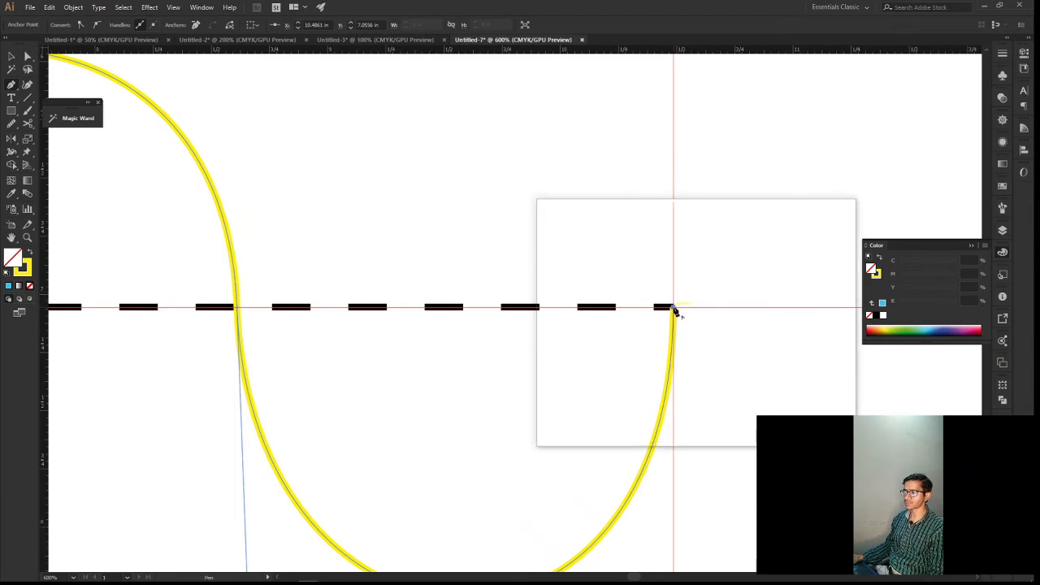
pyautogui.press('alt')
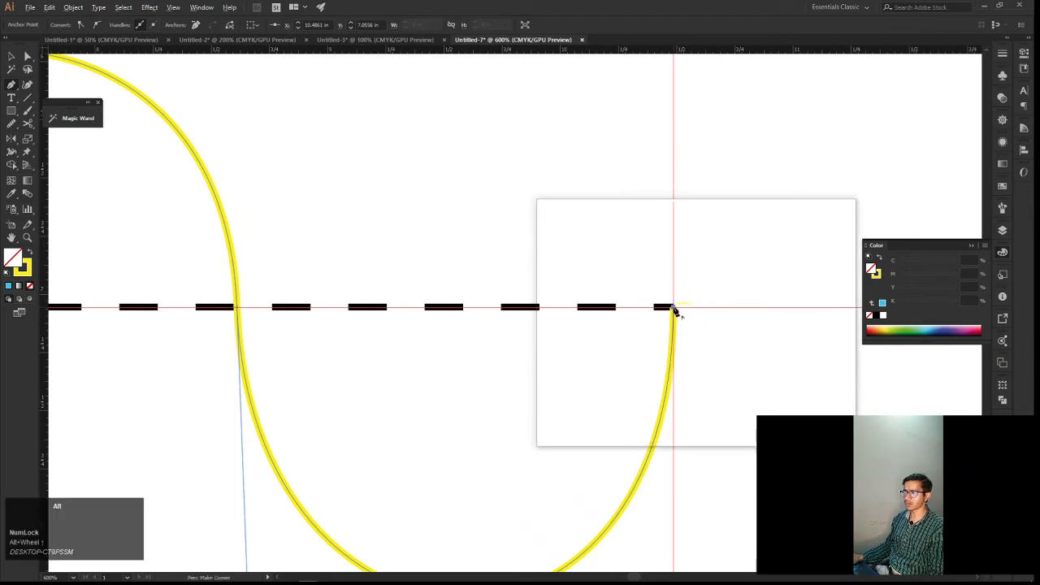
pyautogui.moveTo(673, 311); pyautogui.dragTo(585, 283)
pyautogui.press('space')
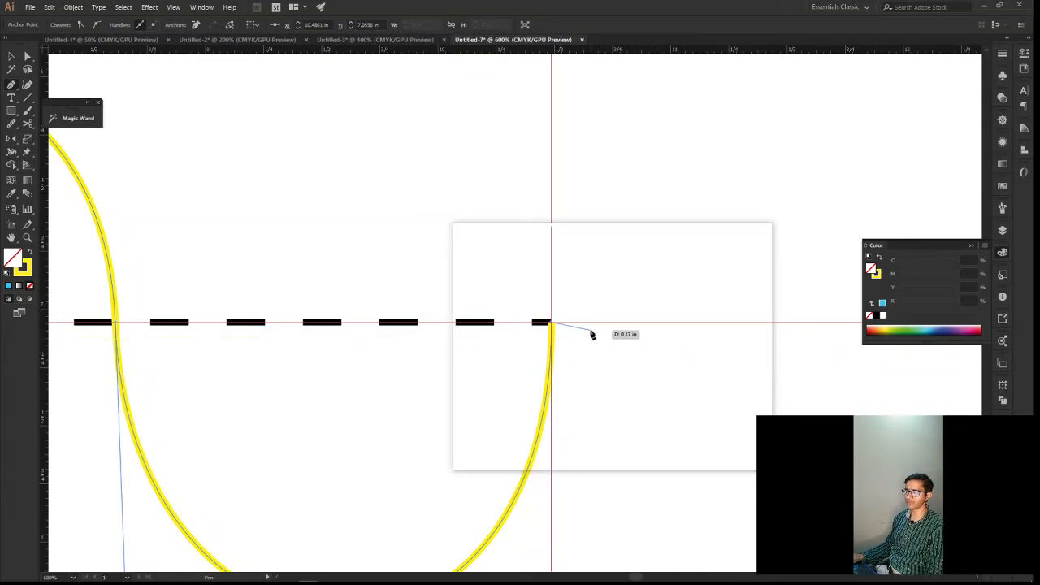
# End the yellow wave path, select it and set its stroke weight to 5 pt
pyautogui.scroll(-3, 590, 334)
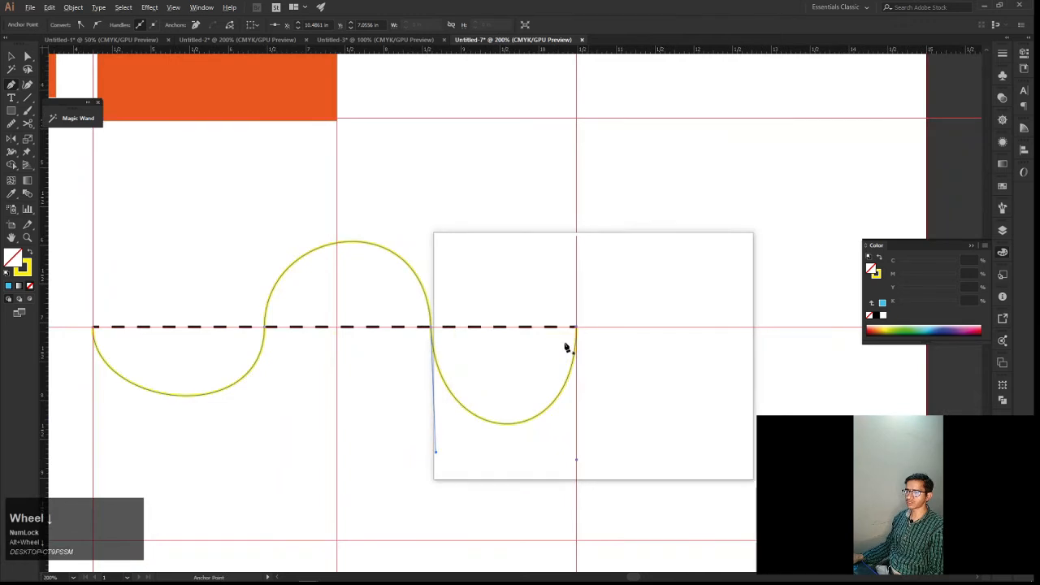
pyautogui.moveTo(582, 344); pyautogui.dragTo(654, 351)
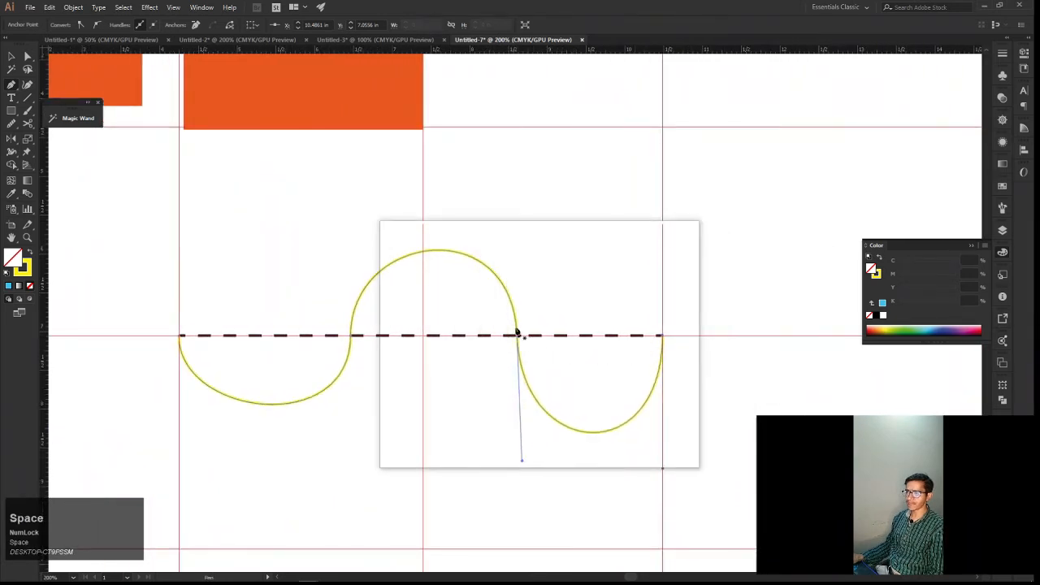
pyautogui.press('v')
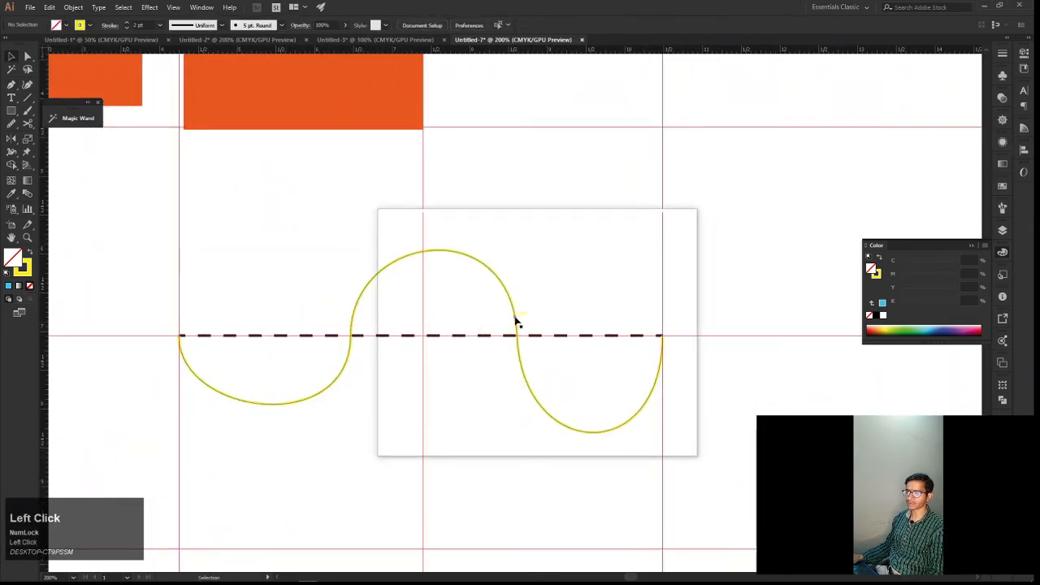
pyautogui.click(515, 322)
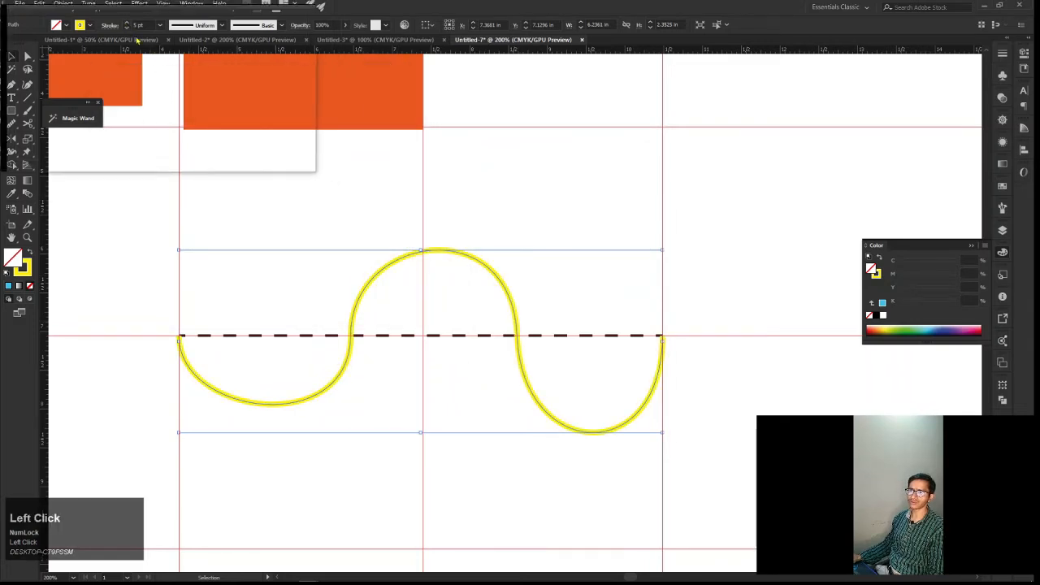
pyautogui.moveTo(126, 25); pyautogui.dragTo(601, 427)
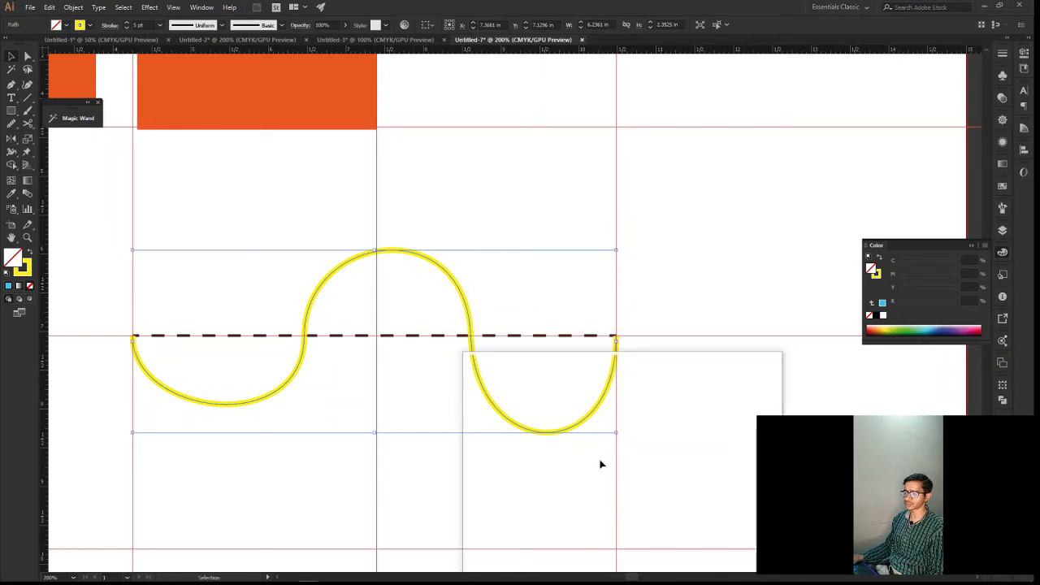
# Move the yellow wave up off the dashed line, over the notched orange shape and rounded black chevron, and deselect it
pyautogui.press('space')
pyautogui.moveTo(630, 439); pyautogui.dragTo(619, 445)
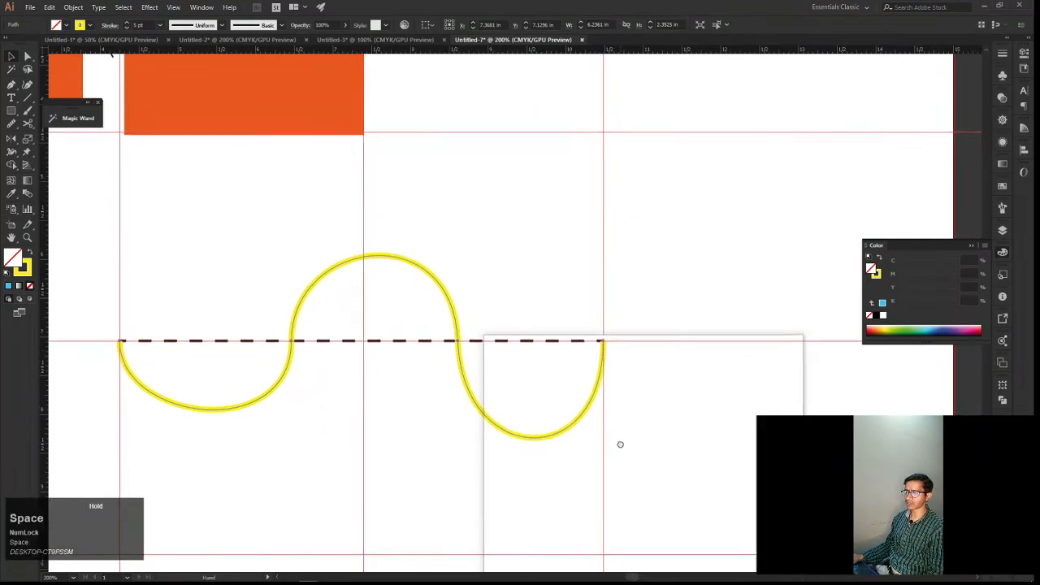
pyautogui.moveTo(603, 346); pyautogui.dragTo(602, 419)
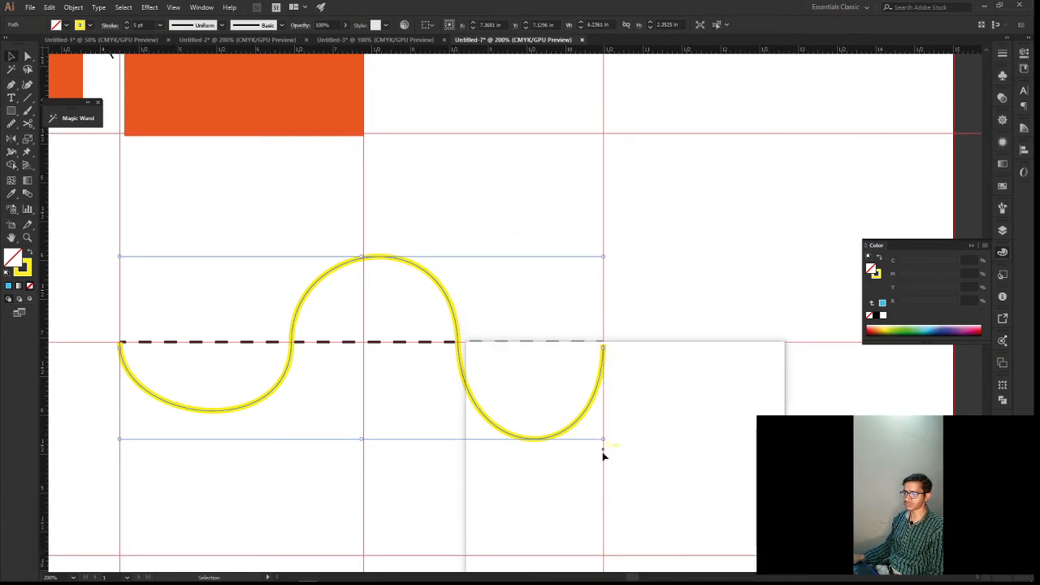
pyautogui.moveTo(602, 459); pyautogui.dragTo(637, 309)
pyautogui.press('space')
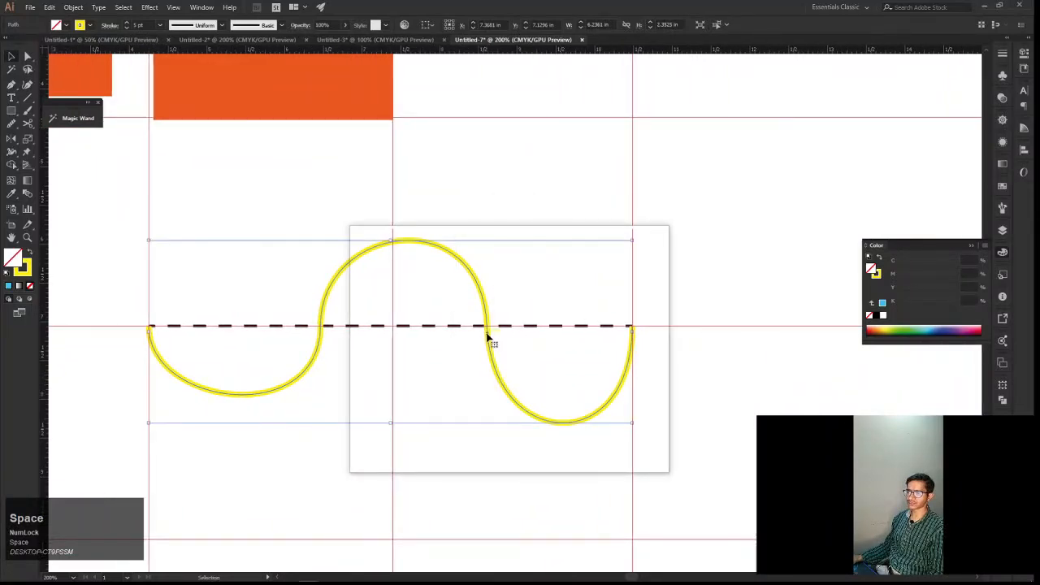
pyautogui.press('space')
pyautogui.moveTo(487, 337); pyautogui.dragTo(545, 109)
pyautogui.press('space')
pyautogui.moveTo(534, 213); pyautogui.dragTo(560, 278)
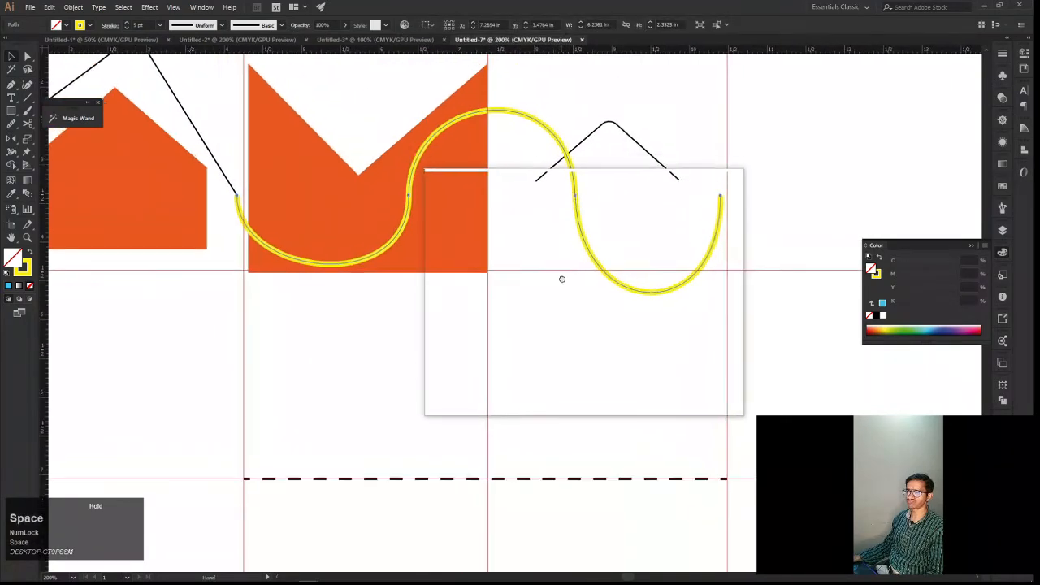
pyautogui.click(558, 360)
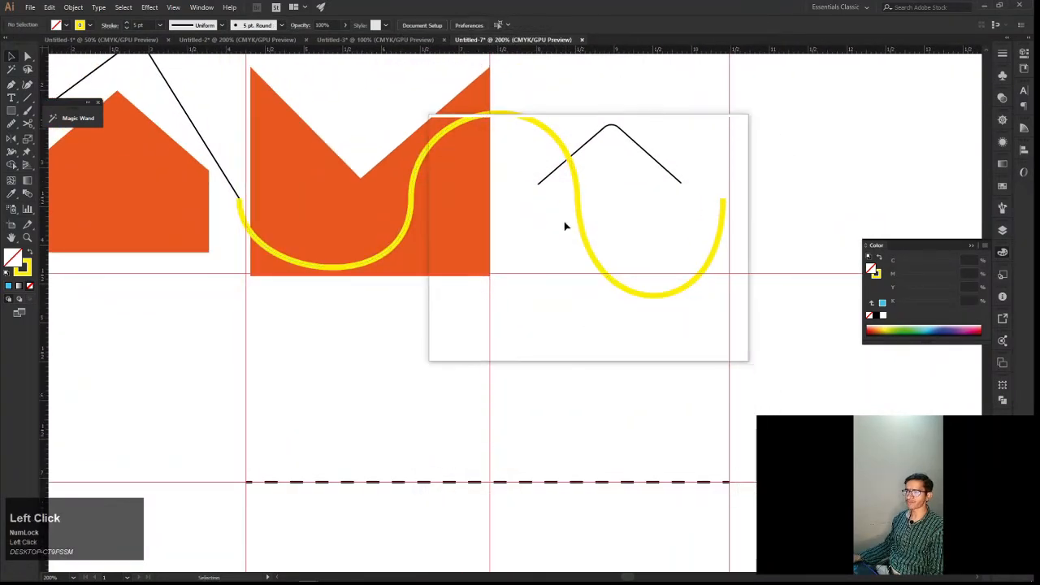
pyautogui.moveTo(590, 255); pyautogui.dragTo(589, 213)
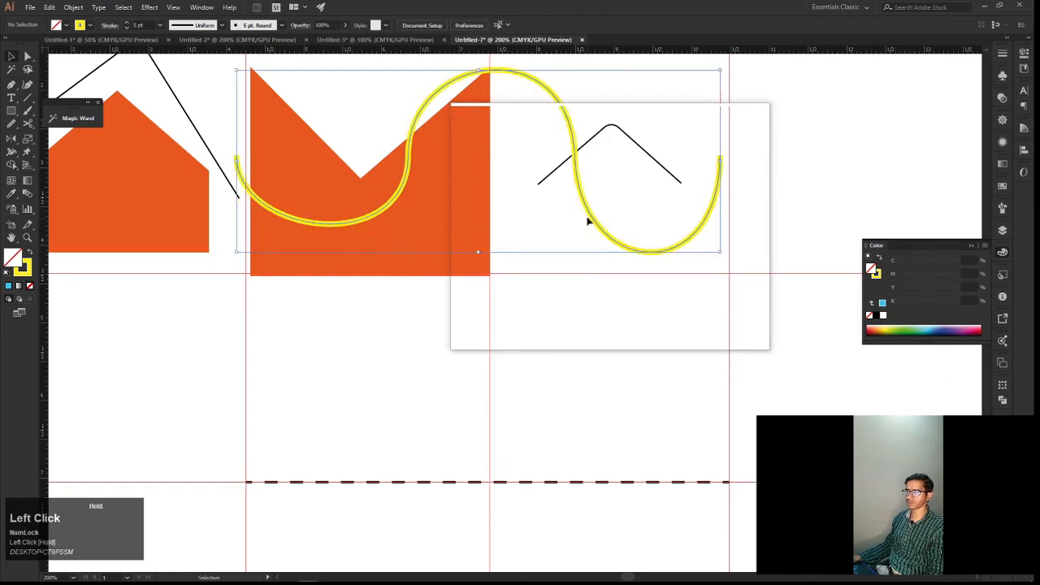
pyautogui.click(576, 325)
pyautogui.press('space')
pyautogui.moveTo(569, 332); pyautogui.dragTo(587, 359)
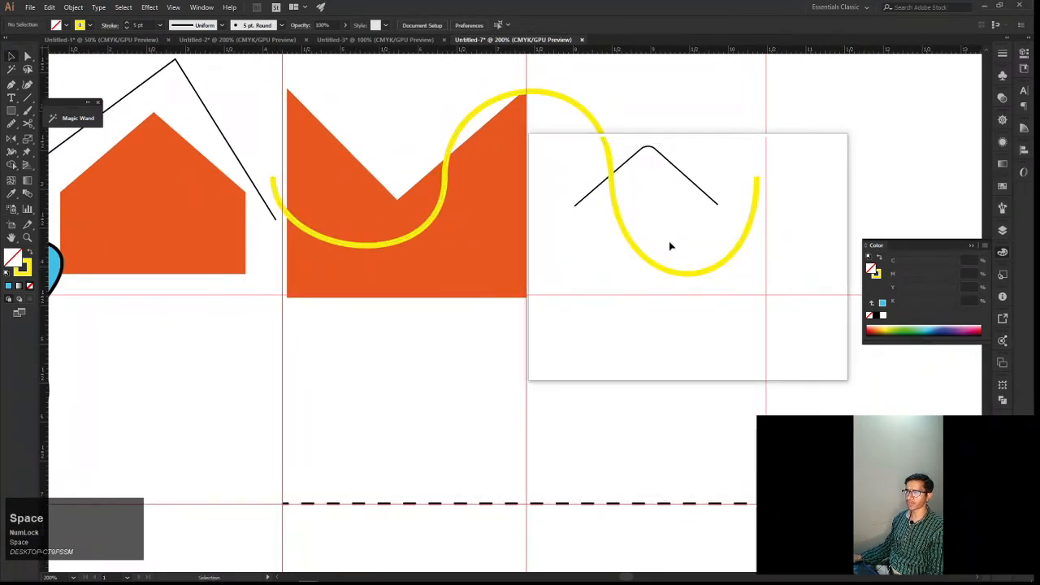
pyautogui.moveTo(734, 231); pyautogui.dragTo(288, 187)
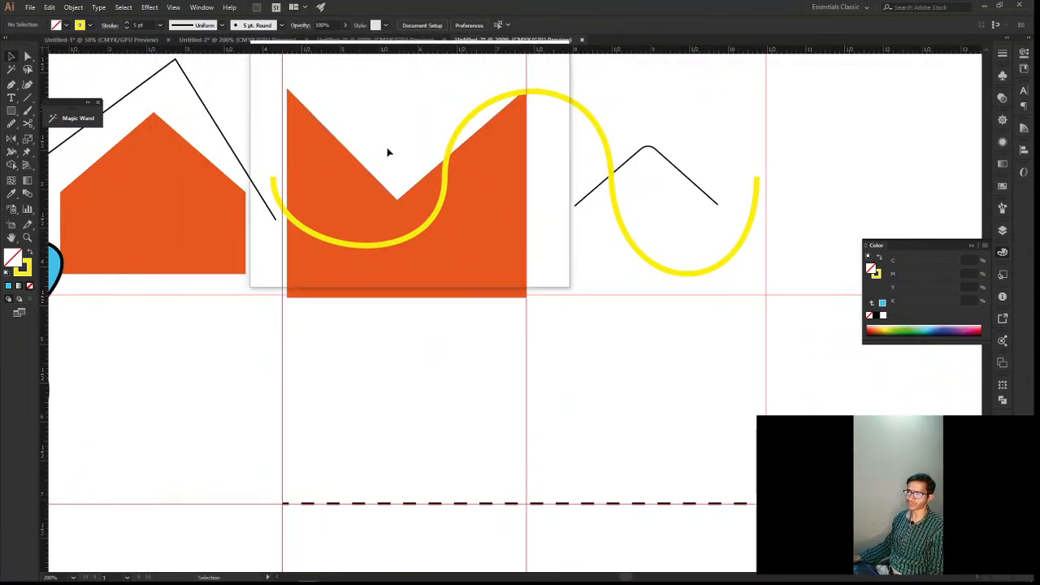
pyautogui.press('space')
pyautogui.moveTo(488, 296); pyautogui.dragTo(460, 250)
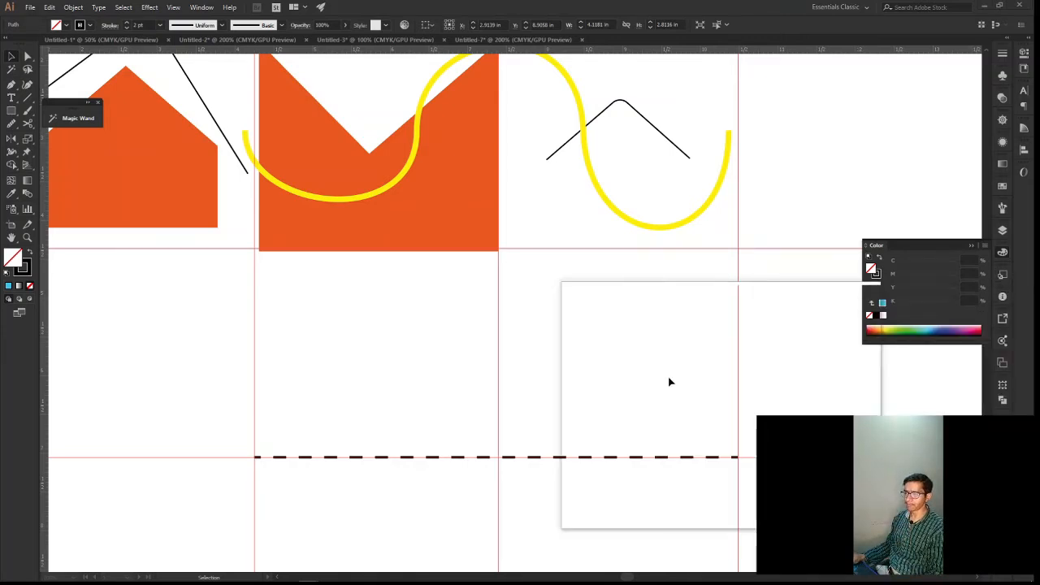
pyautogui.press('space')
pyautogui.click(537, 403)
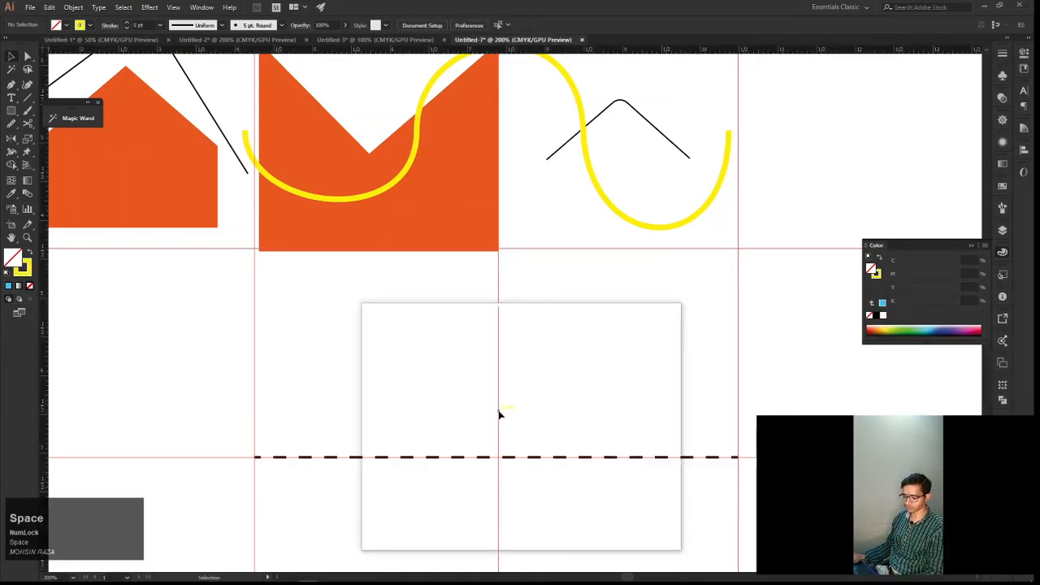
# Activate the Pen tool for a new path on the freed dashed line
pyautogui.press('p')
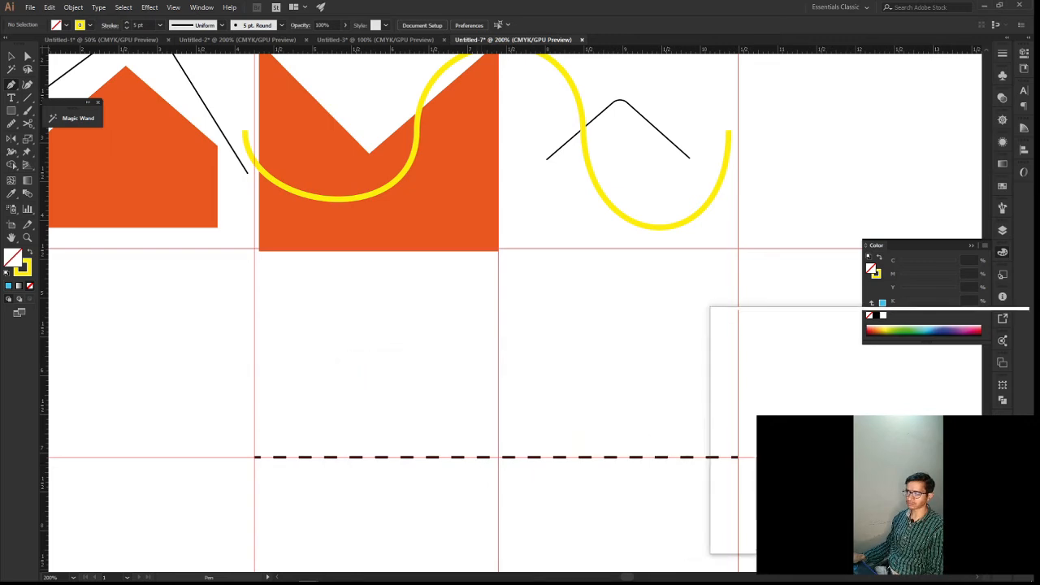
pyautogui.click(894, 496)
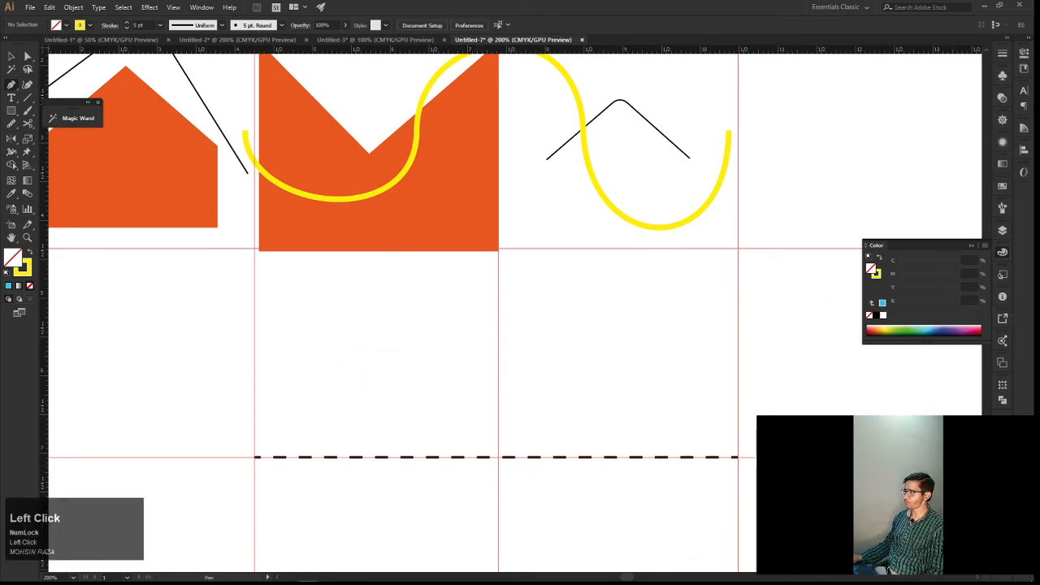
pyautogui.moveTo(1039, 129); pyautogui.dragTo(677, 122)
pyautogui.click(1030, 122)
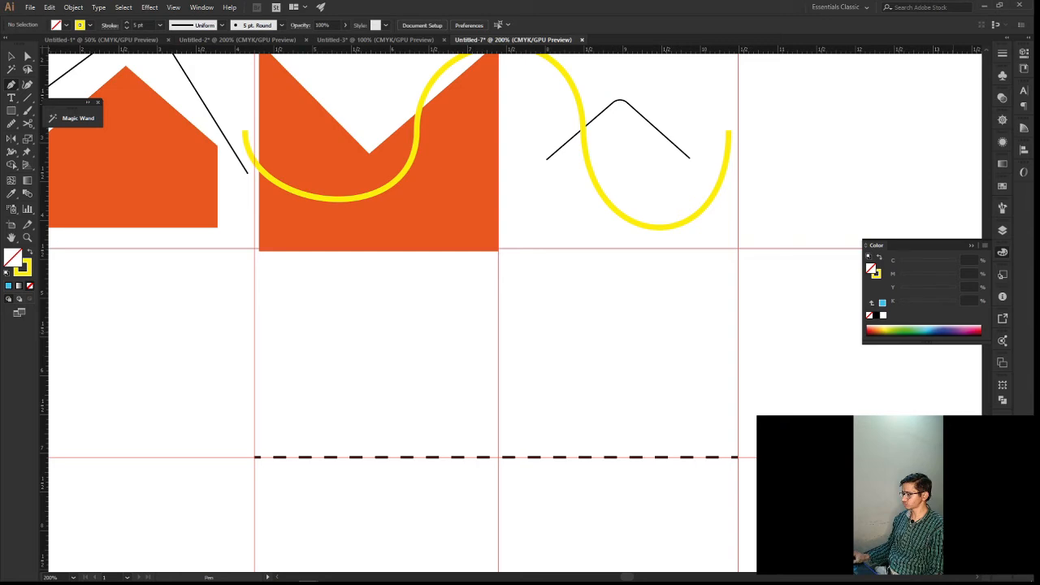
# Browse the Screenshots folder inside Pictures in File Explorer and close the window
pyautogui.click(1039, 580)
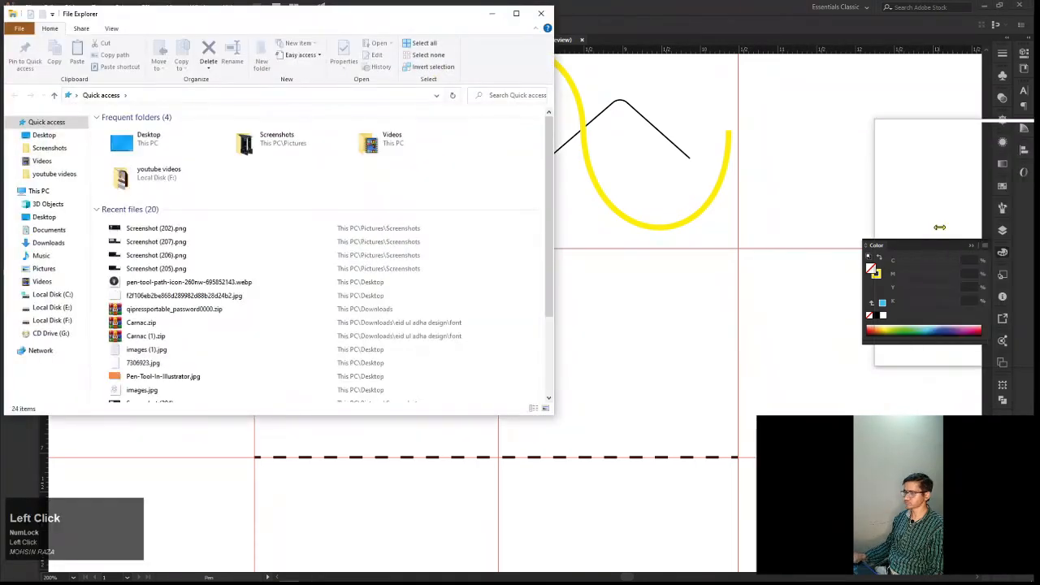
pyautogui.click(45, 269)
pyautogui.doubleClick(244, 166)
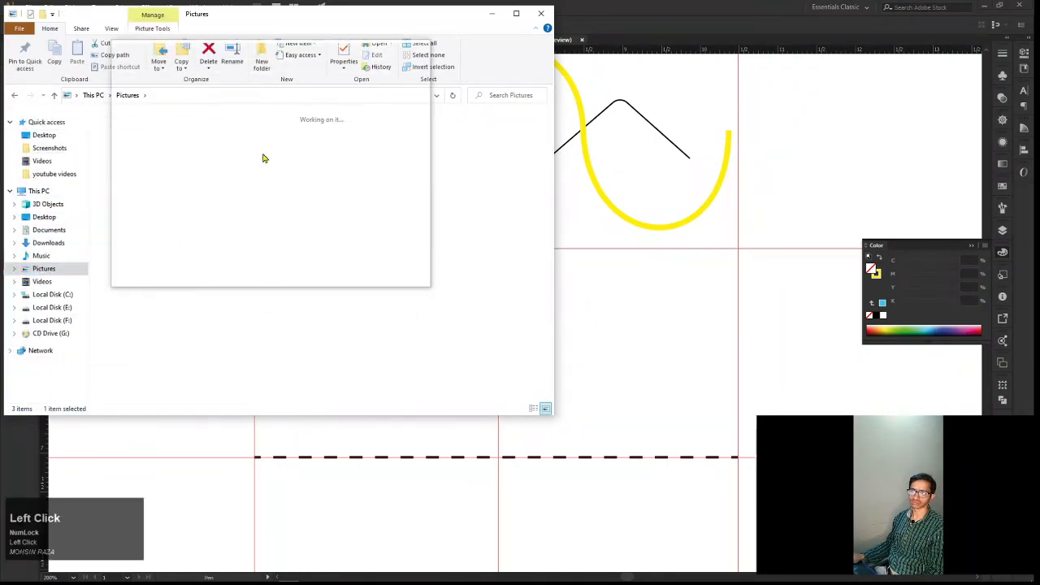
pyautogui.doubleClick(326, 173)
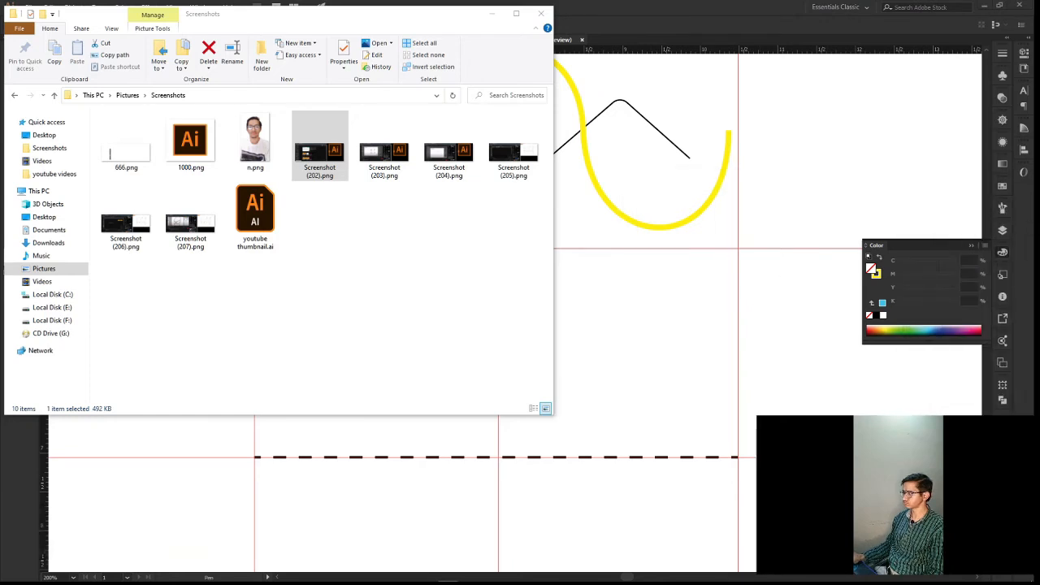
pyautogui.press('Num_Lock')
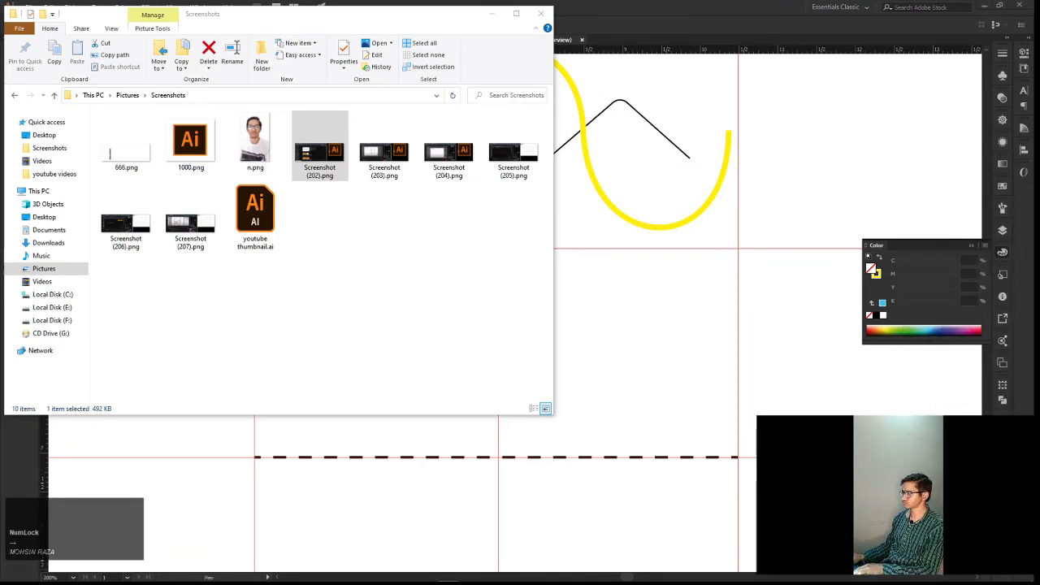
pyautogui.press('Num_Lock')
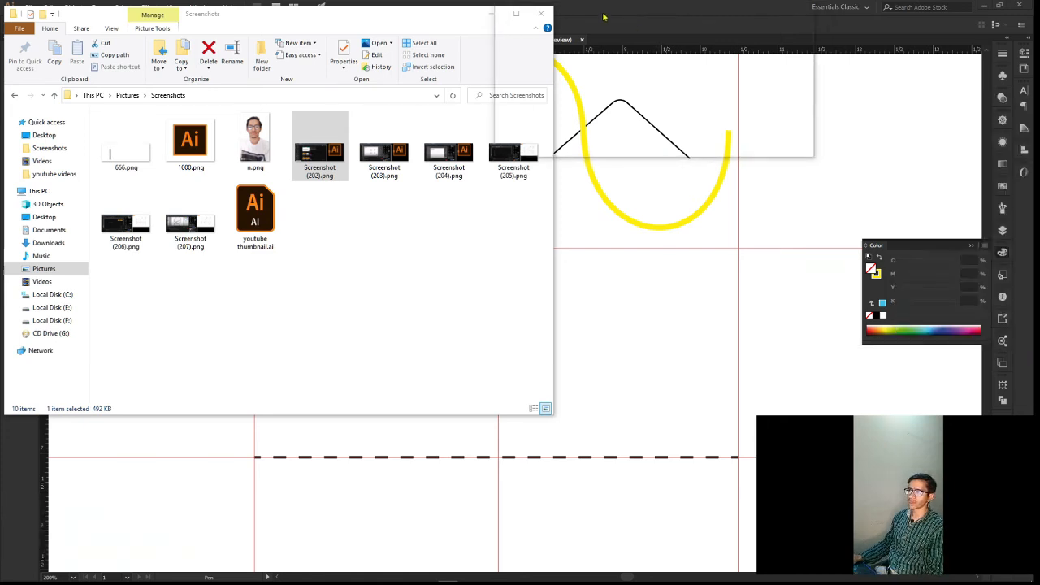
pyautogui.click(542, 14)
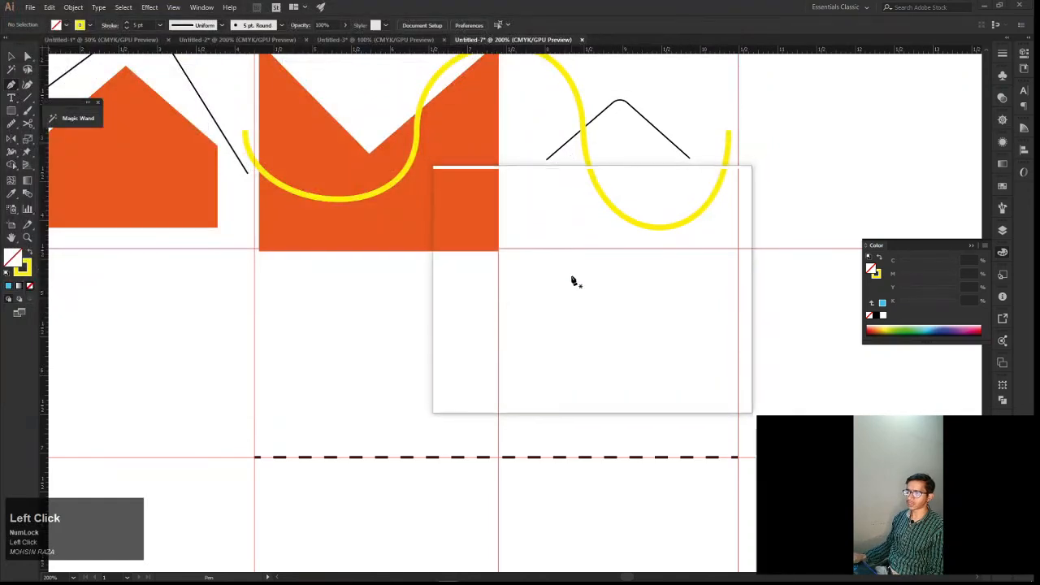
# Start a Pen path where the vertical guide crosses the dashed line, at about X 7.4 in, pulling long horizontal handles along the line
pyautogui.press('space')
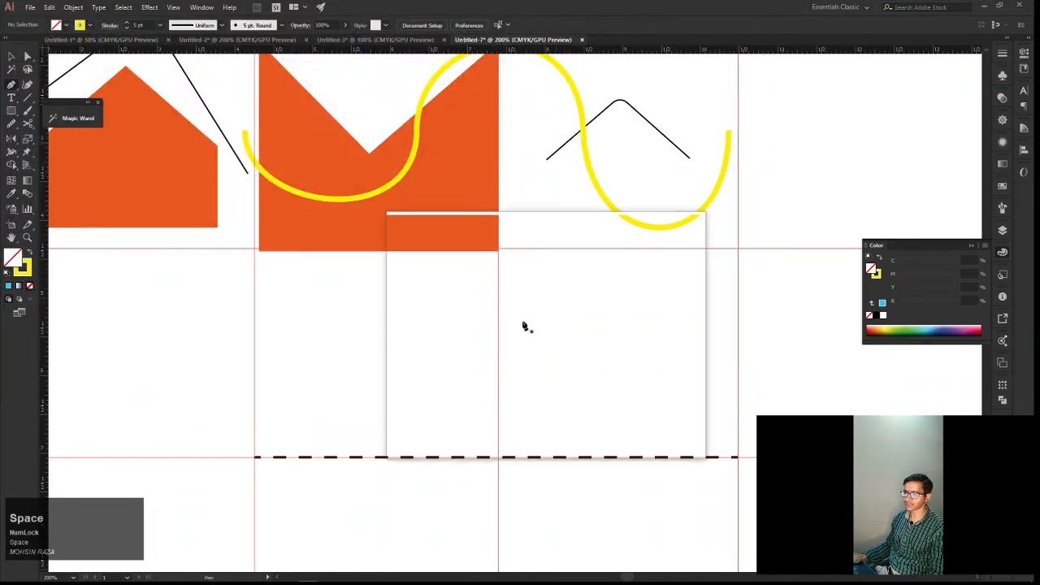
pyautogui.moveTo(523, 325); pyautogui.dragTo(560, 244)
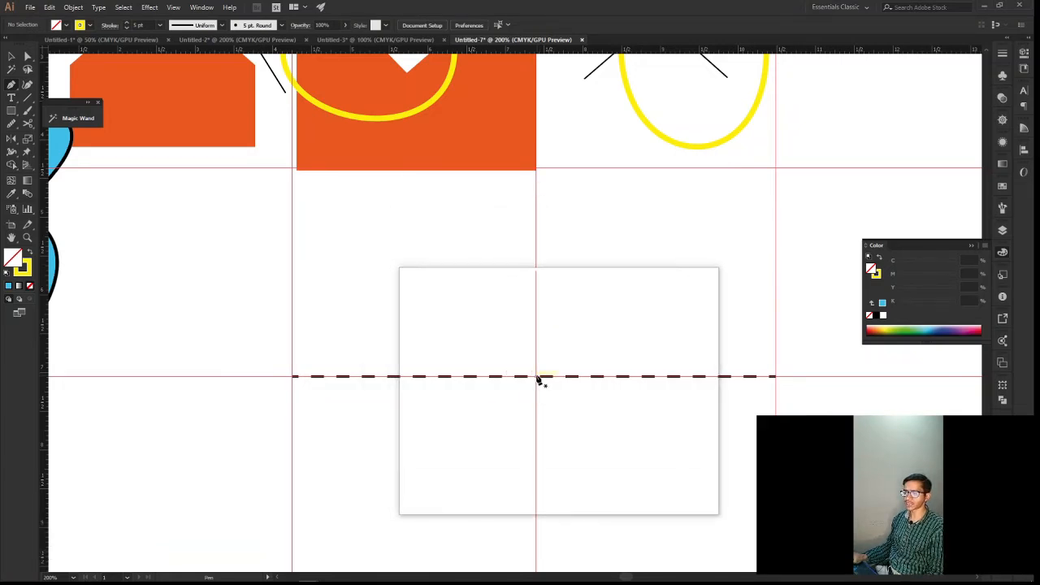
pyautogui.scroll(3, 537, 380)
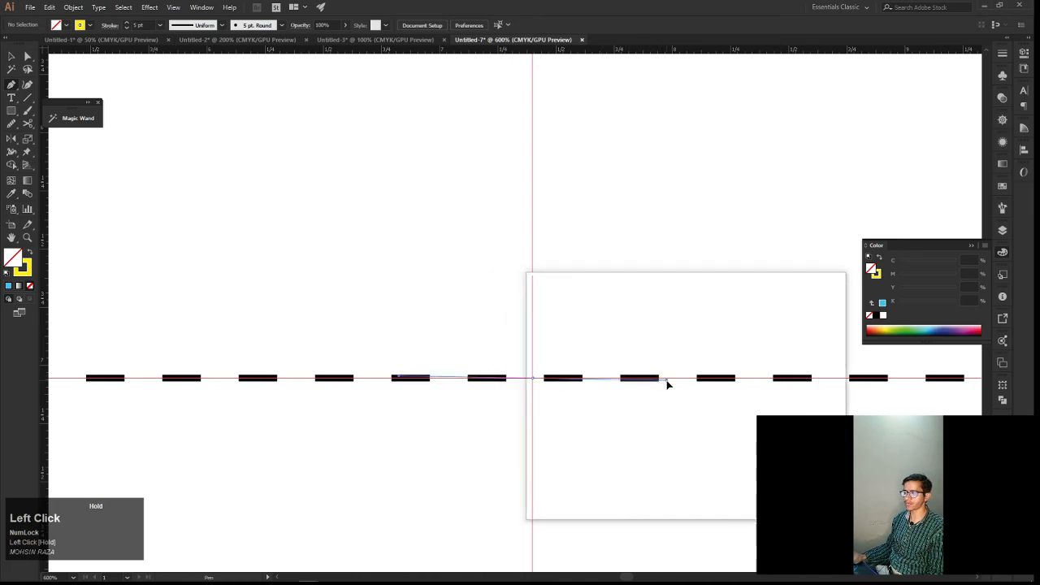
pyautogui.moveTo(667, 384); pyautogui.dragTo(686, 384)
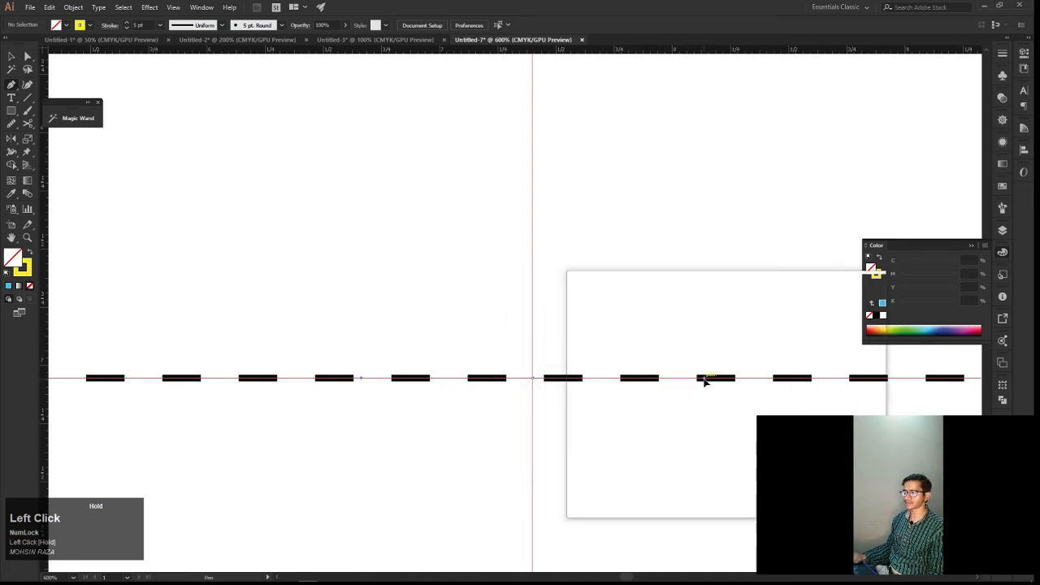
pyautogui.moveTo(727, 379); pyautogui.dragTo(771, 379)
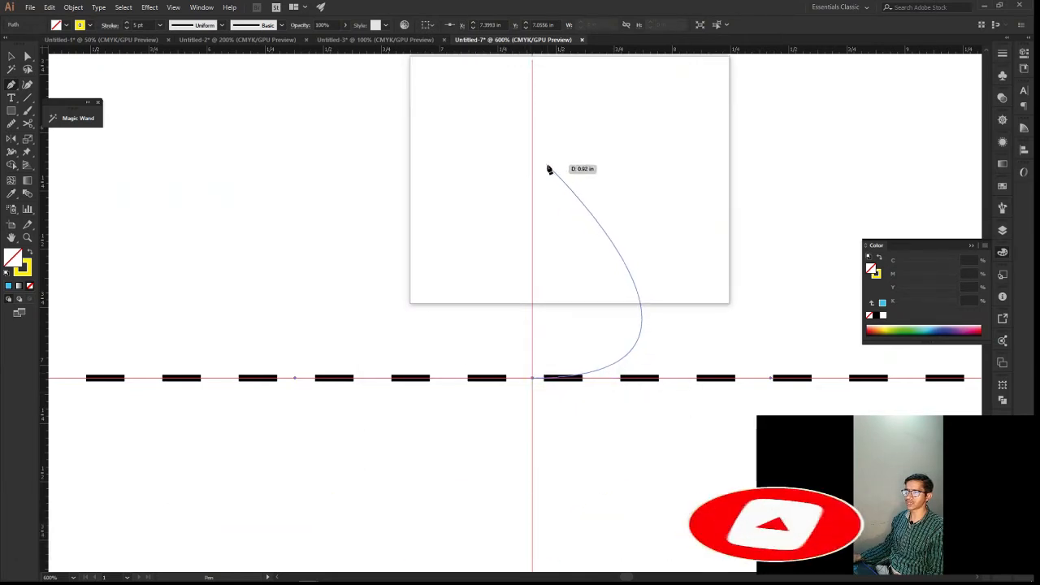
# Add a curved Pen segment above the dashed line, ending at about X 7.58 in, Y 5.73 in, with a handle slanting up to the right
pyautogui.press('space')
pyautogui.moveTo(549, 149); pyautogui.dragTo(571, 207)
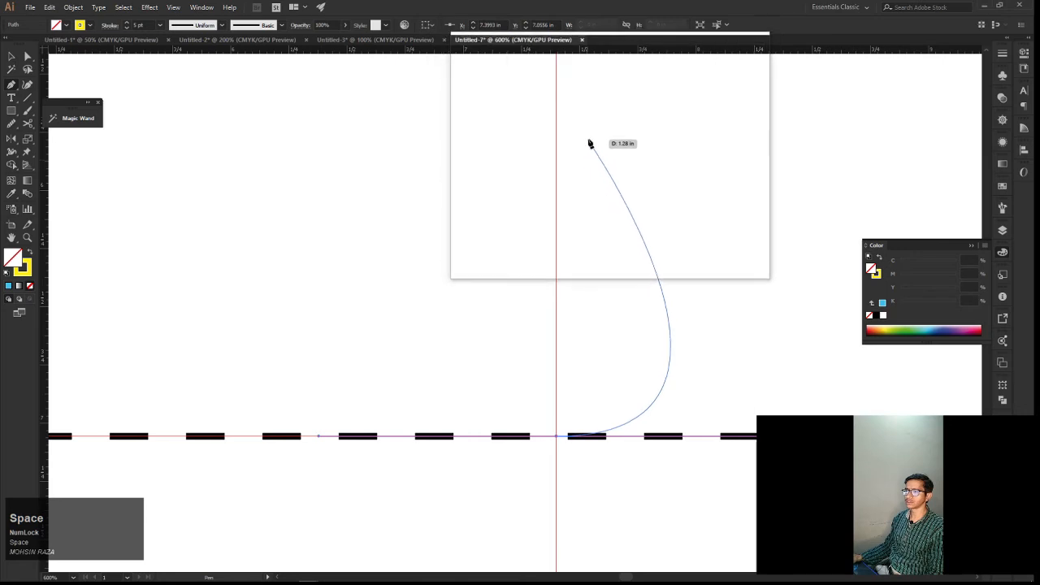
pyautogui.moveTo(601, 130)
pyautogui.mouseDown()
pyautogui.moveTo(615, 117)
pyautogui.moveTo(656, 127)
pyautogui.moveTo(597, 106)
pyautogui.moveTo(530, 132)
pyautogui.moveTo(613, 125)
pyautogui.moveTo(627, 101)
pyautogui.moveTo(670, 85)
pyautogui.moveTo(683, 56)
pyautogui.moveTo(706, 123)
pyautogui.moveTo(738, 144)
pyautogui.mouseUp()
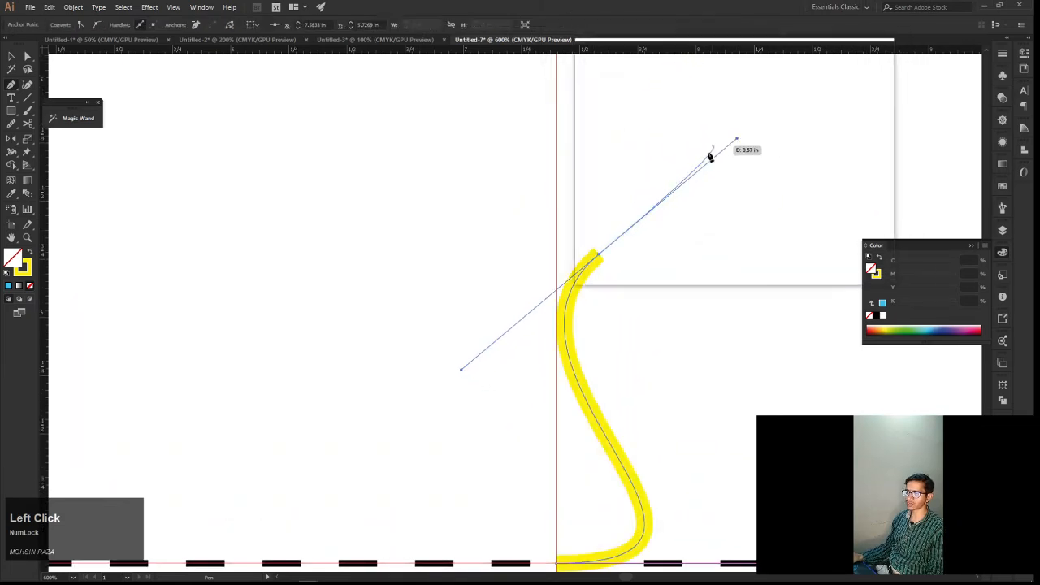
# End the path and move its lower anchor along the dashed line to about X 7.53 in, Y 7.04 in with Direct Selection
pyautogui.keyDown('ctrl'); pyautogui.click(694, 294); pyautogui.keyUp('ctrl')
pyautogui.click(695, 294)
pyautogui.press('space')
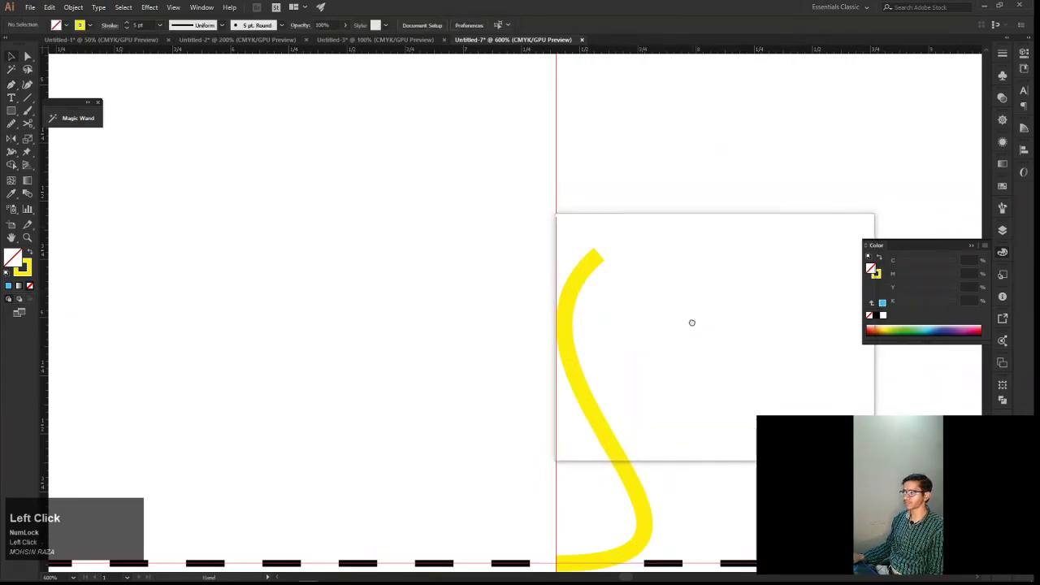
pyautogui.moveTo(692, 322); pyautogui.dragTo(688, 284)
pyautogui.press('a')
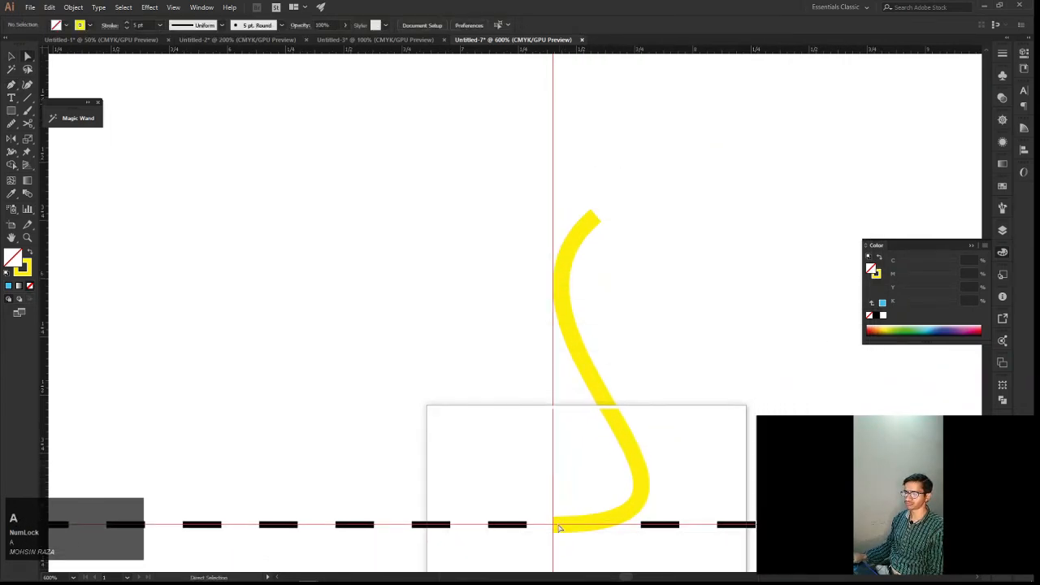
pyautogui.click(557, 530)
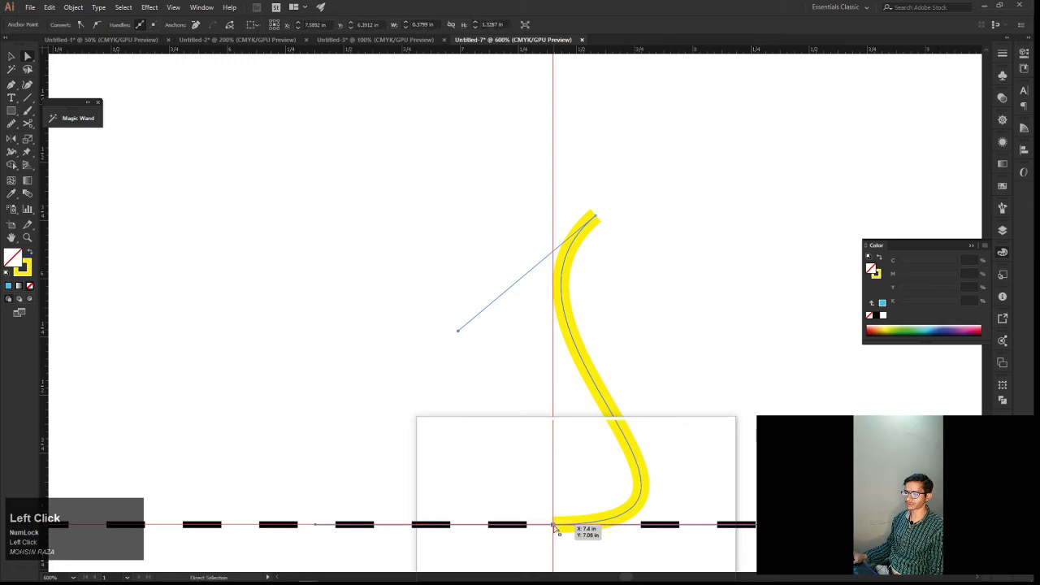
pyautogui.moveTo(561, 528); pyautogui.dragTo(582, 524)
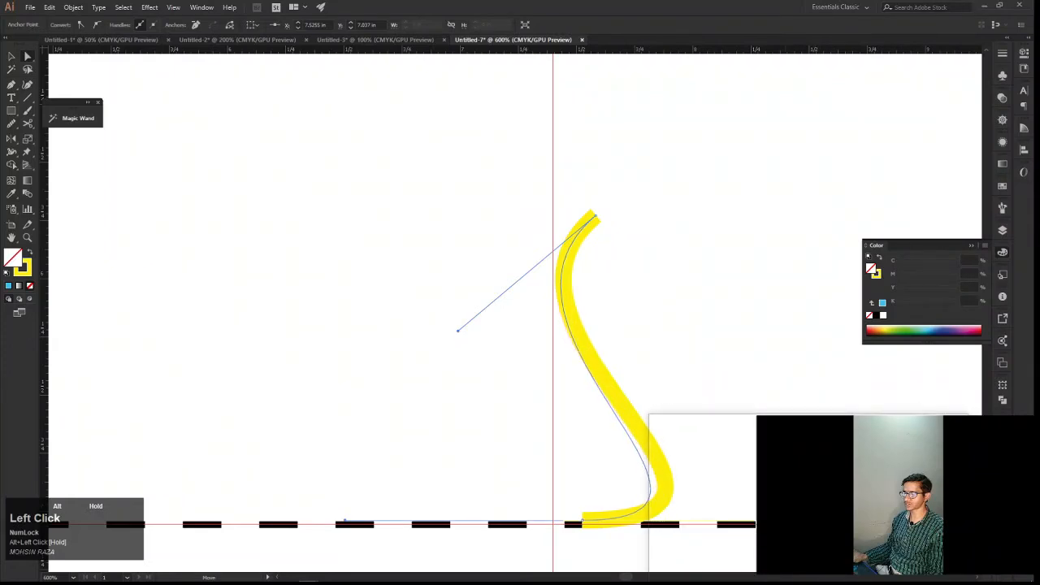
# Reshape the S-curve by tilting the lower anchor's handle slightly upward and swinging the upper anchor's handle to a flatter angle
pyautogui.moveTo(774, 518); pyautogui.dragTo(773, 517)
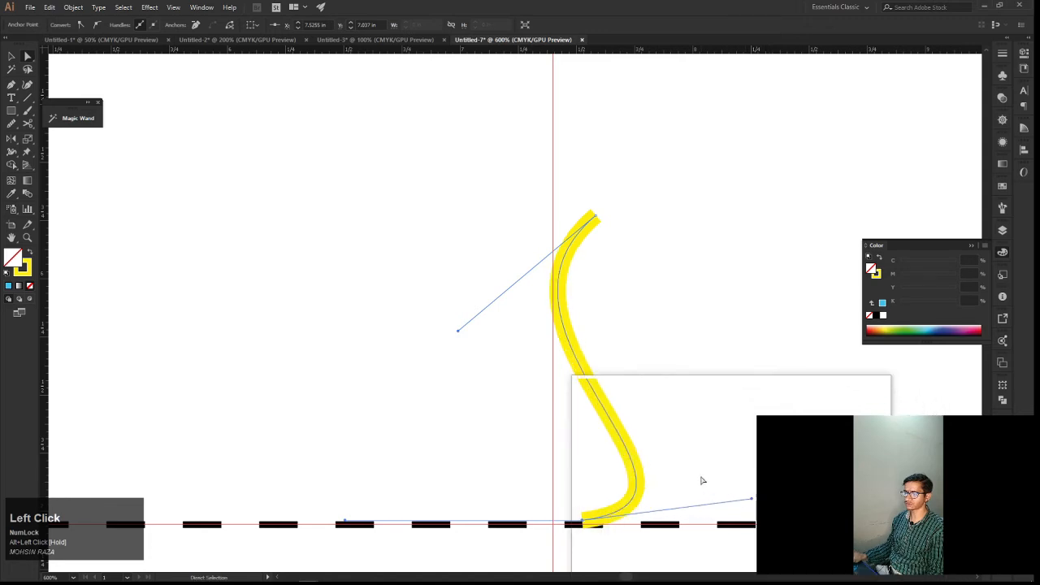
pyautogui.moveTo(683, 434); pyautogui.dragTo(692, 471)
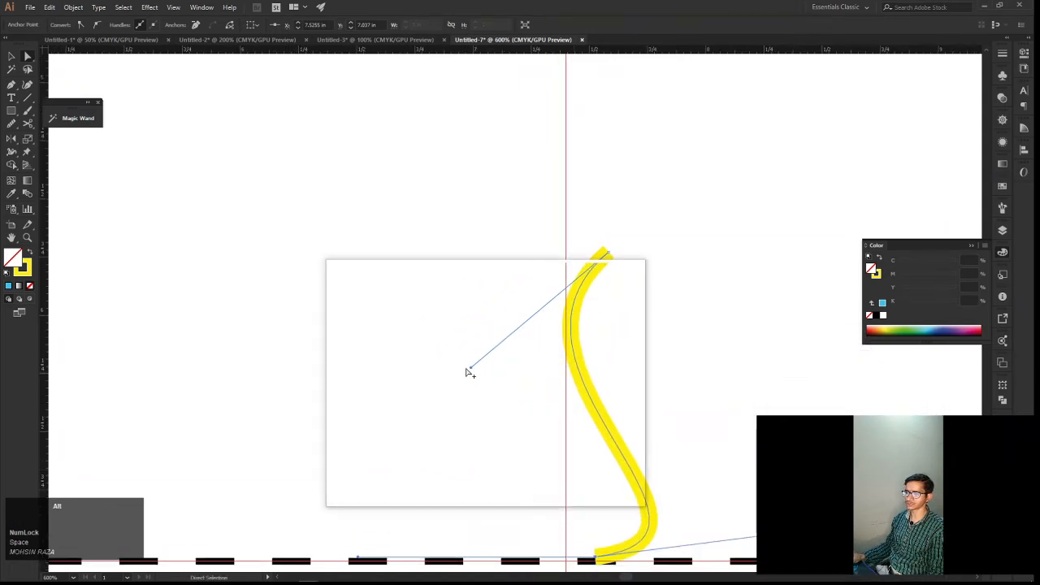
pyautogui.moveTo(470, 369); pyautogui.dragTo(439, 308)
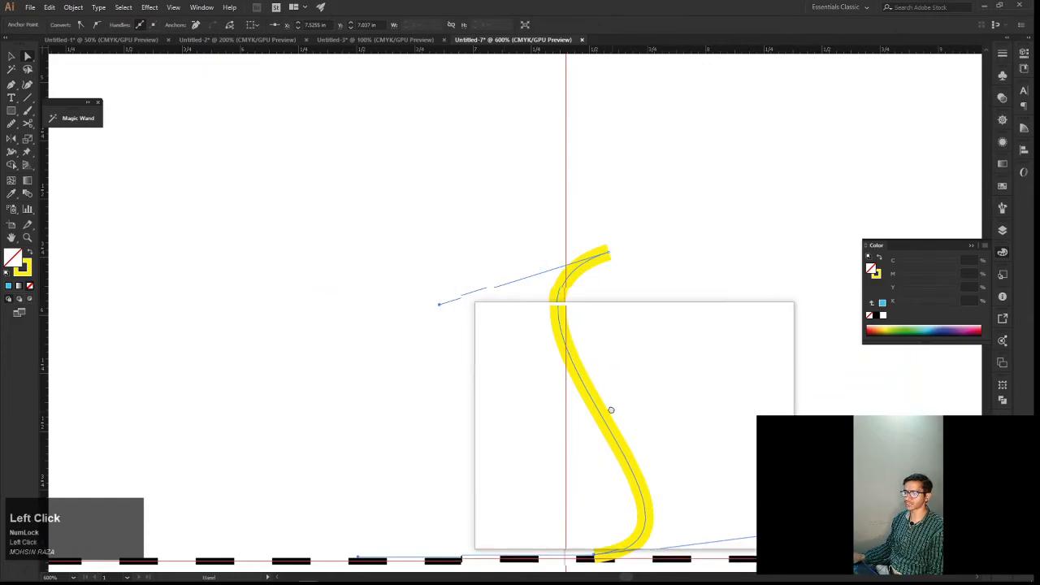
# Move the S-curve beneath the notched orange shape, centred at about X 4.76 in, Y 5.44 in, and deselect it
pyautogui.moveTo(610, 412); pyautogui.dragTo(256, 212)
pyautogui.press('v')
pyautogui.scroll(-2, 414, 235)
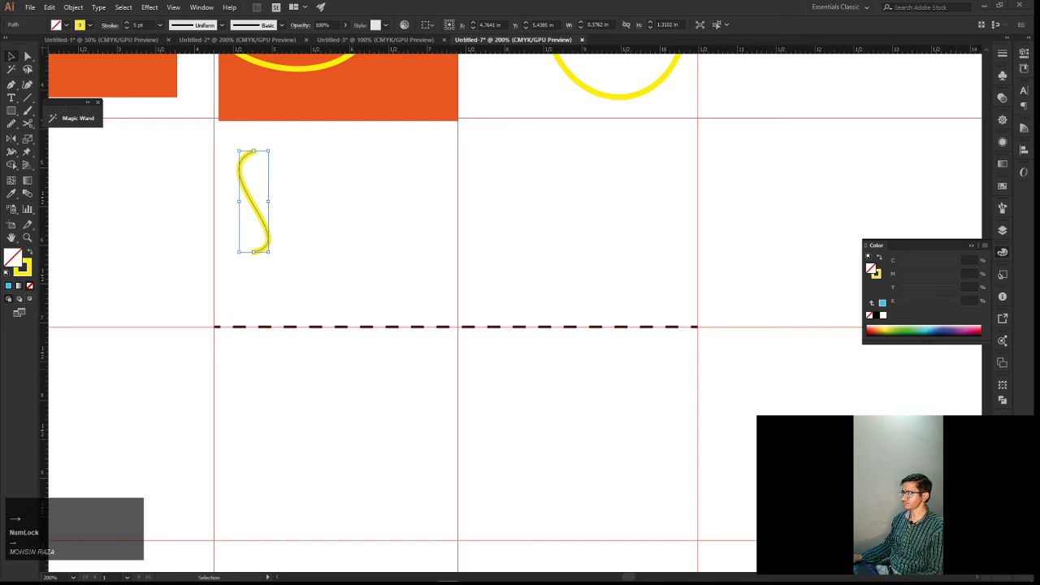
pyautogui.click(657, 281)
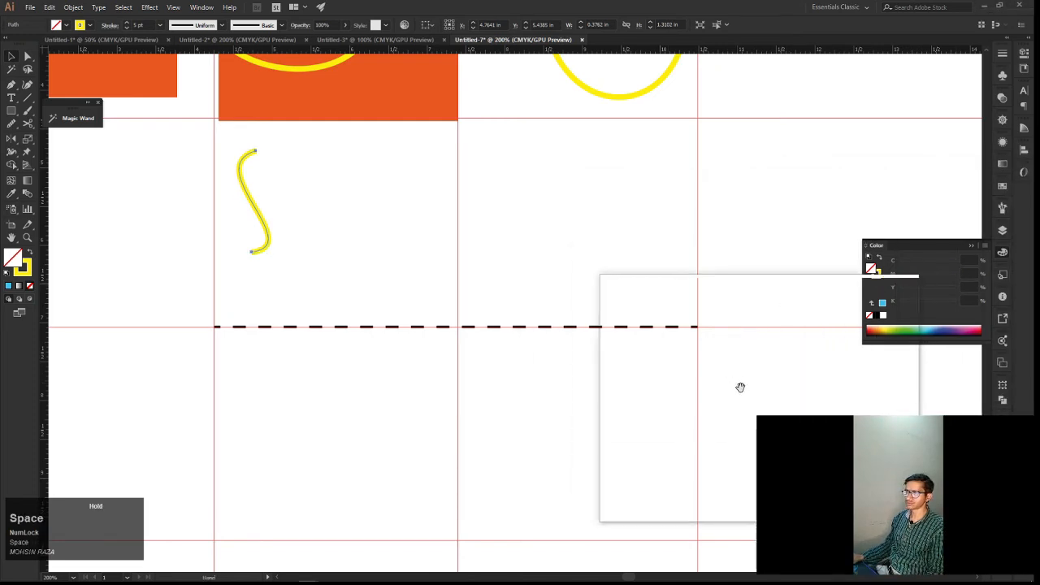
pyautogui.click(538, 268)
pyautogui.press('space')
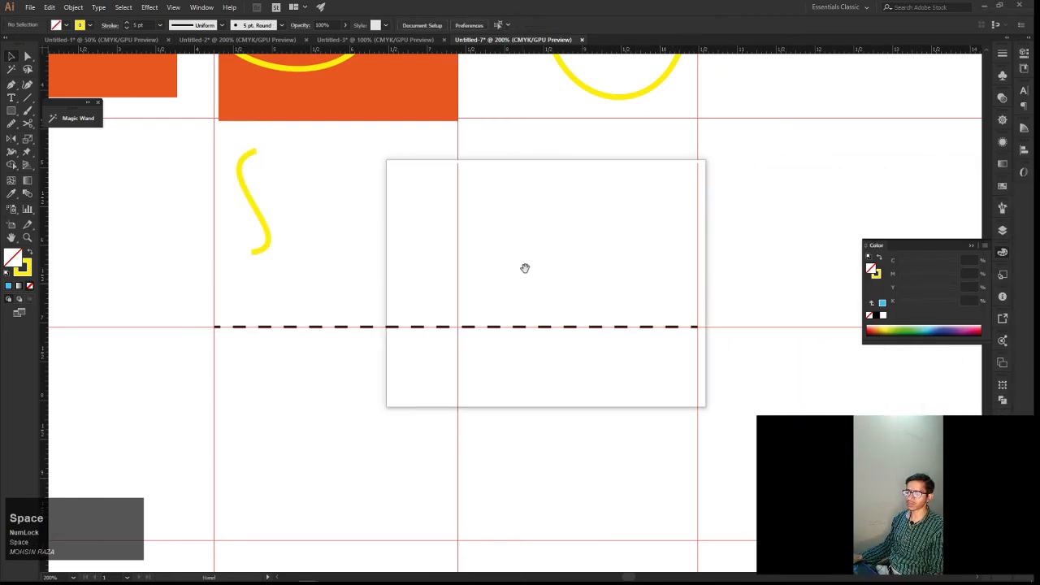
# Draw a straight Pen segment along the dashed line from X 4.25 in to the middle vertical guide at about X 7.4 in
pyautogui.moveTo(525, 267); pyautogui.dragTo(615, 403)
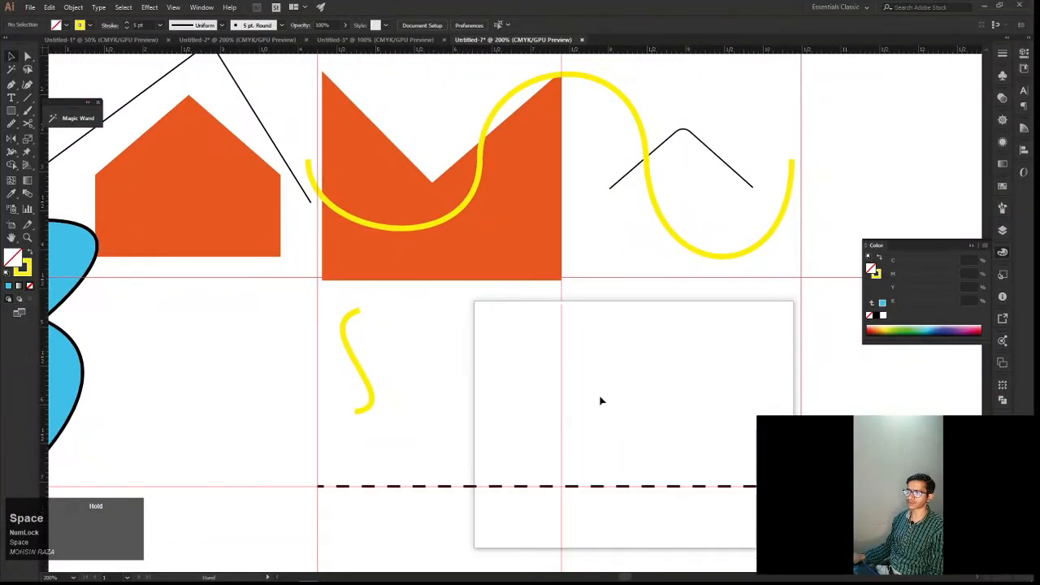
pyautogui.moveTo(547, 347); pyautogui.dragTo(557, 445)
pyautogui.press('p')
pyautogui.keyDown('alt'); pyautogui.scroll(2, 558, 445); pyautogui.keyUp('alt')
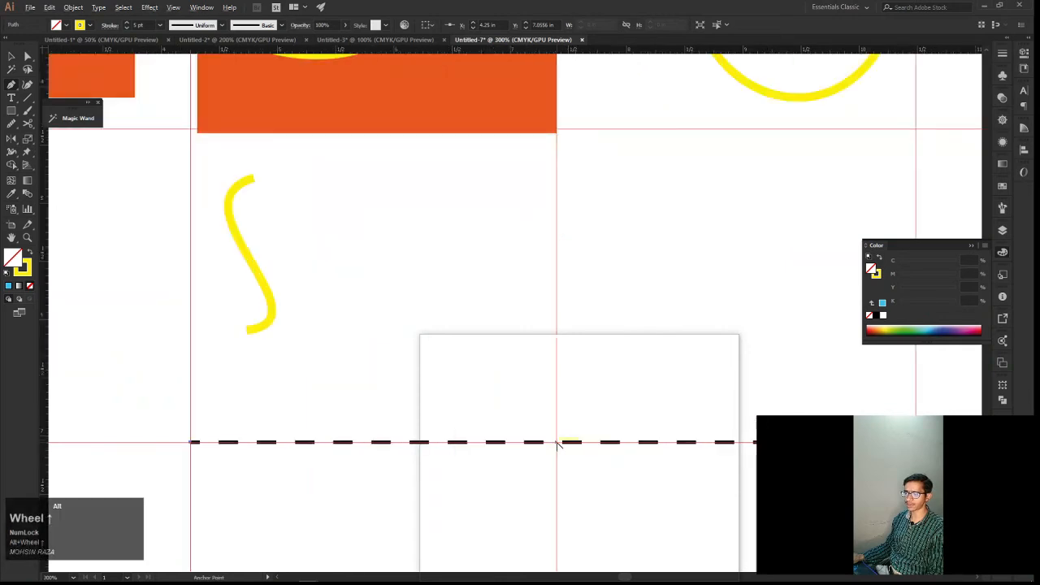
pyautogui.click(558, 445)
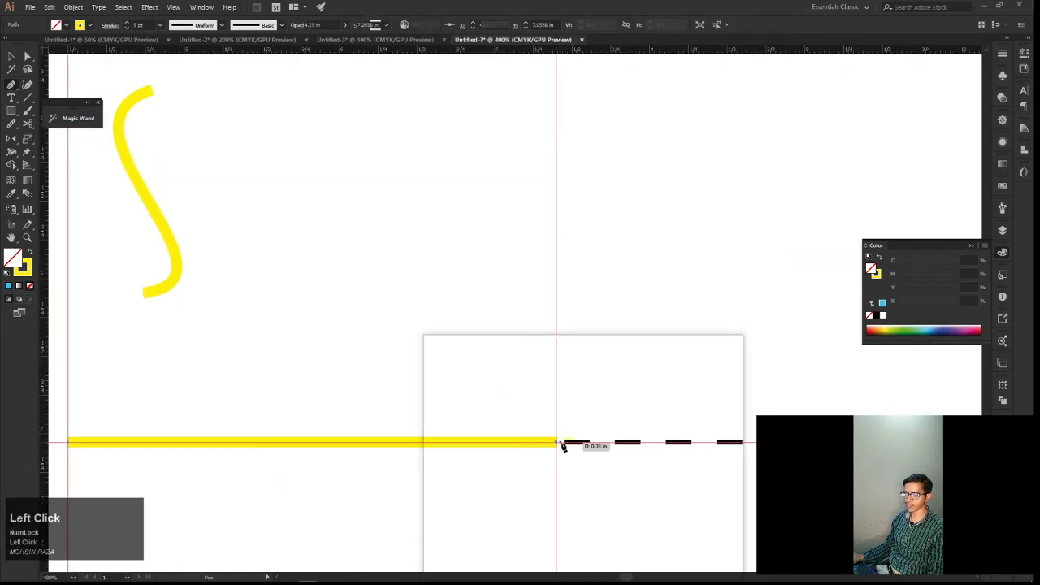
# Add a Pen segment arching above the dashed line to its end at about X 10.49 in, Y 7.06 in, with long vertical handles
pyautogui.press('space')
pyautogui.moveTo(601, 434); pyautogui.dragTo(530, 415)
pyautogui.keyDown('alt'); pyautogui.scroll(-3, 529, 414); pyautogui.keyUp('alt')
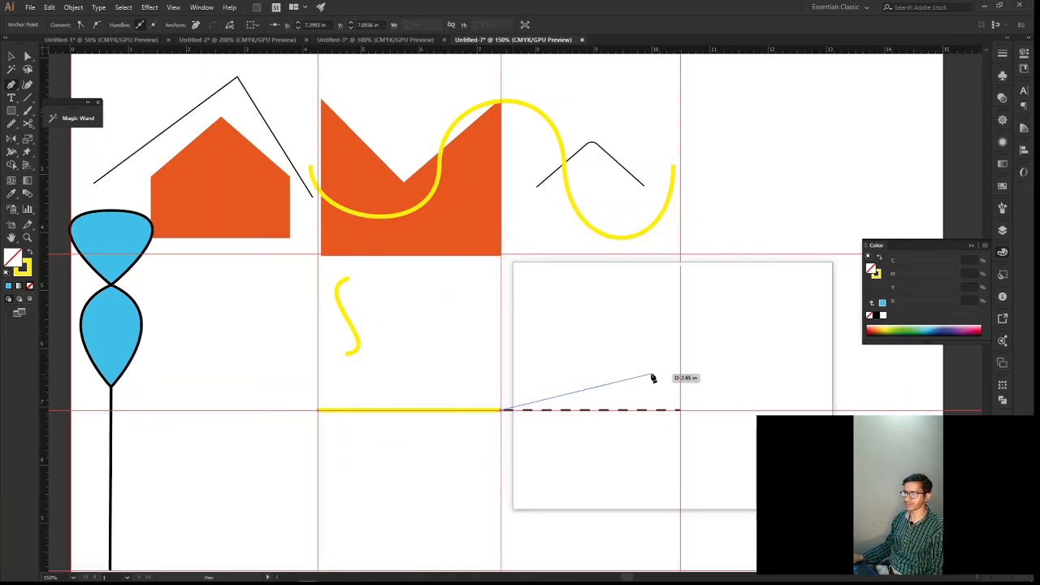
pyautogui.press('alt')
pyautogui.keyDown('alt'); pyautogui.scroll(1, 682, 413); pyautogui.keyUp('alt')
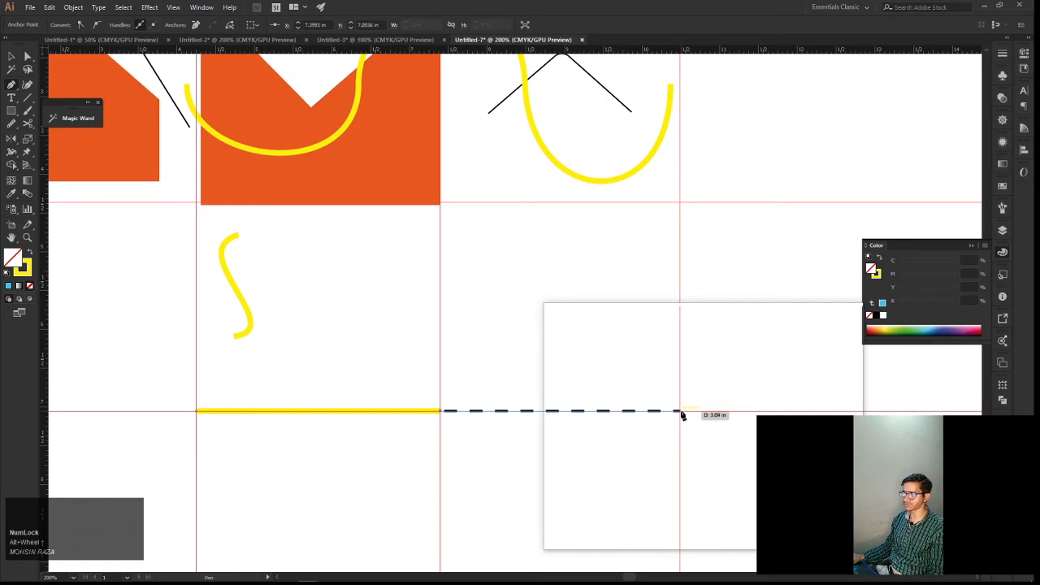
pyautogui.moveTo(682, 413); pyautogui.dragTo(689, 476)
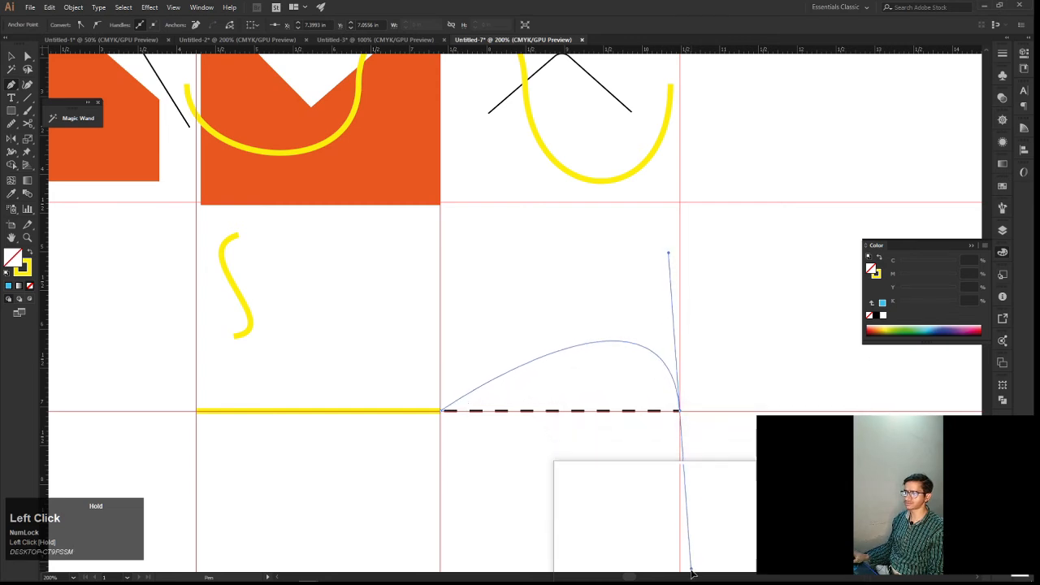
pyautogui.moveTo(690, 572); pyautogui.dragTo(680, 528)
# Retract the outgoing handle of the arch's end anchor to make it a corner
pyautogui.press('space')
pyautogui.moveTo(638, 334); pyautogui.dragTo(648, 516)
pyautogui.moveTo(650, 311); pyautogui.dragTo(653, 413)
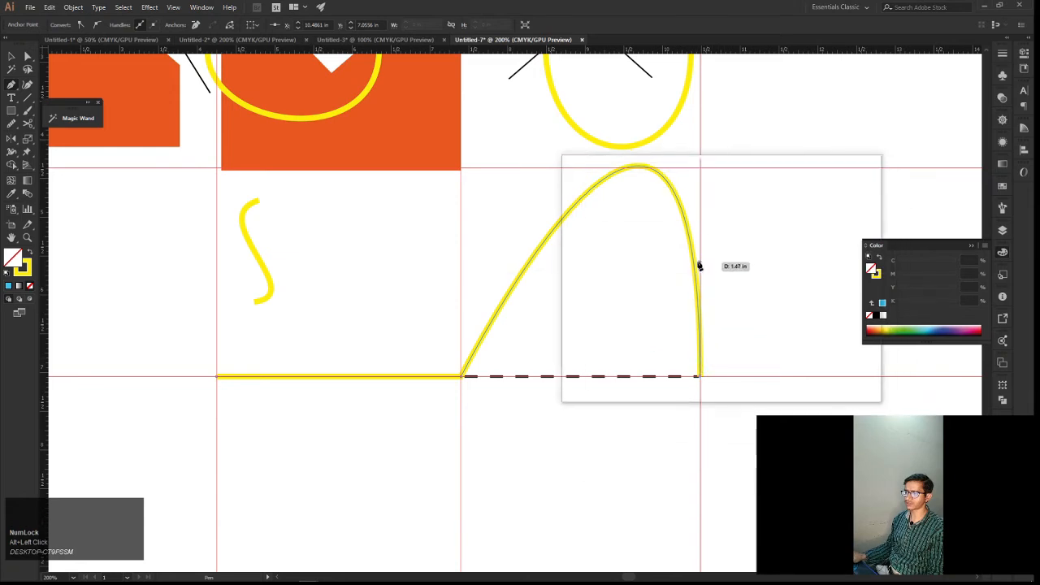
pyautogui.moveTo(698, 265); pyautogui.dragTo(691, 344)
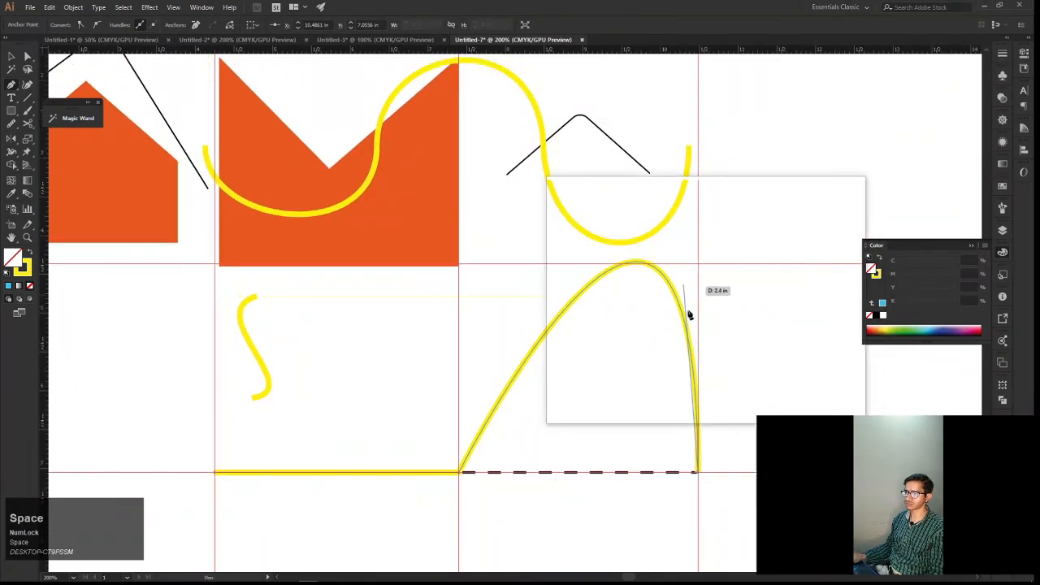
pyautogui.press('alt')
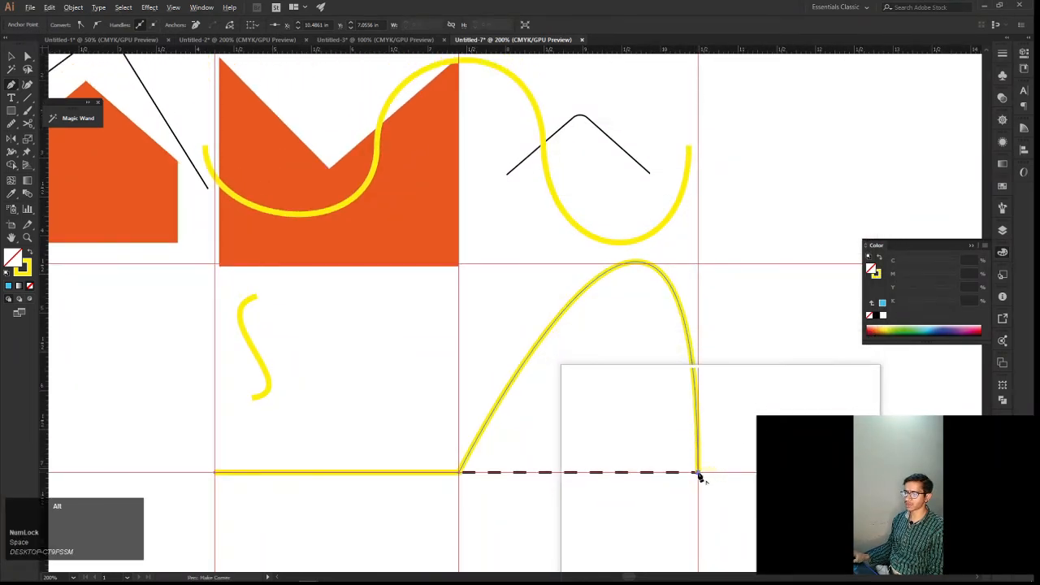
# Try to lower the arch by shortening the end anchor's upper handle with Direct Selection, and undo the change
pyautogui.press('a')
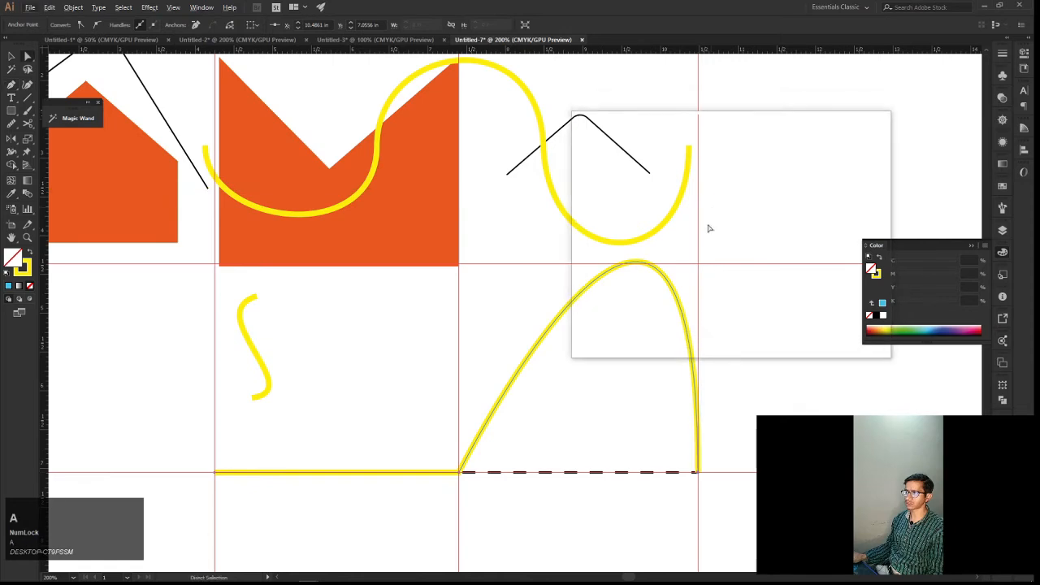
pyautogui.click(698, 477)
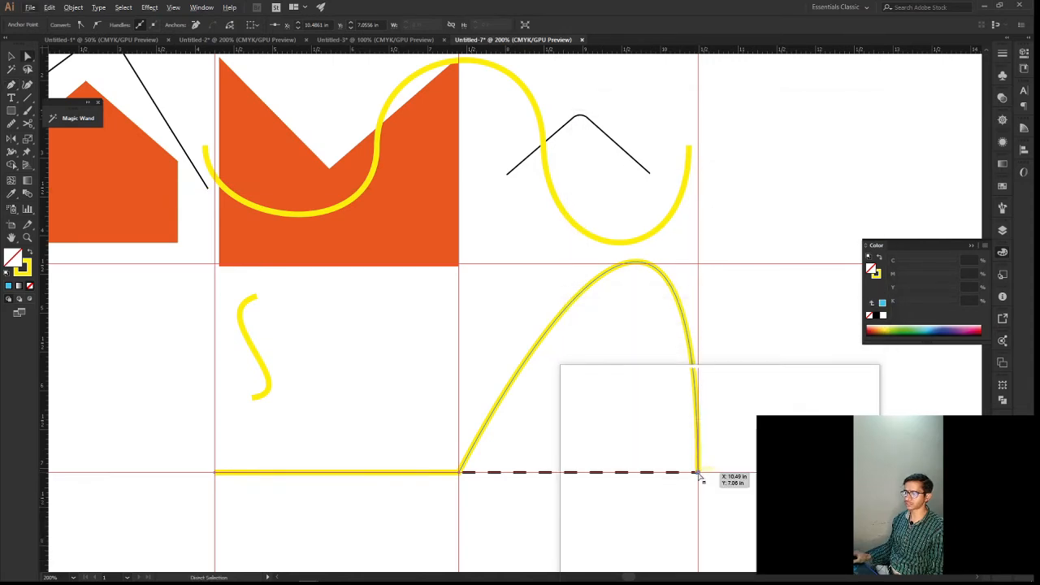
pyautogui.moveTo(705, 341); pyautogui.dragTo(687, 466)
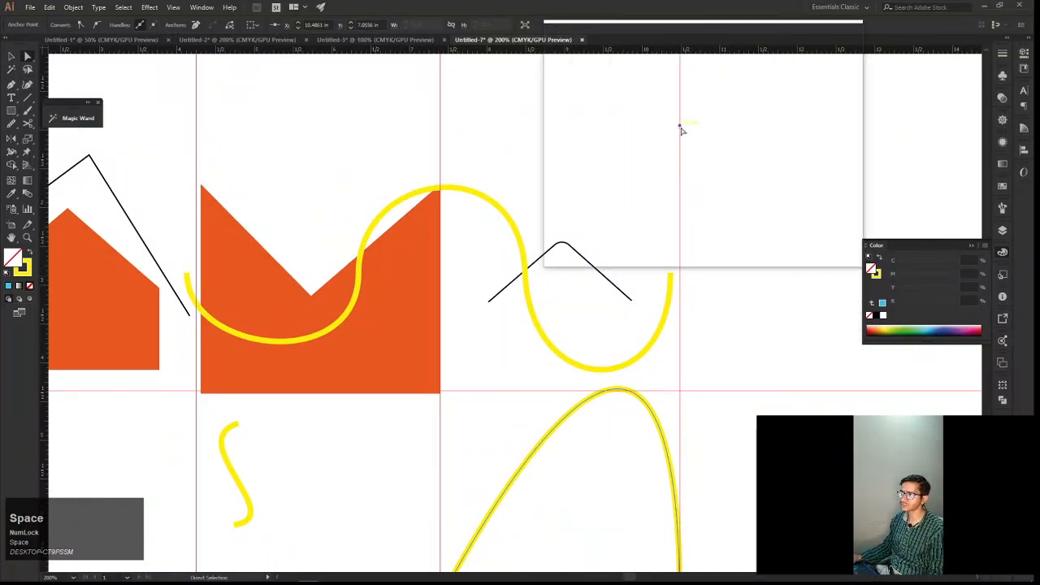
pyautogui.moveTo(681, 128); pyautogui.dragTo(692, 284)
pyautogui.scroll(-3, 691, 284)
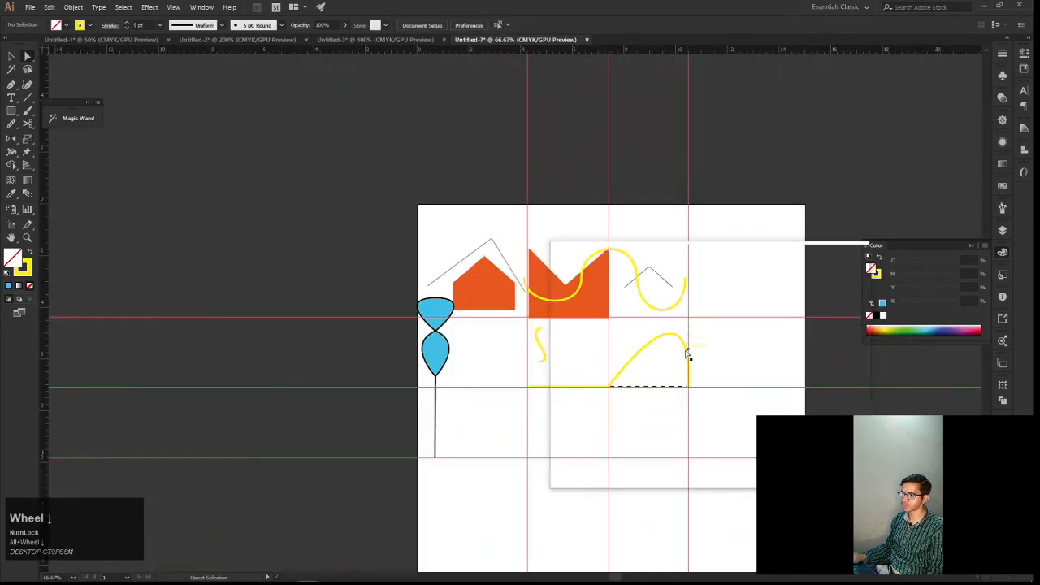
pyautogui.click(687, 352)
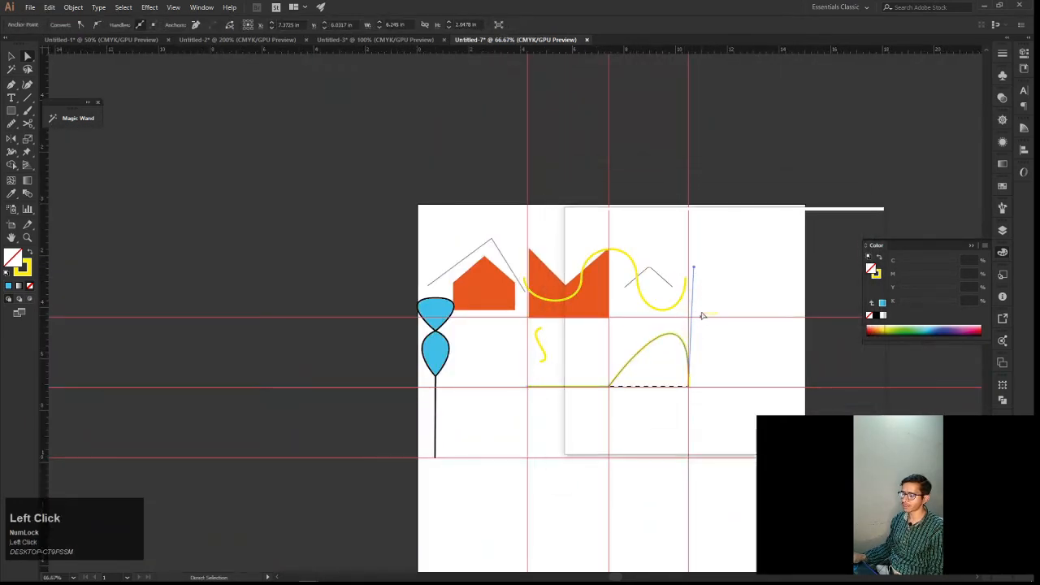
pyautogui.hotkey('ctrl', 'z')
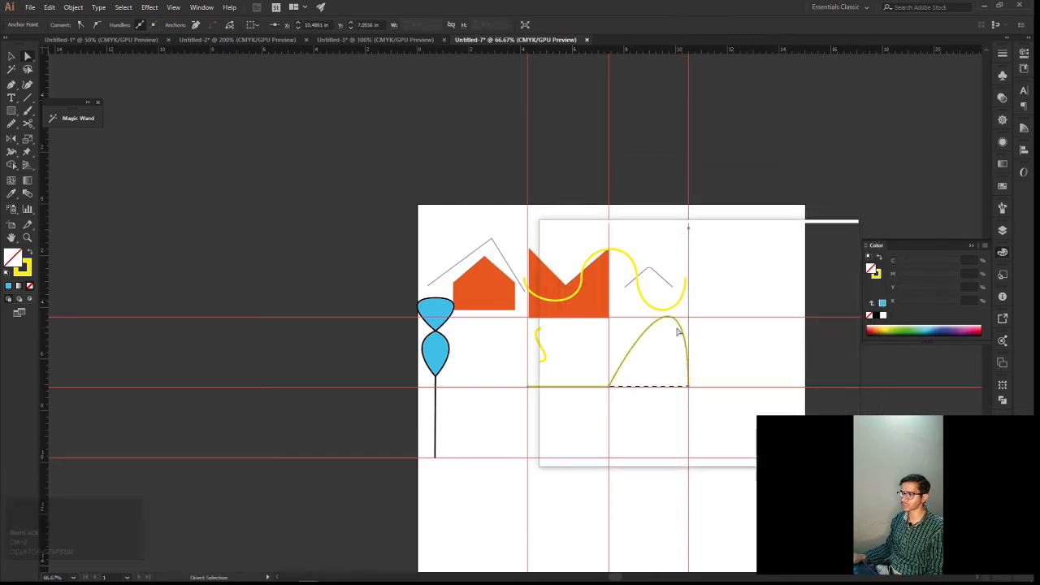
# Flatten the arch by pulling the end anchor's upper handle down to the horizontal guide, slanted slightly inward
pyautogui.scroll(1, 678, 331)
pyautogui.scroll(1, 676, 341)
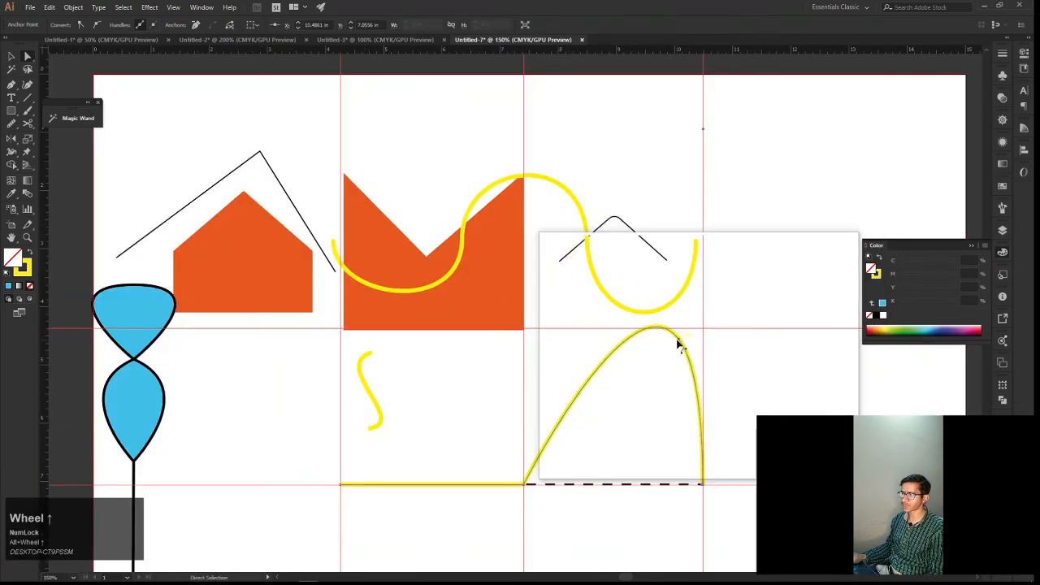
pyautogui.click(730, 346)
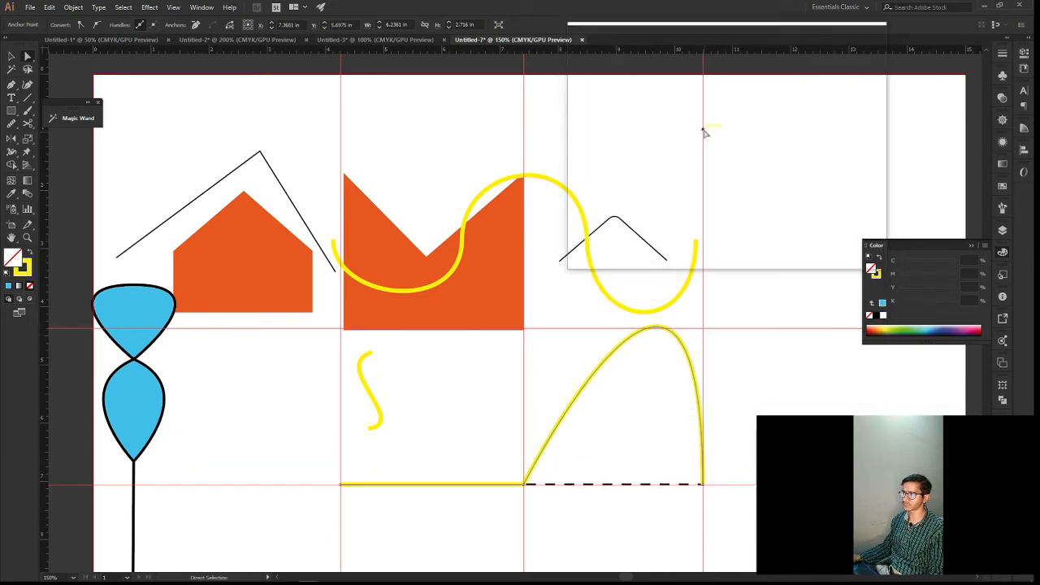
pyautogui.press('alt')
pyautogui.moveTo(704, 132); pyautogui.dragTo(681, 336)
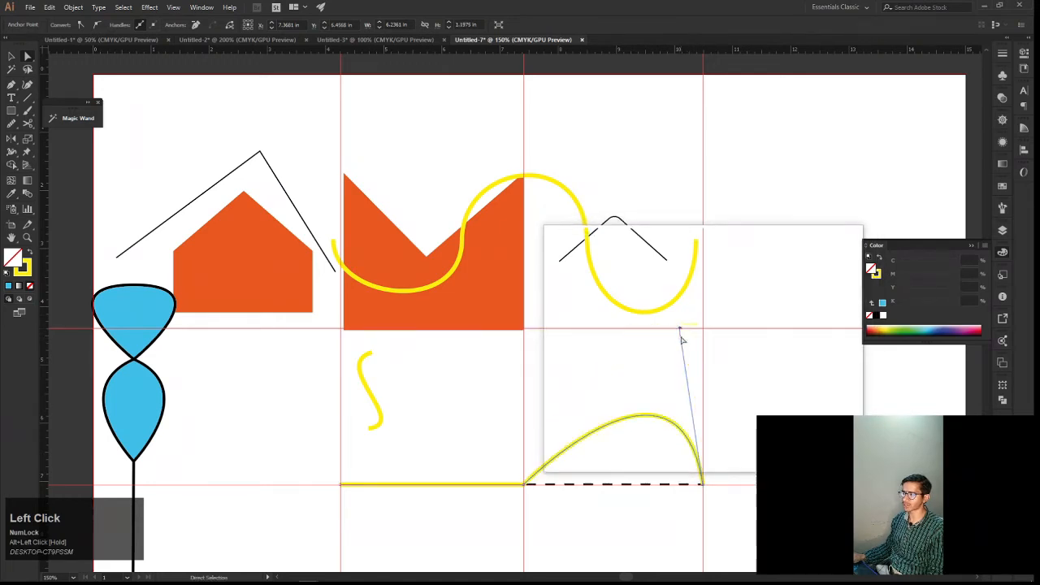
# Convert the middle anchor on the dashed line to a smooth point with the Anchor Point tool, pulling vertical handles to form a wave
pyautogui.press('space')
pyautogui.moveTo(680, 408); pyautogui.dragTo(710, 331)
pyautogui.click(556, 402)
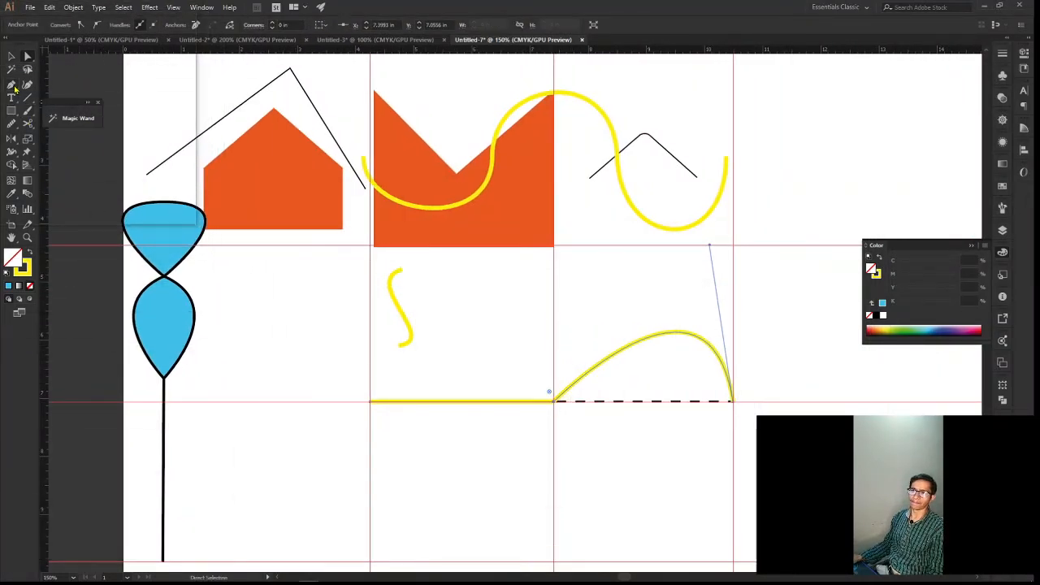
pyautogui.rightClick(13, 86)
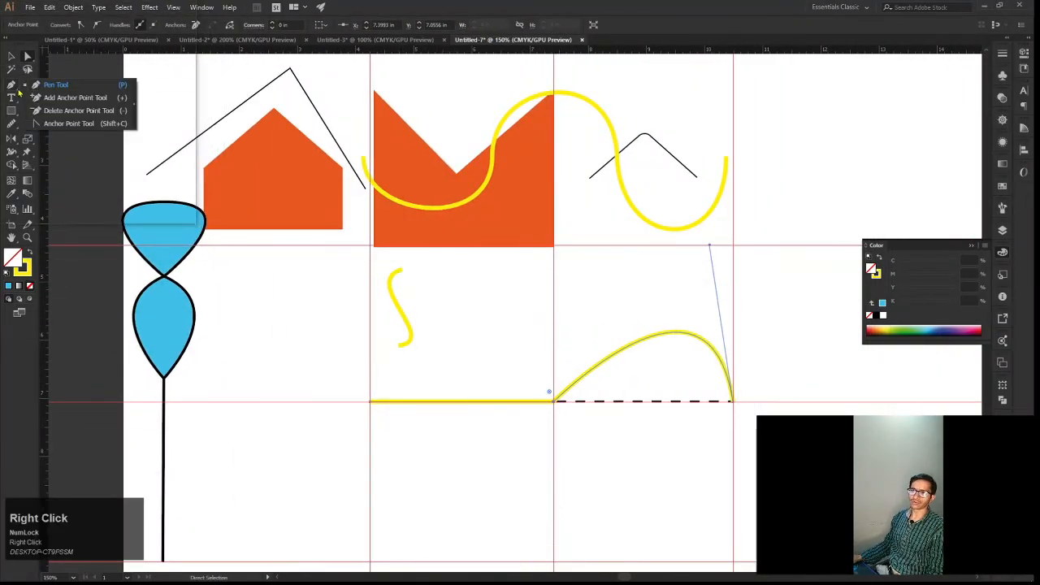
pyautogui.click(68, 123)
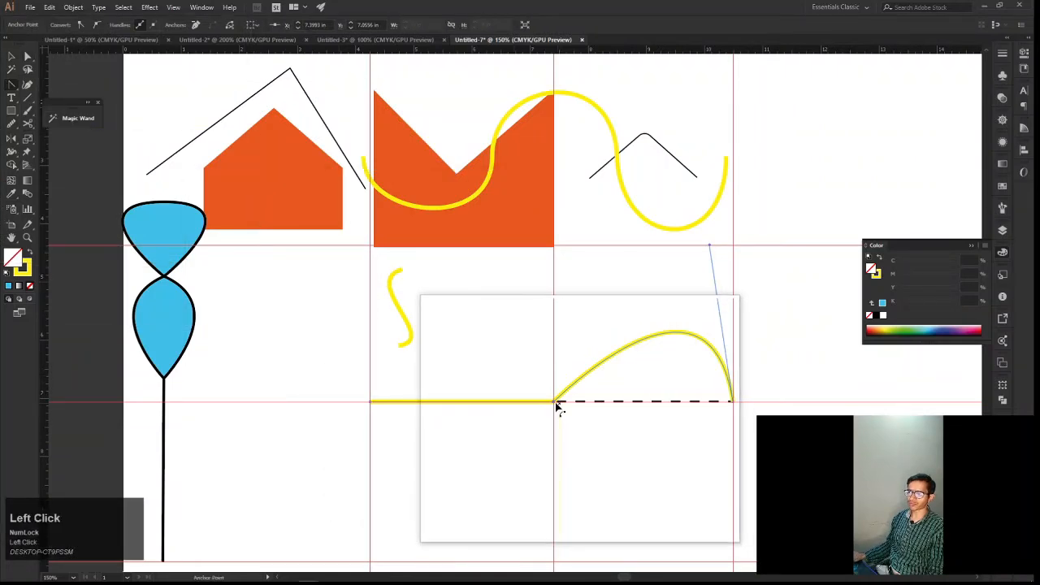
pyautogui.moveTo(554, 402)
pyautogui.mouseDown()
pyautogui.moveTo(562, 436)
pyautogui.moveTo(590, 411)
pyautogui.moveTo(592, 390)
pyautogui.moveTo(552, 314)
pyautogui.moveTo(554, 289)
pyautogui.moveTo(580, 265)
pyautogui.mouseUp()
# Try removing the middle anchor's lower handle with the Anchor Point tool, and undo the removal
pyautogui.press('space')
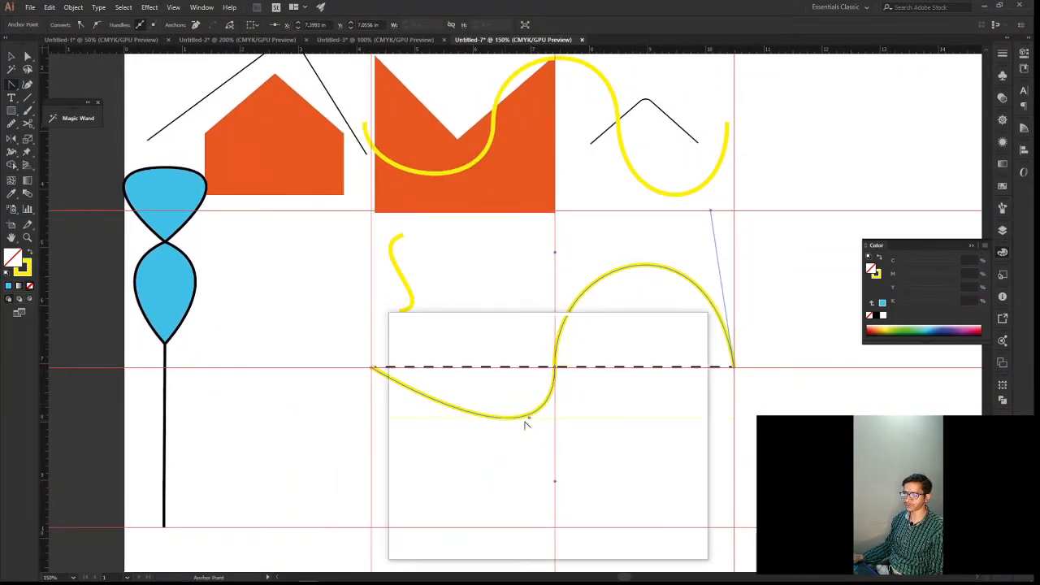
pyautogui.click(556, 485)
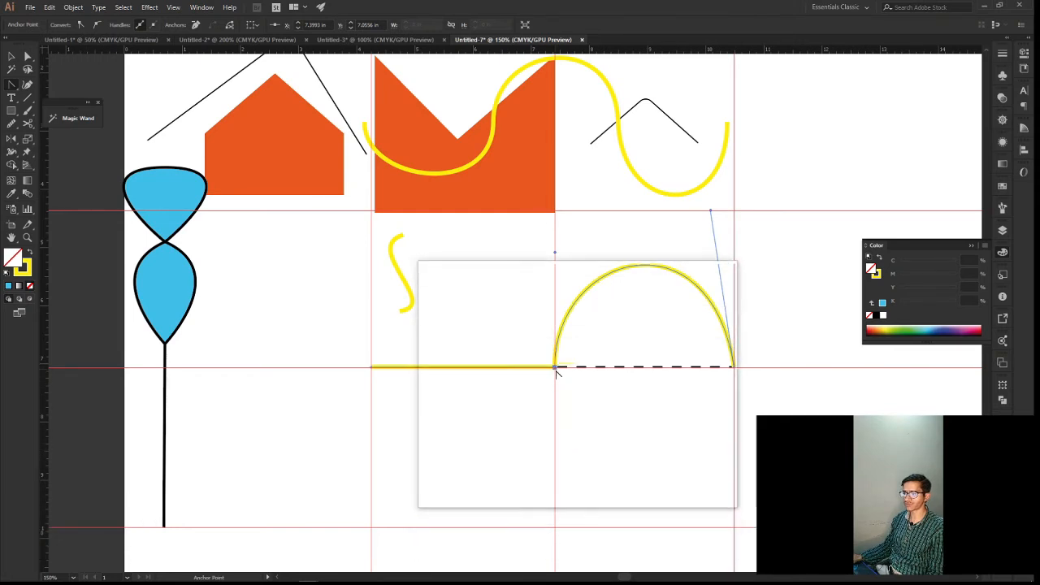
pyautogui.hotkey('ctrl', 'z')
pyautogui.scroll(4, 558, 465)
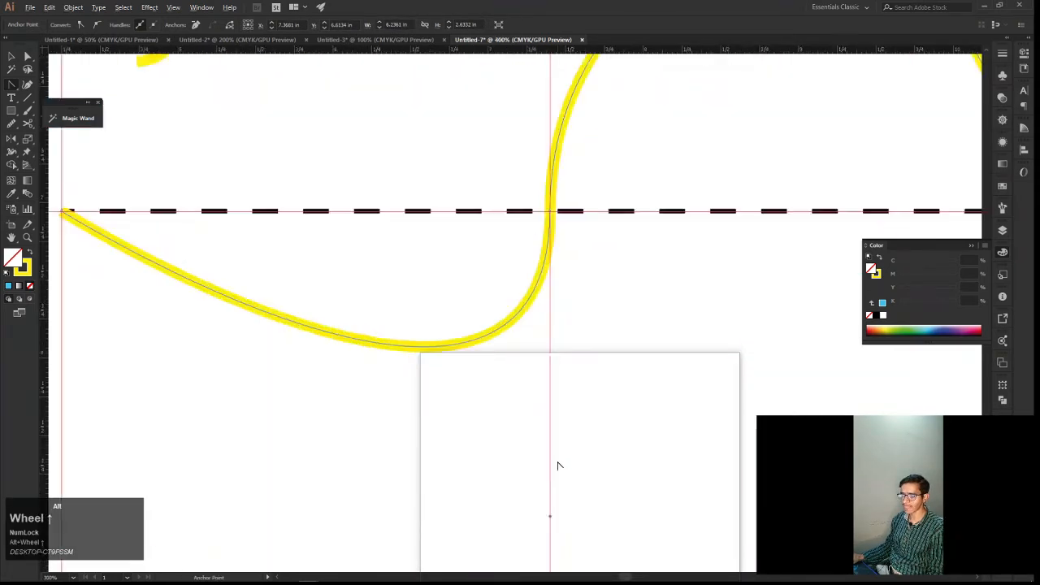
pyautogui.rightClick(615, 460)
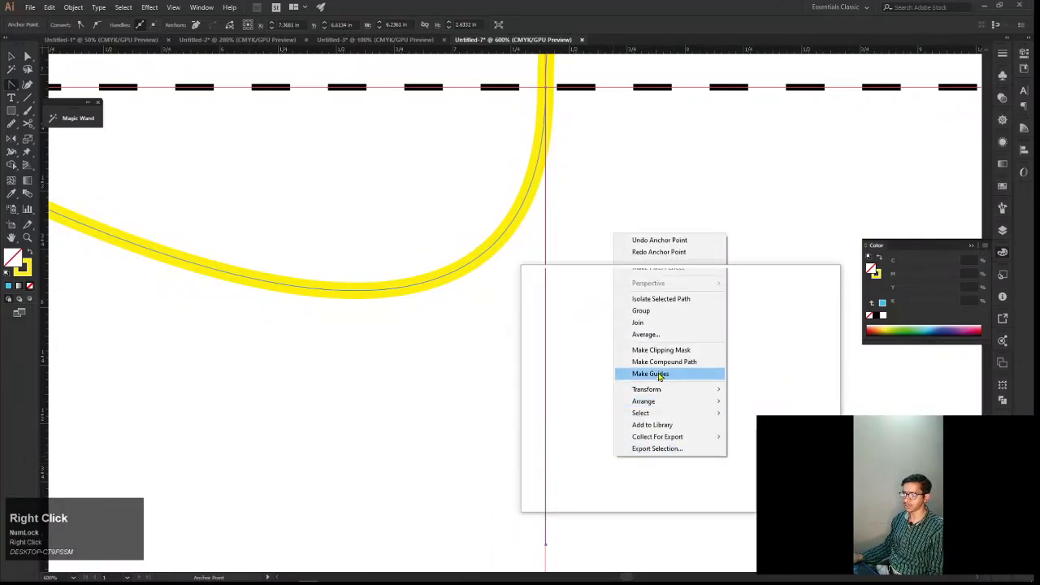
pyautogui.click(752, 389)
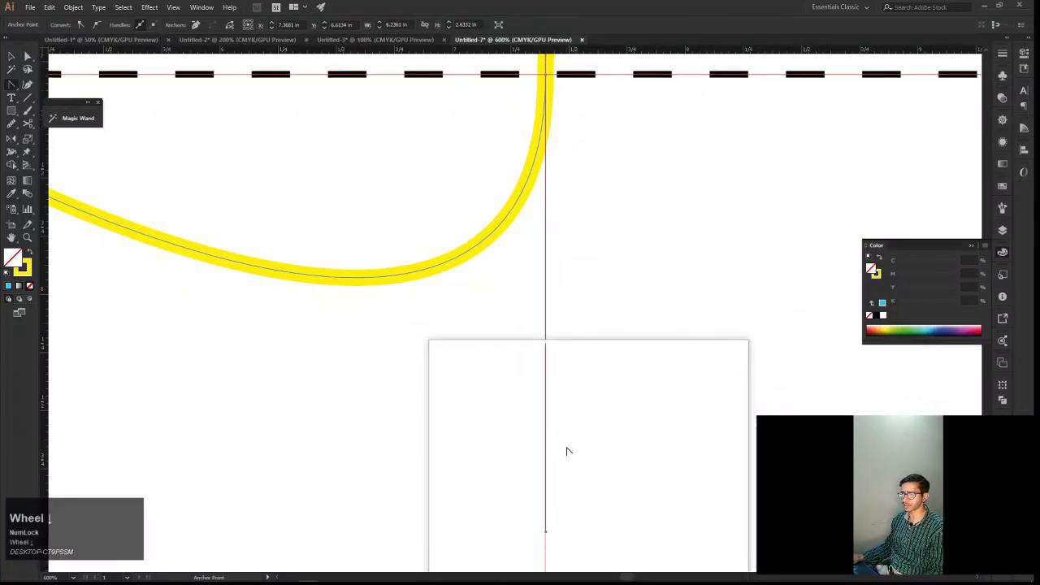
pyautogui.scroll(-3, 567, 448)
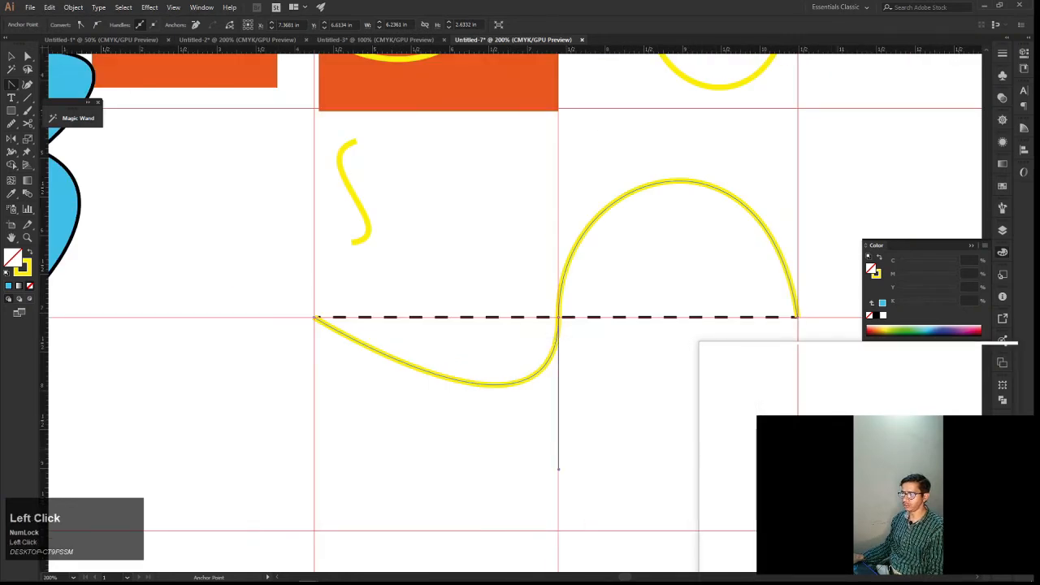
pyautogui.rightClick(731, 440)
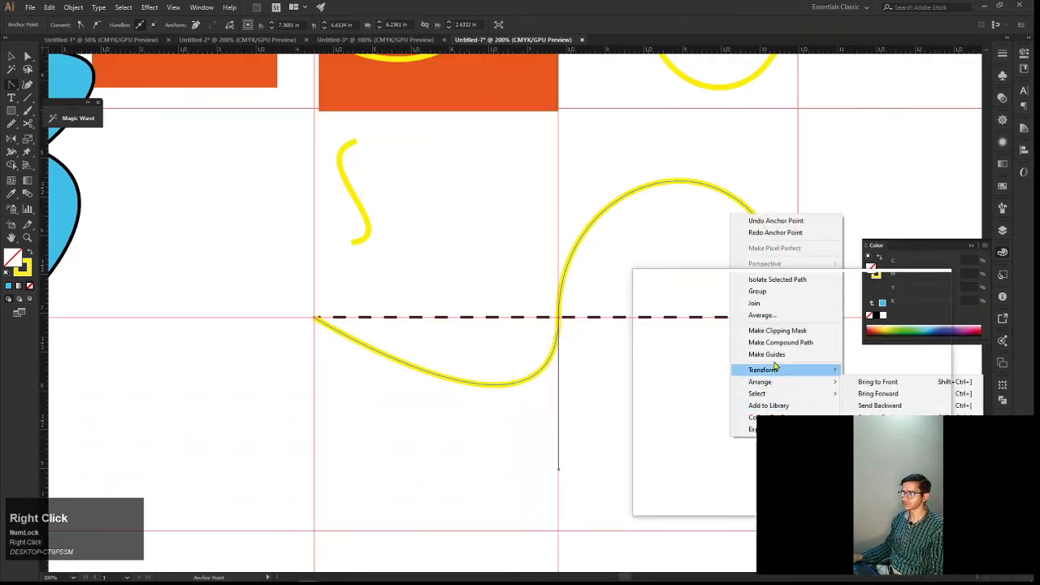
pyautogui.click(893, 388)
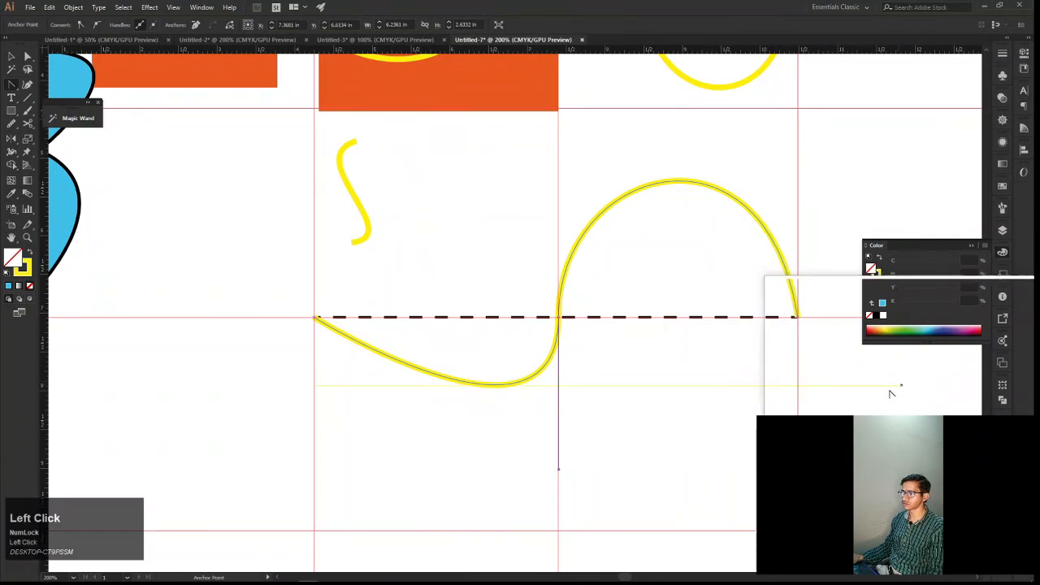
# Deselect the wave path with the Selection tool and hide the guides
pyautogui.press('v')
pyautogui.click(694, 461)
pyautogui.rightClick(762, 437)
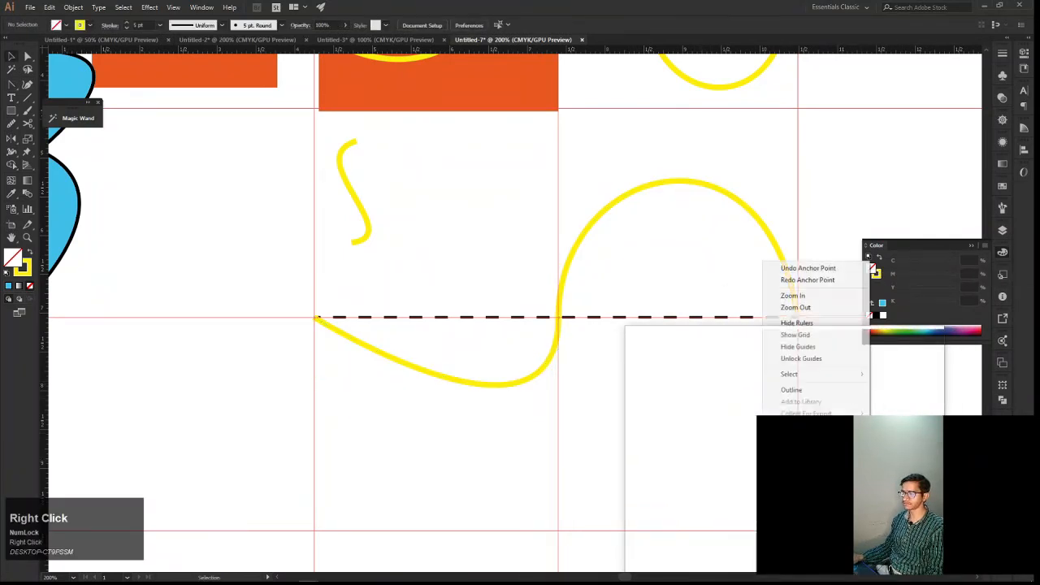
pyautogui.click(803, 353)
# Select the wave path and try twice to remove the middle anchor's lower handle with the Anchor Point tool, undoing each removal
pyautogui.moveTo(664, 406); pyautogui.dragTo(685, 428)
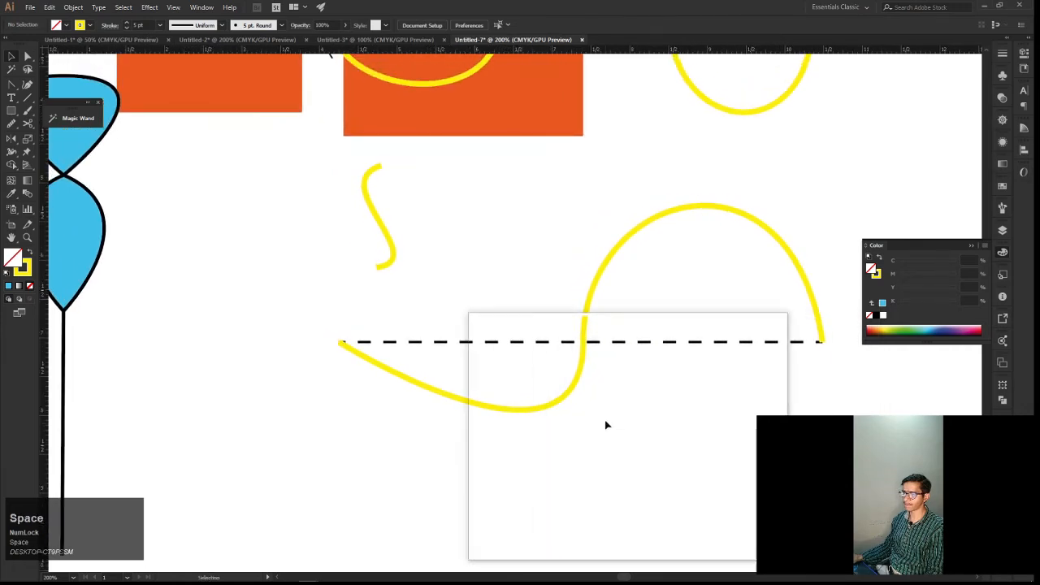
pyautogui.press('a')
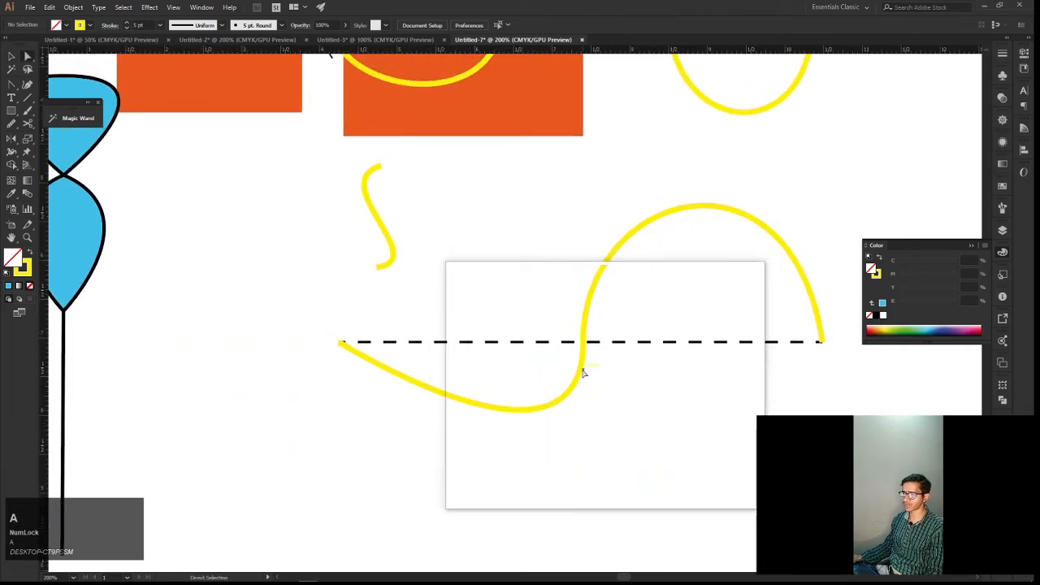
pyautogui.click(581, 374)
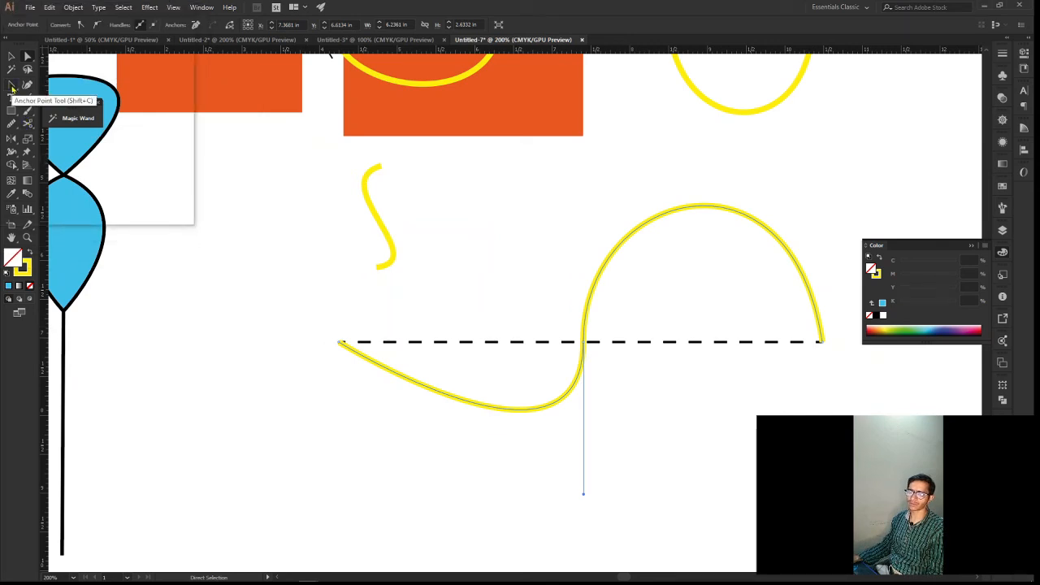
pyautogui.click(12, 87)
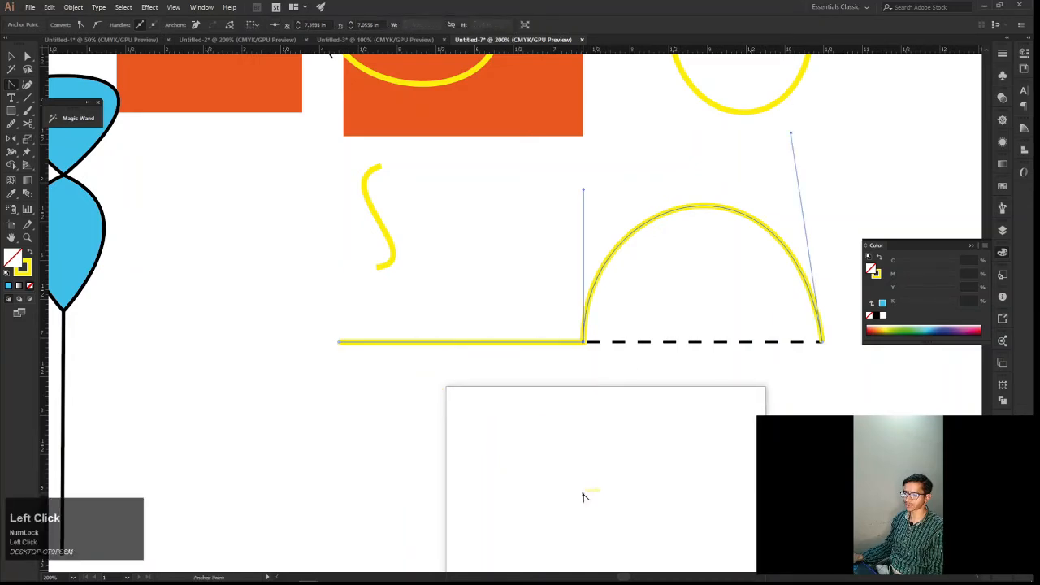
pyautogui.moveTo(582, 495); pyautogui.dragTo(585, 496)
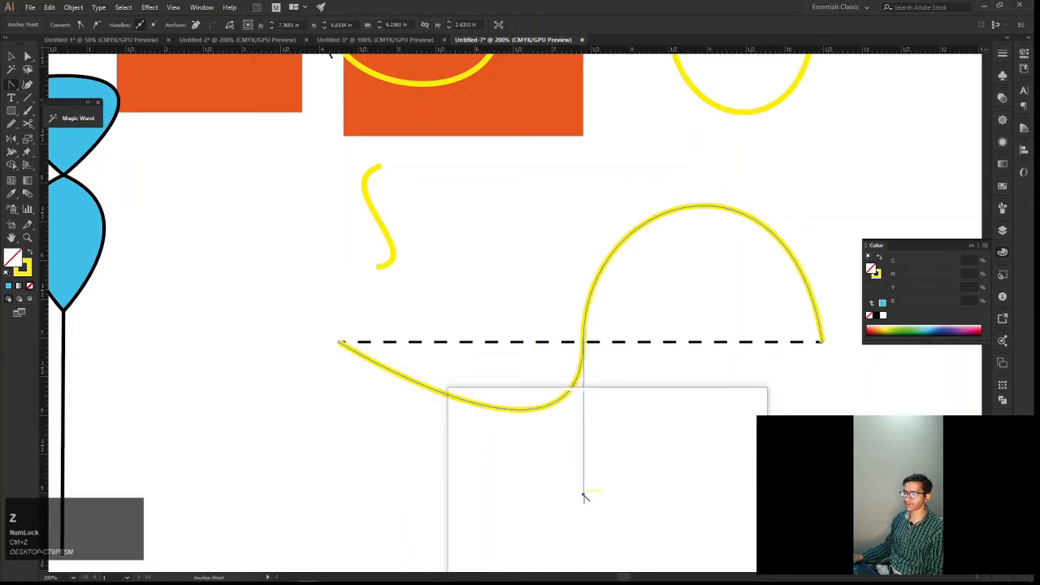
pyautogui.click(583, 496)
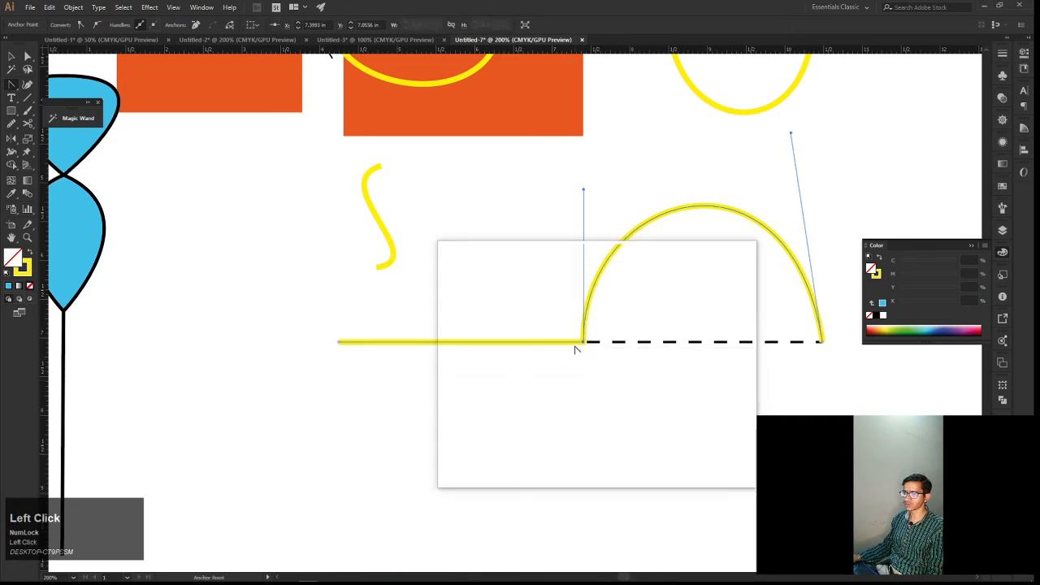
pyautogui.hotkey('ctrl', 'z')
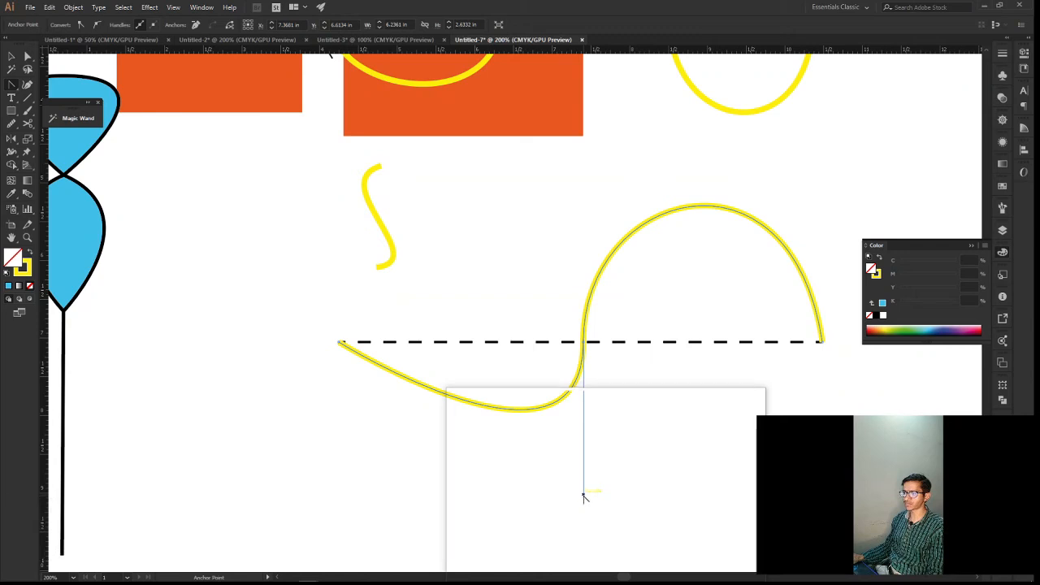
pyautogui.press('ctrl')
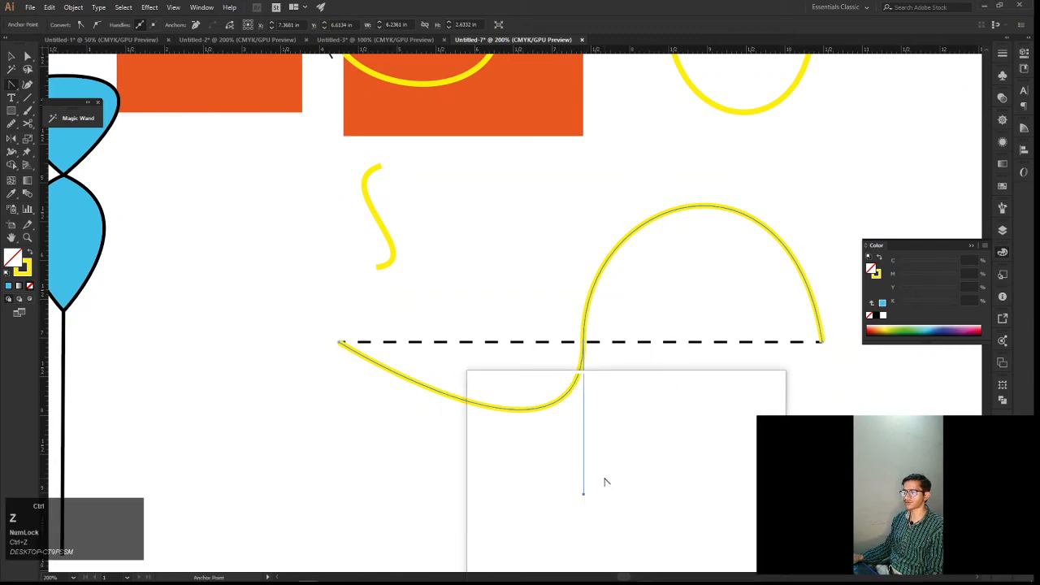
# Undo the middle anchor's smooth conversion and pull new handles from it with the Anchor Point tool, the upper one slanted slightly toward the arch
pyautogui.hotkey('ctrl', 'z')
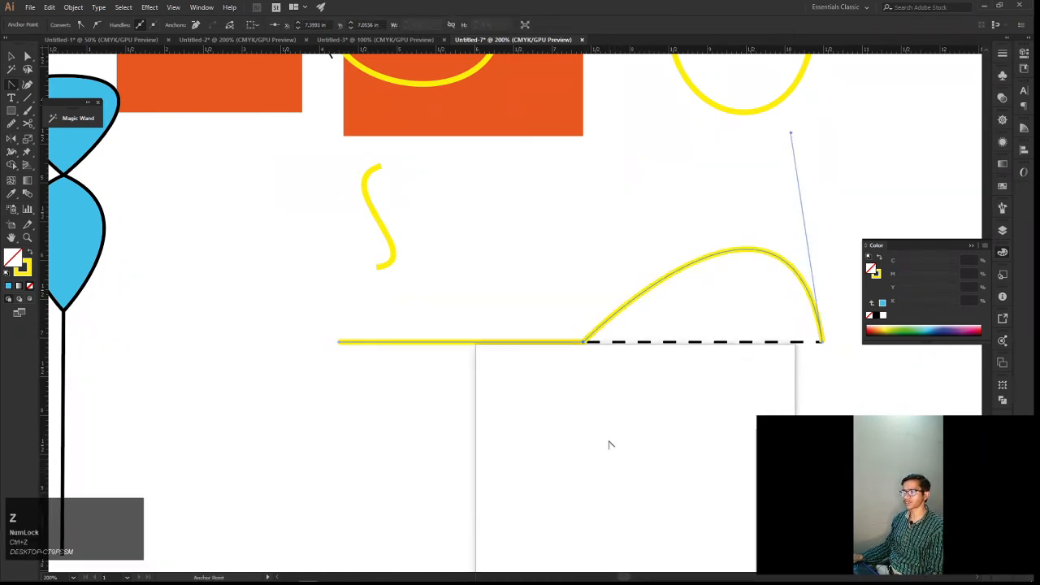
pyautogui.moveTo(611, 445); pyautogui.dragTo(11, 87)
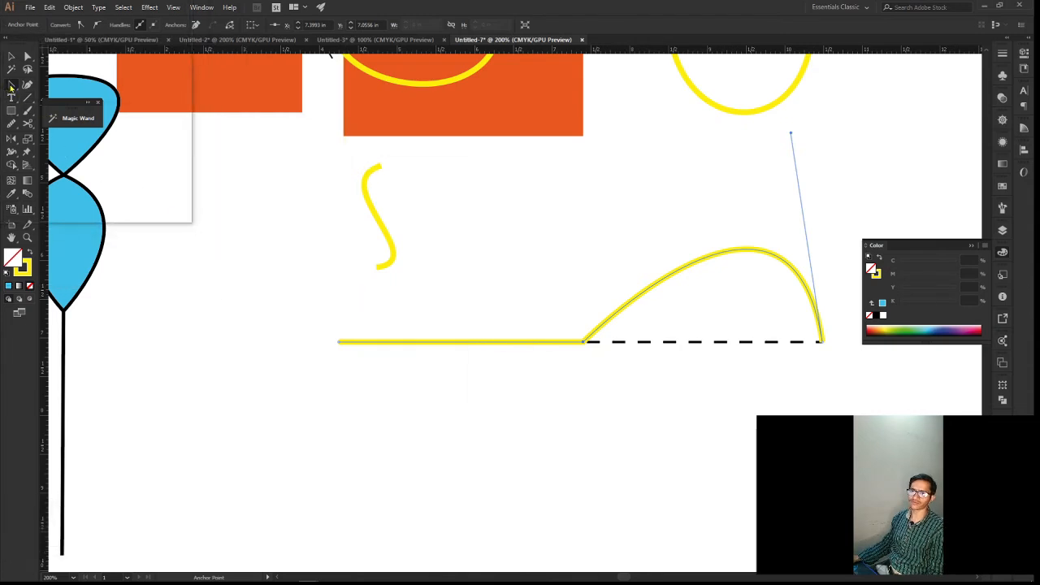
pyautogui.press('Num_Lock')
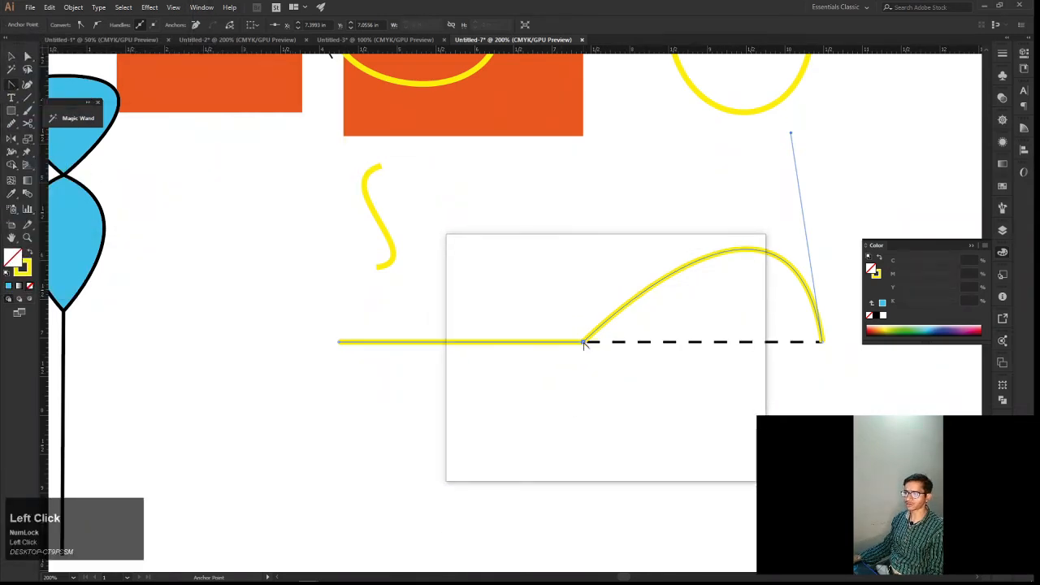
pyautogui.moveTo(583, 344); pyautogui.dragTo(592, 168)
# Try removing the end anchor's upper handle with the Anchor Point tool several times, undoing each removal
pyautogui.press('space')
pyautogui.moveTo(785, 213); pyautogui.dragTo(749, 234)
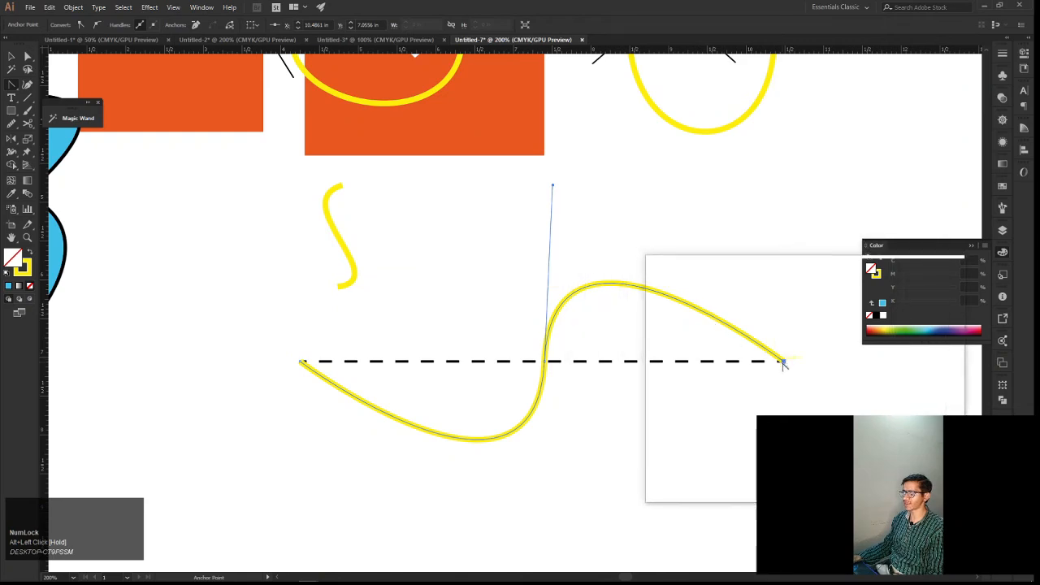
pyautogui.hotkey('ctrl', 'z')
pyautogui.moveTo(783, 364); pyautogui.dragTo(753, 153)
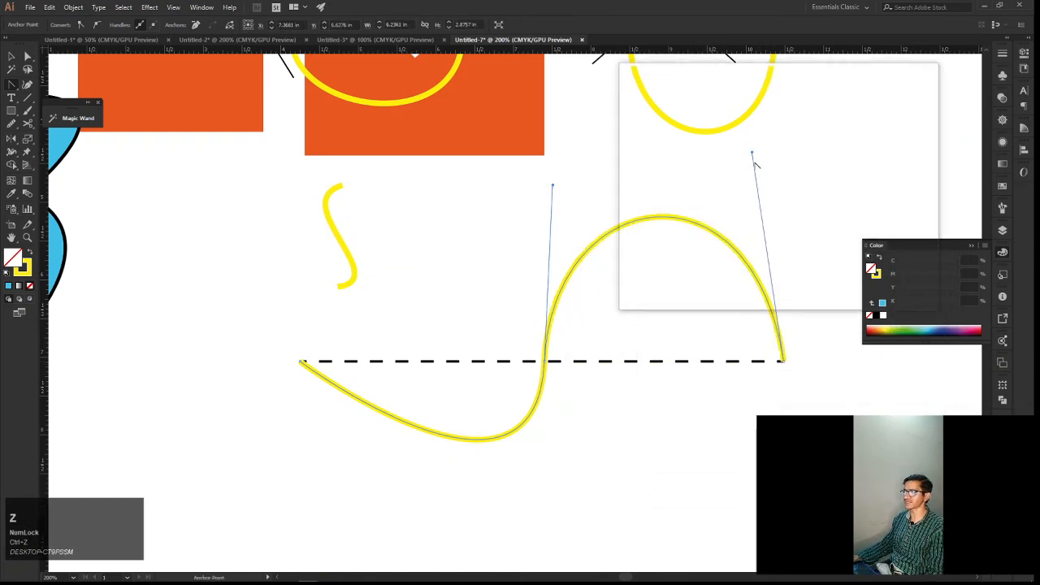
pyautogui.click(752, 153)
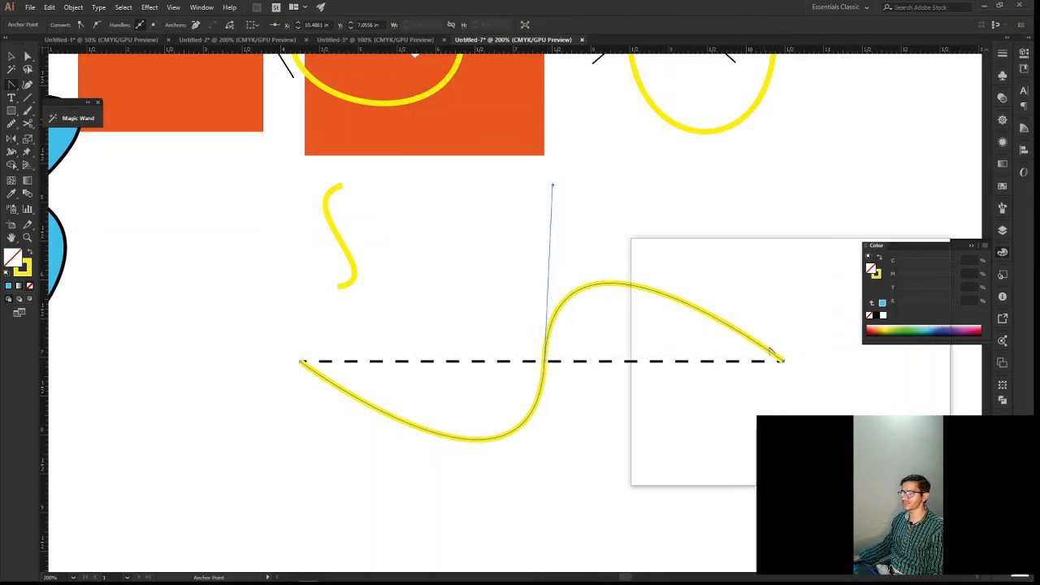
pyautogui.hotkey('ctrl', 'z')
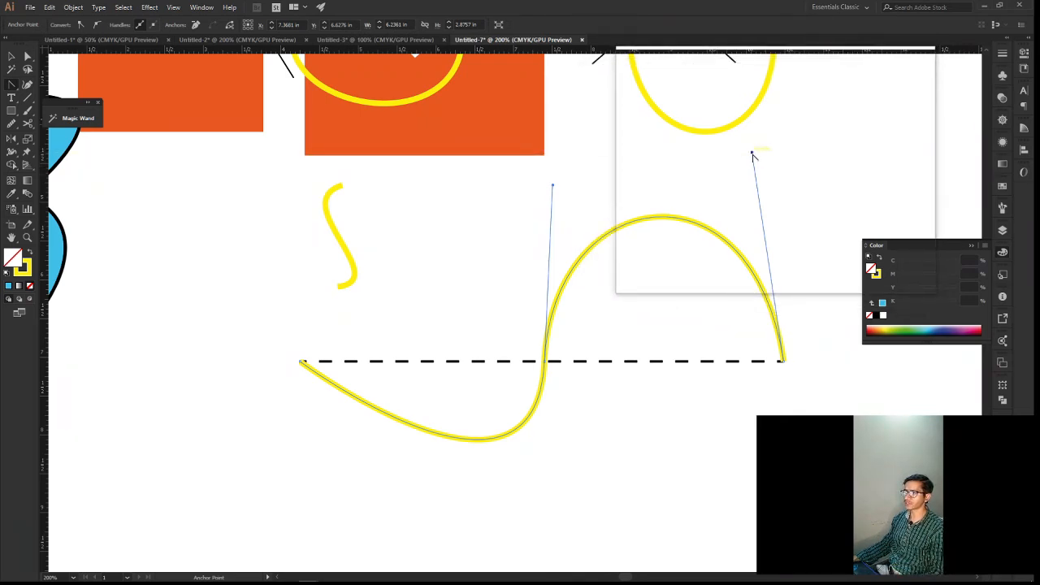
pyautogui.click(752, 154)
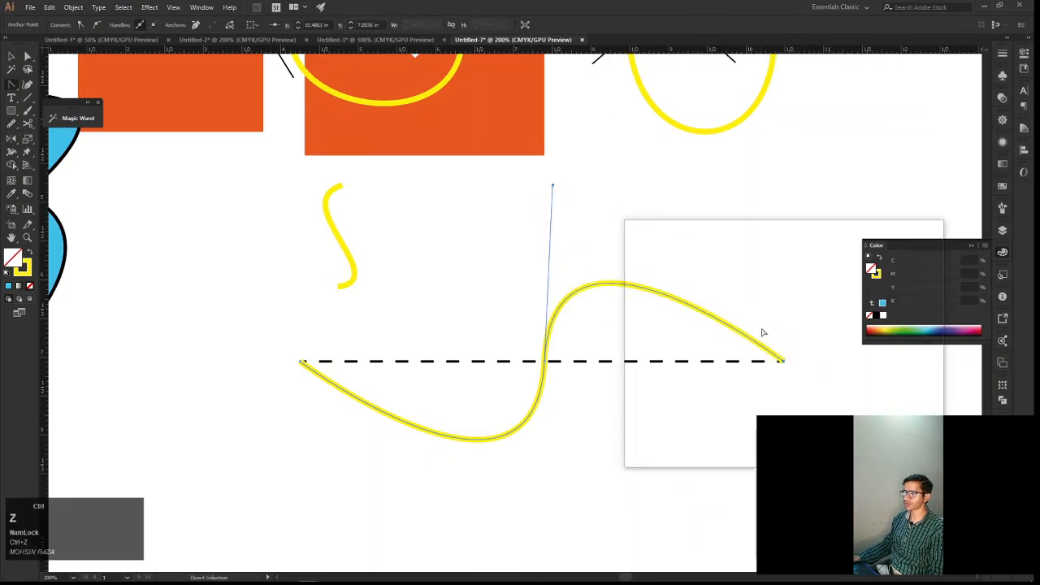
# Lengthen the end anchor's upper handle slightly with the Anchor Point tool, keeping its inward slant
pyautogui.press('alt')
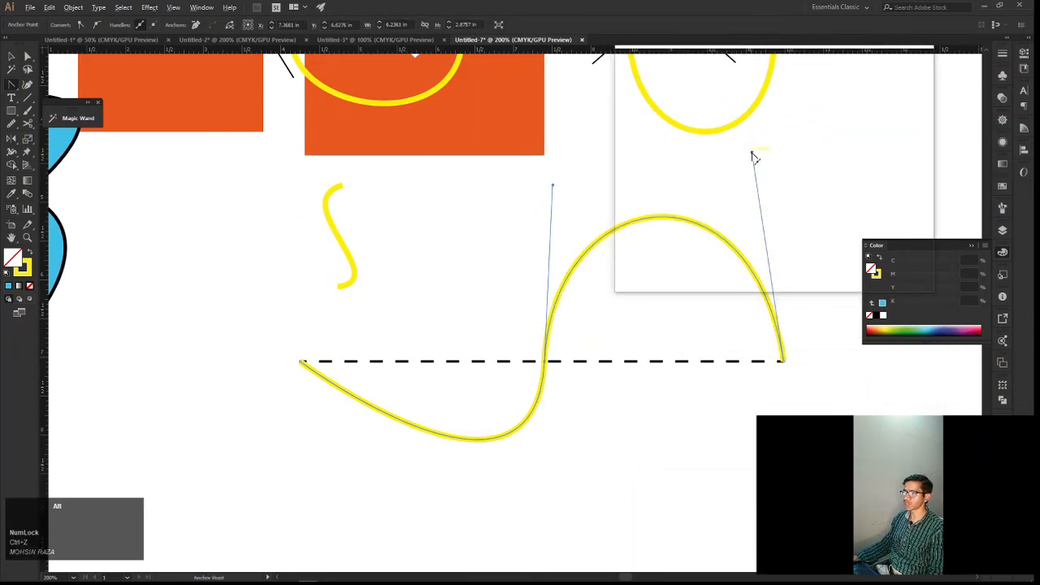
pyautogui.moveTo(752, 157)
pyautogui.mouseDown()
pyautogui.moveTo(734, 169)
pyautogui.moveTo(724, 200)
pyautogui.moveTo(759, 179)
pyautogui.moveTo(769, 135)
pyautogui.moveTo(747, 139)
pyautogui.mouseUp()
# Try removing the lengthened handle of the wave's end anchor, and undo the removal
pyautogui.press('space')
pyautogui.moveTo(771, 227); pyautogui.dragTo(751, 223)
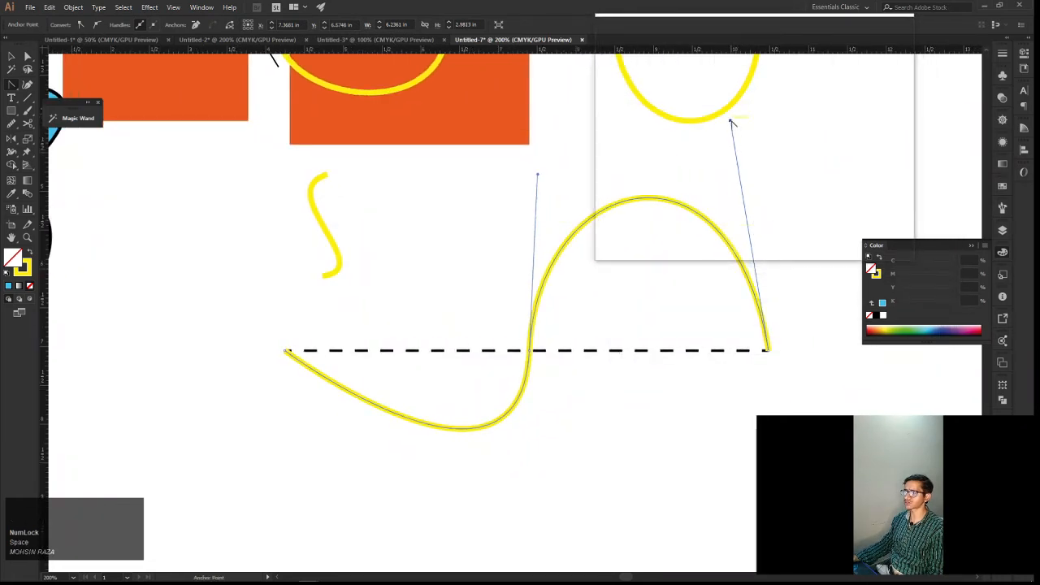
pyautogui.moveTo(731, 122); pyautogui.dragTo(711, 335)
pyautogui.press('ctrl')
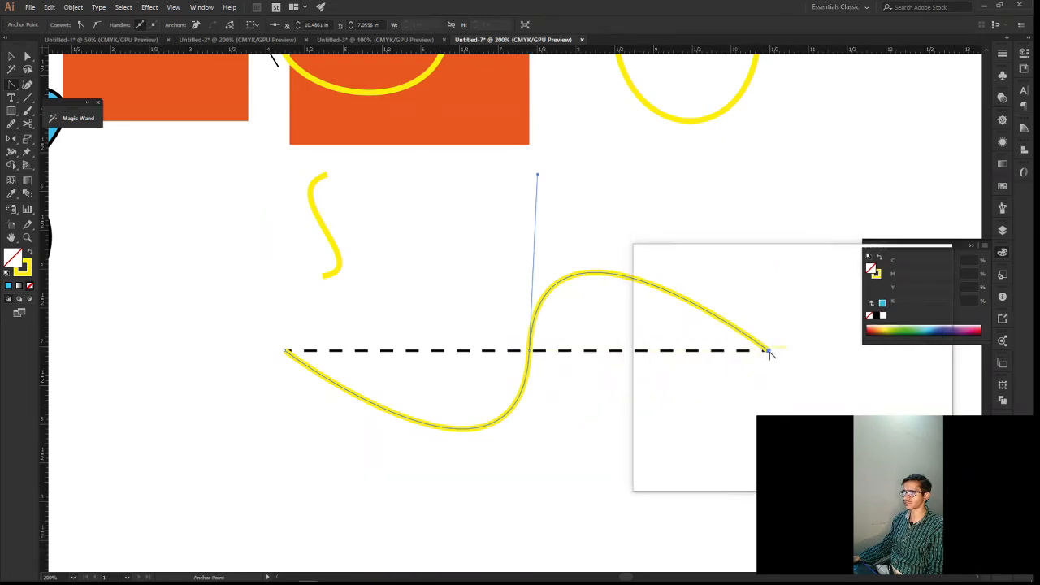
# Try converting the middle anchor to a corner point without handles, and undo the conversion
pyautogui.moveTo(687, 302); pyautogui.dragTo(772, 274)
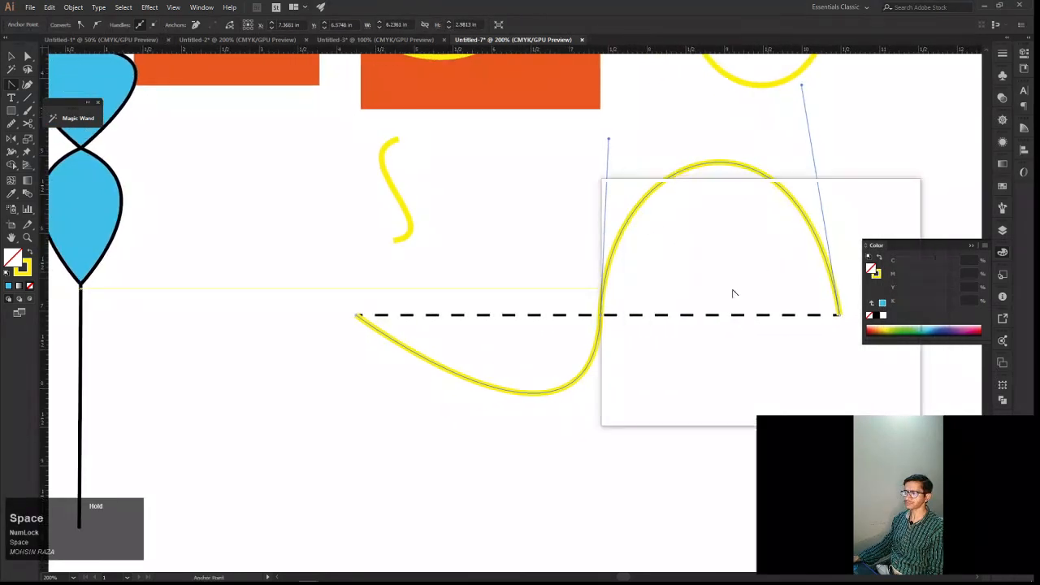
pyautogui.click(601, 316)
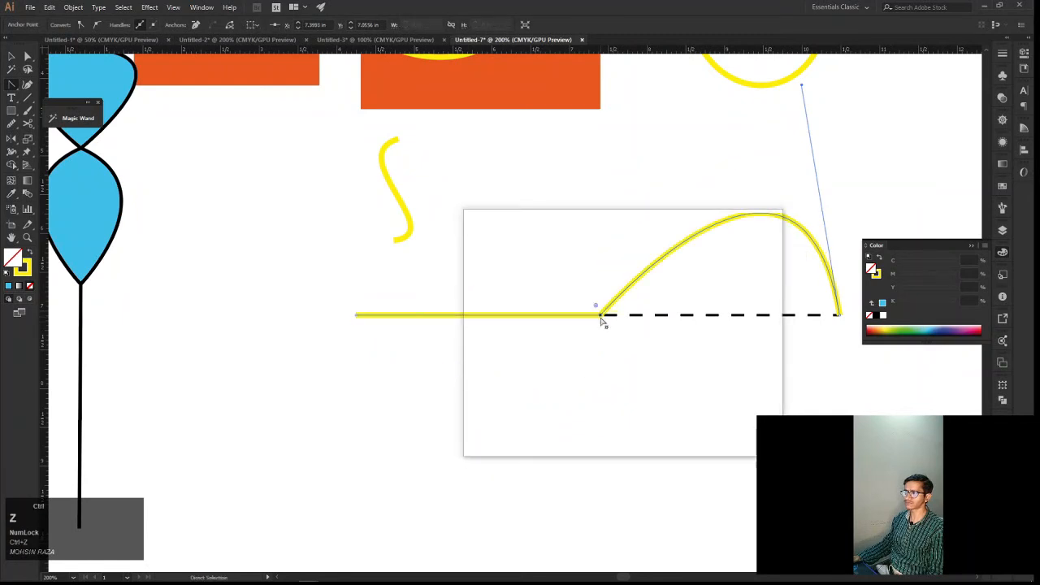
pyautogui.moveTo(601, 317); pyautogui.dragTo(592, 489)
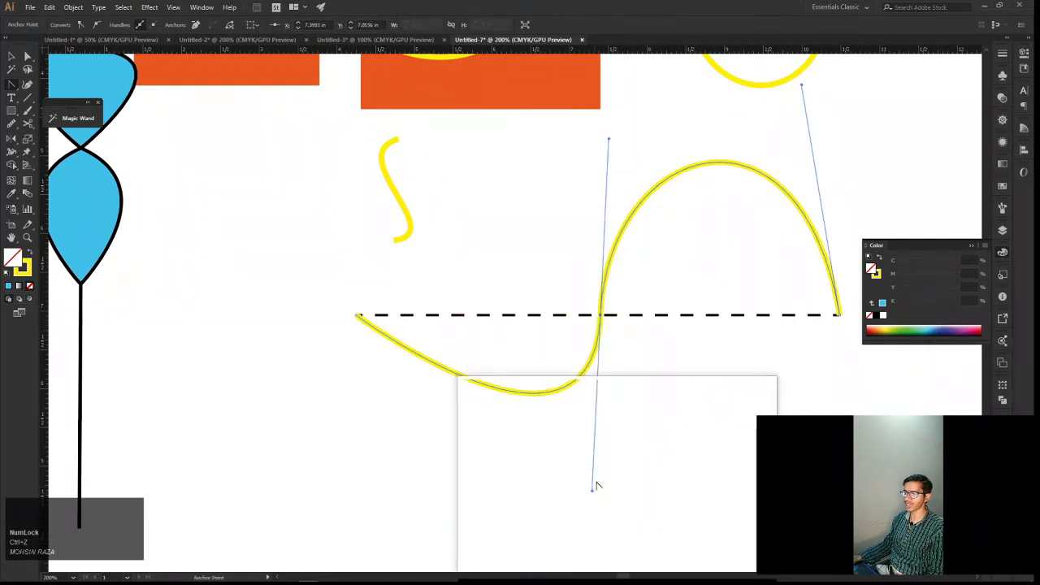
# Try removing only the middle anchor's lower handle and also both of its handles with the Anchor Point tool, undoing each removal
pyautogui.press('alt')
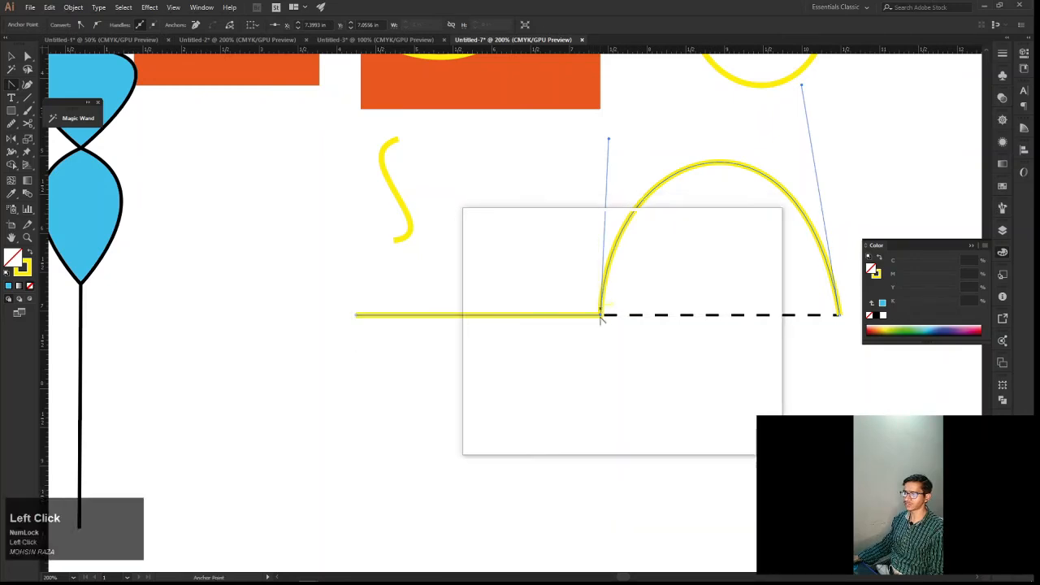
pyautogui.hotkey('ctrl', 'z')
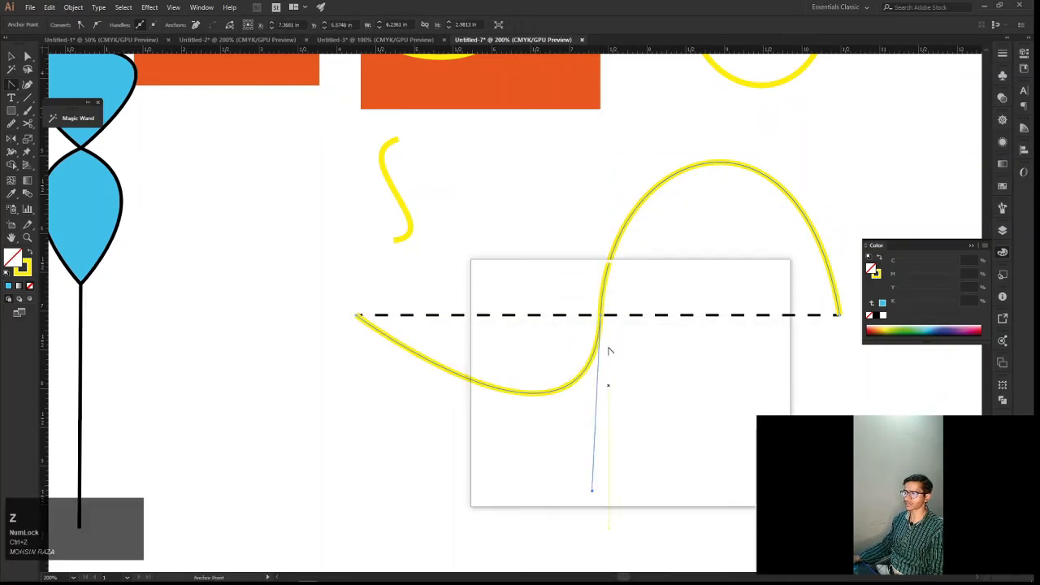
pyautogui.click(593, 491)
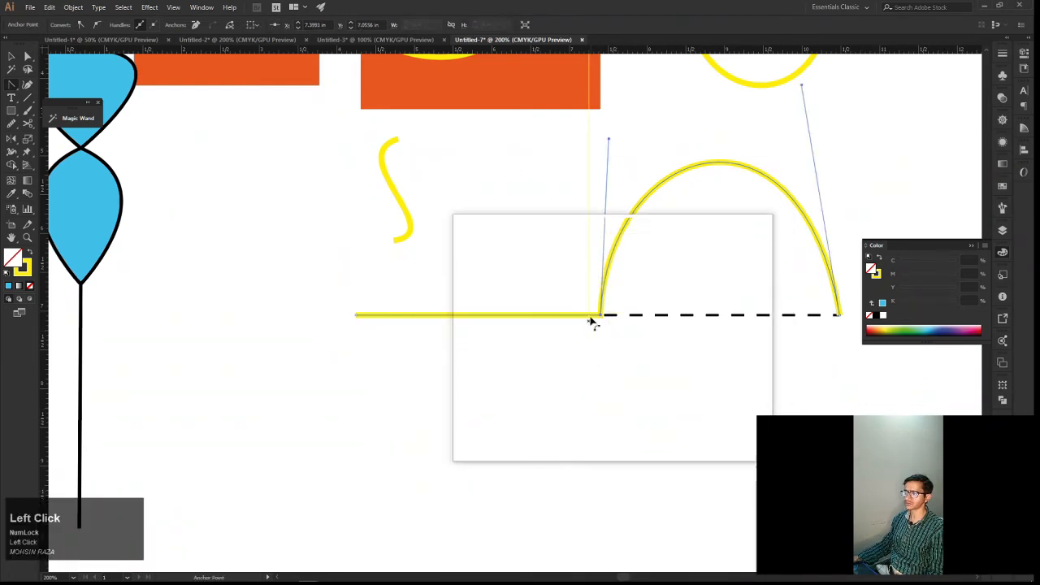
pyautogui.press('ctrl')
pyautogui.hotkey('ctrl', 'z')
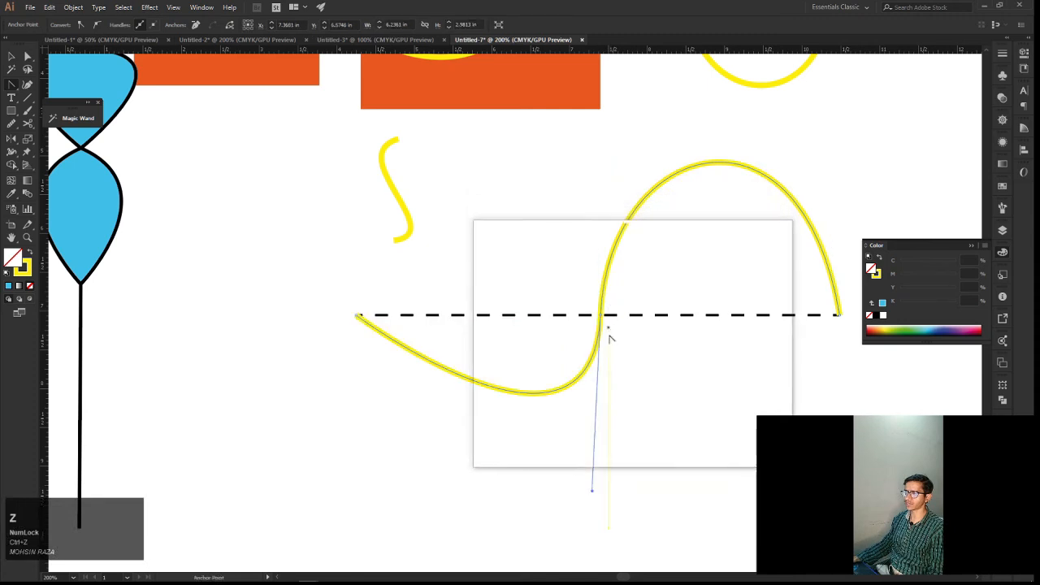
pyautogui.click(601, 318)
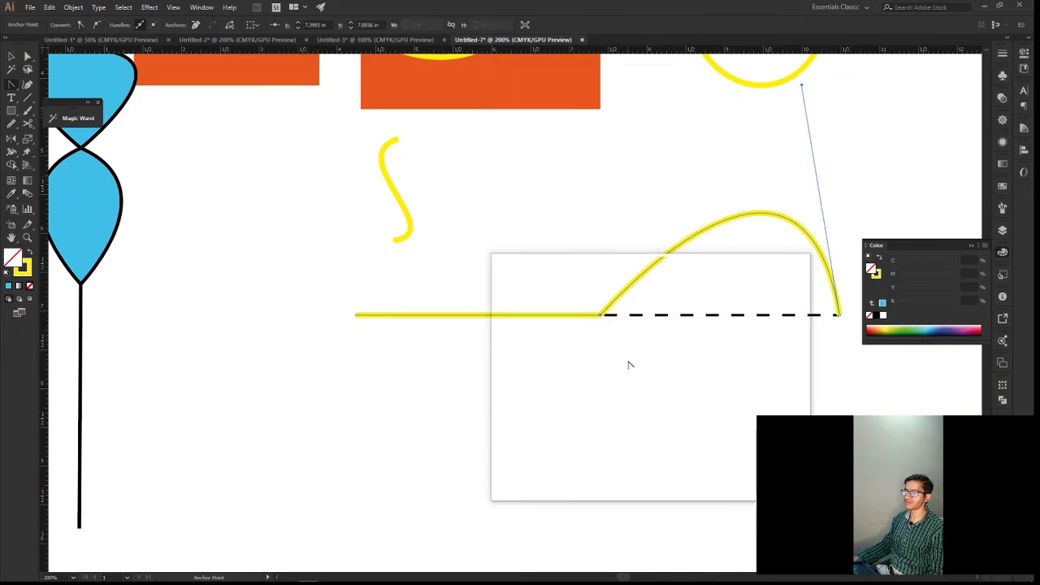
pyautogui.press('ctrl')
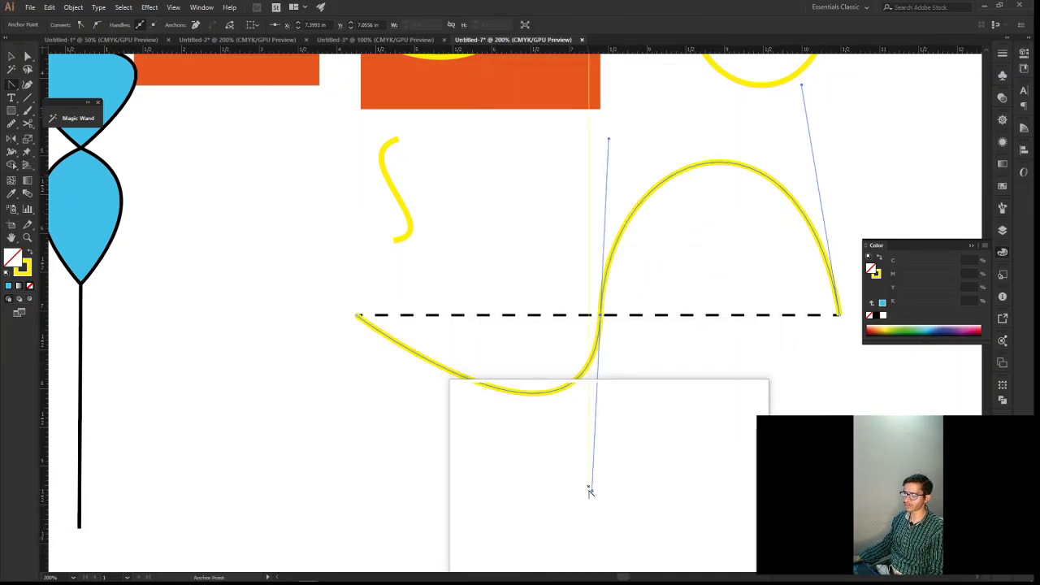
# Remove the middle anchor's lower handle with the Anchor Point tool, so the wave's left half becomes a straight line
pyautogui.click(592, 493)
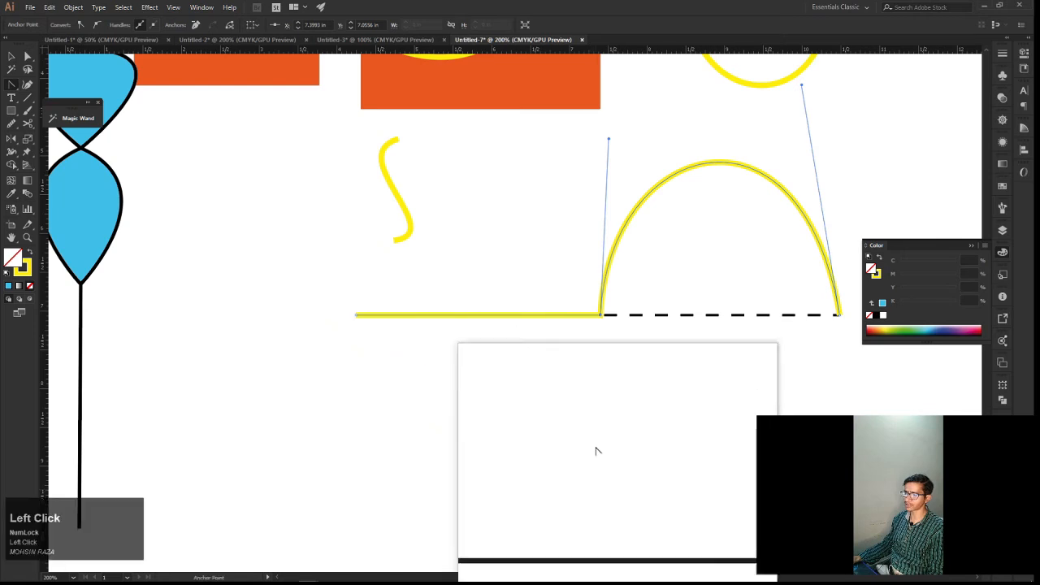
pyautogui.press('space')
pyautogui.moveTo(634, 313); pyautogui.dragTo(543, 358)
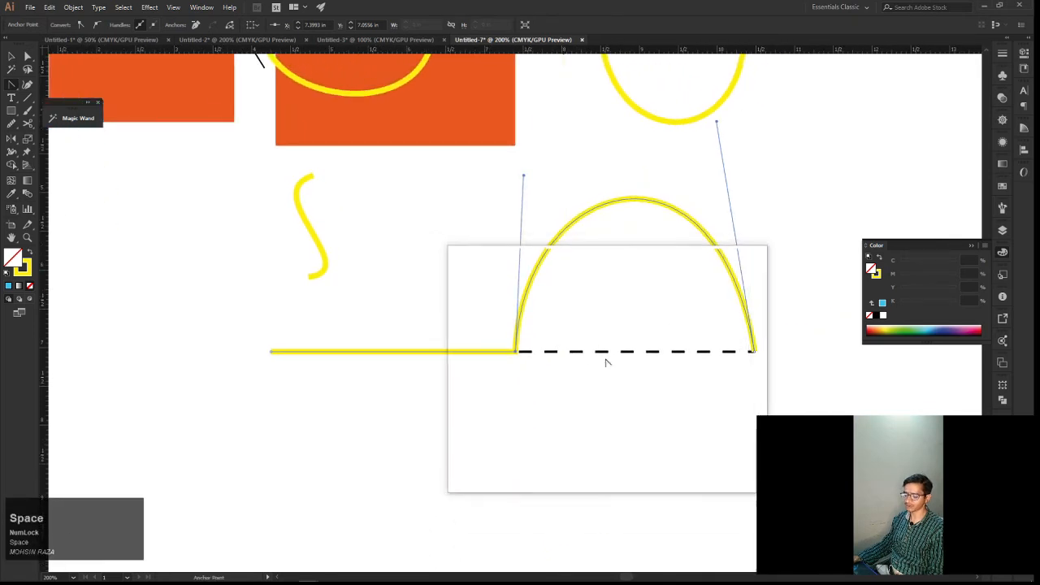
pyautogui.press('v')
pyautogui.rightClick(742, 311)
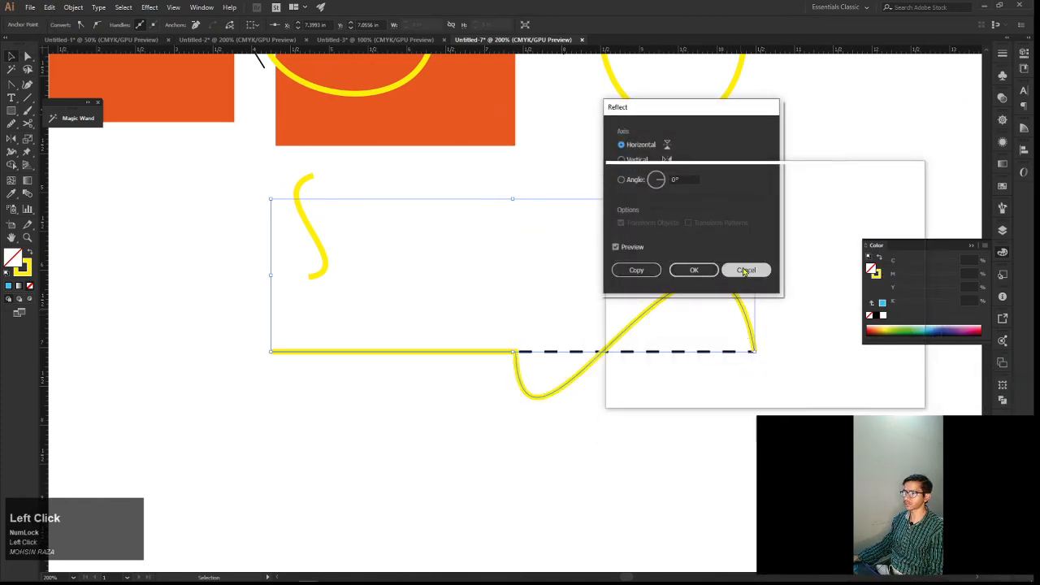
pyautogui.click(745, 270)
pyautogui.click(768, 340)
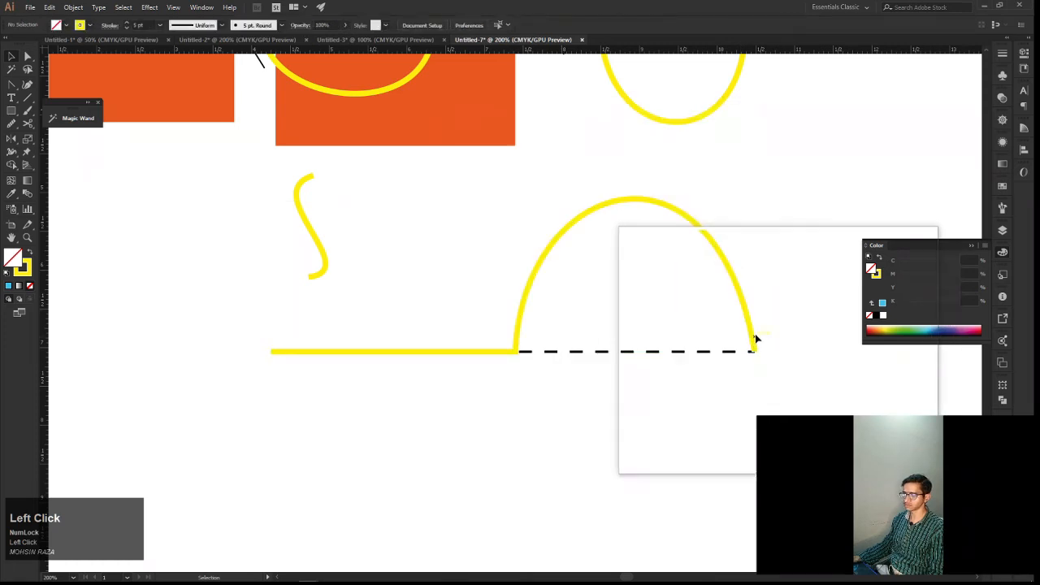
# Select the line-and-arch path and create a reflected copy of it across the horizontal axis
pyautogui.moveTo(725, 316); pyautogui.dragTo(749, 308)
pyautogui.rightClick(745, 309)
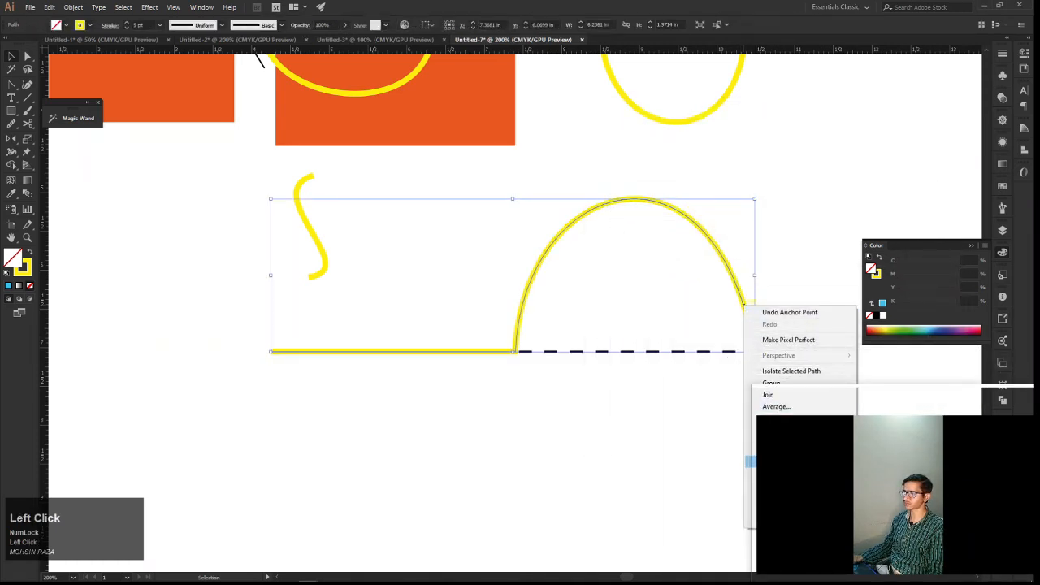
pyautogui.click(885, 501)
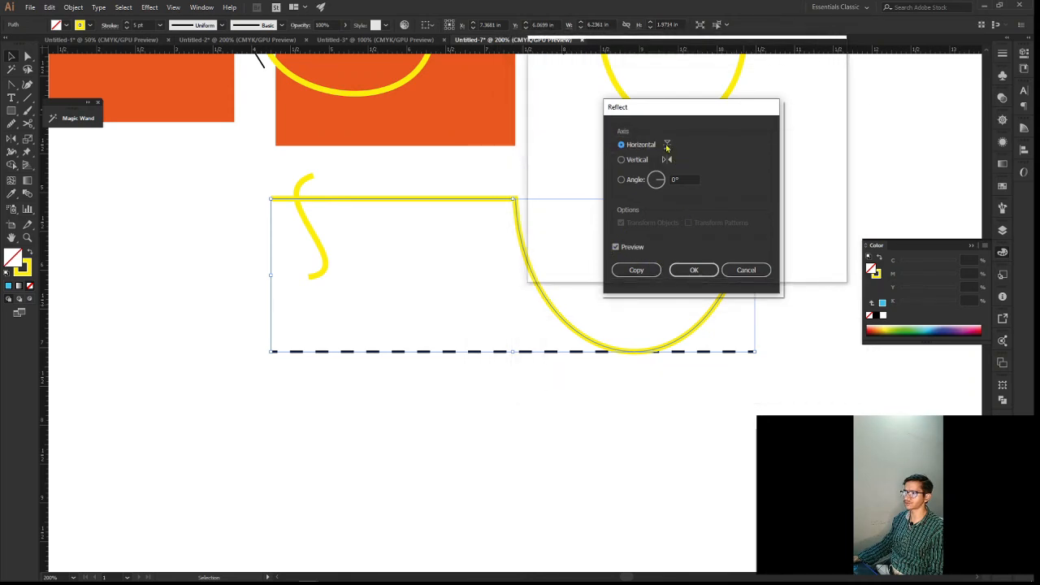
pyautogui.click(634, 269)
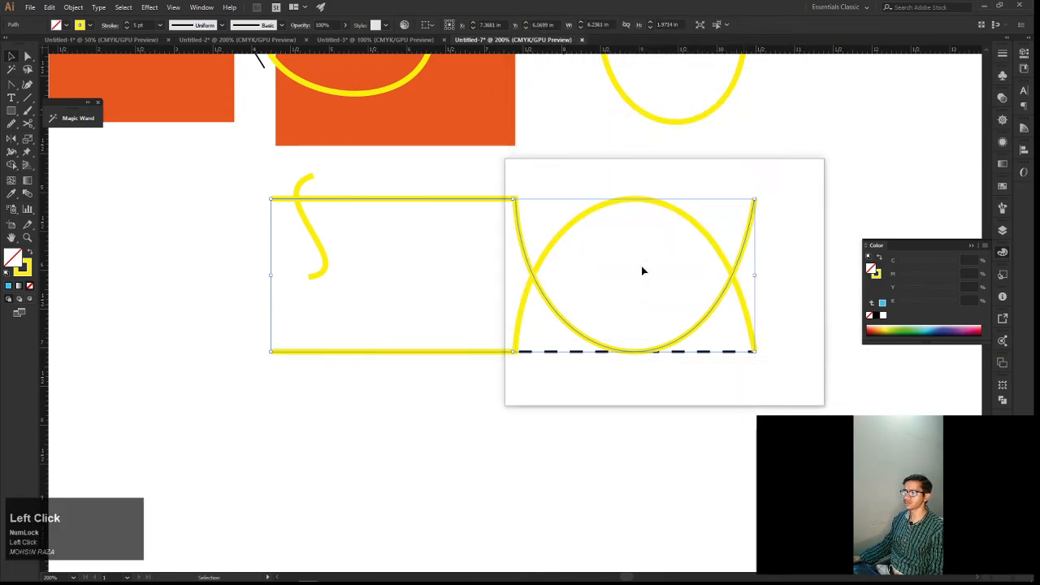
# Move the reflected copy straight down until its ends meet the original path and the two arches enclose an oval
pyautogui.press('Down')
pyautogui.press('Down')
pyautogui.press('Down')
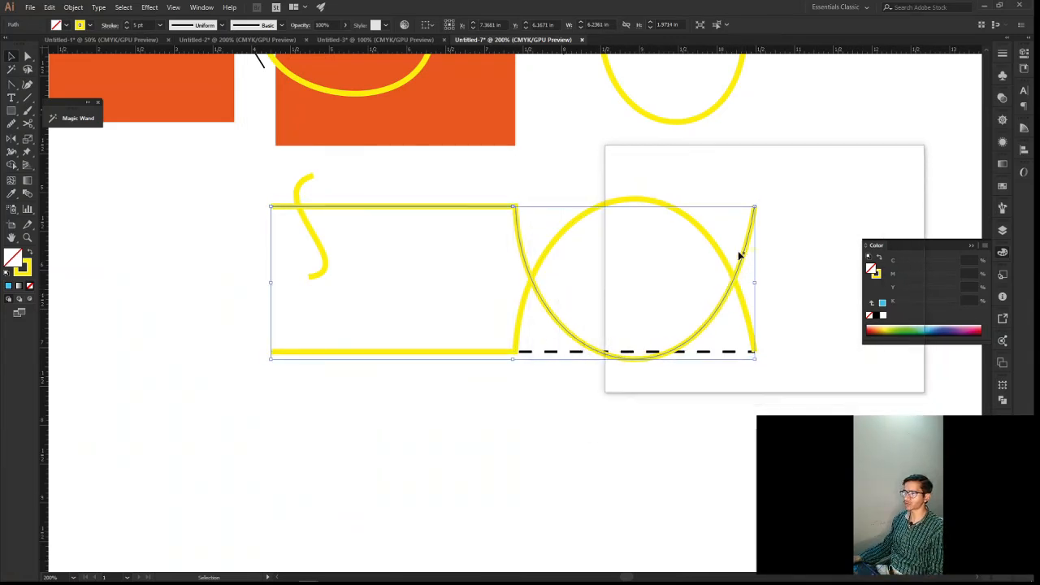
pyautogui.moveTo(718, 314); pyautogui.dragTo(711, 462)
pyautogui.moveTo(710, 407); pyautogui.dragTo(654, 407)
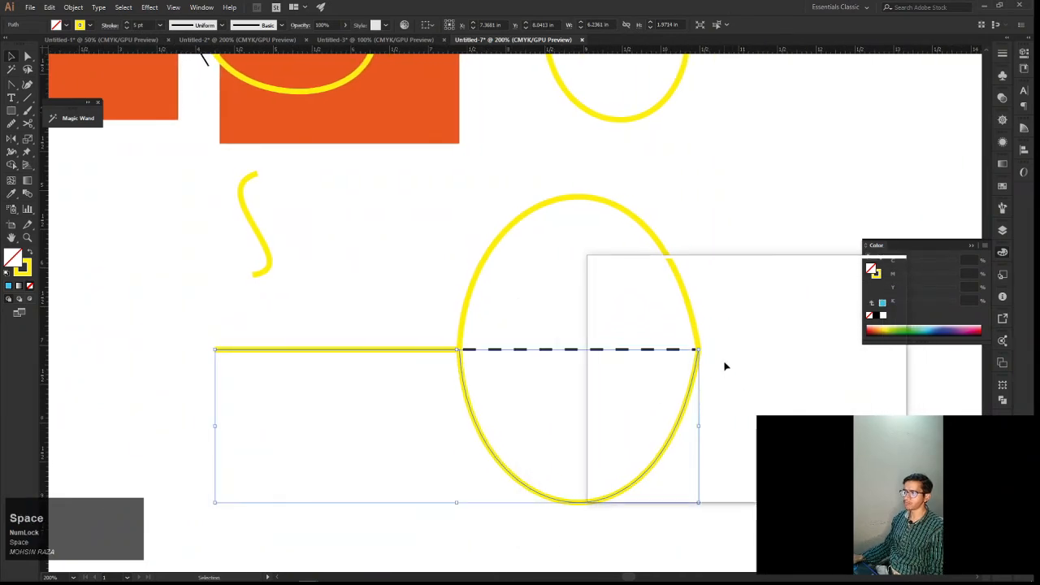
# Select the overlapping right end anchors of both paths with Direct Selection and join them
pyautogui.keyDown('alt'); pyautogui.scroll(2, 723, 362); pyautogui.keyUp('alt')
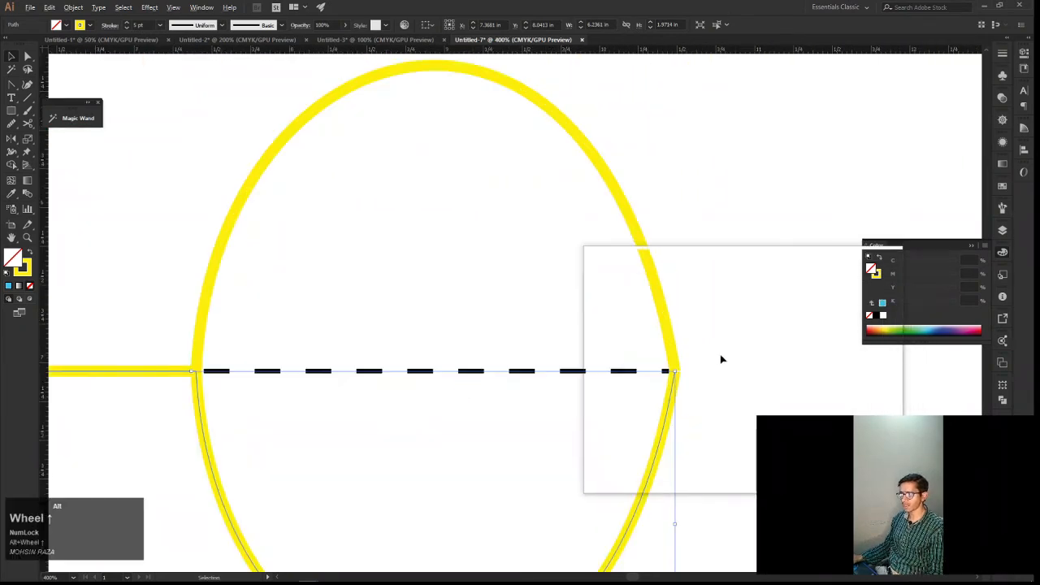
pyautogui.click(673, 390)
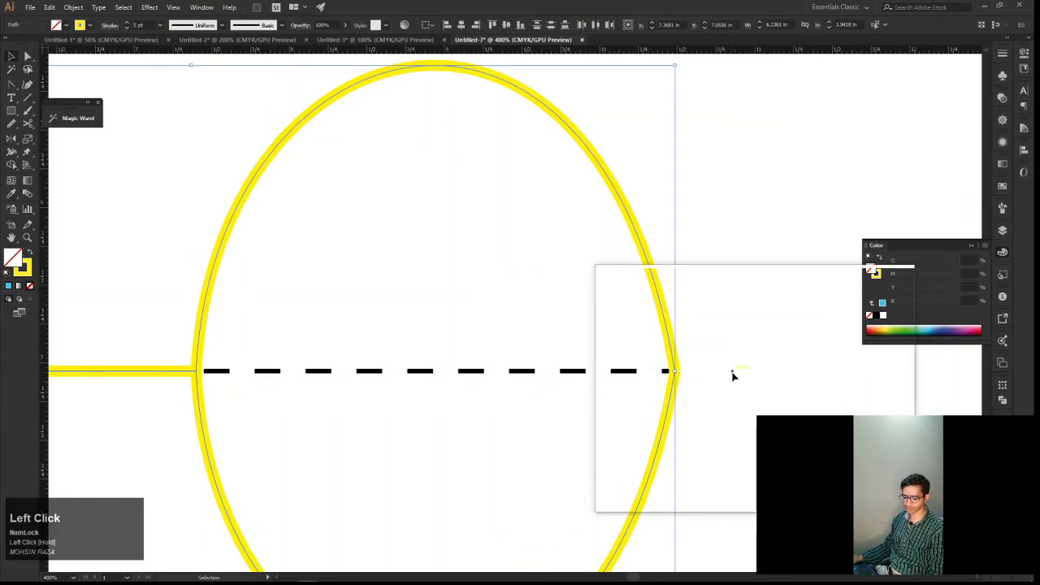
pyautogui.moveTo(727, 366); pyautogui.dragTo(671, 388)
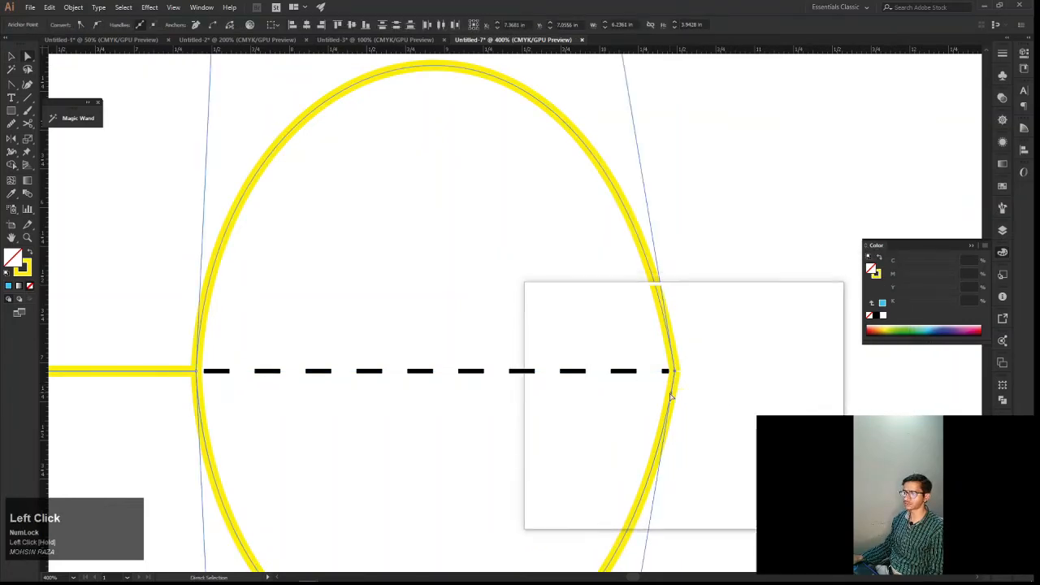
pyautogui.rightClick(684, 371)
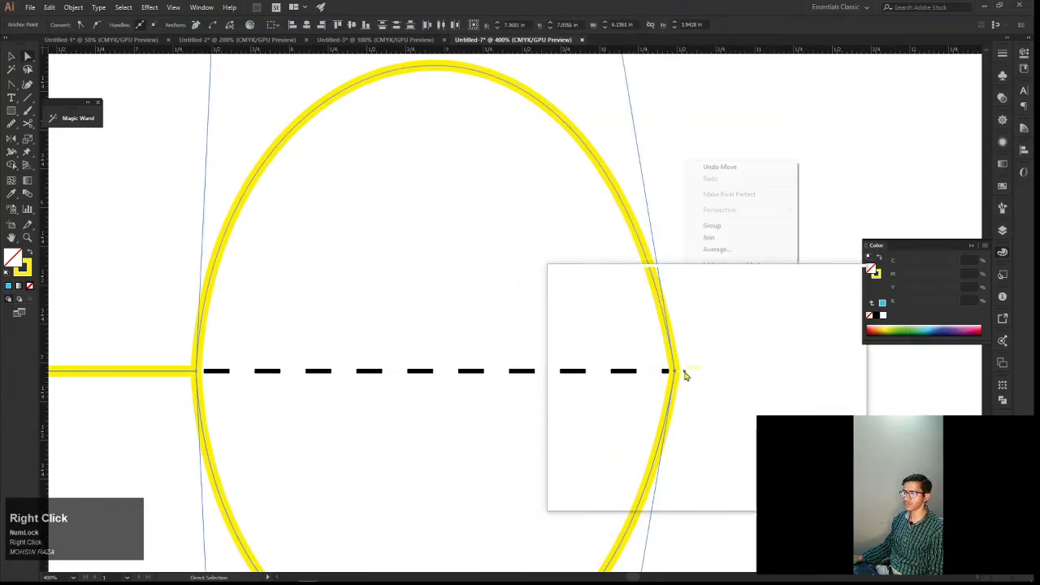
pyautogui.click(728, 238)
pyautogui.hotkey('ctrl', 'z')
pyautogui.press('ctrl')
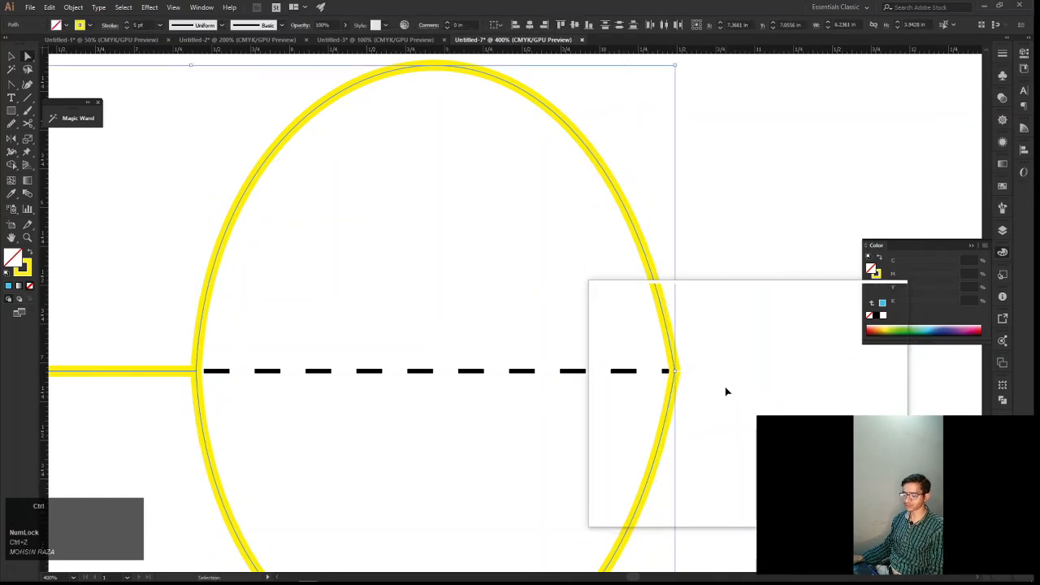
# Test the right joint by moving its anchor outward, and undo back to before the reflected copy was lowered
pyautogui.click(723, 390)
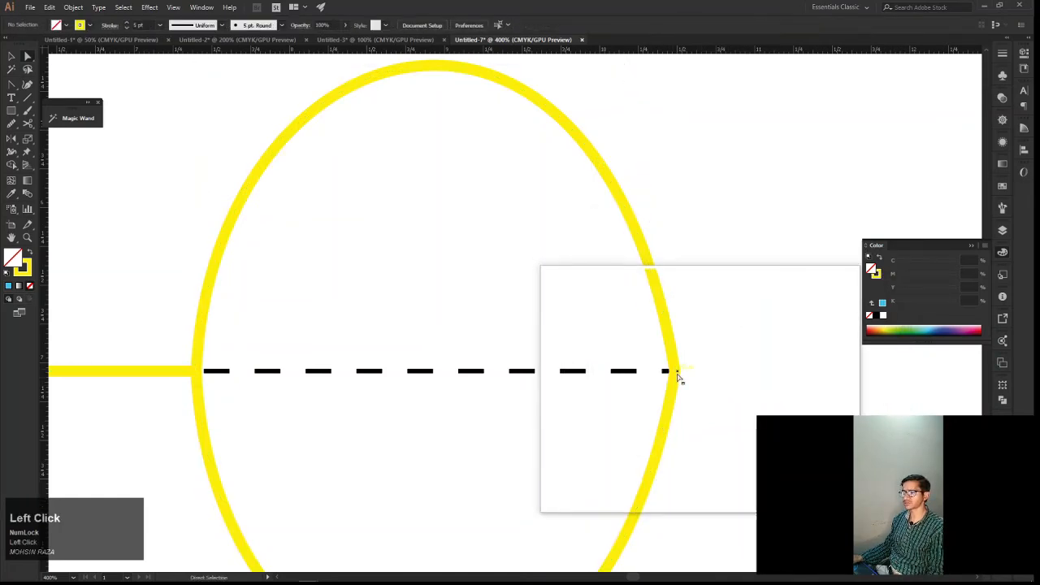
pyautogui.moveTo(675, 376); pyautogui.dragTo(749, 380)
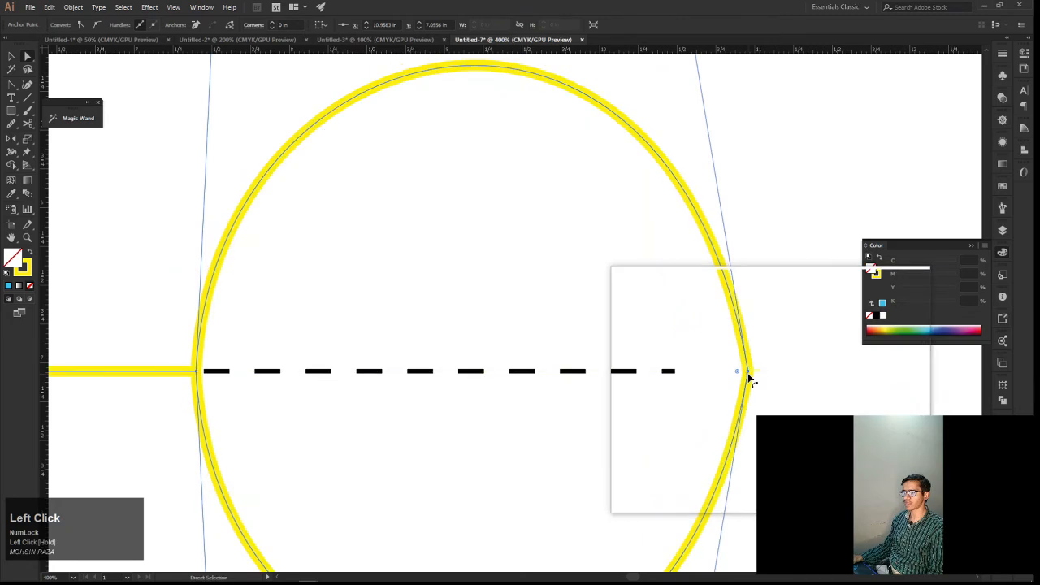
pyautogui.hotkey('ctrl', 'z')
pyautogui.hscroll(3, 741, 378)
pyautogui.moveTo(681, 395); pyautogui.dragTo(725, 355)
pyautogui.hotkey('ctrl', 'z')
pyautogui.hotkey('ctrl', 'z')
pyautogui.scroll(-1, 715, 366)
pyautogui.hotkey('ctrl', 'z')
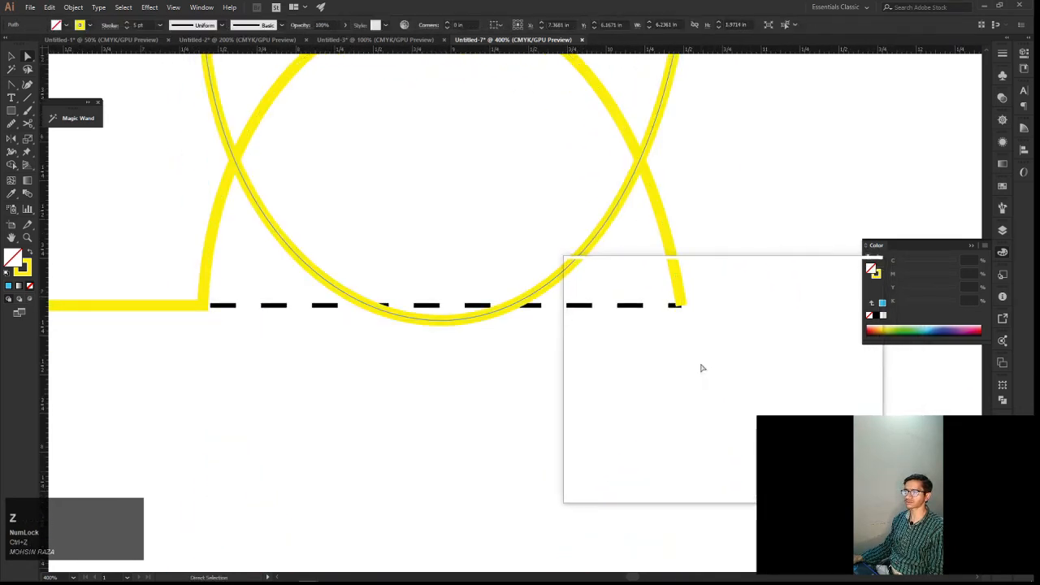
# Move the reflected copy down to just below the original path, leaving a small gap between their ends
pyautogui.keyDown('alt'); pyautogui.scroll(-3, 679, 346); pyautogui.keyUp('alt')
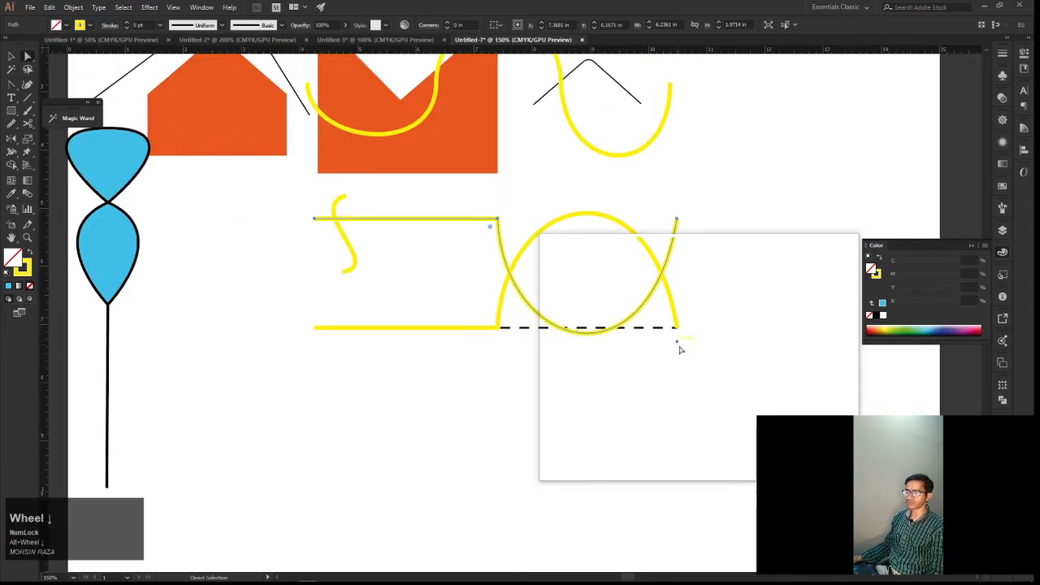
pyautogui.press('v')
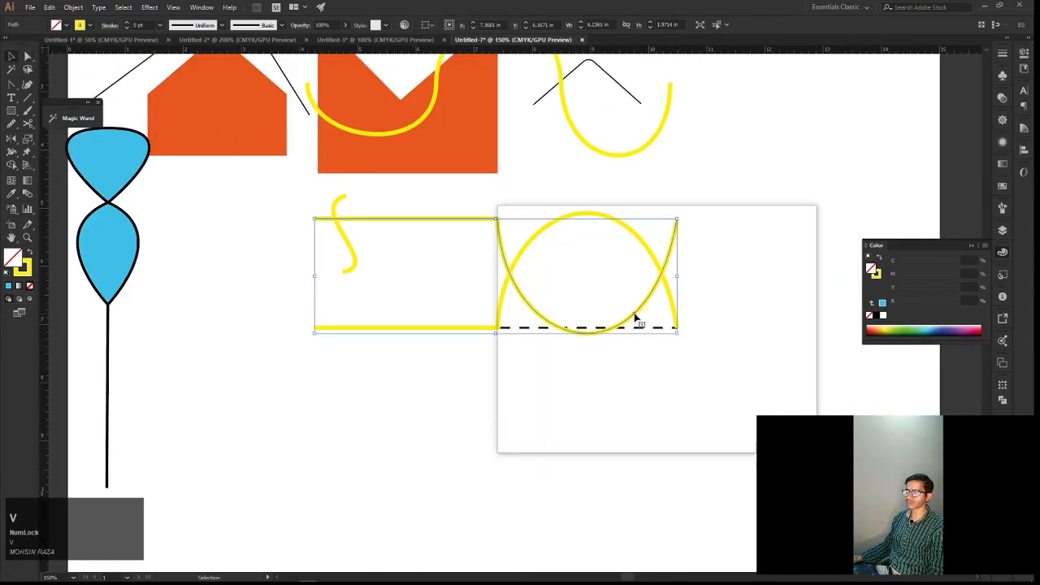
pyautogui.moveTo(635, 323); pyautogui.dragTo(644, 420)
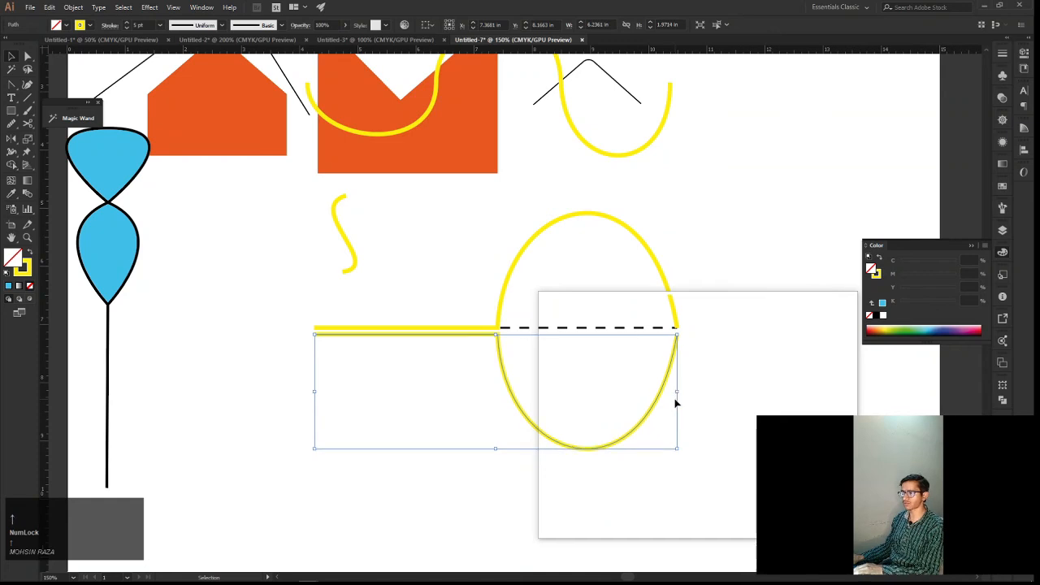
# Select the two right end anchors with Direct Selection and join them across the small gap
pyautogui.click(702, 376)
pyautogui.keyDown('alt'); pyautogui.scroll(2, 704, 373); pyautogui.keyUp('alt')
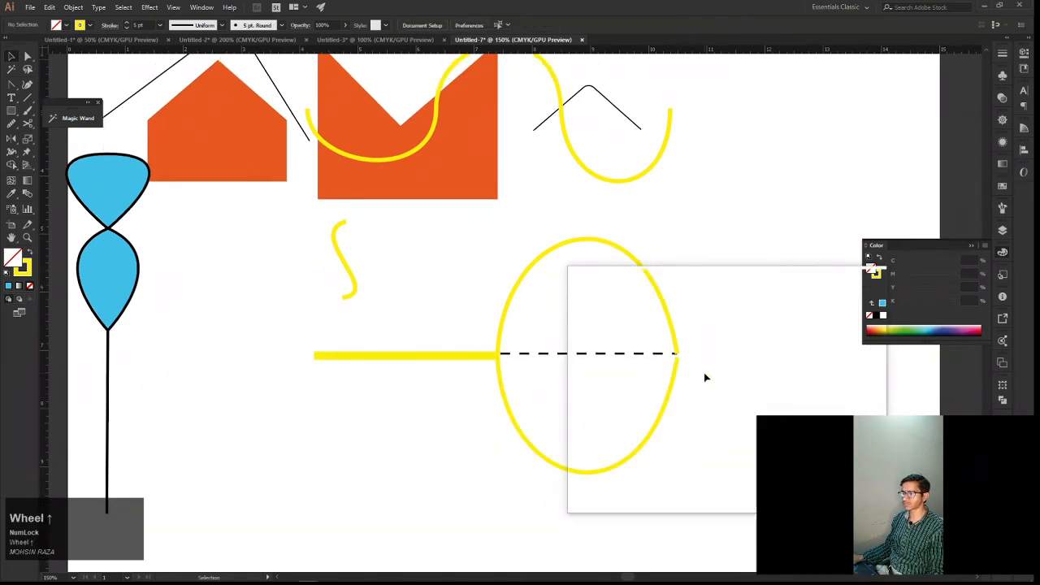
pyautogui.click(665, 360)
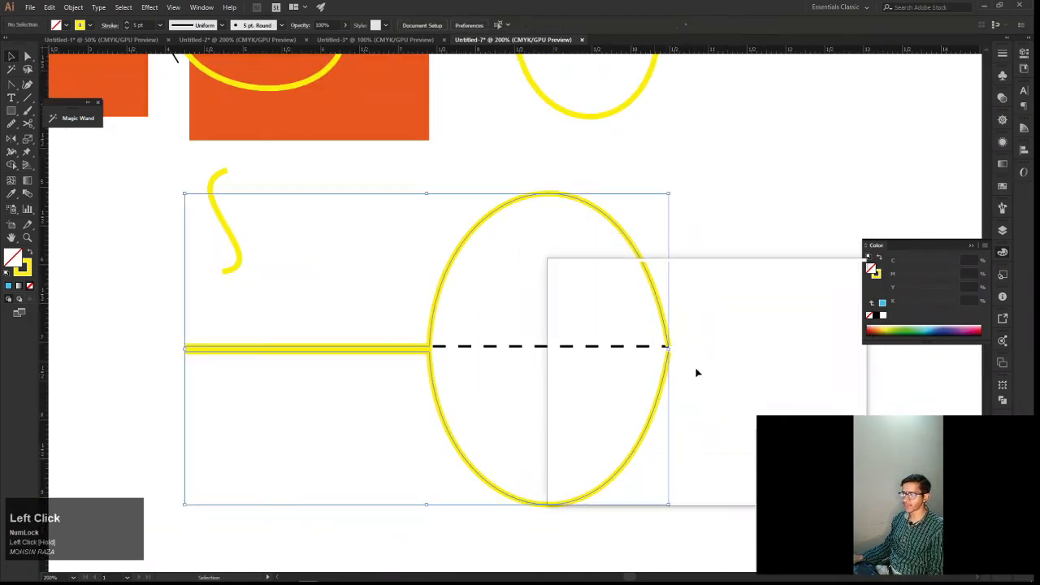
pyautogui.click(703, 362)
pyautogui.click(670, 355)
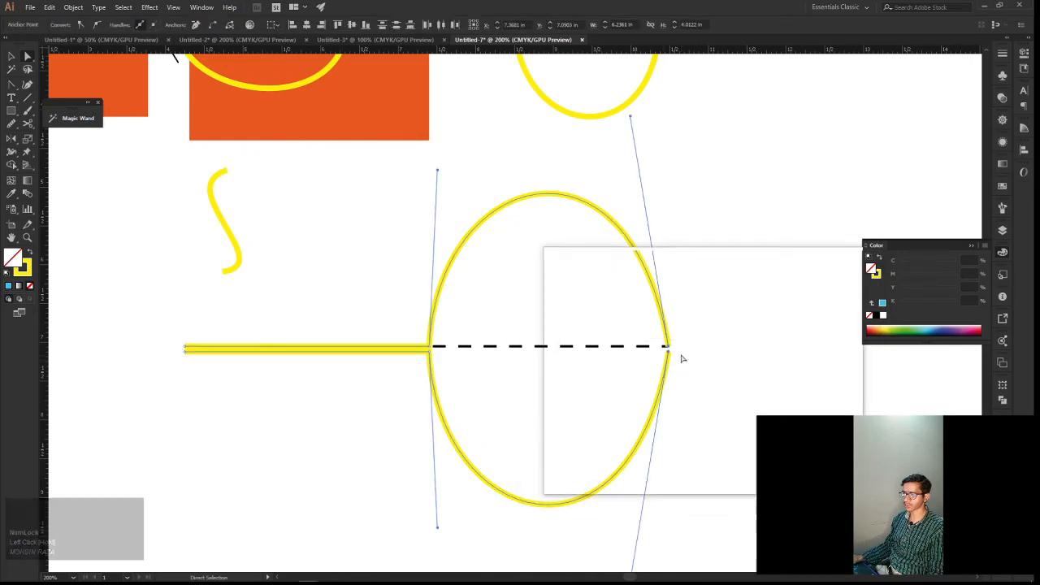
pyautogui.rightClick(678, 355)
pyautogui.click(658, 380)
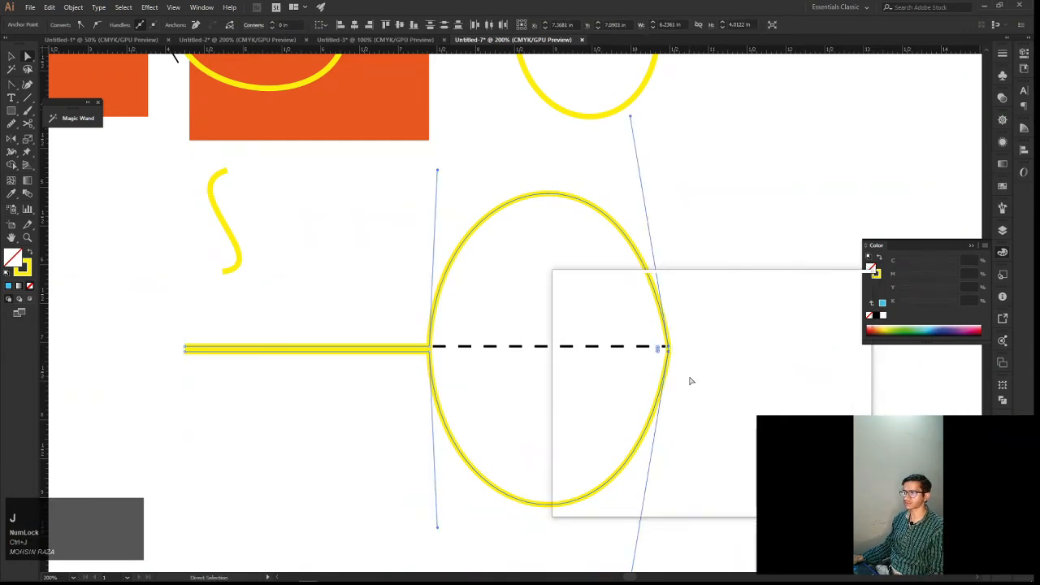
# Select the two middle anchors where the straight lines meet the arches and average their positions
pyautogui.keyDown('alt'); pyautogui.scroll(3, 691, 381); pyautogui.keyUp('alt')
pyautogui.moveTo(661, 369); pyautogui.dragTo(604, 230)
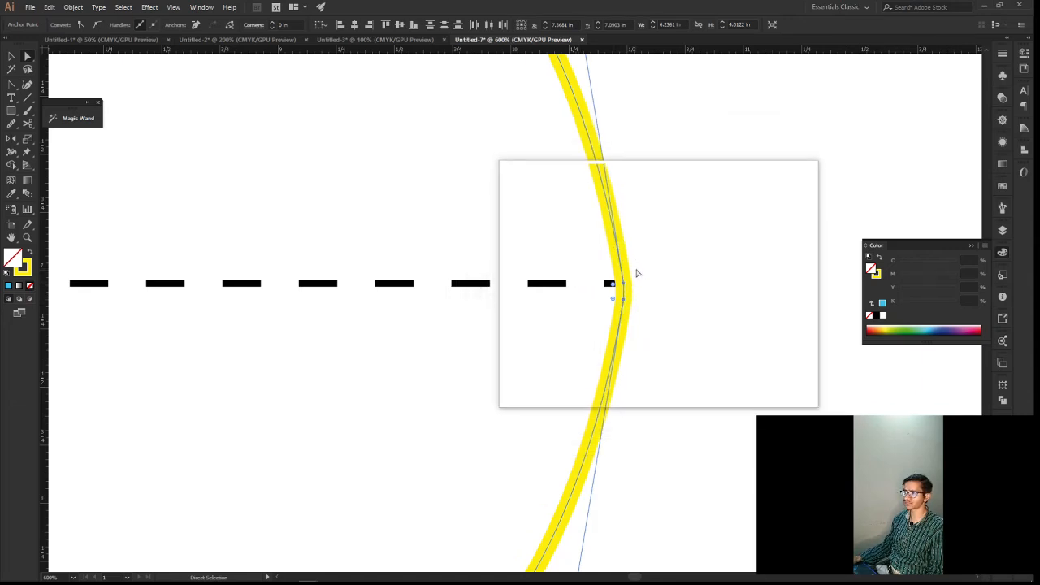
pyautogui.scroll(-3, 635, 271)
pyautogui.press('space')
pyautogui.moveTo(568, 292); pyautogui.dragTo(596, 311)
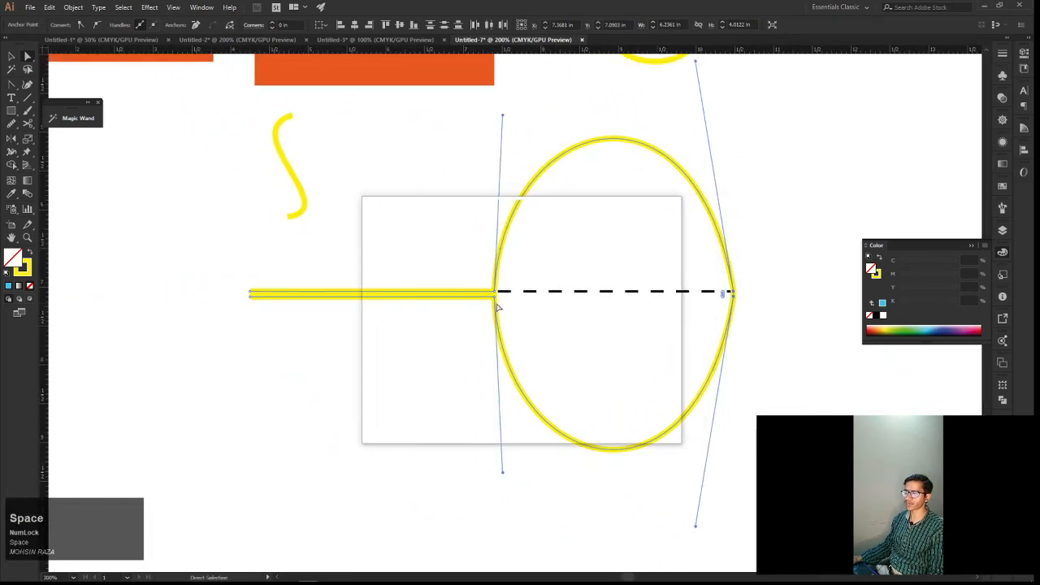
pyautogui.moveTo(498, 303)
pyautogui.mouseDown()
pyautogui.moveTo(512, 278)
pyautogui.moveTo(487, 311)
pyautogui.mouseUp()
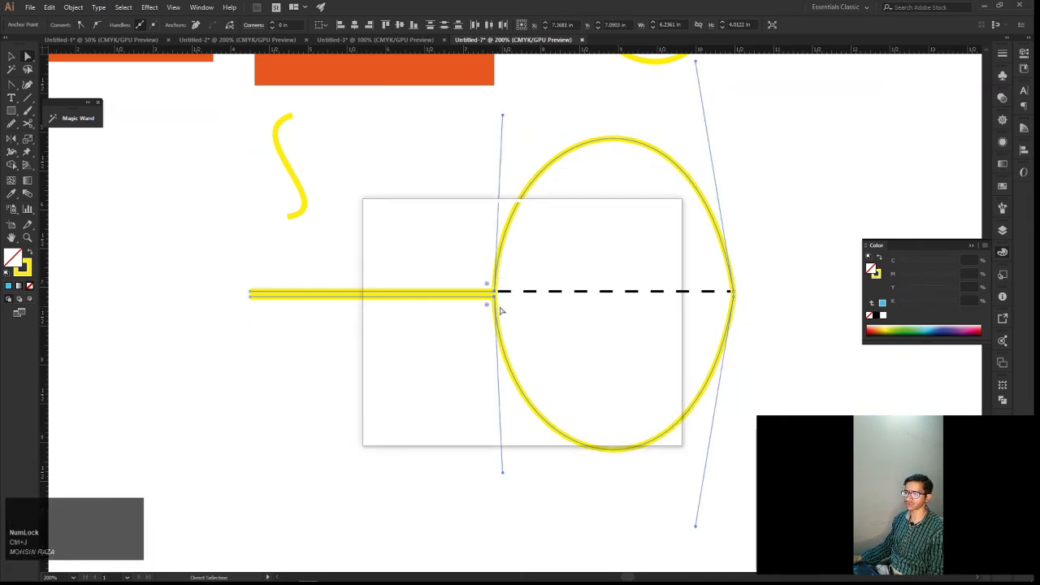
pyautogui.rightClick(502, 308)
pyautogui.click(540, 403)
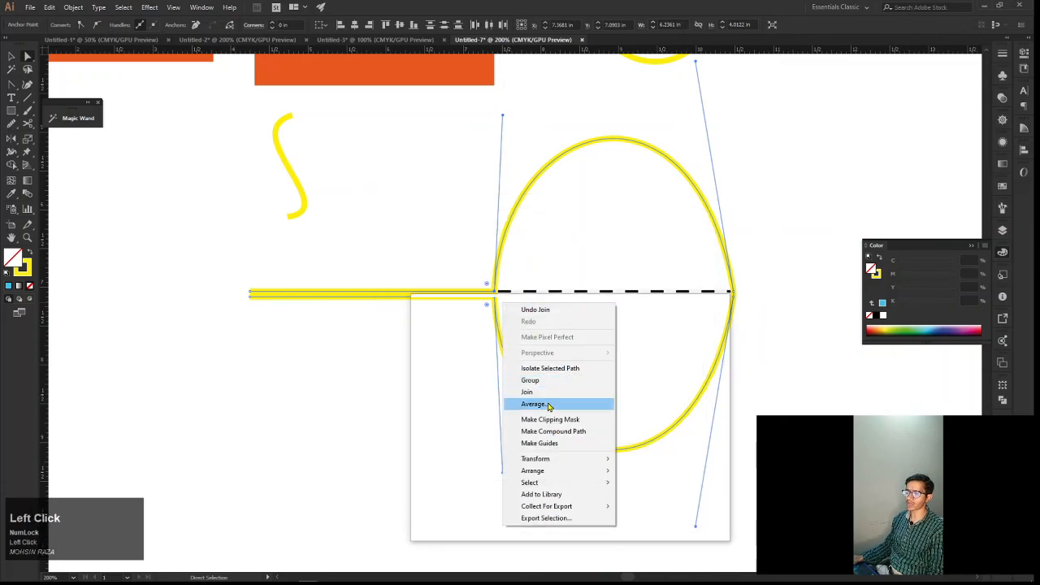
pyautogui.click(616, 326)
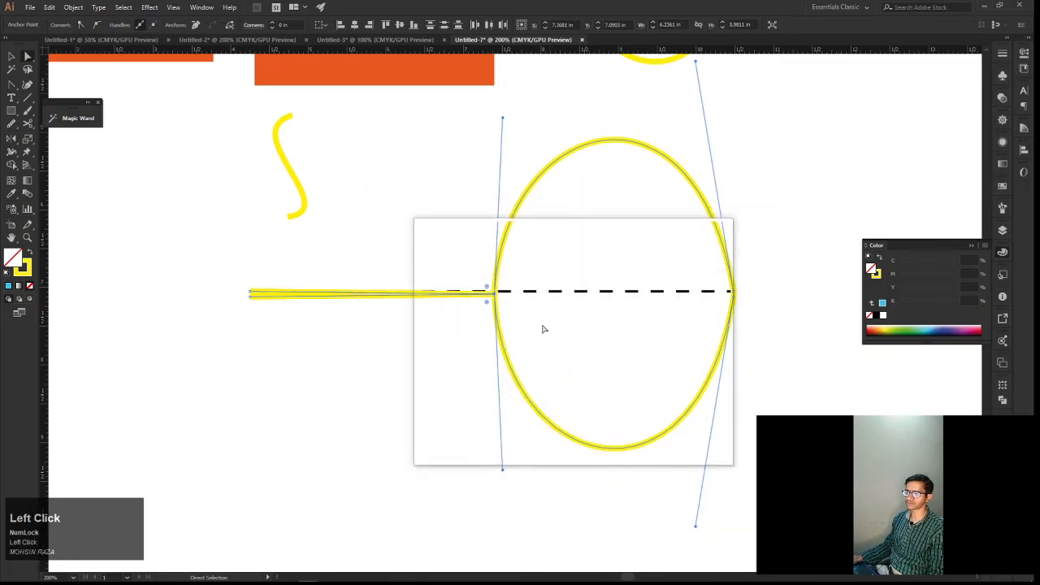
# Try to join the two averaged middle anchors
pyautogui.scroll(2, 543, 328)
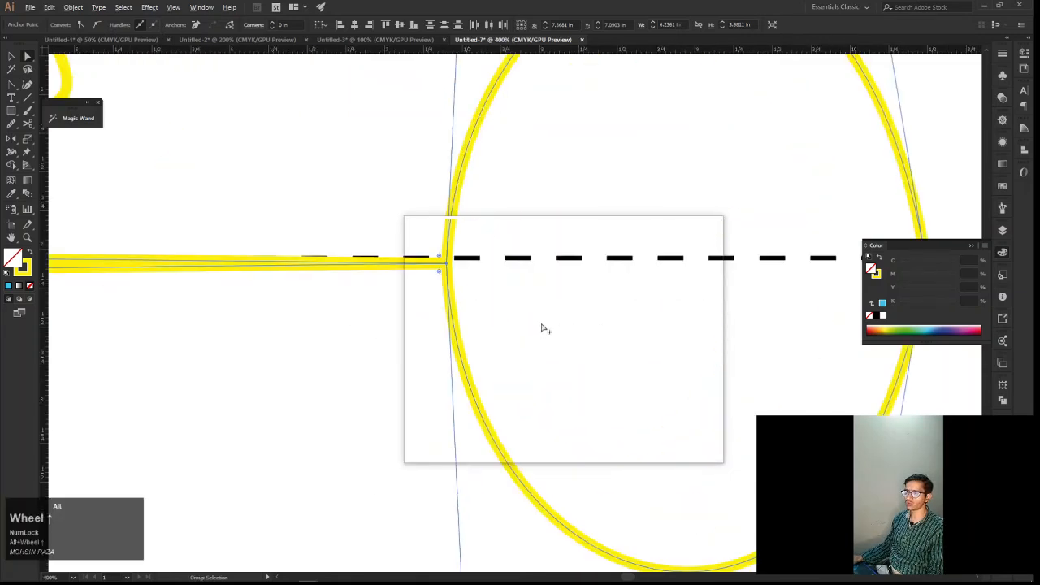
pyautogui.press('space')
pyautogui.moveTo(546, 327); pyautogui.dragTo(511, 324)
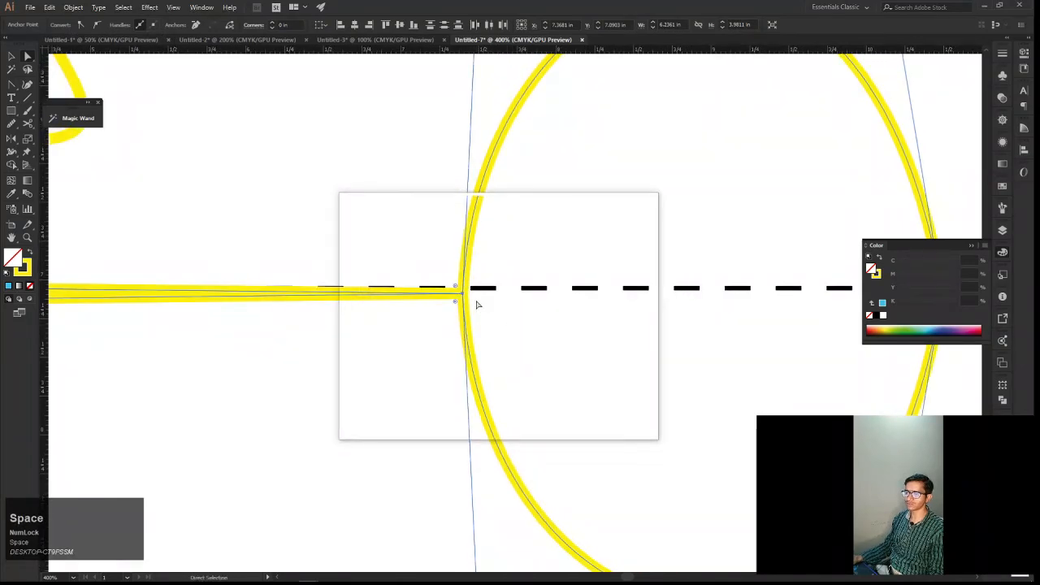
pyautogui.rightClick(478, 300)
pyautogui.click(501, 389)
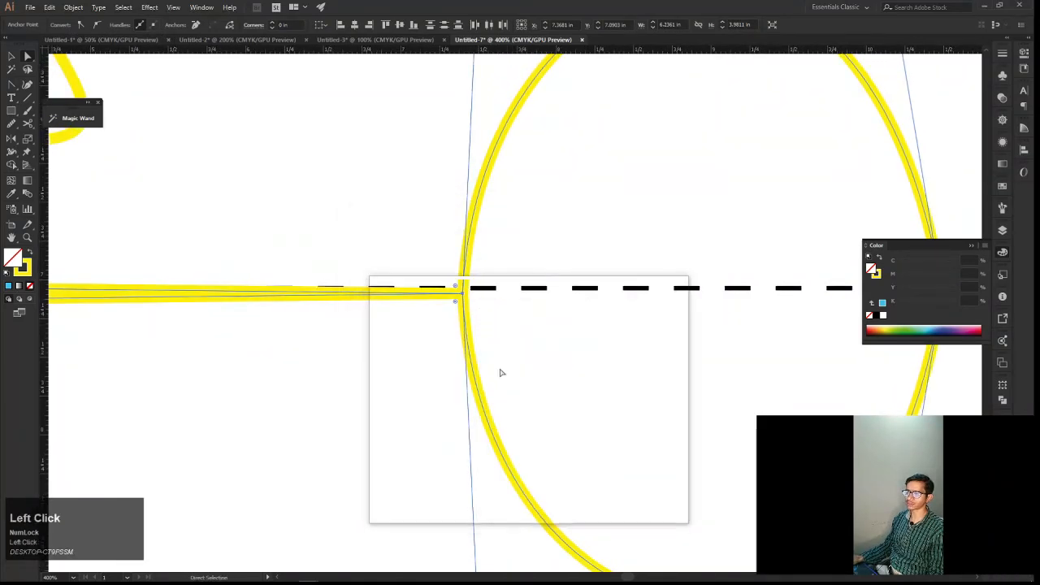
# Test the averaged middle anchors by moving them toward the oval's interior, and undo the move
pyautogui.moveTo(464, 294); pyautogui.dragTo(548, 299)
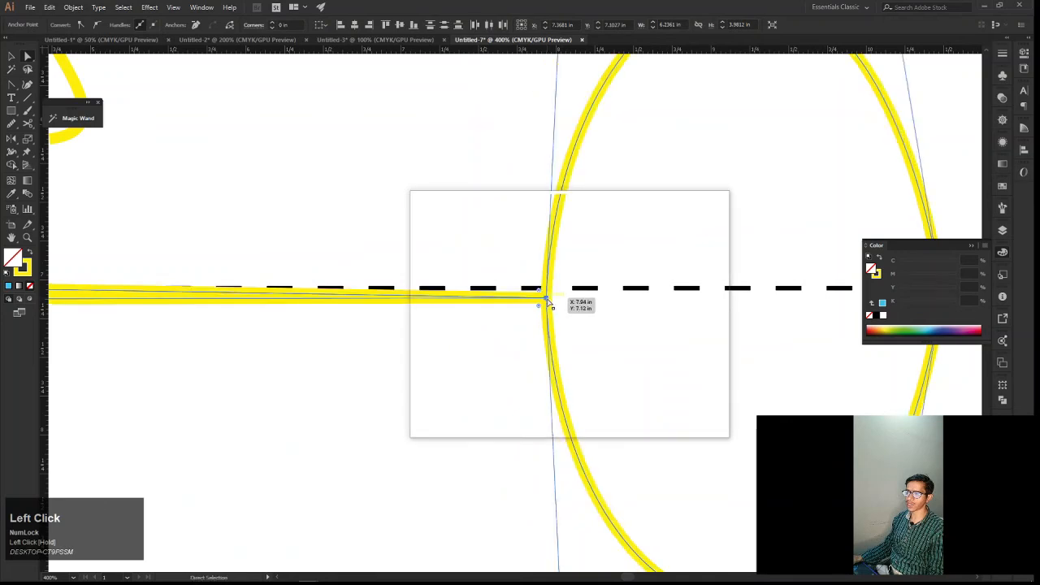
pyautogui.hotkey('ctrl', 'z')
pyautogui.press('space')
pyautogui.scroll(-4, 517, 309)
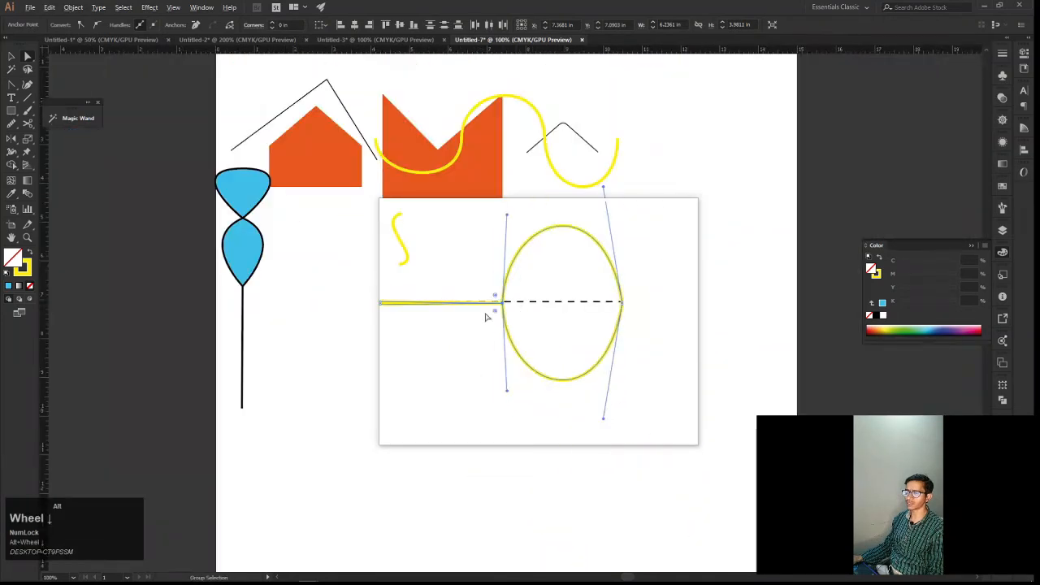
pyautogui.scroll(2, 418, 318)
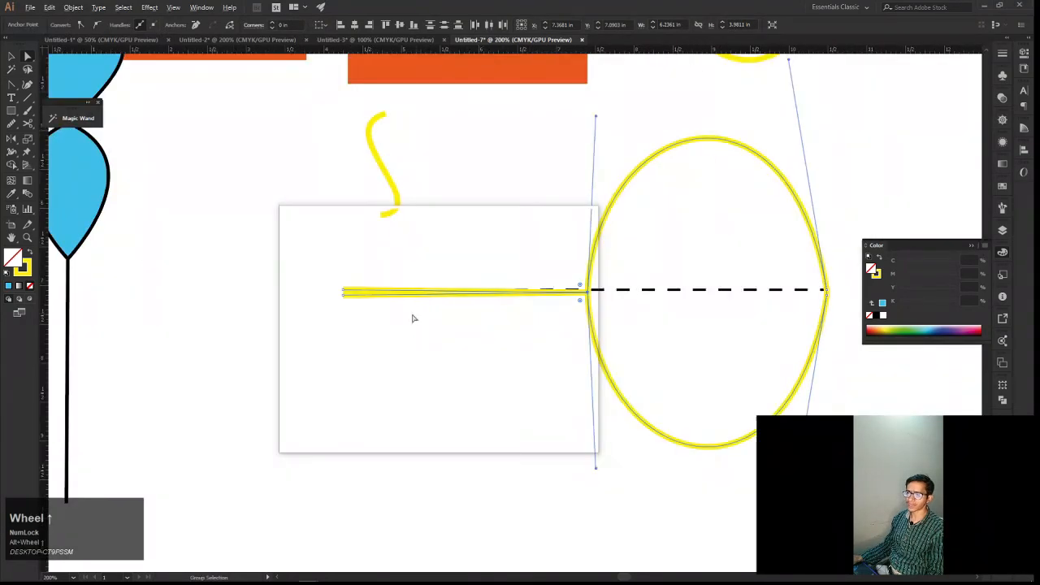
# Try to join the two left end anchors of the straight lines, and undo the attempted join
pyautogui.moveTo(335, 280); pyautogui.dragTo(351, 312)
pyautogui.rightClick(354, 313)
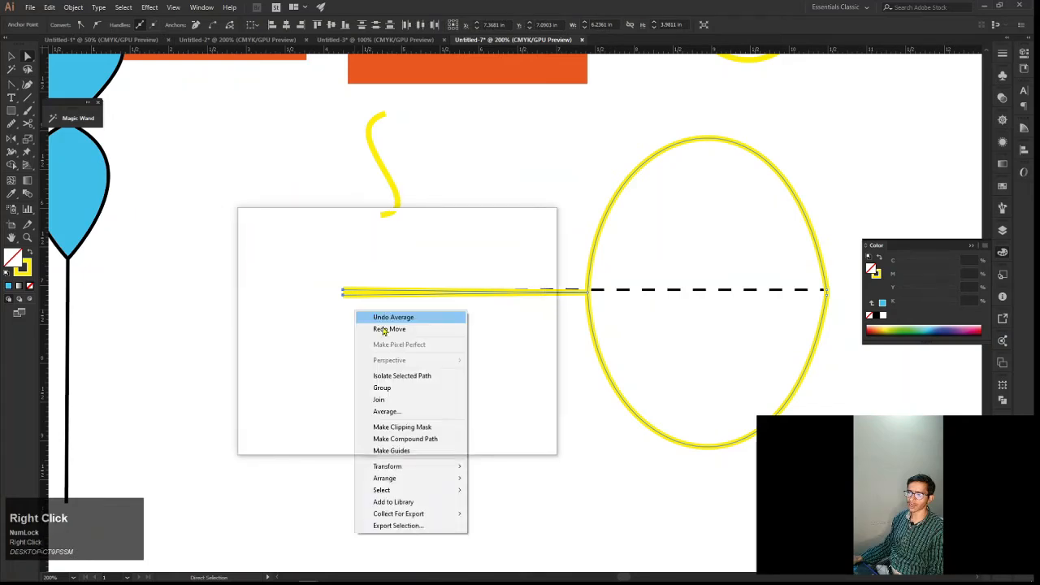
pyautogui.click(486, 346)
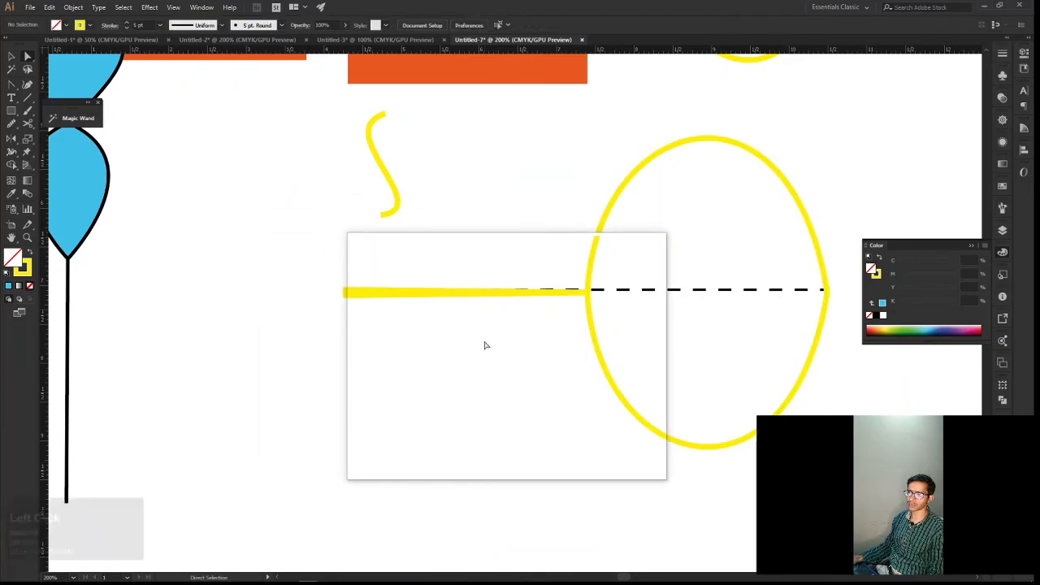
pyautogui.moveTo(329, 262); pyautogui.dragTo(350, 305)
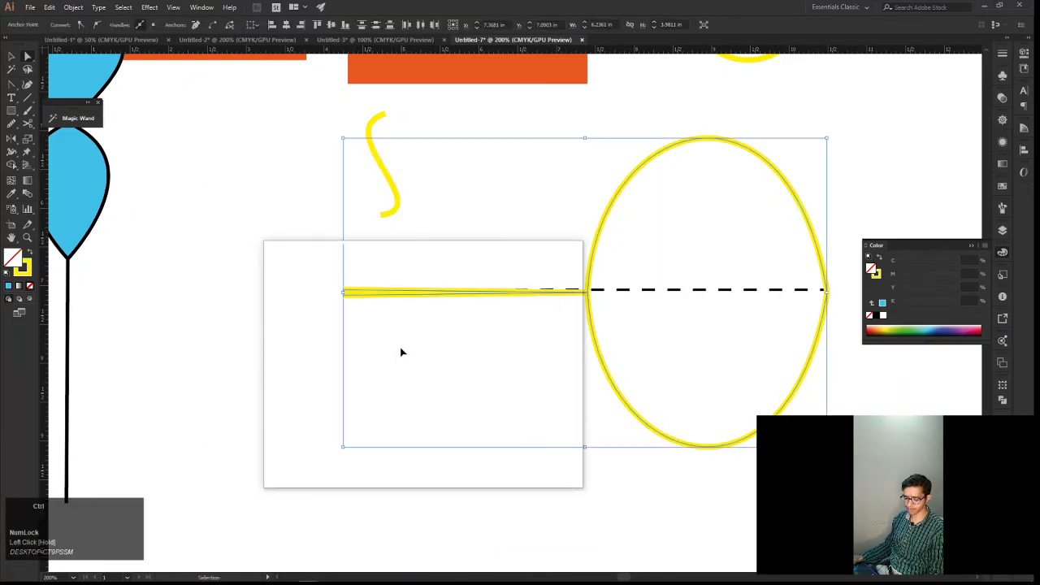
pyautogui.press('v')
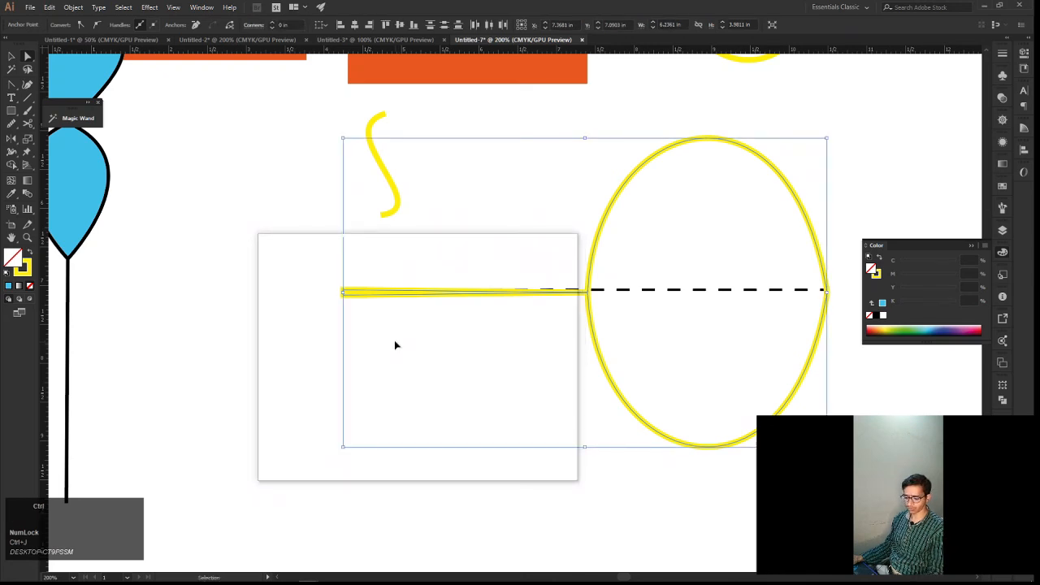
pyautogui.hotkey('ctrl', 'j')
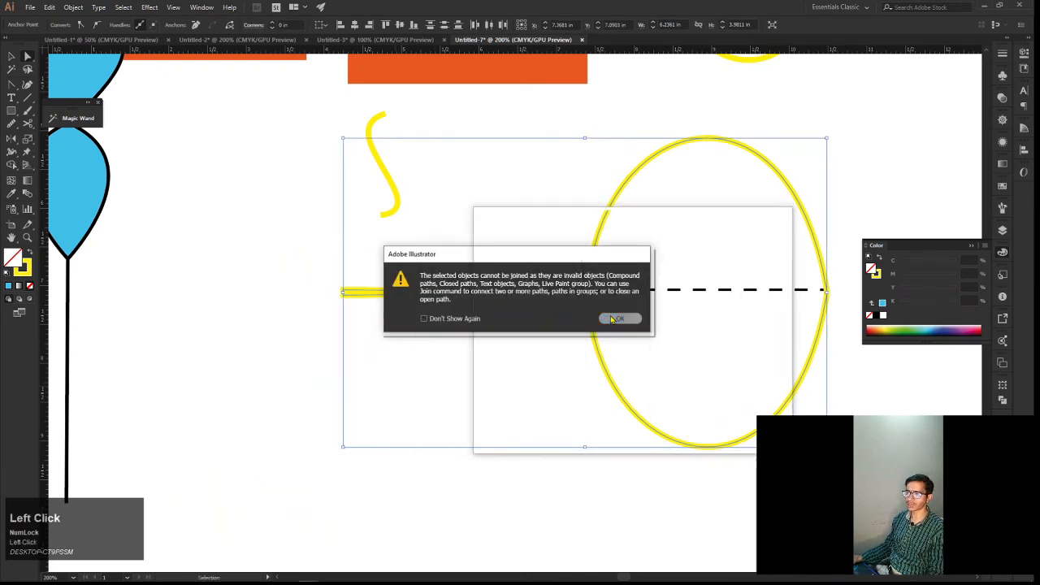
pyautogui.click(619, 319)
pyautogui.hotkey('ctrl', 'z')
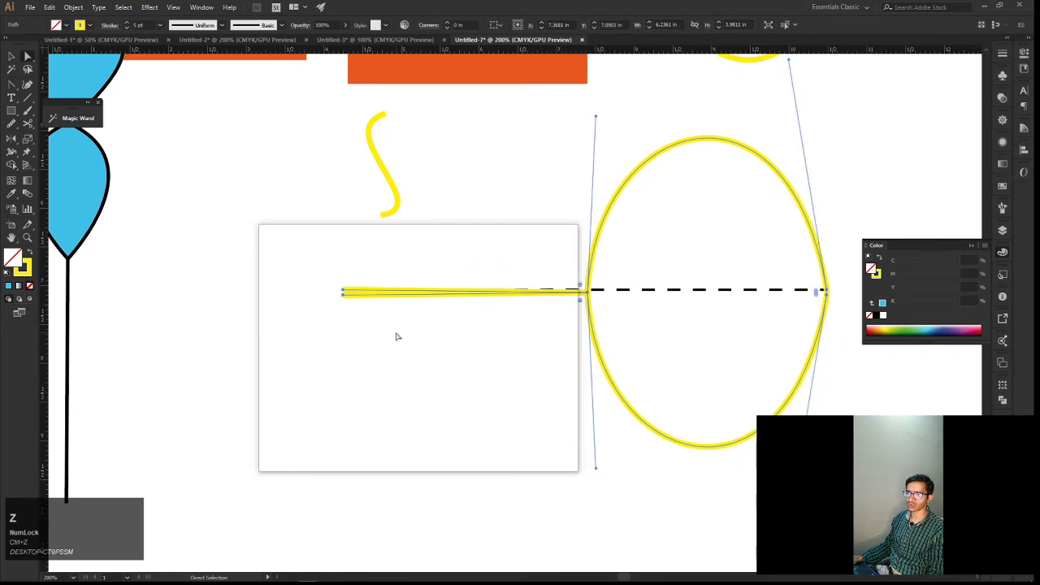
# Try averaging all anchors of the selected outline together, and undo the average
pyautogui.rightClick(399, 335)
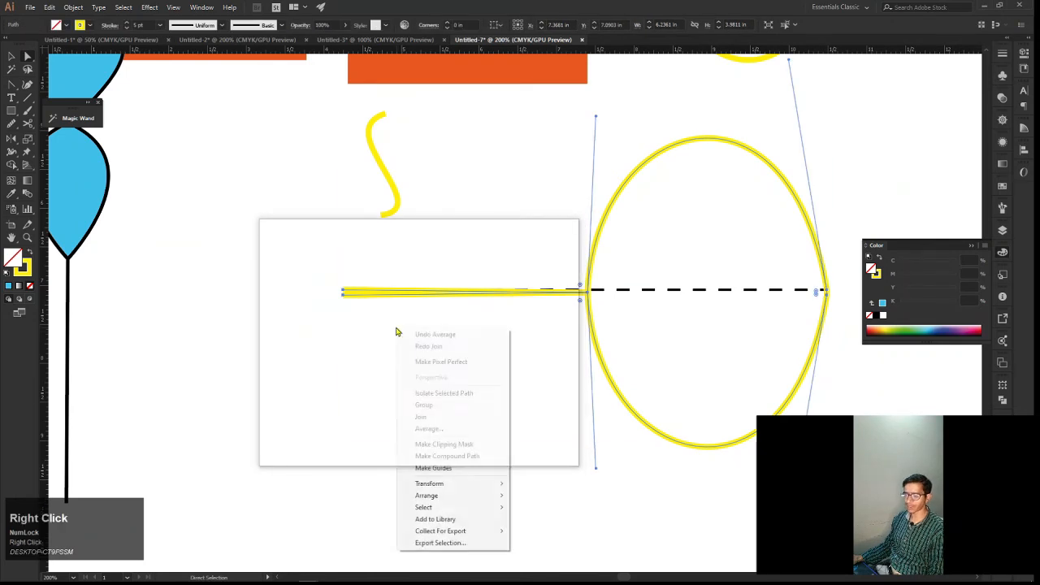
pyautogui.click(444, 430)
pyautogui.click(616, 326)
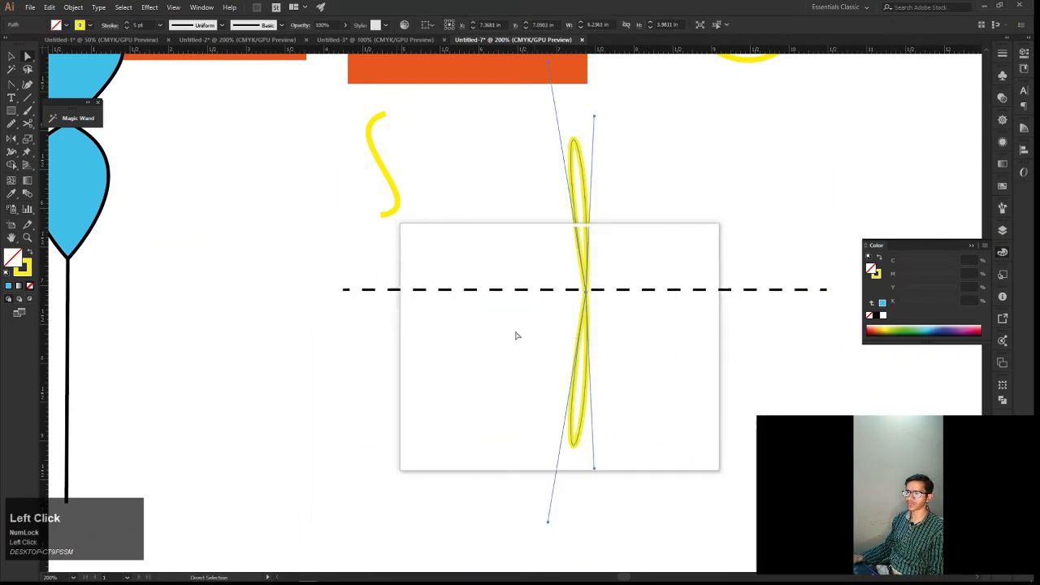
pyautogui.hotkey('ctrl', 'z')
# Average the two left end anchors of the straight lines on both axes and join them
pyautogui.click(407, 307)
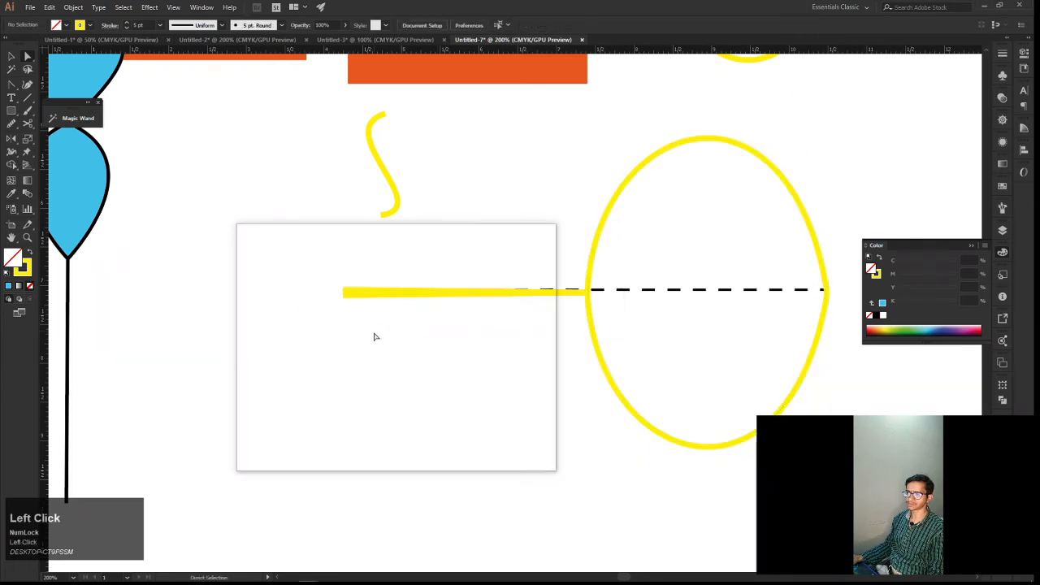
pyautogui.moveTo(302, 259); pyautogui.dragTo(367, 319)
pyautogui.rightClick(349, 292)
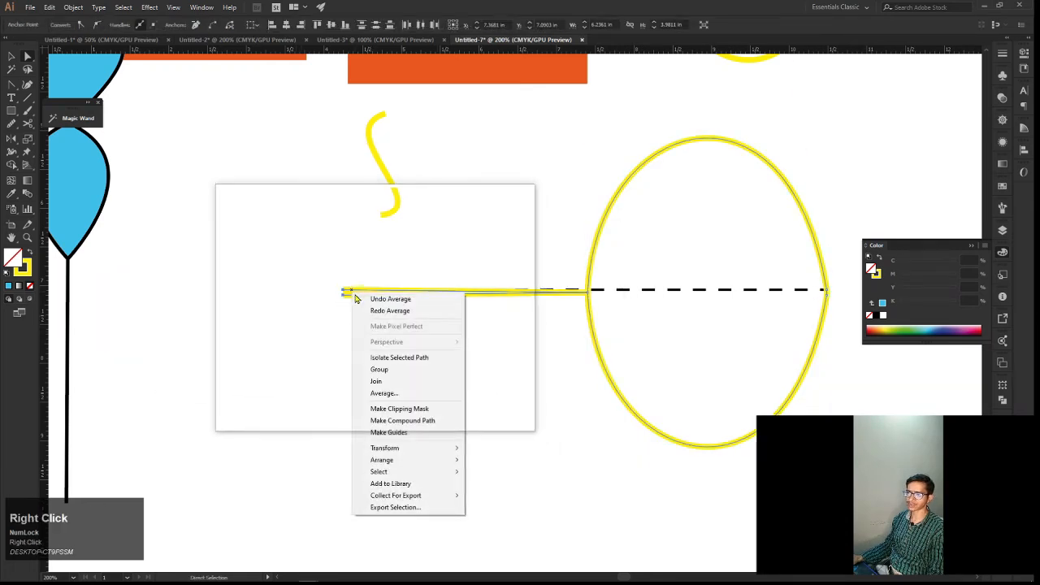
pyautogui.click(385, 393)
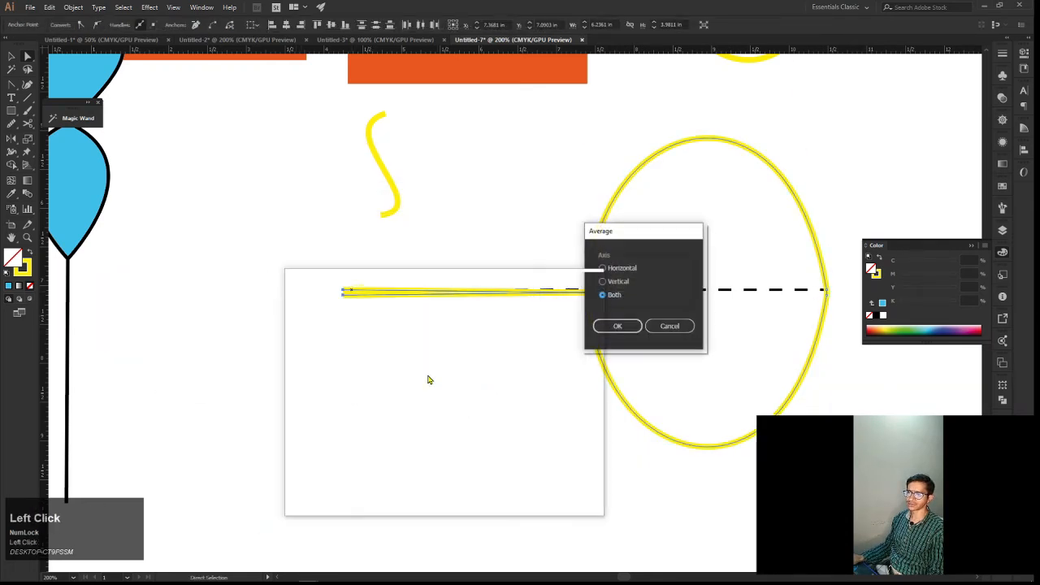
pyautogui.click(615, 326)
pyautogui.click(573, 331)
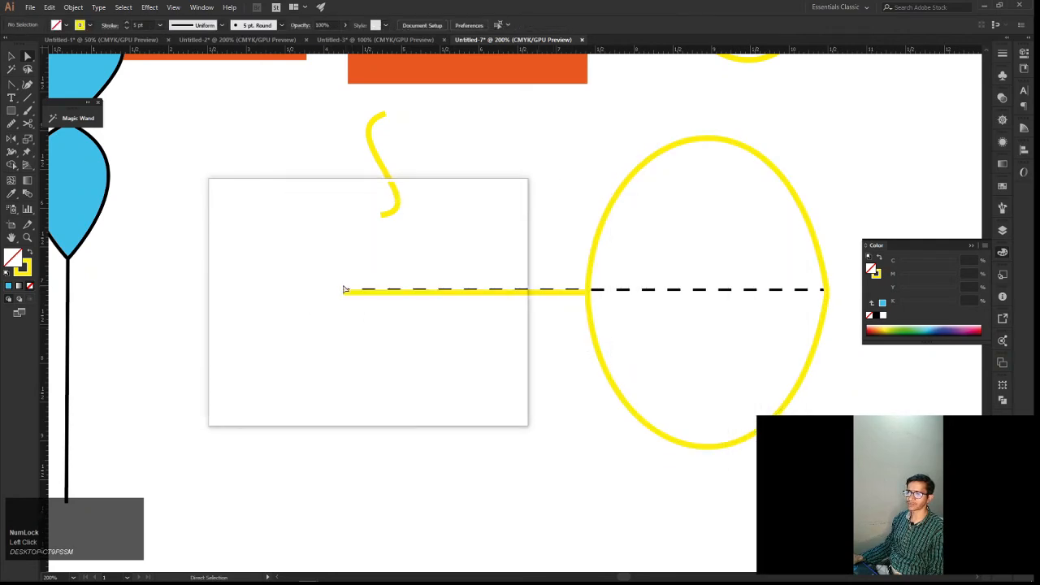
pyautogui.moveTo(343, 293); pyautogui.dragTo(366, 313)
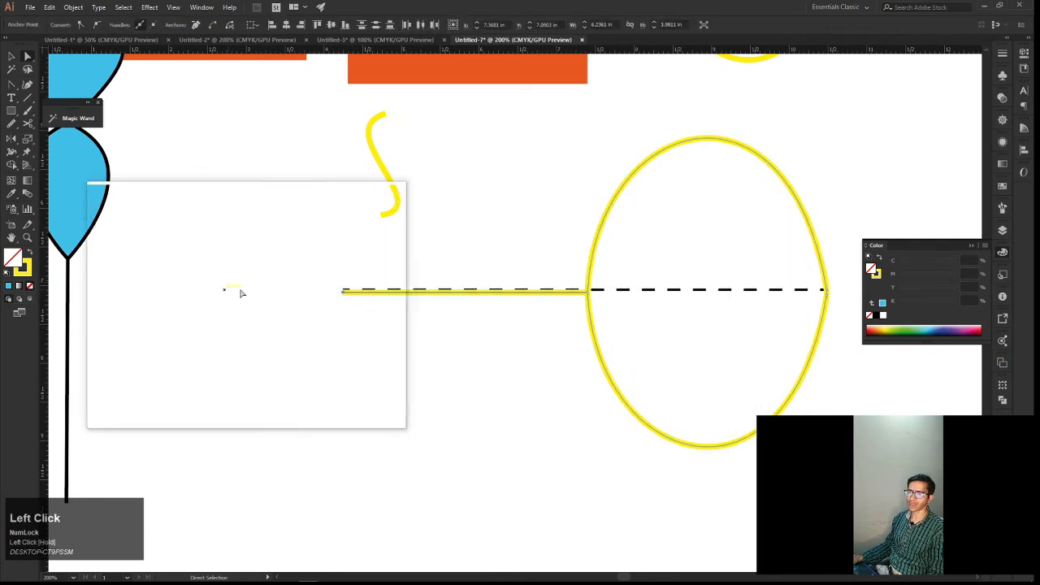
pyautogui.hotkey('ctrl', 'j')
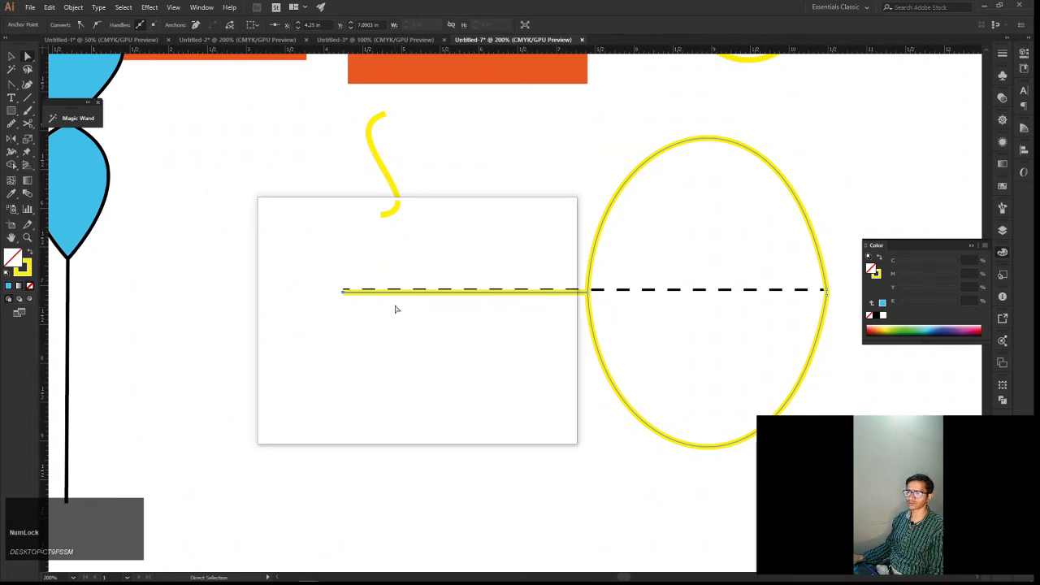
# Rotate the balloon outline about a quarter turn counter-clockwise so the oval sits above its stem
pyautogui.scroll(-3, 398, 309)
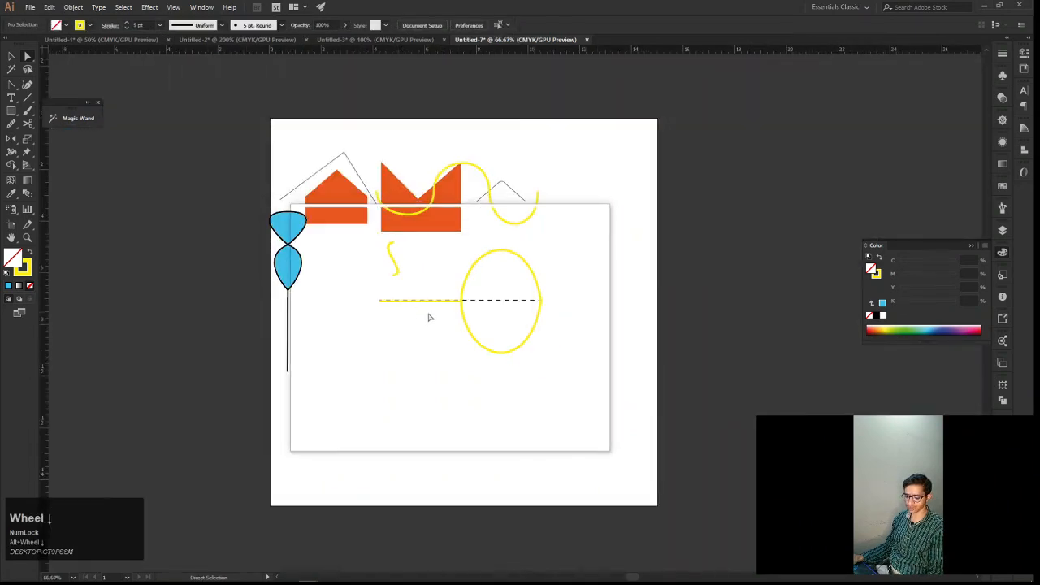
pyautogui.press('v')
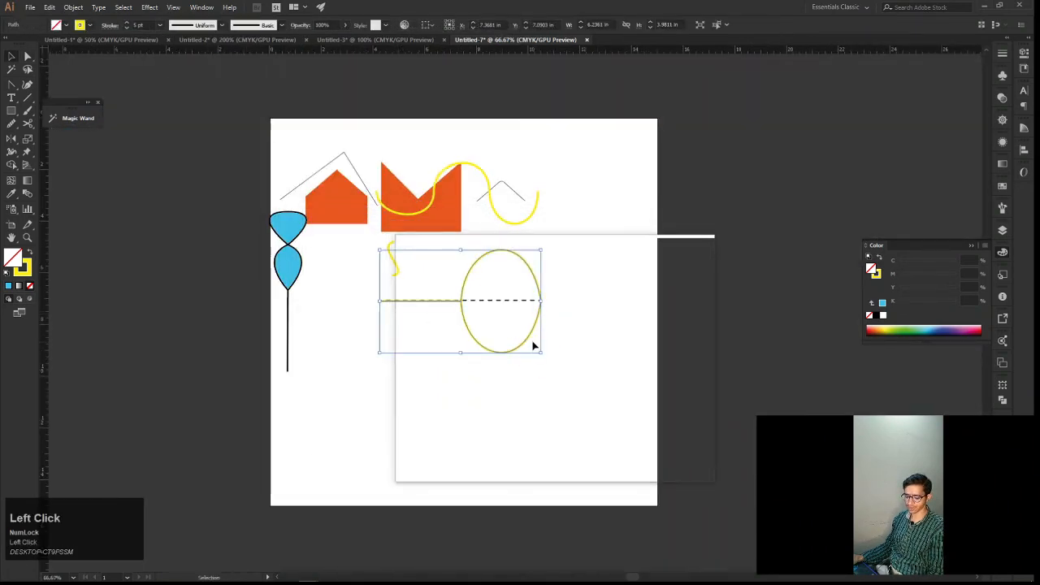
pyautogui.moveTo(544, 248); pyautogui.dragTo(420, 248)
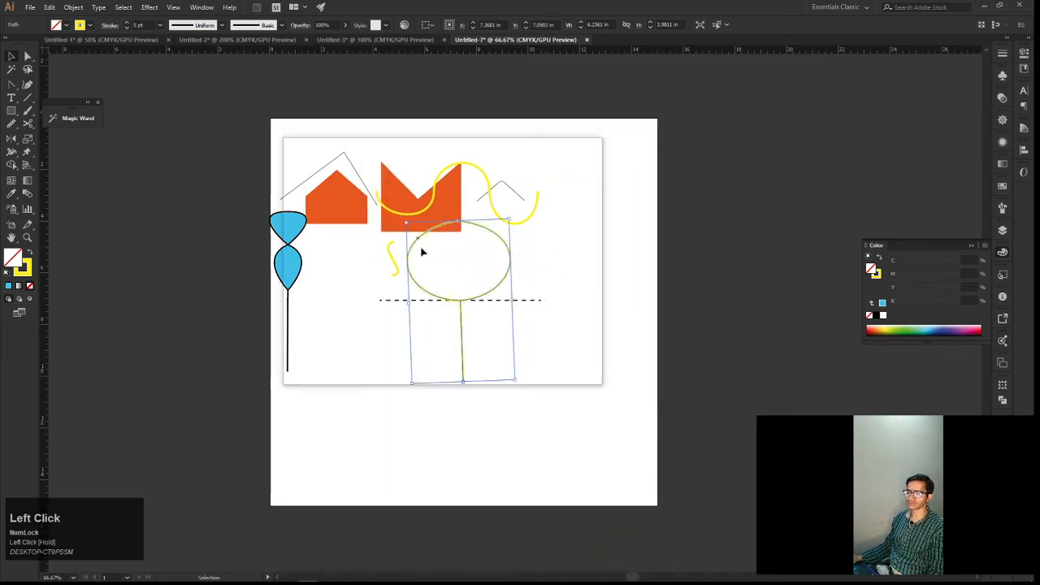
# Fill the balloon shape with the light blue colour 52F3FF
pyautogui.doubleClick(14, 256)
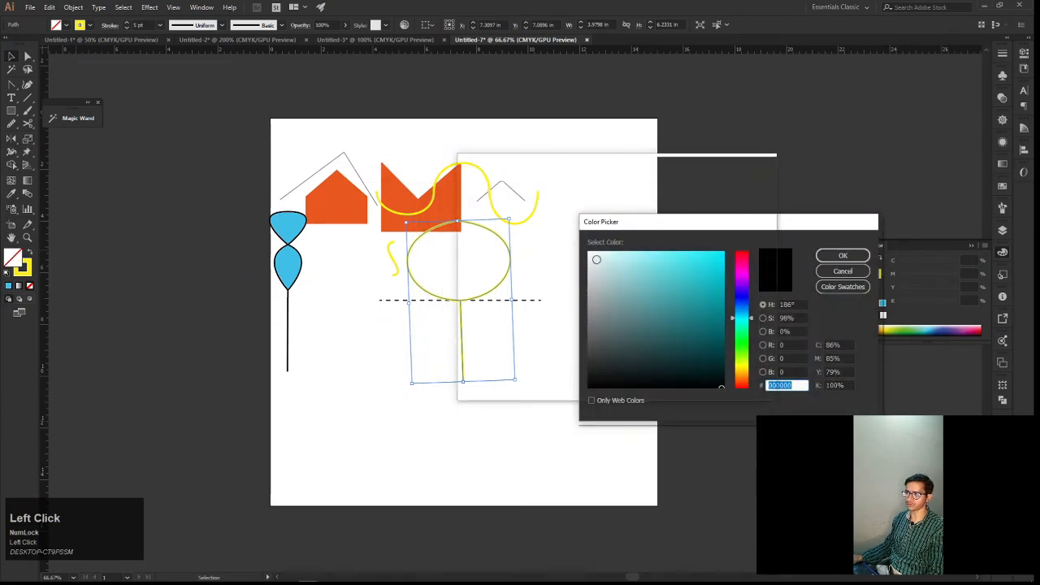
pyautogui.moveTo(667, 267); pyautogui.dragTo(701, 255)
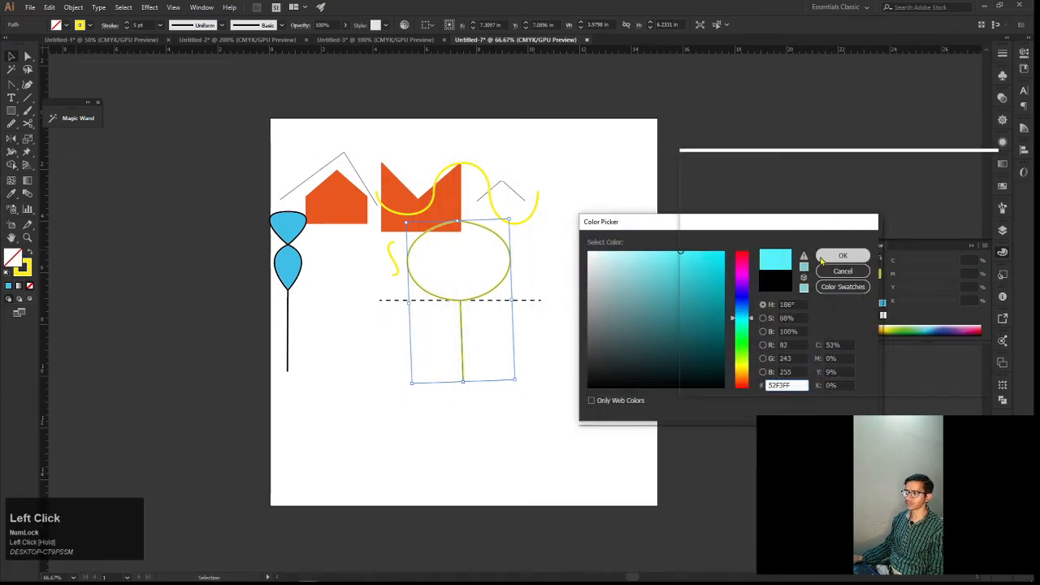
pyautogui.click(822, 259)
# Move the filled balloon to the artboard's upper-right corner and deselect it
pyautogui.press('v')
pyautogui.click(508, 292)
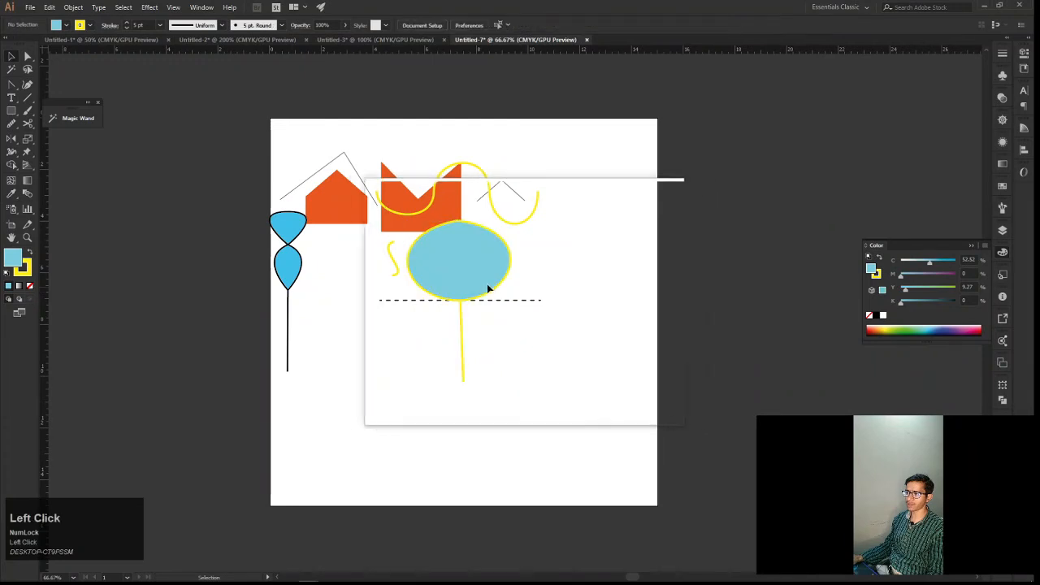
pyautogui.moveTo(497, 290); pyautogui.dragTo(628, 203)
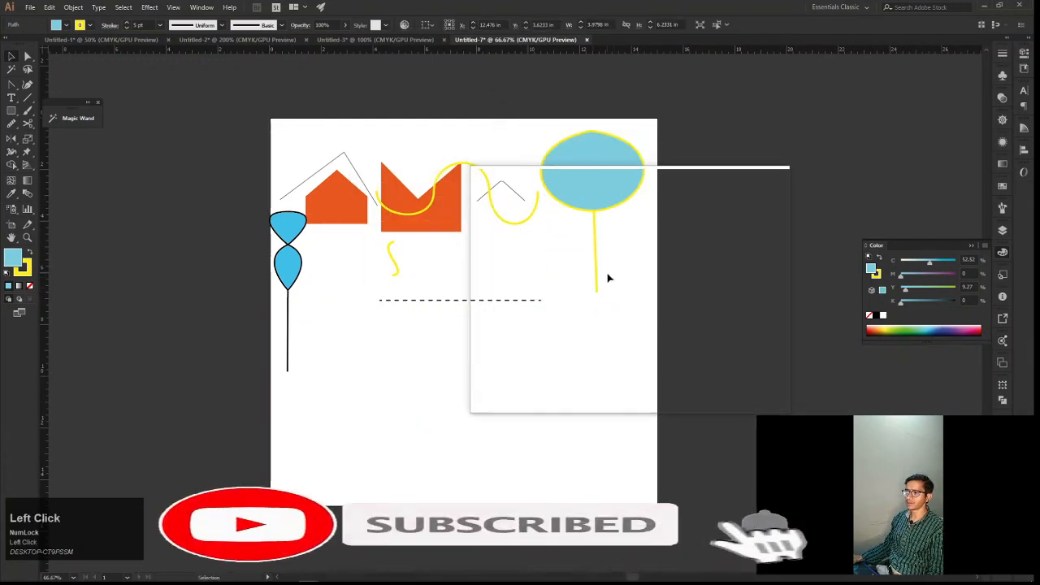
pyautogui.click(608, 277)
# Show the document's hidden guides
pyautogui.press('space')
pyautogui.moveTo(608, 278); pyautogui.dragTo(663, 251)
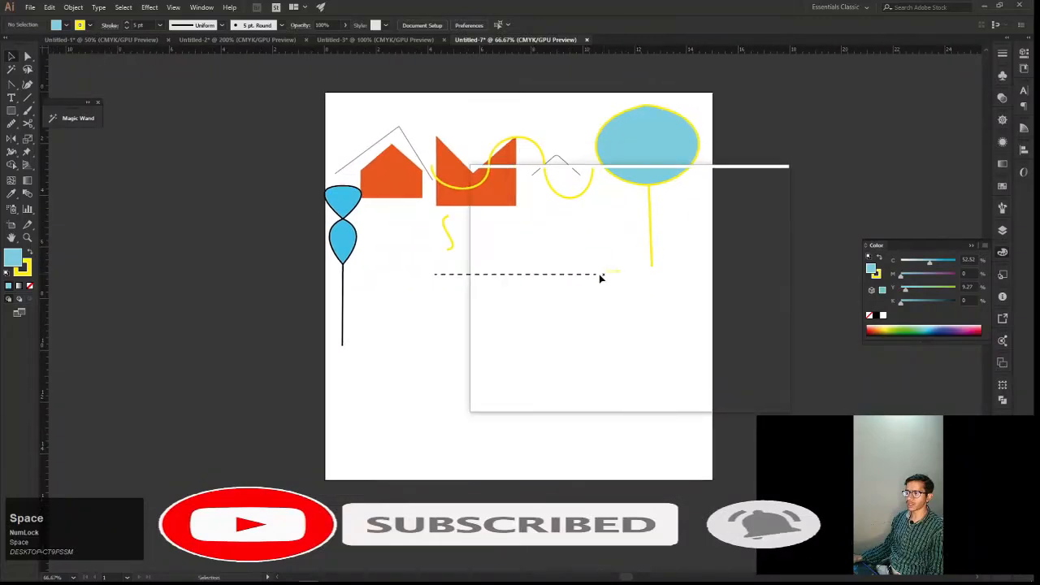
pyautogui.rightClick(553, 292)
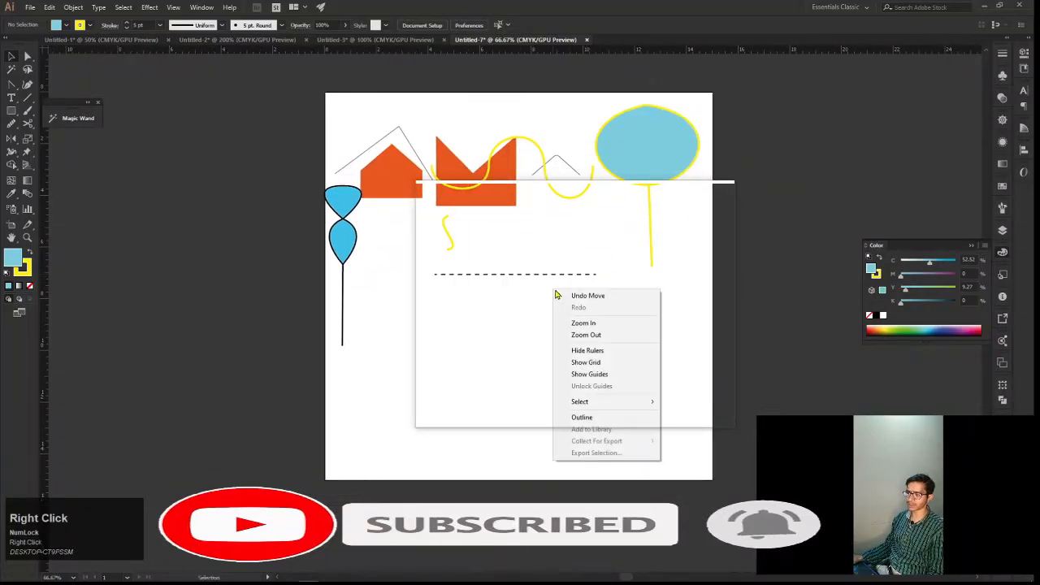
pyautogui.click(596, 374)
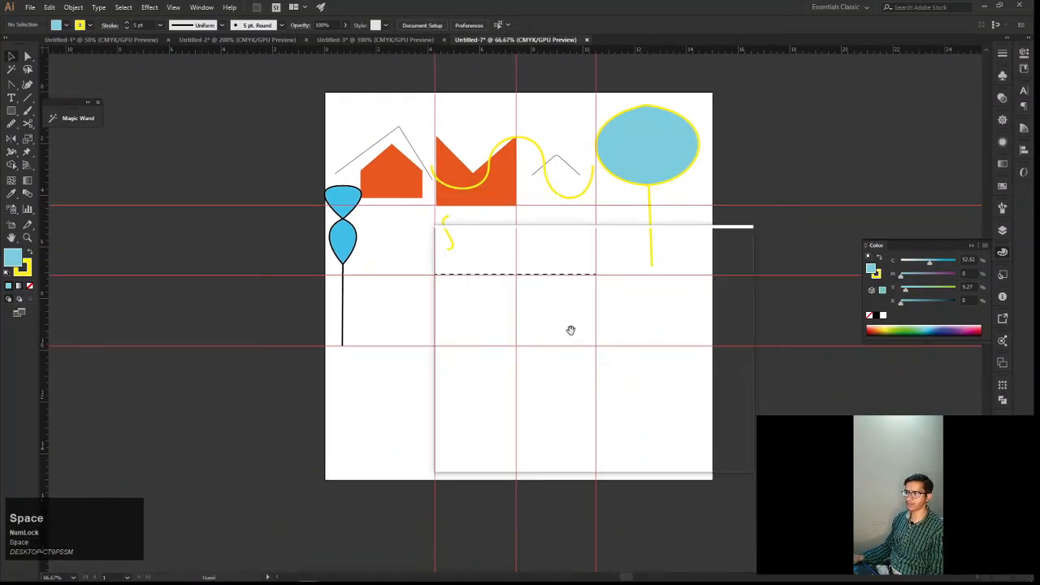
# Draw a curve bulging left with the Pen tool from the dashed line's midpoint to the guide intersection directly below
pyautogui.moveTo(571, 330); pyautogui.dragTo(607, 352)
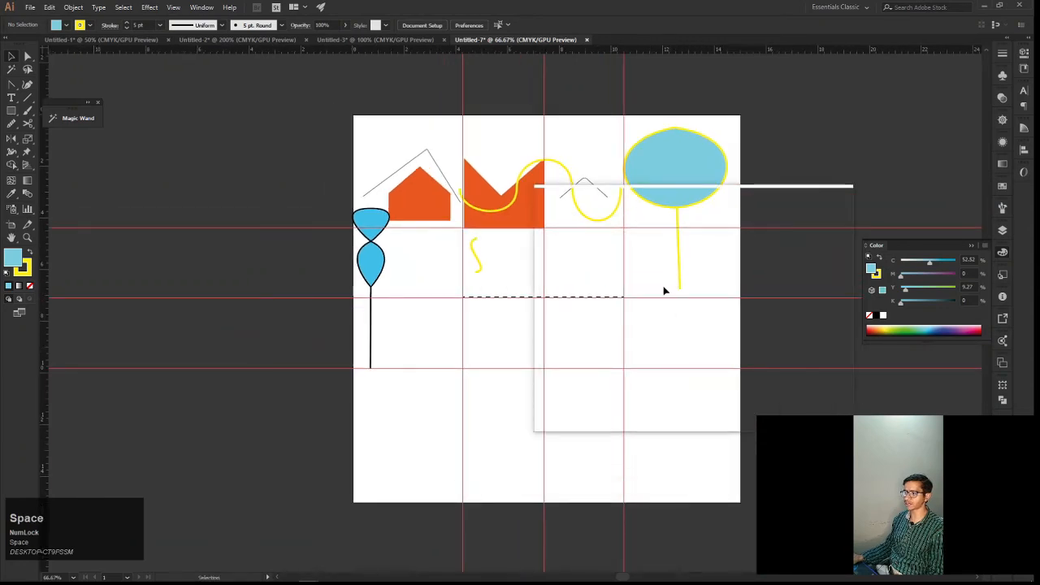
pyautogui.moveTo(602, 296); pyautogui.dragTo(634, 354)
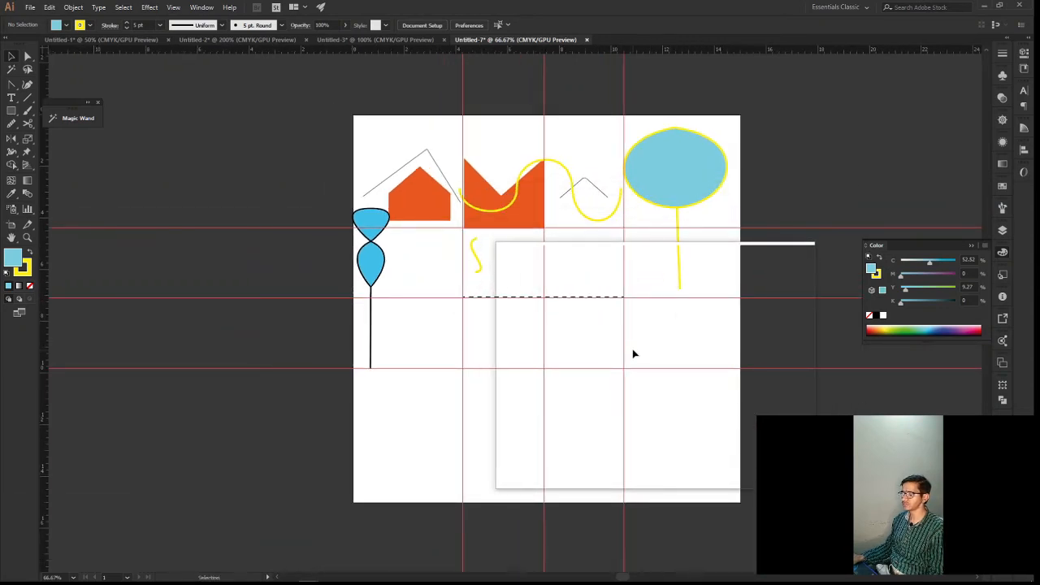
pyautogui.keyDown('alt'); pyautogui.scroll(2, 624, 346); pyautogui.keyUp('alt')
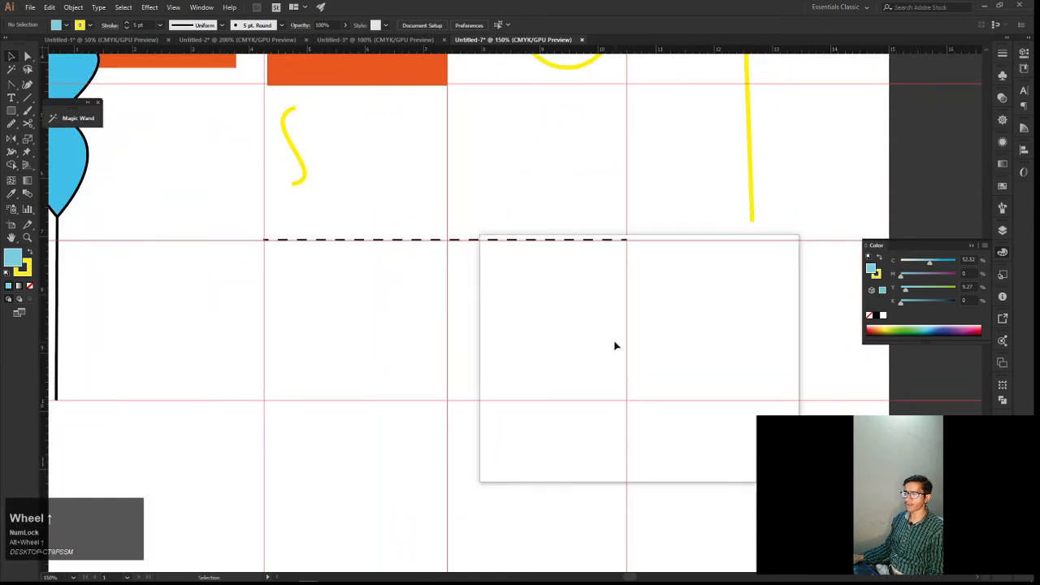
pyautogui.moveTo(577, 323); pyautogui.dragTo(634, 344)
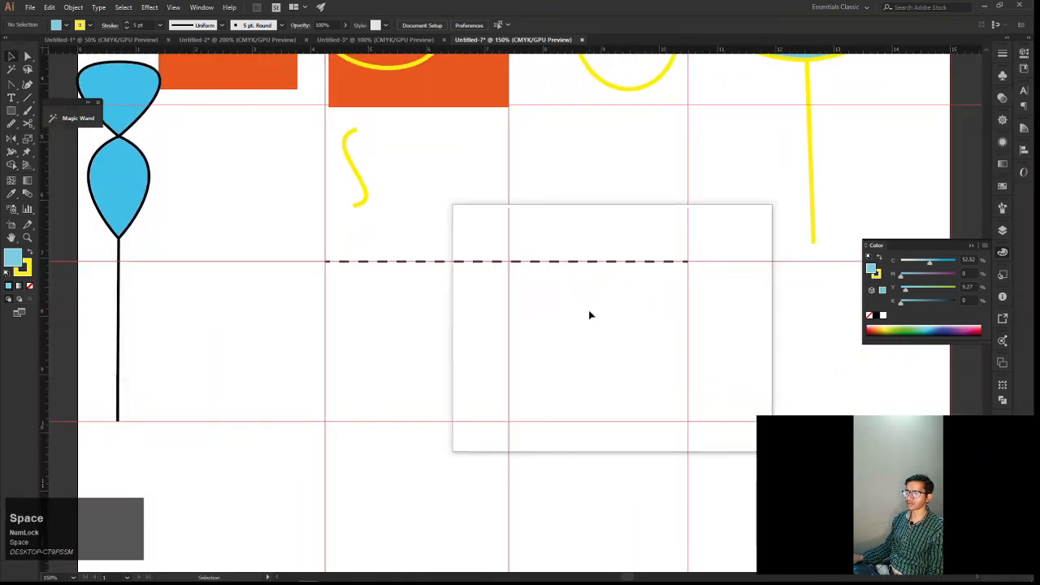
pyautogui.moveTo(591, 315); pyautogui.dragTo(534, 300)
pyautogui.hotkey('ctrl', 'z')
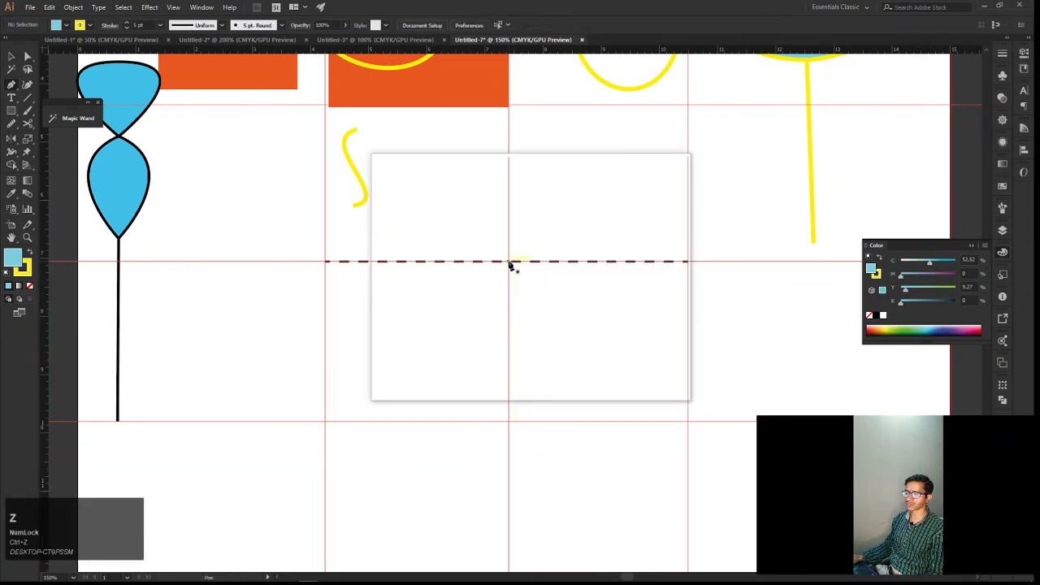
pyautogui.moveTo(509, 263); pyautogui.dragTo(571, 469)
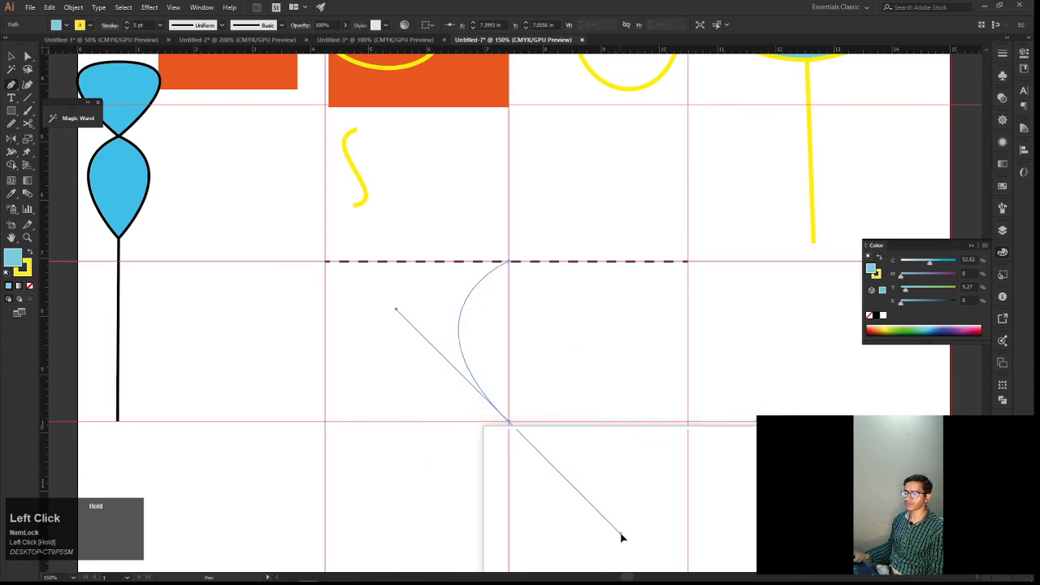
pyautogui.moveTo(629, 542); pyautogui.dragTo(628, 540)
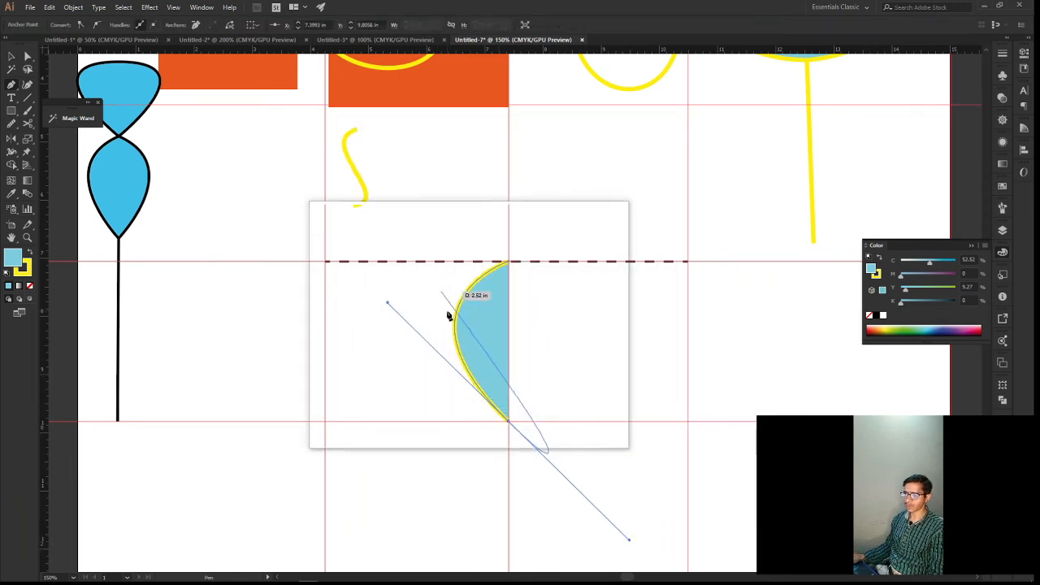
# Remove the lower anchor's outgoing handle and close the path at the upper anchor with a matching curve bulging right
pyautogui.moveTo(508, 427); pyautogui.dragTo(585, 515)
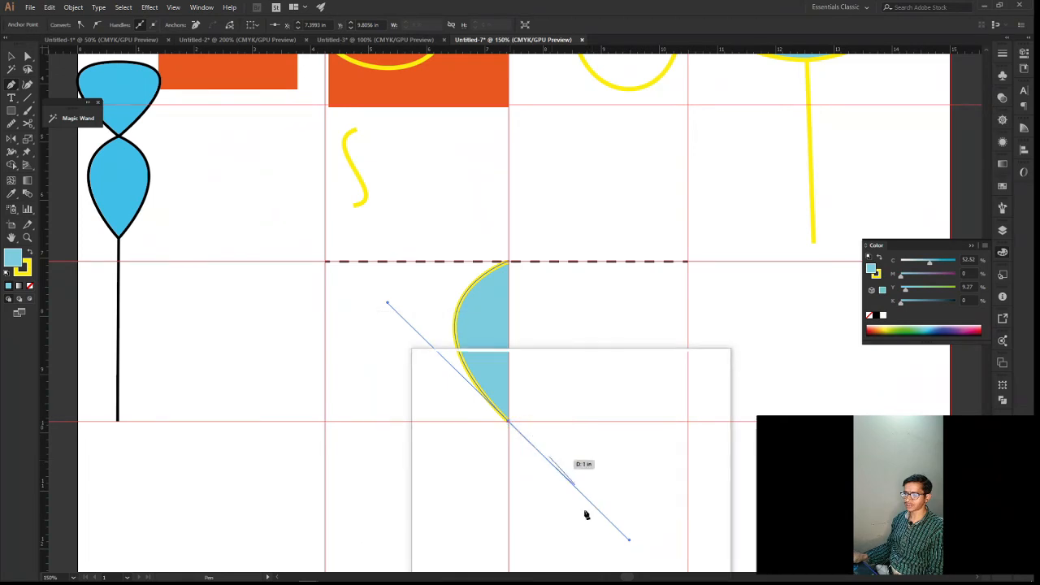
pyautogui.moveTo(641, 553); pyautogui.dragTo(546, 467)
pyautogui.scroll(1, 545, 467)
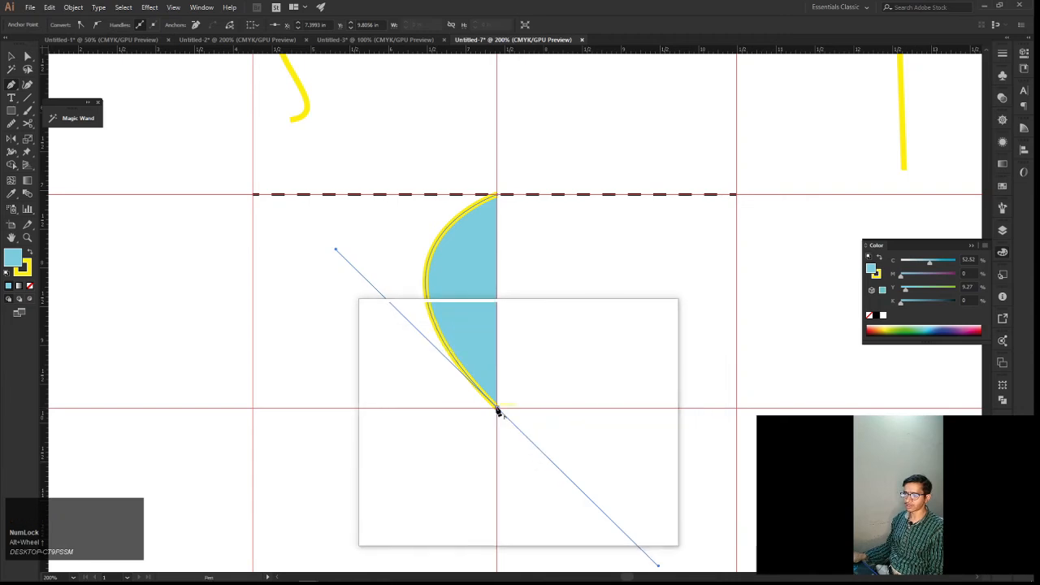
pyautogui.press('alt')
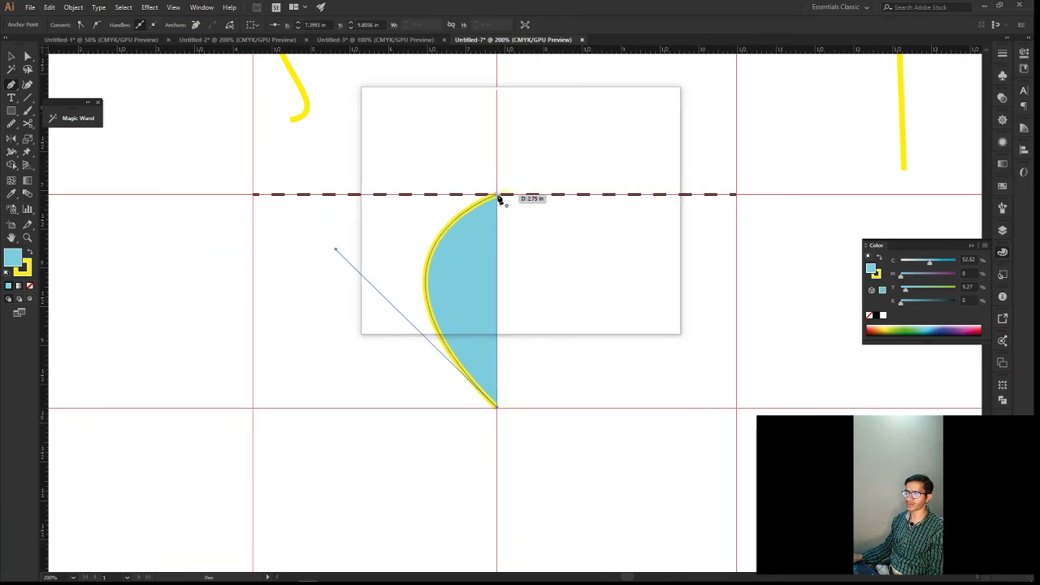
pyautogui.moveTo(499, 198); pyautogui.dragTo(343, 125)
pyautogui.moveTo(342, 114); pyautogui.dragTo(343, 114)
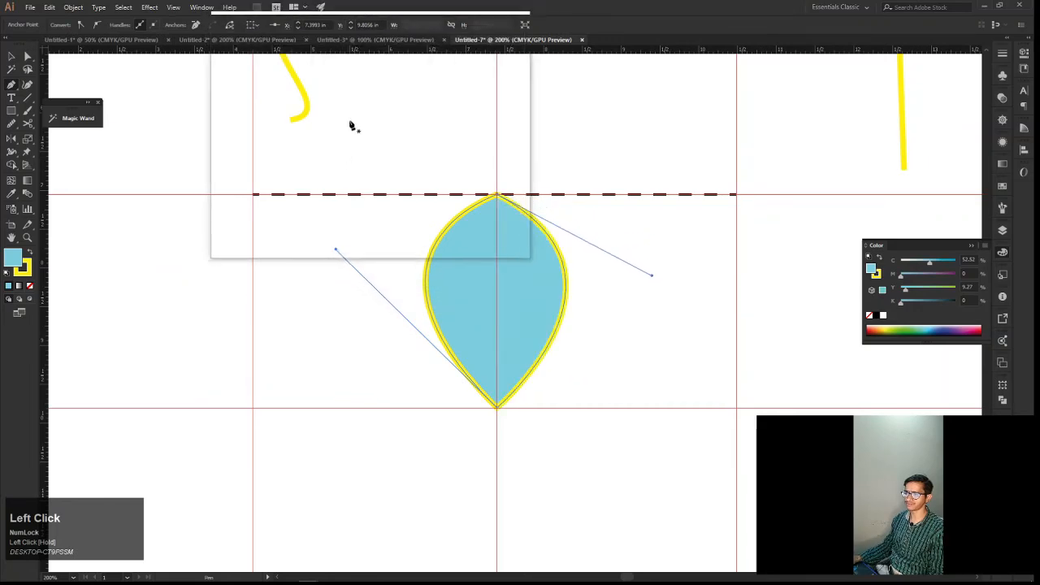
# Shift the blue balloon shape slightly left of the vertical guide and pull its top anchor's handle outward and up to widen the right side
pyautogui.press('v')
pyautogui.click(590, 298)
pyautogui.scroll(-3, 590, 302)
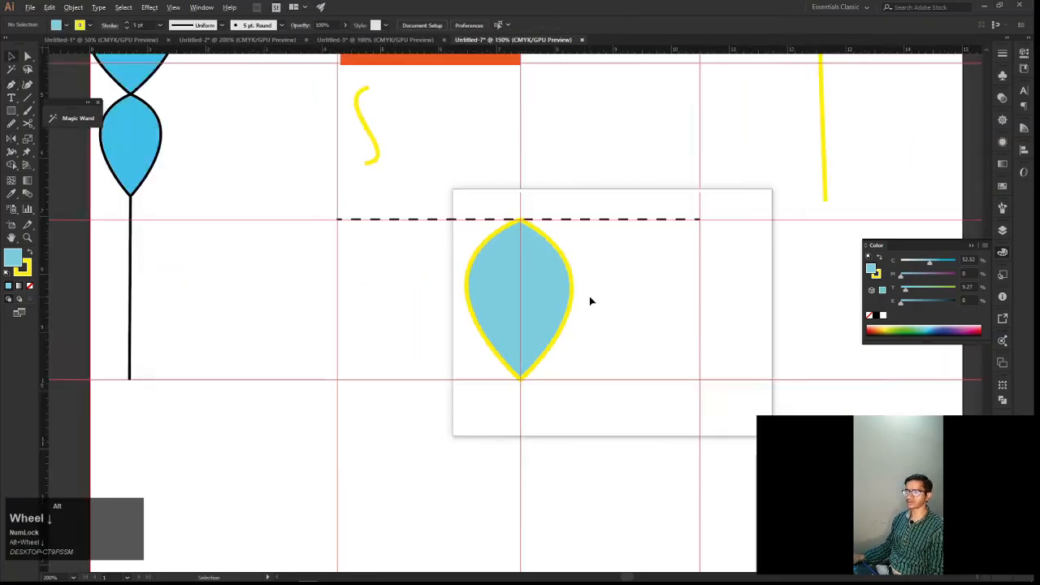
pyautogui.click(537, 291)
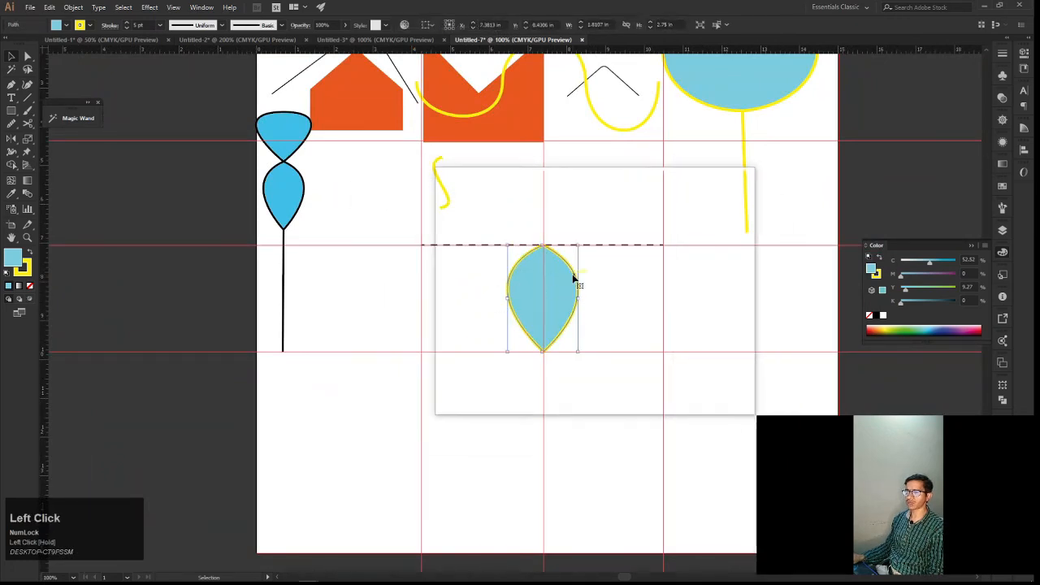
pyautogui.press('a')
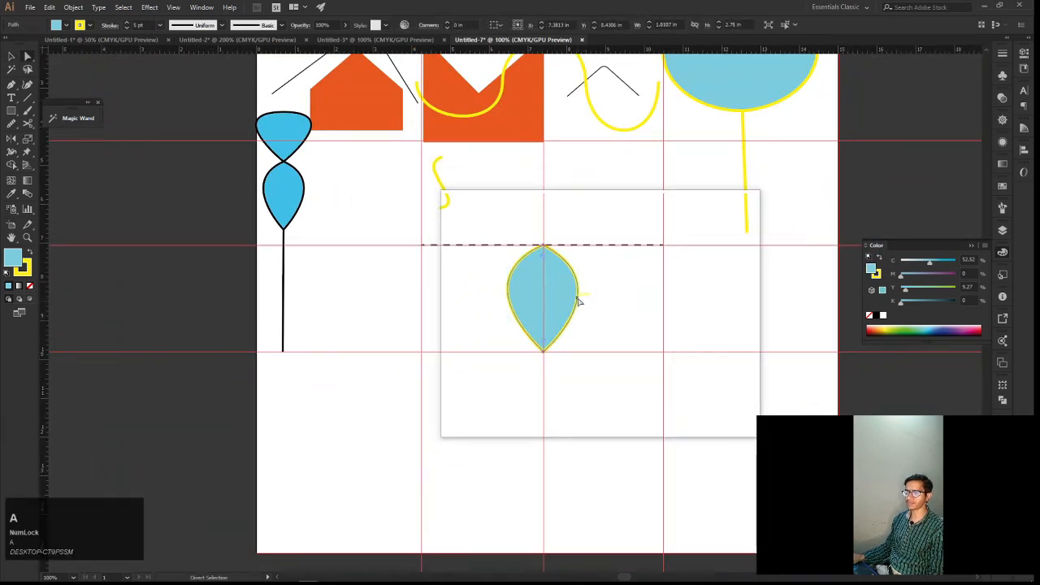
pyautogui.moveTo(577, 301); pyautogui.dragTo(580, 305)
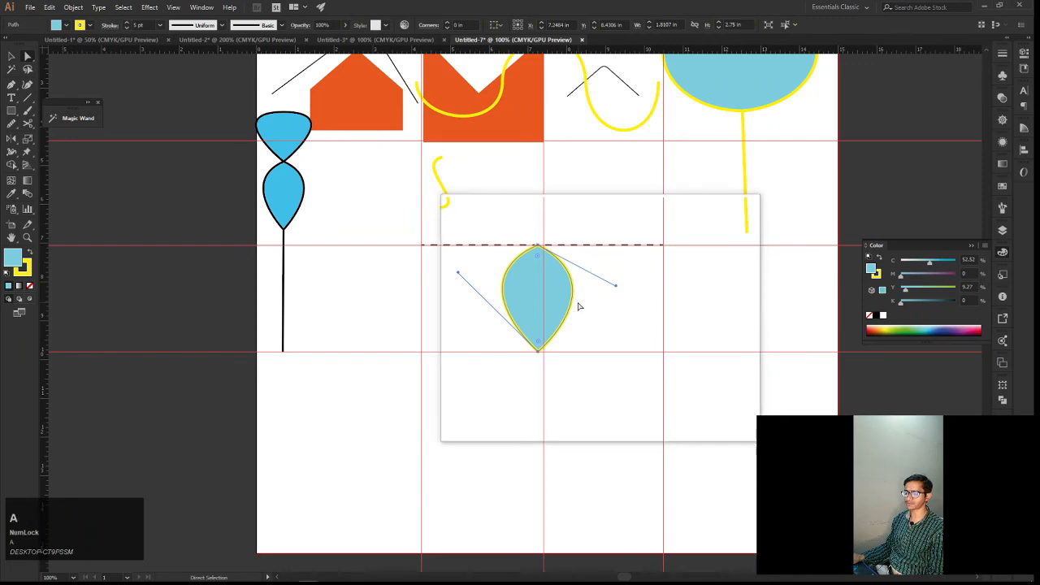
pyautogui.scroll(1, 579, 306)
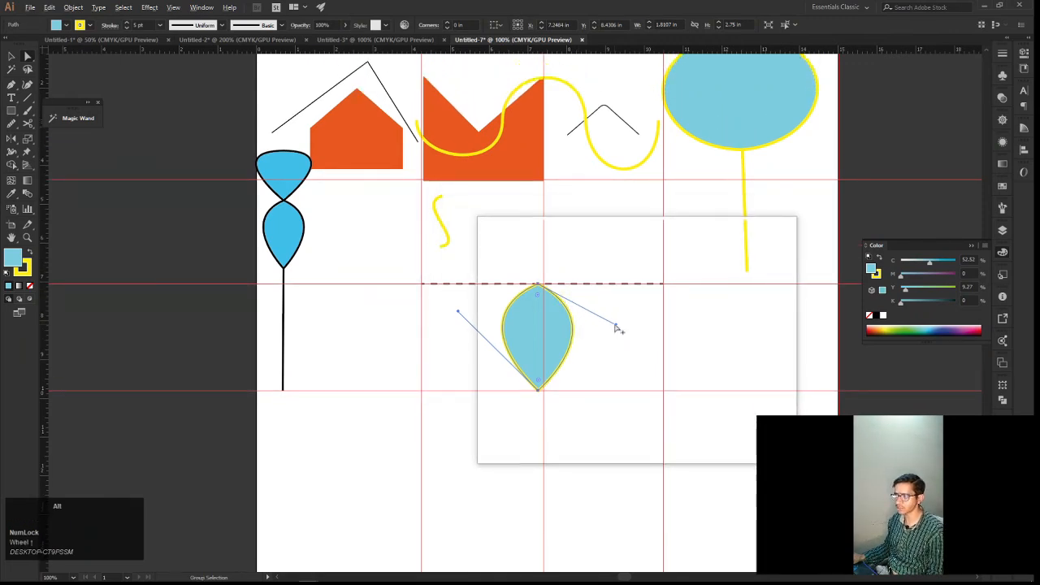
pyautogui.moveTo(616, 328); pyautogui.dragTo(625, 322)
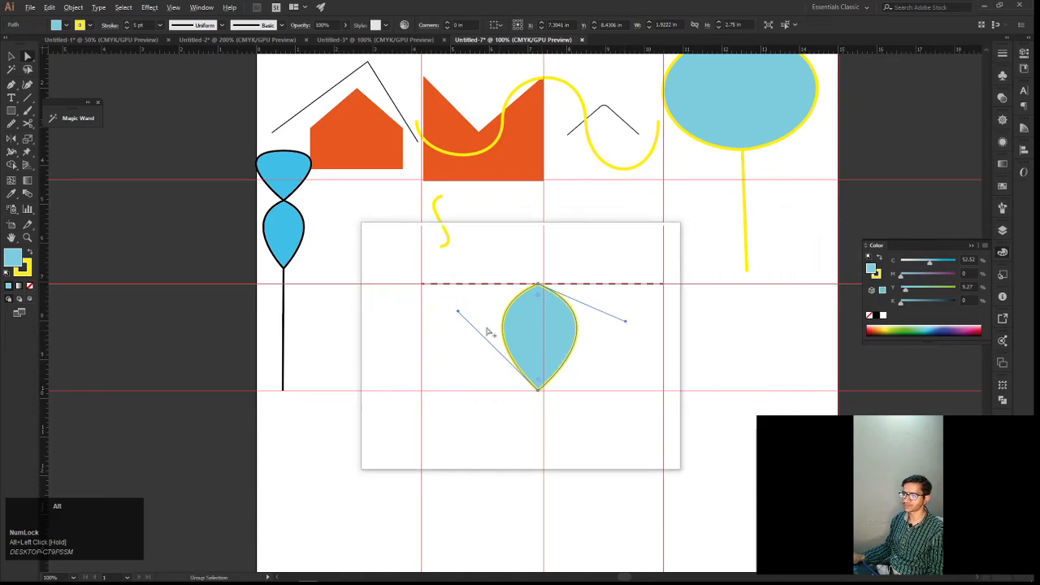
# Try raising the bottom anchor's handle to round the balloon's left side, undo the adjustment, and leave the shape deselected
pyautogui.moveTo(458, 313); pyautogui.dragTo(464, 312)
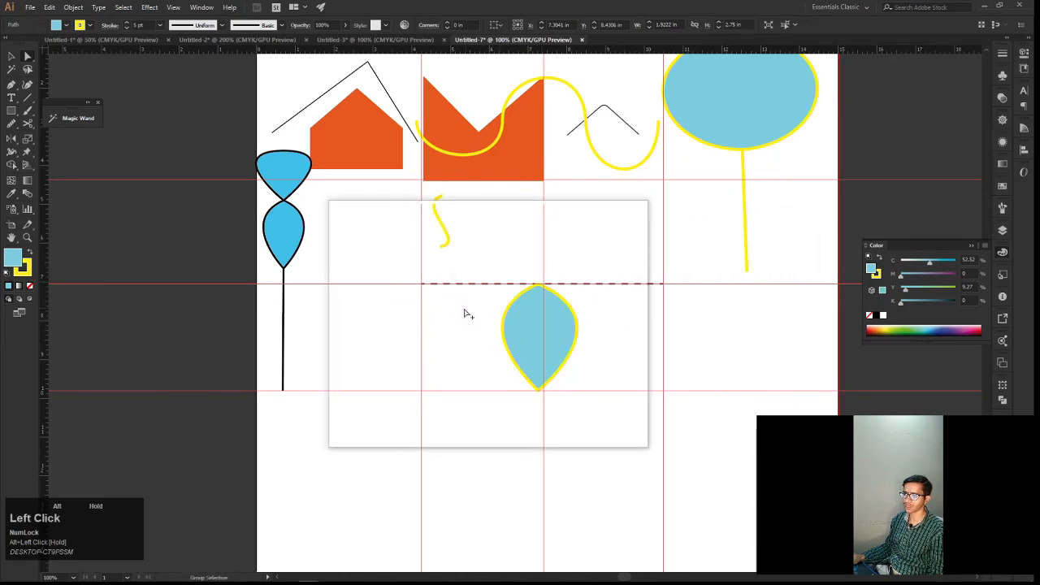
pyautogui.click(505, 347)
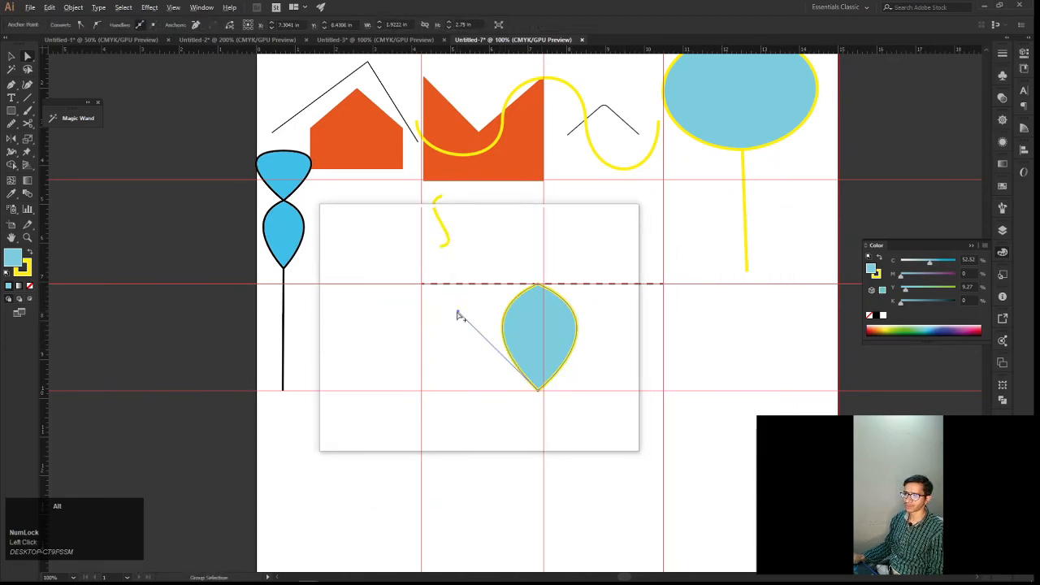
pyautogui.moveTo(458, 312); pyautogui.dragTo(452, 297)
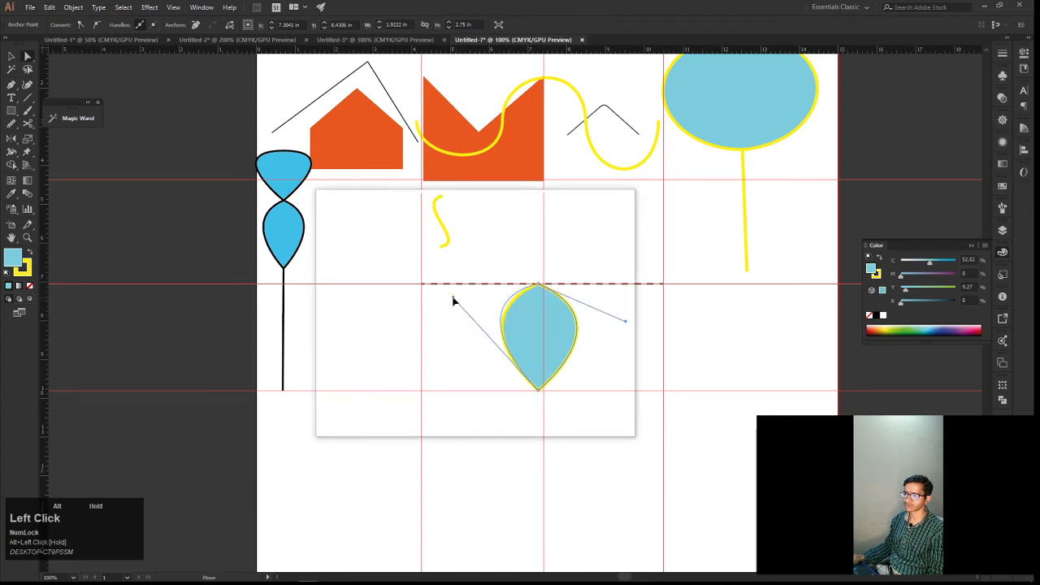
pyautogui.press('v')
pyautogui.click(599, 365)
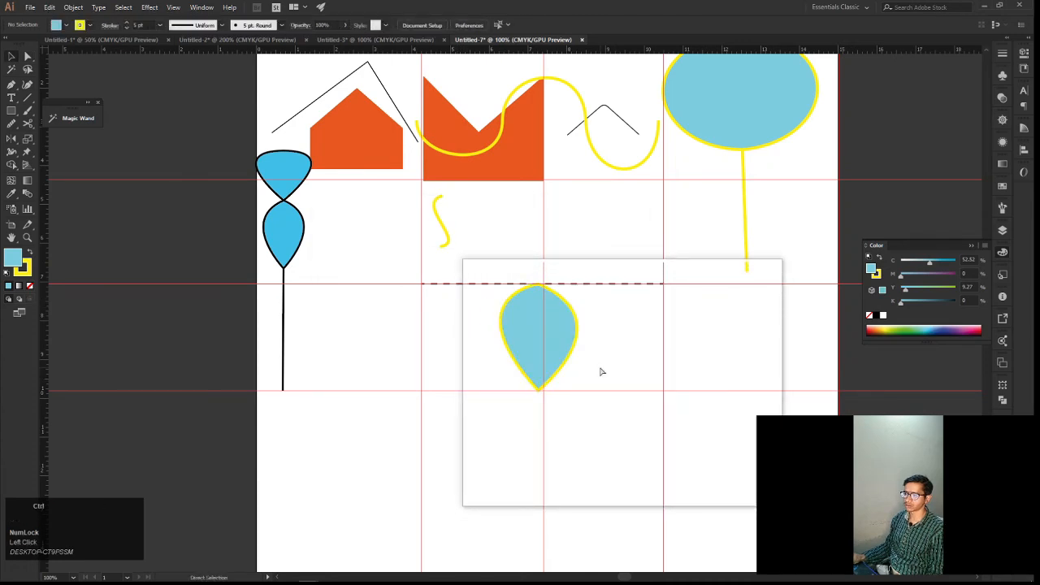
pyautogui.hotkey('ctrl', 'z')
pyautogui.click(610, 381)
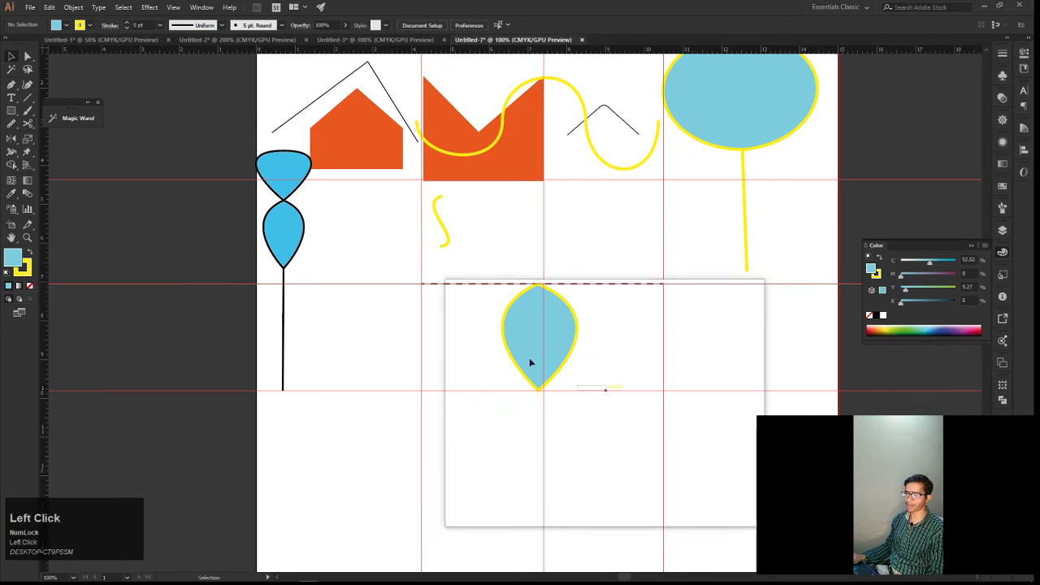
# Change the balloon's fill to green (C 75.69, M 0, Y 100, K 0) and deselect it
pyautogui.click(509, 333)
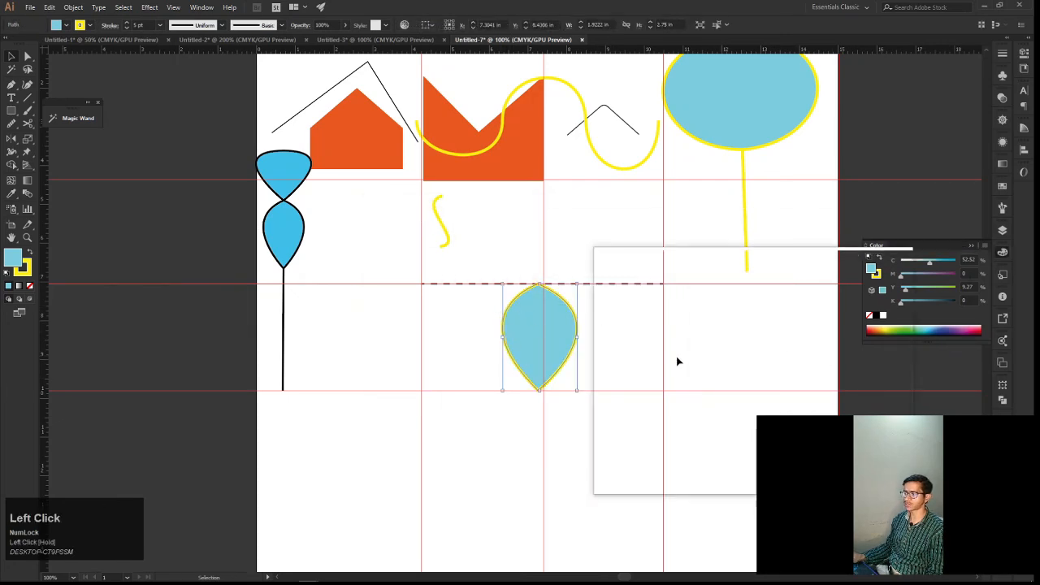
pyautogui.click(904, 327)
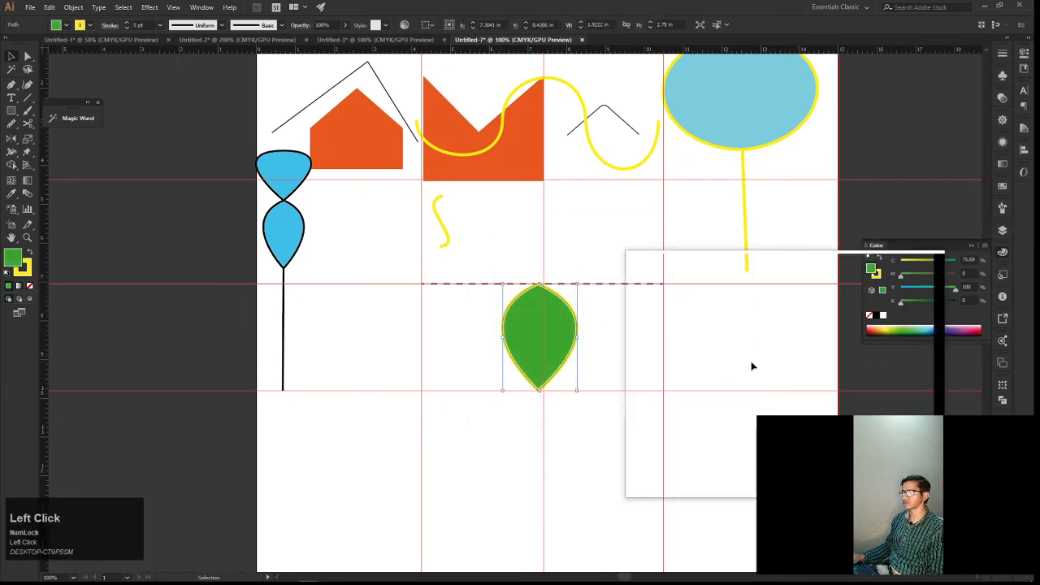
pyautogui.press('v')
pyautogui.click(591, 377)
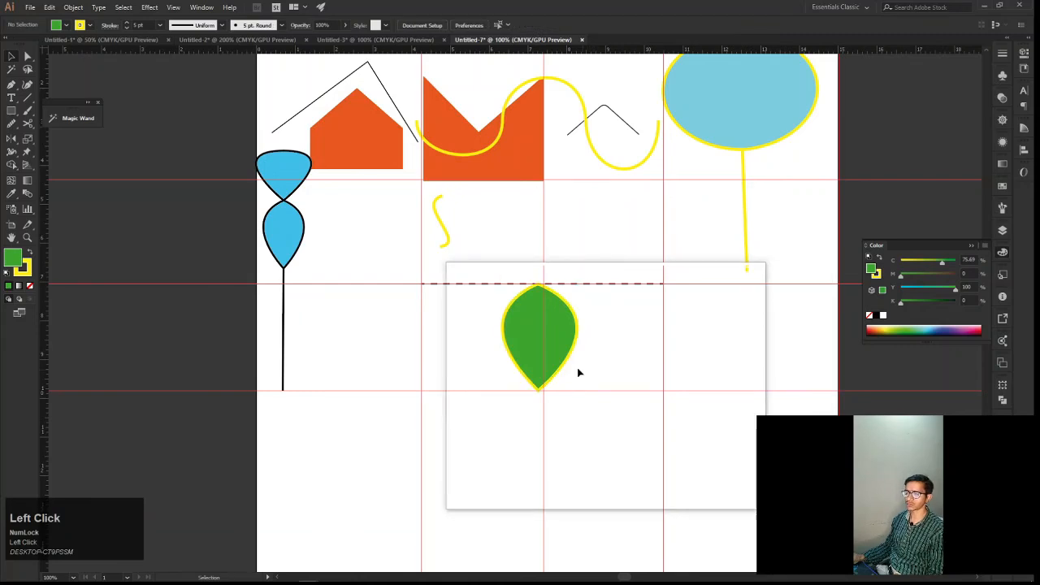
# Move the green balloon up and slightly right so that it sits above the dashed line, beside the orange shape
pyautogui.click(520, 329)
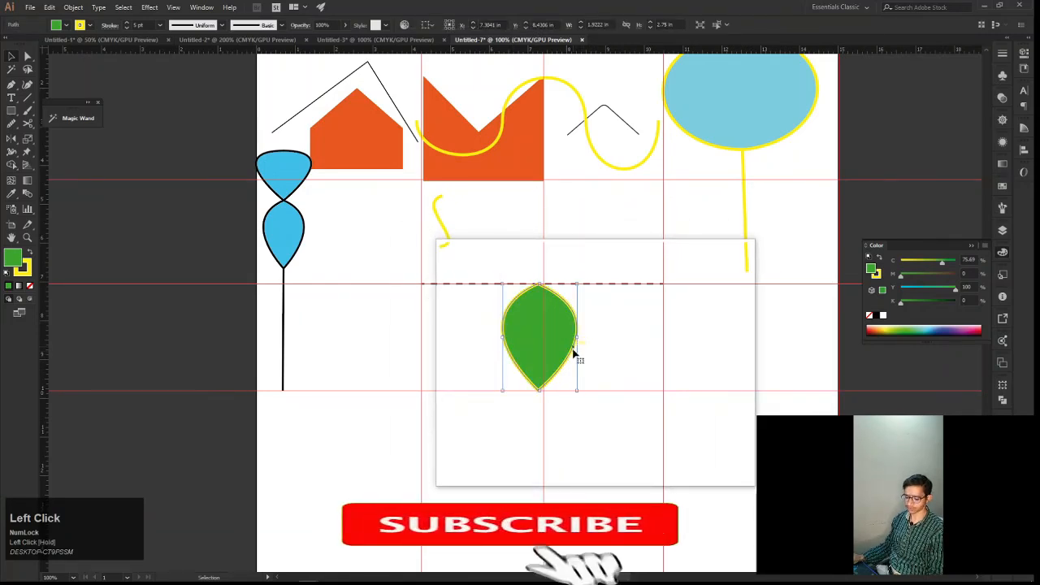
pyautogui.press('v')
pyautogui.click(586, 366)
pyautogui.click(554, 347)
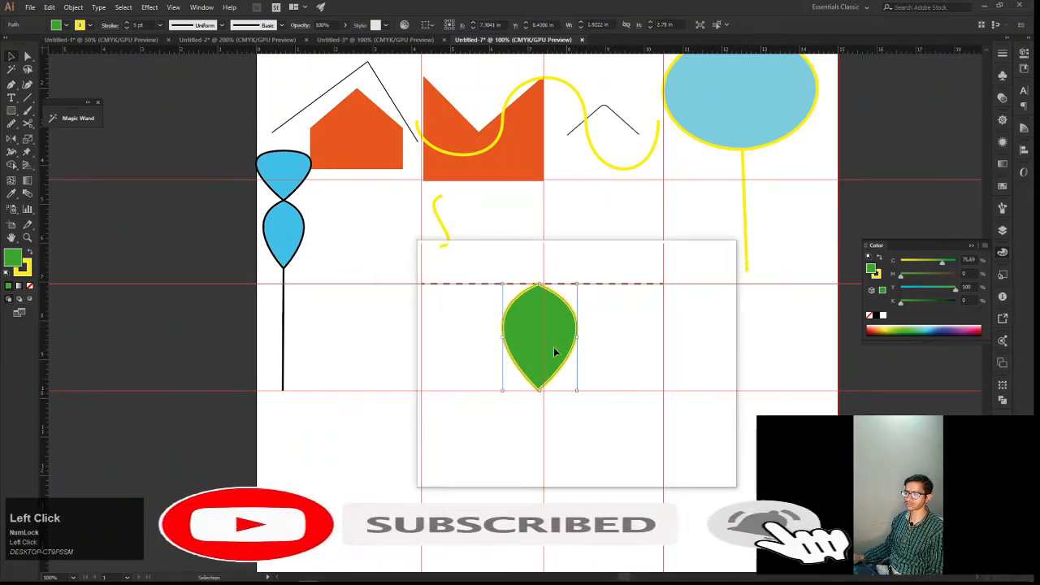
pyautogui.moveTo(567, 360); pyautogui.dragTo(606, 242)
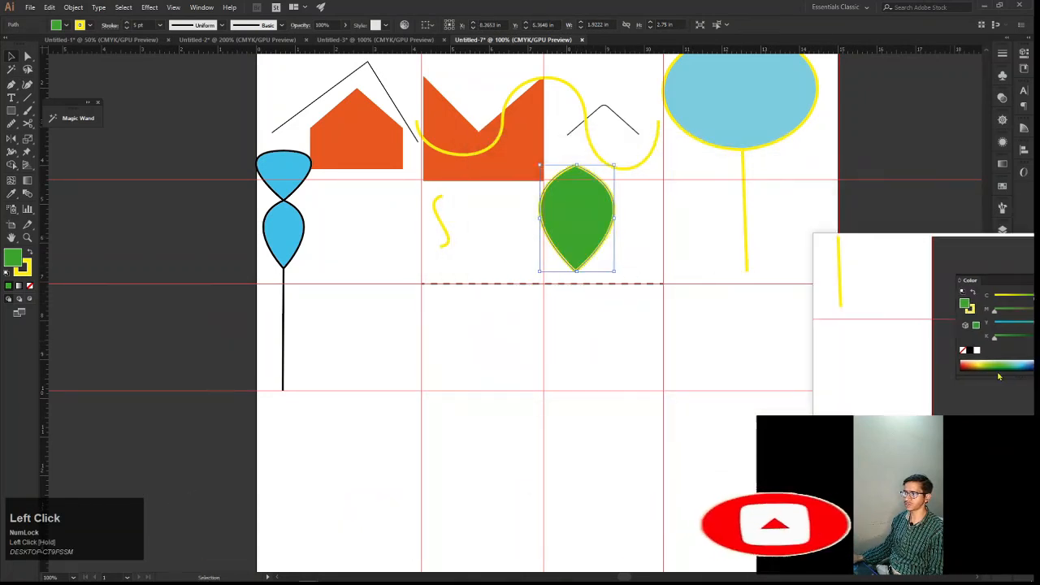
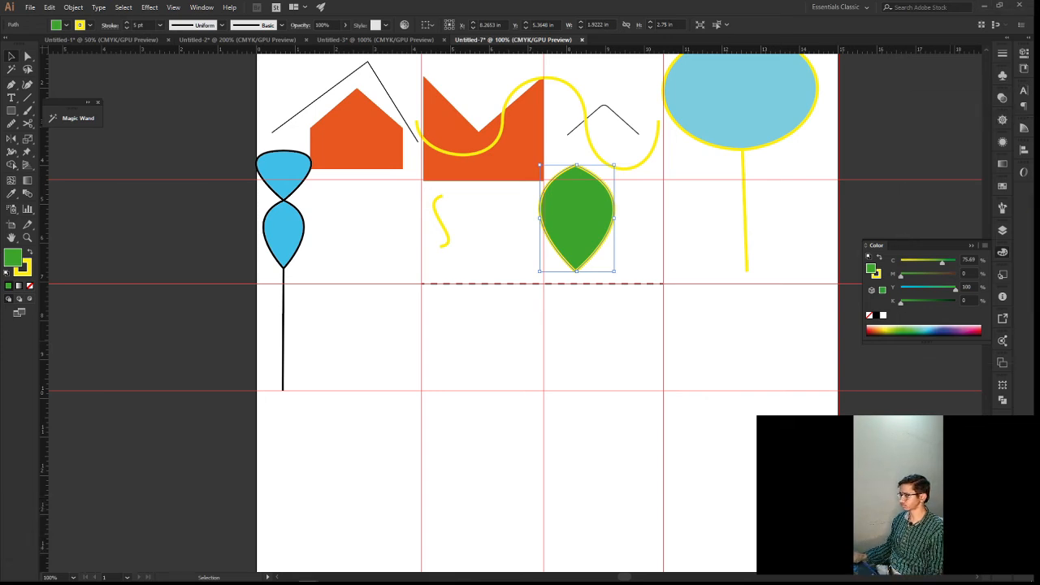
# Bring up the Untitled-6 document's window to view the earlier shapes, then move it out of the way
pyautogui.click(577, 217)
pyautogui.click(309, 581)
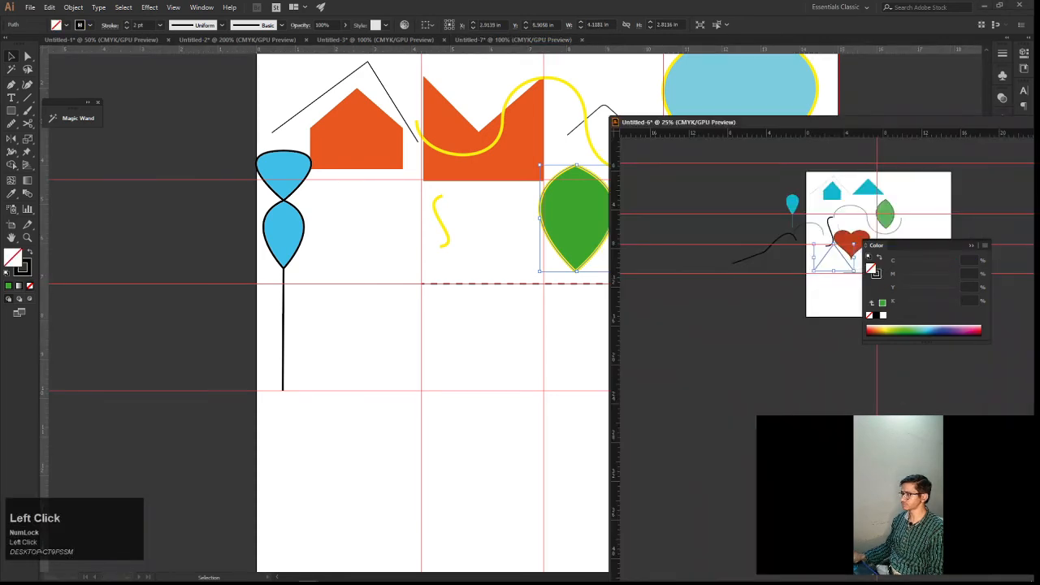
pyautogui.moveTo(822, 122); pyautogui.dragTo(1039, 175)
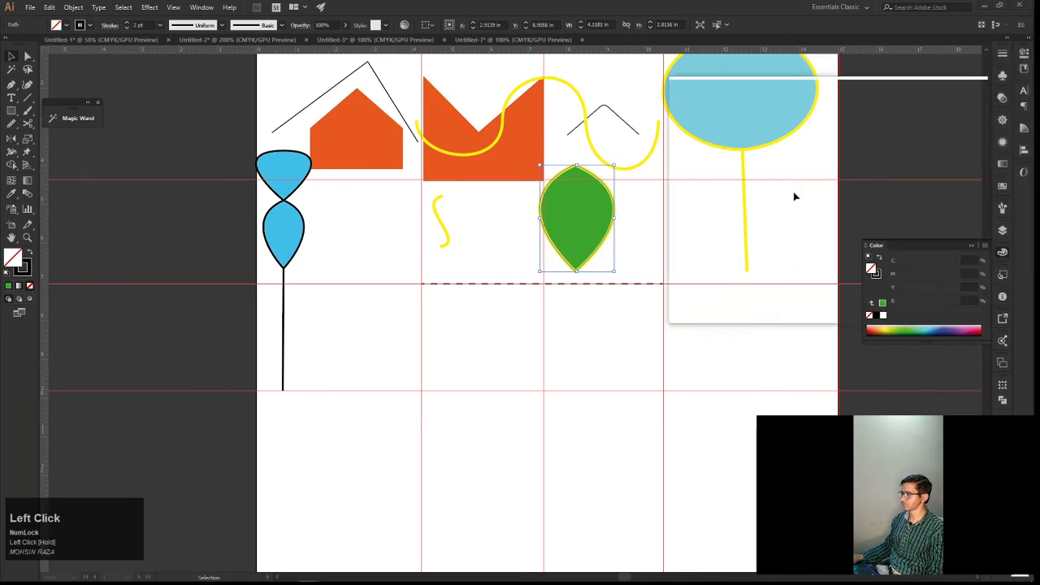
# Scale the green balloon down proportionally to about 1.24 × 1.77 in and move it up into the dip of the yellow wave
pyautogui.scroll(1, 573, 280)
pyautogui.scroll(1, 573, 280)
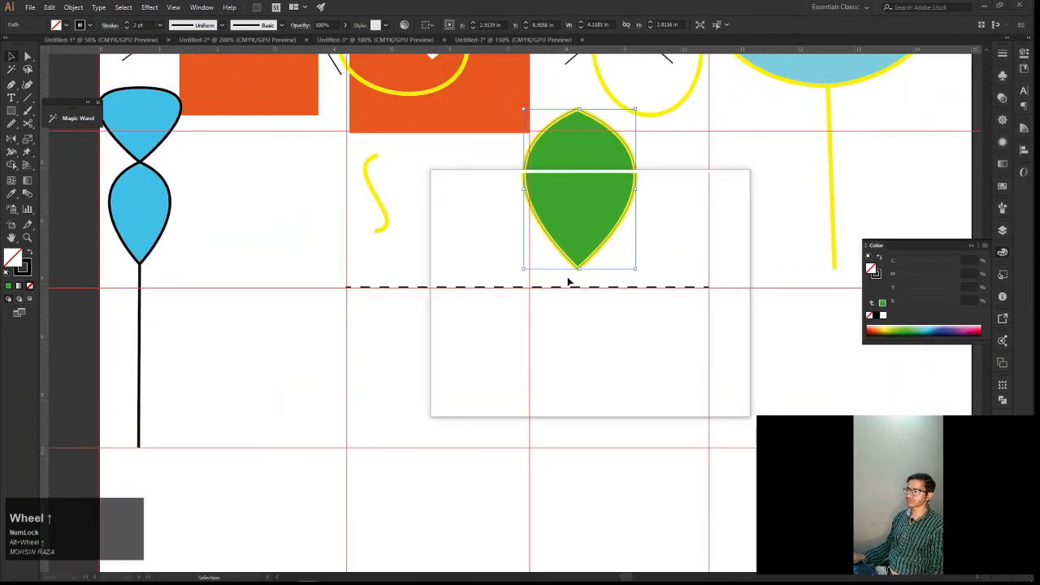
pyautogui.press('space')
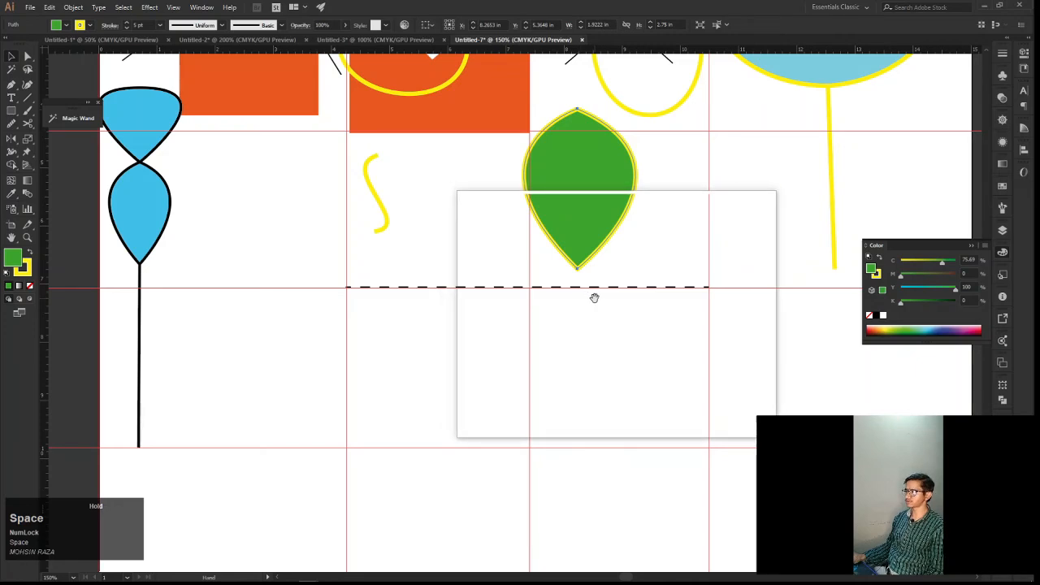
pyautogui.scroll(-1, 561, 304)
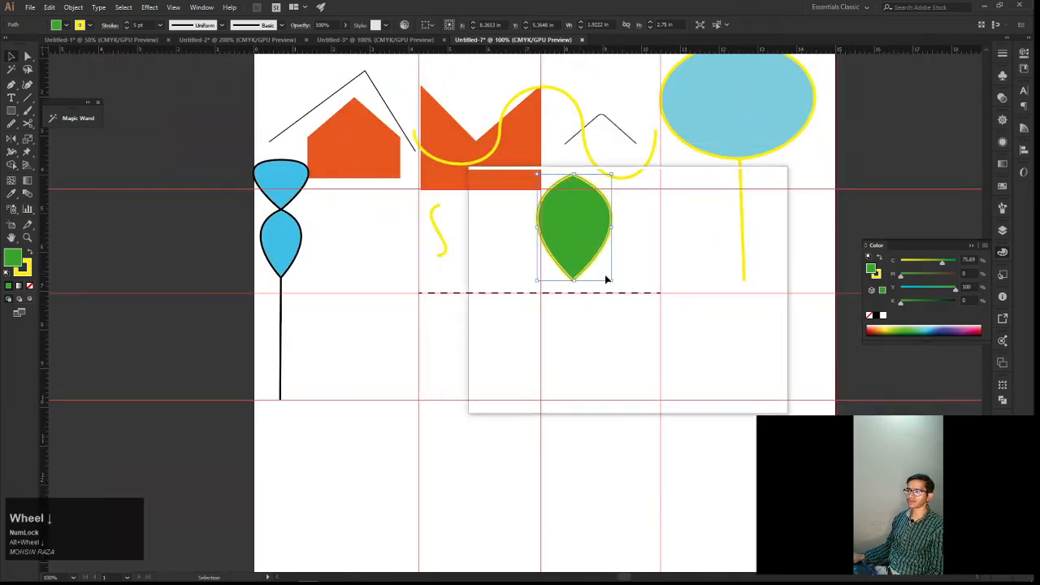
pyautogui.moveTo(611, 280); pyautogui.dragTo(599, 261)
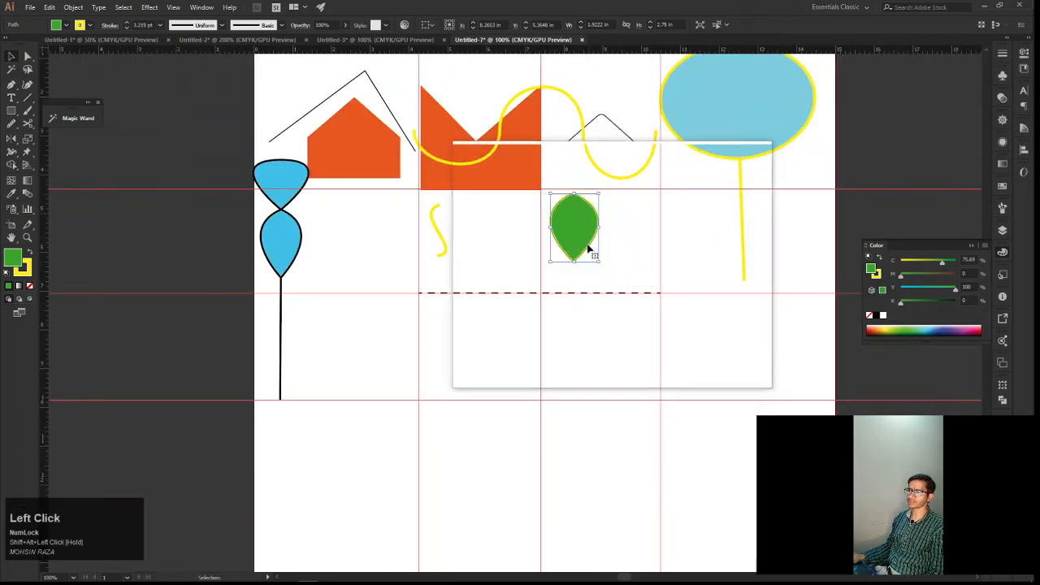
pyautogui.doubleClick(586, 242)
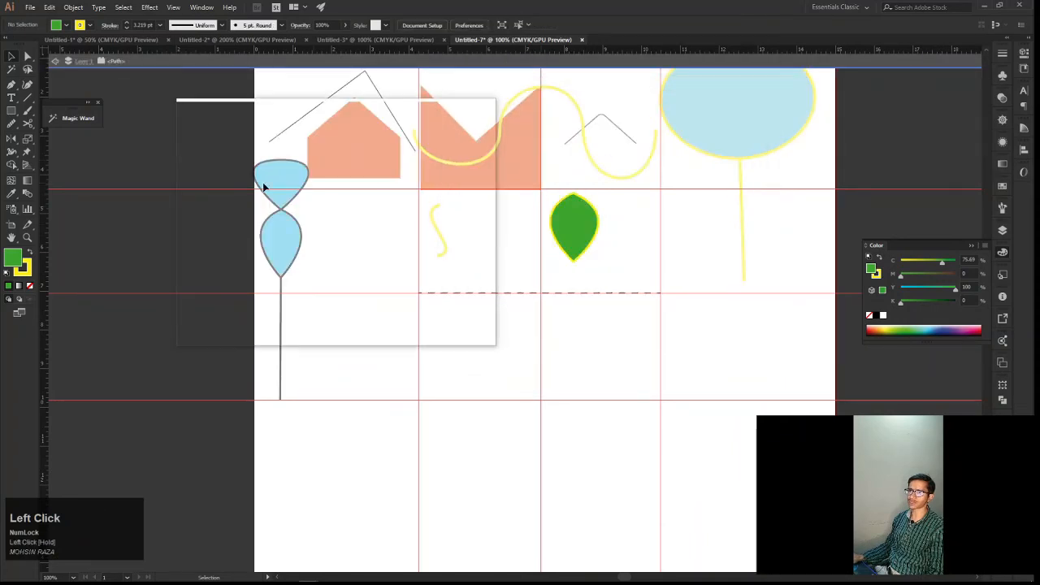
pyautogui.click(53, 63)
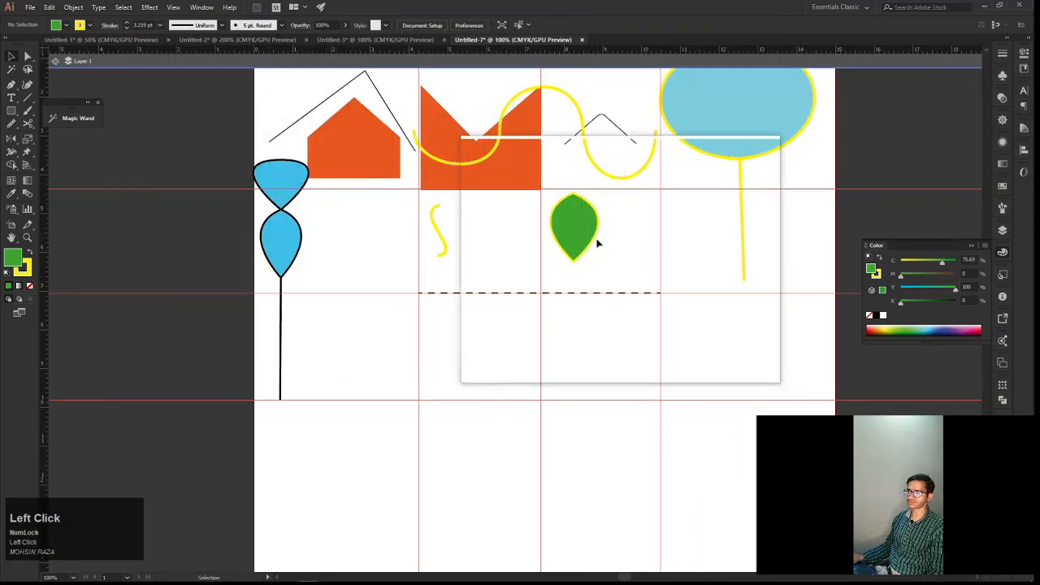
pyautogui.moveTo(595, 242); pyautogui.dragTo(634, 135)
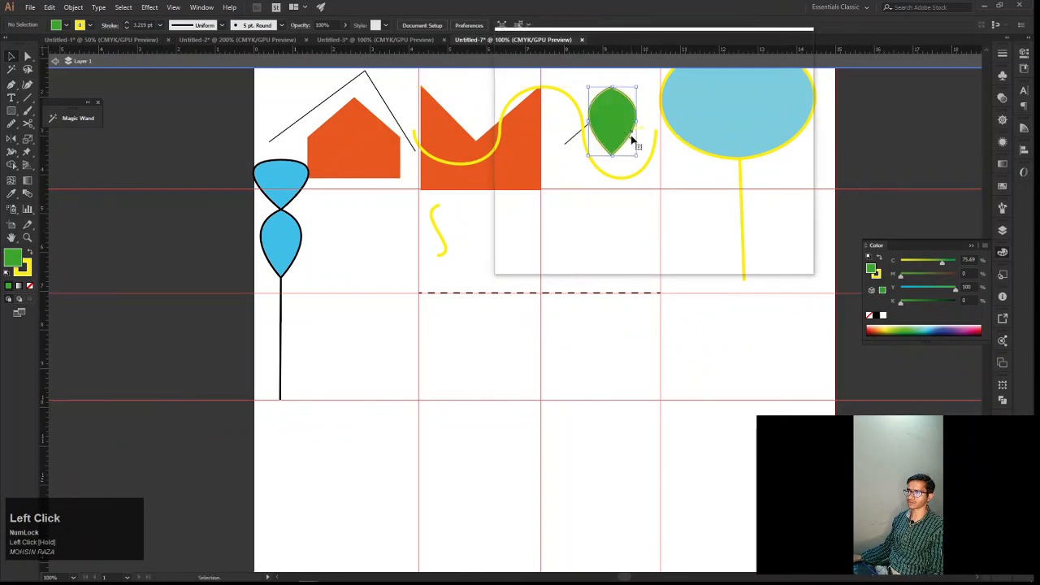
# Draw an open three-anchor Pen curve below the dashed line, from the lower guide intersection up to the right and arching back left
pyautogui.moveTo(566, 256); pyautogui.dragTo(587, 256)
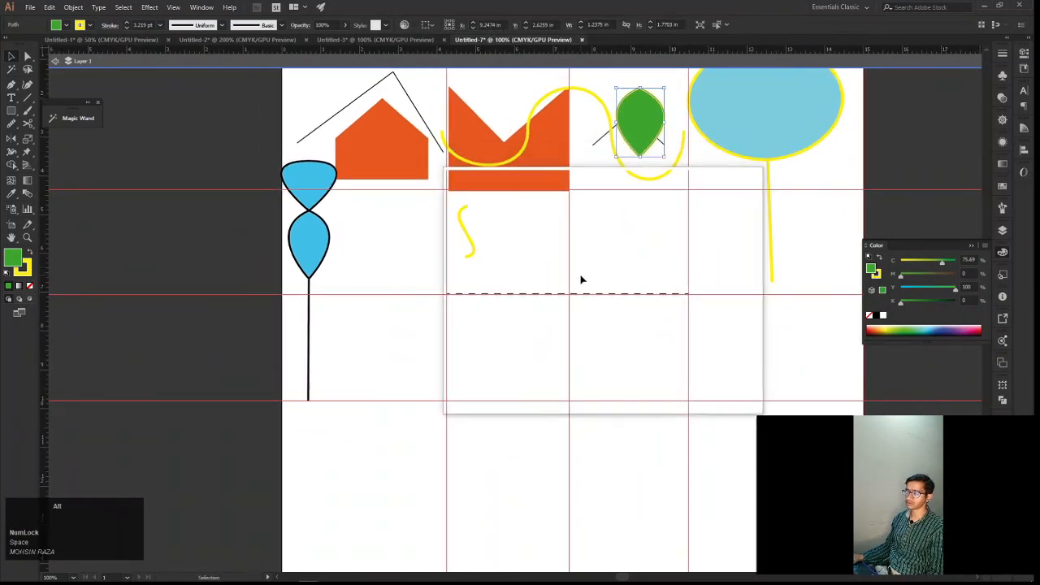
pyautogui.scroll(1, 580, 279)
pyautogui.moveTo(570, 293); pyautogui.dragTo(551, 263)
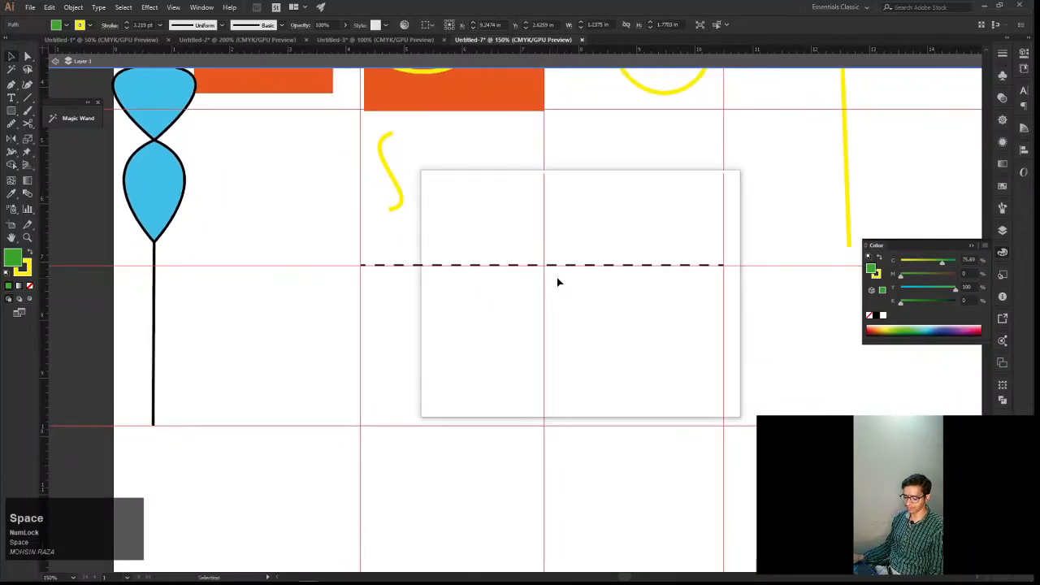
pyautogui.press('p')
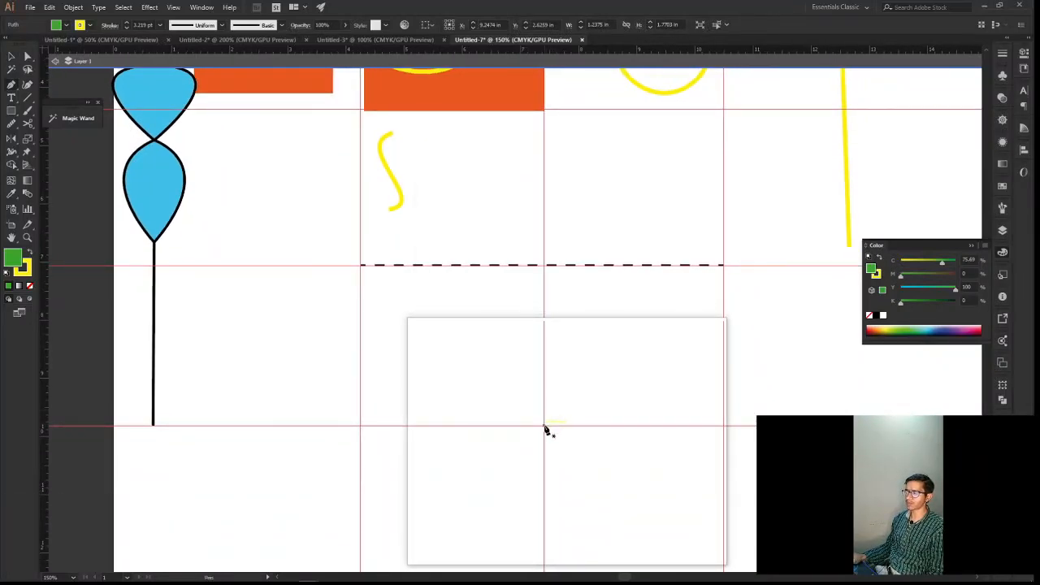
pyautogui.click(546, 429)
pyautogui.hotkey('ctrl', 'z')
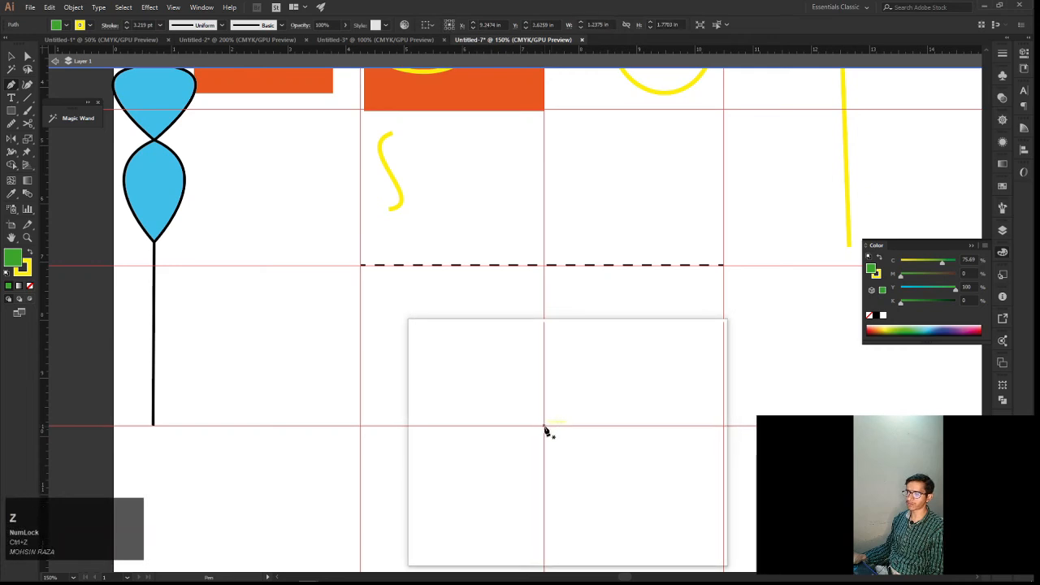
pyautogui.moveTo(545, 428); pyautogui.dragTo(544, 436)
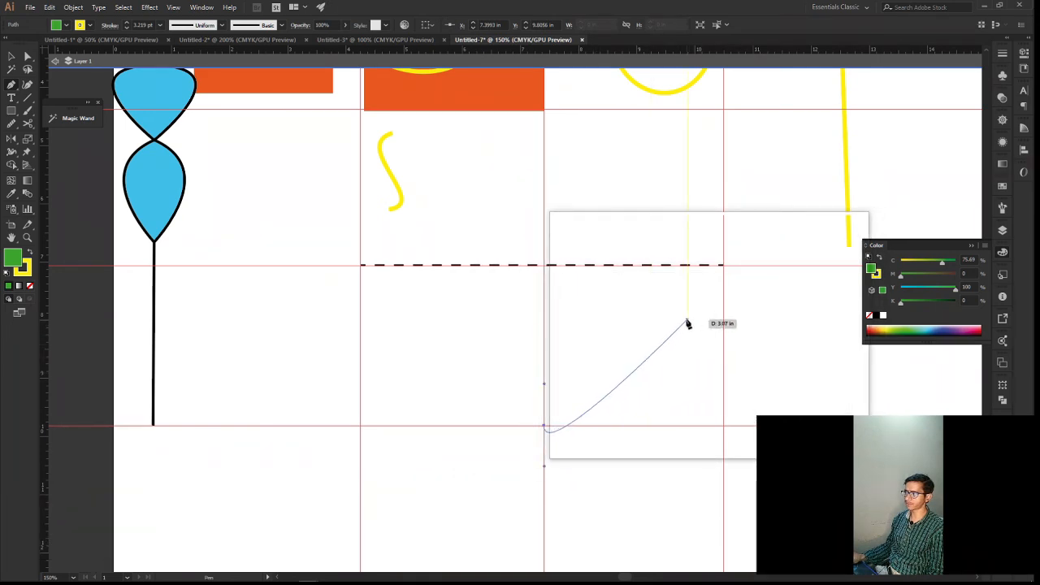
pyautogui.moveTo(665, 326); pyautogui.dragTo(642, 301)
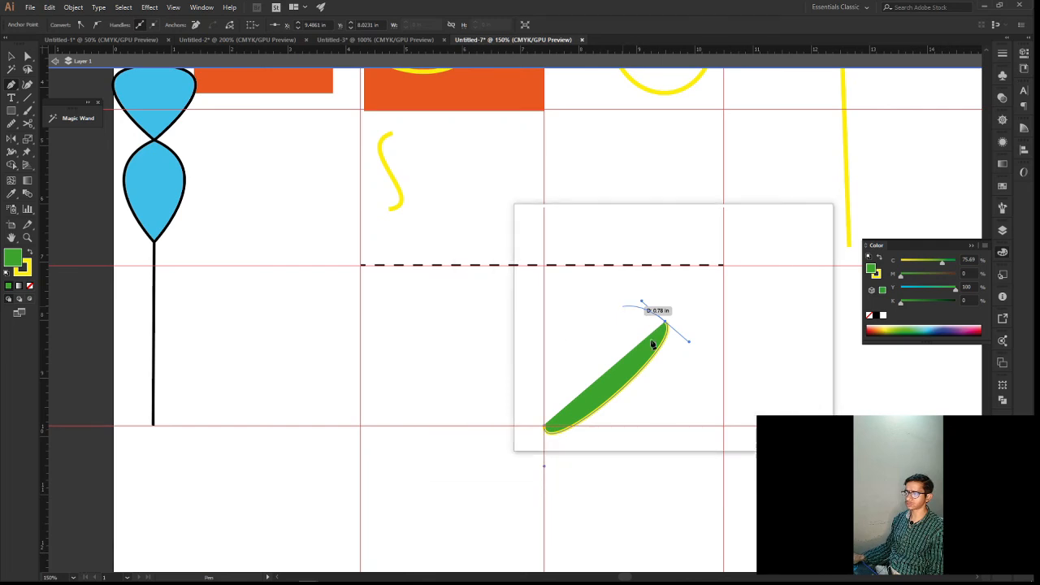
pyautogui.scroll(1, 607, 323)
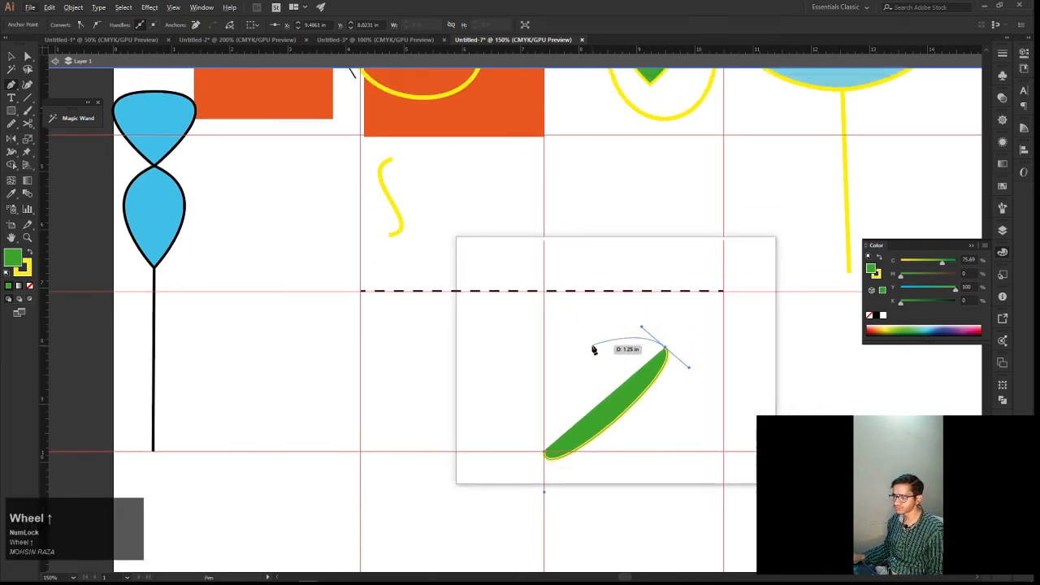
pyautogui.scroll(1, 594, 350)
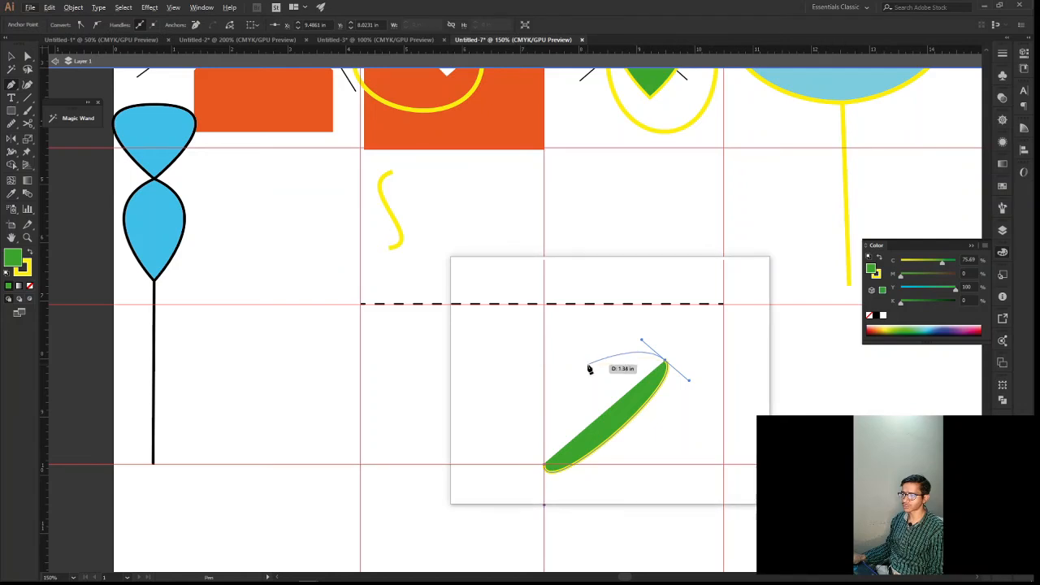
pyautogui.moveTo(588, 366)
pyautogui.mouseDown()
pyautogui.moveTo(581, 411)
pyautogui.moveTo(586, 367)
pyautogui.mouseUp()
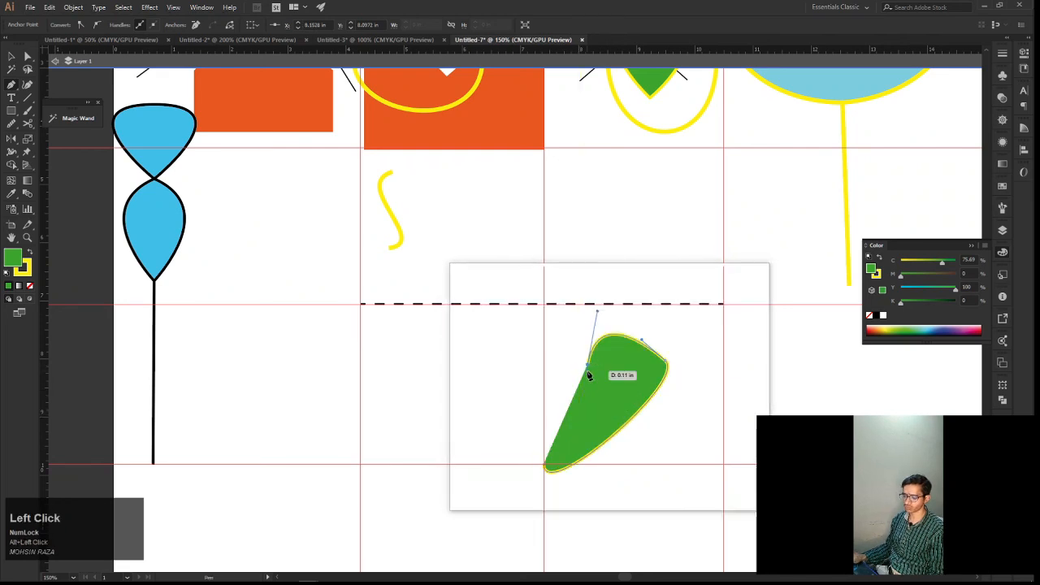
# Remove the green fill from the new curve, keeping only its yellow stroke
pyautogui.press('v')
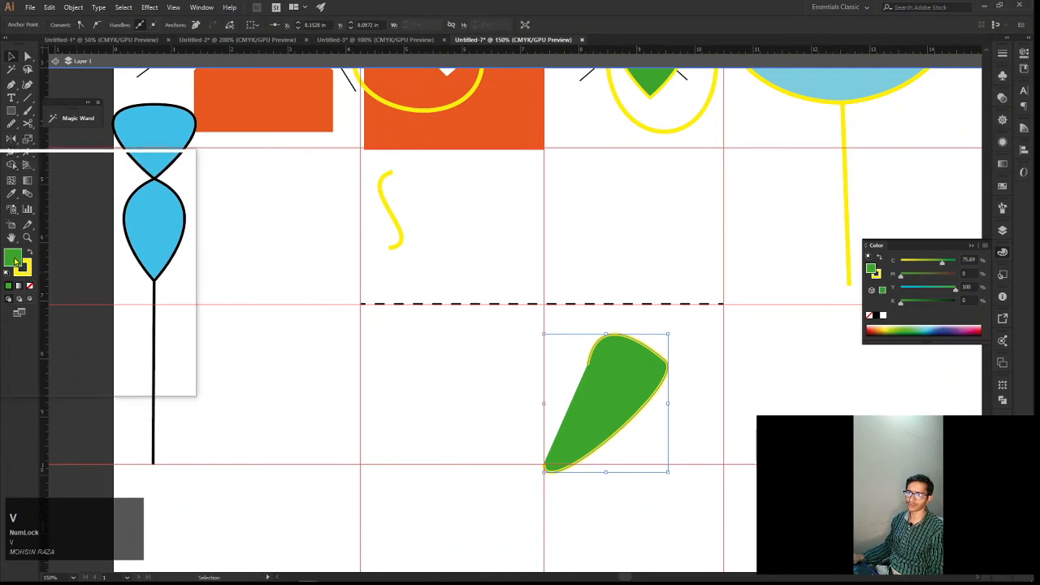
pyautogui.click(30, 285)
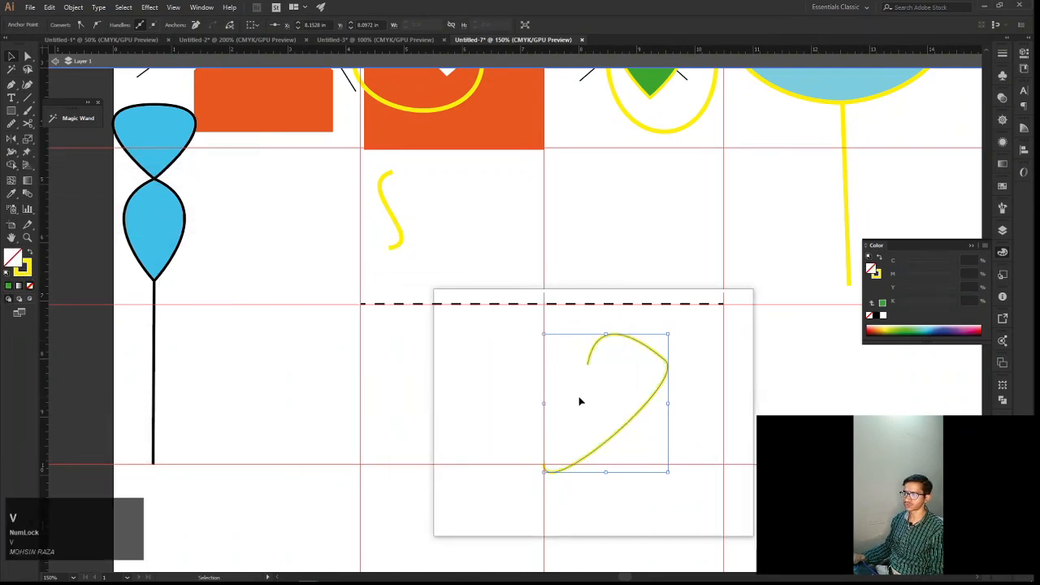
pyautogui.click(649, 402)
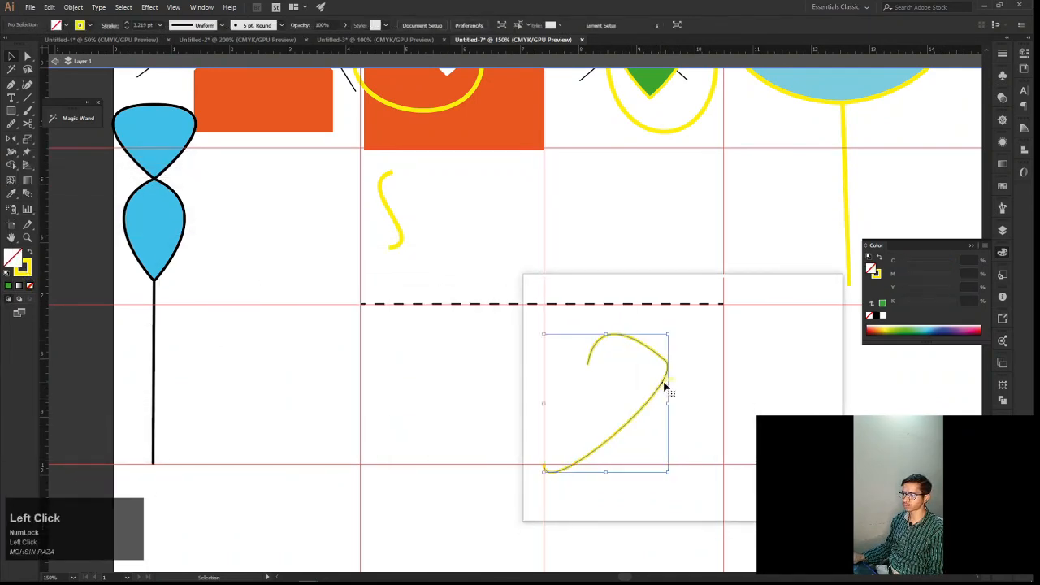
# Pull the lower handle of the curve's right anchor outward and up with Direct Selection
pyautogui.scroll(2, 668, 386)
pyautogui.press('a')
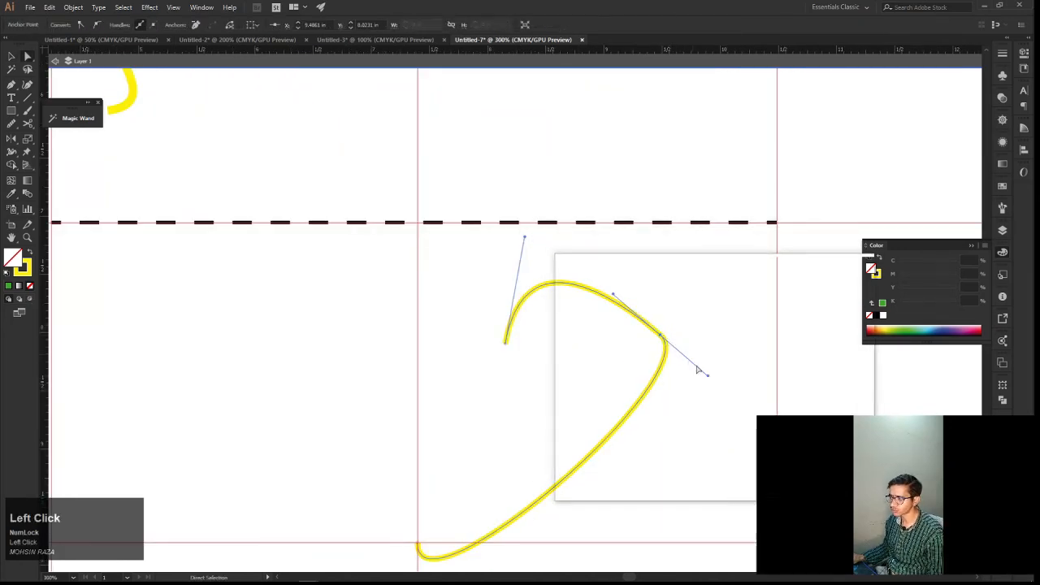
pyautogui.moveTo(707, 382); pyautogui.dragTo(723, 365)
# Flip the bottom anchor's downward handle up above the anchor, independently of its opposite handle, to remove the bulge below the guide
pyautogui.moveTo(547, 465); pyautogui.dragTo(564, 387)
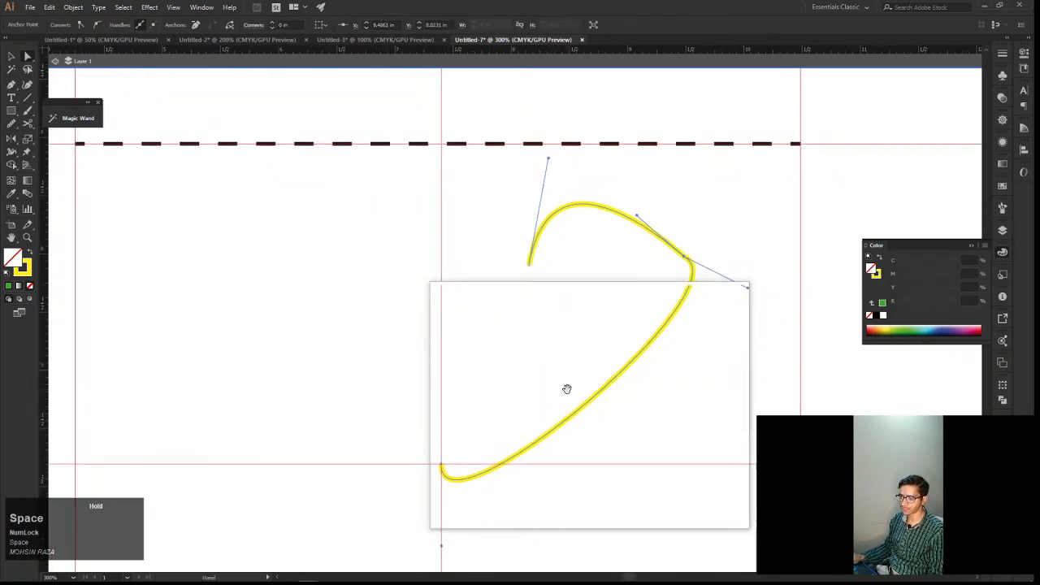
pyautogui.click(441, 465)
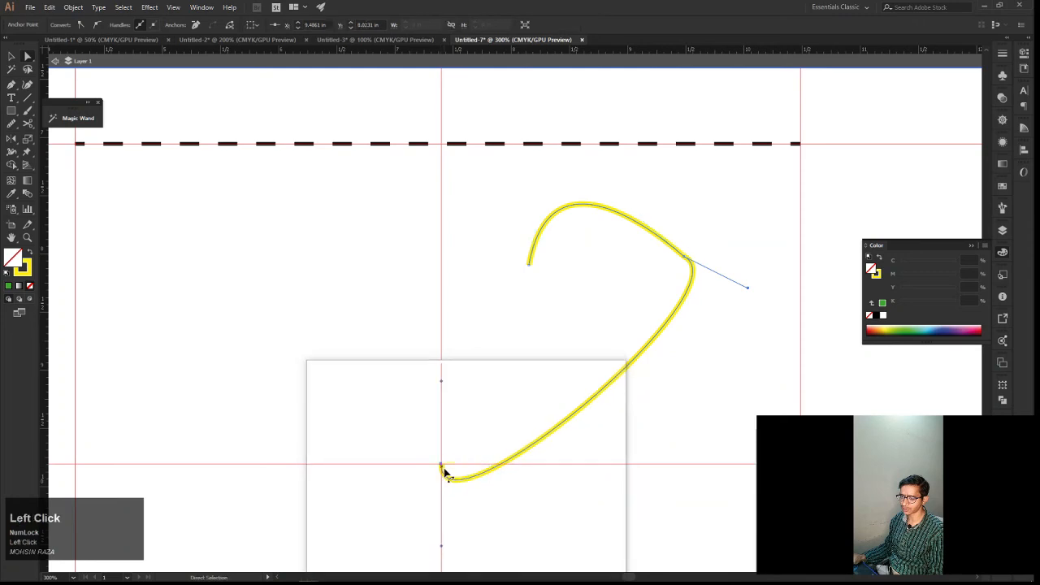
pyautogui.moveTo(462, 478); pyautogui.dragTo(479, 469)
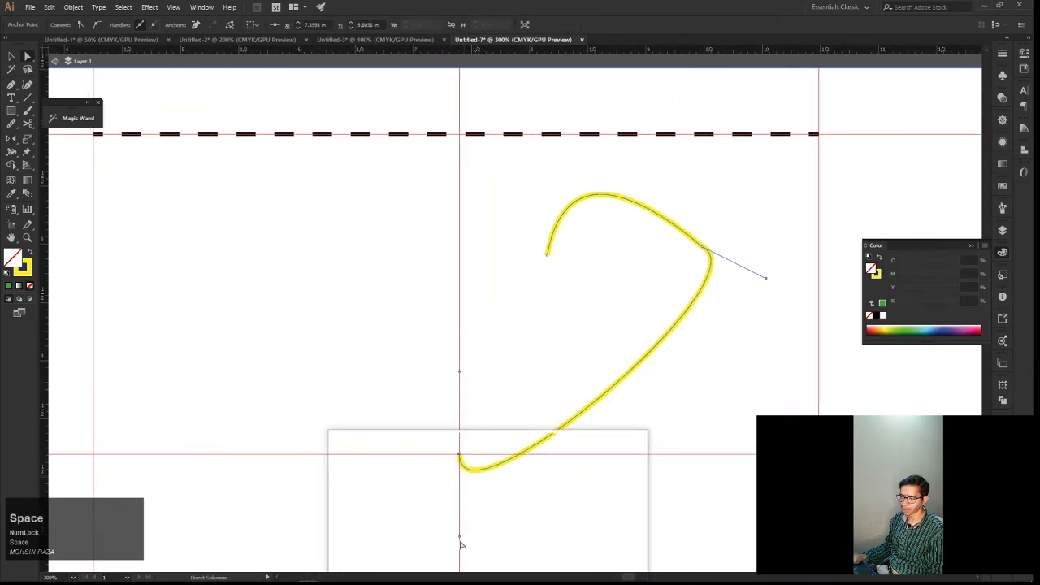
pyautogui.press('alt')
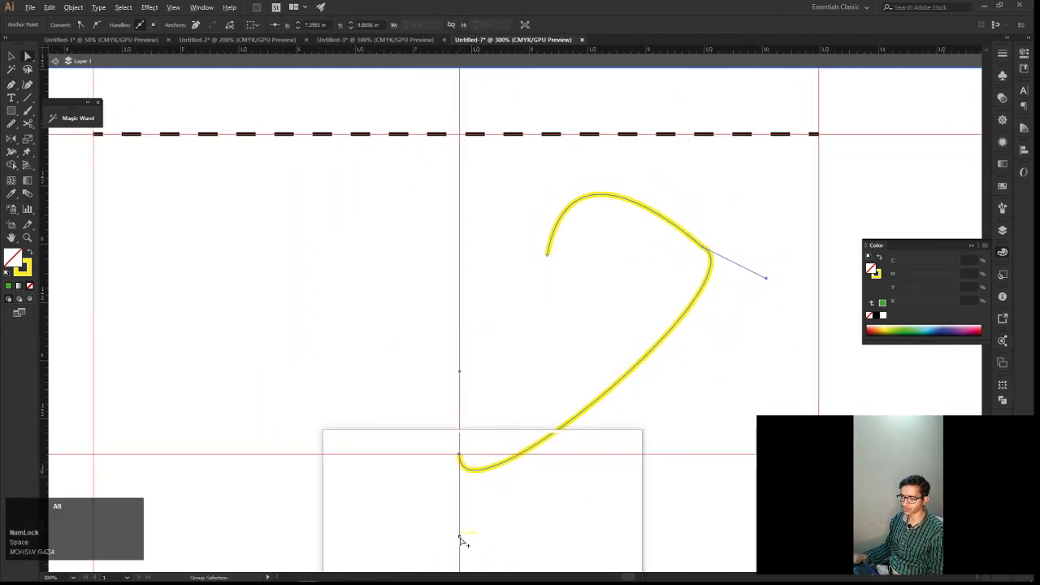
pyautogui.moveTo(460, 538); pyautogui.dragTo(457, 387)
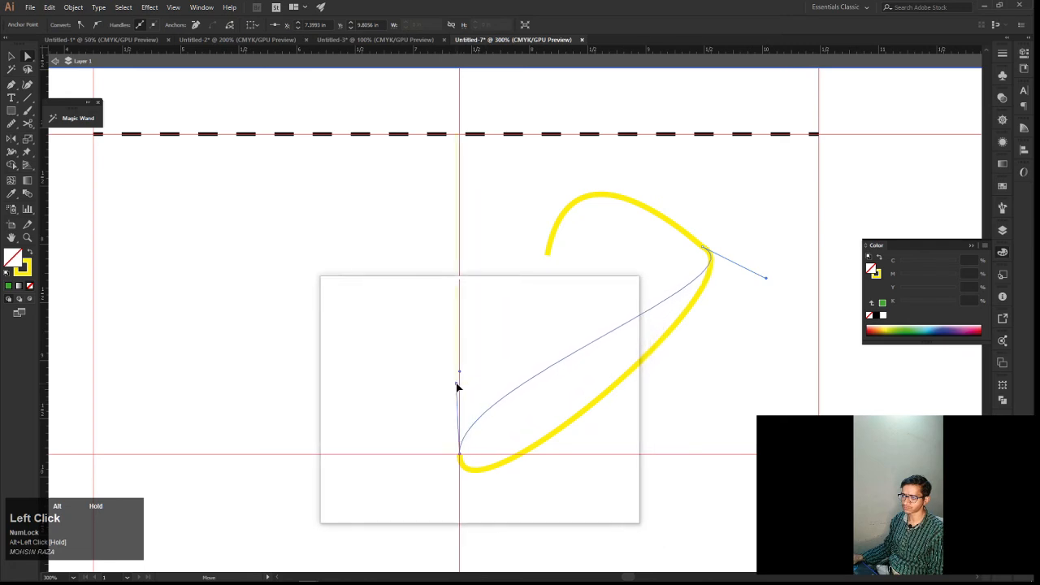
# Pull the right anchor's lower handle further down and tilt the bottom anchor's handle to the right, smoothing the side into the tip
pyautogui.moveTo(564, 380); pyautogui.dragTo(531, 394)
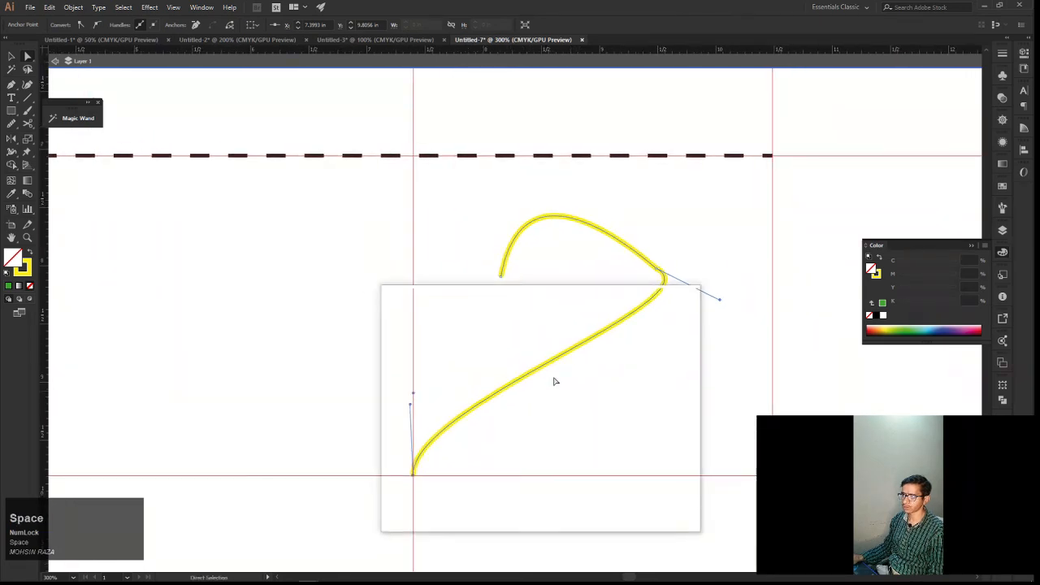
pyautogui.moveTo(720, 303); pyautogui.dragTo(730, 353)
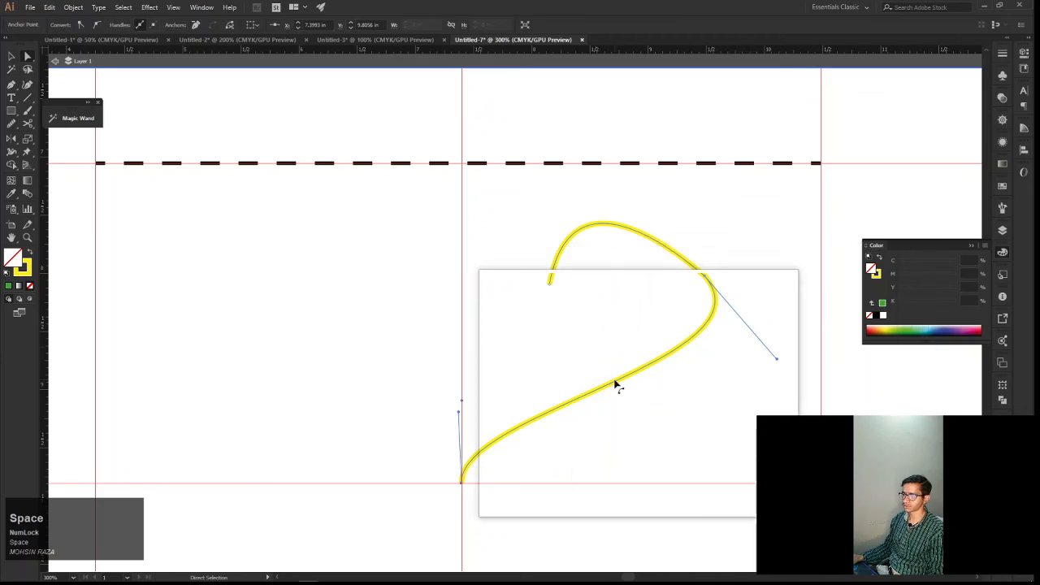
pyautogui.moveTo(459, 415); pyautogui.dragTo(467, 415)
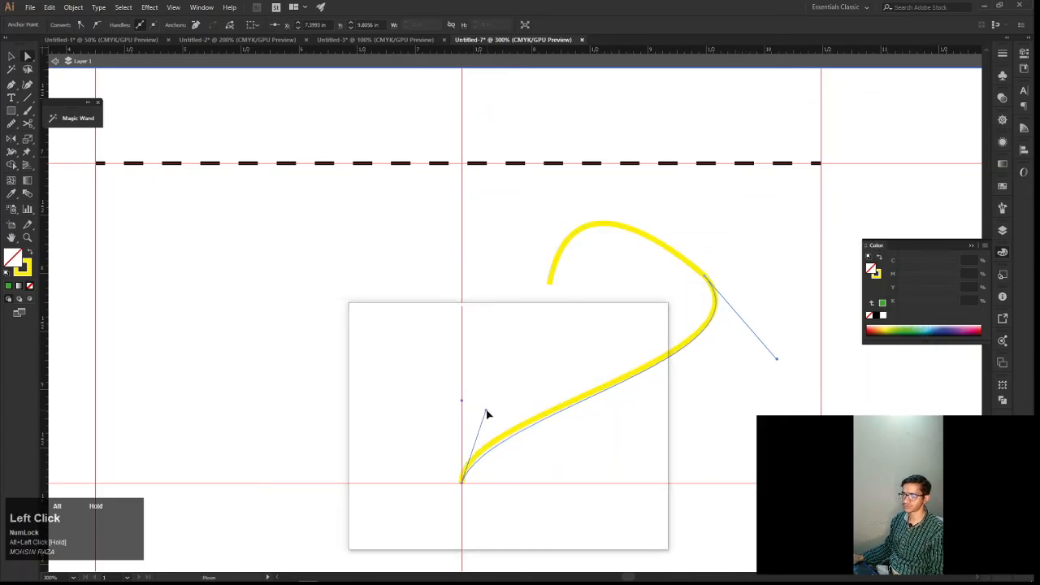
pyautogui.moveTo(520, 395); pyautogui.dragTo(480, 413)
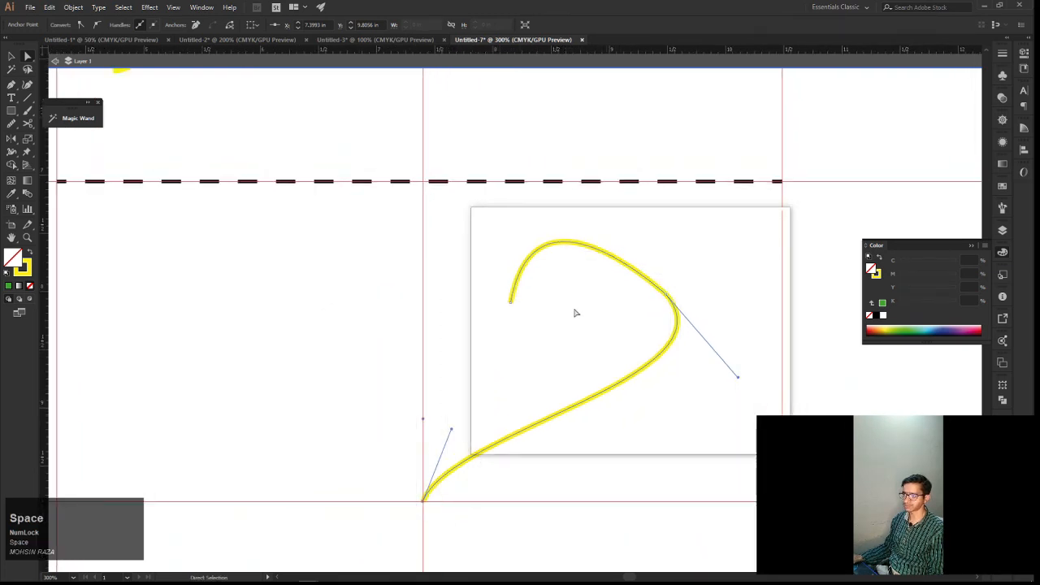
# Move the curve's open end anchor slightly up and right, and adjust the right anchor's upper handle independently to round the top arc
pyautogui.click(511, 302)
pyautogui.moveTo(511, 306); pyautogui.dragTo(517, 278)
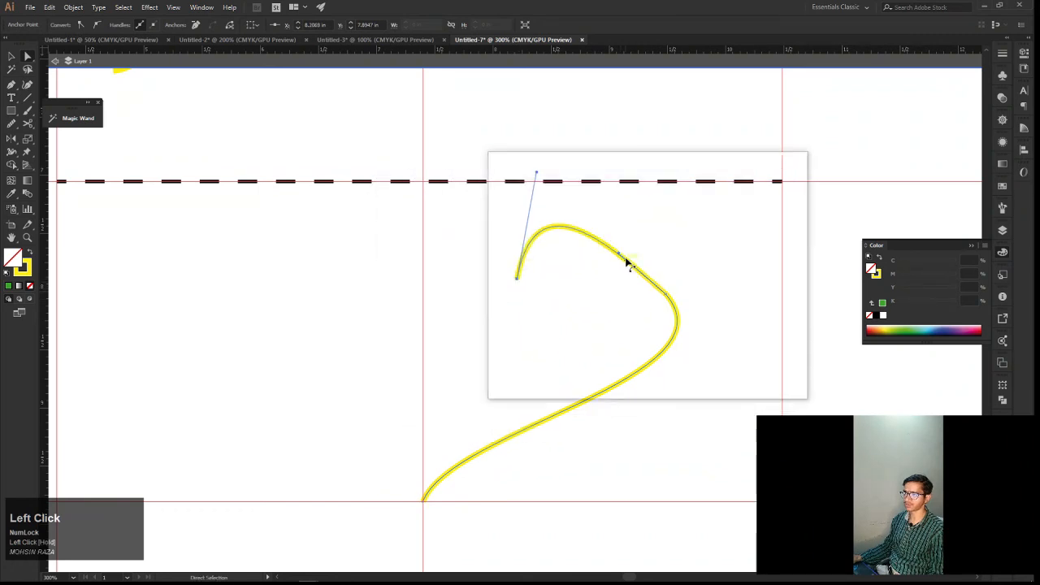
pyautogui.press('alt')
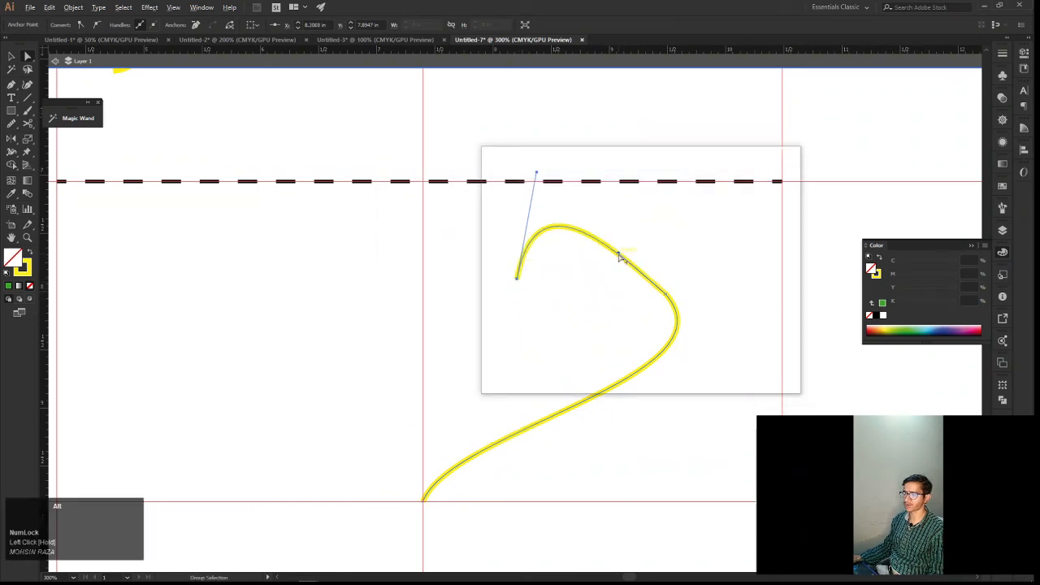
pyautogui.moveTo(619, 256); pyautogui.dragTo(611, 348)
# Create a mirrored copy of the curve by reflecting it across the vertical axis
pyautogui.press('v')
pyautogui.click(673, 382)
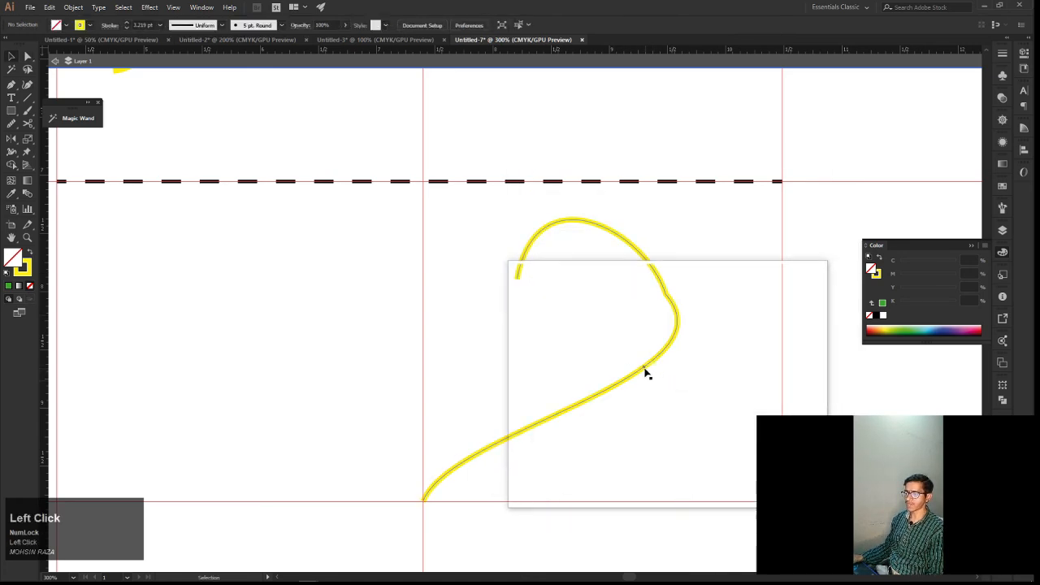
pyautogui.click(646, 371)
pyautogui.rightClick(646, 372)
pyautogui.moveTo(703, 307)
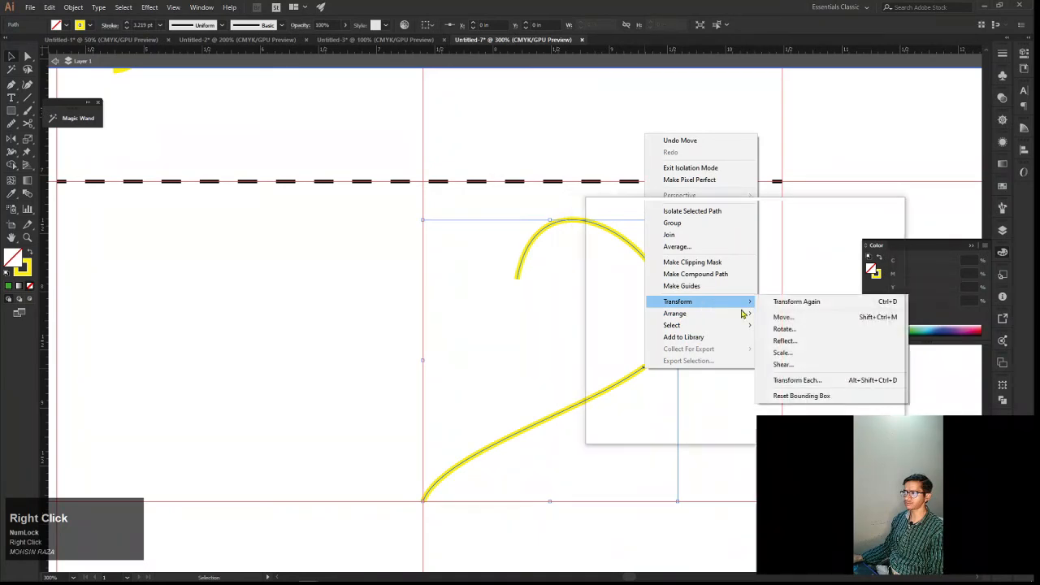
pyautogui.click(781, 343)
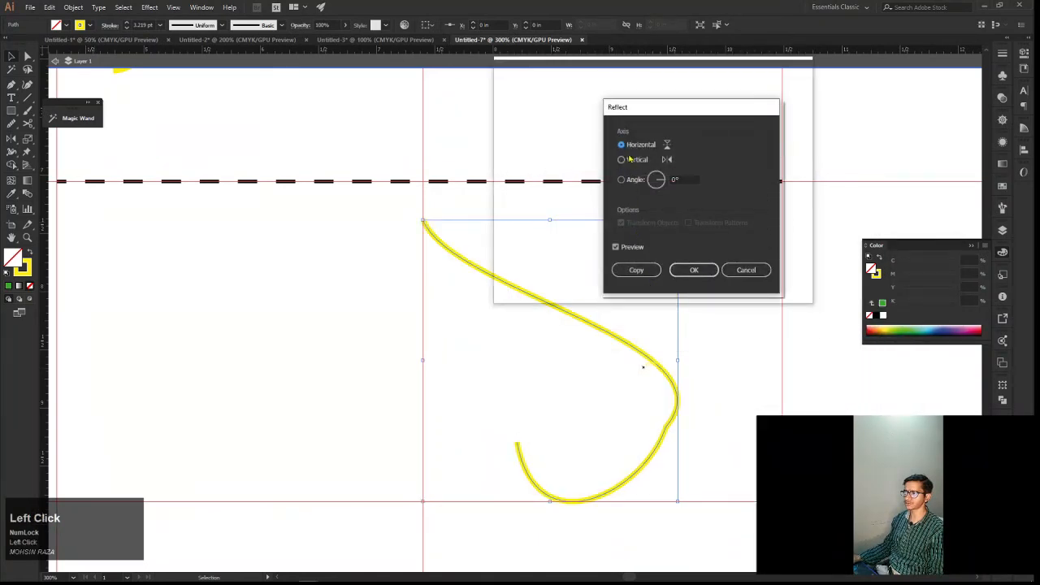
pyautogui.click(621, 159)
pyautogui.click(636, 270)
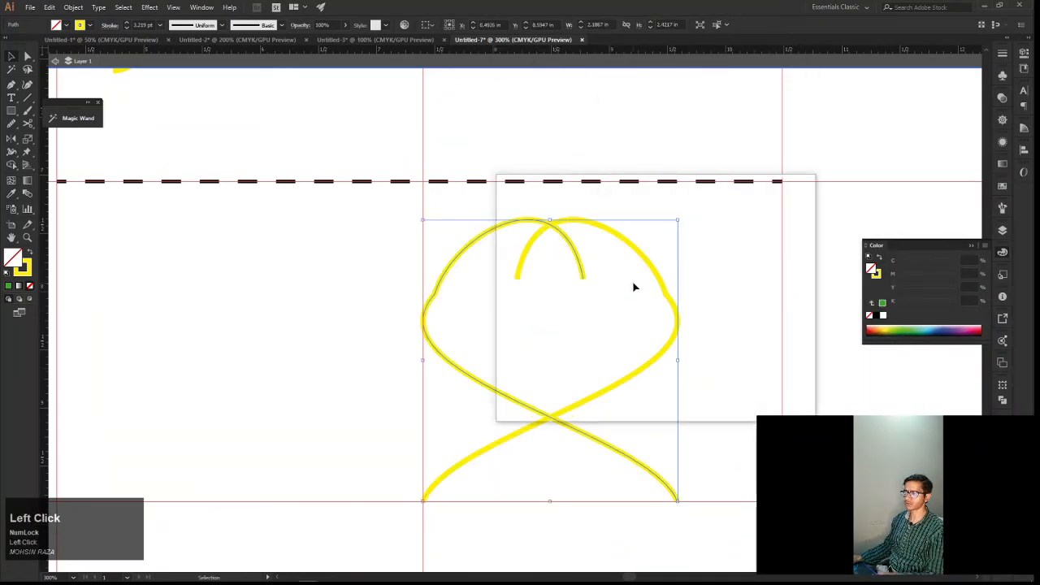
# Nudge the mirrored copy left until its open upper end meets the original curve's upper end
pyautogui.press('Left')
pyautogui.press('Left')
pyautogui.press('Left')
pyautogui.press('Left')
pyautogui.press('Left')
pyautogui.press('Left')
pyautogui.press('Left')
pyautogui.press('Left')
pyautogui.press('Left')
pyautogui.press('Left')
pyautogui.press('Left')
pyautogui.press('Left')
pyautogui.press('Left')
pyautogui.press('Left')
pyautogui.press('Left')
pyautogui.press('Left')
pyautogui.press('Left')
pyautogui.press('Left')
pyautogui.press('Left')
pyautogui.press('Left')
pyautogui.press('Left')
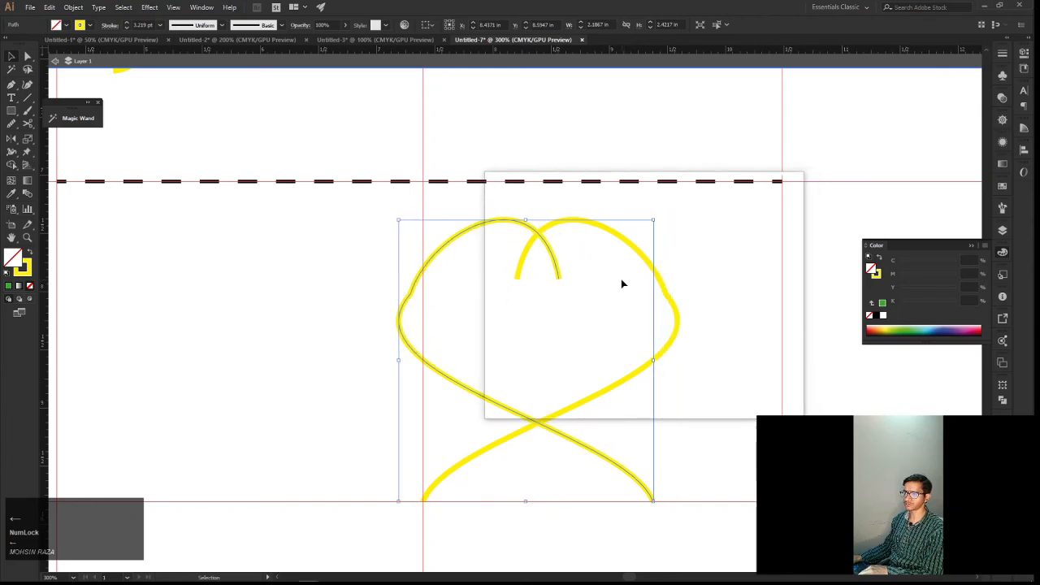
pyautogui.press('Left')
pyautogui.press('Left')
pyautogui.press('Left')
pyautogui.press('Left')
pyautogui.press('Left')
pyautogui.press('Left')
pyautogui.press('Left')
pyautogui.press('Left')
pyautogui.press('Left')
pyautogui.press('Left')
pyautogui.press('Left')
pyautogui.press('Left')
pyautogui.press('Left')
pyautogui.press('Left')
pyautogui.press('Left')
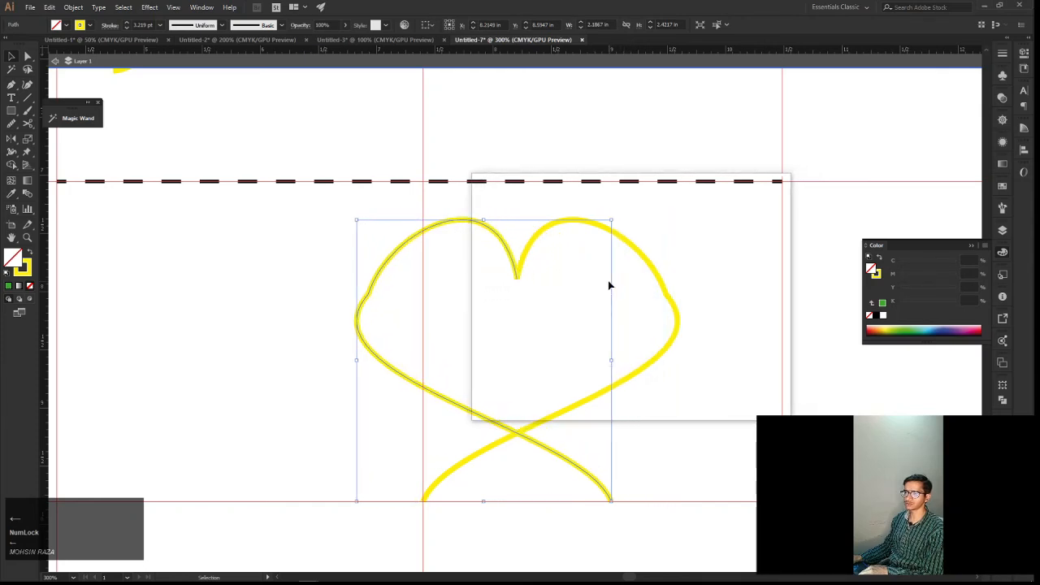
pyautogui.press('Right')
pyautogui.press('Right')
pyautogui.press('Right')
pyautogui.press('Right')
pyautogui.press('Right')
pyautogui.press('Right')
pyautogui.press('Right')
pyautogui.press('Right')
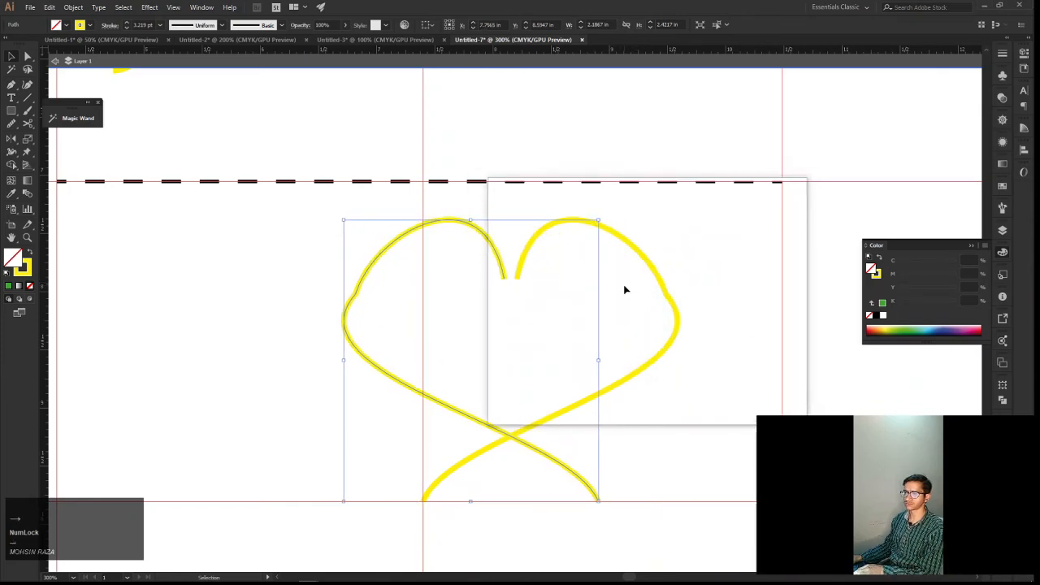
# Select both crossing curves of the heart attempt and delete them
pyautogui.click(694, 418)
pyautogui.press('space')
pyautogui.moveTo(694, 417); pyautogui.dragTo(724, 413)
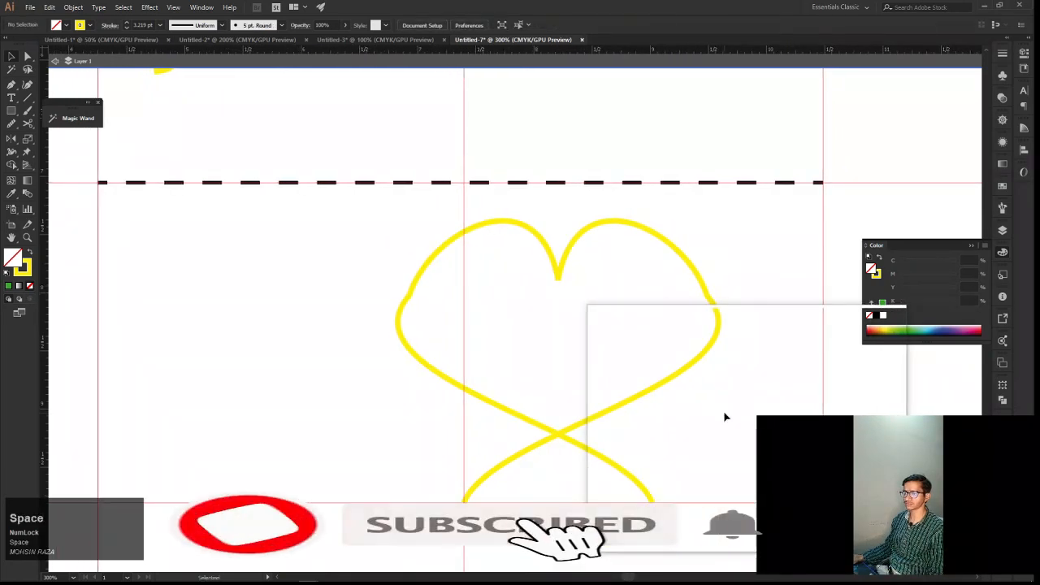
pyautogui.moveTo(675, 491)
pyautogui.mouseDown()
pyautogui.moveTo(671, 510)
pyautogui.moveTo(506, 372)
pyautogui.mouseUp()
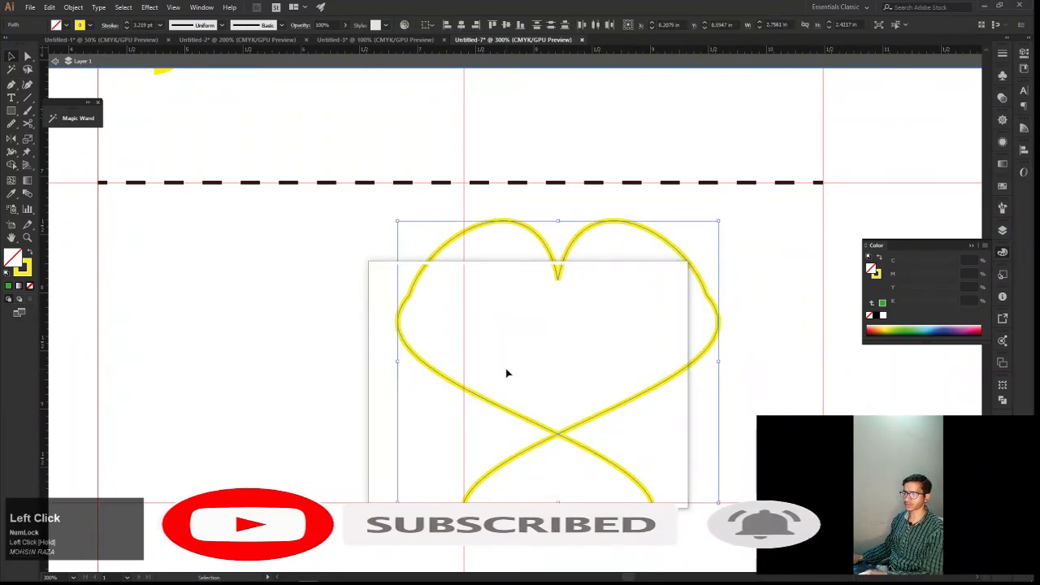
pyautogui.press('Delete')
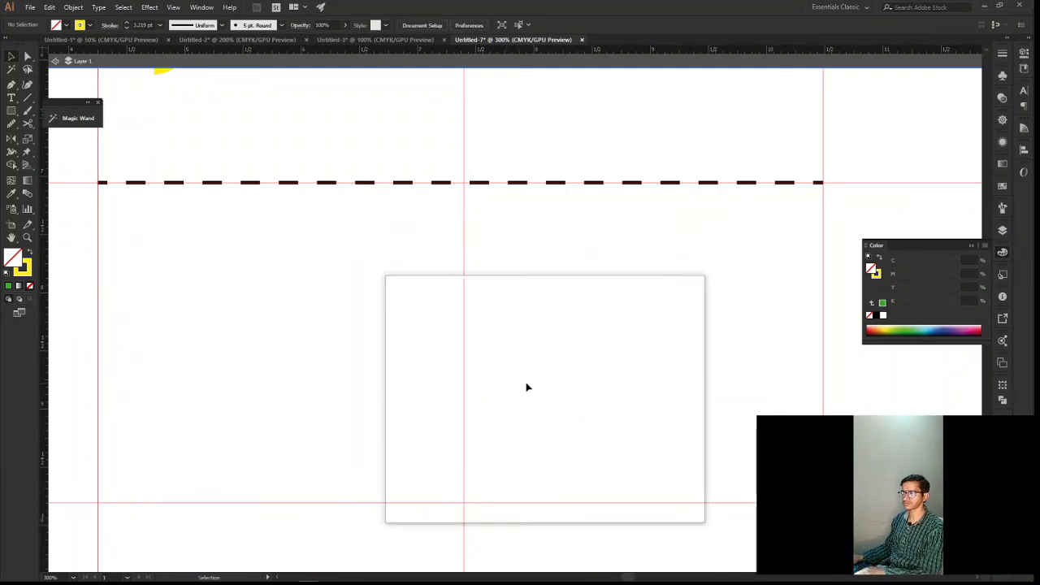
# Draw a half-heart curve with the Pen tool from the guide intersection, through a right side anchor, to an open end at the inner top
pyautogui.press('space')
pyautogui.moveTo(529, 379); pyautogui.dragTo(481, 351)
pyautogui.press('p')
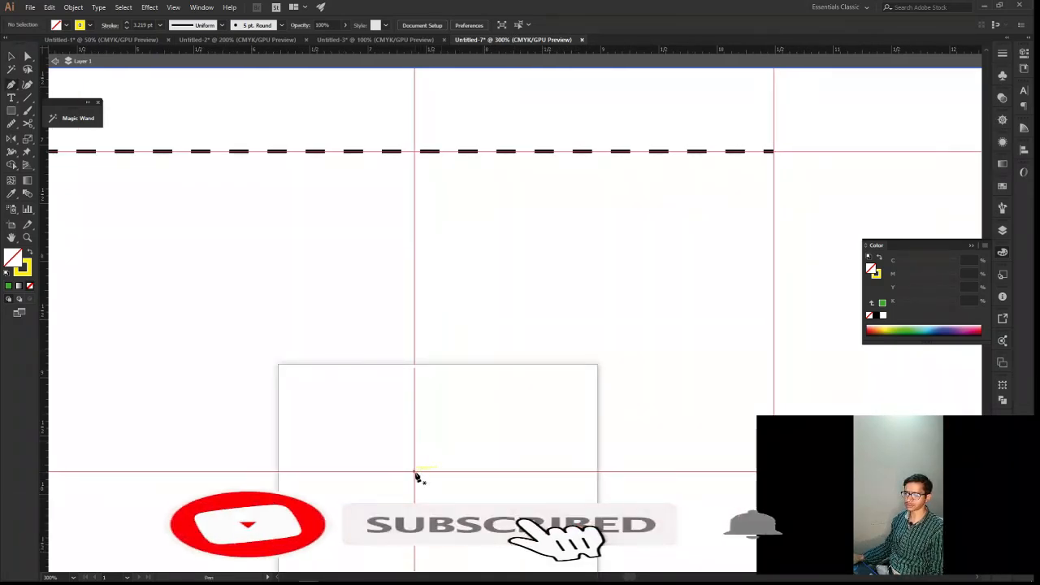
pyautogui.moveTo(415, 476); pyautogui.dragTo(414, 489)
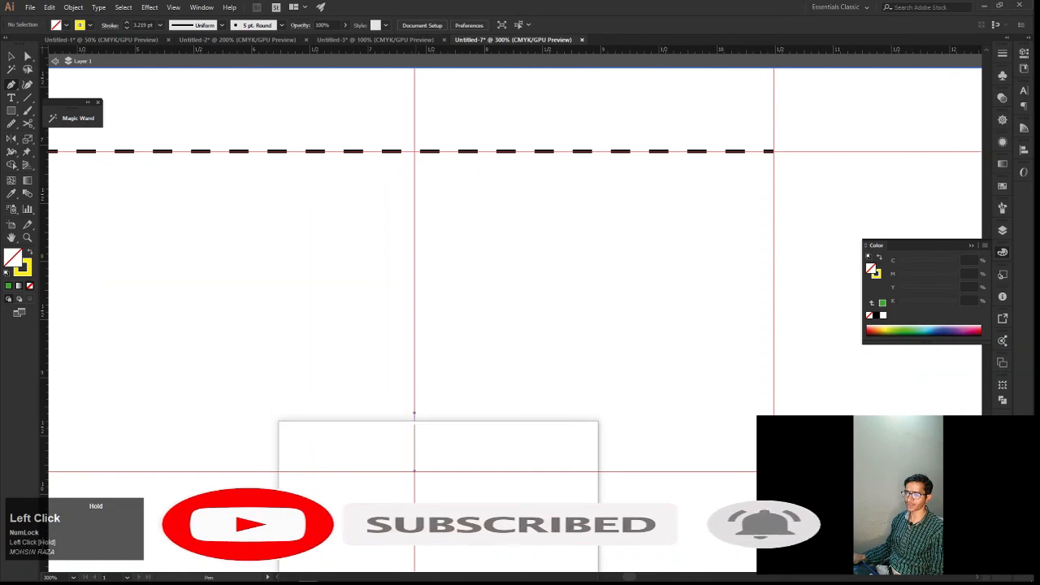
pyautogui.moveTo(415, 488); pyautogui.dragTo(415, 531)
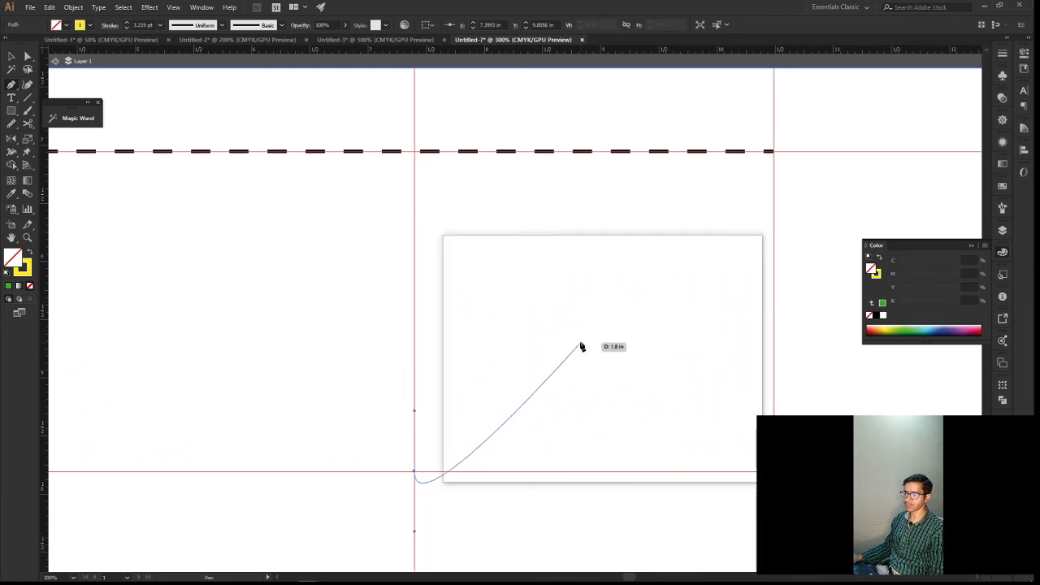
pyautogui.moveTo(580, 346); pyautogui.dragTo(547, 311)
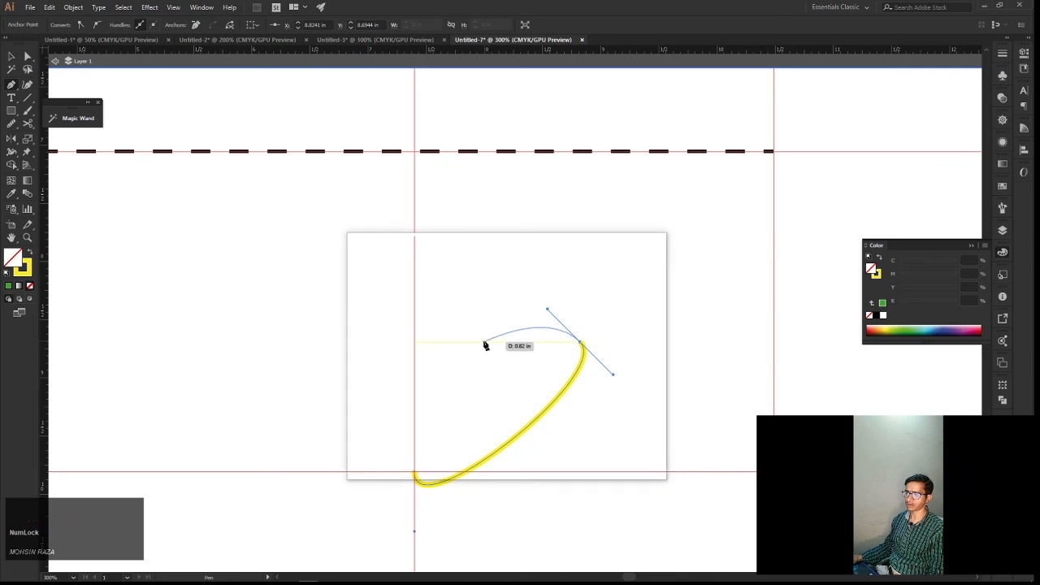
pyautogui.moveTo(480, 349); pyautogui.dragTo(464, 406)
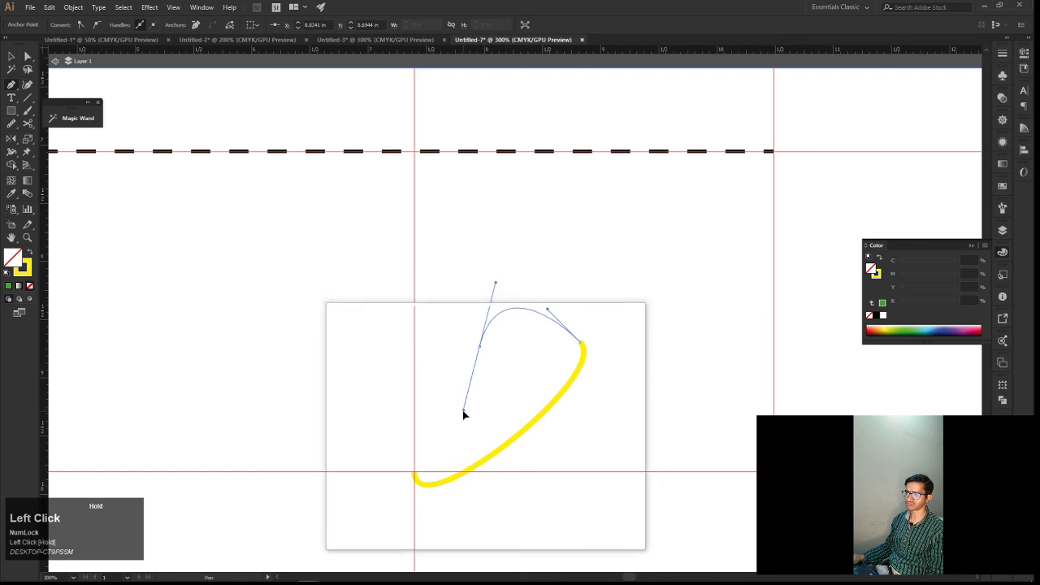
pyautogui.keyDown('alt'); pyautogui.moveTo(480, 349); pyautogui.dragTo(459, 490); pyautogui.keyUp('alt')
# Flip the bottom anchor's downward handle up along the vertical guide independently with Direct Selection, adjusting it to shape the tip
pyautogui.press('a')
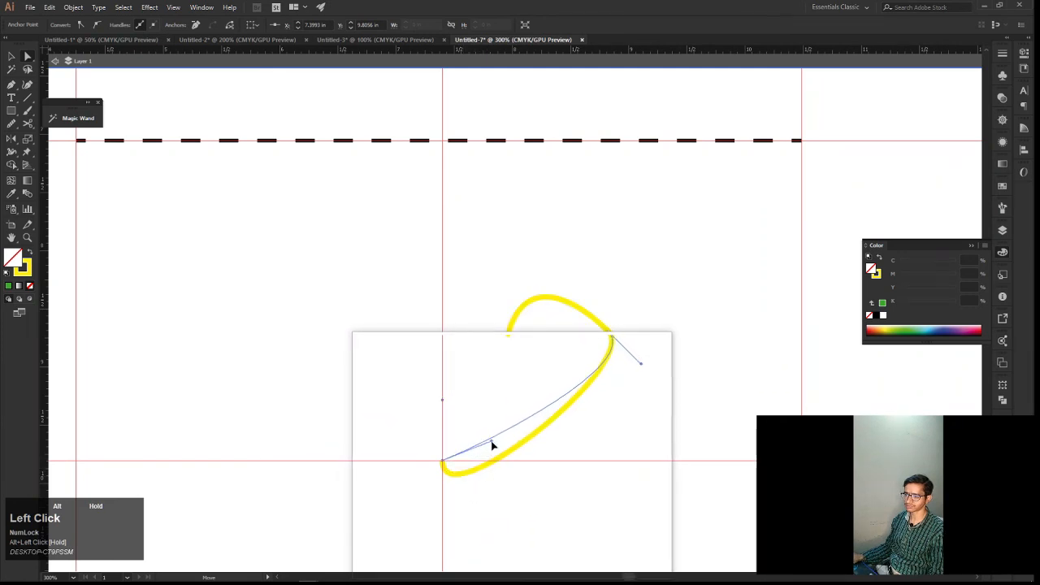
pyautogui.moveTo(492, 445); pyautogui.dragTo(445, 412)
pyautogui.press('alt')
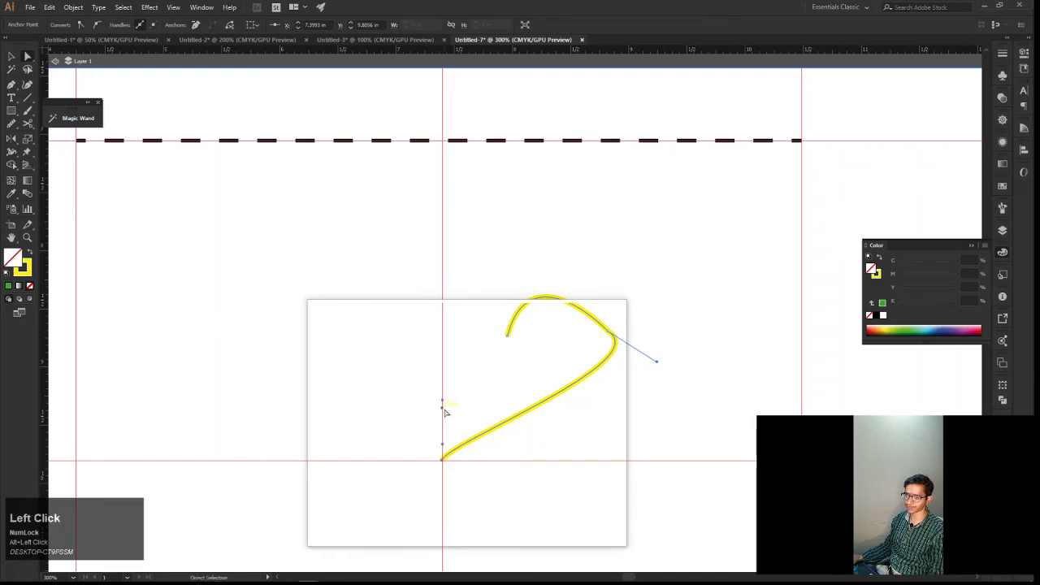
pyautogui.scroll(3, 445, 416)
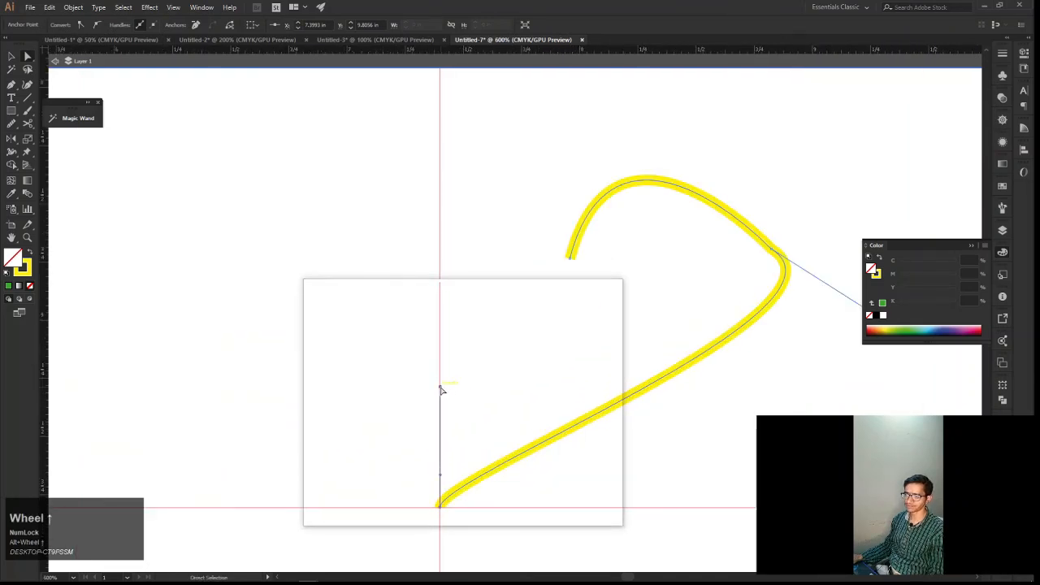
pyautogui.moveTo(441, 417); pyautogui.dragTo(443, 445)
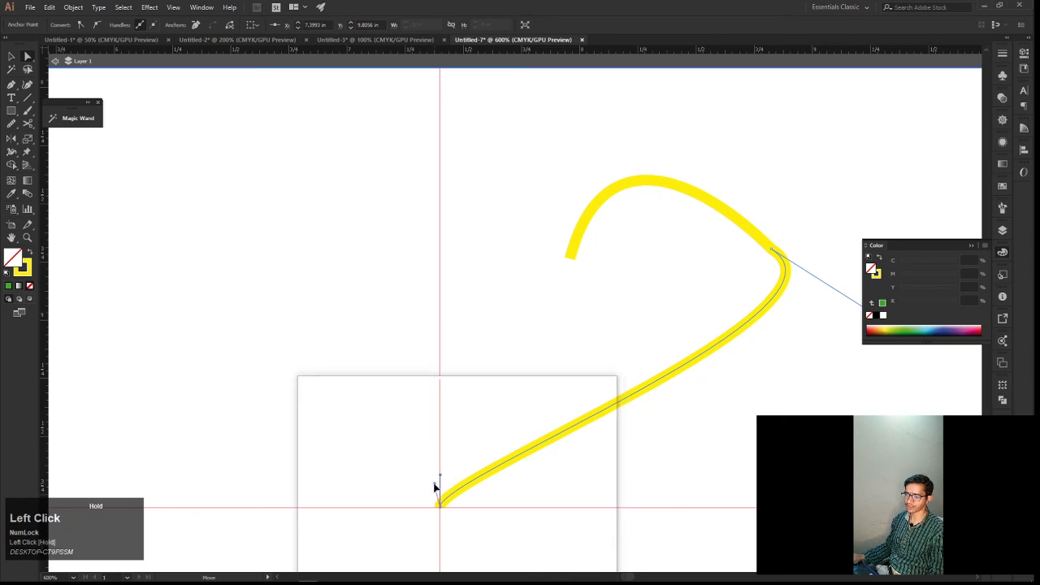
pyautogui.moveTo(439, 478); pyautogui.dragTo(578, 377)
# Try to copy the curve as a reflection across the vertical axis, then undo the reflection
pyautogui.press('space')
pyautogui.press('v')
pyautogui.rightClick(579, 377)
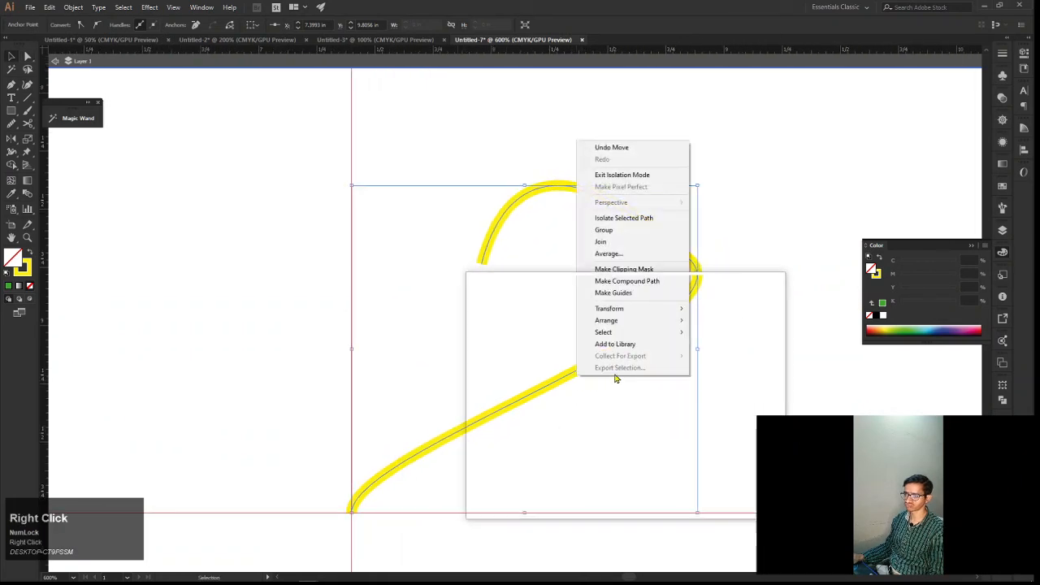
pyautogui.click(608, 307)
pyautogui.click(716, 348)
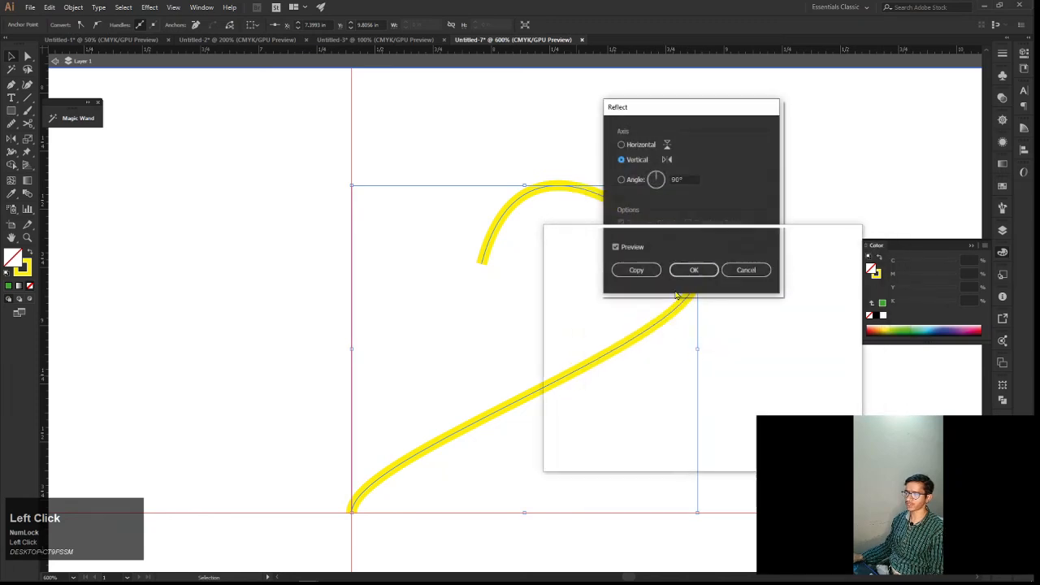
pyautogui.click(648, 273)
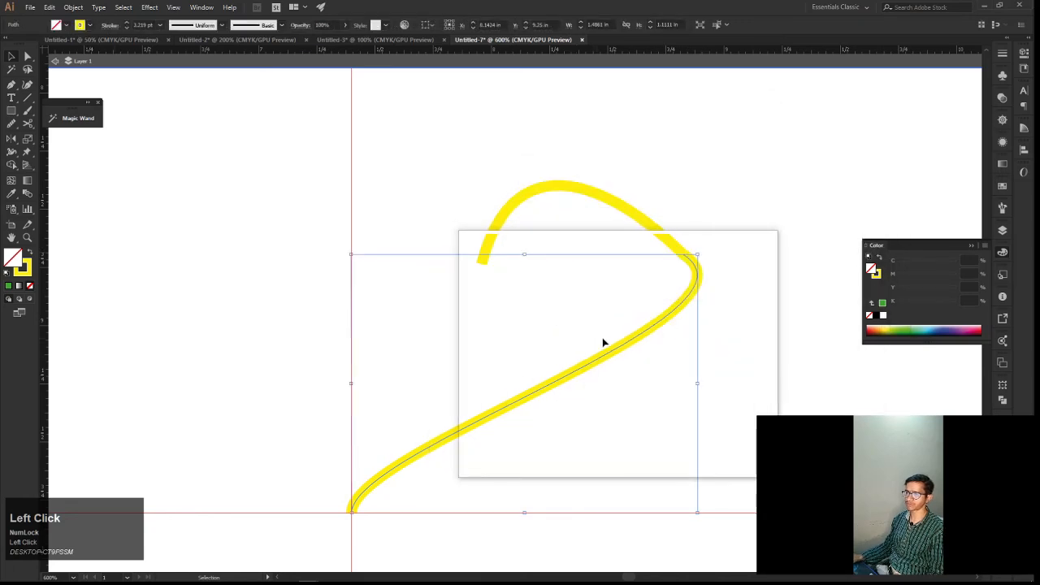
pyautogui.hotkey('ctrl', 'z')
# Select the entire half-heart curve and create a copy reflected across the vertical axis
pyautogui.moveTo(685, 373); pyautogui.dragTo(540, 284)
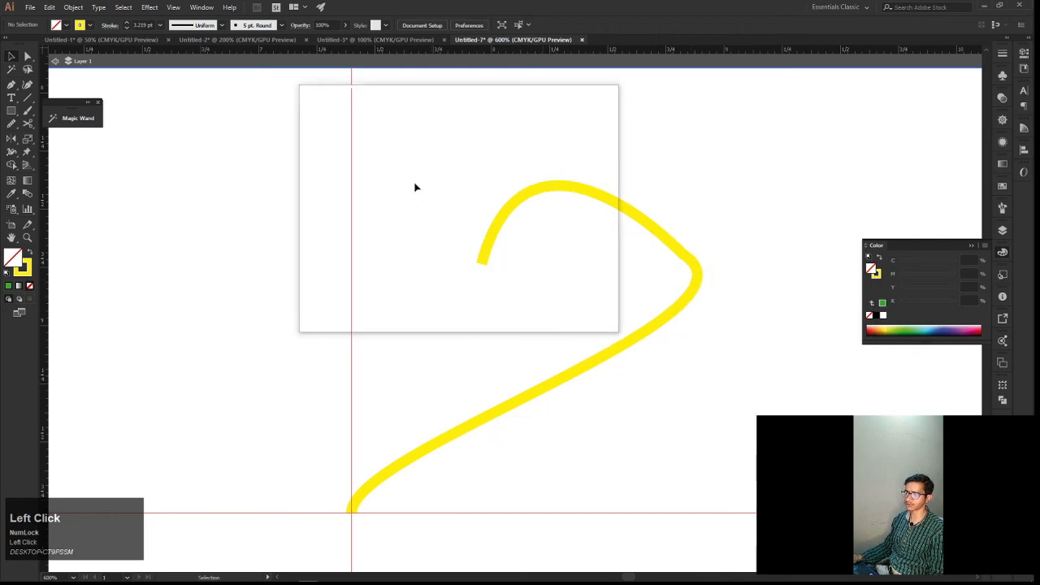
pyautogui.moveTo(417, 184); pyautogui.dragTo(613, 372)
pyautogui.rightClick(612, 361)
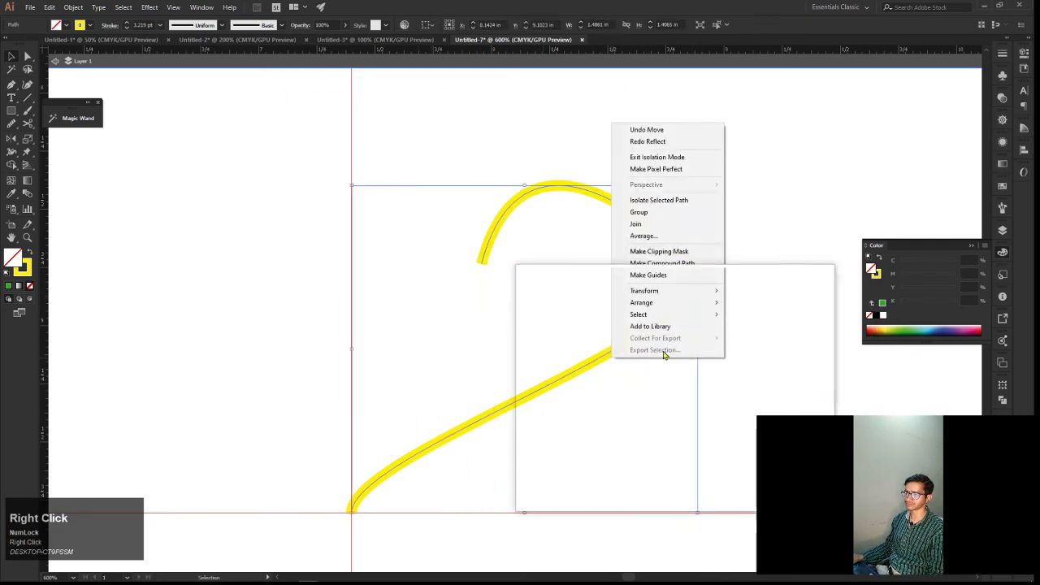
pyautogui.click(697, 291)
pyautogui.click(752, 330)
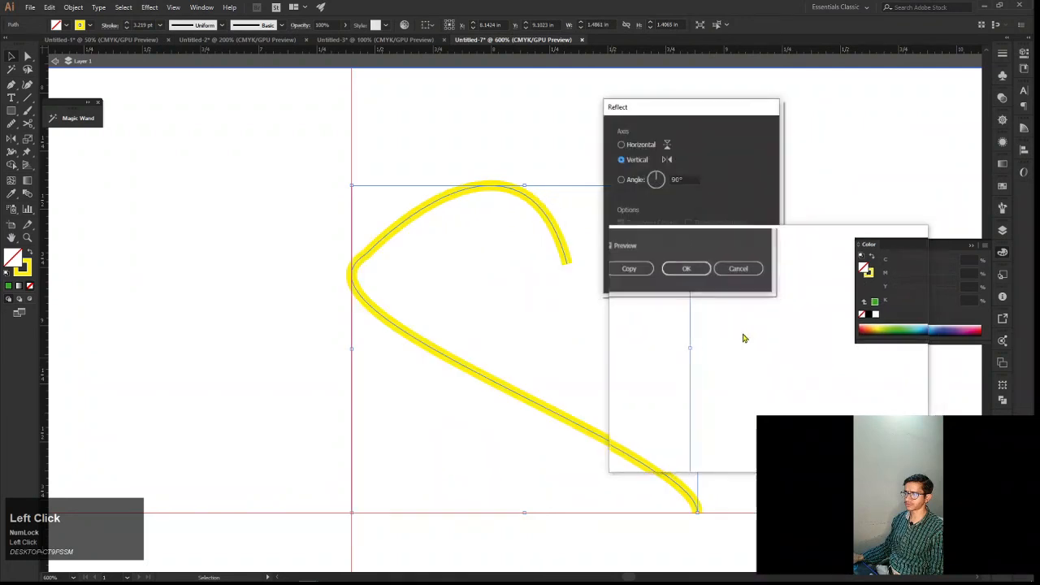
pyautogui.click(631, 269)
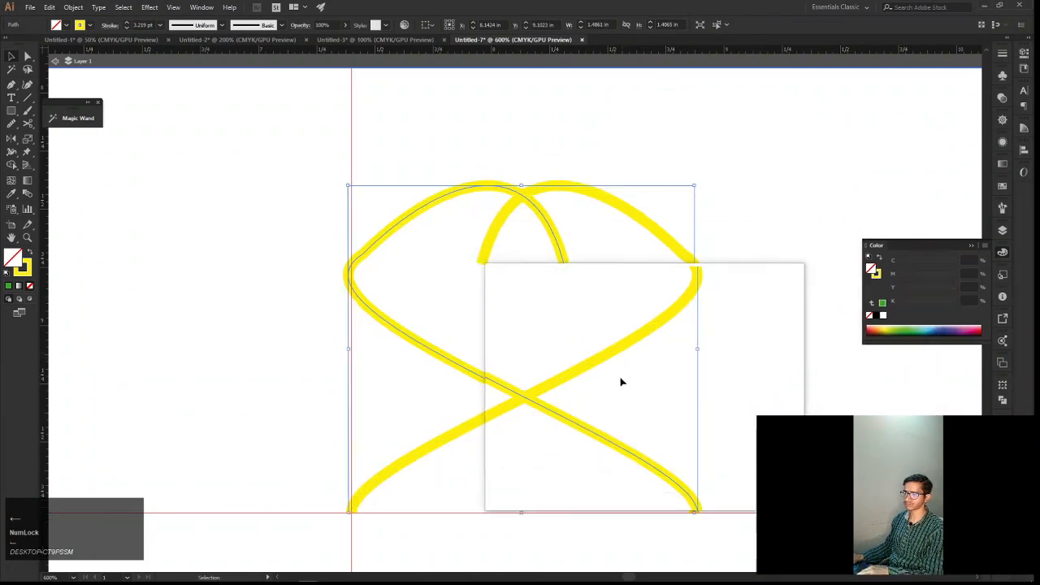
# Nudge the reflected copy left until its bottom tip meets the original curve's tip at the guide intersection
pyautogui.moveTo(606, 387); pyautogui.dragTo(542, 396)
pyautogui.press('Left')
pyautogui.press('Left')
pyautogui.press('Left')
pyautogui.press('Left')
pyautogui.press('Left')
pyautogui.press('Left')
pyautogui.press('Left')
pyautogui.press('Left')
pyautogui.press('Left')
pyautogui.press('Left')
pyautogui.press('Left')
pyautogui.press('Left')
pyautogui.press('Left')
pyautogui.press('Left')
pyautogui.press('Left')
pyautogui.press('Left')
pyautogui.press('Left')
pyautogui.press('Left')
pyautogui.press('Left')
pyautogui.press('Left')
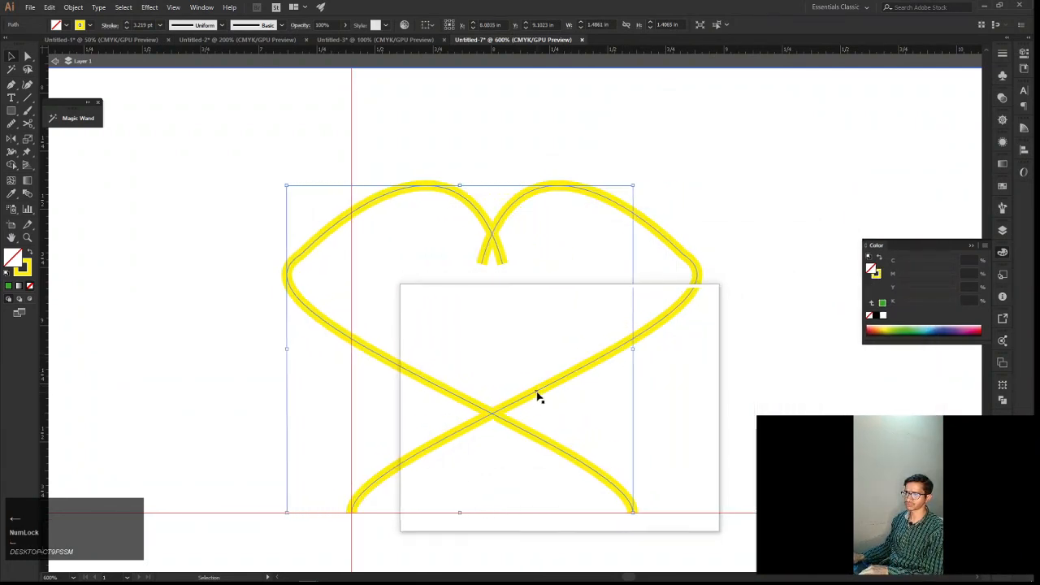
pyautogui.press('Left')
pyautogui.press('Left')
pyautogui.press('Left')
pyautogui.press('Left')
pyautogui.press('Left')
pyautogui.press('Left')
pyautogui.press('Left')
pyautogui.press('Left')
pyautogui.press('Left')
pyautogui.press('Left')
pyautogui.press('Left')
pyautogui.press('Left')
pyautogui.press('Left')
pyautogui.press('Left')
pyautogui.press('Left')
pyautogui.press('Left')
pyautogui.press('Left')
pyautogui.press('Left')
pyautogui.press('Left')
pyautogui.press('Left')
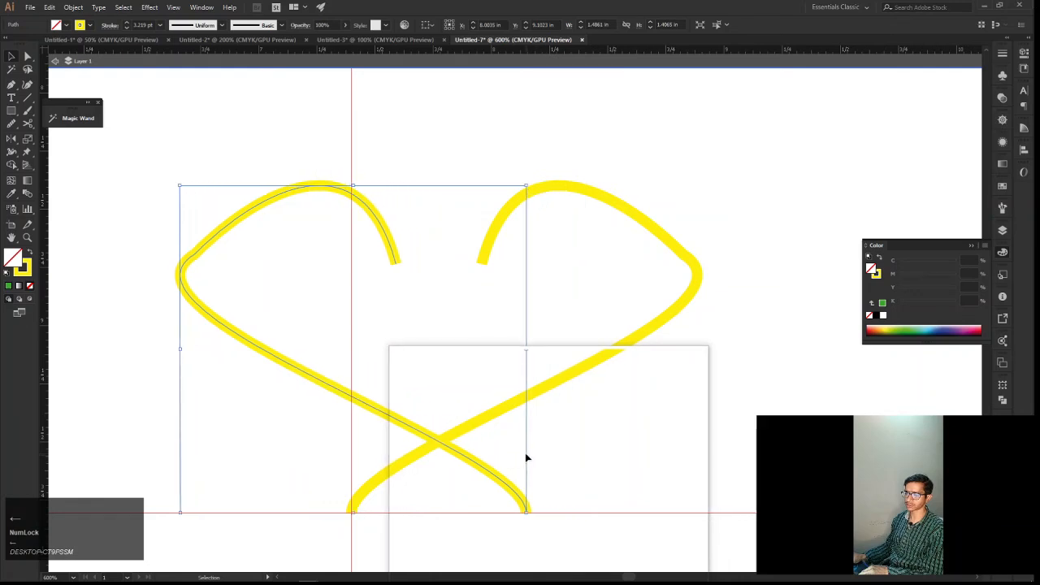
pyautogui.press('Left')
pyautogui.press('Left')
pyautogui.press('Left')
pyautogui.press('Left')
pyautogui.press('Left')
pyautogui.press('Left')
pyautogui.press('Left')
pyautogui.press('Left')
pyautogui.press('Left')
pyautogui.press('Left')
pyautogui.press('Left')
pyautogui.press('Left')
pyautogui.press('Left')
pyautogui.press('Left')
pyautogui.press('Left')
pyautogui.press('Left')
pyautogui.press('Left')
pyautogui.press('Left')
pyautogui.press('Left')
pyautogui.press('Left')
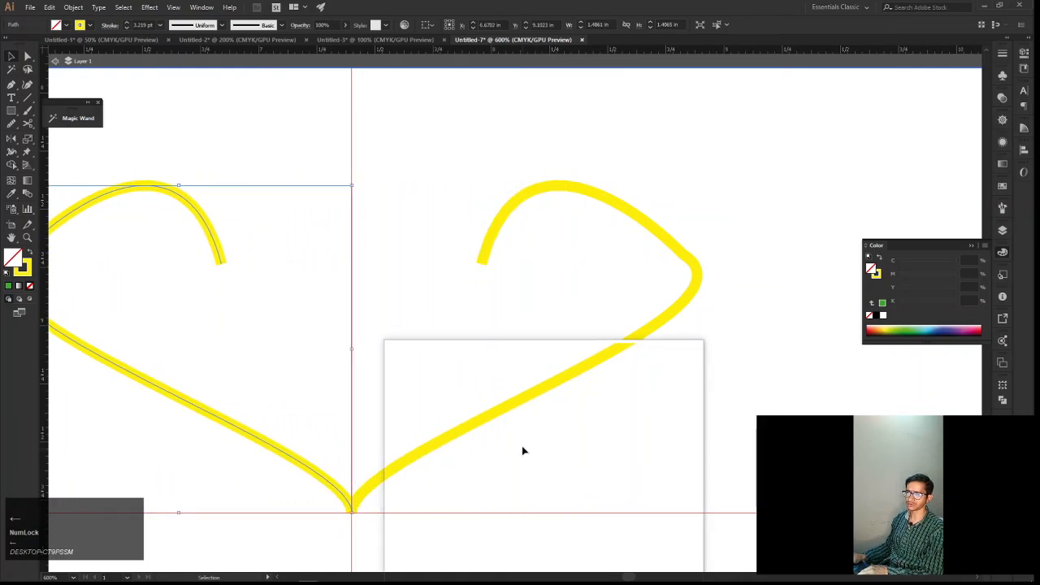
# Select the left curve's side and open top anchors with Direct Selection and move them right until the open end sits on the vertical guide
pyautogui.press('space')
pyautogui.moveTo(406, 366); pyautogui.dragTo(512, 392)
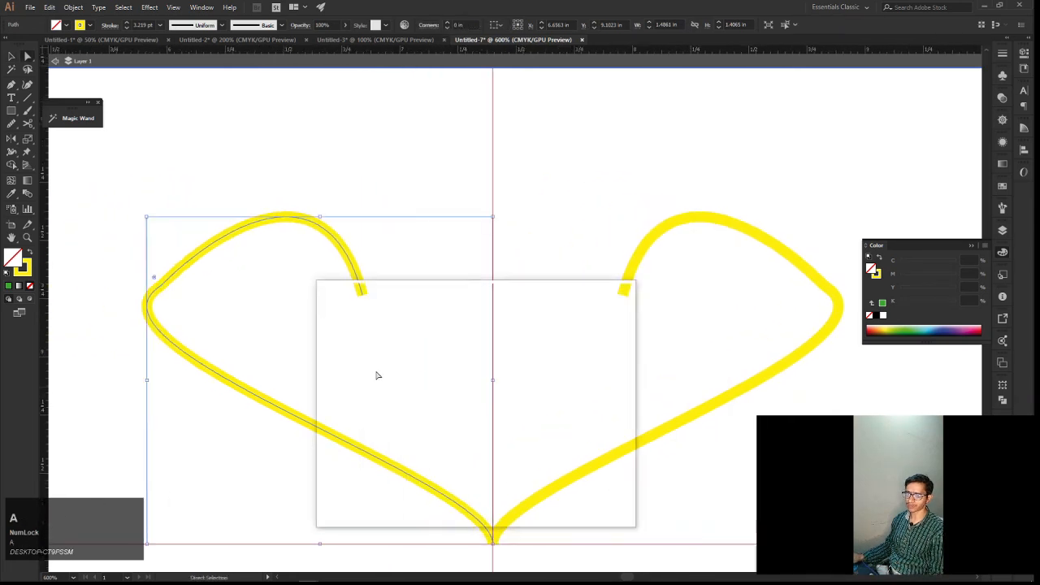
pyautogui.moveTo(112, 239); pyautogui.dragTo(393, 341)
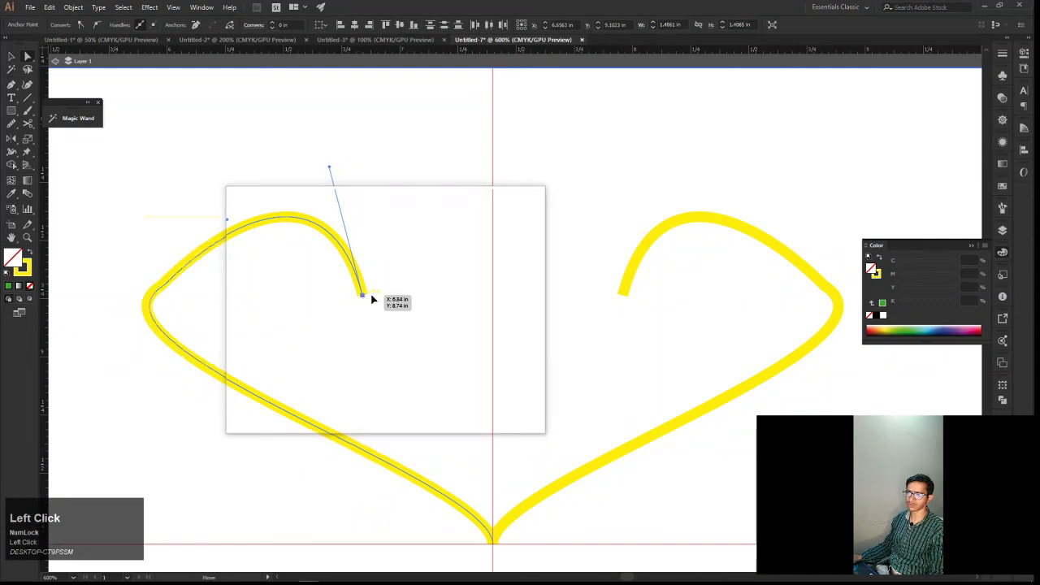
pyautogui.moveTo(371, 298); pyautogui.dragTo(494, 295)
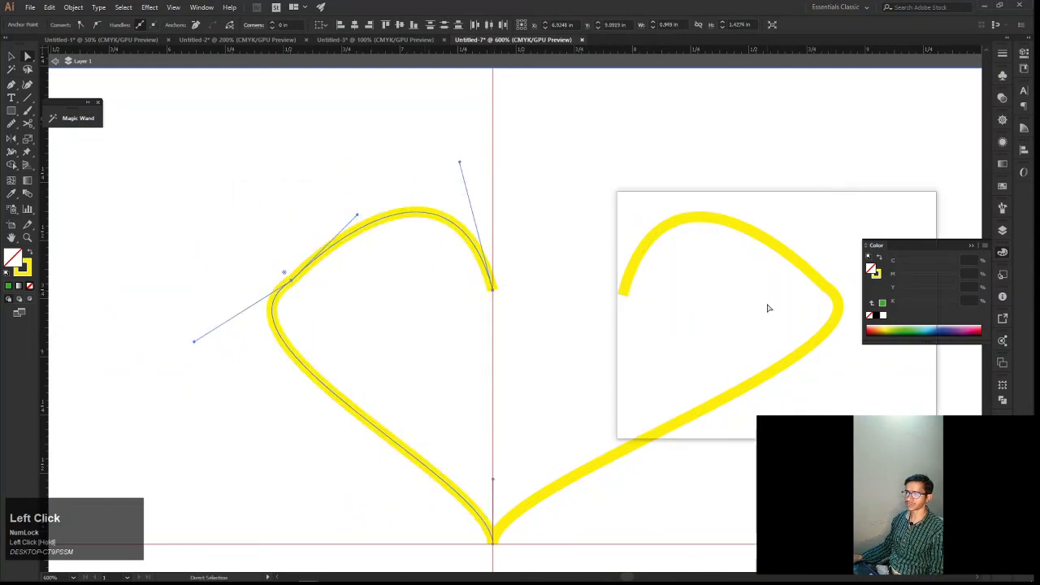
# Select the right curve's side and open top anchors and move them left to meet the left half on the vertical guide
pyautogui.moveTo(794, 293); pyautogui.dragTo(650, 285)
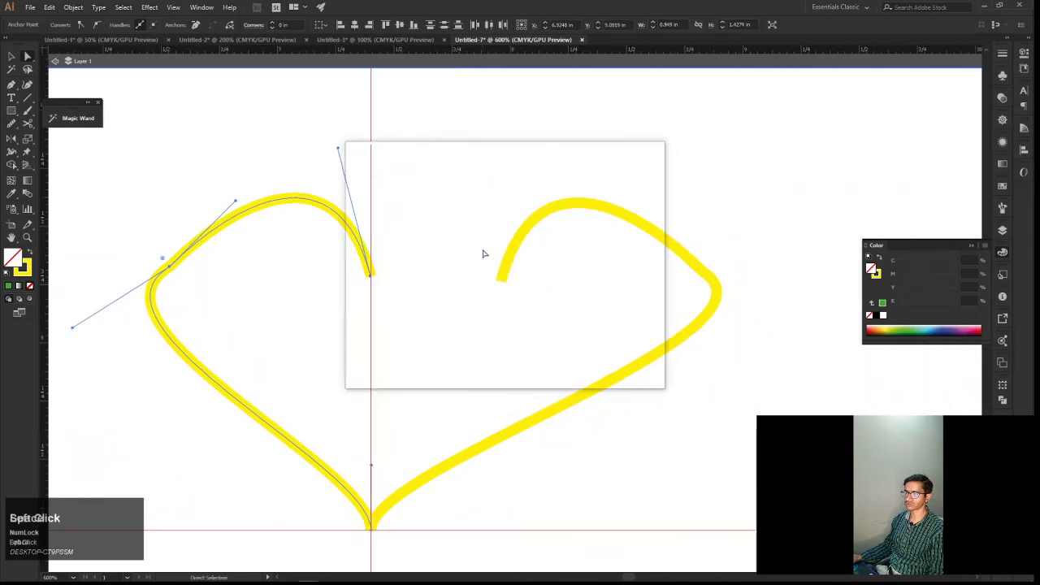
pyautogui.moveTo(482, 249); pyautogui.dragTo(537, 301)
pyautogui.keyDown('shift'); pyautogui.click(715, 279); pyautogui.keyUp('shift')
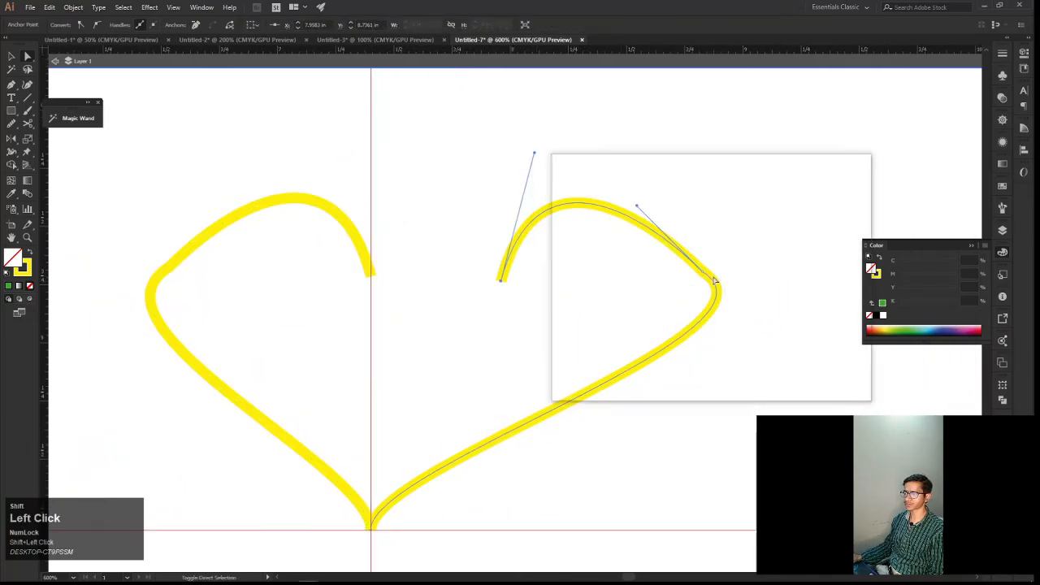
pyautogui.moveTo(719, 282)
pyautogui.mouseDown()
pyautogui.moveTo(708, 270)
pyautogui.moveTo(573, 272)
pyautogui.moveTo(641, 278)
pyautogui.mouseUp()
pyautogui.press('space')
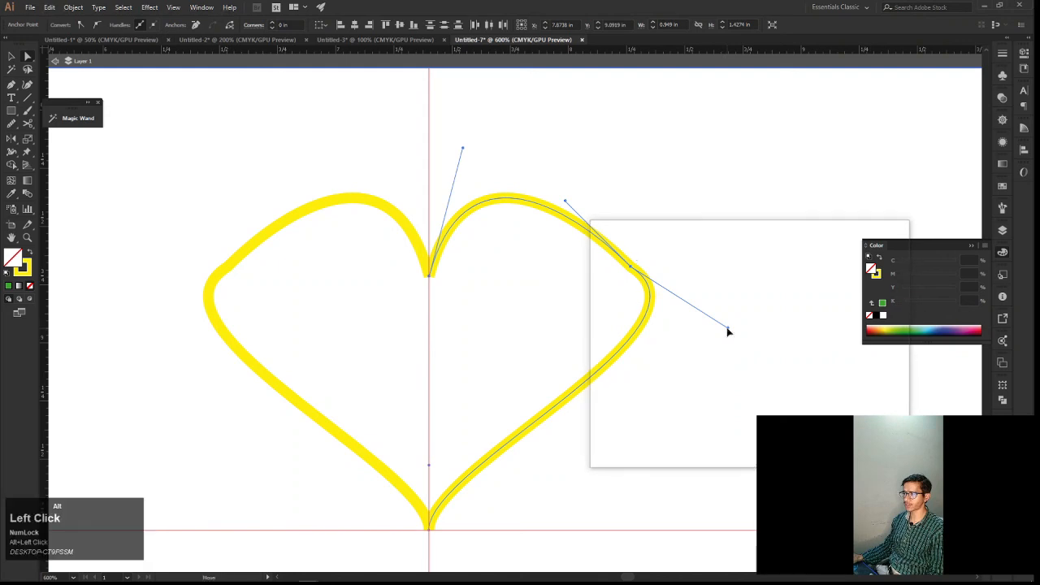
# Select the right curve's side anchor with Direct Selection and steepen its lower handle to smooth the side bulge
pyautogui.click(627, 268)
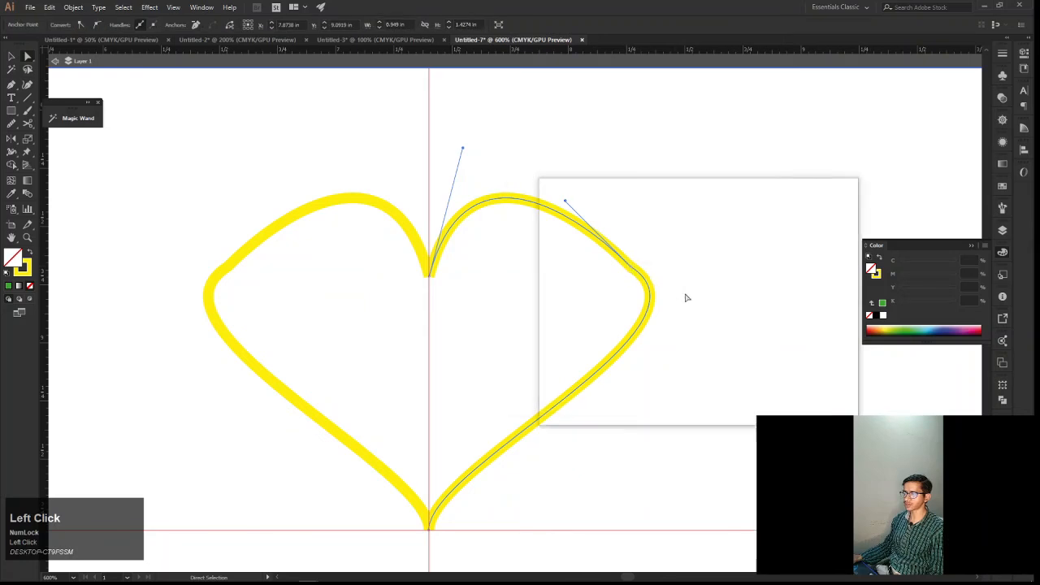
pyautogui.scroll(1, 643, 279)
pyautogui.press('a')
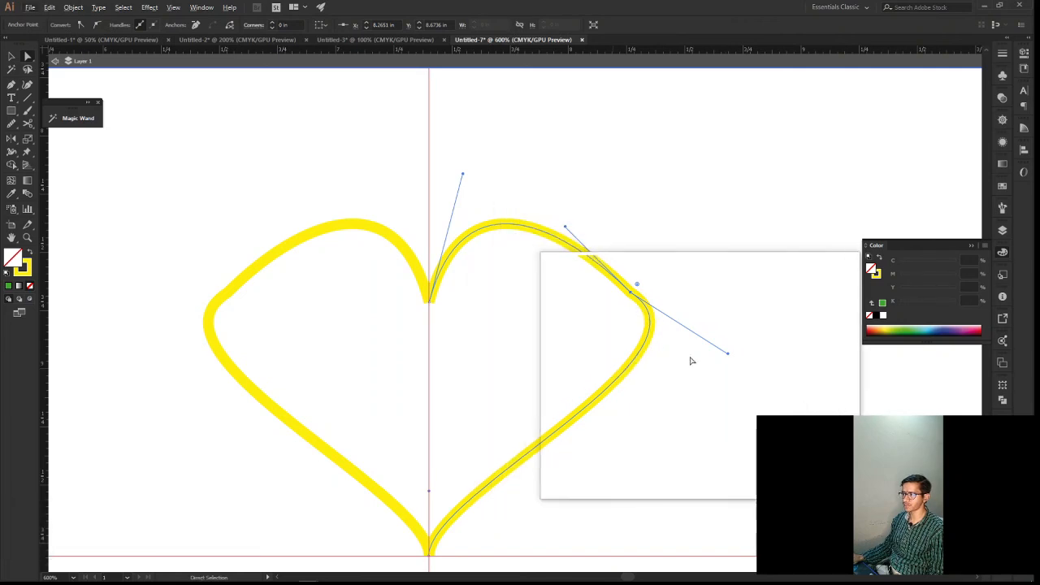
pyautogui.press('alt')
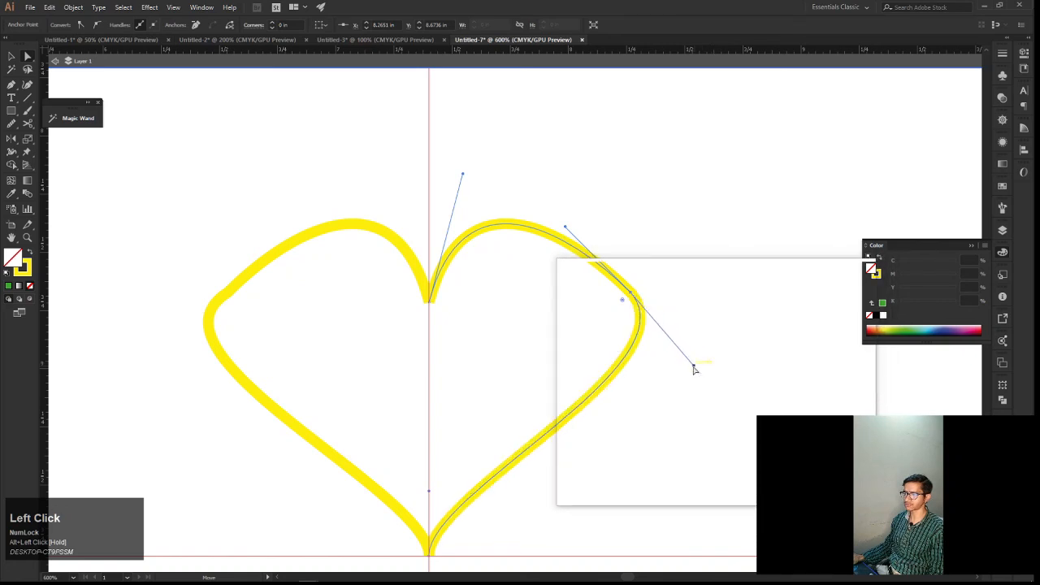
pyautogui.press('space')
pyautogui.moveTo(692, 371); pyautogui.dragTo(733, 367)
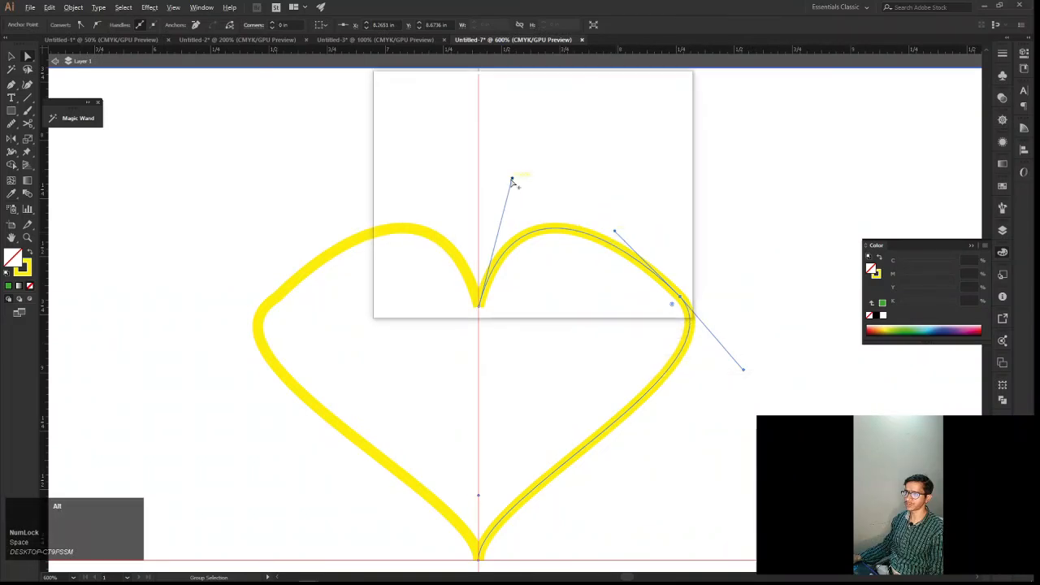
# Angle the handle of the right curve's open top anchor outward and slightly down to reshape the upper lobe
pyautogui.keyDown('alt'); pyautogui.click(544, 223); pyautogui.keyUp('alt')
pyautogui.click(540, 243)
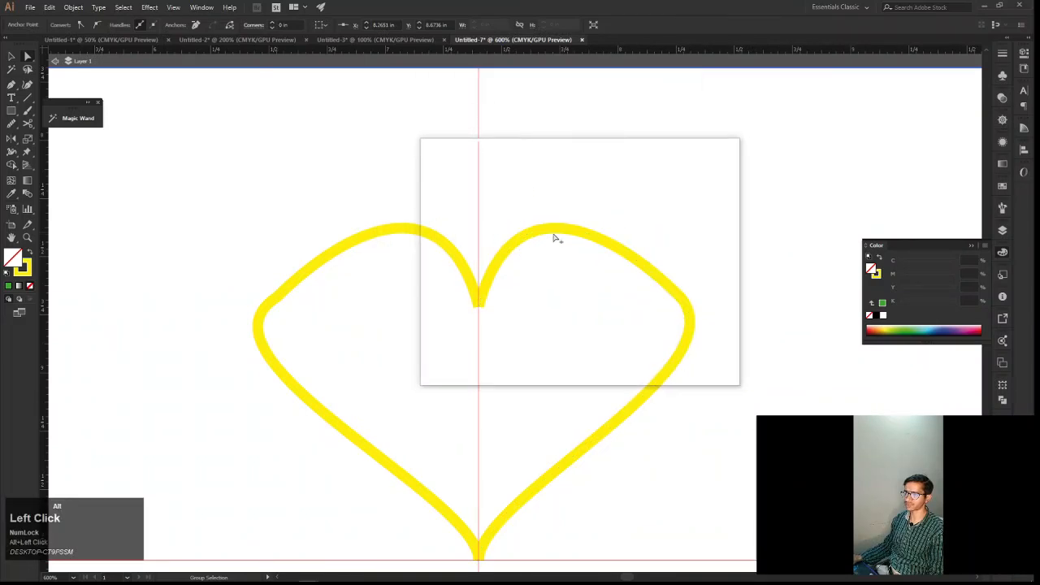
pyautogui.click(544, 234)
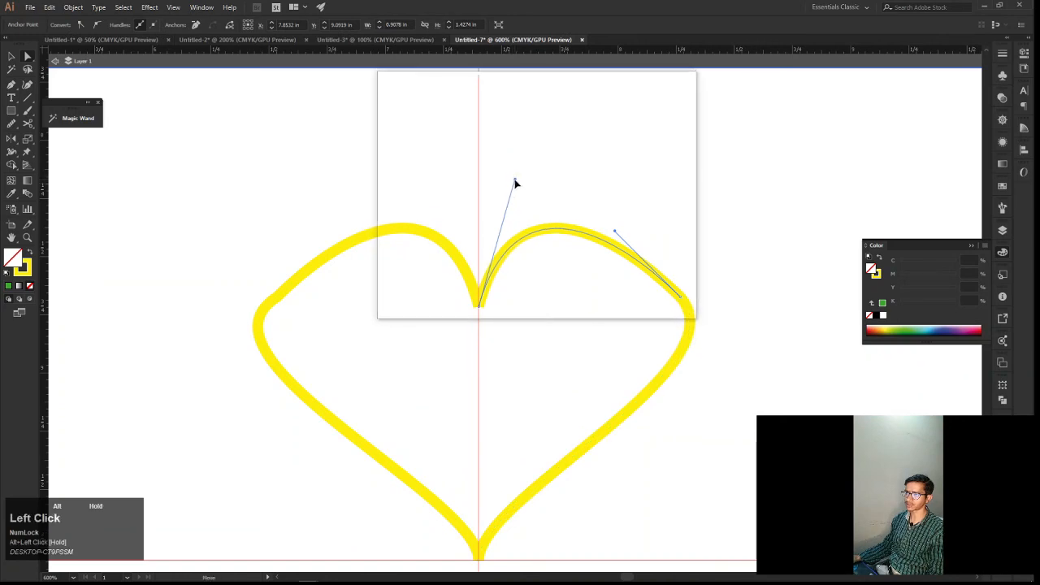
pyautogui.moveTo(514, 184); pyautogui.dragTo(527, 191)
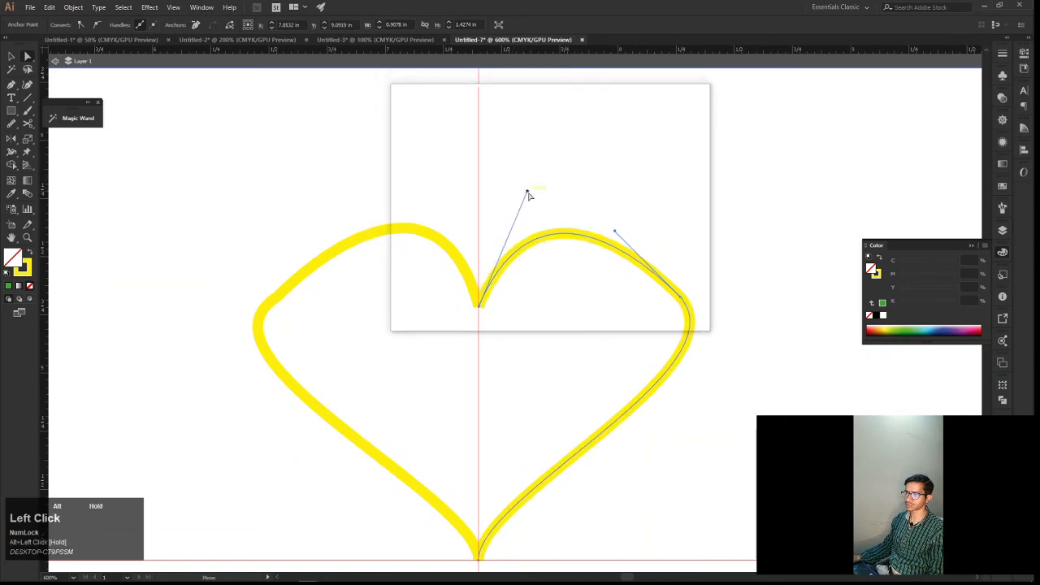
pyautogui.press('v')
pyautogui.click(718, 370)
# Select the left half of the heart and delete it
pyautogui.moveTo(719, 357); pyautogui.dragTo(774, 287)
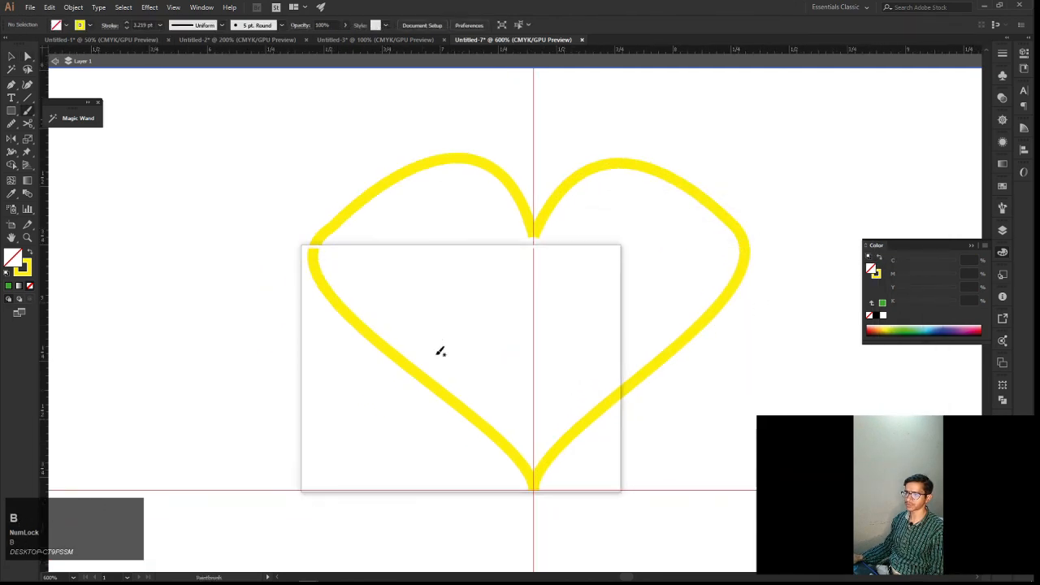
pyautogui.press('v')
pyautogui.click(366, 341)
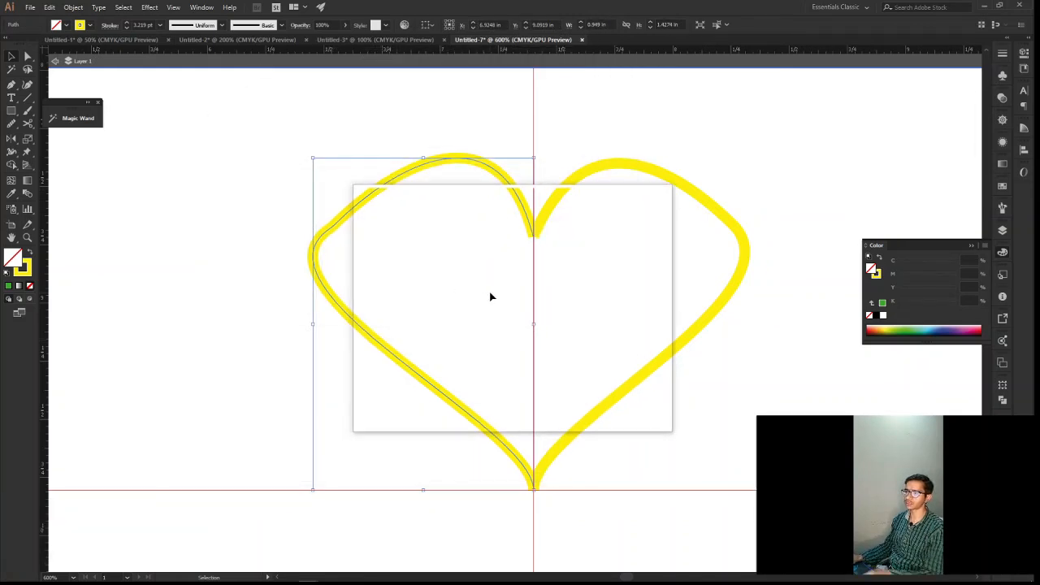
pyautogui.press('Delete')
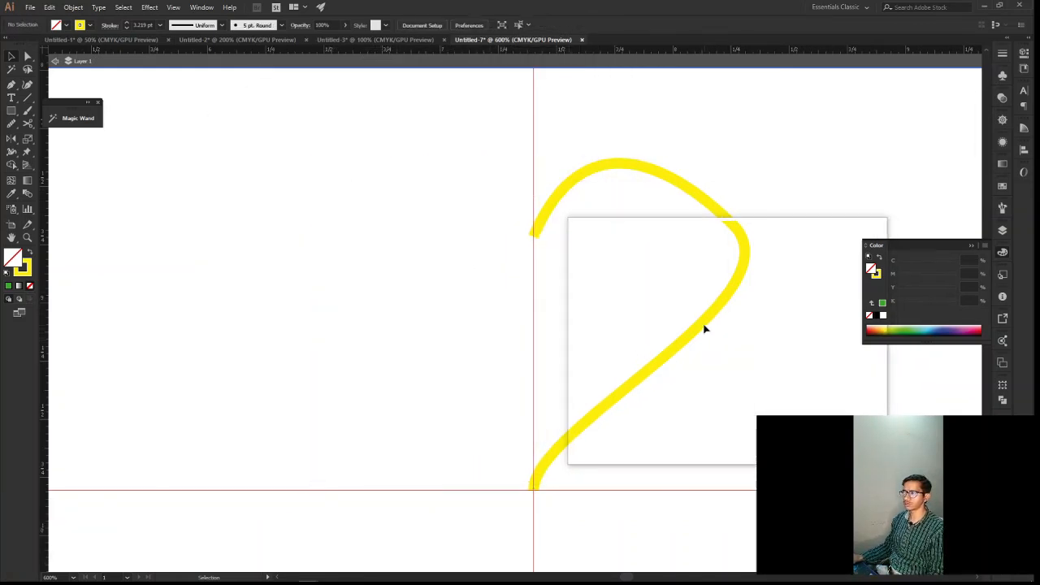
# Create a vertically reflected copy of the reshaped right half and move it left until both halves meet on the vertical guide
pyautogui.click(700, 329)
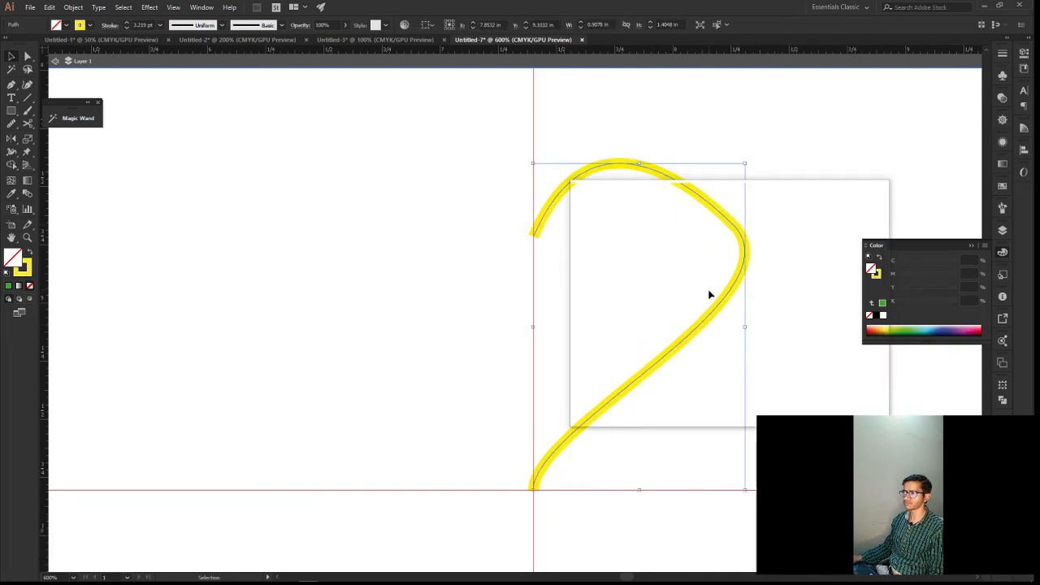
pyautogui.rightClick(727, 297)
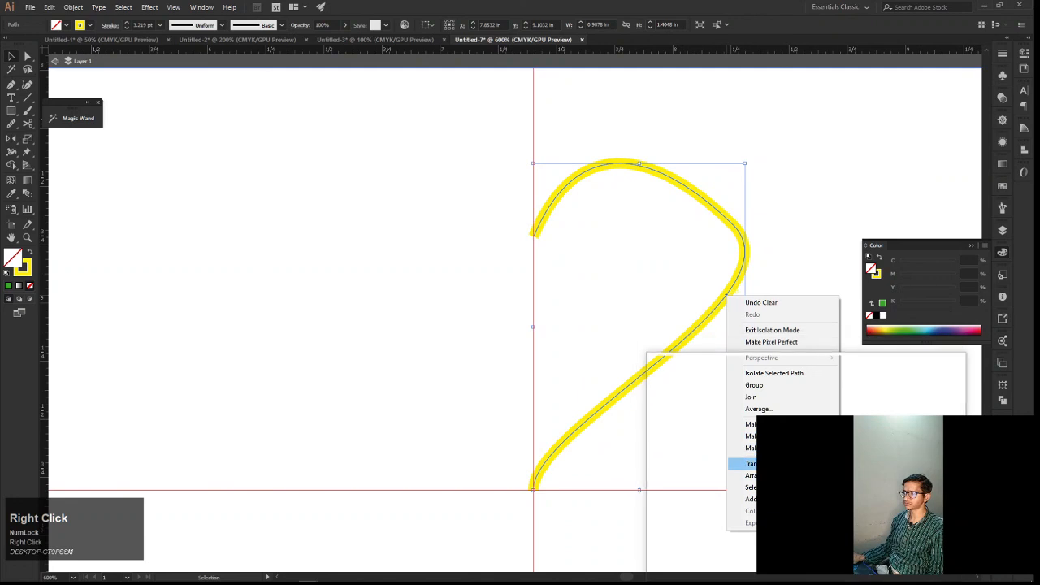
pyautogui.click(874, 503)
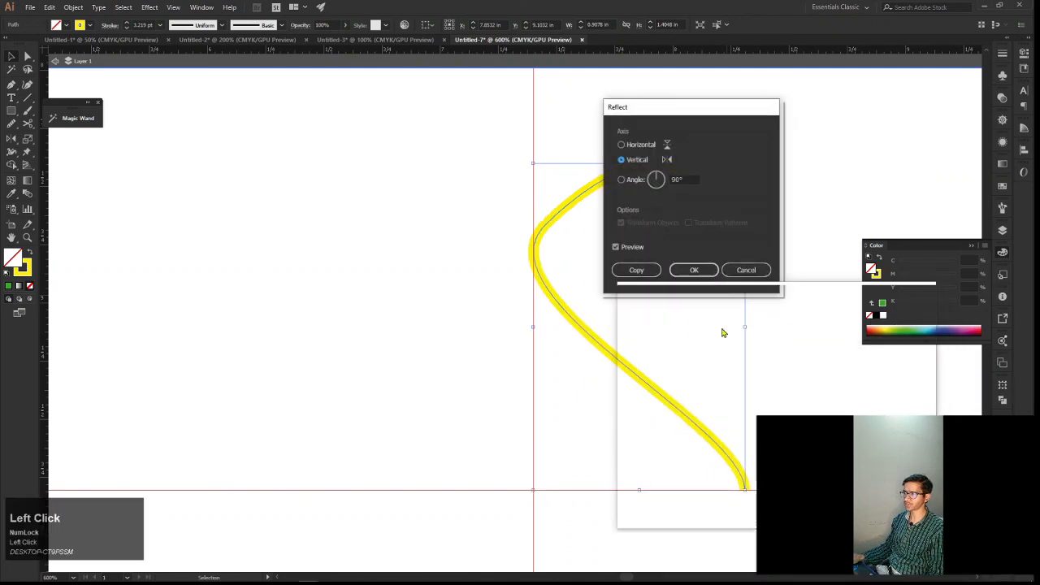
pyautogui.click(638, 270)
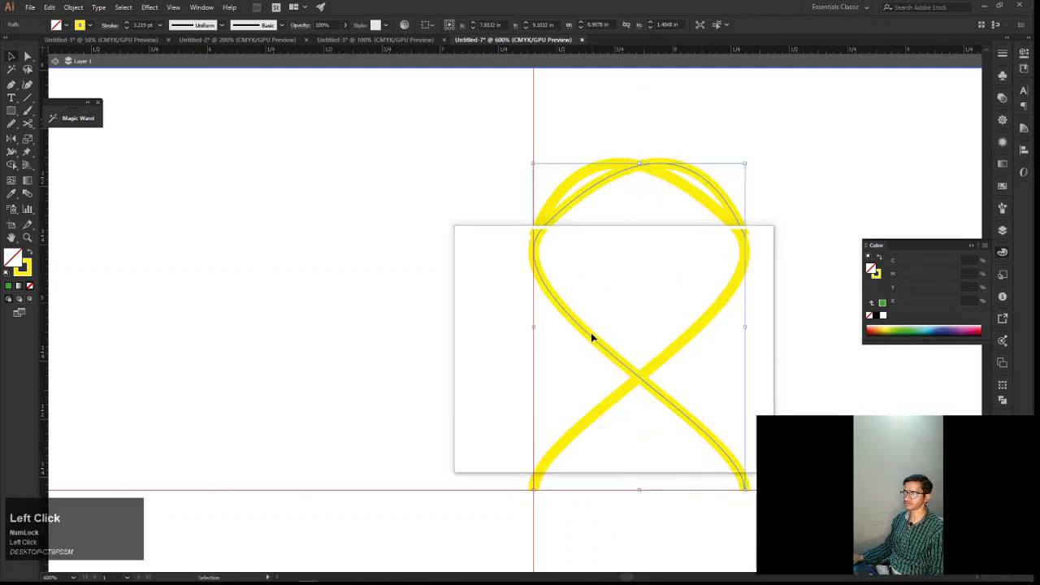
pyautogui.moveTo(591, 339); pyautogui.dragTo(379, 341)
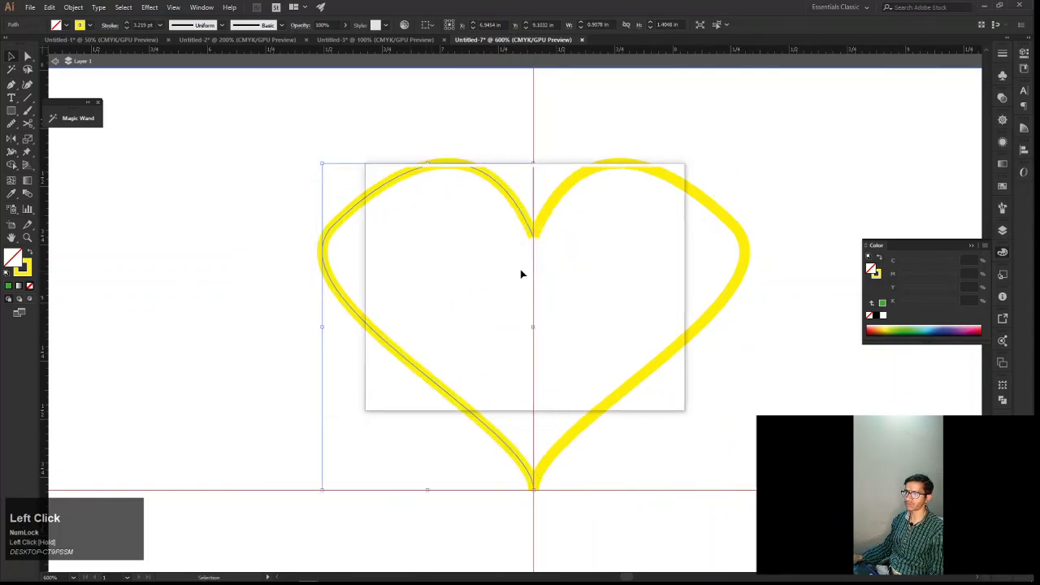
# Select the open anchors at the heart's upper notch with Direct Selection and try to join them
pyautogui.press('space')
pyautogui.moveTo(529, 264); pyautogui.dragTo(557, 252)
pyautogui.scroll(3, 556, 254)
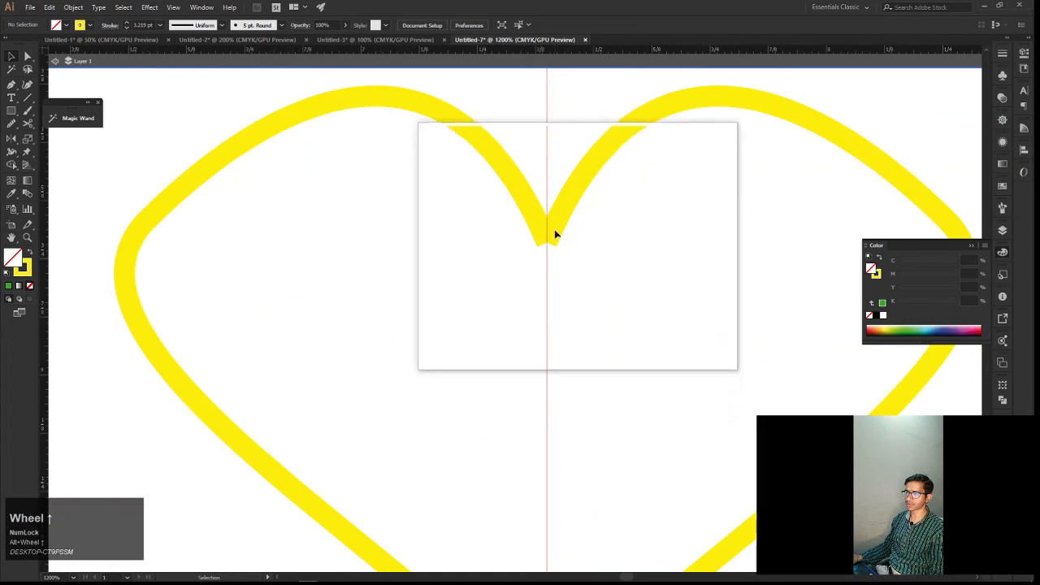
pyautogui.moveTo(539, 239); pyautogui.dragTo(579, 274)
pyautogui.press('a')
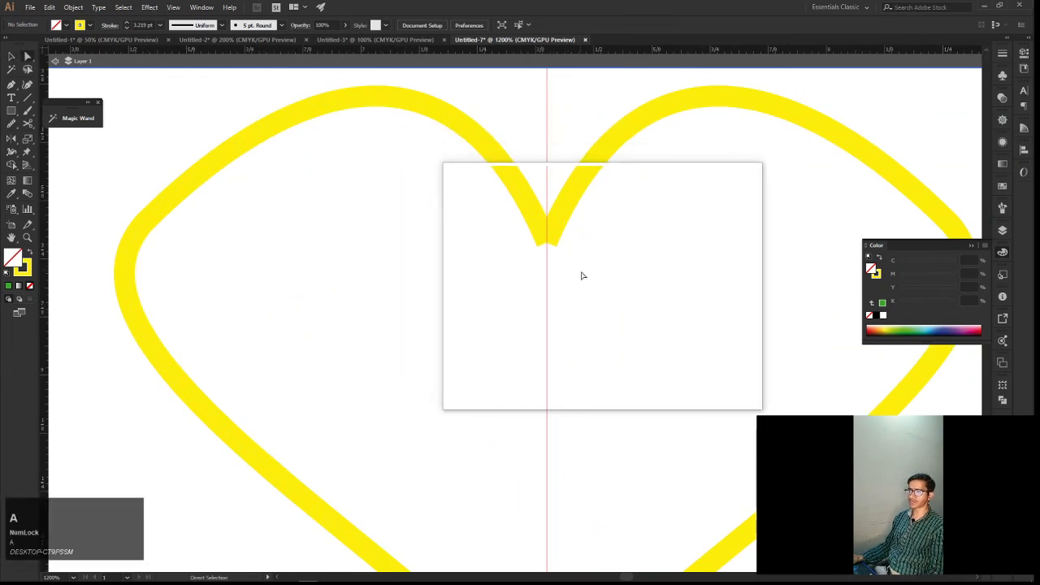
pyautogui.click(509, 209)
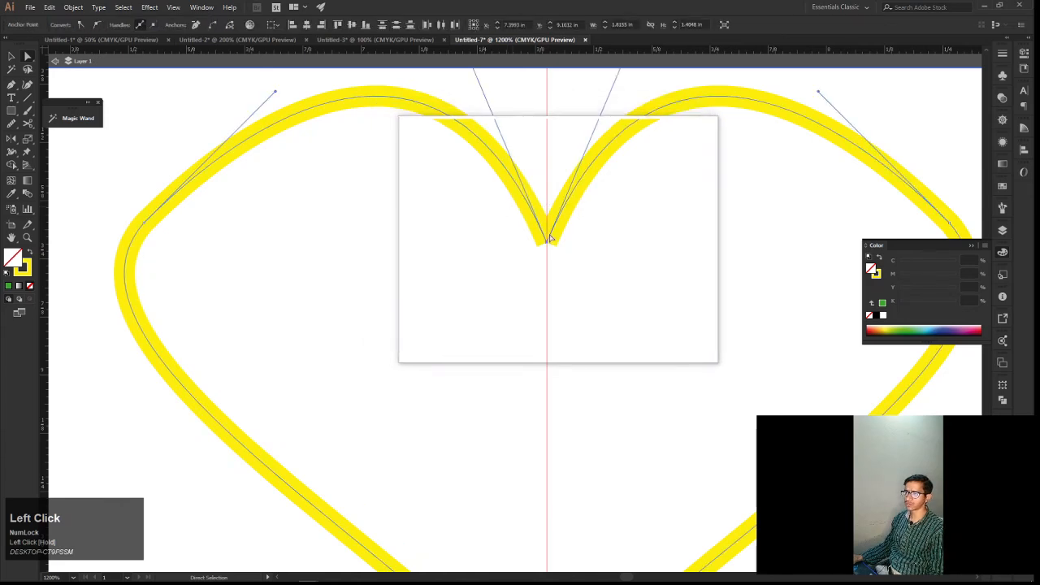
pyautogui.moveTo(550, 238); pyautogui.dragTo(551, 241)
pyautogui.hotkey('ctrl', 'j')
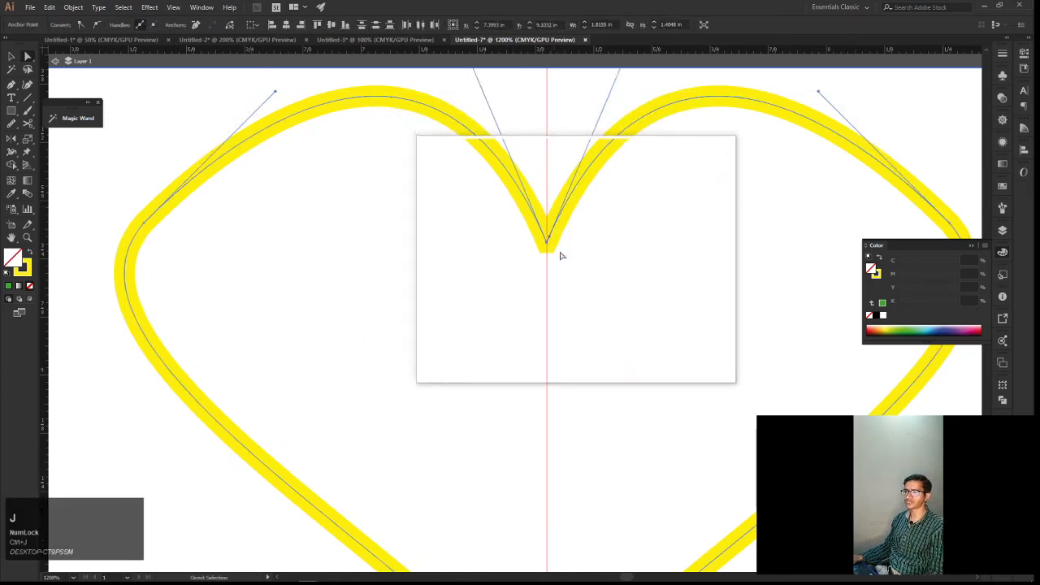
# Try averaging the selected anchors on both axes, and undo the operation
pyautogui.rightClick(563, 260)
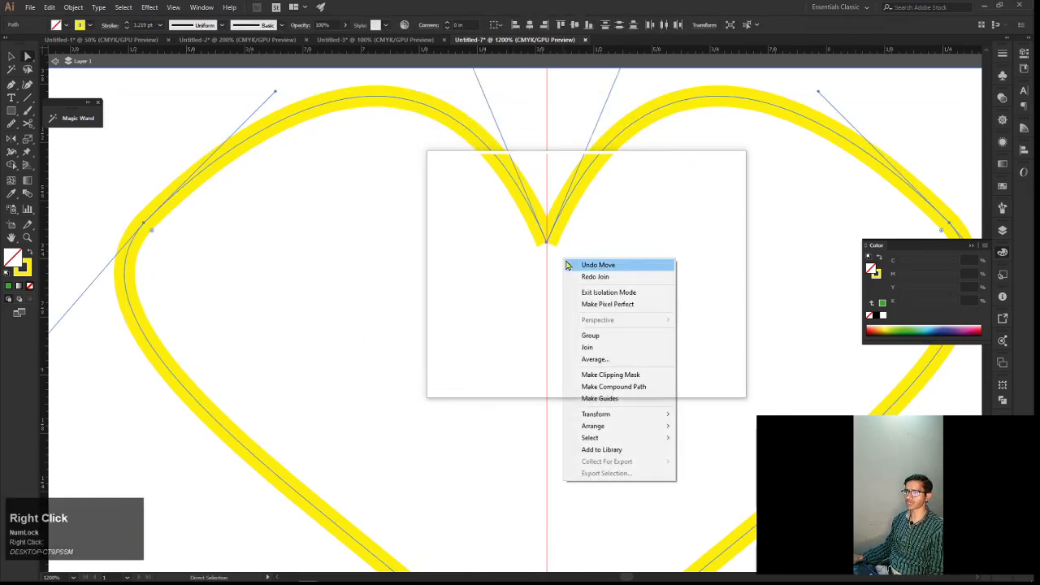
pyautogui.click(605, 360)
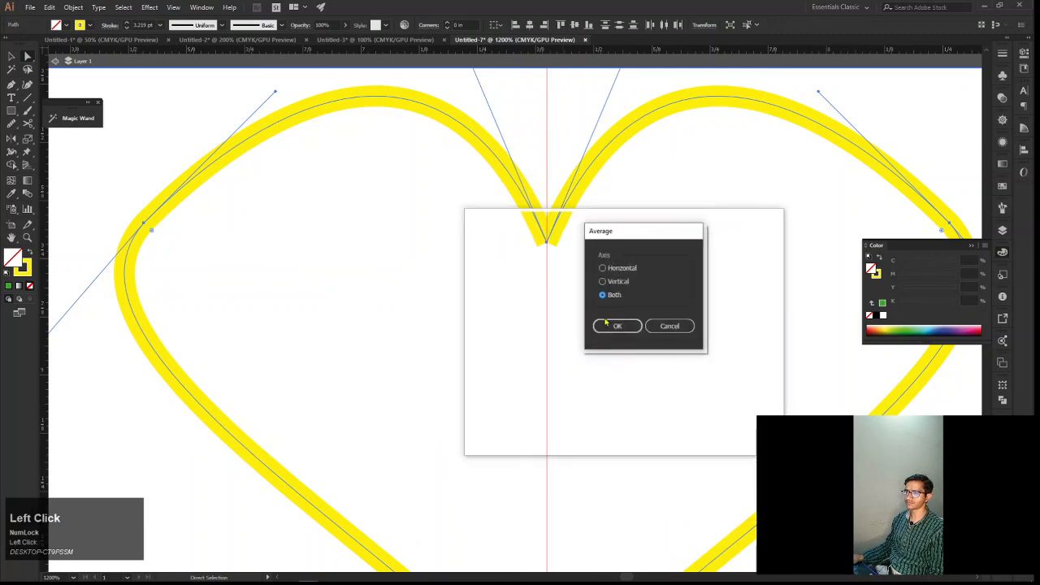
pyautogui.click(603, 326)
pyautogui.hotkey('ctrl', 'z')
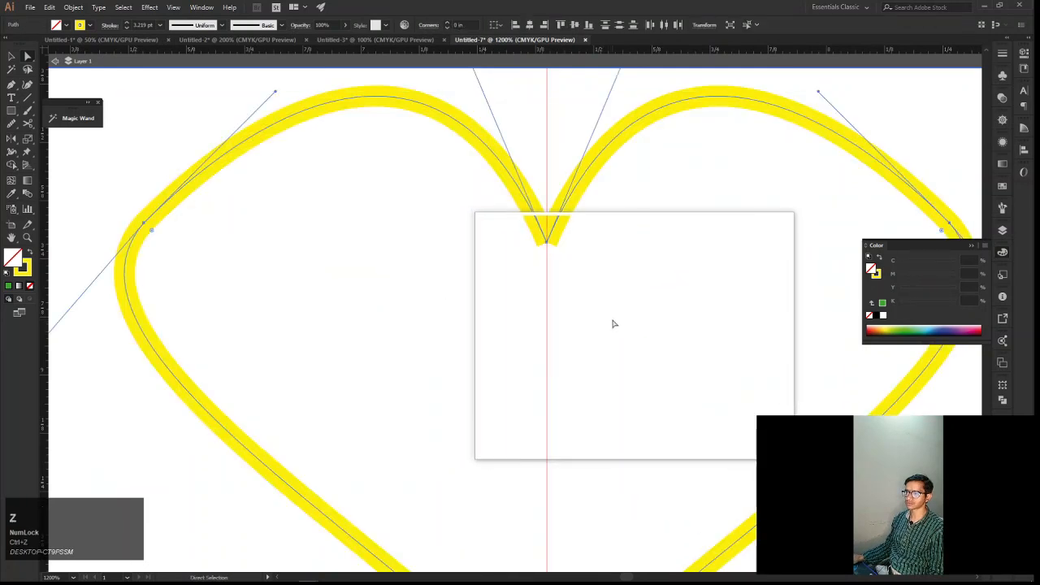
# Reselect only the two open anchors at the upper notch, average them on both axes and join them
pyautogui.moveTo(588, 294); pyautogui.dragTo(530, 234)
pyautogui.click(529, 234)
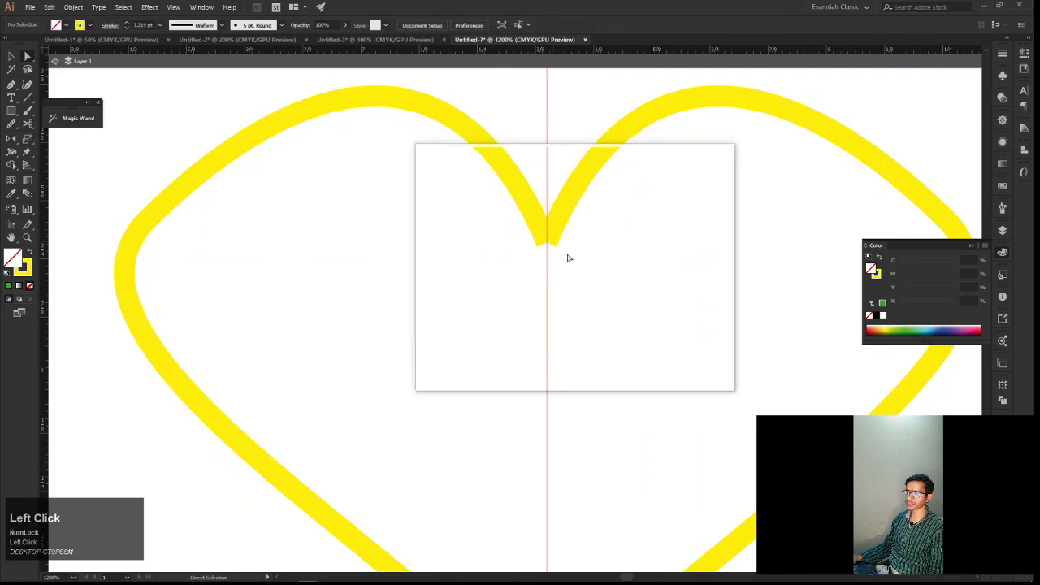
pyautogui.click(547, 243)
pyautogui.keyDown('shift'); pyautogui.click(550, 239); pyautogui.keyUp('shift')
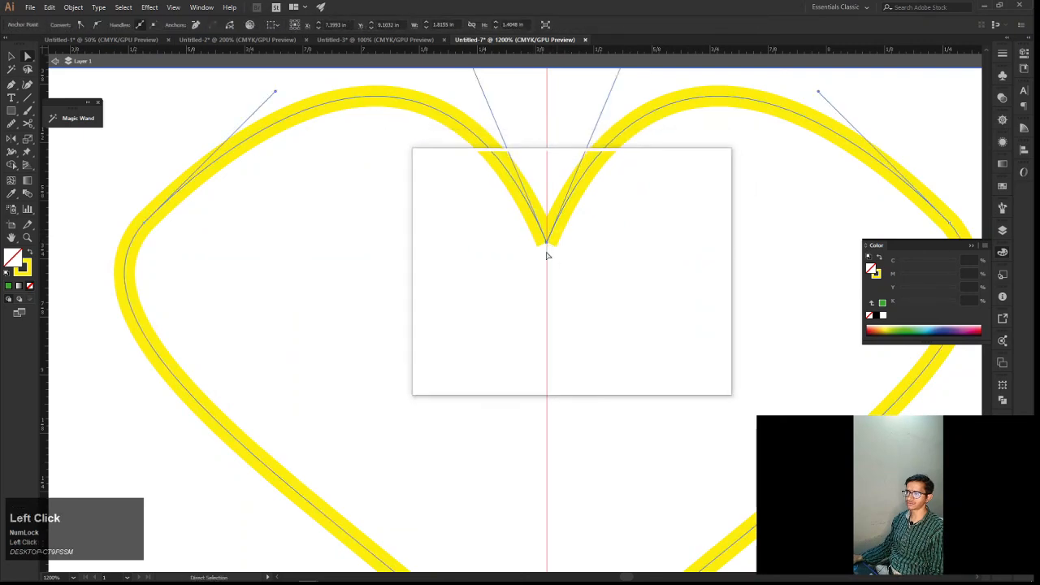
pyautogui.moveTo(547, 255); pyautogui.dragTo(536, 239)
pyautogui.rightClick(564, 255)
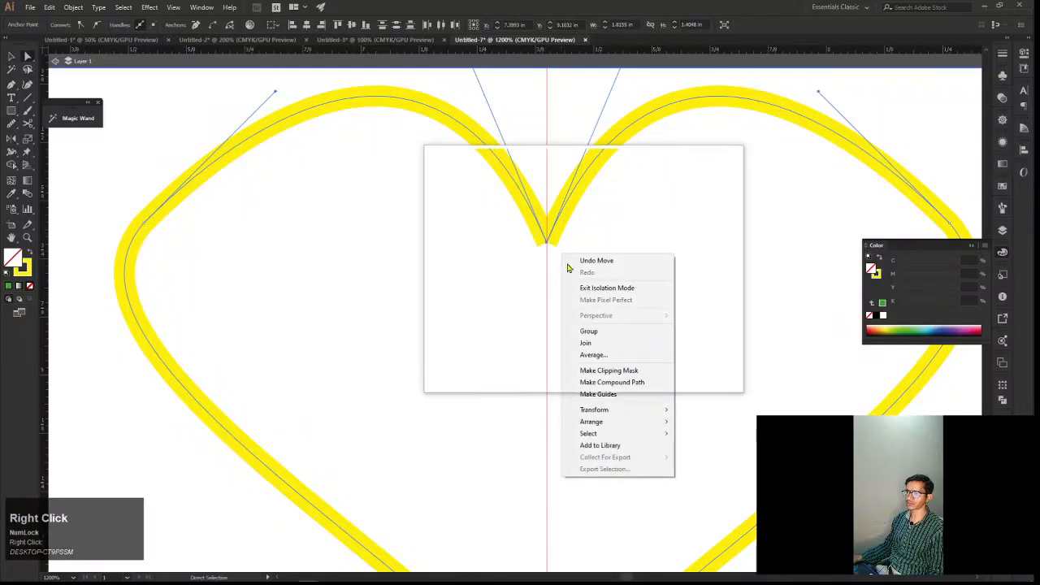
pyautogui.click(598, 354)
pyautogui.click(617, 325)
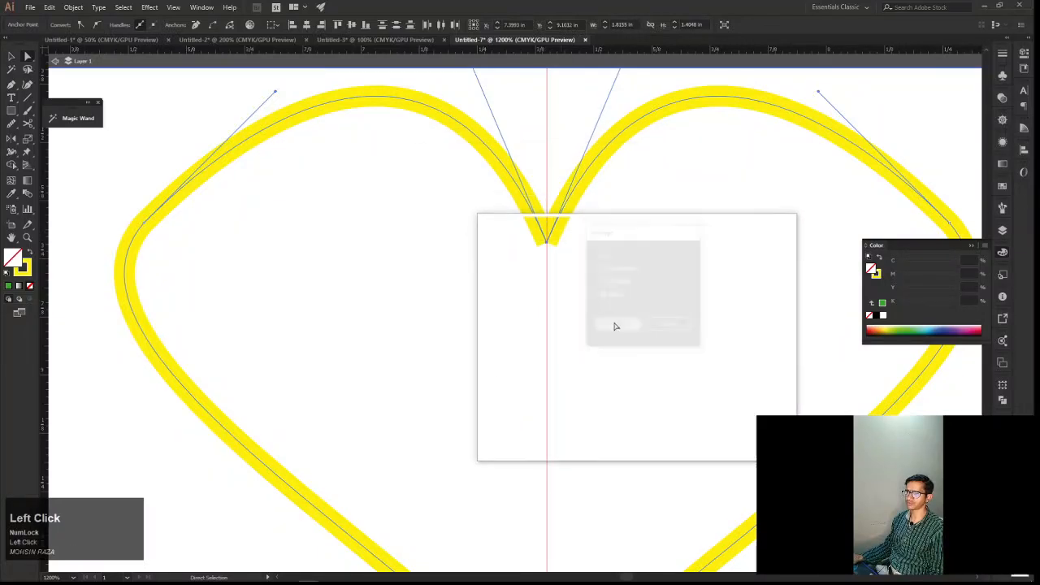
pyautogui.rightClick(584, 297)
pyautogui.click(611, 381)
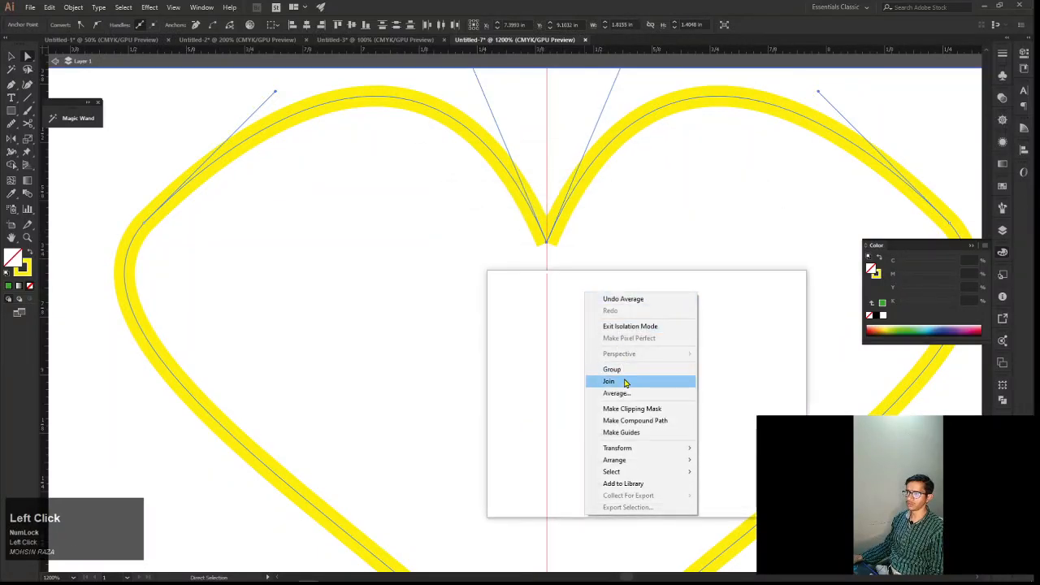
# Select the two overlapping anchors at the heart's bottom tip, average them on both axes and join them
pyautogui.scroll(-2, 606, 351)
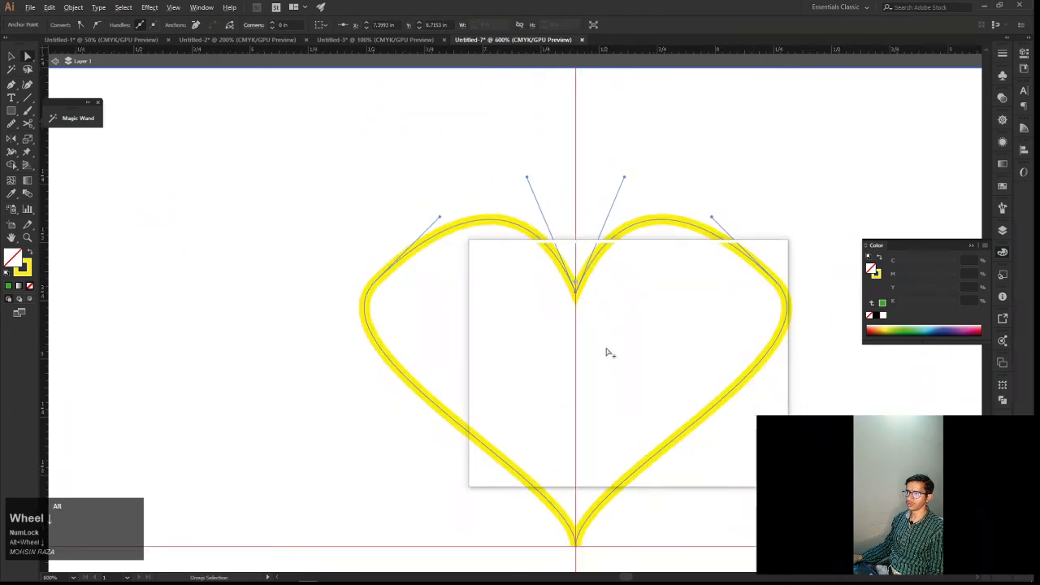
pyautogui.moveTo(578, 360); pyautogui.dragTo(565, 282)
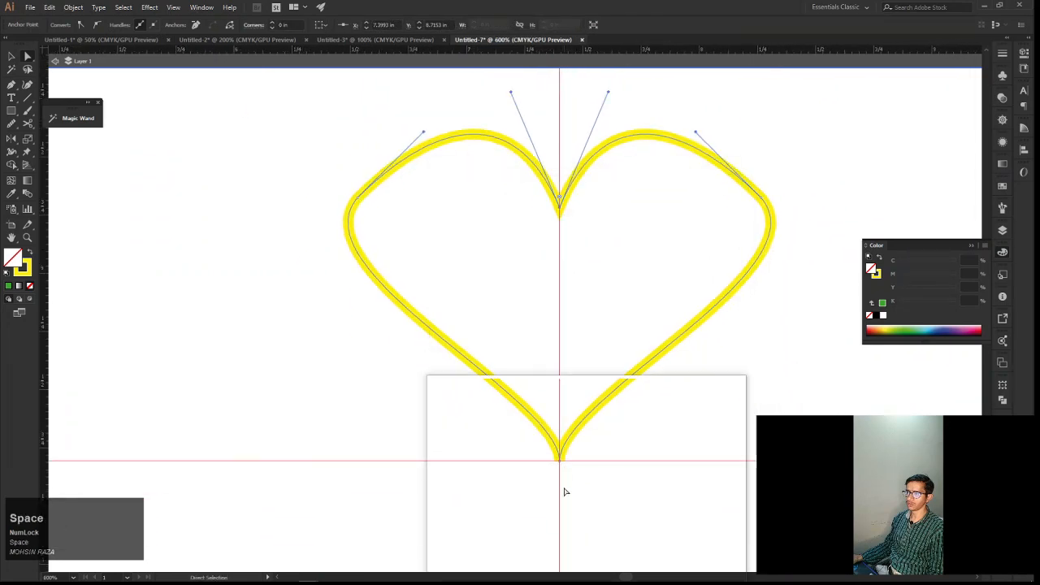
pyautogui.scroll(2, 566, 493)
pyautogui.moveTo(561, 443); pyautogui.dragTo(538, 429)
pyautogui.rightClick(557, 432)
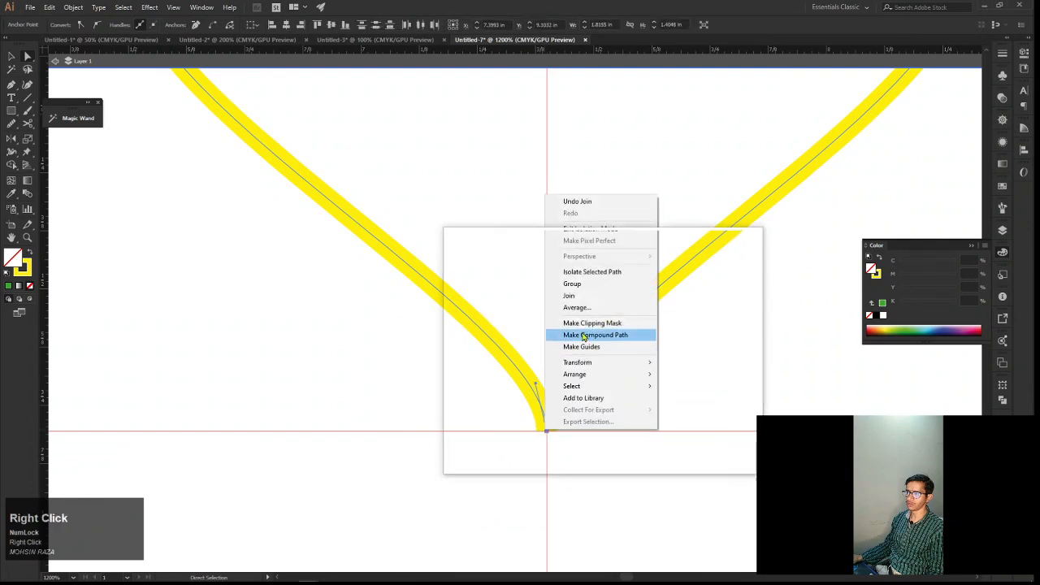
pyautogui.click(578, 308)
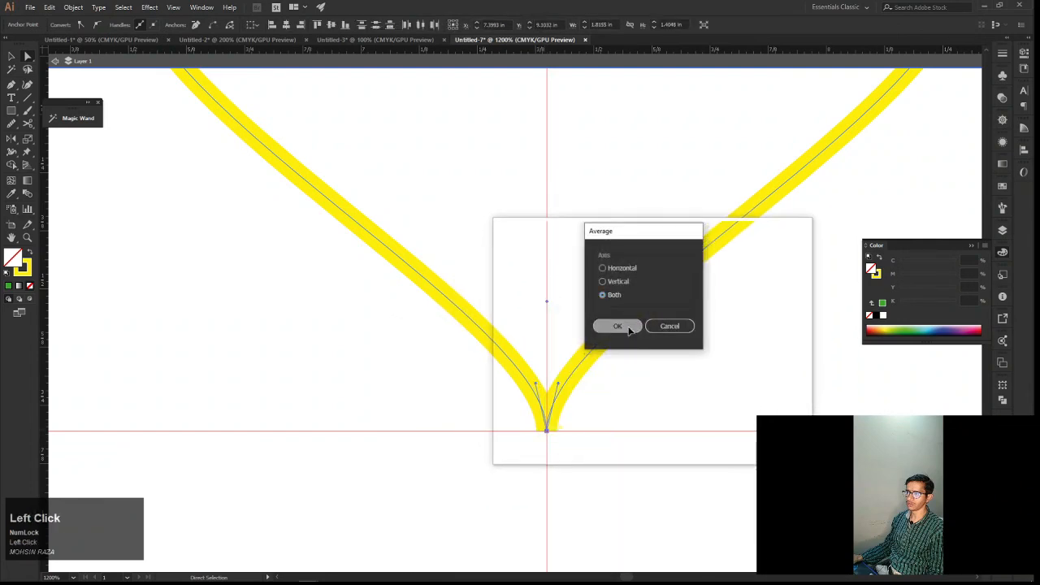
pyautogui.click(630, 329)
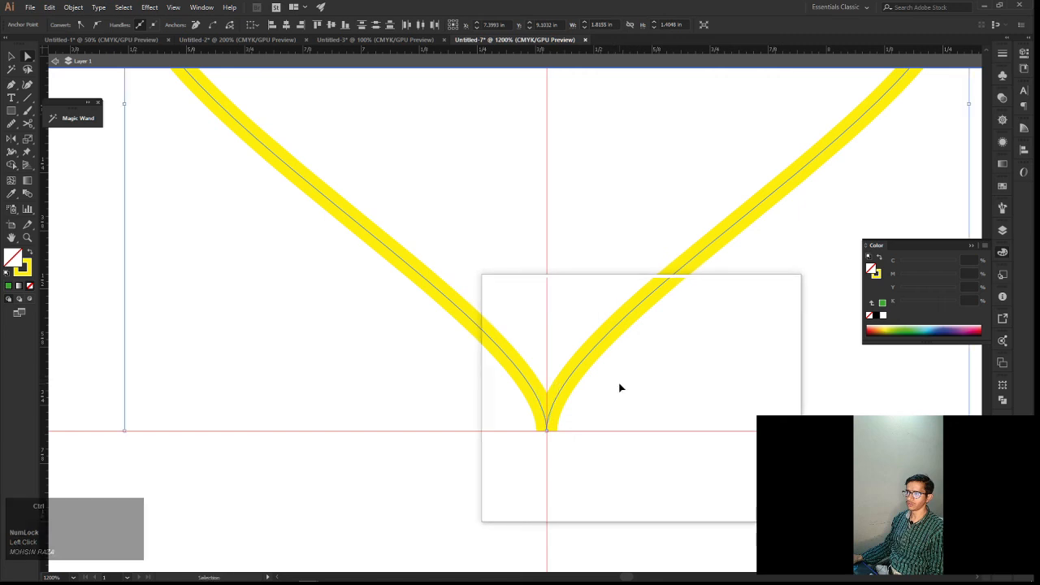
pyautogui.hotkey('ctrl', 'j')
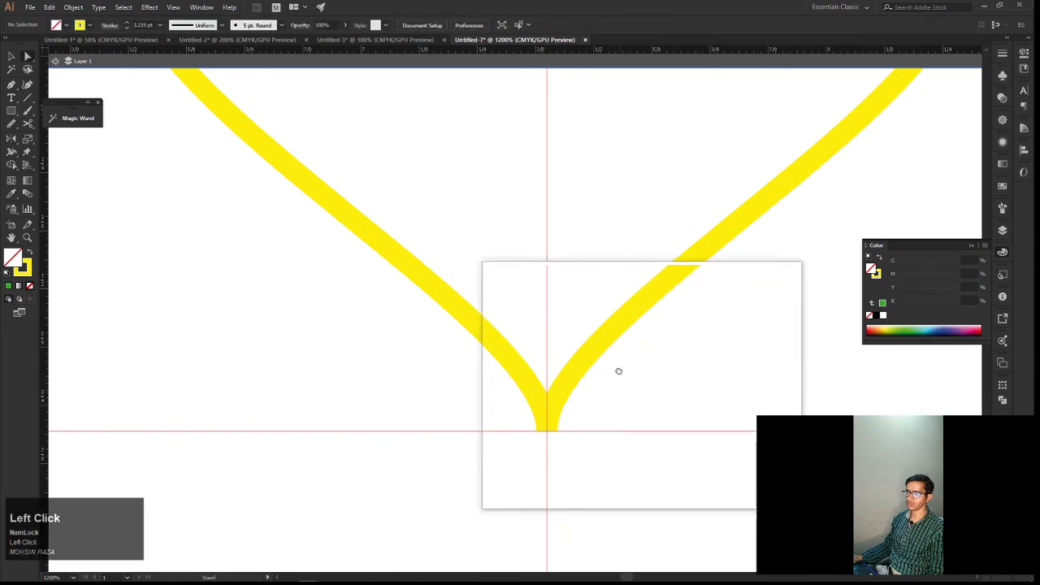
# Move the heart's bottom tip anchor straight down along the vertical guide, below the horizontal guide
pyautogui.scroll(-3, 617, 398)
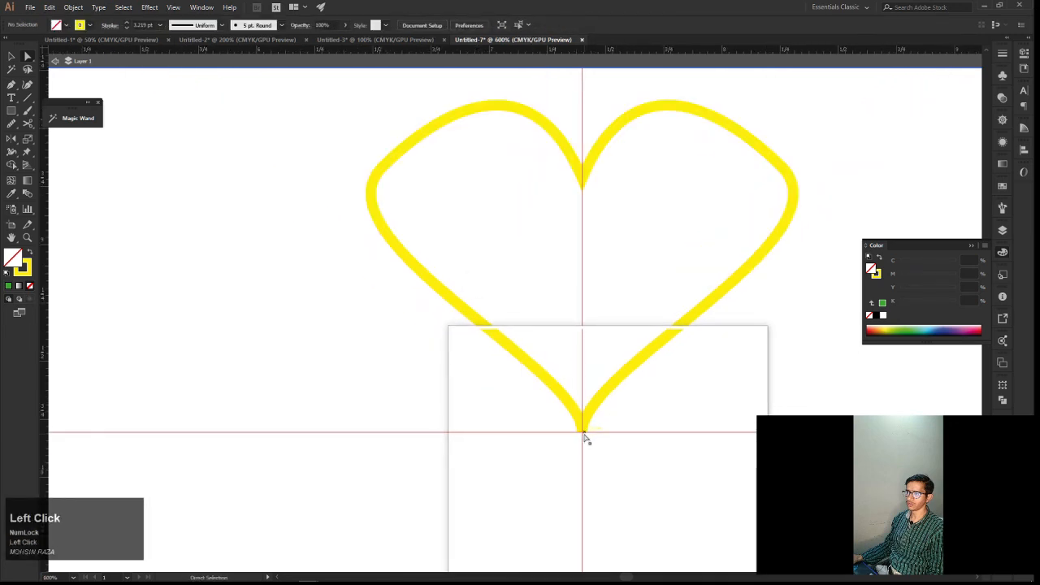
pyautogui.moveTo(582, 430); pyautogui.dragTo(590, 453)
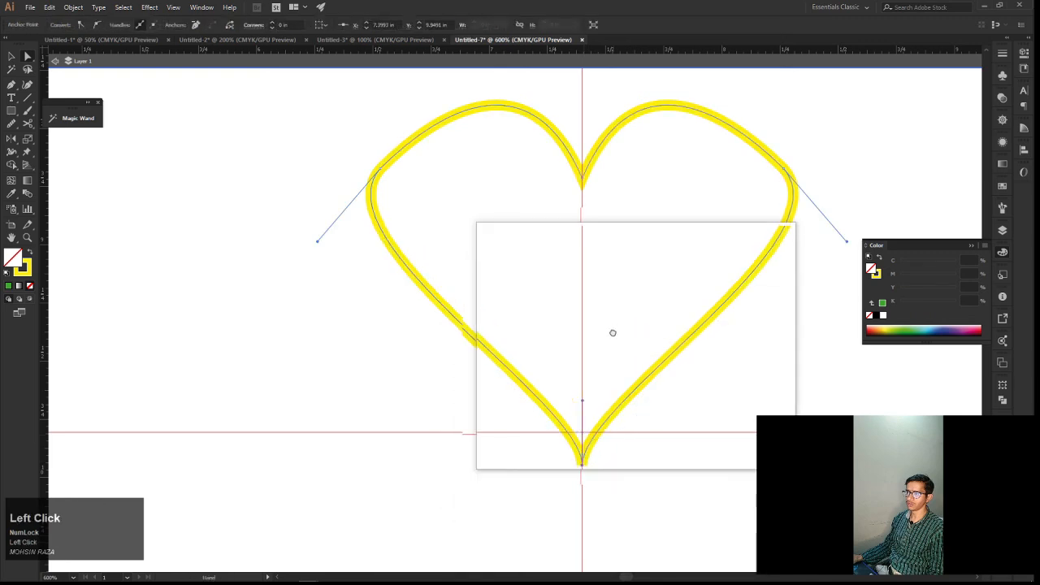
# Adjust the lower direction handle of the heart's right shoulder anchor, and lengthen both handles of the bottom tip anchor upward
pyautogui.moveTo(612, 331); pyautogui.dragTo(596, 398)
pyautogui.moveTo(529, 292); pyautogui.dragTo(483, 290)
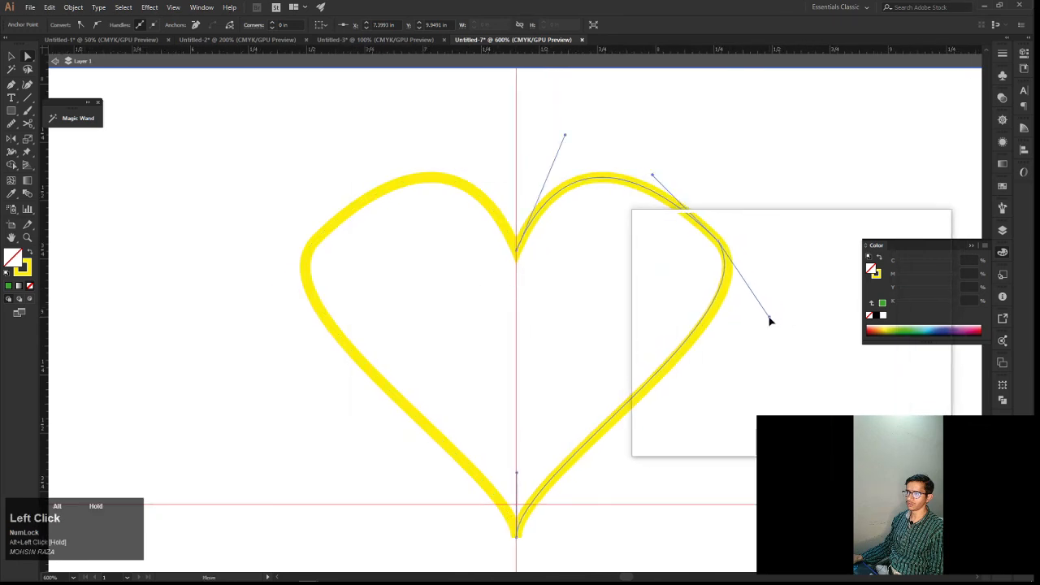
pyautogui.moveTo(767, 322); pyautogui.dragTo(765, 318)
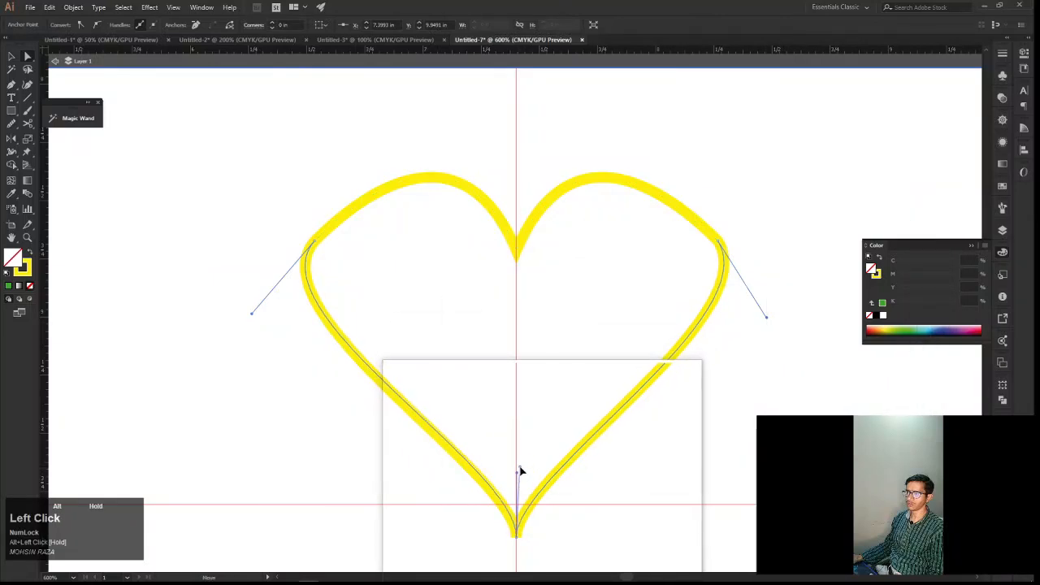
pyautogui.moveTo(523, 459); pyautogui.dragTo(521, 457)
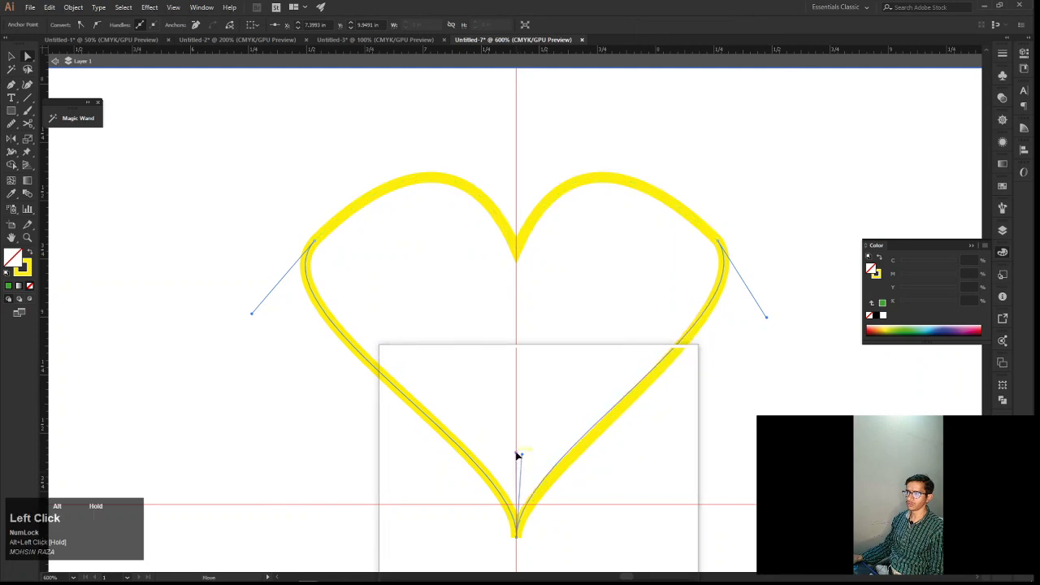
pyautogui.click(601, 466)
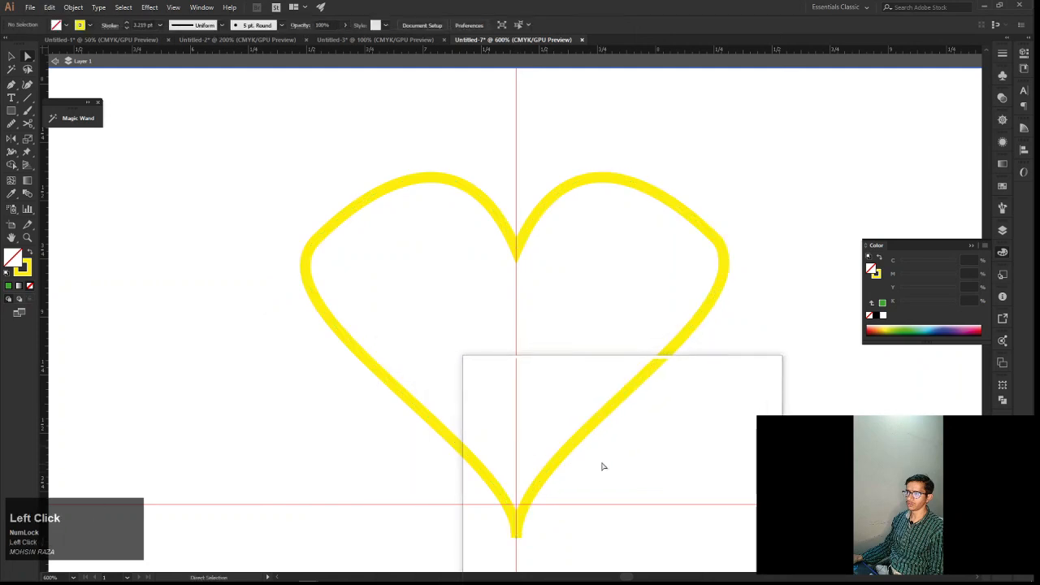
pyautogui.moveTo(601, 465); pyautogui.dragTo(588, 454)
pyautogui.click(581, 418)
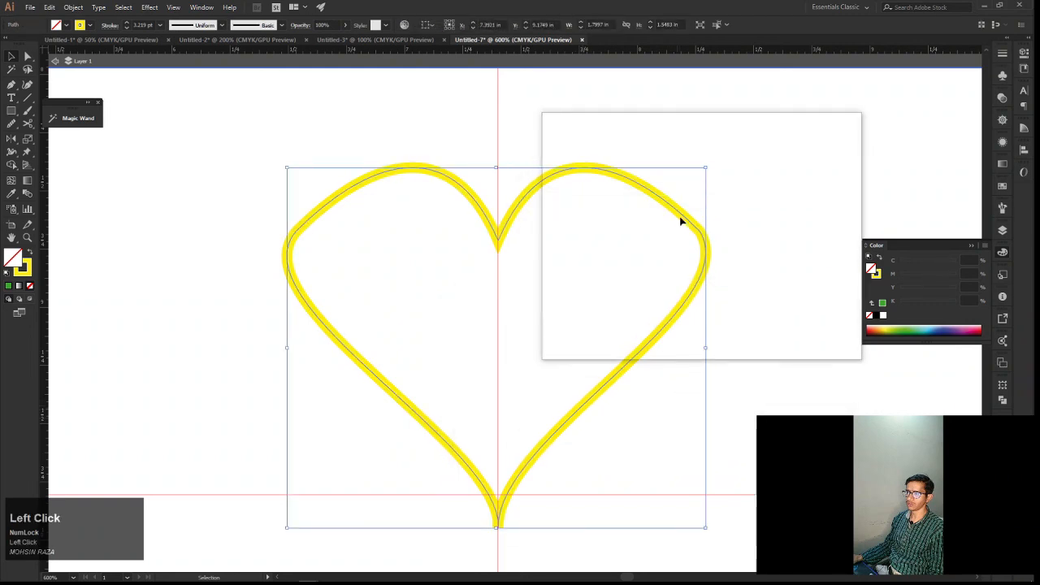
# Pull the right shoulder anchor's lower direction handle outward to widen the heart's right curve
pyautogui.press('a')
pyautogui.click(700, 233)
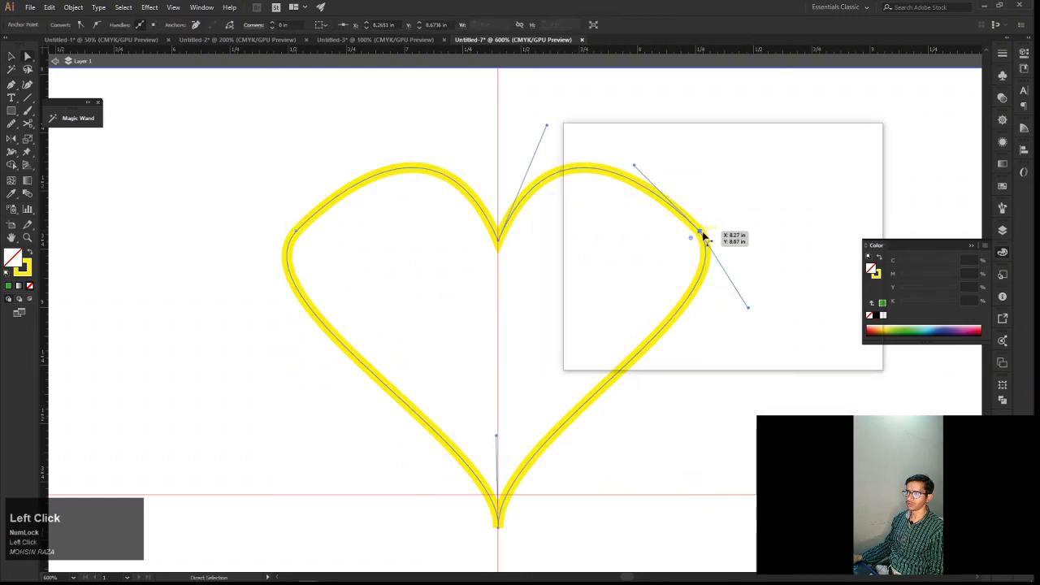
pyautogui.press('alt')
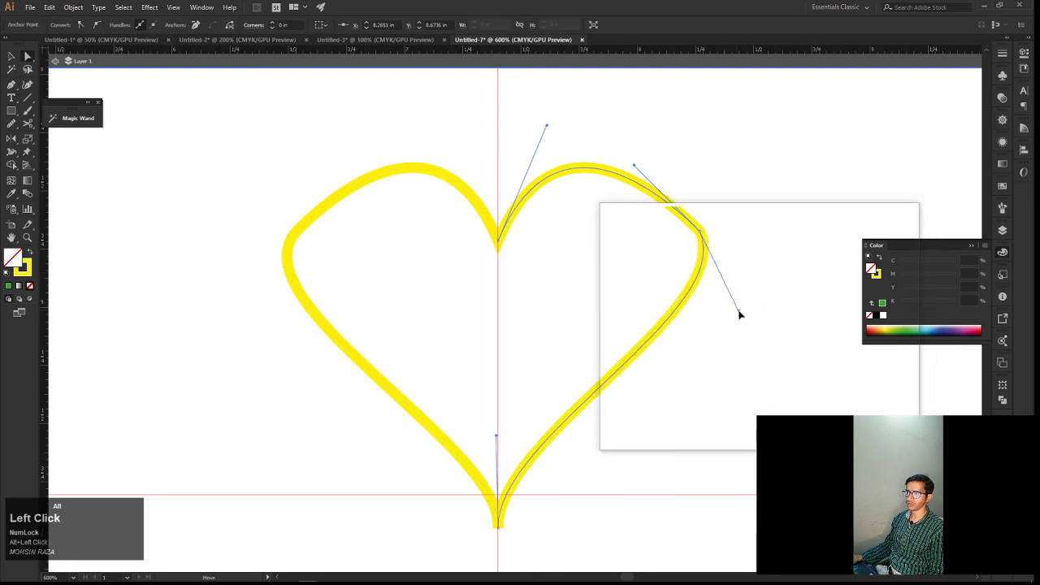
pyautogui.moveTo(760, 308)
pyautogui.mouseDown()
pyautogui.moveTo(772, 297)
pyautogui.moveTo(733, 309)
pyautogui.moveTo(770, 311)
pyautogui.mouseUp()
pyautogui.press('space')
pyautogui.press('v')
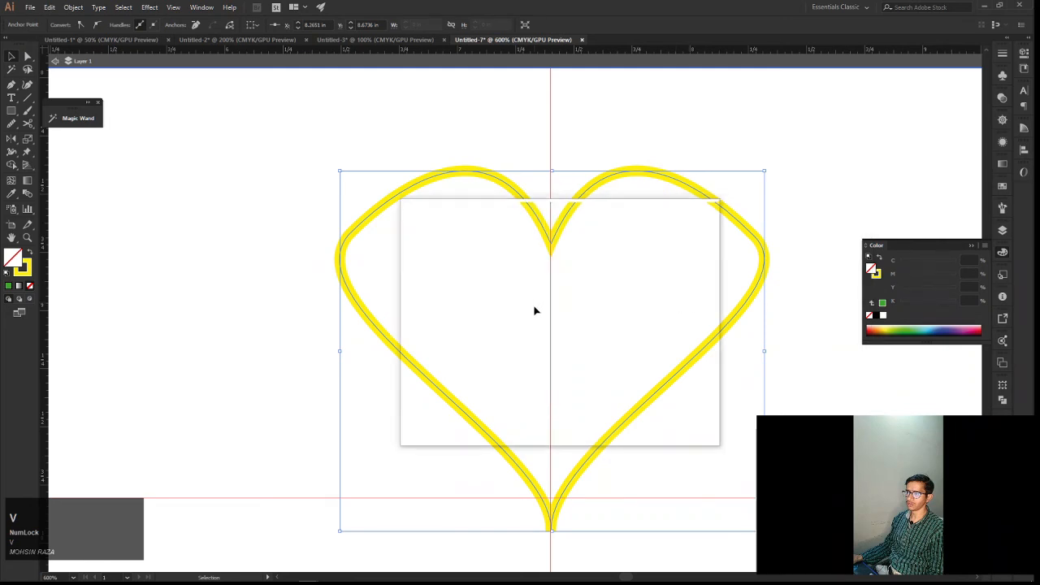
# Pull the left shoulder anchor's lower direction handle outward to match the right side, and deselect the heart
pyautogui.press('a')
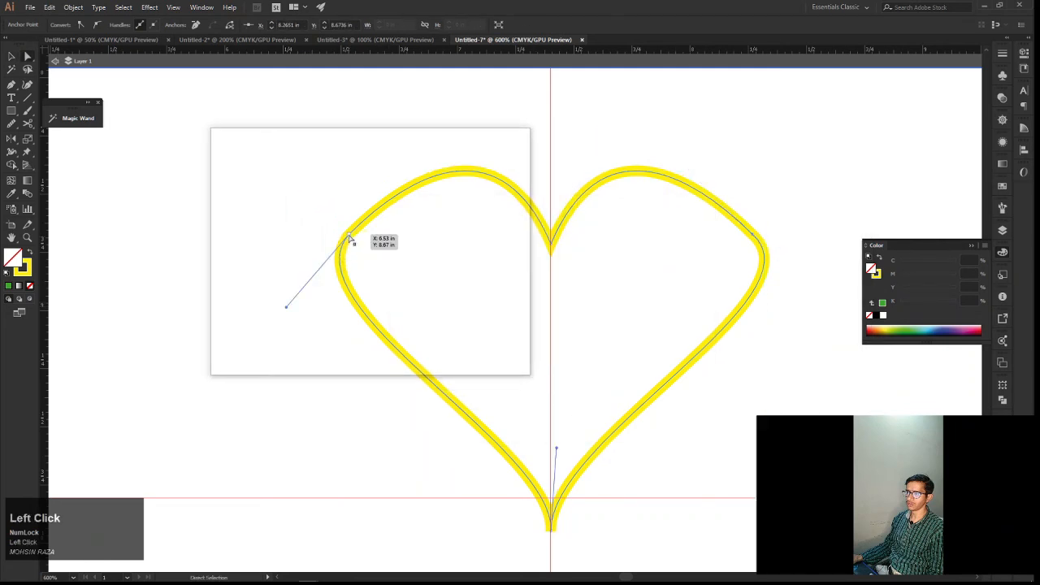
pyautogui.press('alt')
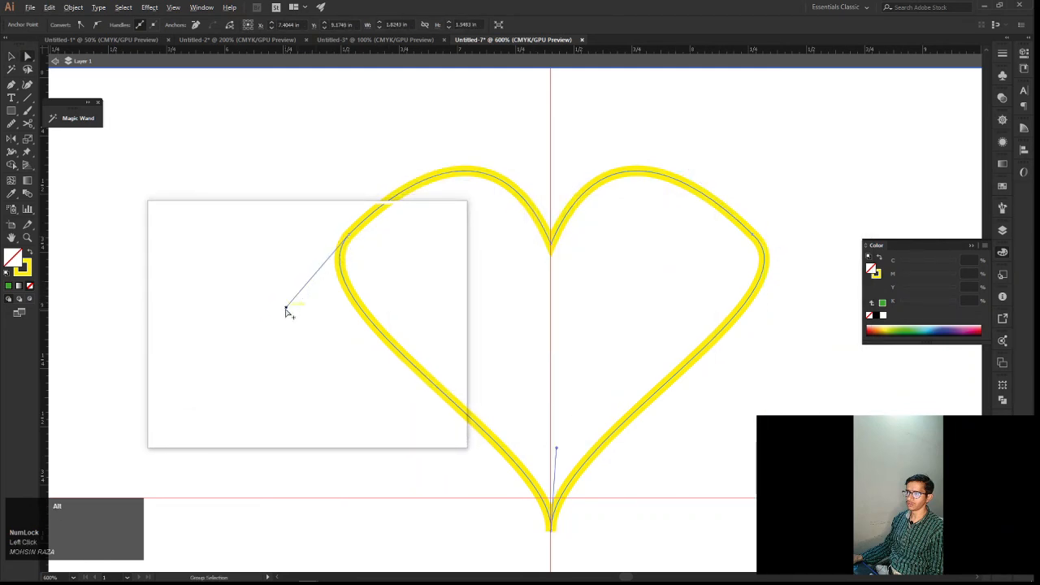
pyautogui.moveTo(286, 310); pyautogui.dragTo(264, 306)
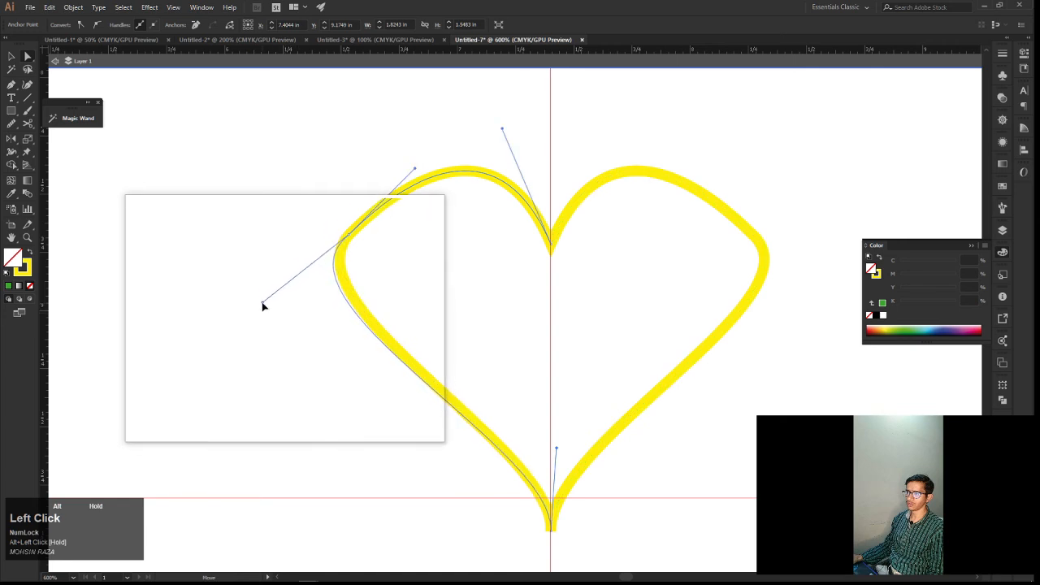
pyautogui.press('space')
pyautogui.moveTo(412, 293); pyautogui.dragTo(391, 287)
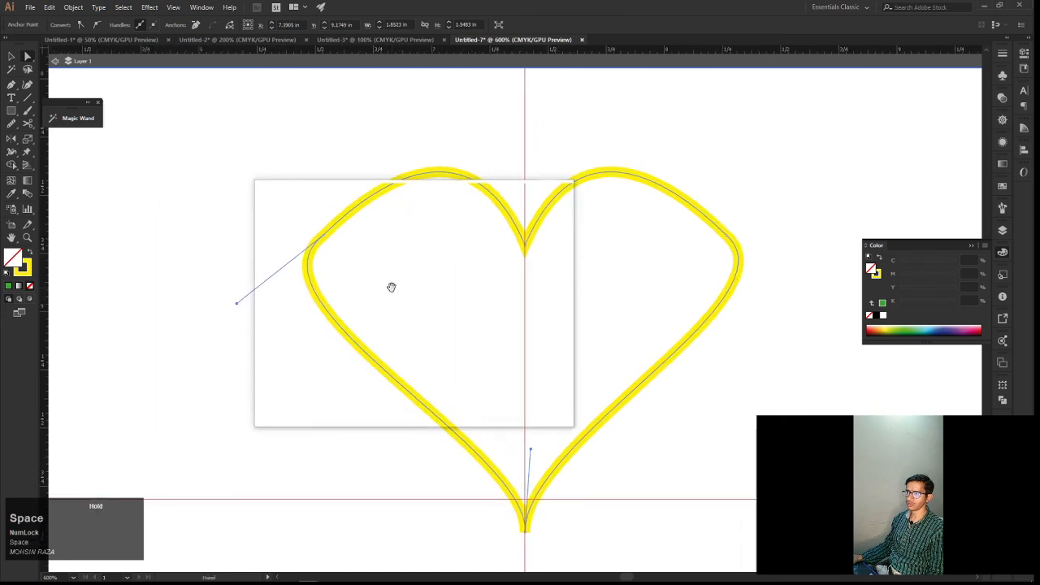
pyautogui.press('v')
pyautogui.click(420, 295)
# Move the heart's upper notch anchor up about 0.2 in along the vertical guide
pyautogui.scroll(-5, 420, 296)
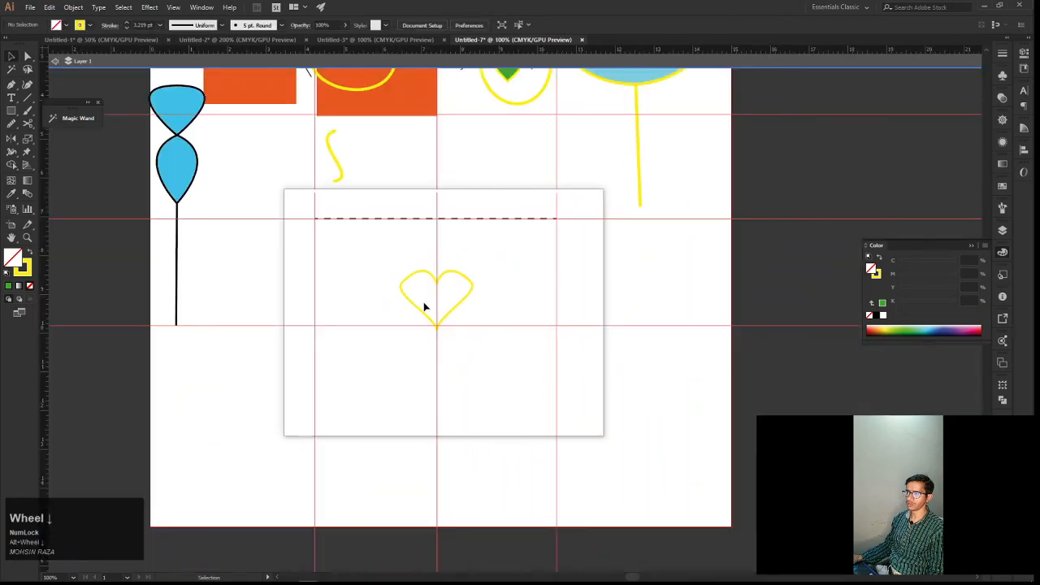
pyautogui.click(399, 304)
pyautogui.click(441, 291)
pyautogui.click(484, 307)
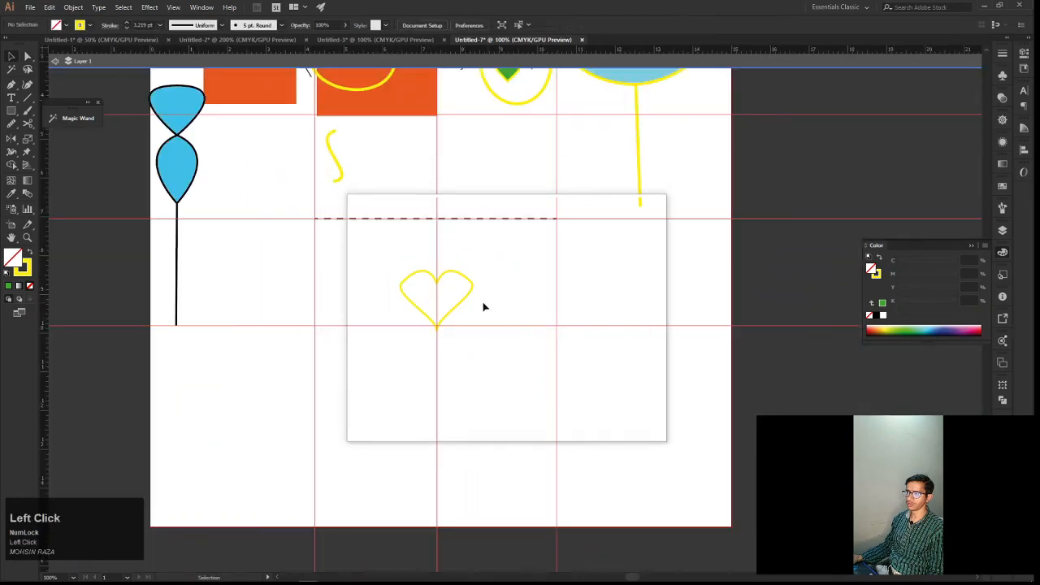
pyautogui.scroll(3, 483, 307)
pyautogui.click(345, 246)
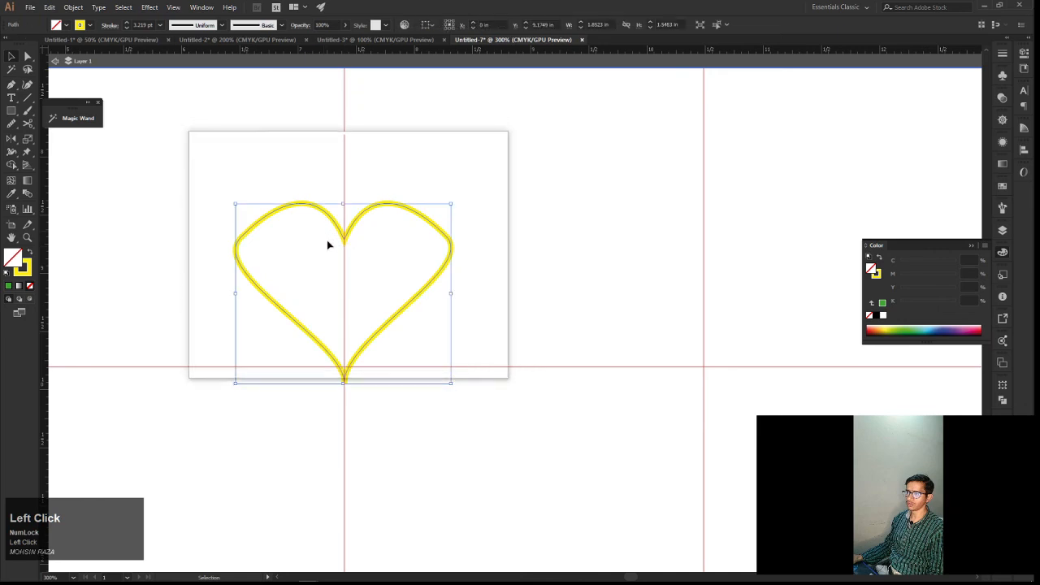
pyautogui.press('a')
pyautogui.click(342, 238)
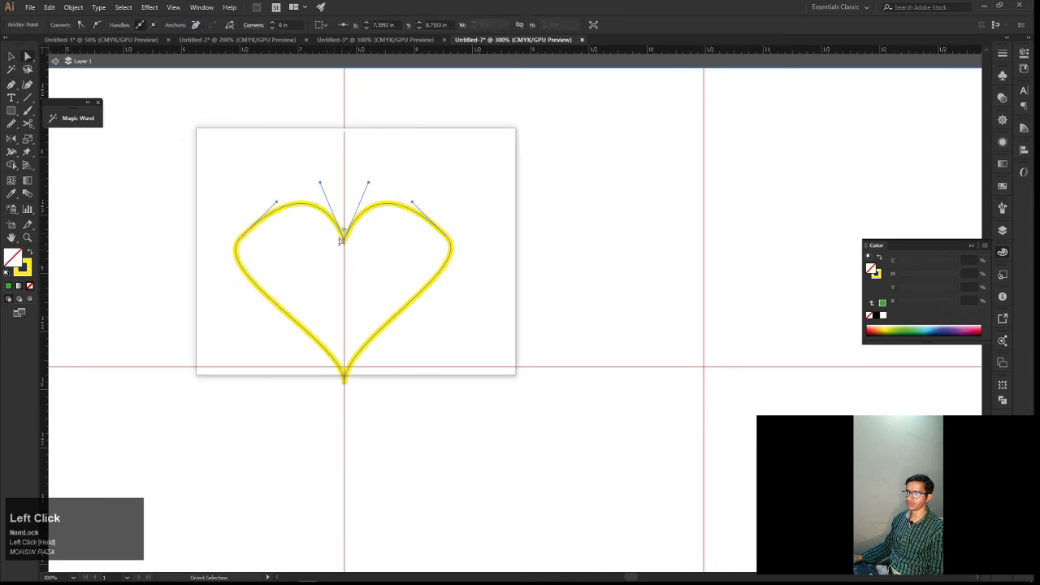
pyautogui.moveTo(341, 241); pyautogui.dragTo(411, 245)
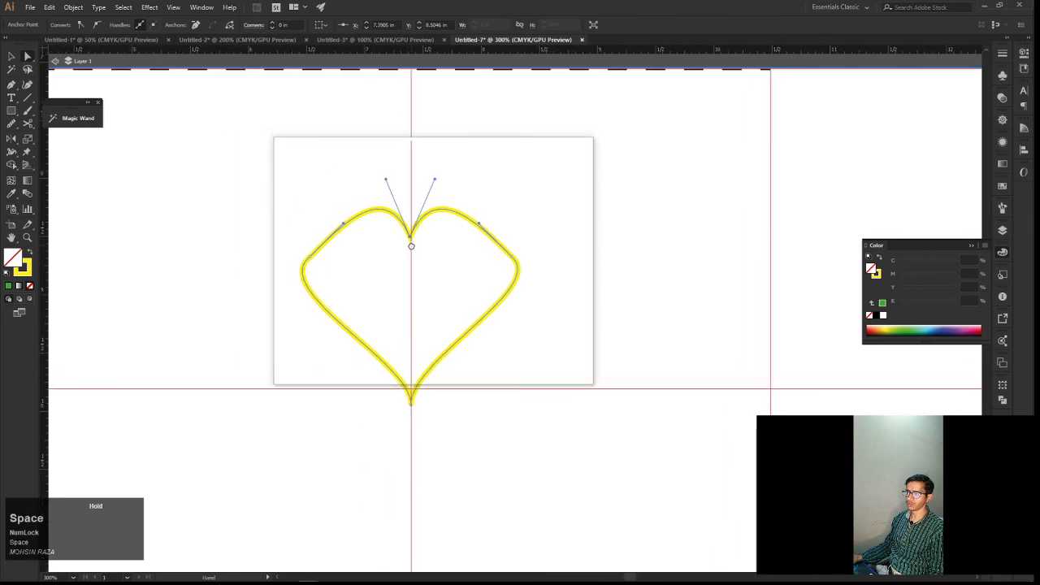
# Refine the right shoulder curve again by repositioning its anchor's lower direction handle, and deselect the path
pyautogui.press('v')
pyautogui.click(534, 292)
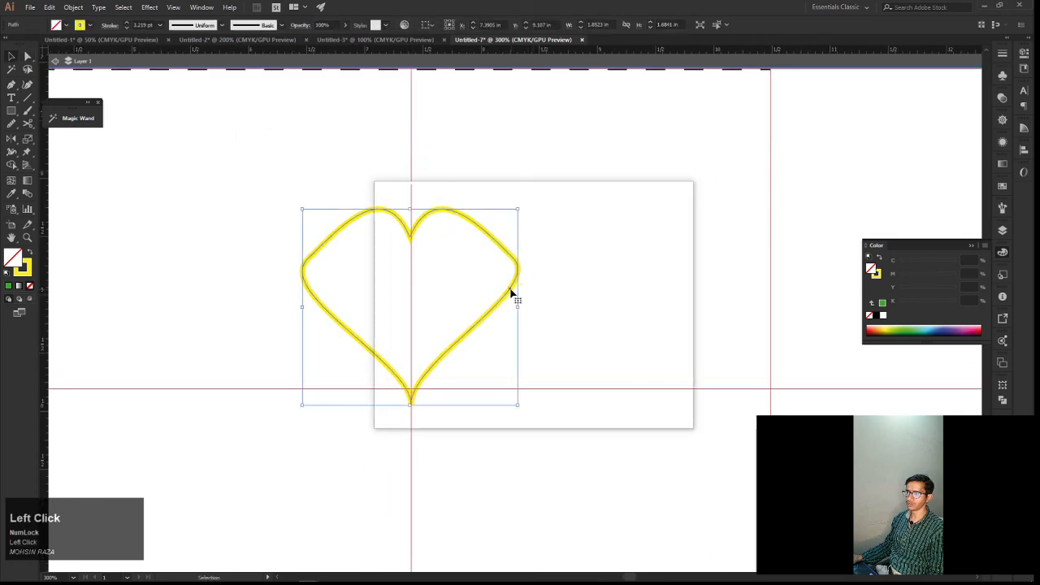
pyautogui.press('a')
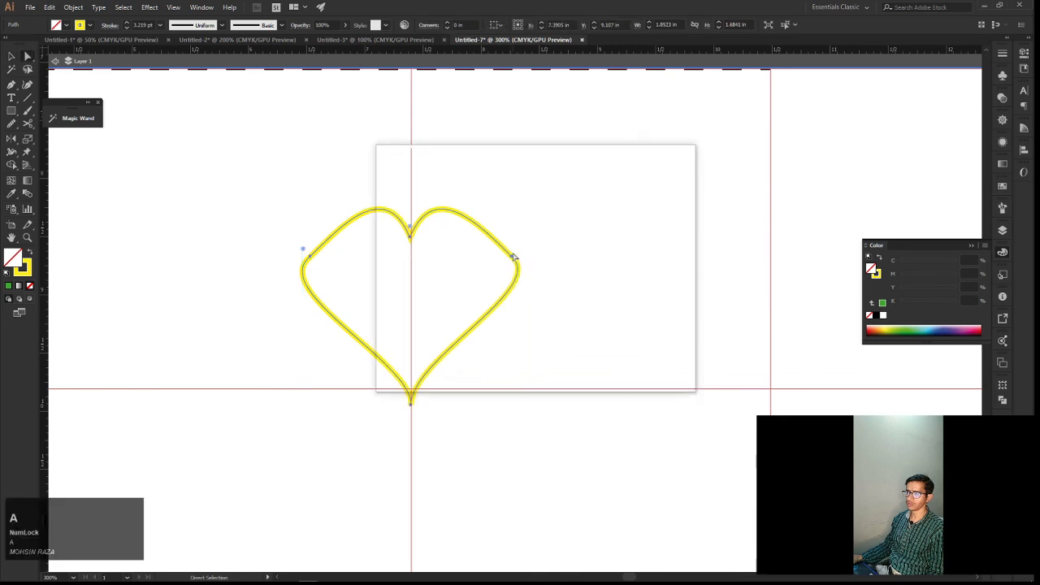
pyautogui.moveTo(512, 259); pyautogui.dragTo(533, 298)
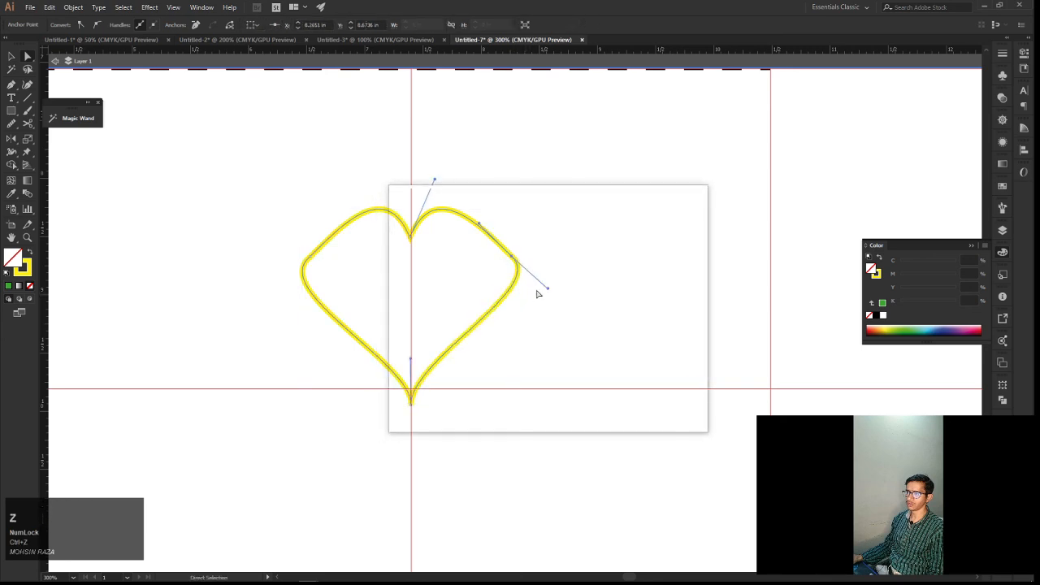
pyautogui.moveTo(546, 289); pyautogui.dragTo(590, 295)
pyautogui.click(551, 286)
pyautogui.press('space')
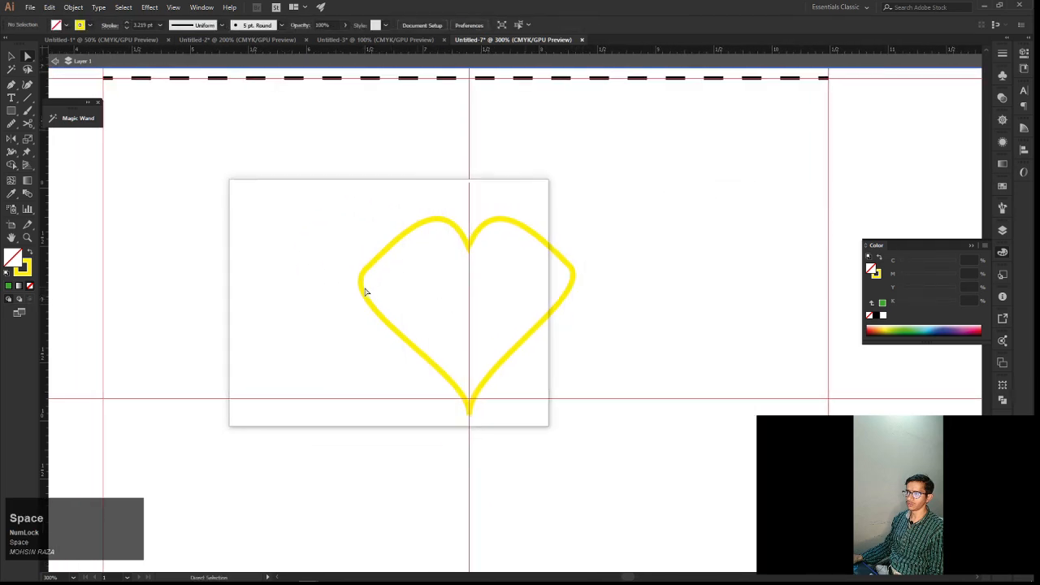
# Draw the left shoulder anchor's lower direction handle closer in to tighten the curve, matching the right shoulder
pyautogui.click(364, 288)
pyautogui.press('alt')
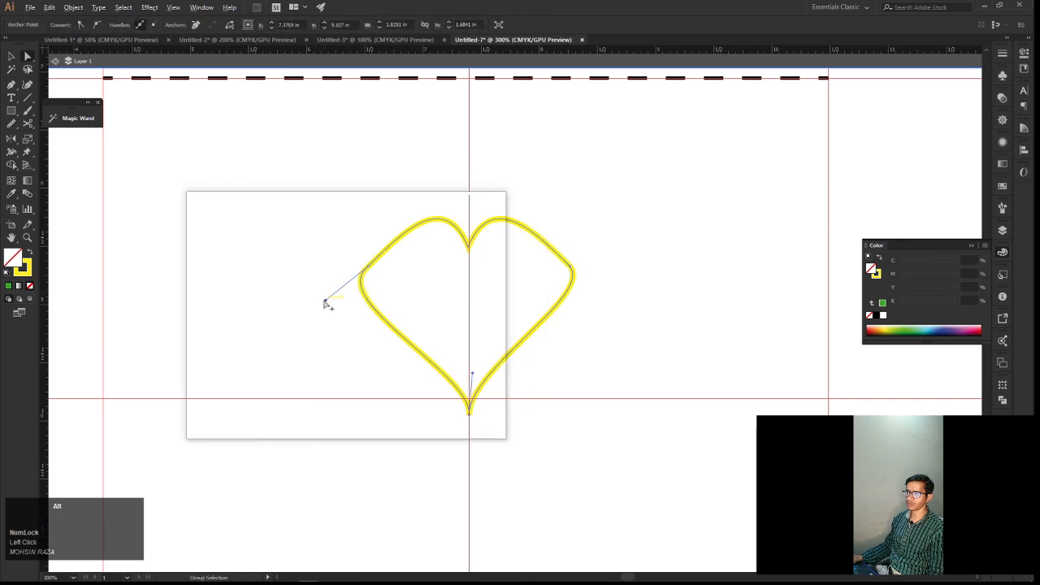
pyautogui.moveTo(326, 303); pyautogui.dragTo(350, 312)
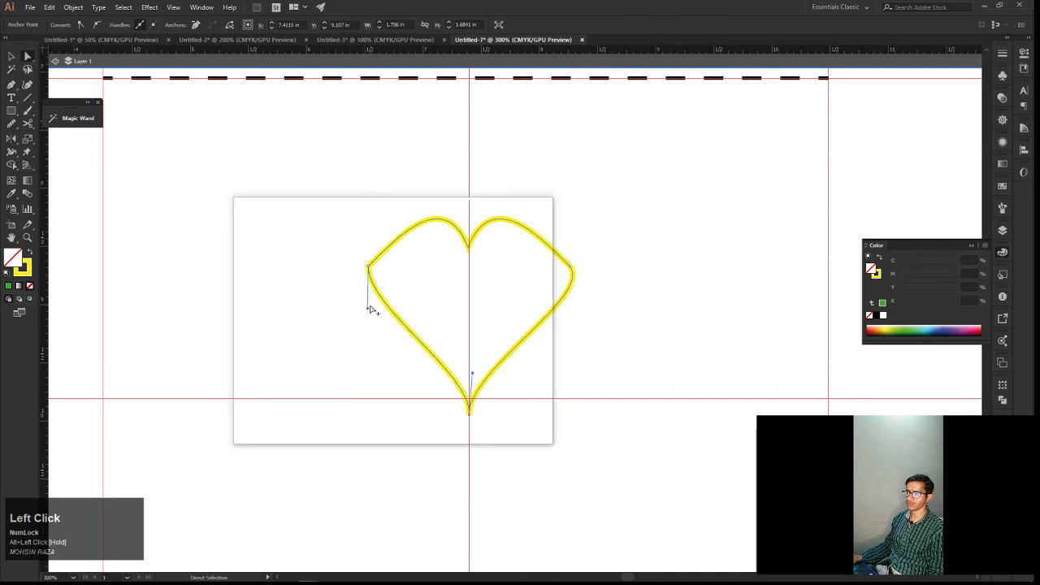
pyautogui.press('alt')
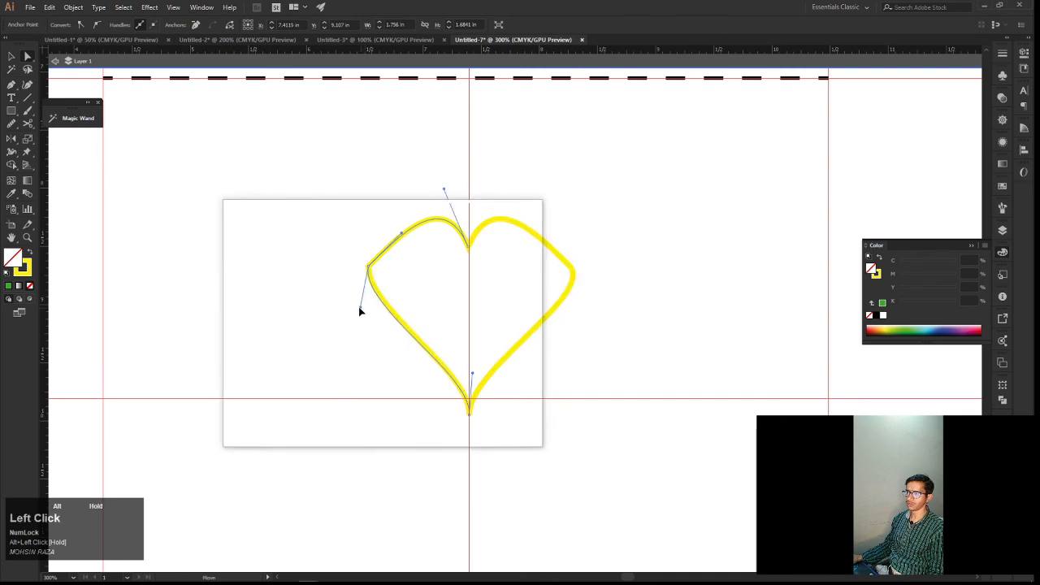
pyautogui.moveTo(360, 310); pyautogui.dragTo(343, 289)
pyautogui.click(416, 285)
# Fill the heart with orange (C 0, M 66.67, Y 71.37, K 0), keep its yellow stroke, and deselect it
pyautogui.press('v')
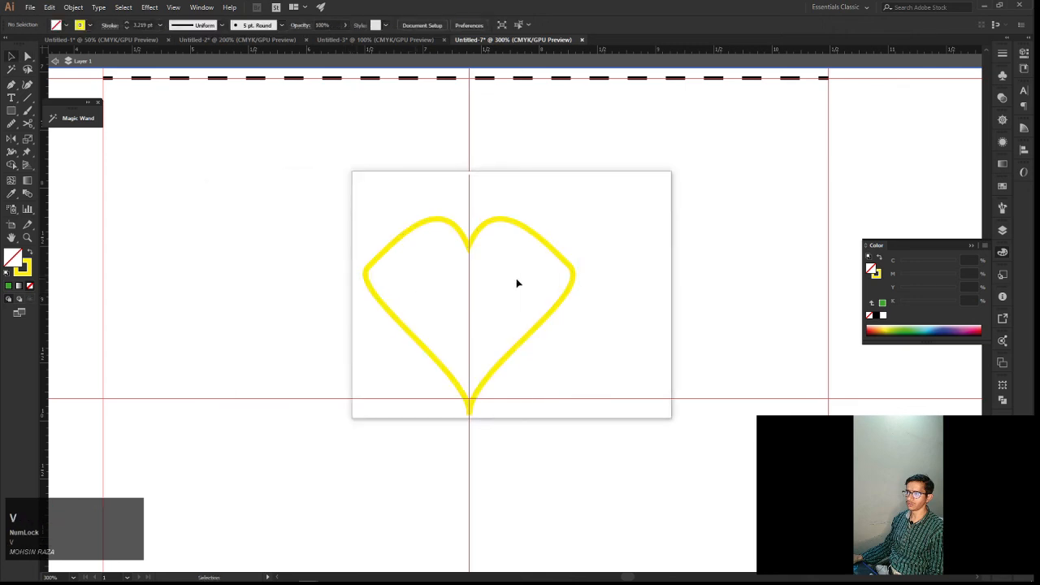
pyautogui.click(564, 264)
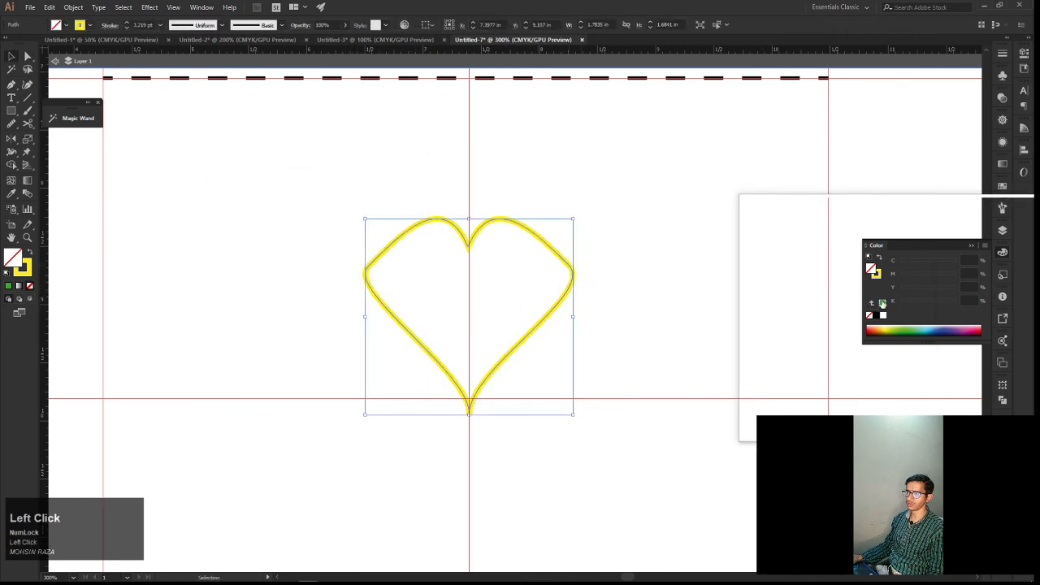
pyautogui.click(876, 328)
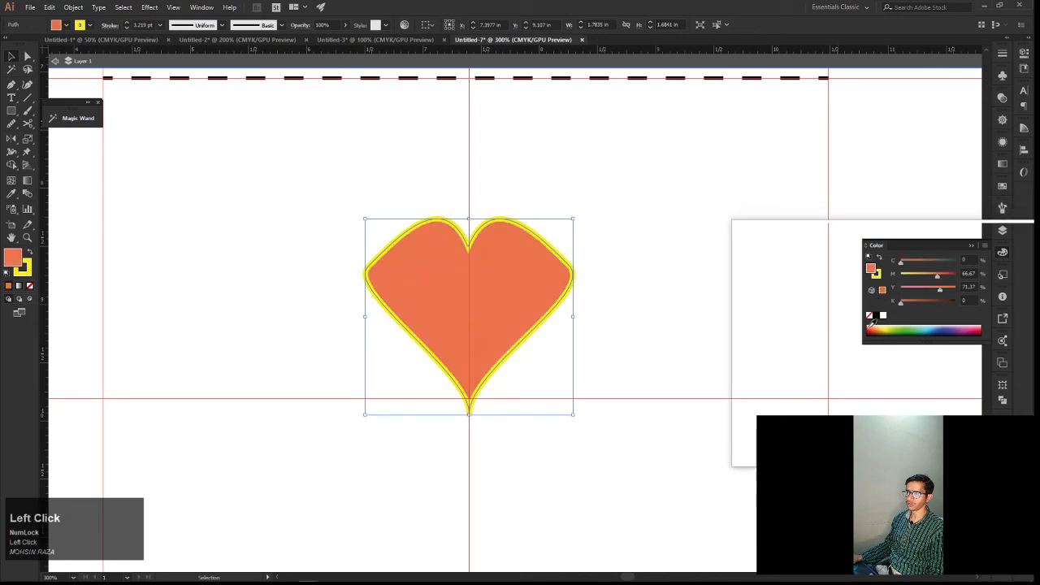
pyautogui.click(629, 332)
pyautogui.press('space')
pyautogui.moveTo(616, 318); pyautogui.dragTo(690, 335)
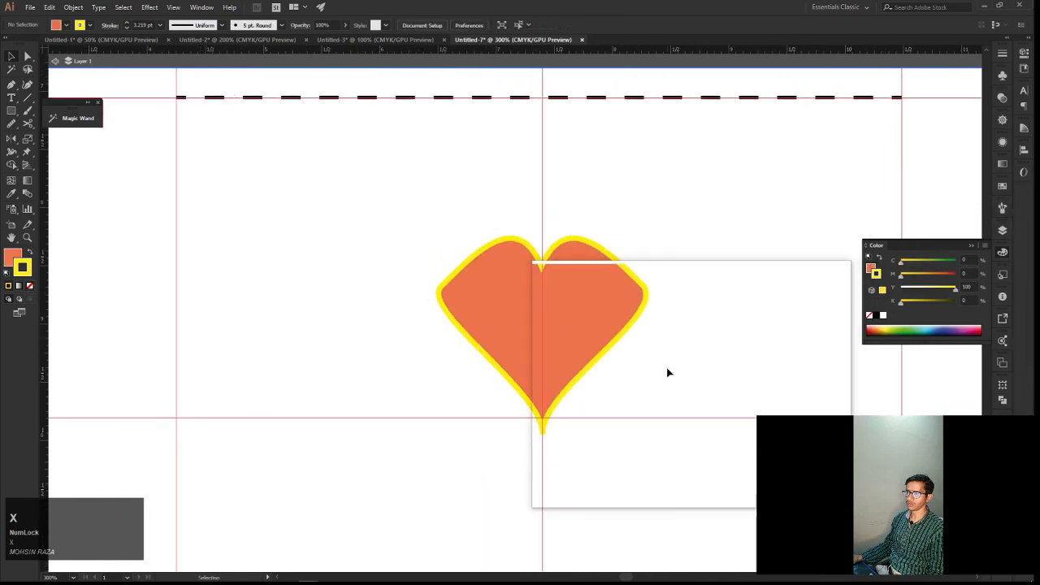
# Move the filled heart up along the vertical guide to just above the dashed line, and deselect it
pyautogui.click(526, 275)
pyautogui.scroll(-4, 547, 287)
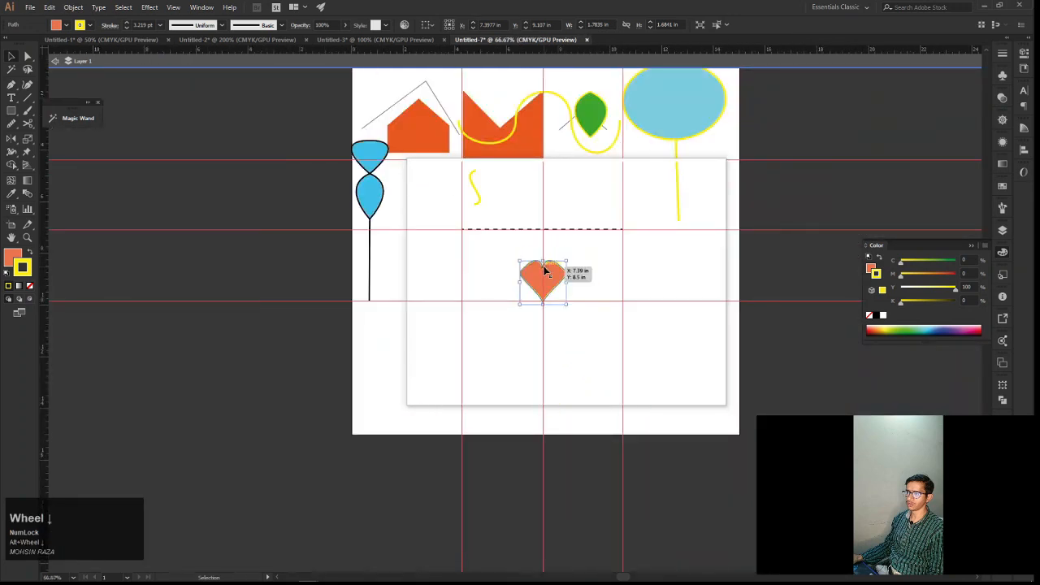
pyautogui.moveTo(545, 272); pyautogui.dragTo(571, 204)
pyautogui.scroll(3, 574, 249)
pyautogui.click(550, 209)
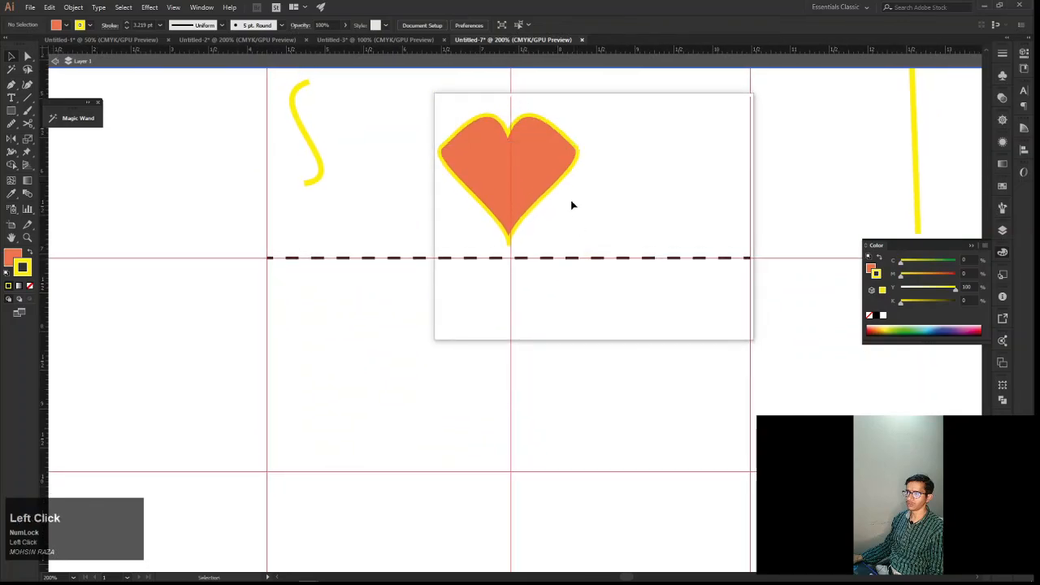